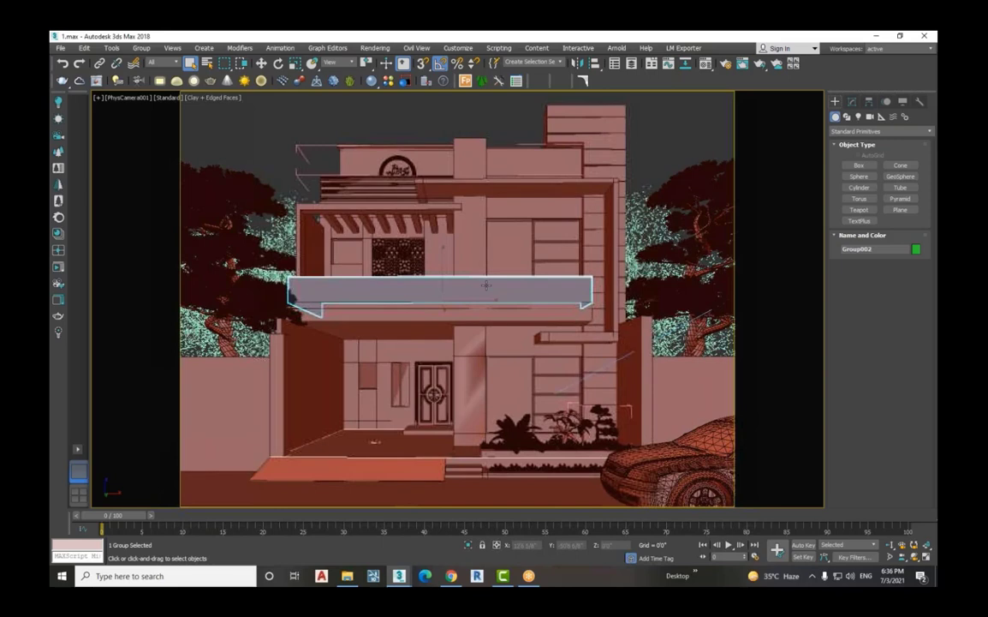
# Examine the facade's parts by selecting the balcony band, slab, upper wall, pergola and window group one at a time
pyautogui.click(532, 316)
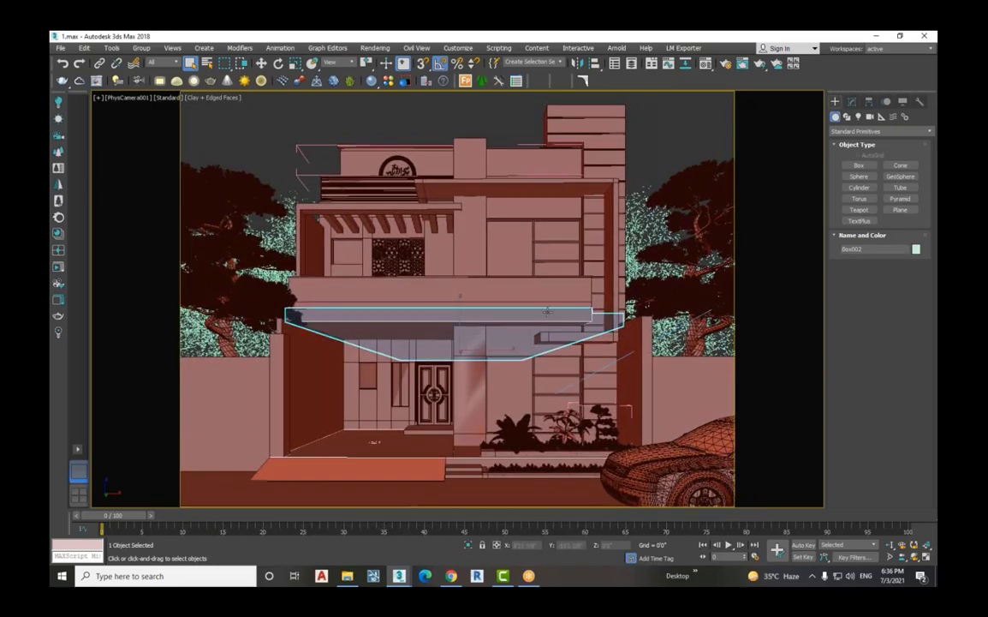
pyautogui.click(469, 262)
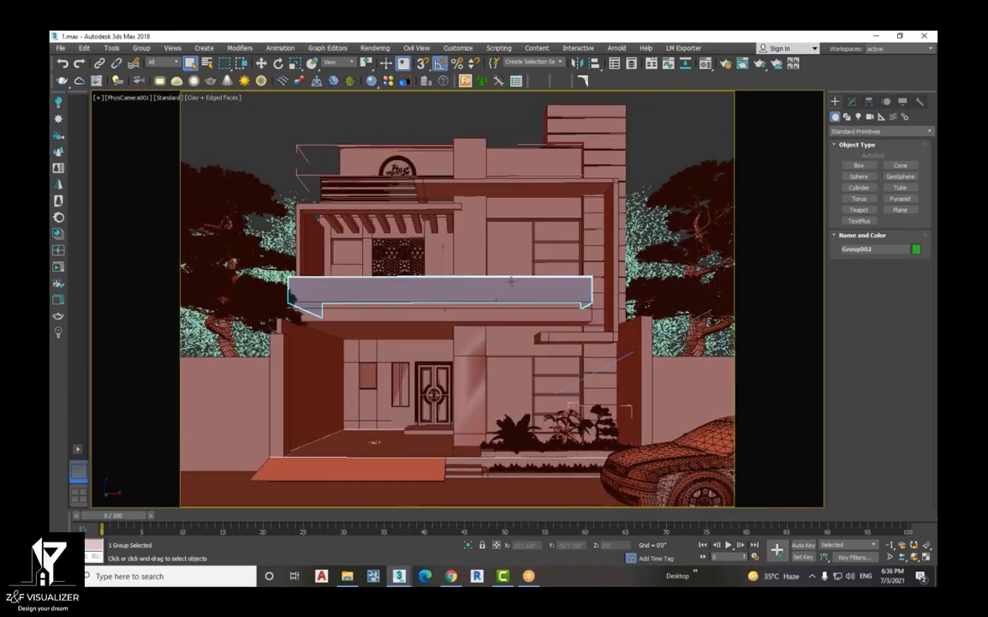
pyautogui.click(476, 214)
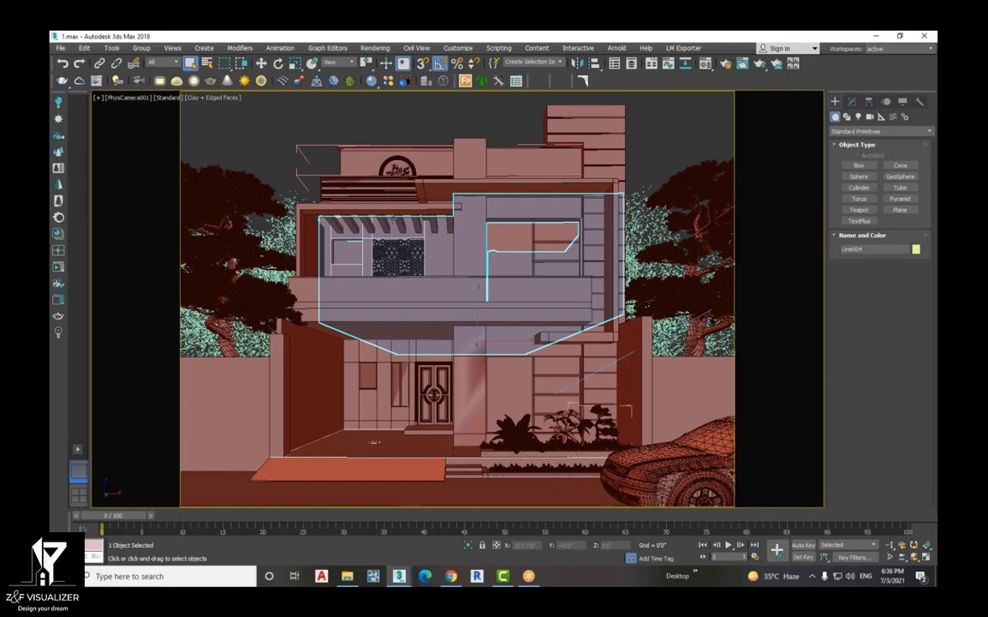
pyautogui.click(476, 214)
pyautogui.click(441, 209)
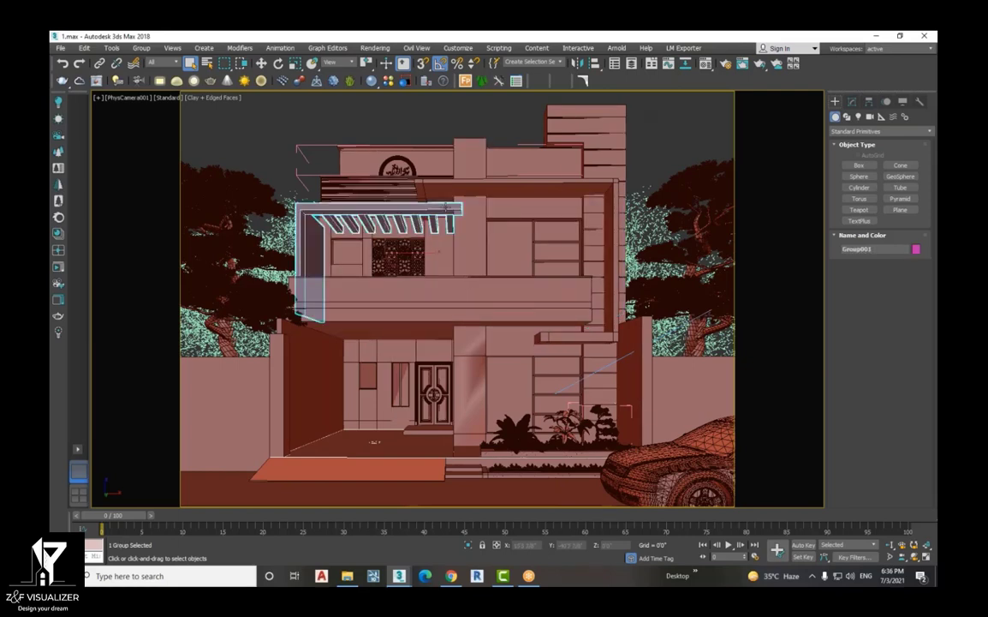
pyautogui.click(519, 200)
pyautogui.click(477, 172)
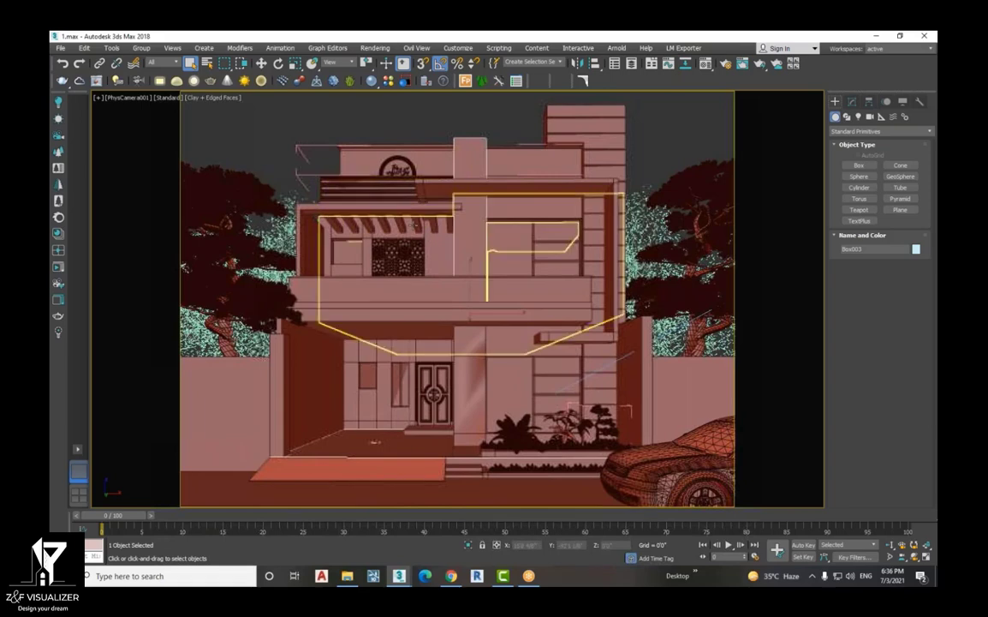
pyautogui.click(416, 225)
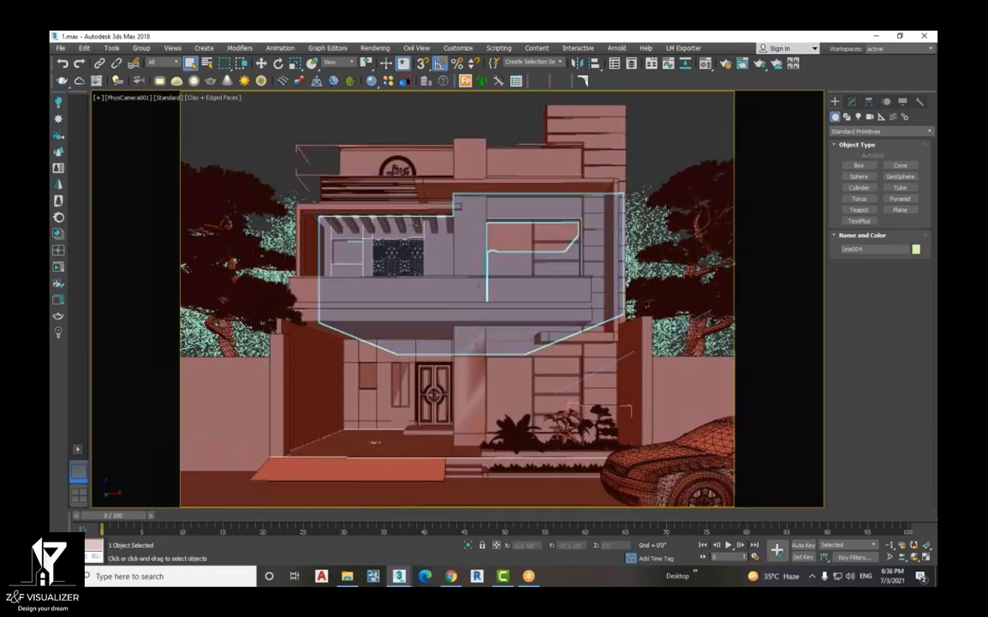
pyautogui.click(479, 351)
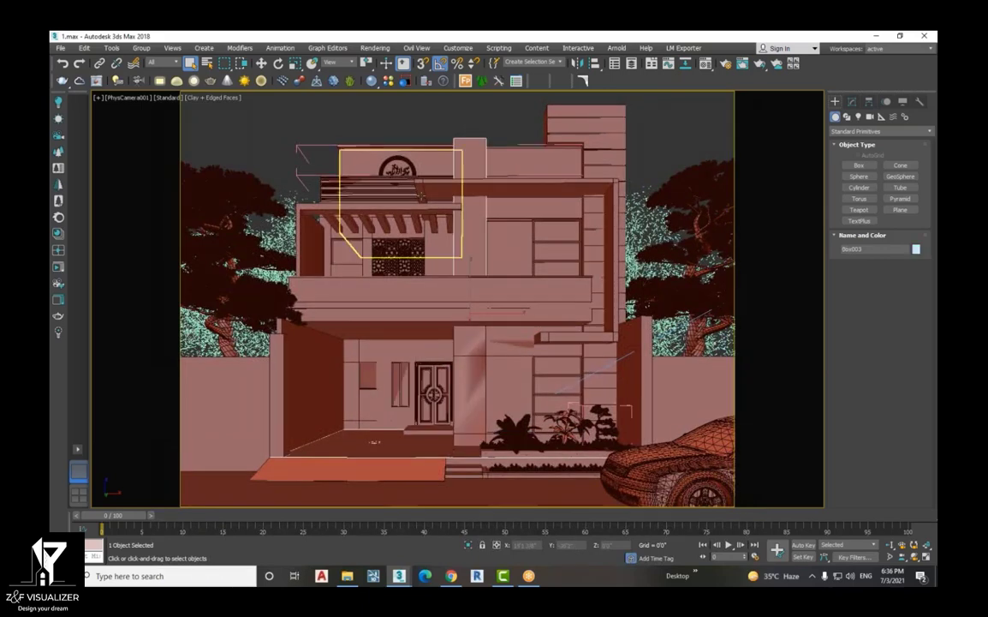
pyautogui.click(413, 206)
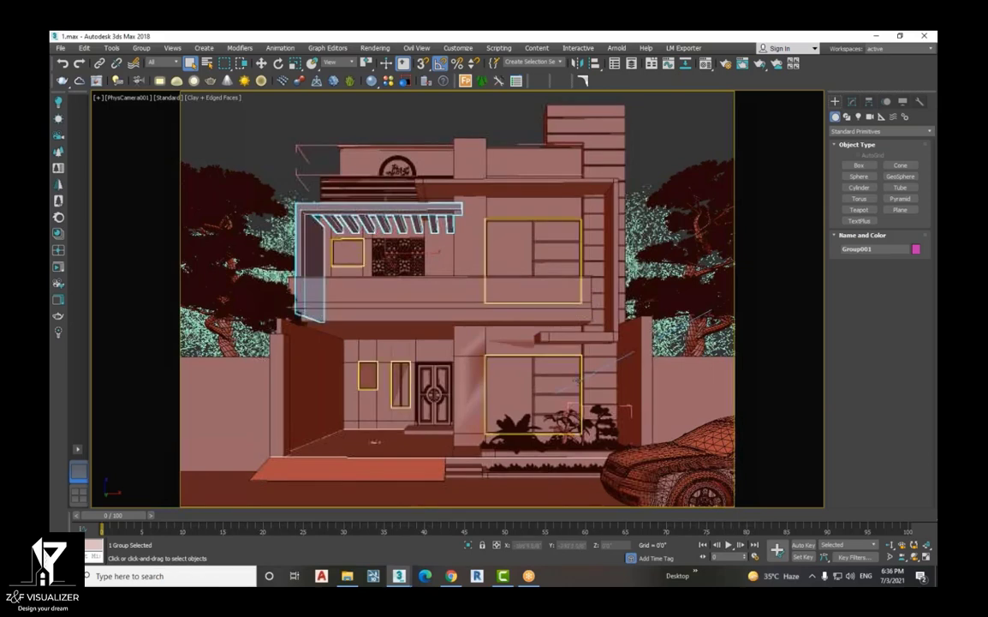
pyautogui.click(522, 344)
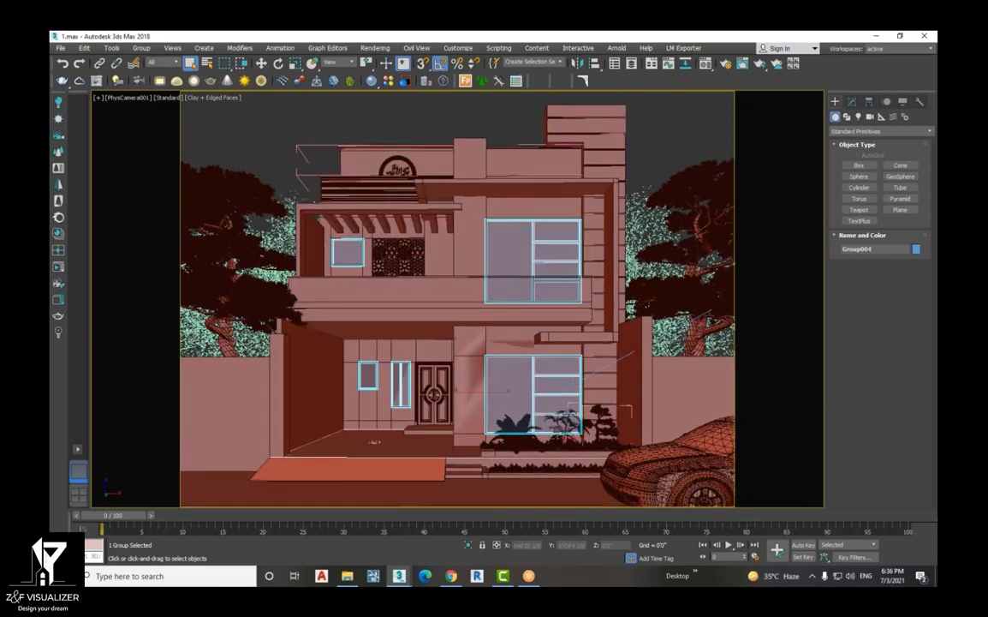
# In the top view, move the V-Ray sun diagonally closer to the house, to about X 99', Y -40'
pyautogui.press('t')
pyautogui.scroll(-3, 471, 298)
pyautogui.scroll(-2, 471, 298)
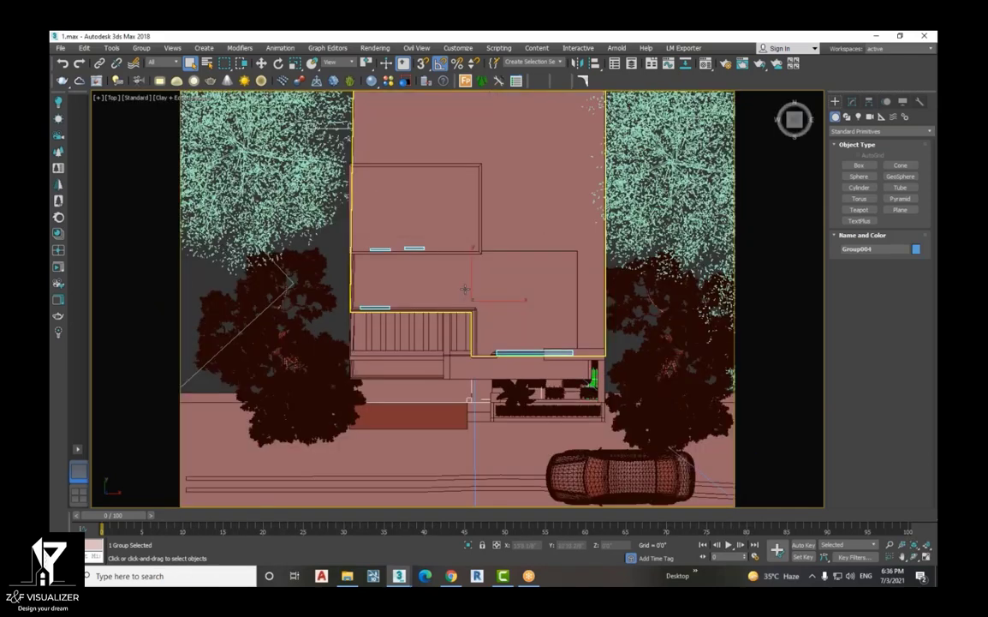
pyautogui.scroll(-2, 462, 284)
pyautogui.scroll(-4, 462, 285)
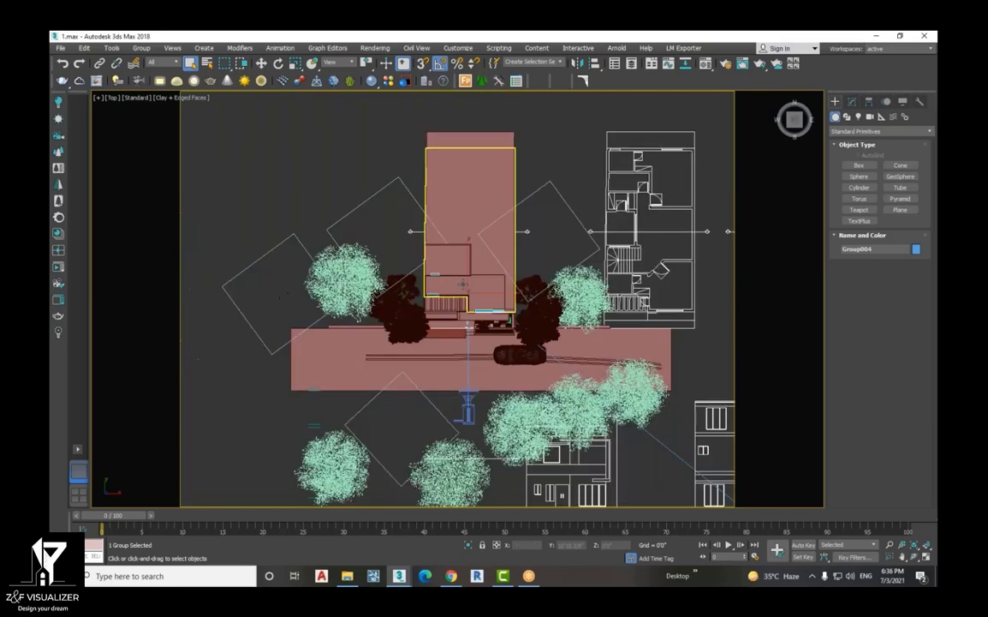
pyautogui.scroll(-5, 462, 285)
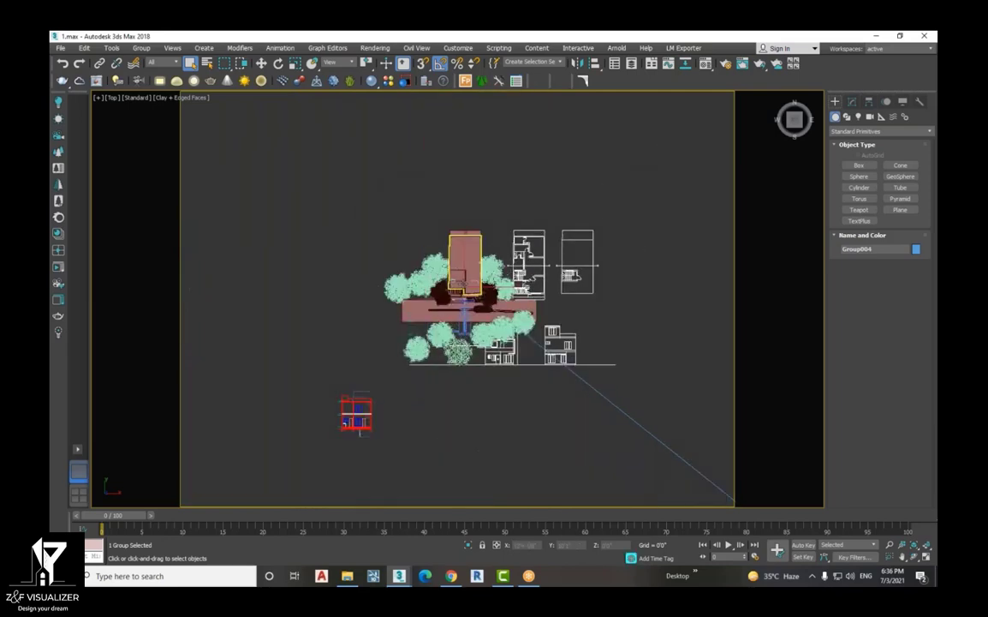
pyautogui.click(589, 387)
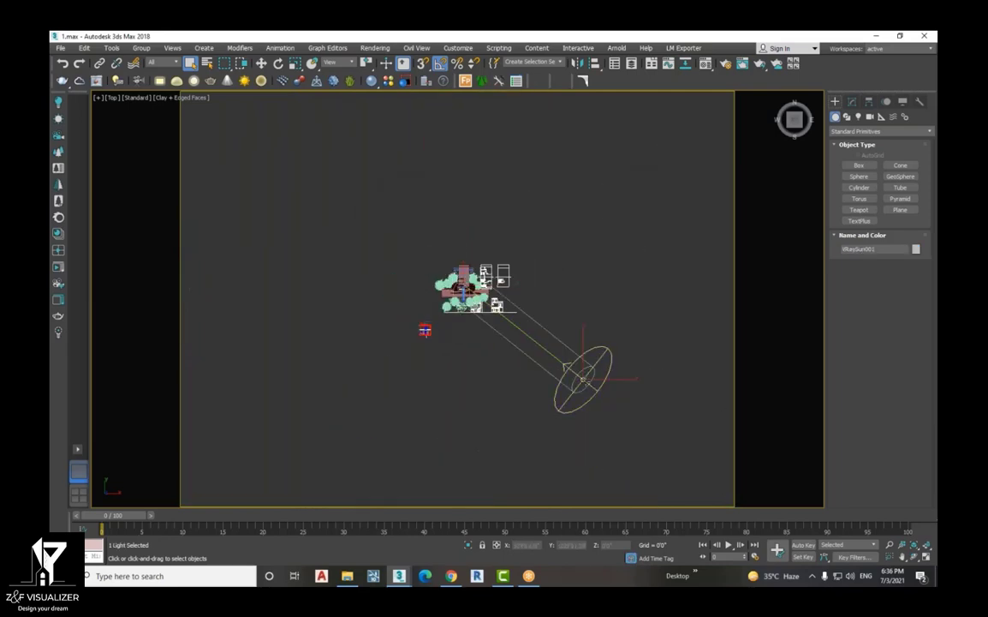
pyautogui.press('w')
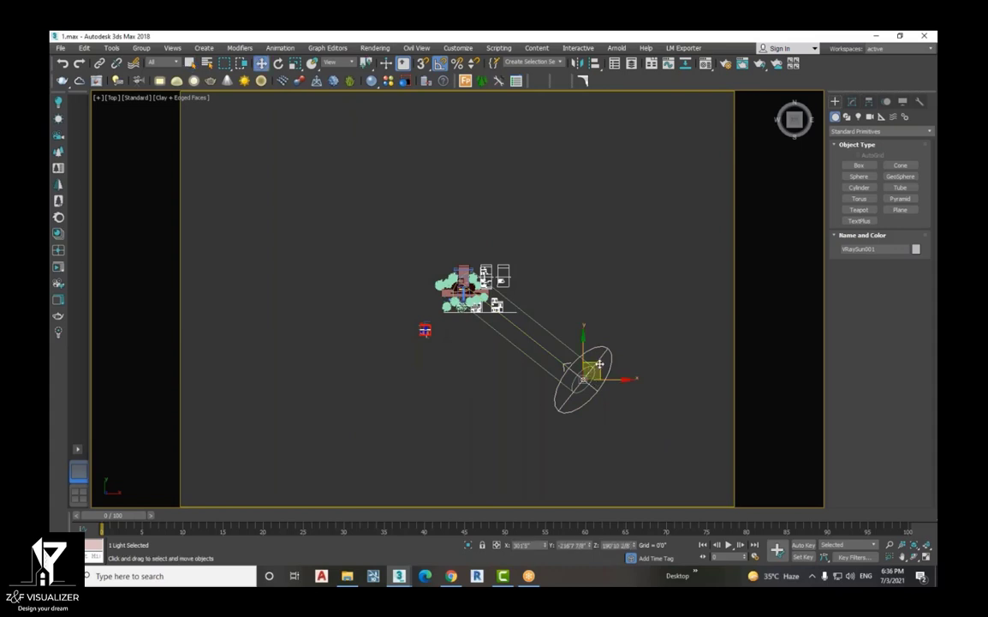
pyautogui.moveTo(587, 361); pyautogui.dragTo(505, 288)
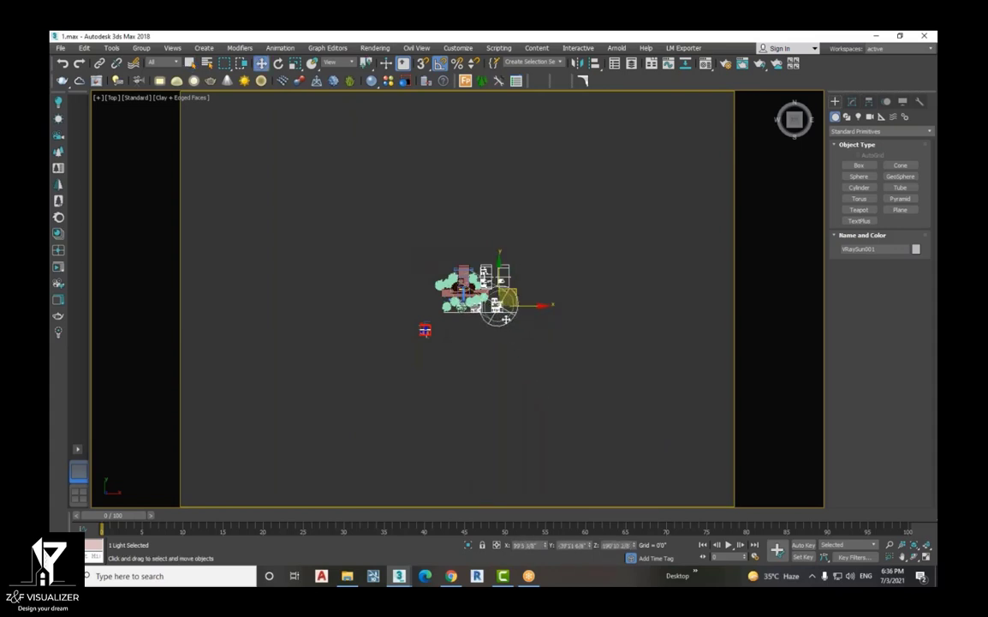
# Return to the PhysCamera001 view and render it with the repositioned sun
pyautogui.press('f')
pyautogui.scroll(5, 491, 242)
pyautogui.press('c')
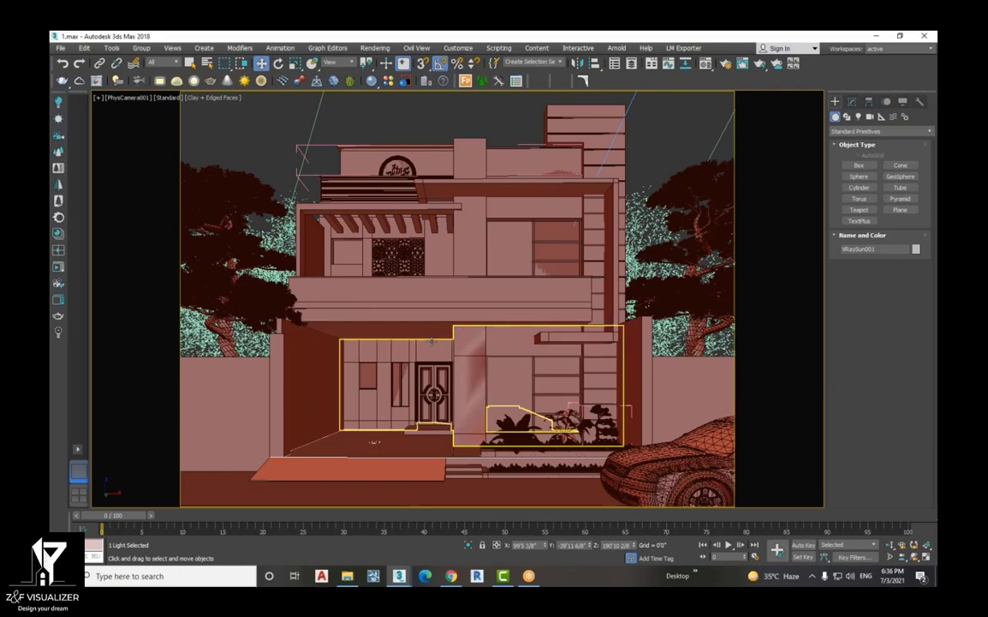
pyautogui.hotkey('shift', 'q')
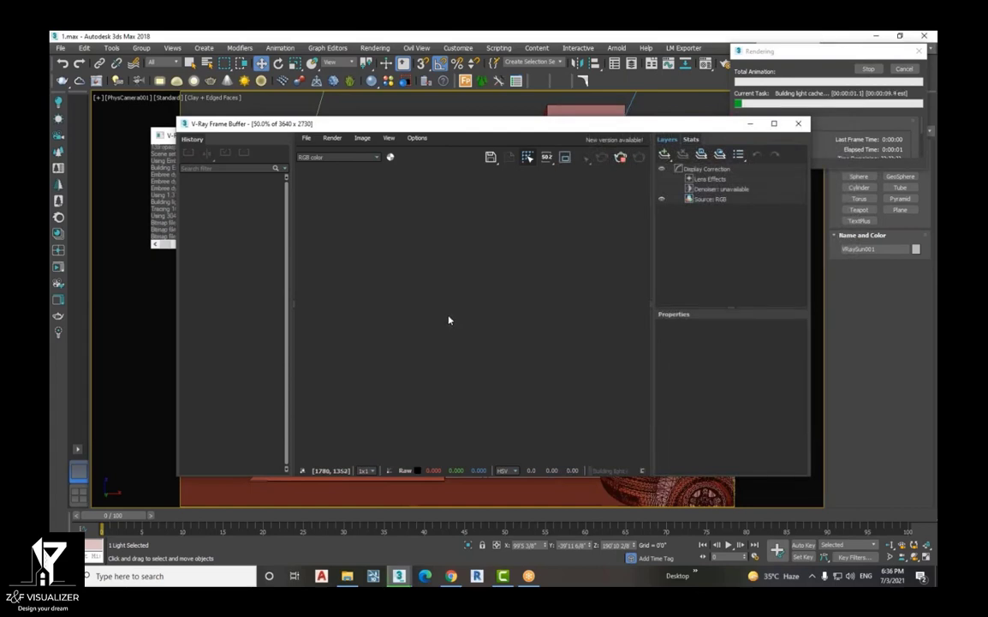
# Examine the lighting and shadows on the facade in the running render, close the frame buffer and cancel the rendering
pyautogui.scroll(-2, 449, 319)
pyautogui.scroll(3, 491, 336)
pyautogui.scroll(-2, 493, 336)
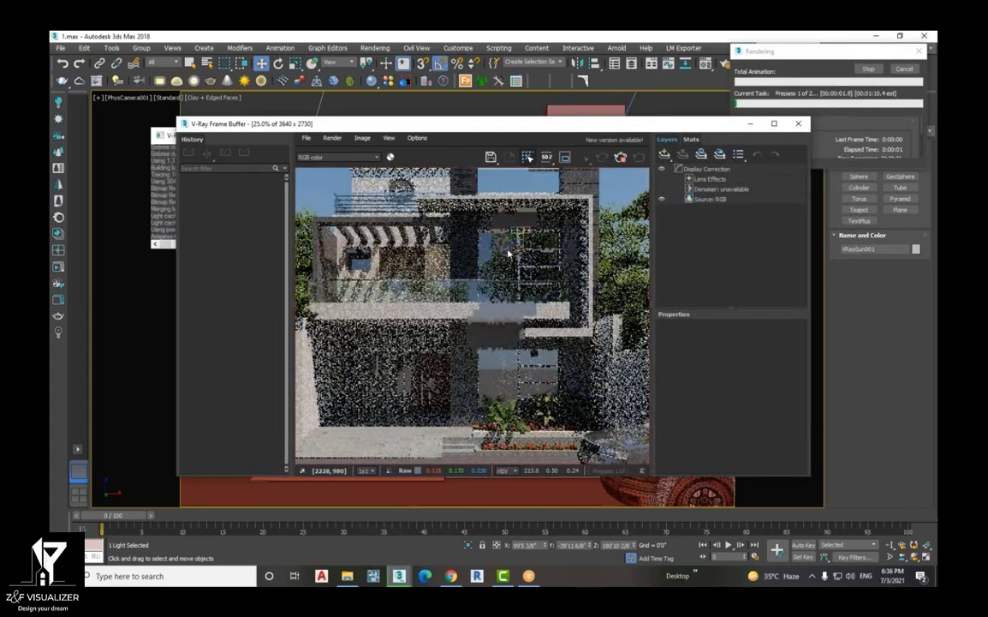
pyautogui.scroll(-1, 490, 328)
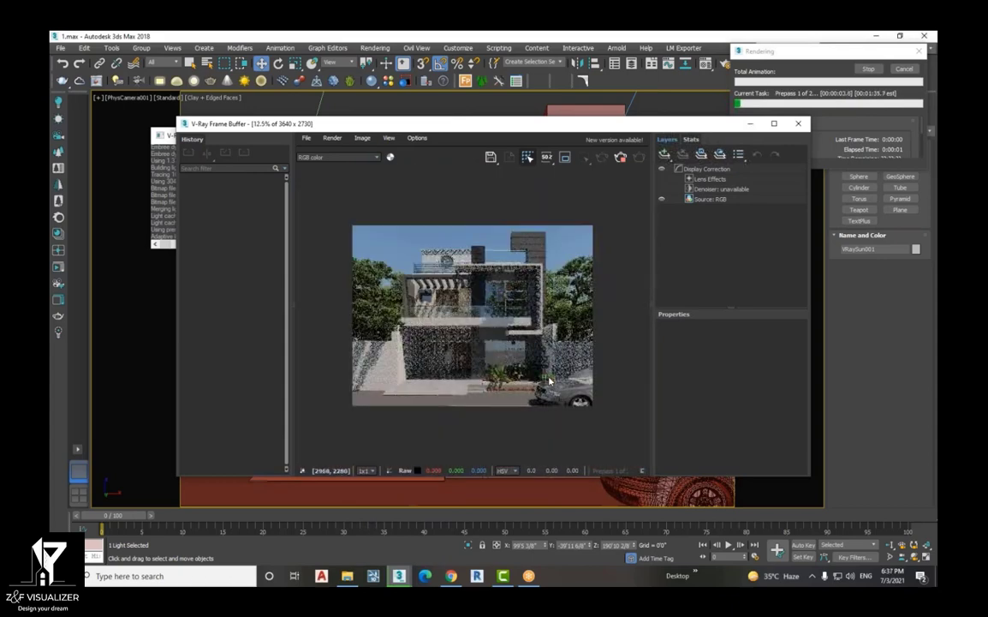
pyautogui.scroll(1, 549, 377)
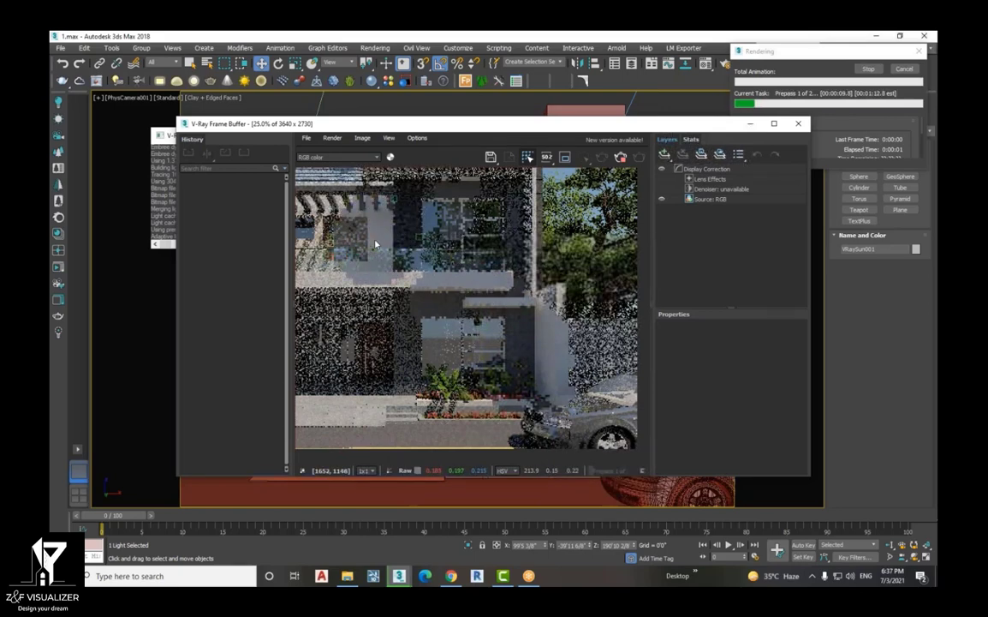
pyautogui.moveTo(584, 136); pyautogui.dragTo(552, 176)
pyautogui.scroll(-2, 413, 302)
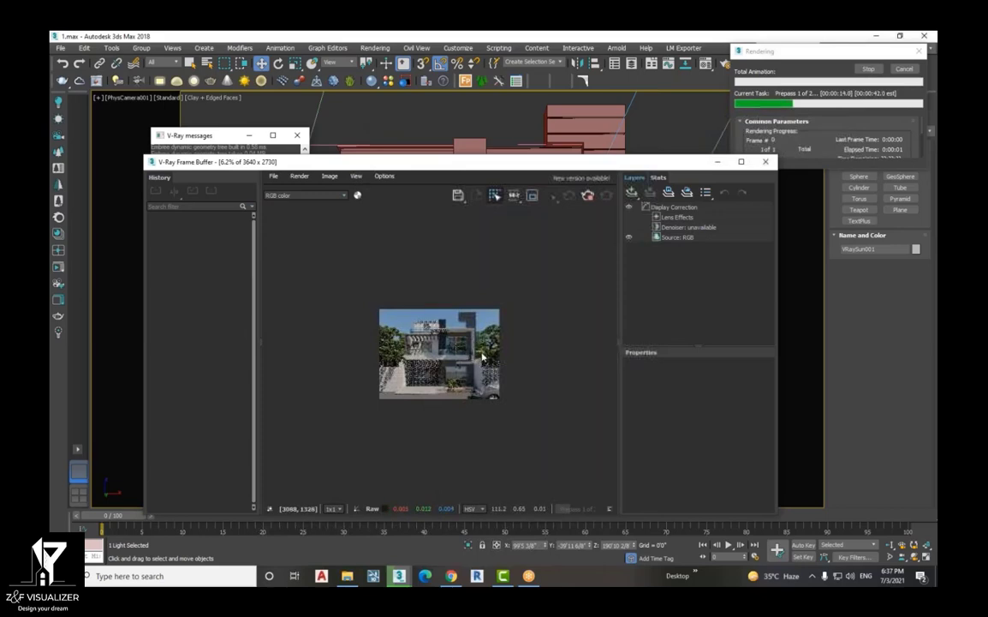
pyautogui.scroll(2, 506, 338)
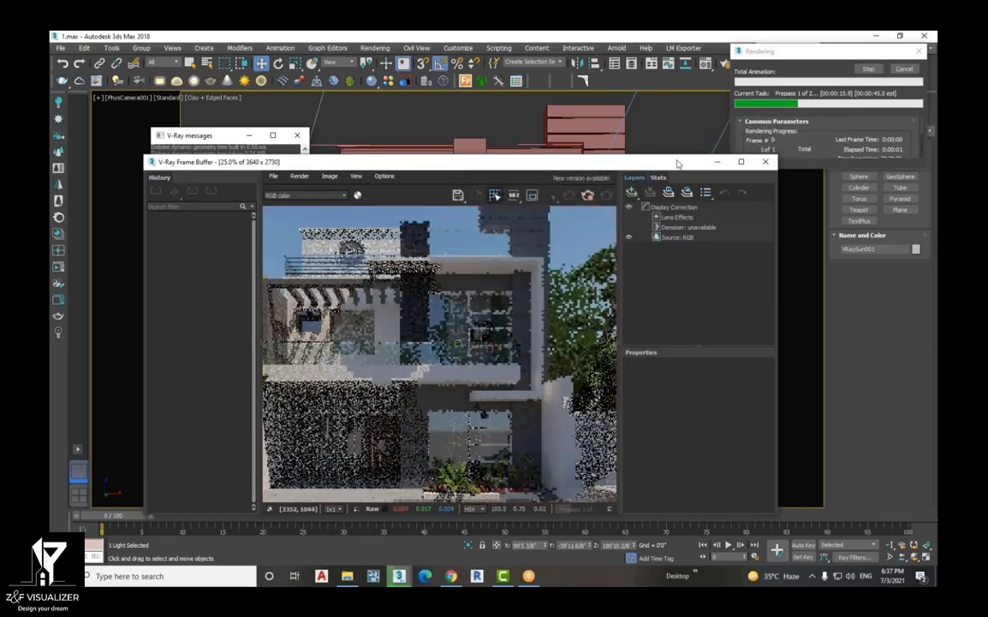
pyautogui.moveTo(677, 163); pyautogui.dragTo(619, 158)
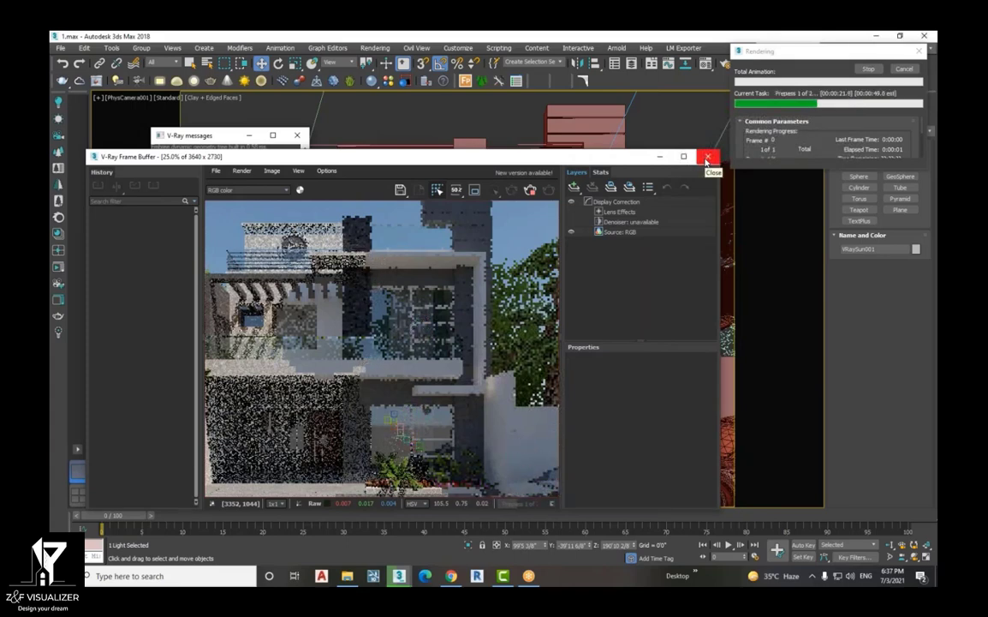
pyautogui.click(708, 157)
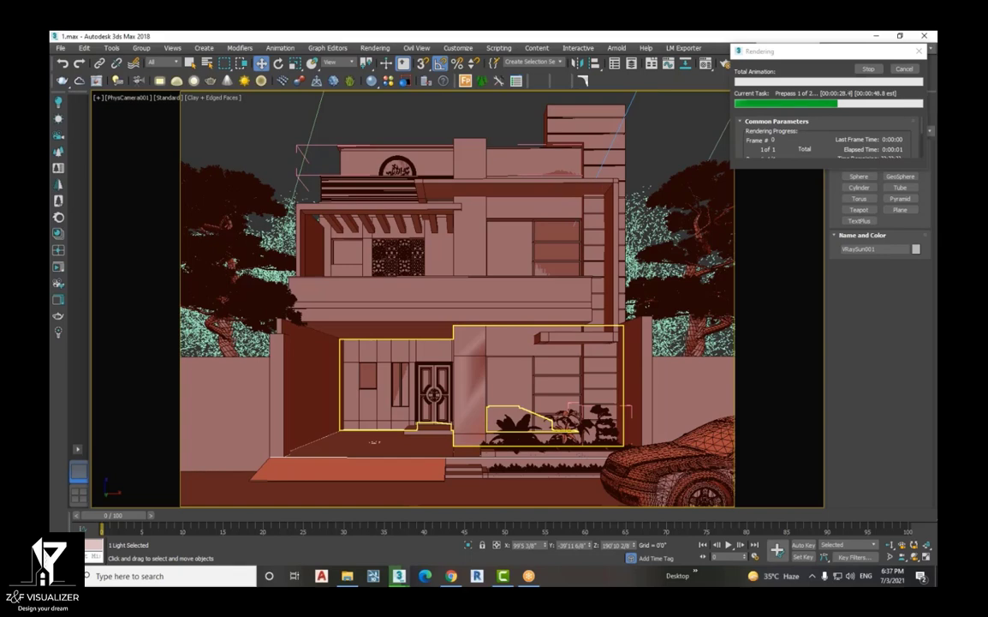
pyautogui.click(920, 51)
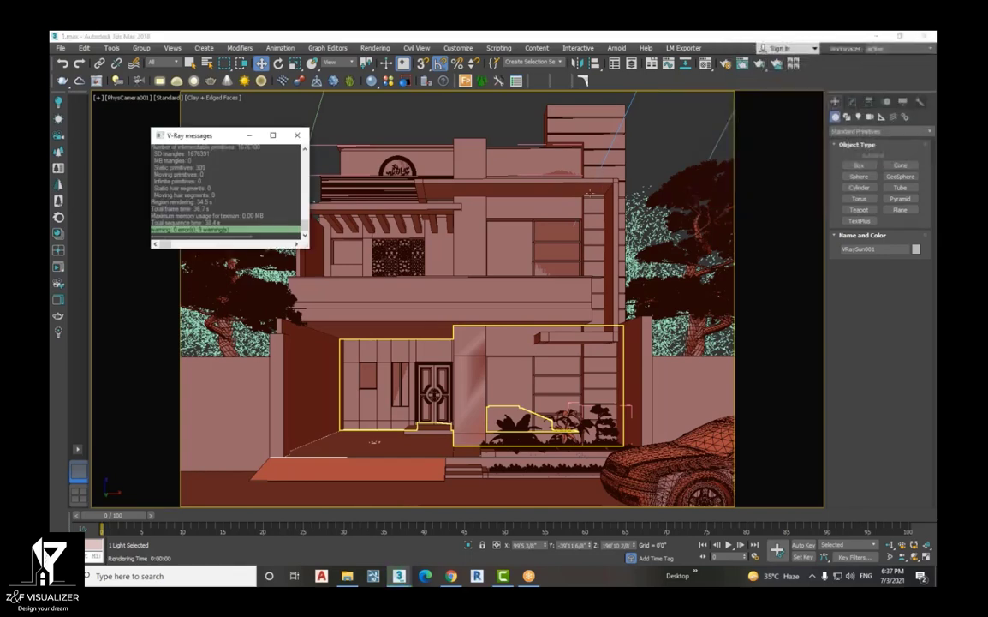
# Configure a three-viewport layout with two stacked viewports on one side and one tall viewport on the other
pyautogui.click(599, 183)
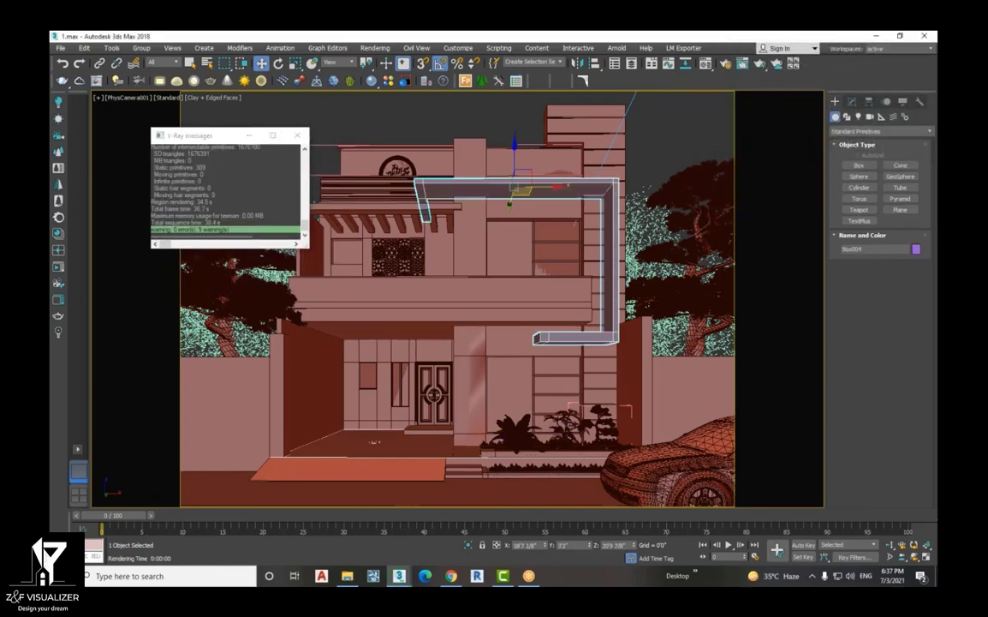
pyautogui.click(926, 559)
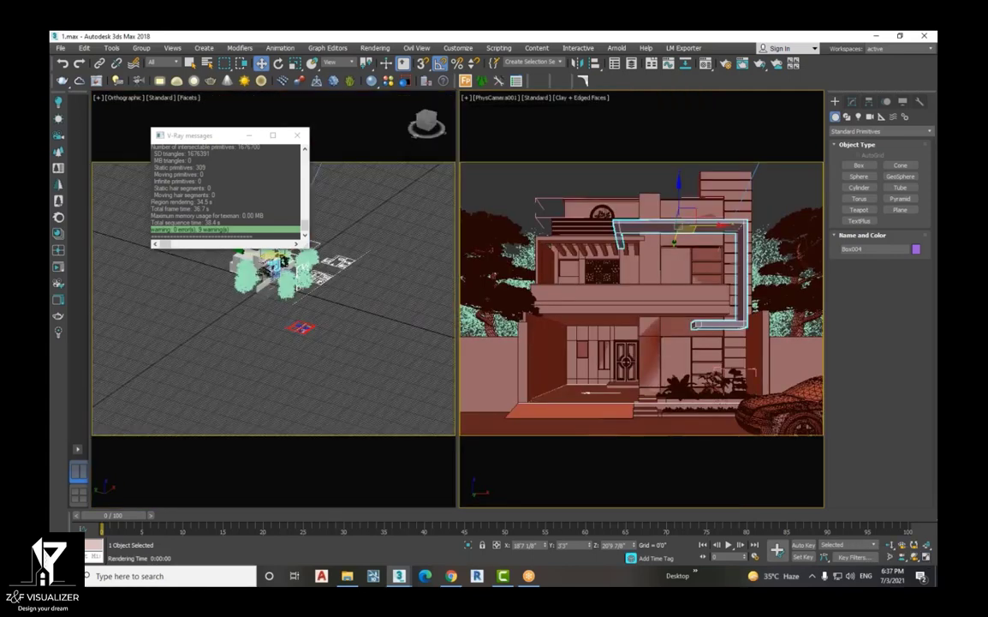
pyautogui.rightClick(927, 558)
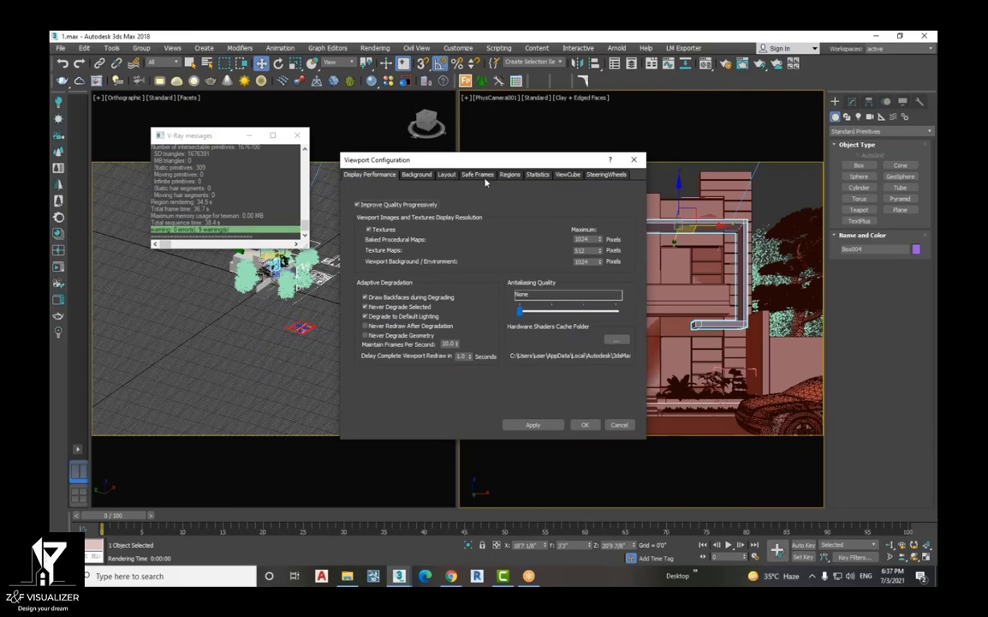
pyautogui.click(447, 175)
pyautogui.click(539, 207)
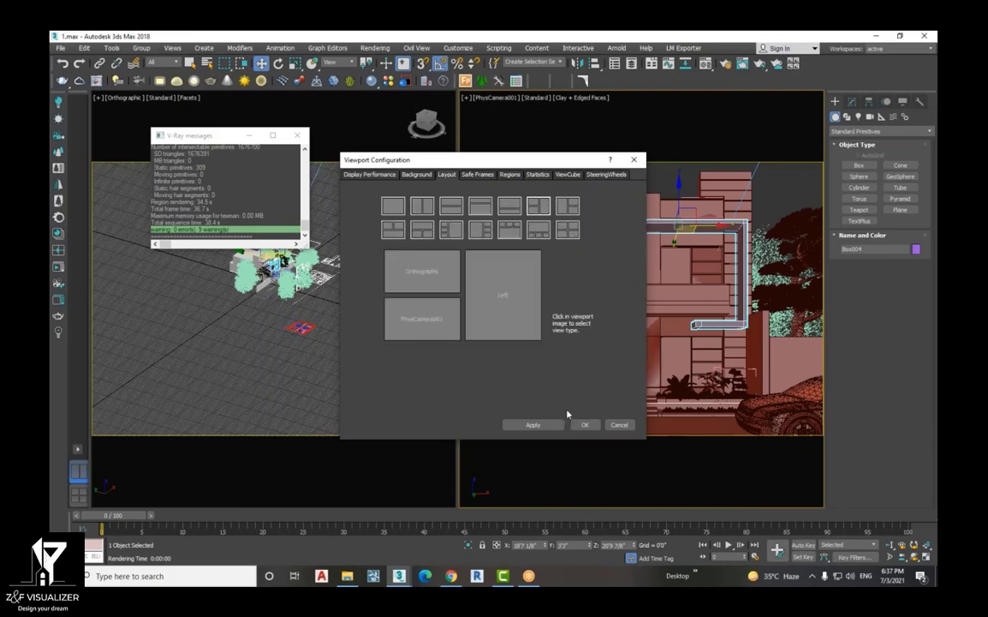
pyautogui.click(551, 425)
pyautogui.click(586, 426)
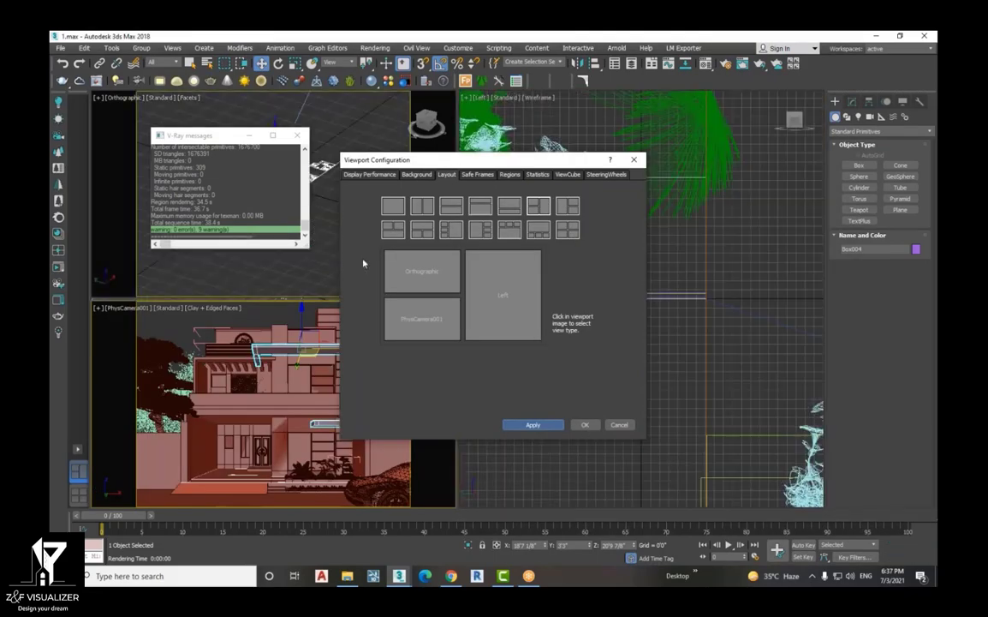
# Change the orthographic viewport to Perspective with nothing selected, and minimize the V-Ray messages window
pyautogui.click(272, 407)
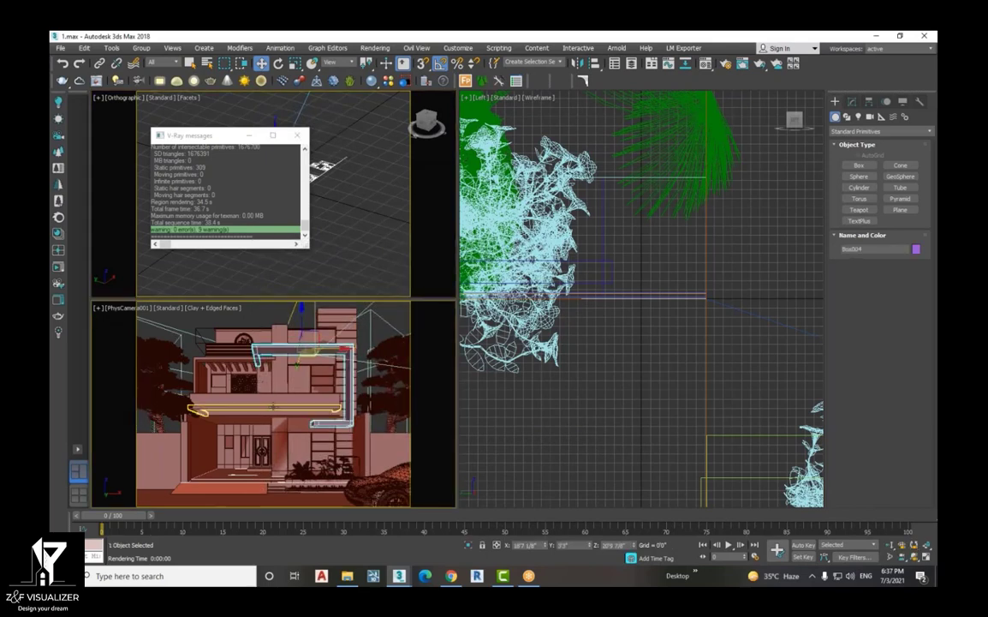
pyautogui.click(355, 195)
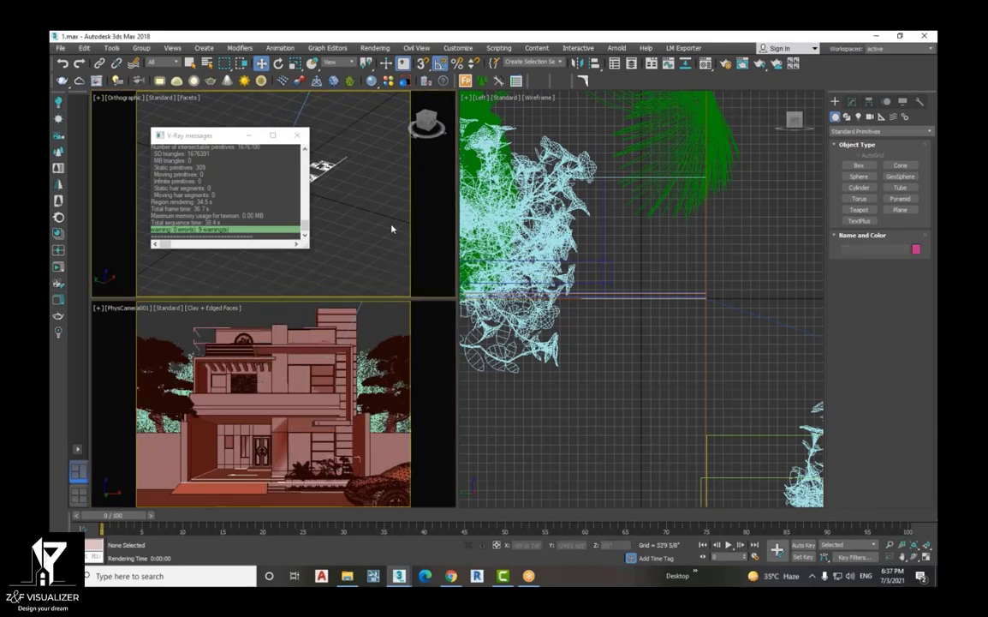
pyautogui.press('p')
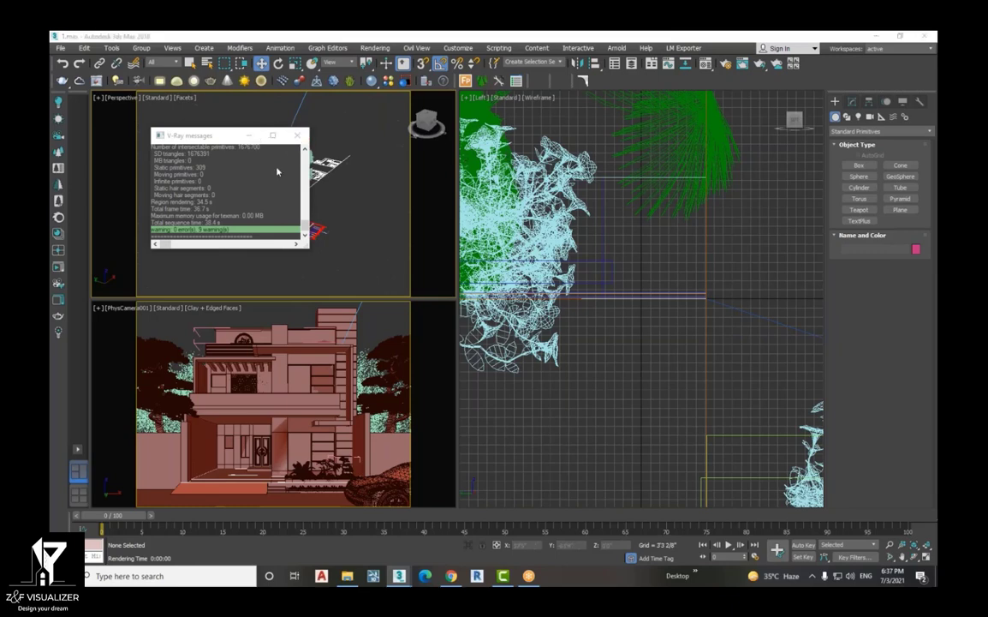
pyautogui.click(250, 136)
pyautogui.scroll(4, 257, 171)
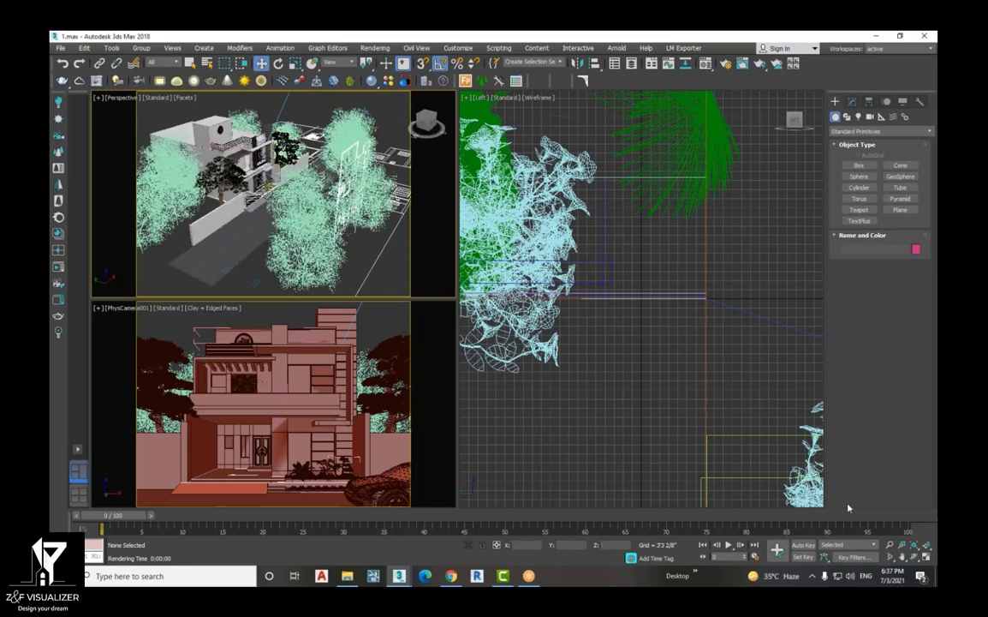
pyautogui.click(913, 546)
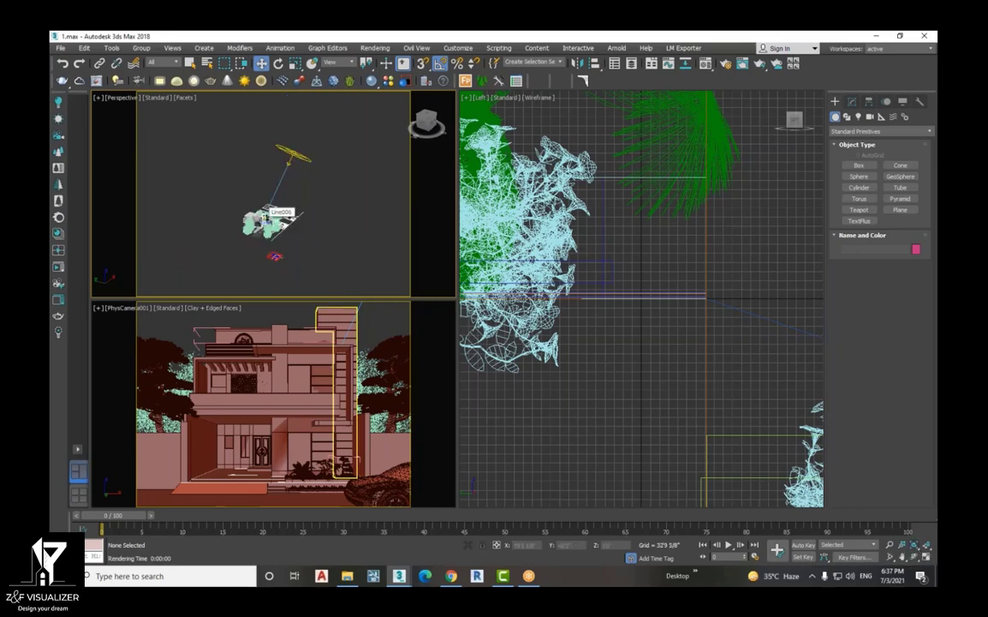
# Frame the front facade of the house closely in the Perspective view, with the Move tool ready
pyautogui.scroll(3, 264, 208)
pyautogui.scroll(8, 259, 227)
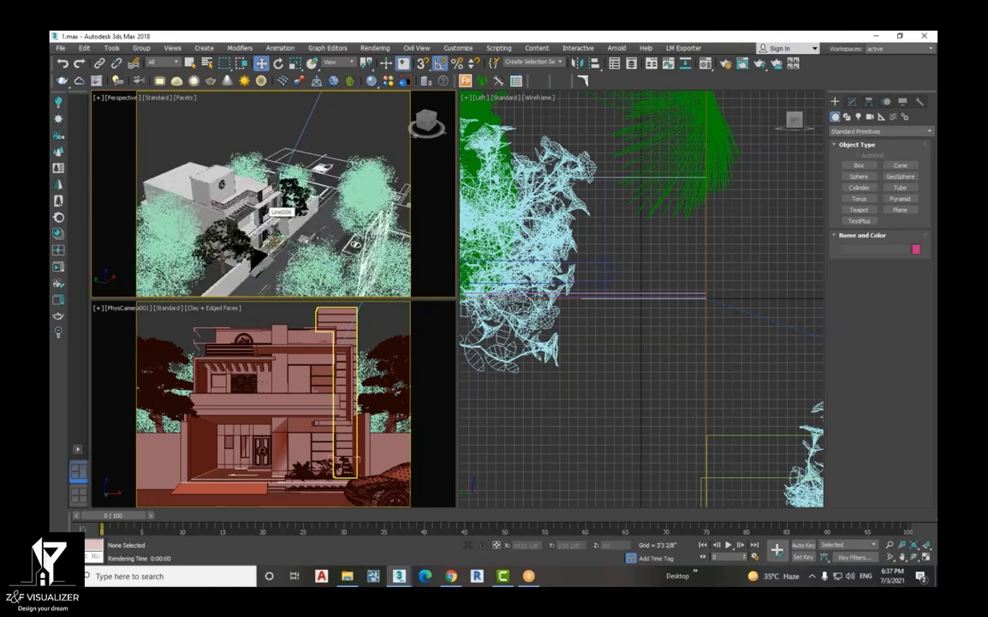
pyautogui.scroll(4, 258, 242)
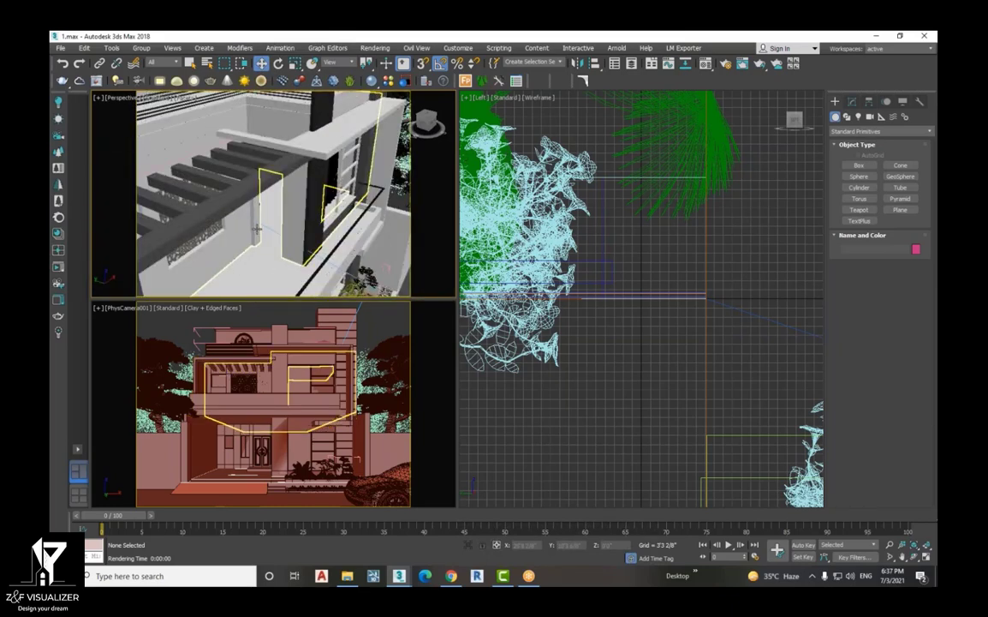
pyautogui.press('z')
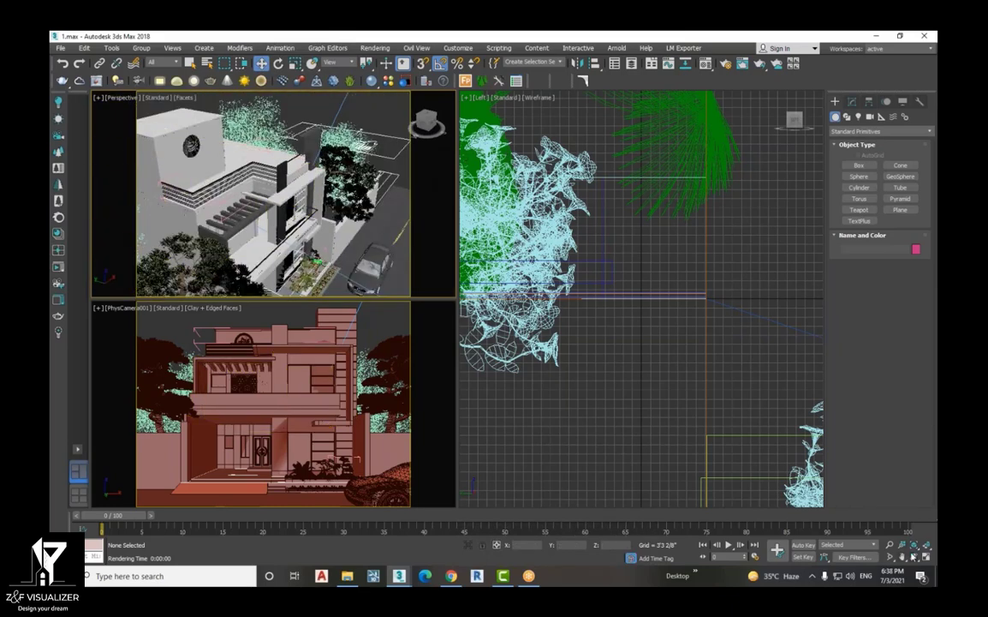
pyautogui.click(913, 556)
pyautogui.moveTo(286, 223); pyautogui.dragTo(269, 195)
pyautogui.scroll(5, 294, 251)
pyautogui.click(261, 64)
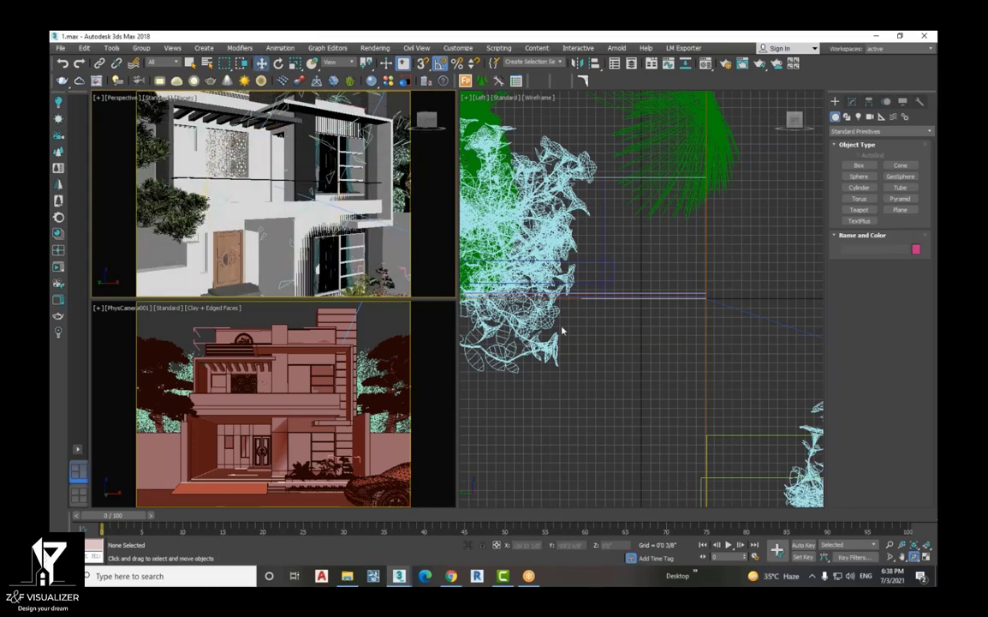
# Switch the Left viewport to a Top view of the whole scene and delete the V-Ray sun beside the house
pyautogui.scroll(-6, 600, 330)
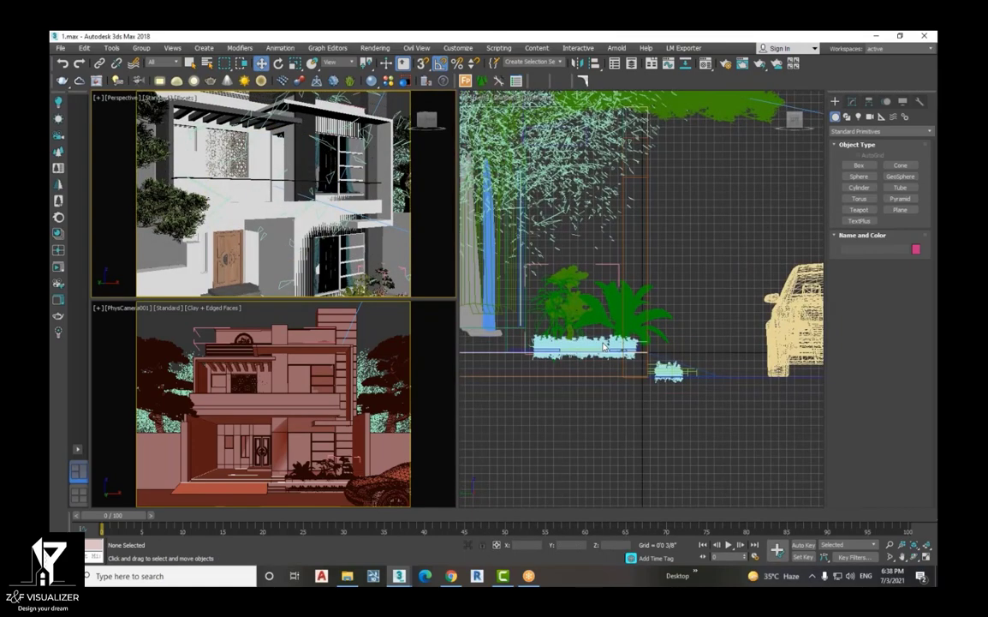
pyautogui.scroll(-5, 581, 337)
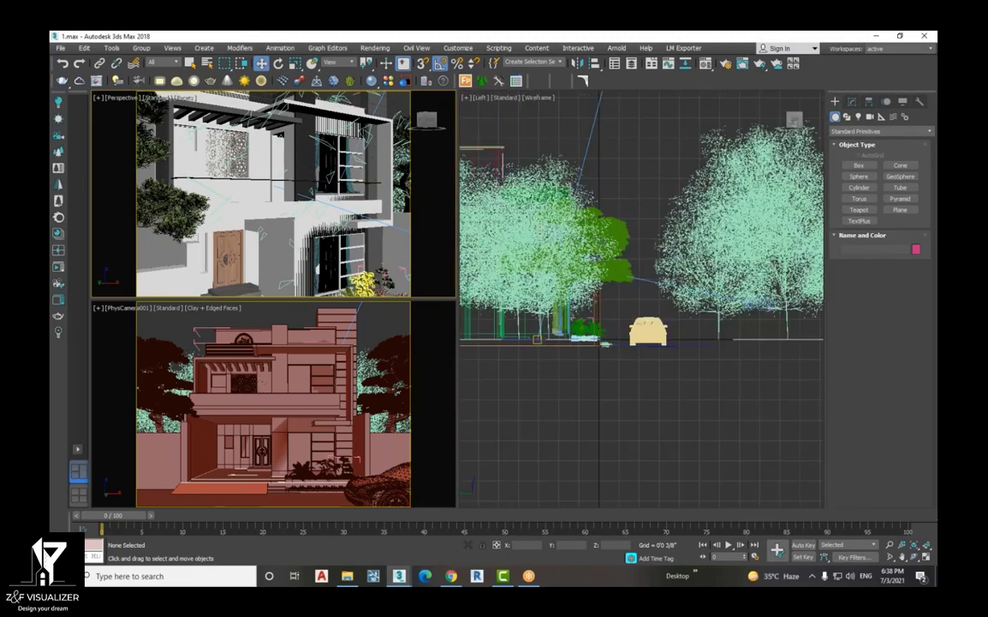
pyautogui.press('t')
pyautogui.press('z')
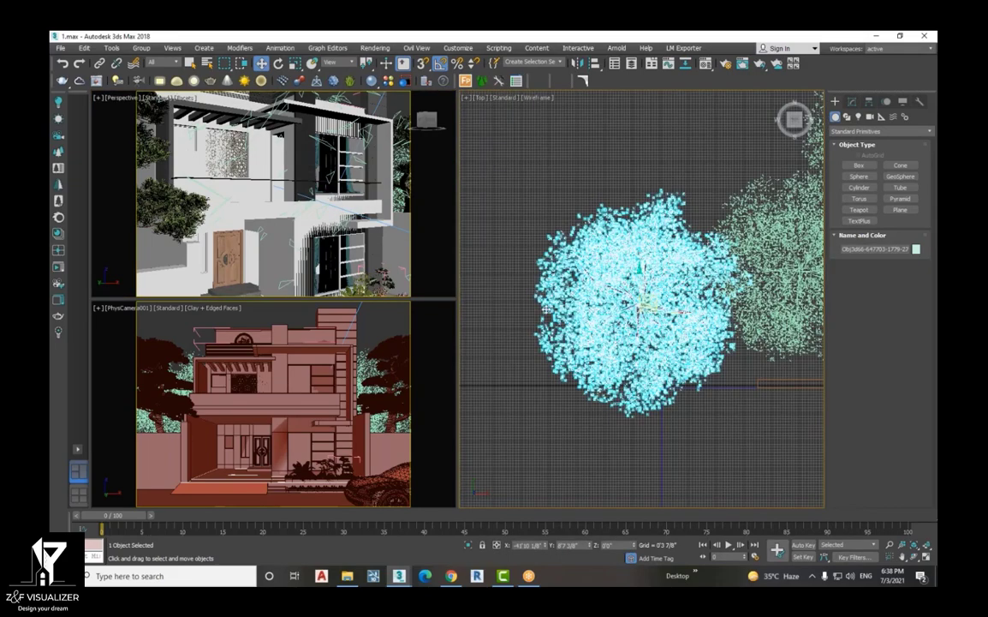
pyautogui.scroll(-4, 546, 299)
pyautogui.scroll(-6, 547, 299)
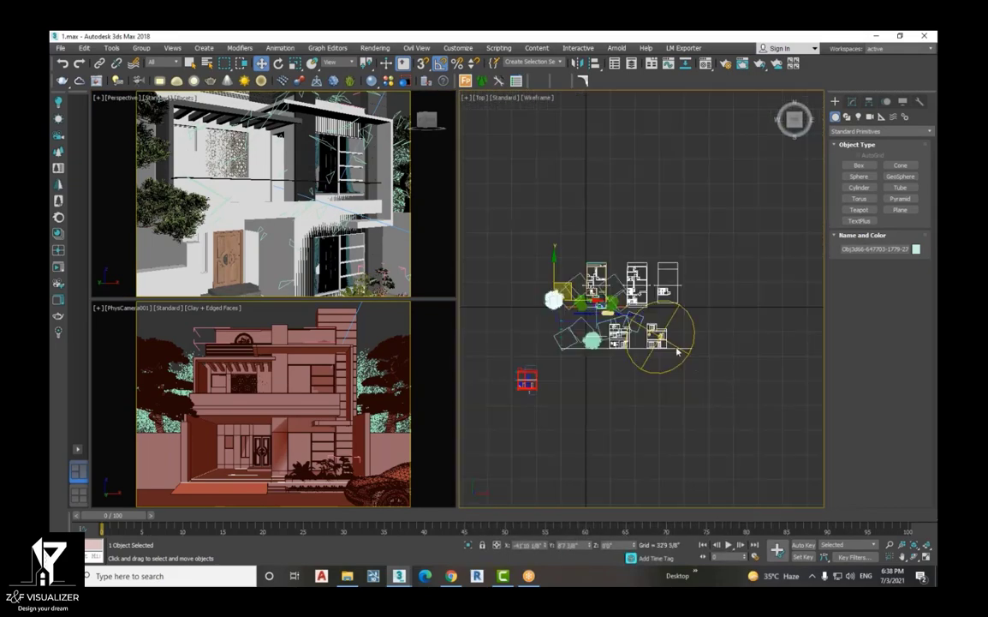
pyautogui.click(674, 345)
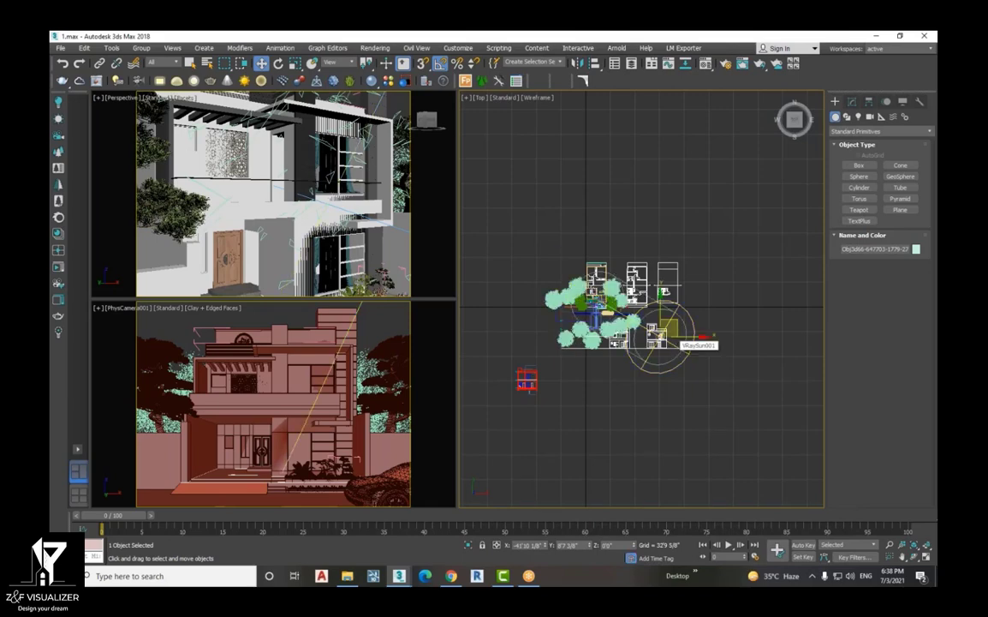
pyautogui.press('Delete')
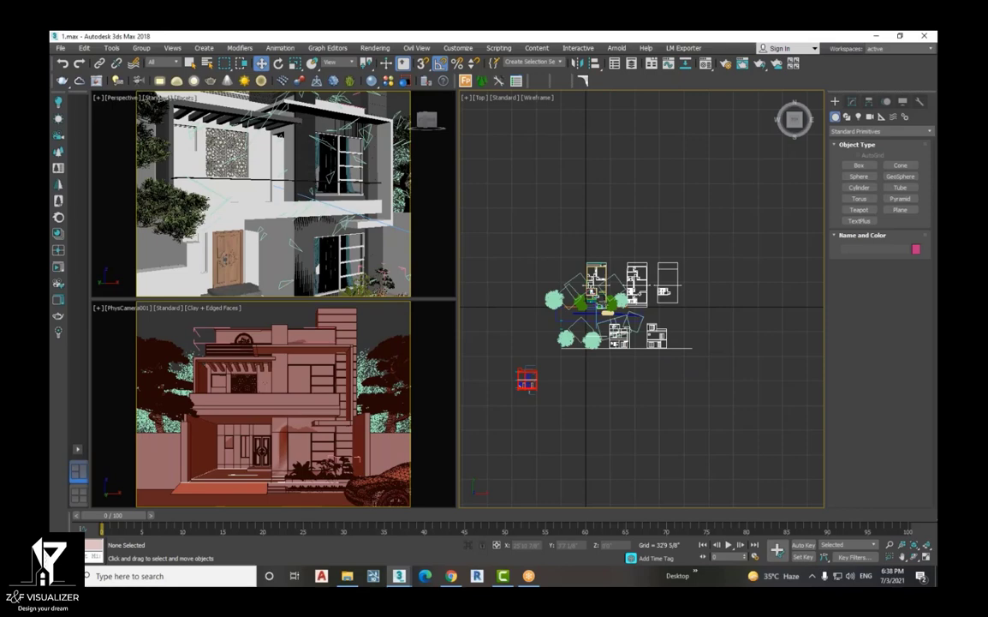
# Create a VRayLight of type Dome in the Top view, on the street just beyond the parked car
pyautogui.scroll(2, 607, 304)
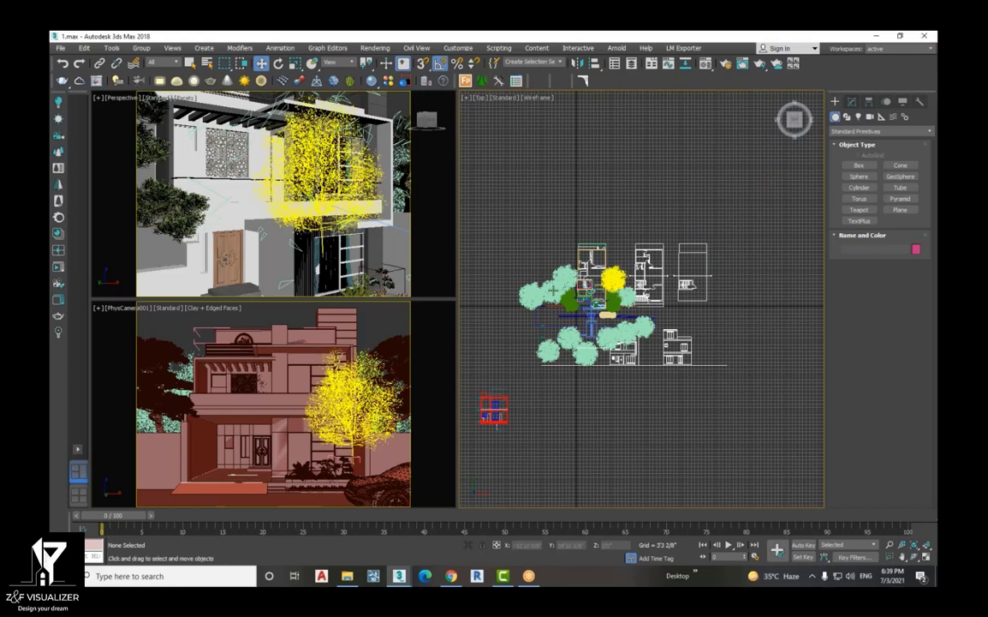
pyautogui.click(860, 118)
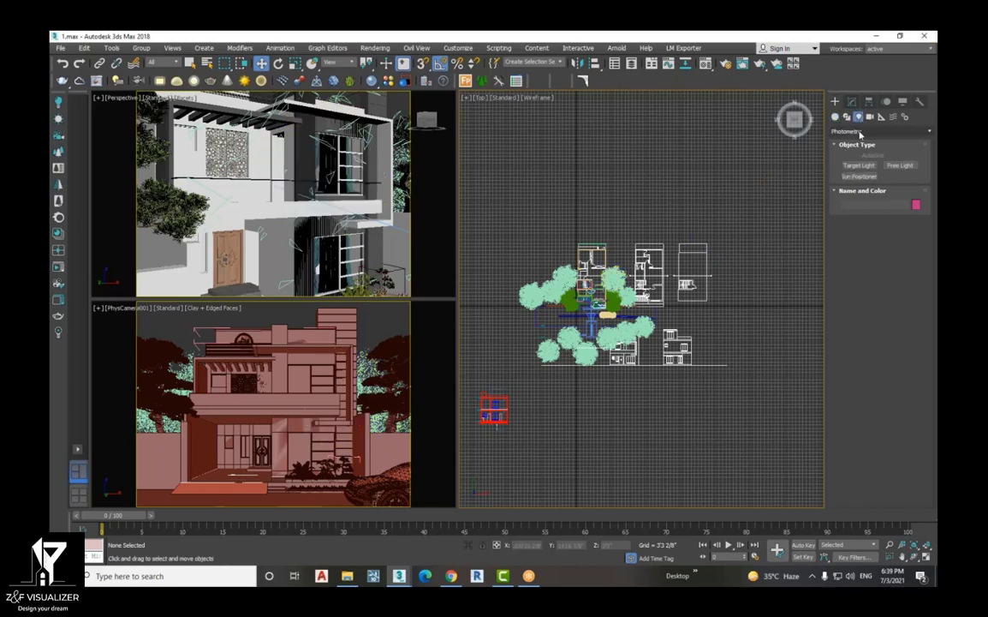
pyautogui.click(861, 131)
pyautogui.click(846, 172)
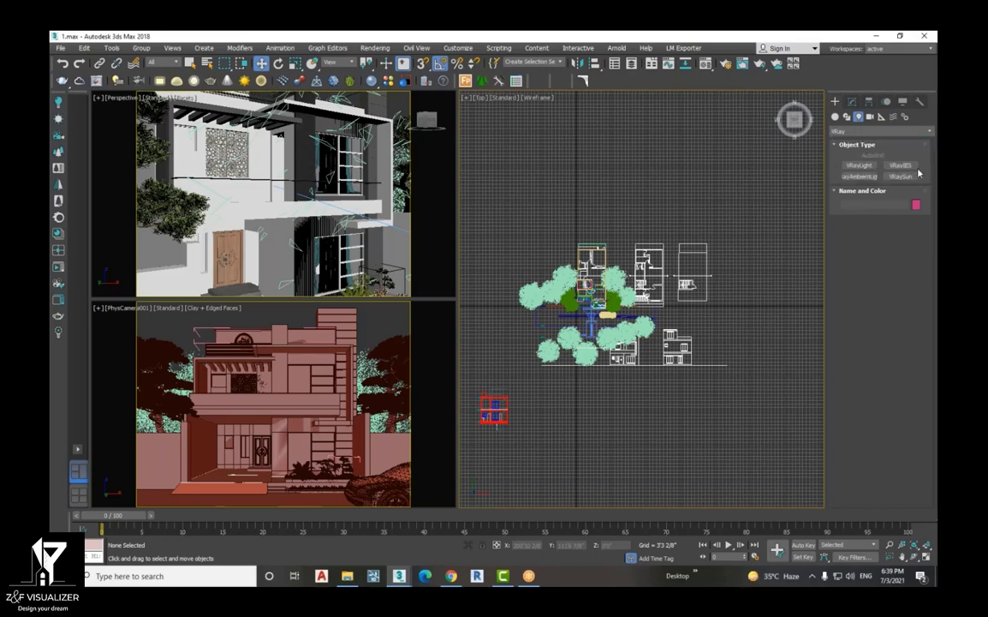
pyautogui.click(860, 165)
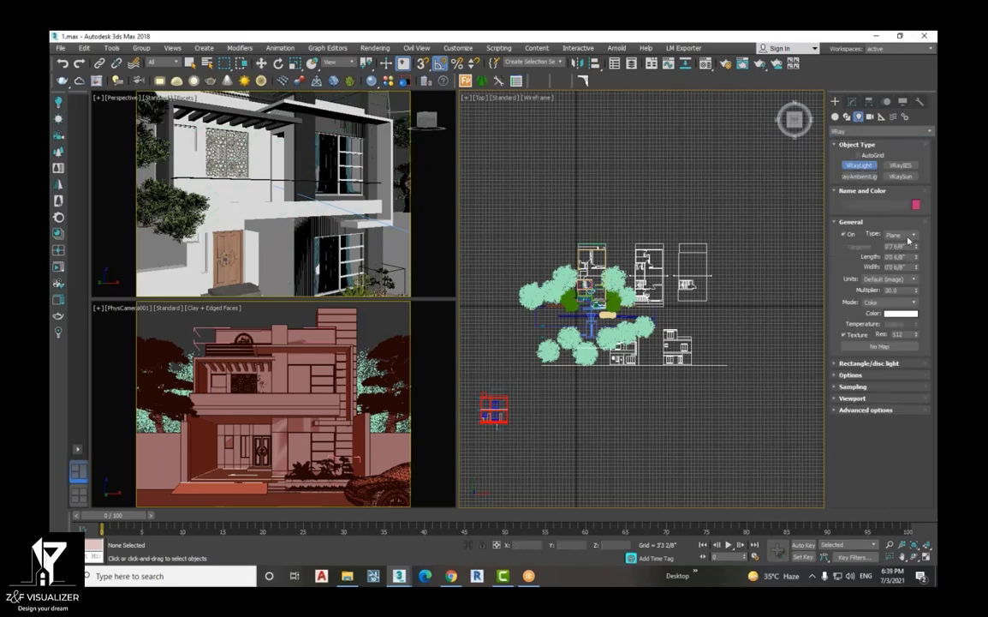
pyautogui.click(909, 238)
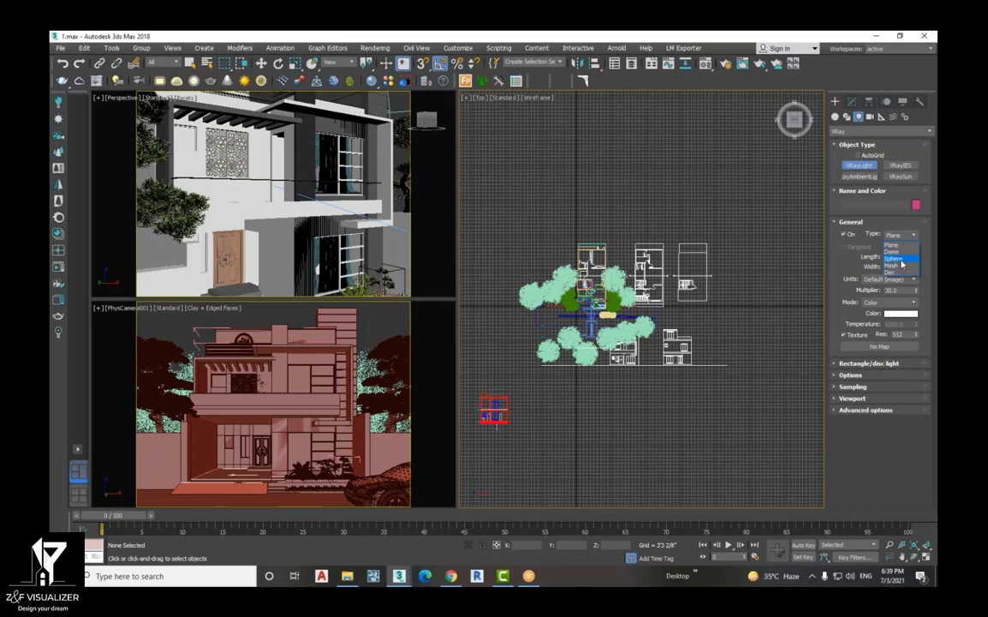
pyautogui.click(892, 251)
pyautogui.scroll(2, 610, 315)
pyautogui.scroll(5, 610, 314)
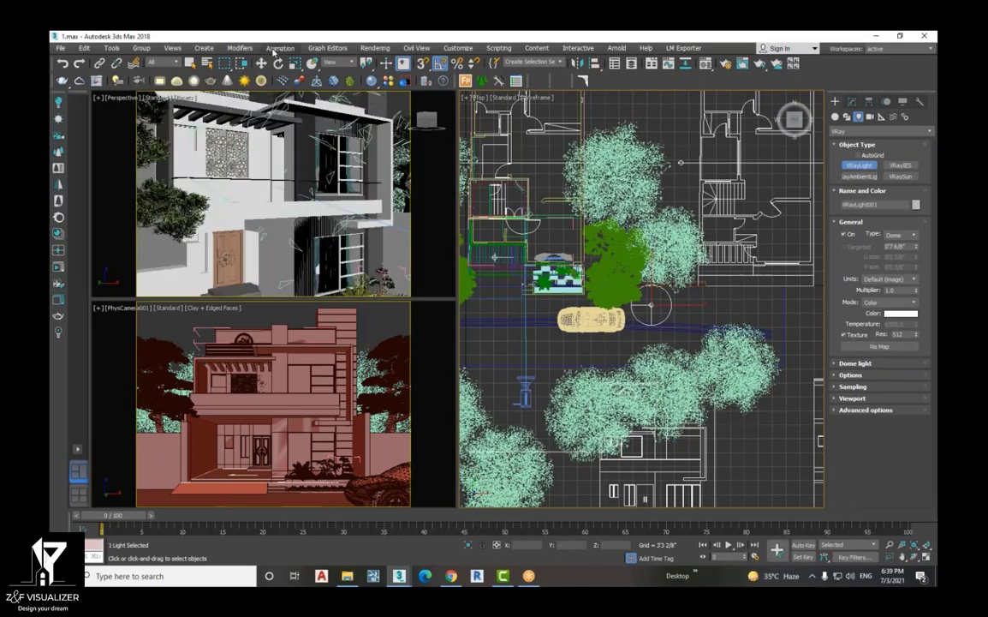
pyautogui.click(261, 64)
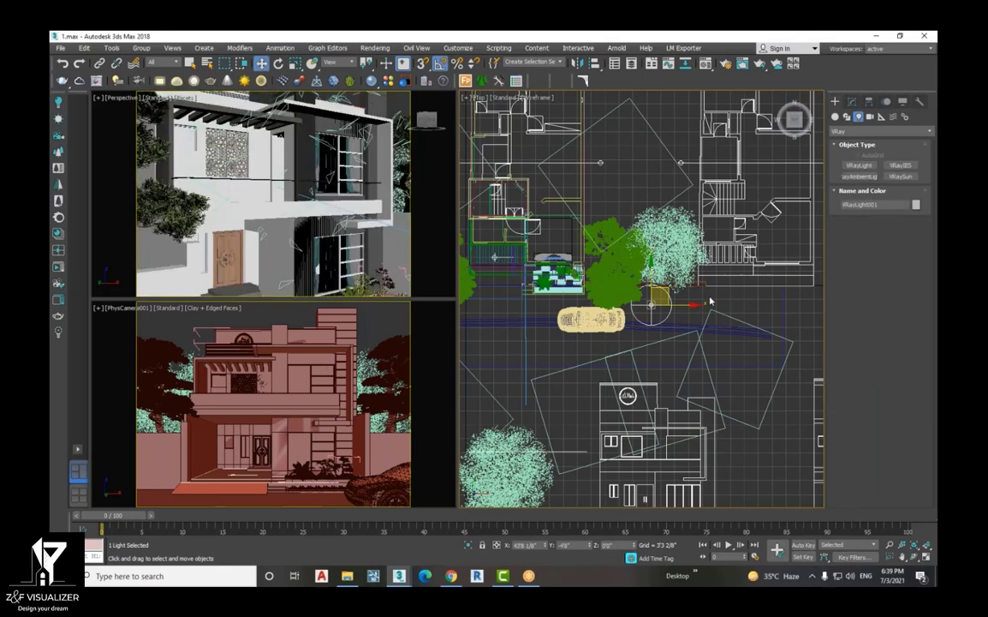
pyautogui.click(709, 304)
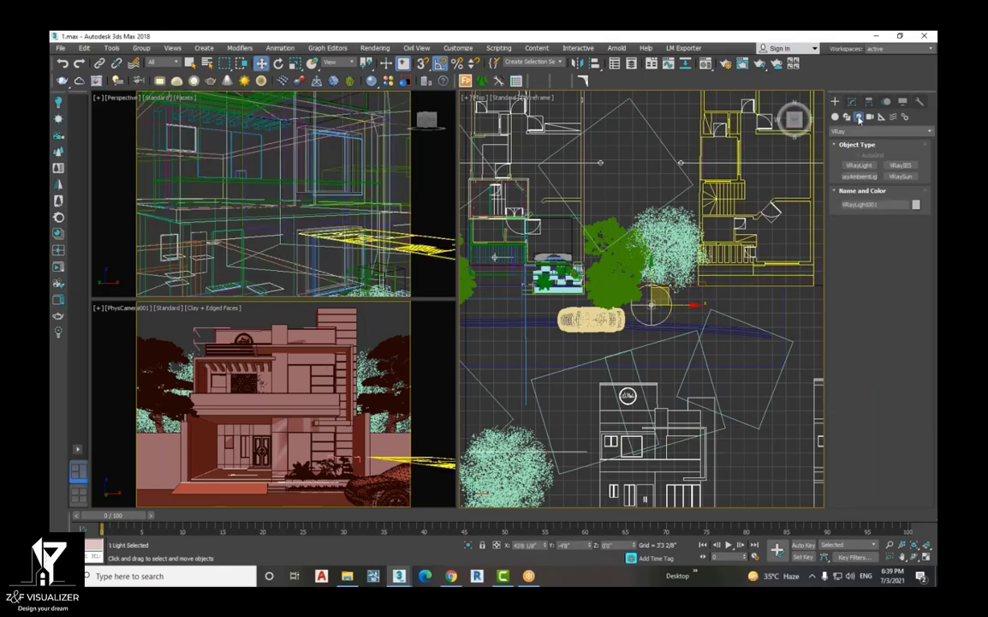
# Show the new light's parameters and open the Material Editor, scrolled to the last sample slots
pyautogui.click(853, 101)
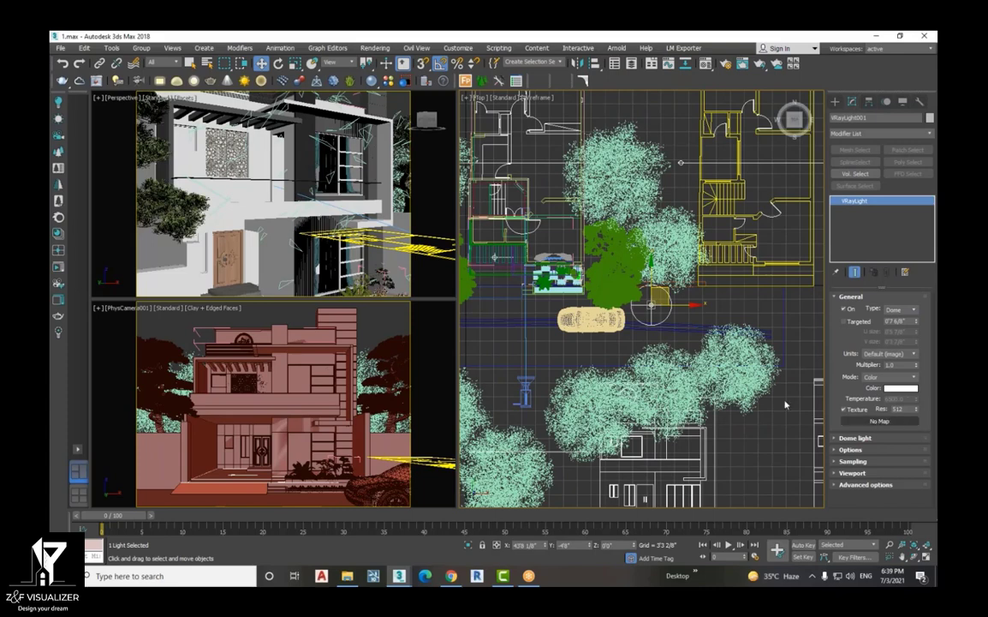
pyautogui.click(595, 318)
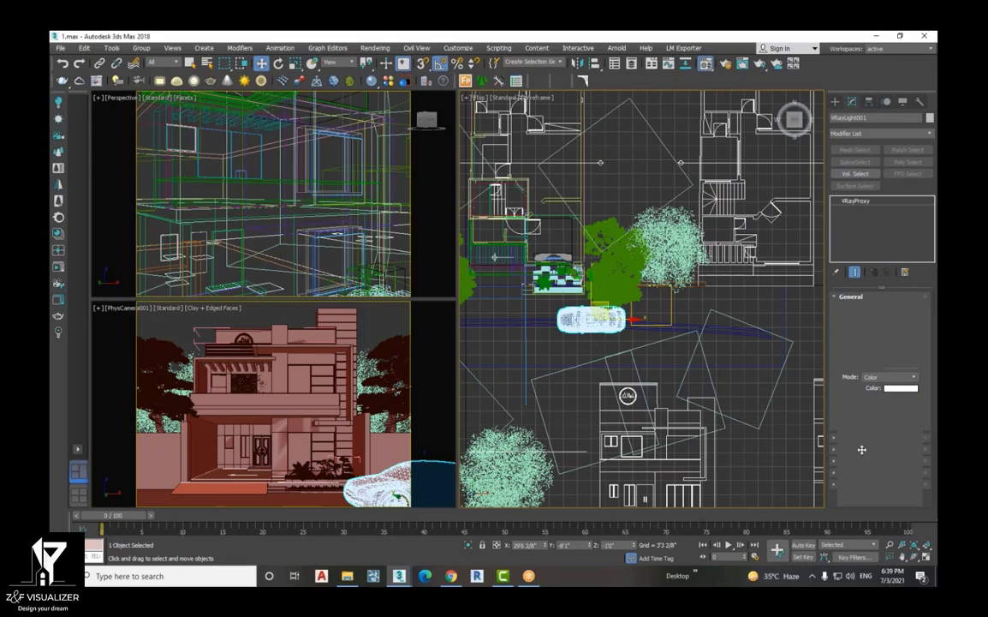
pyautogui.press('m')
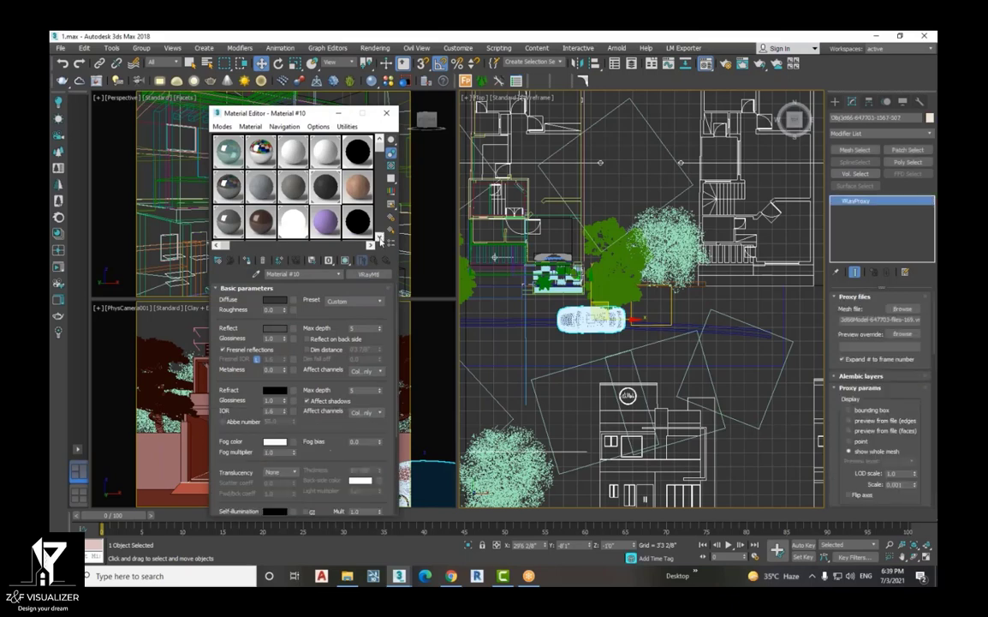
pyautogui.click(380, 237)
pyautogui.click(372, 246)
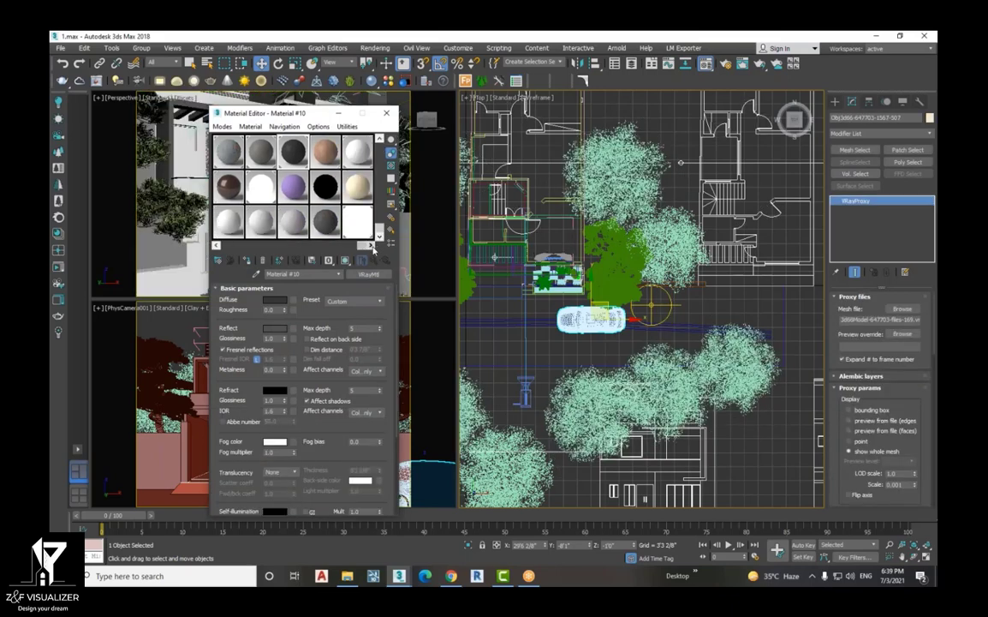
pyautogui.click(904, 399)
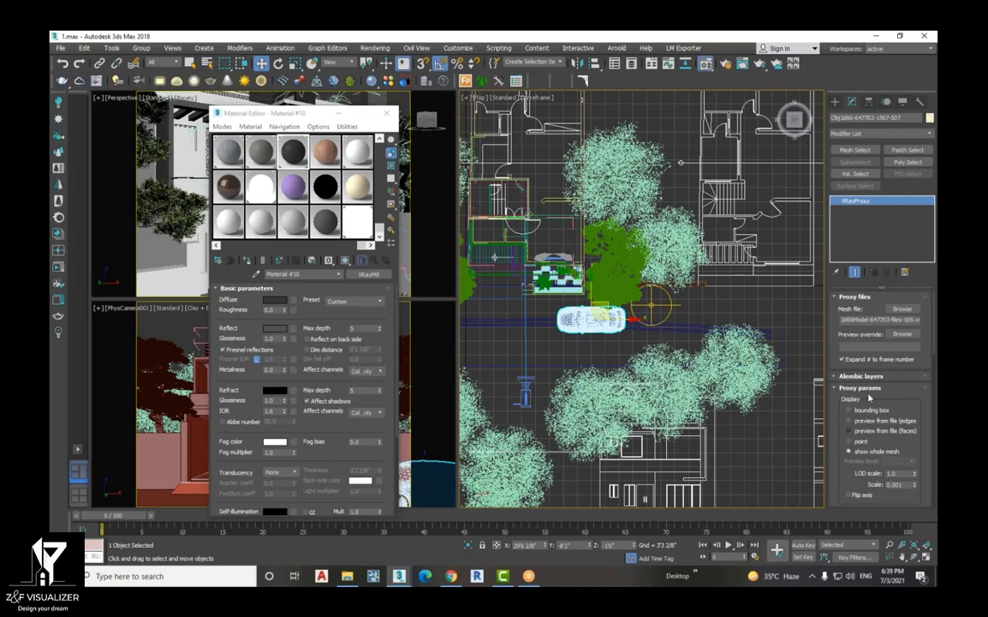
# Select the dome light and assign a VRayBitmap map as its texture
pyautogui.click(651, 303)
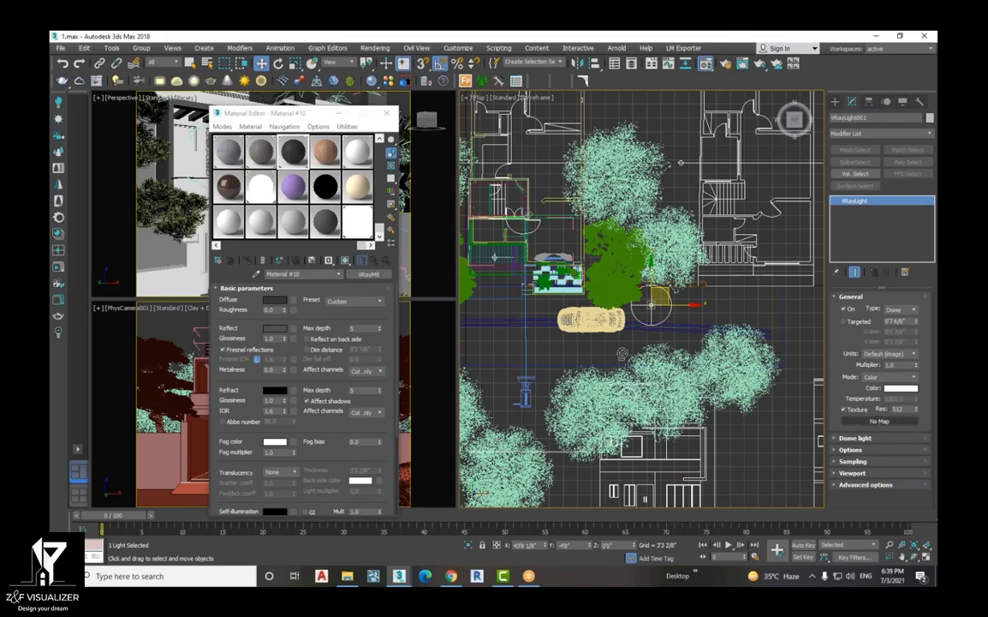
pyautogui.click(869, 422)
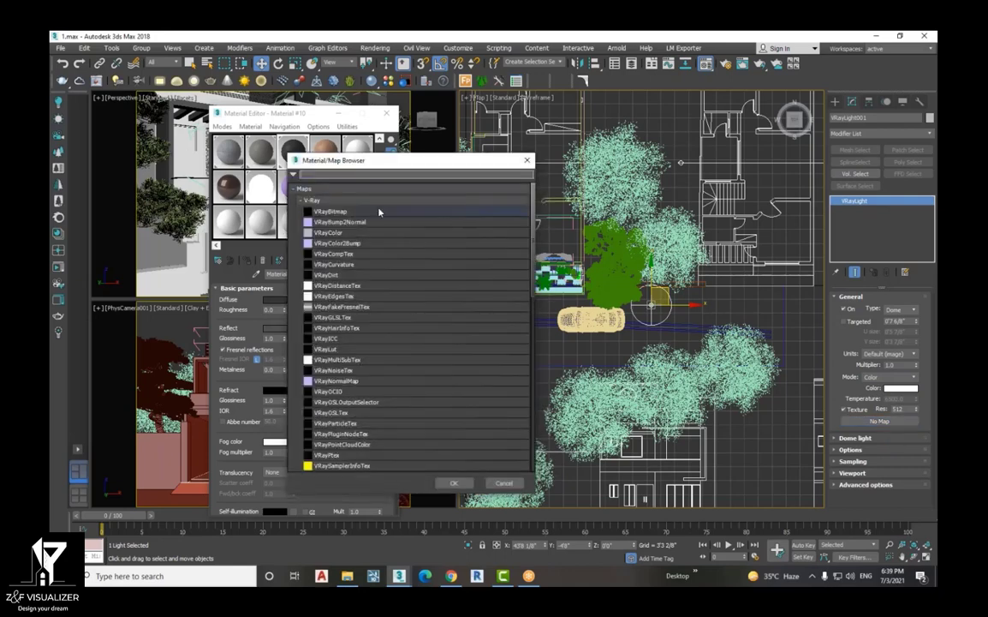
pyautogui.doubleClick(379, 212)
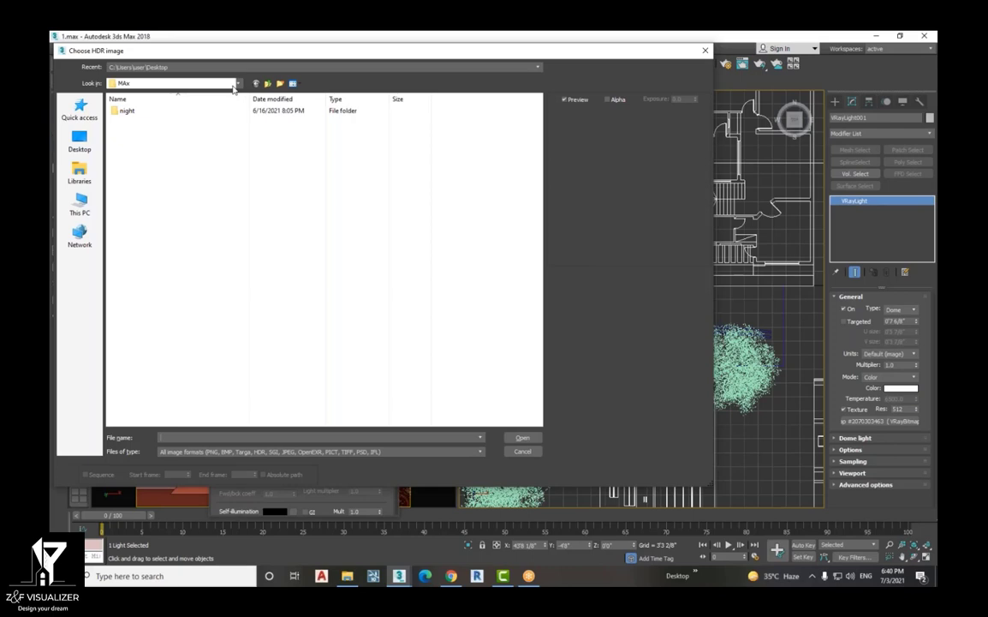
# Browse drive H: for the HDR image, going into the hdri folder's 3D Model Sky HDRi Collection
pyautogui.moveTo(267, 56); pyautogui.dragTo(447, 69)
pyautogui.click(404, 99)
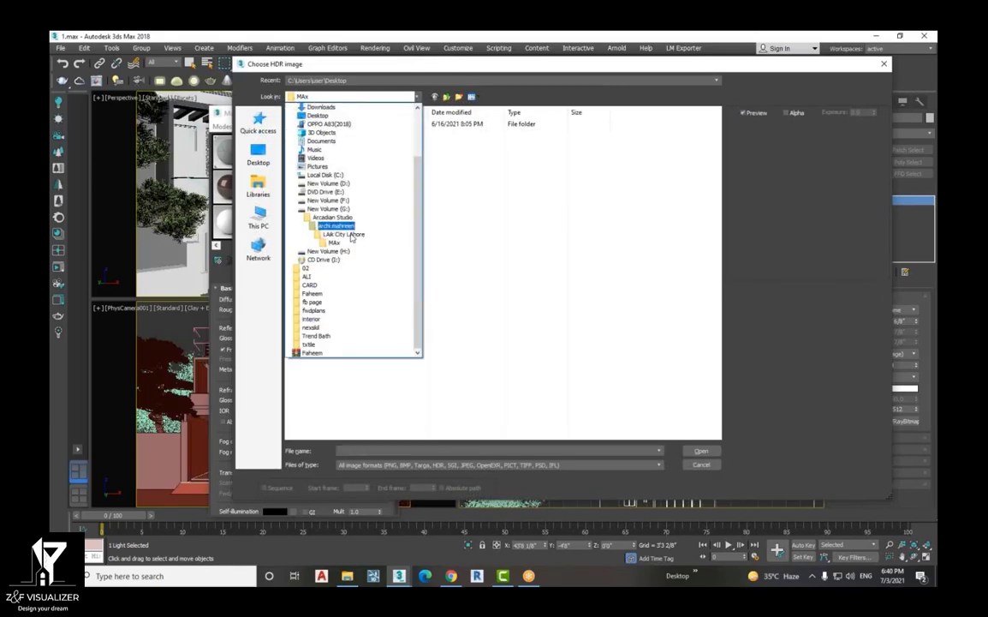
pyautogui.click(333, 251)
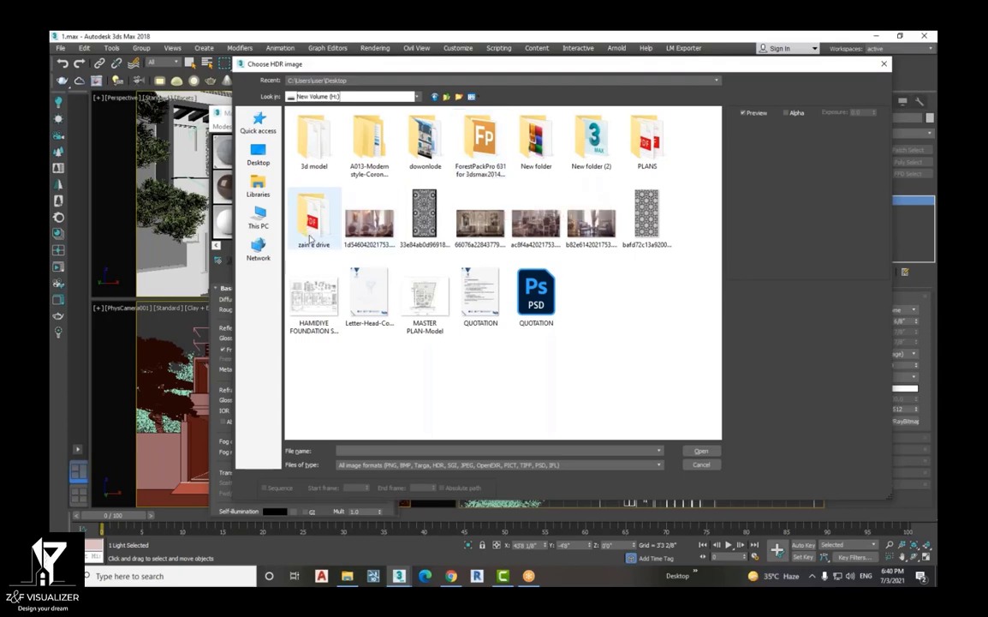
pyautogui.doubleClick(309, 224)
pyautogui.doubleClick(310, 183)
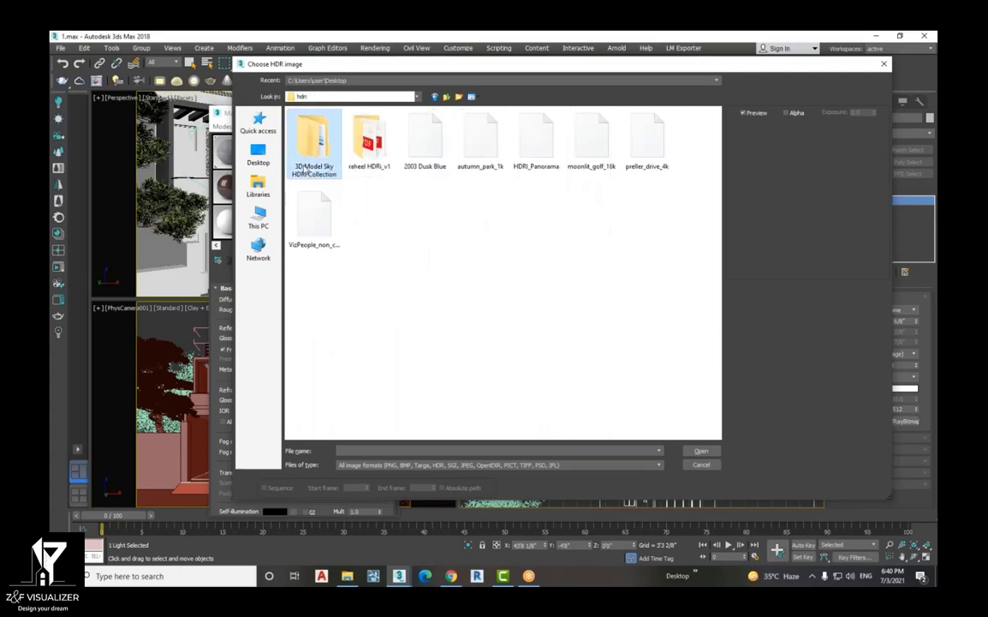
pyautogui.doubleClick(306, 169)
pyautogui.doubleClick(343, 130)
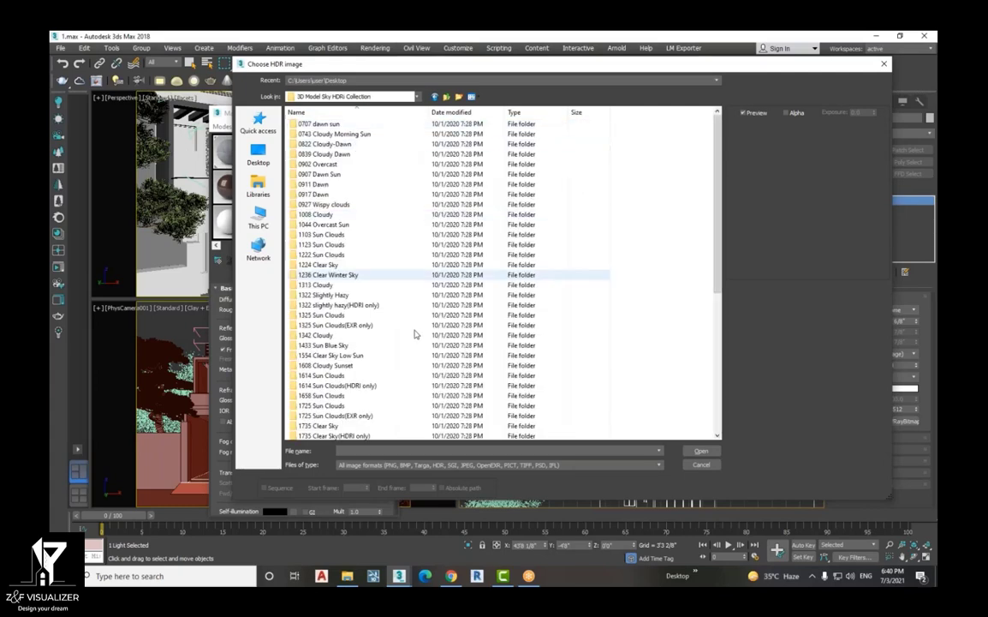
# View the sky collection's JPG overview image in Photos to compare the numbered skies, and return to the HDR file selection
pyautogui.scroll(-7, 414, 335)
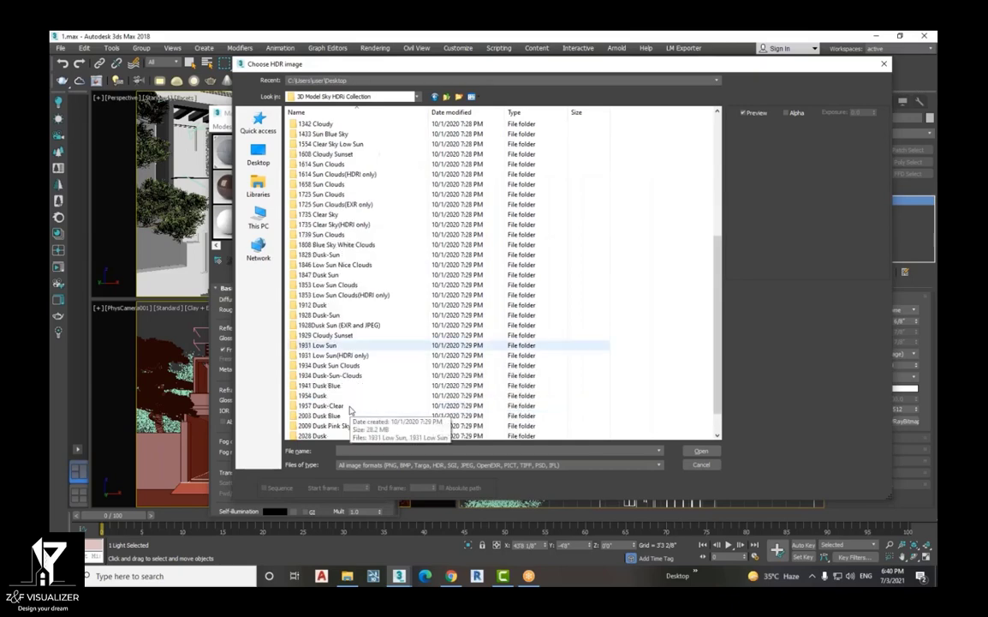
pyautogui.scroll(-1, 350, 410)
pyautogui.click(338, 426)
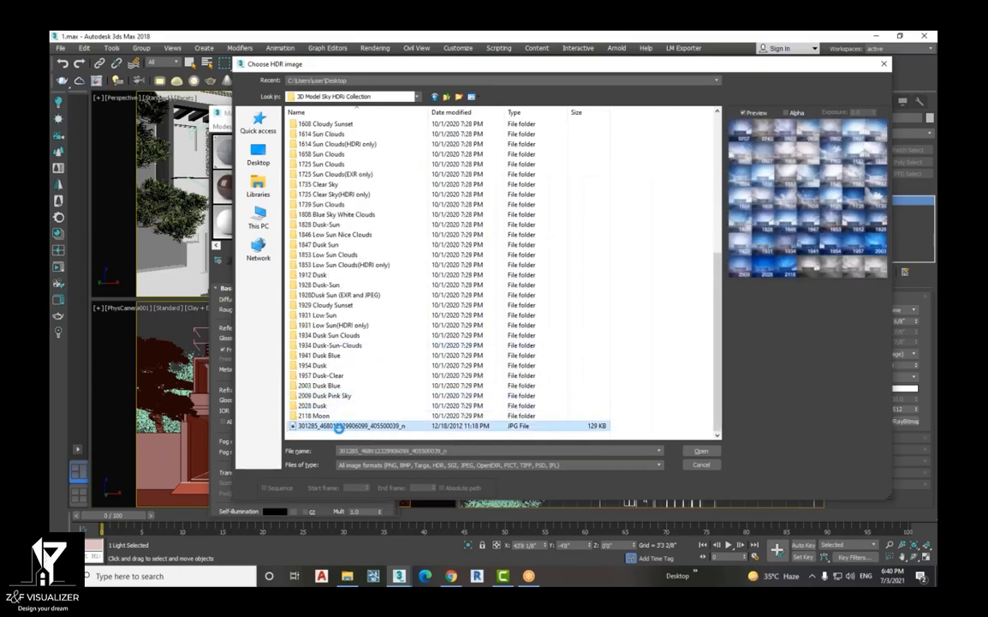
pyautogui.rightClick(338, 425)
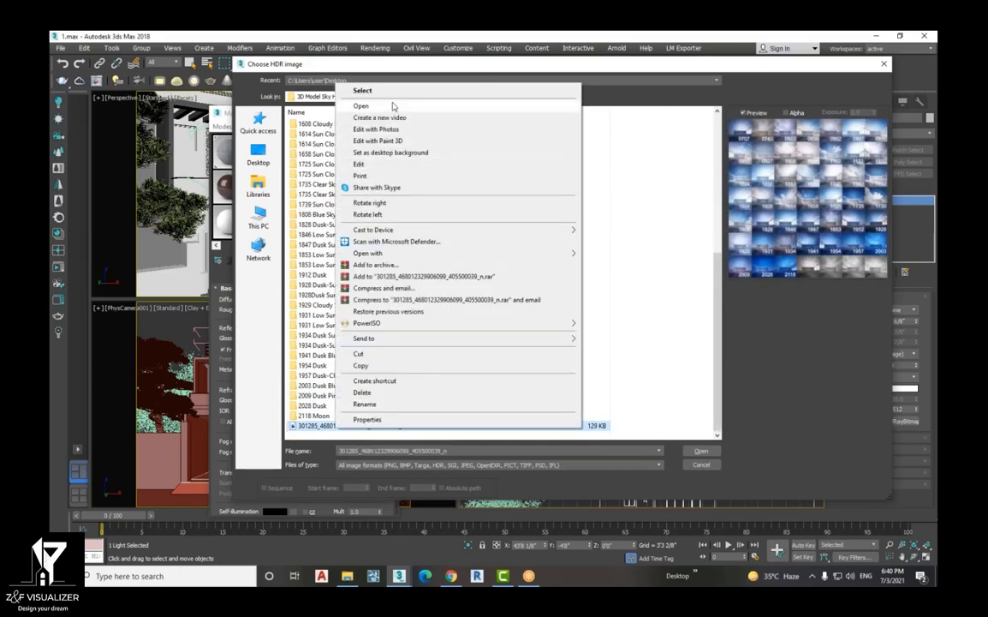
pyautogui.click(394, 105)
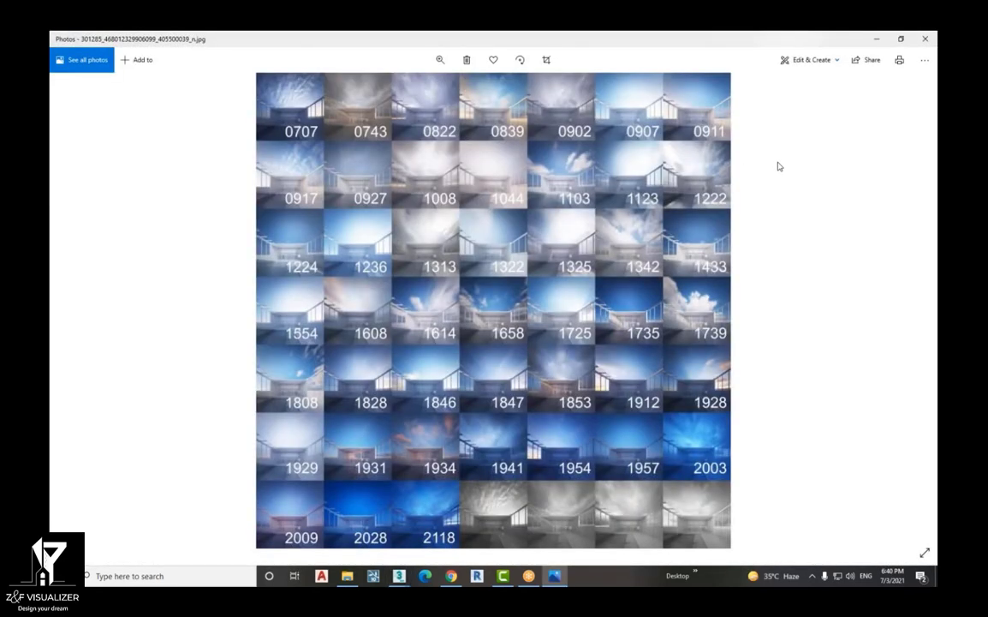
pyautogui.click(876, 39)
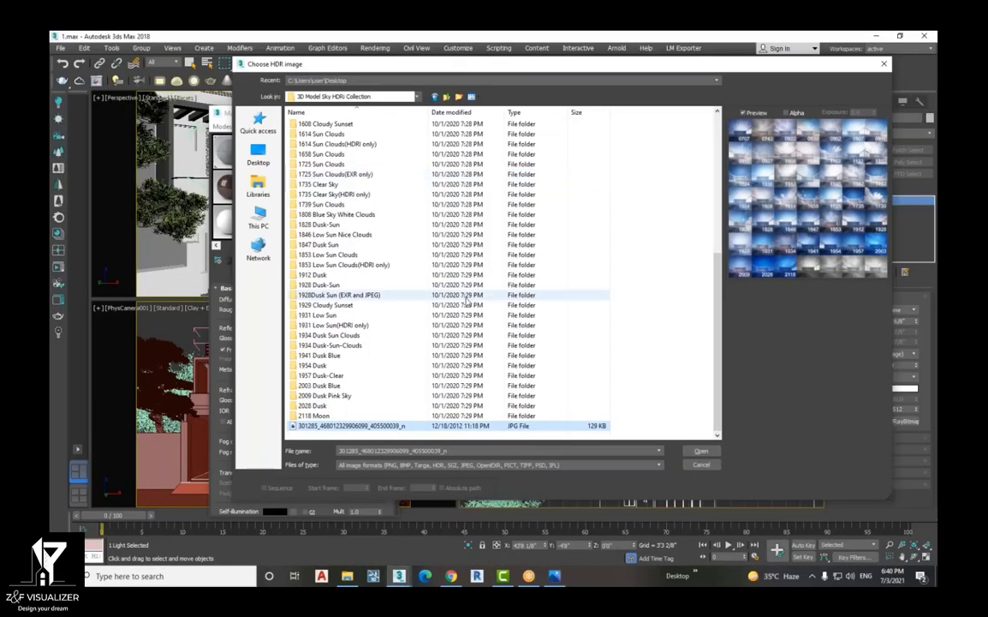
# Load the 1954 Dusk sky into the dome light's VRayBitmap and place the map as an instance in a Material Editor sample slot
pyautogui.doubleClick(315, 365)
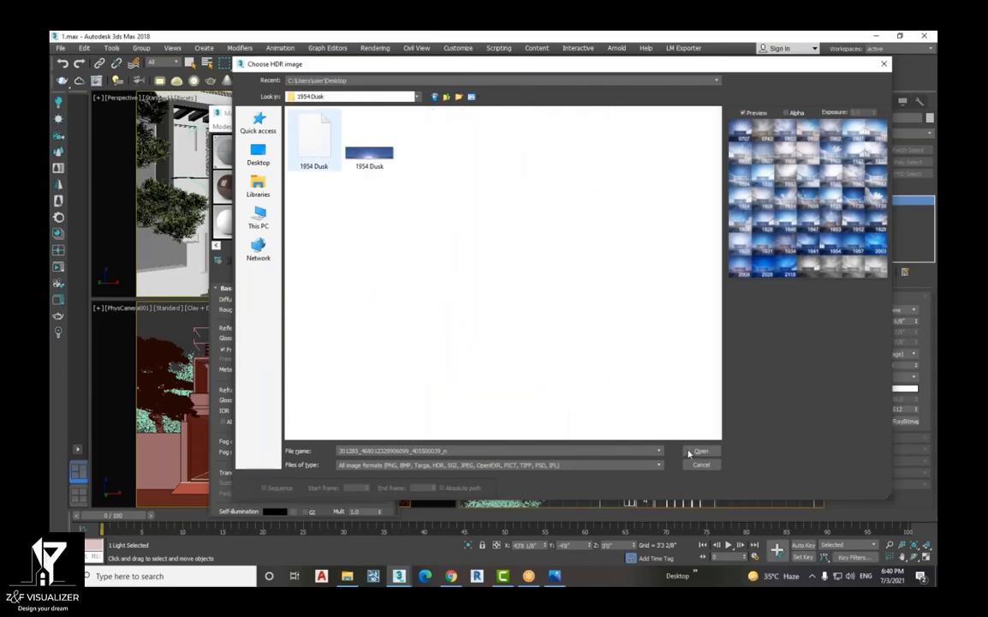
pyautogui.click(701, 452)
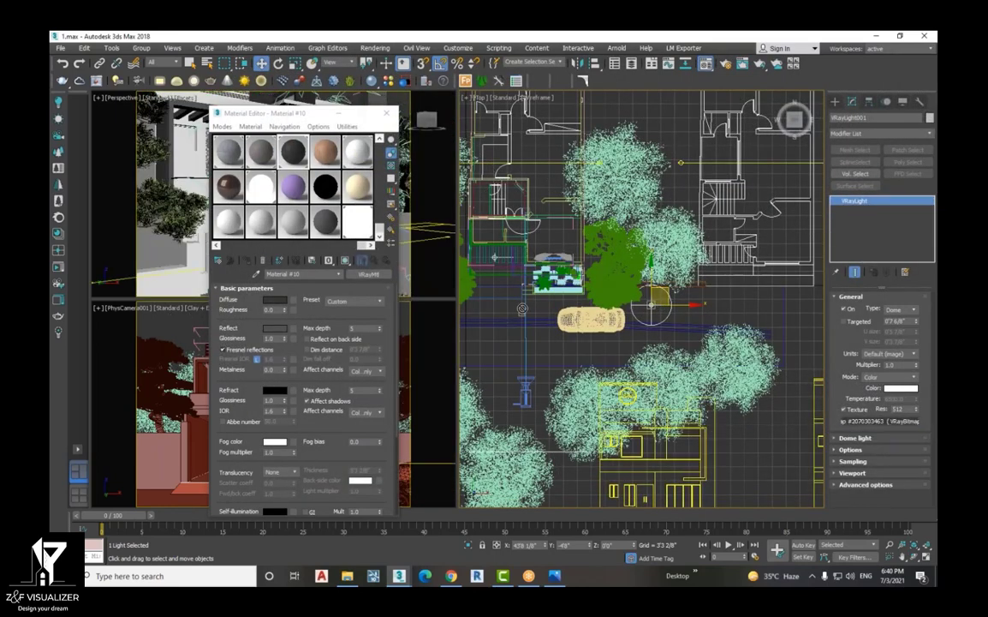
pyautogui.moveTo(325, 229); pyautogui.dragTo(325, 224)
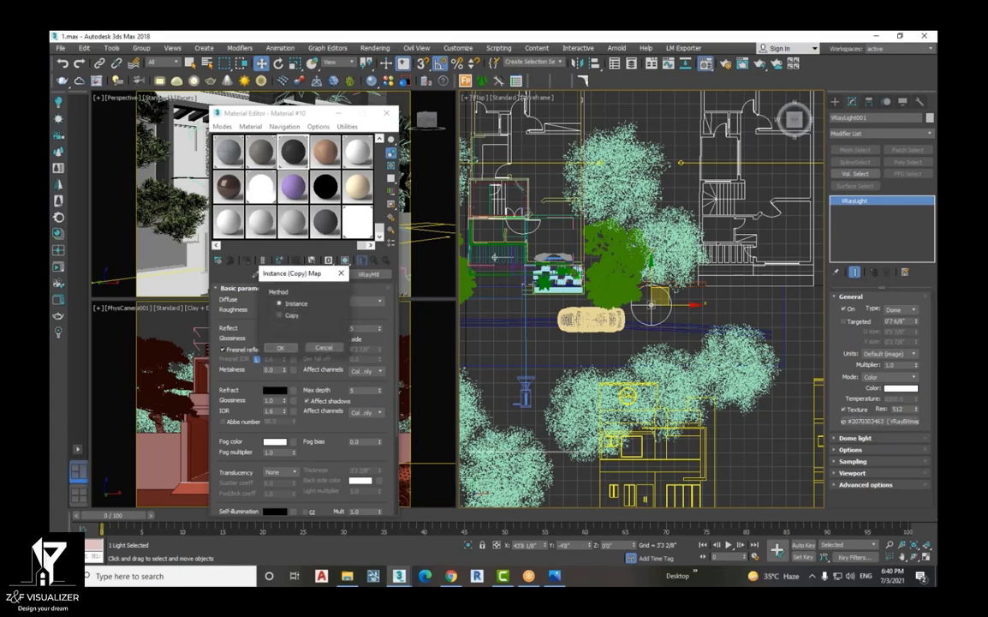
pyautogui.click(287, 349)
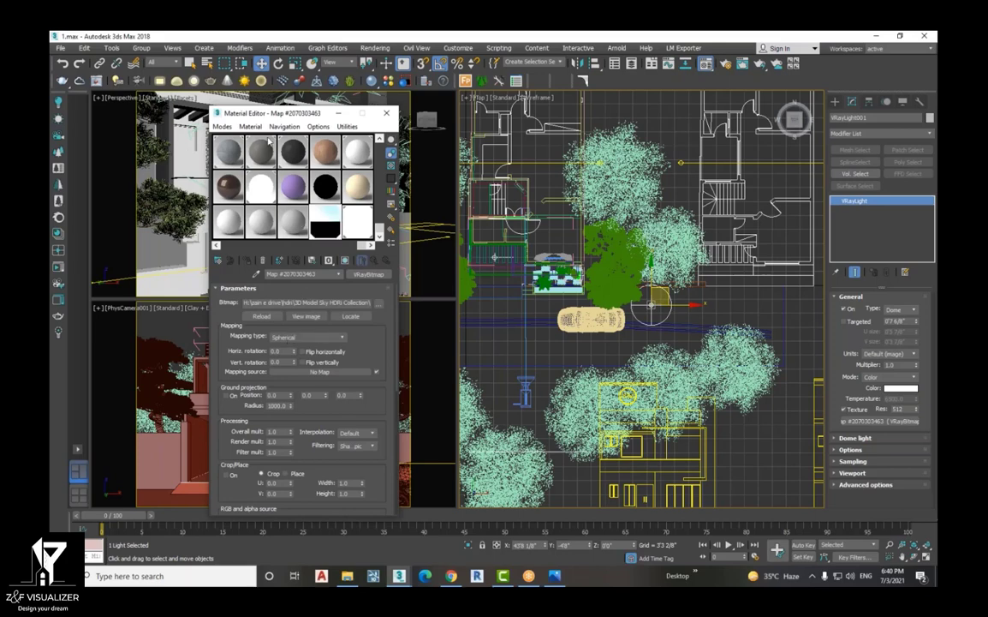
pyautogui.moveTo(276, 119); pyautogui.dragTo(337, 137)
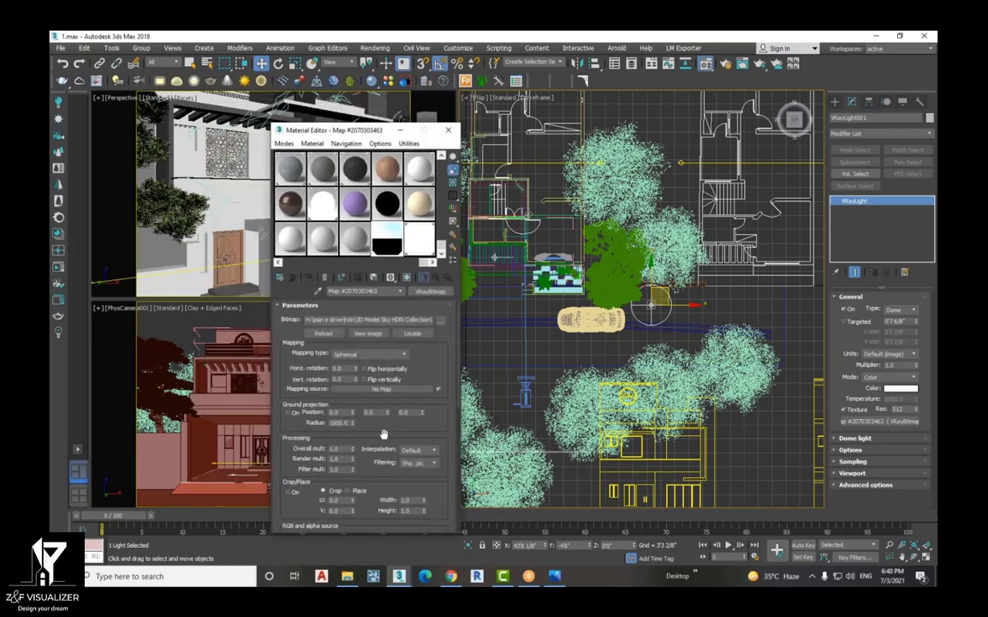
pyautogui.scroll(-3, 384, 423)
pyautogui.scroll(3, 338, 442)
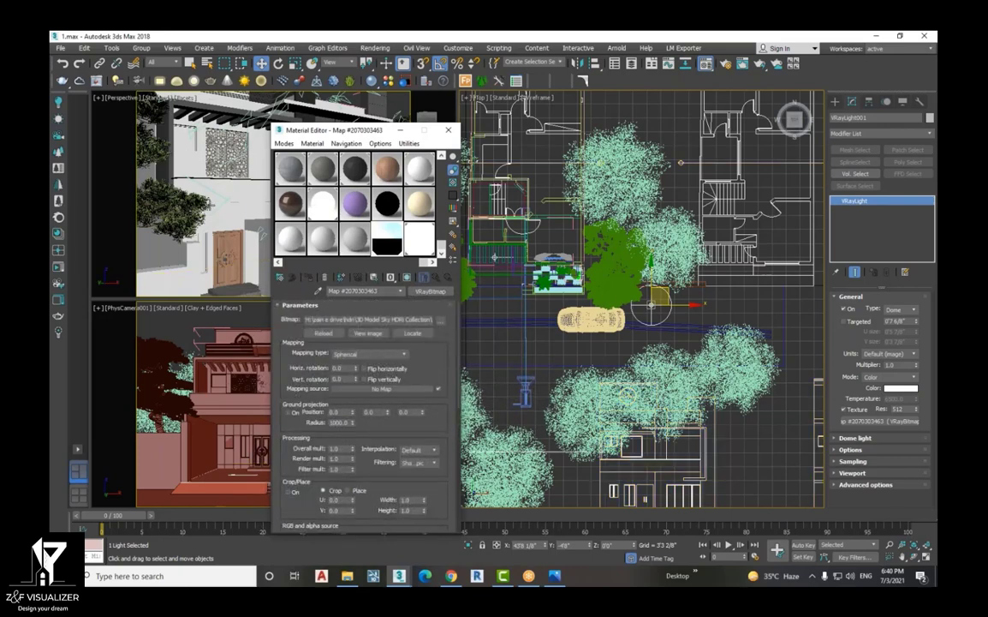
# Disable the default VRaySky environment map in the scene's background settings
pyautogui.click(227, 375)
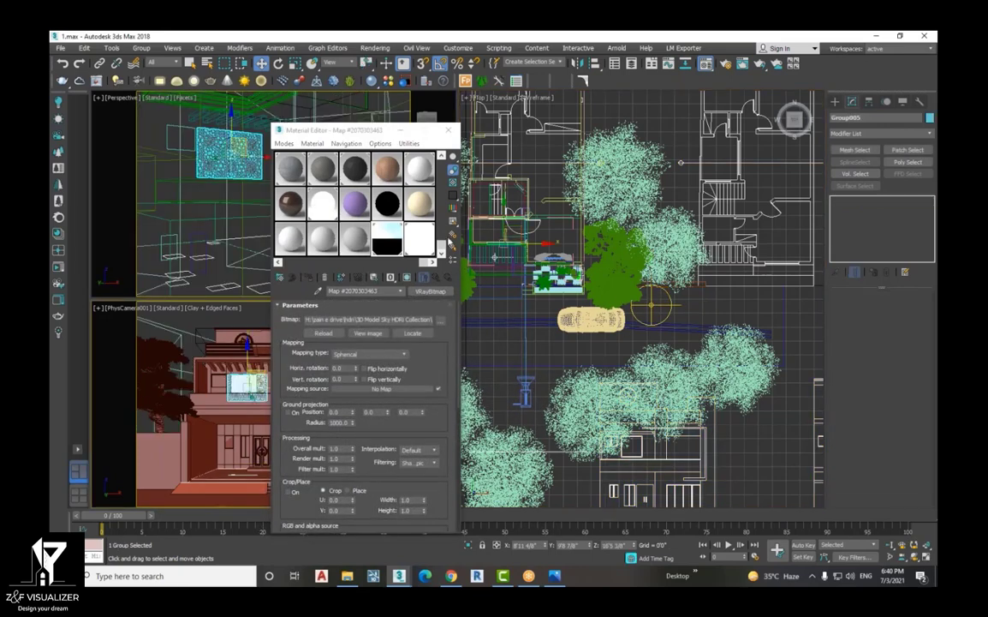
pyautogui.click(375, 49)
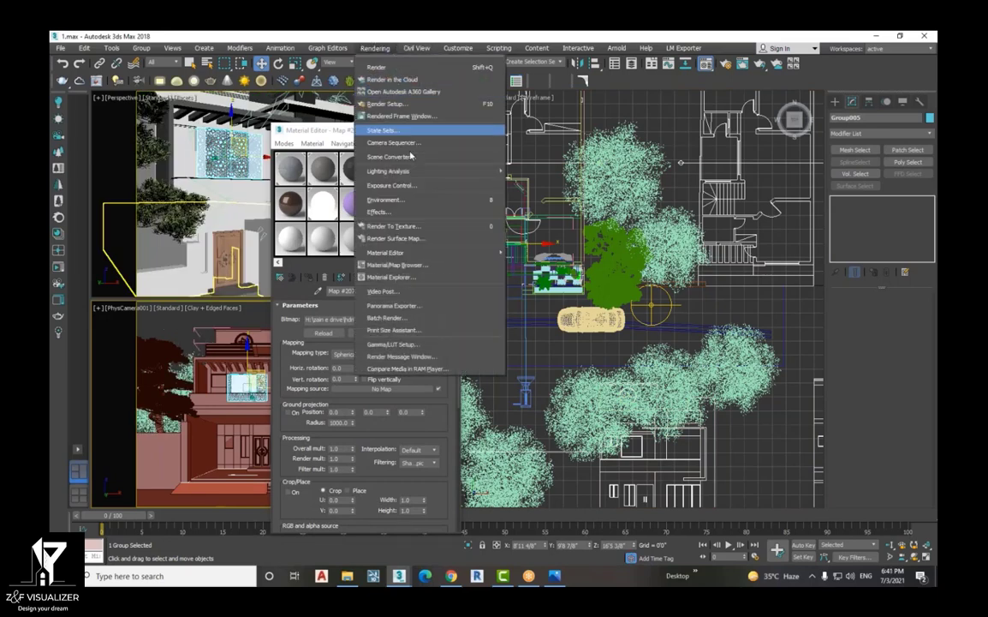
pyautogui.click(416, 200)
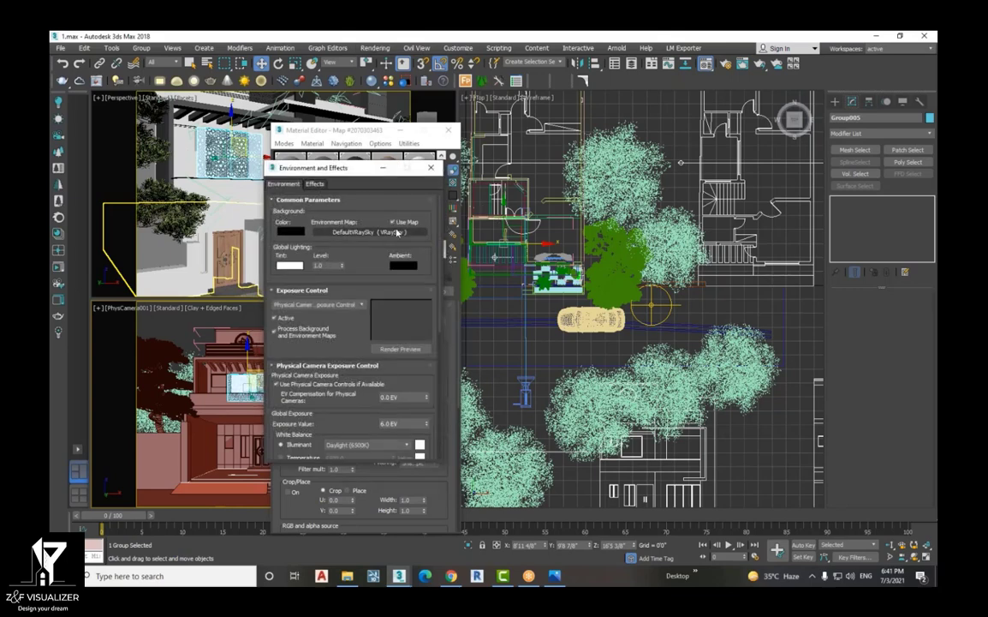
pyautogui.click(394, 225)
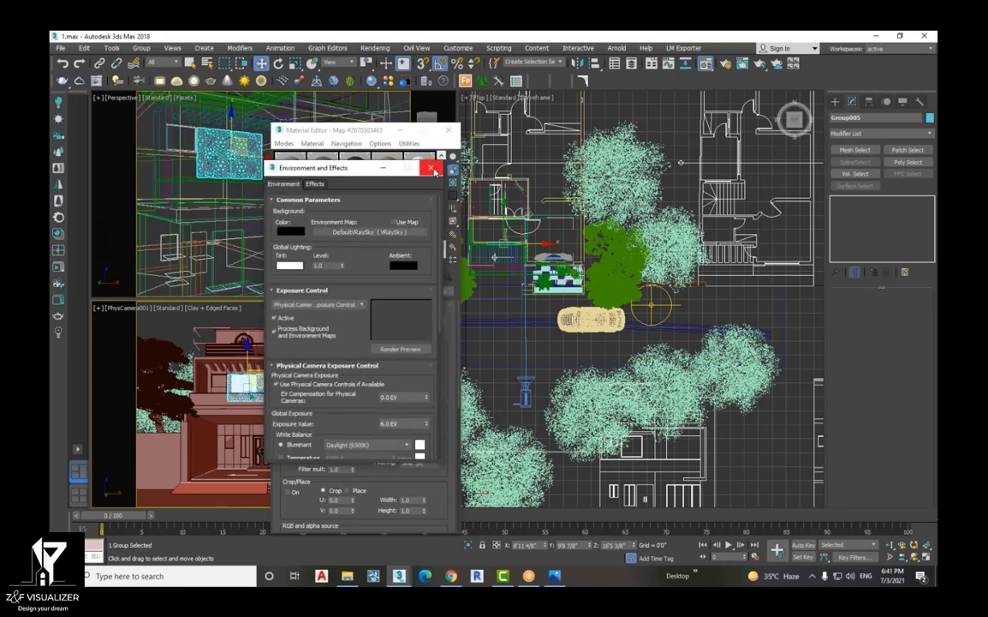
pyautogui.click(432, 169)
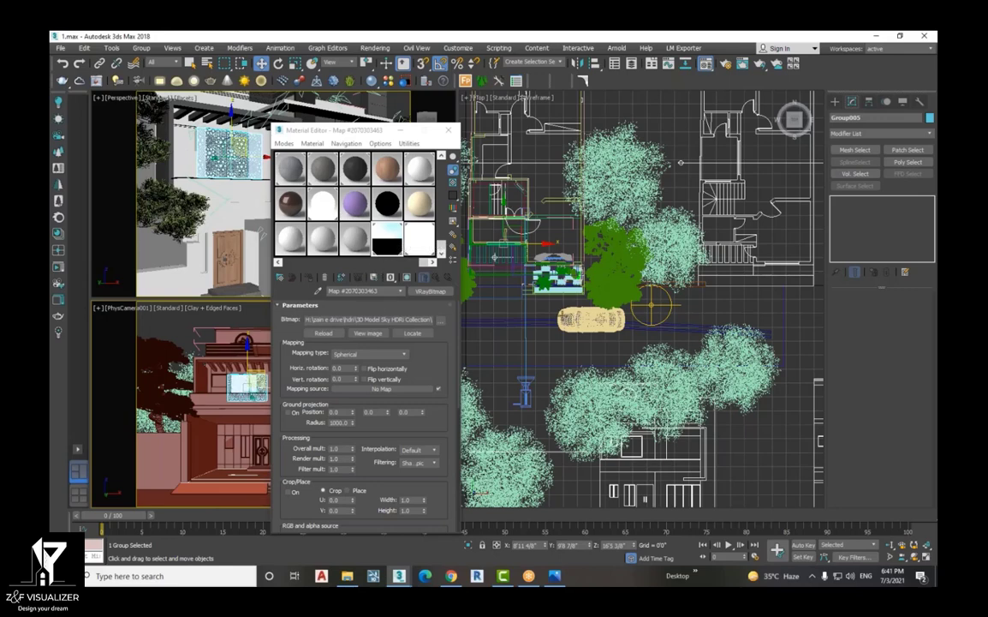
# Show the V-Ray Frame Buffer and start an interactive render of the physical camera view
pyautogui.click(96, 81)
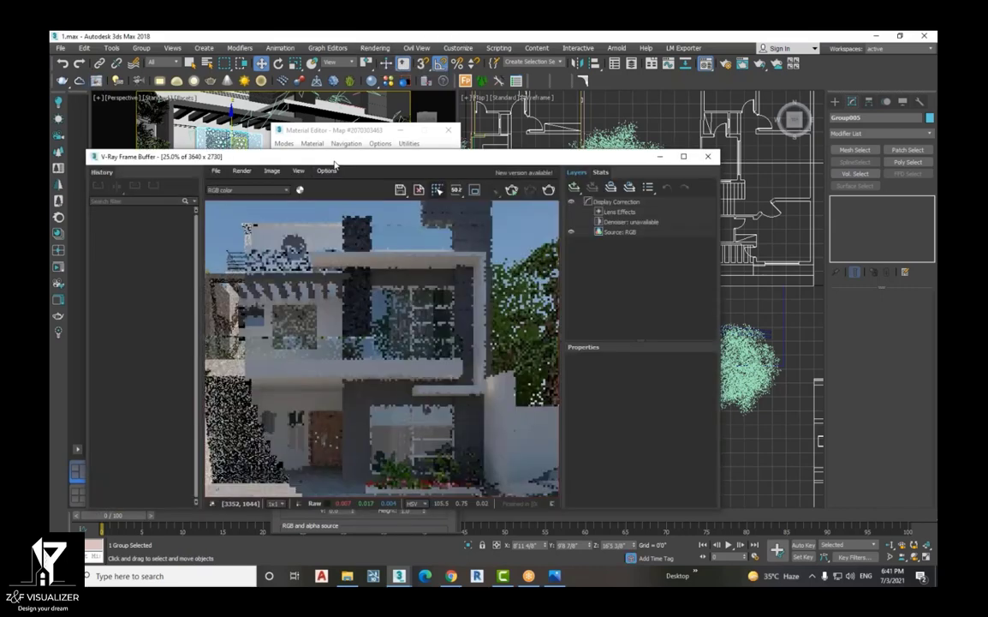
pyautogui.moveTo(334, 163); pyautogui.dragTo(407, 111)
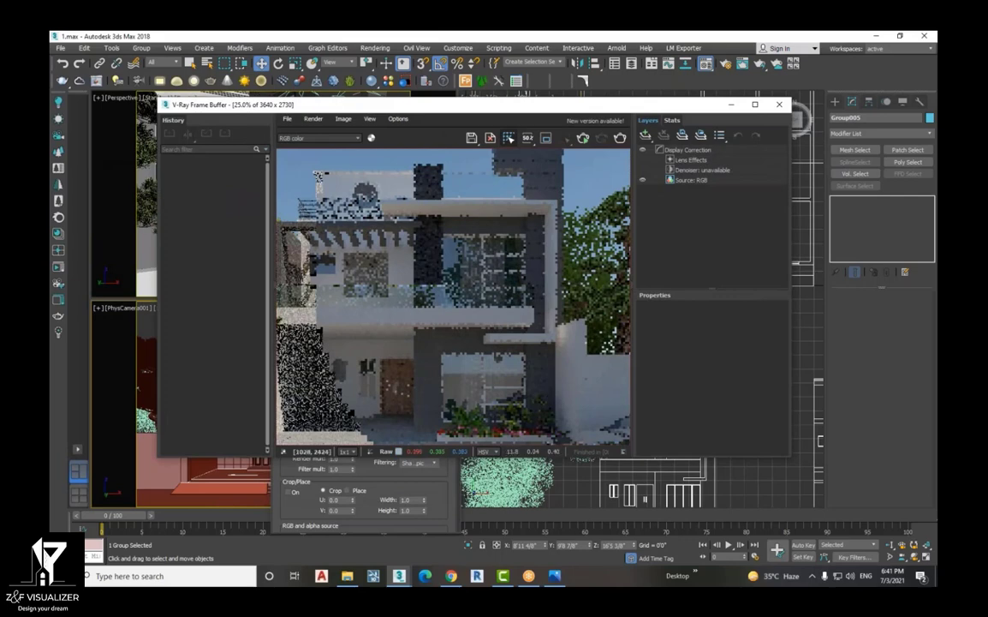
pyautogui.click(279, 471)
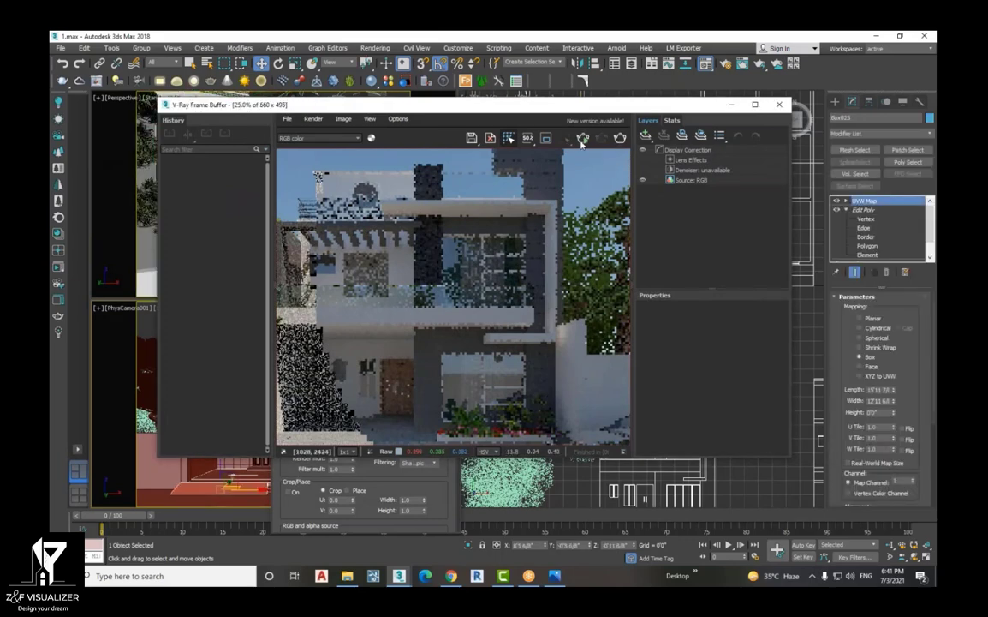
pyautogui.click(582, 140)
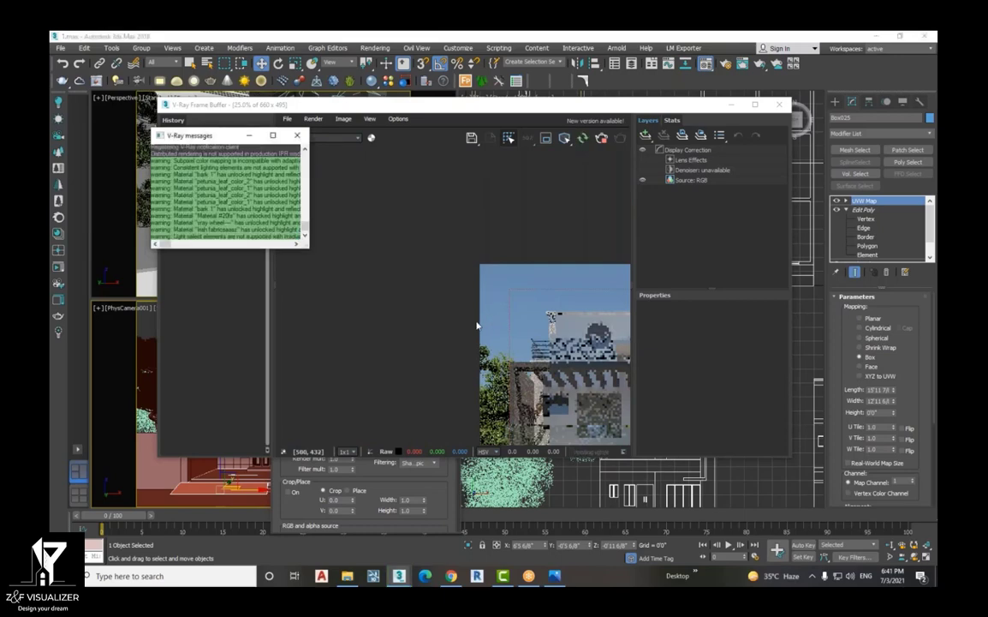
# Examine the interactive render of the house under the dusk sky, both close up and as a whole
pyautogui.scroll(3, 472, 319)
pyautogui.scroll(3, 478, 324)
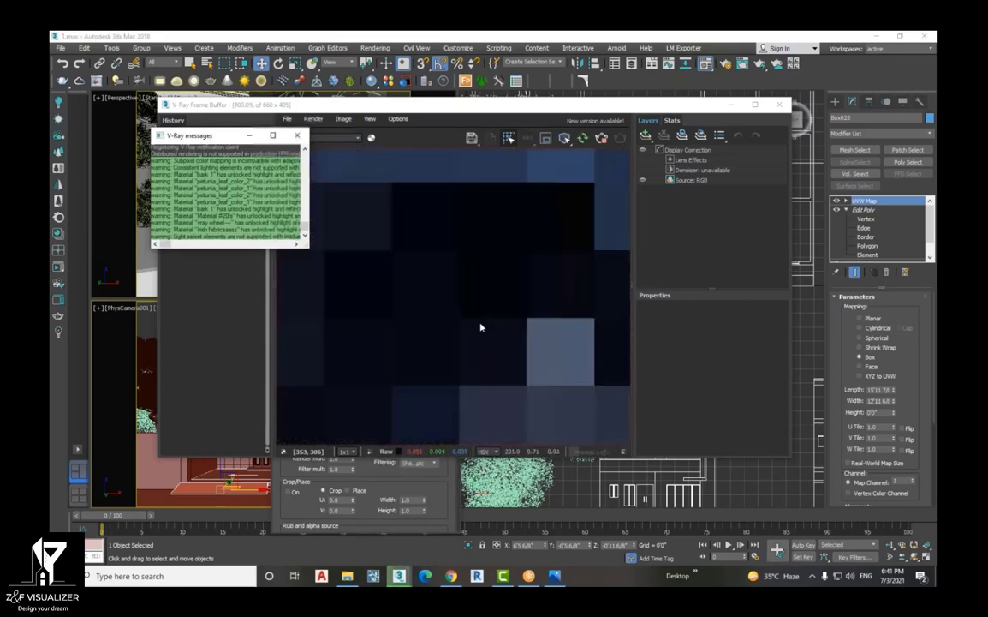
pyautogui.scroll(-3, 498, 321)
pyautogui.click(600, 110)
pyautogui.moveTo(600, 112); pyautogui.dragTo(379, 142)
pyautogui.click(627, 202)
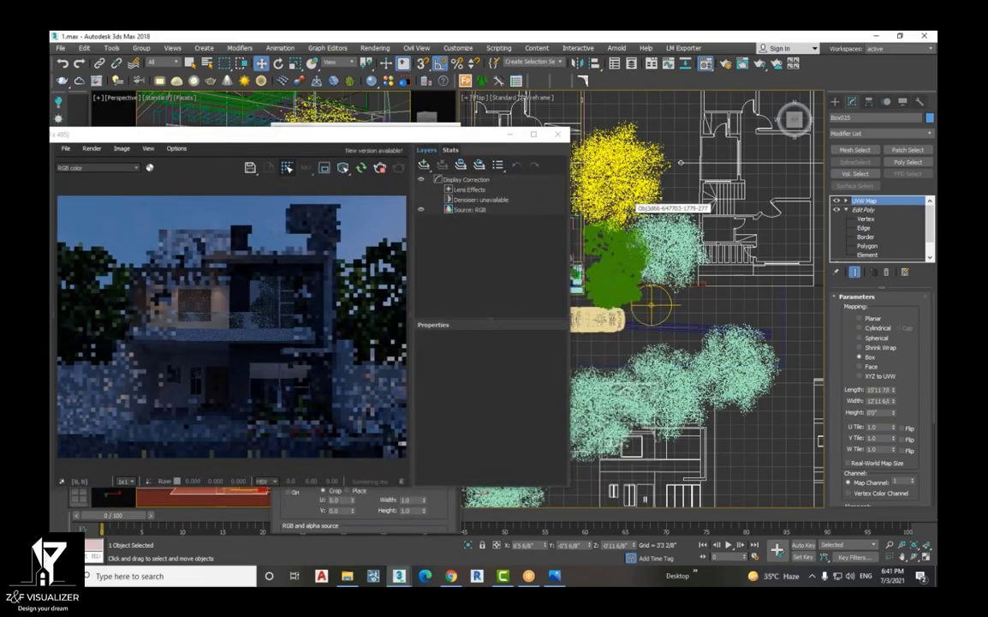
pyautogui.rightClick(629, 206)
pyautogui.click(663, 157)
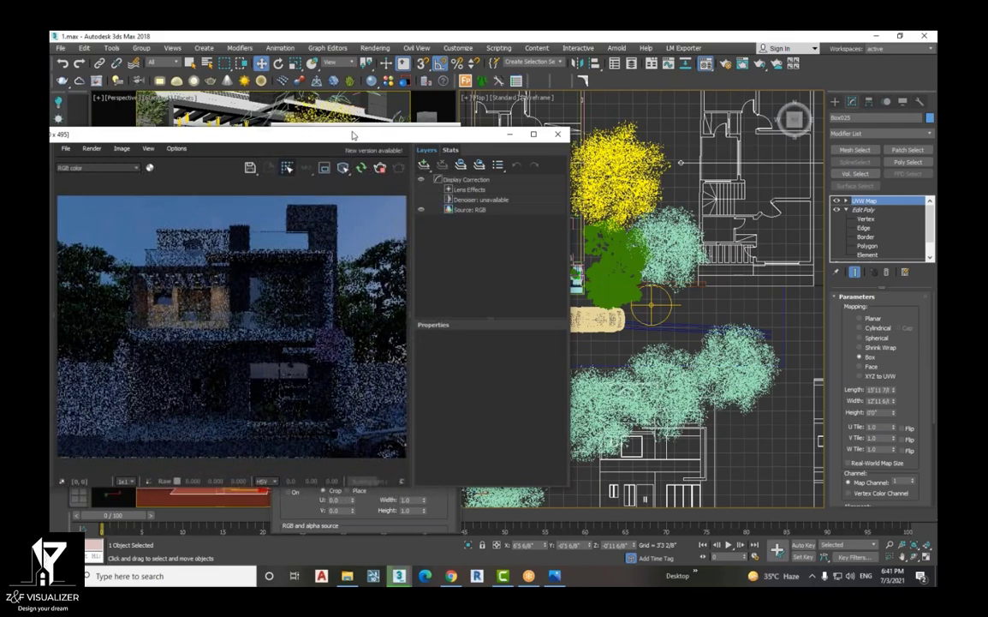
pyautogui.moveTo(353, 134); pyautogui.dragTo(449, 116)
pyautogui.moveTo(371, 119); pyautogui.dragTo(432, 117)
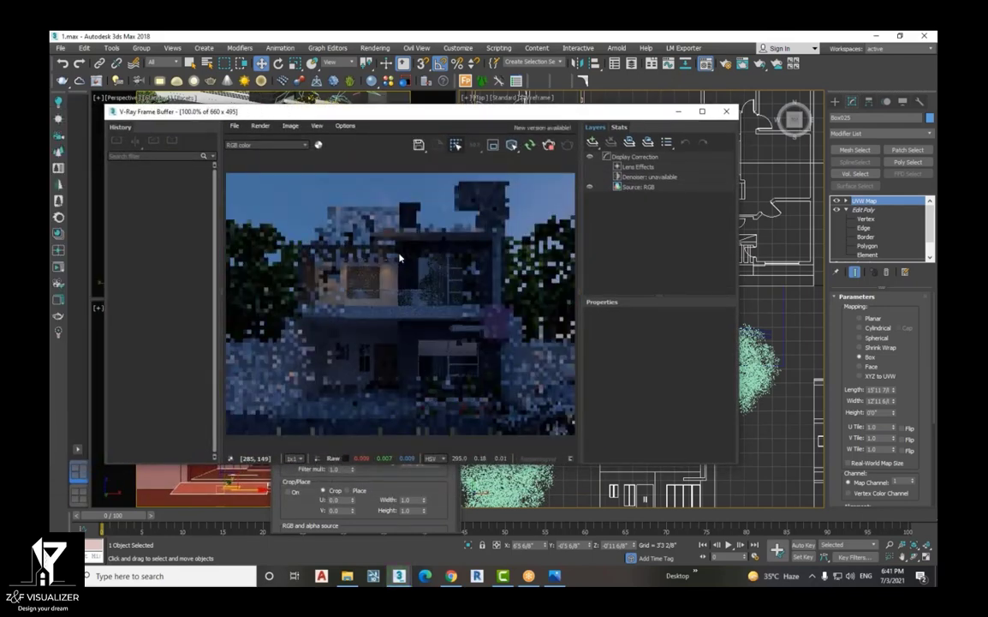
pyautogui.scroll(3, 399, 239)
pyautogui.scroll(-4, 399, 239)
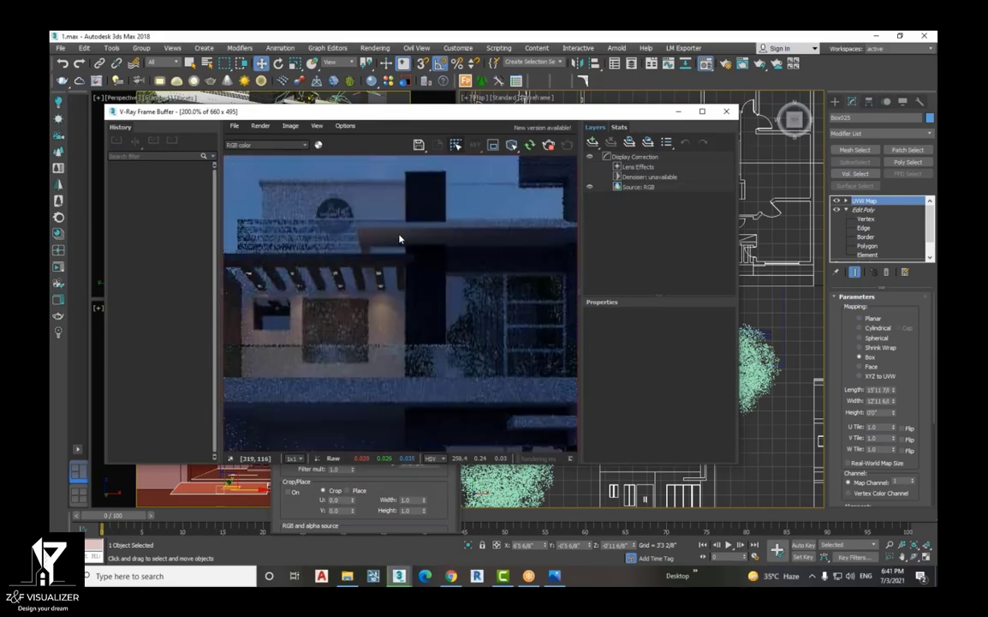
pyautogui.scroll(4, 424, 306)
pyautogui.scroll(-4, 424, 306)
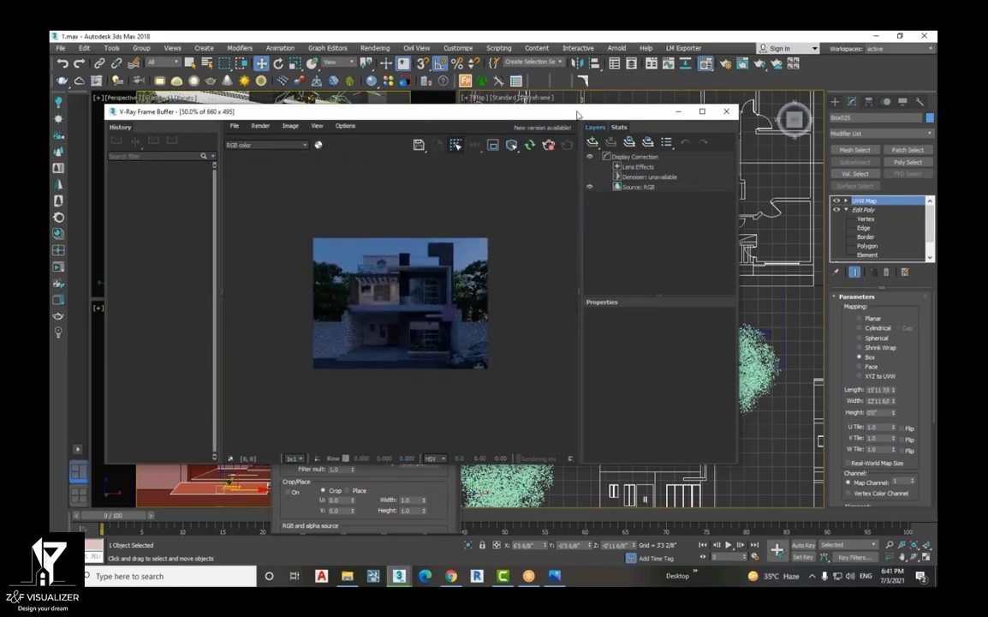
# Delete the rectangular object just behind the planting bed in the Top view
pyautogui.moveTo(578, 114); pyautogui.dragTo(388, 137)
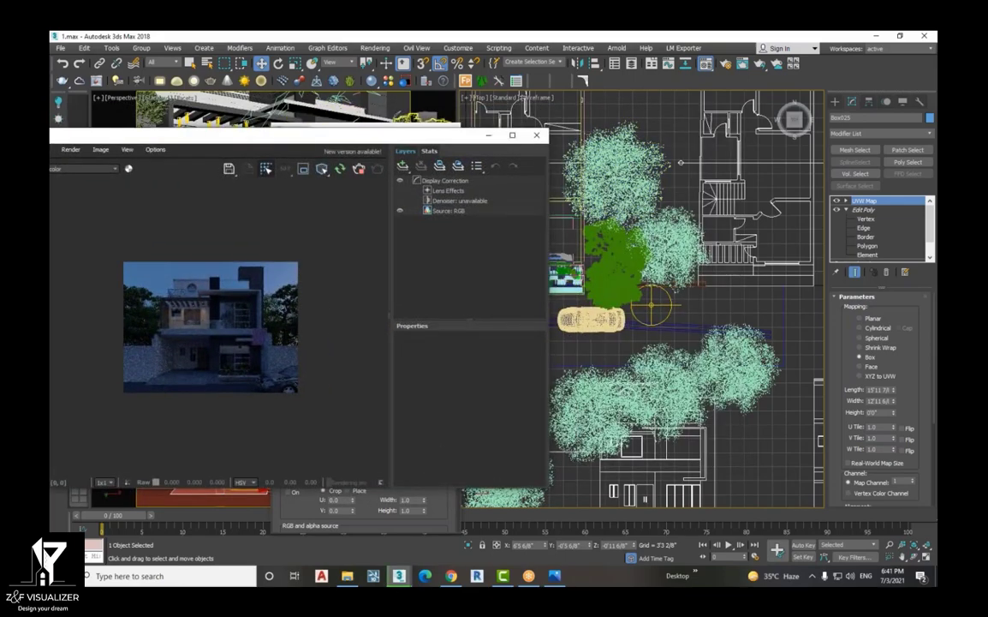
pyautogui.scroll(6, 618, 246)
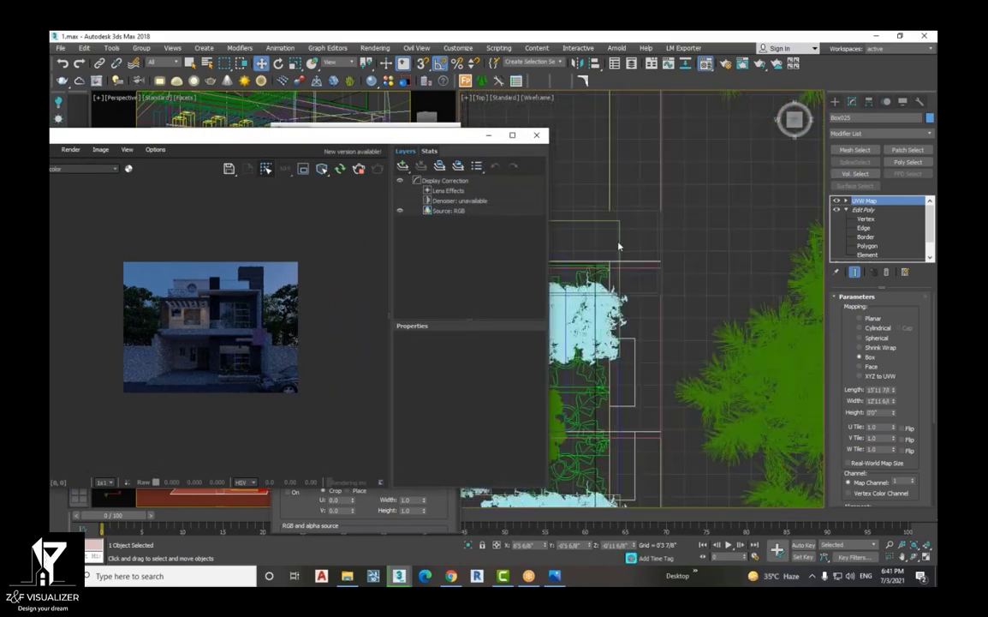
pyautogui.click(618, 246)
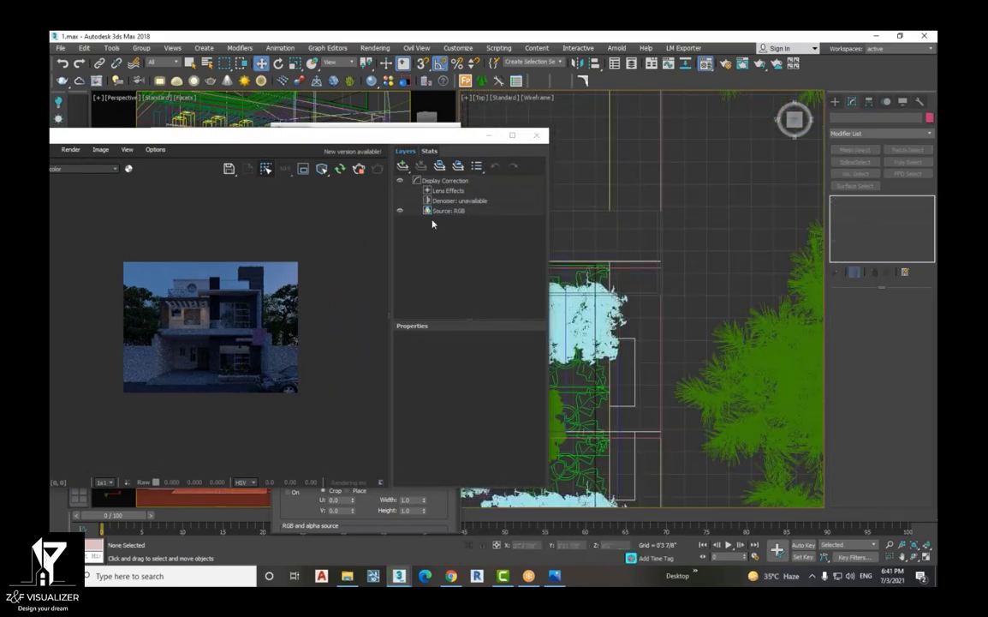
# Inspect the refreshed render closely around the purple box at the end of the upper-floor slab
pyautogui.moveTo(351, 133); pyautogui.dragTo(444, 56)
pyautogui.scroll(4, 357, 258)
pyautogui.scroll(-4, 360, 259)
pyautogui.scroll(4, 364, 260)
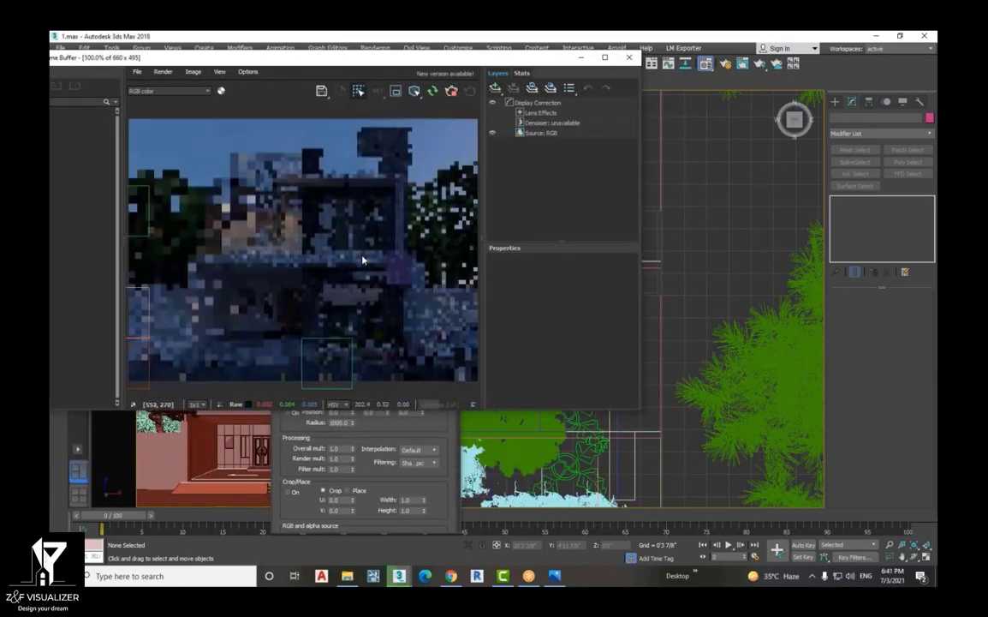
pyautogui.scroll(-4, 360, 262)
pyautogui.scroll(2, 354, 267)
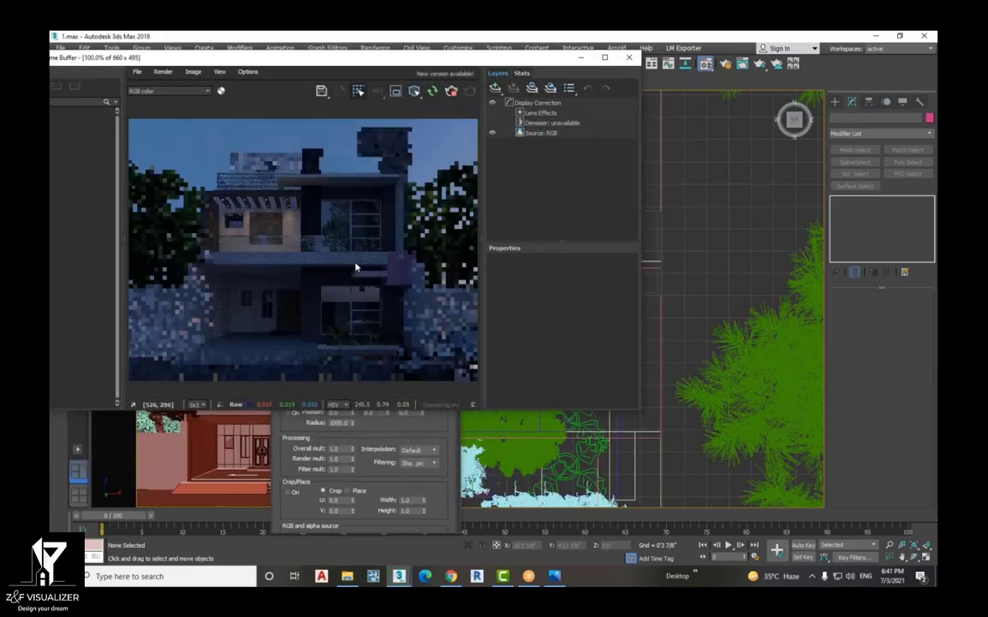
pyautogui.scroll(-1, 416, 274)
pyautogui.scroll(1, 417, 275)
pyautogui.scroll(1, 417, 276)
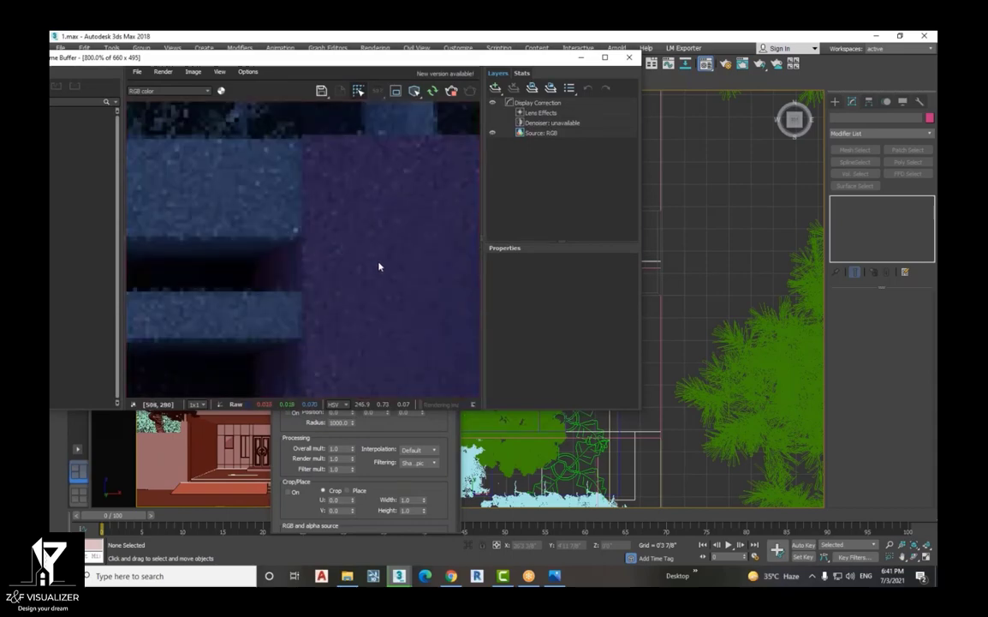
pyautogui.scroll(-3, 380, 268)
# Locate the stray purple box above the front planting bed in an orbited wireframe view and delete it
pyautogui.moveTo(564, 62); pyautogui.dragTo(374, 133)
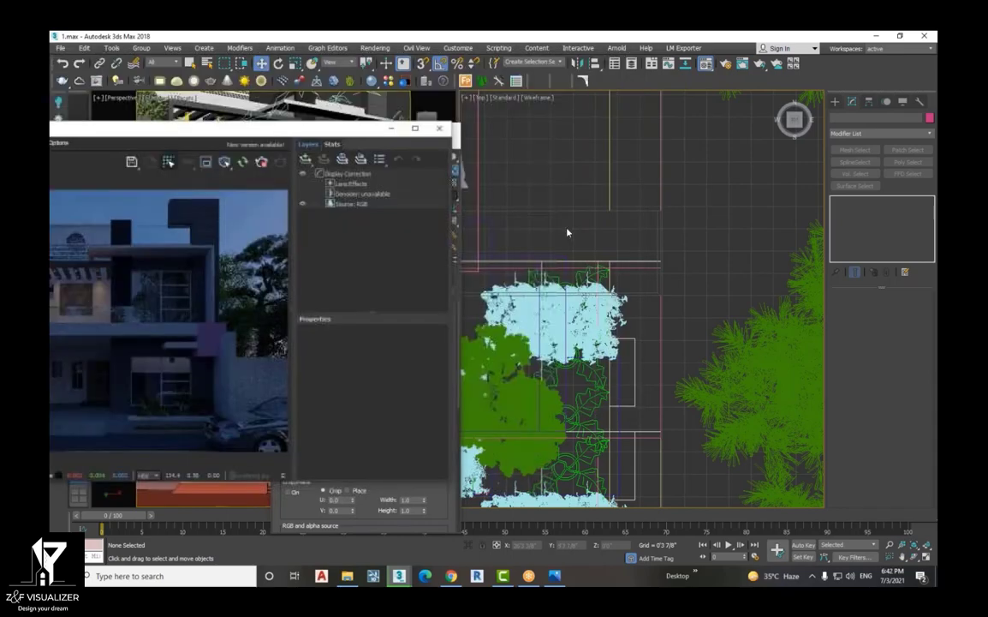
pyautogui.scroll(3, 620, 235)
pyautogui.scroll(-5, 621, 248)
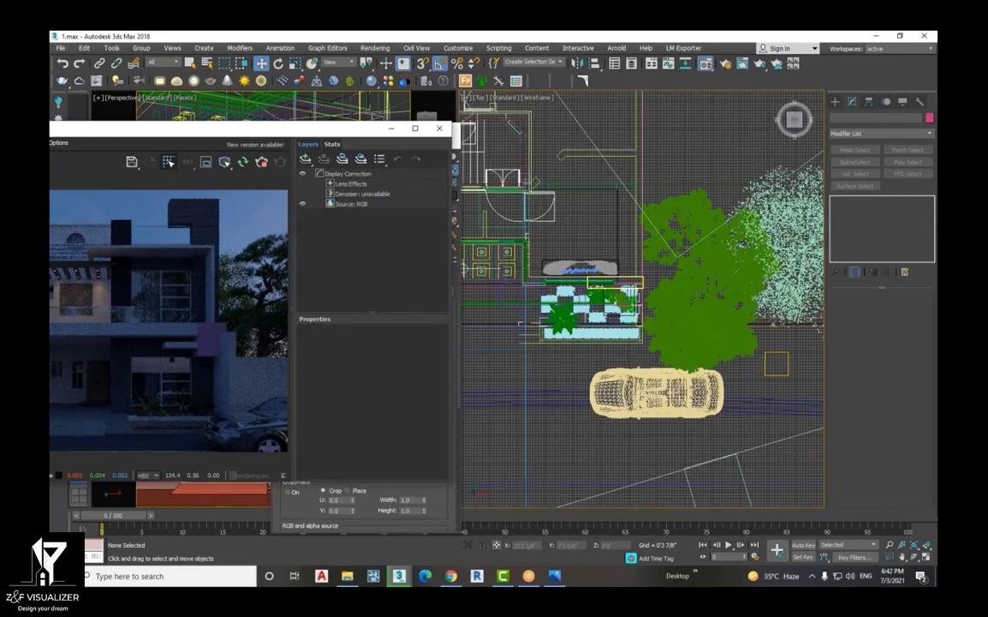
pyautogui.scroll(3, 638, 280)
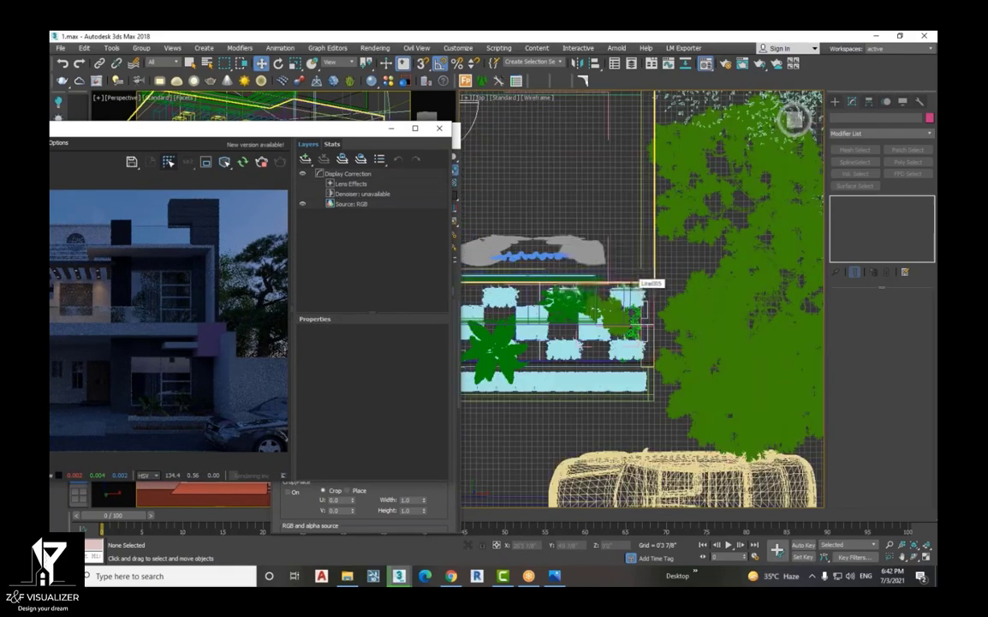
pyautogui.click(638, 280)
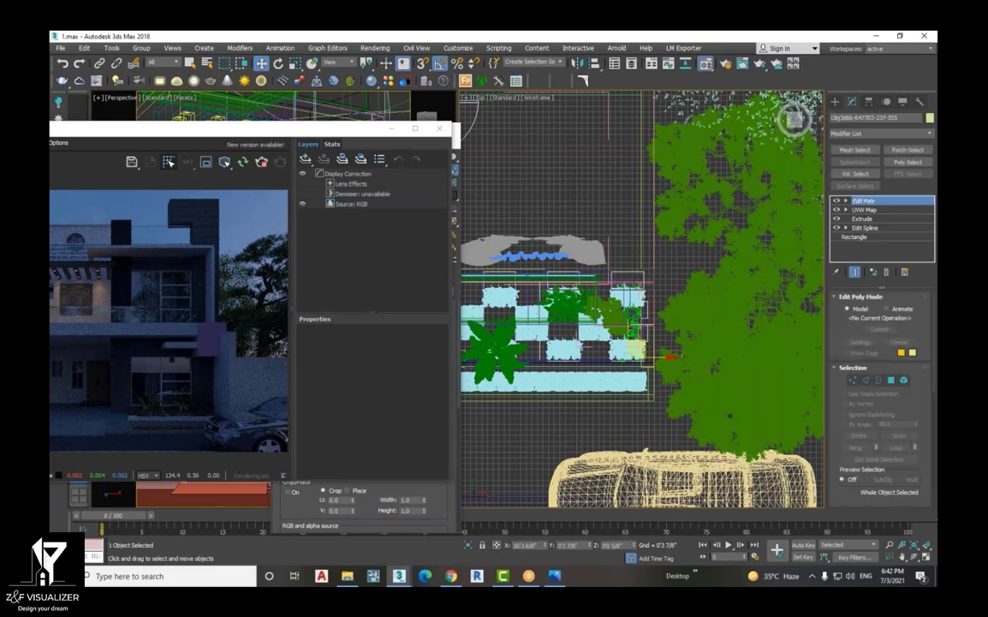
pyautogui.click(914, 557)
pyautogui.moveTo(642, 293); pyautogui.dragTo(770, 257)
pyautogui.scroll(-4, 635, 291)
pyautogui.scroll(6, 605, 212)
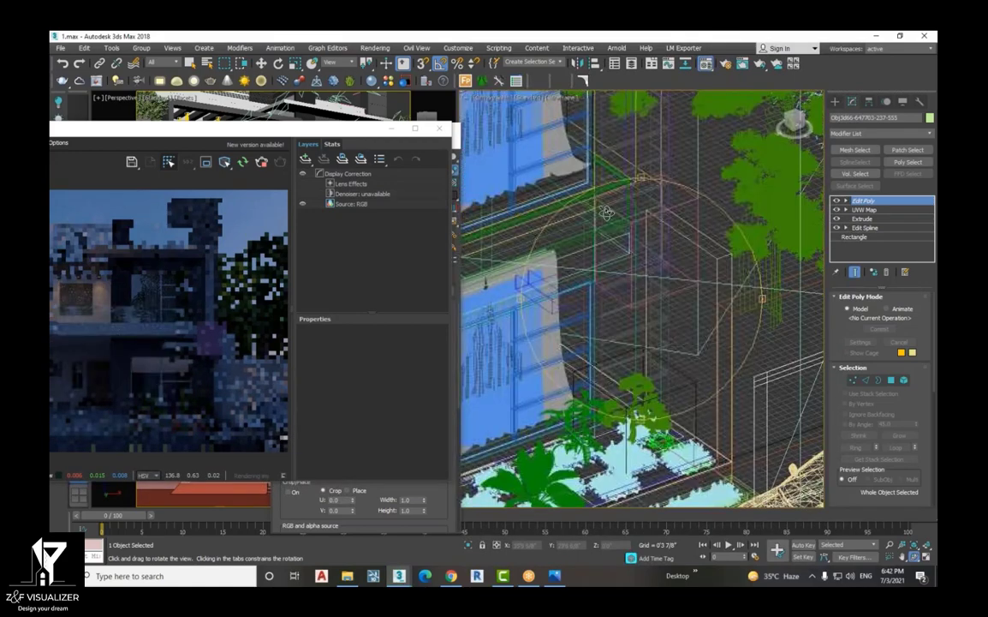
pyautogui.click(261, 63)
pyautogui.click(632, 221)
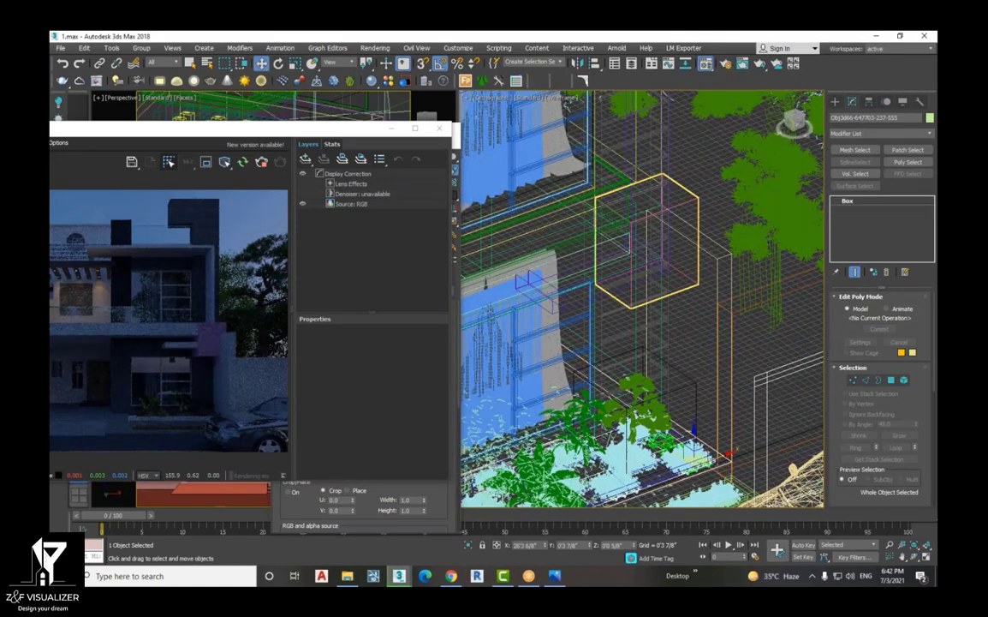
pyautogui.press('Delete')
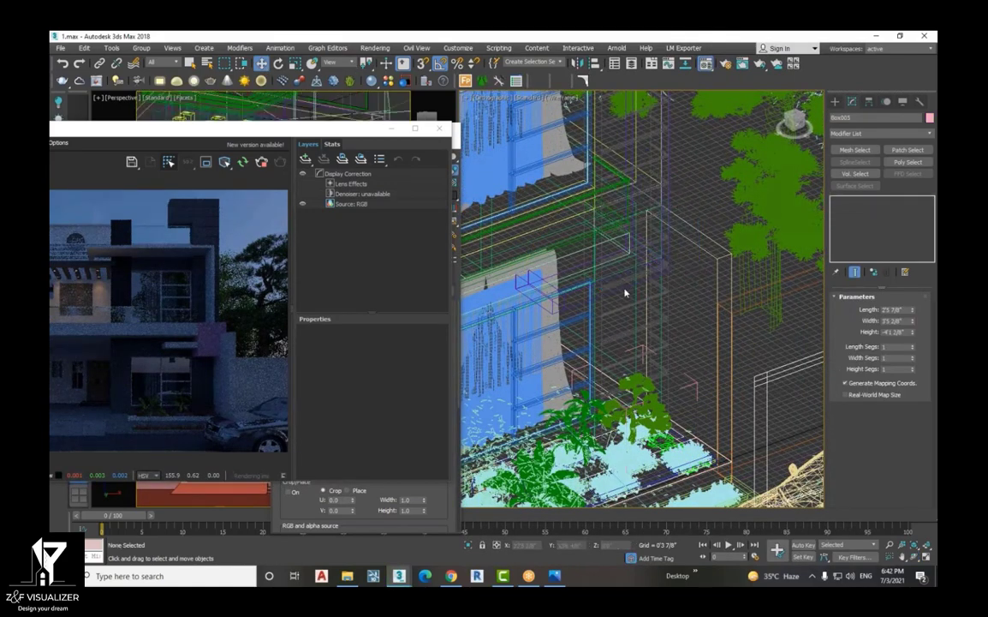
# Examine the refreshed dusk render of the house close up and as a whole, keeping the Material Editor out of its way
pyautogui.moveTo(252, 132); pyautogui.dragTo(314, 64)
pyautogui.scroll(2, 257, 255)
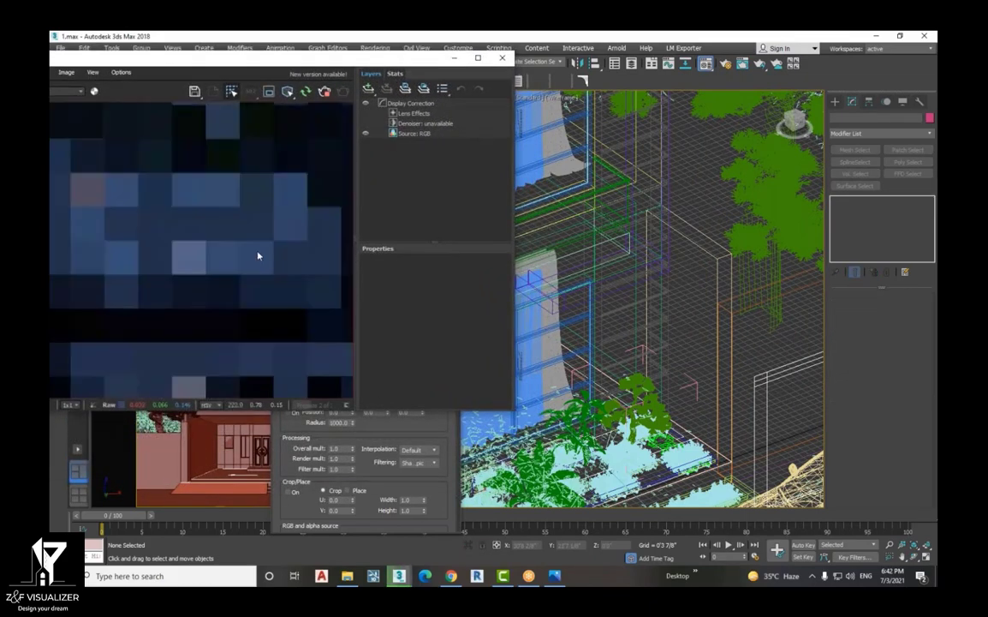
pyautogui.scroll(-3, 257, 254)
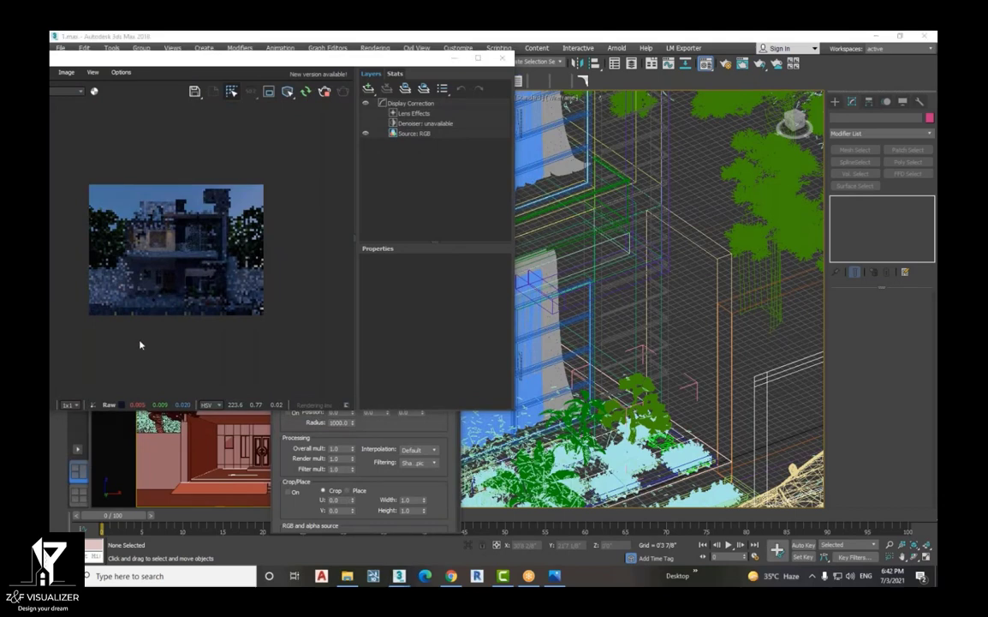
pyautogui.scroll(3, 165, 237)
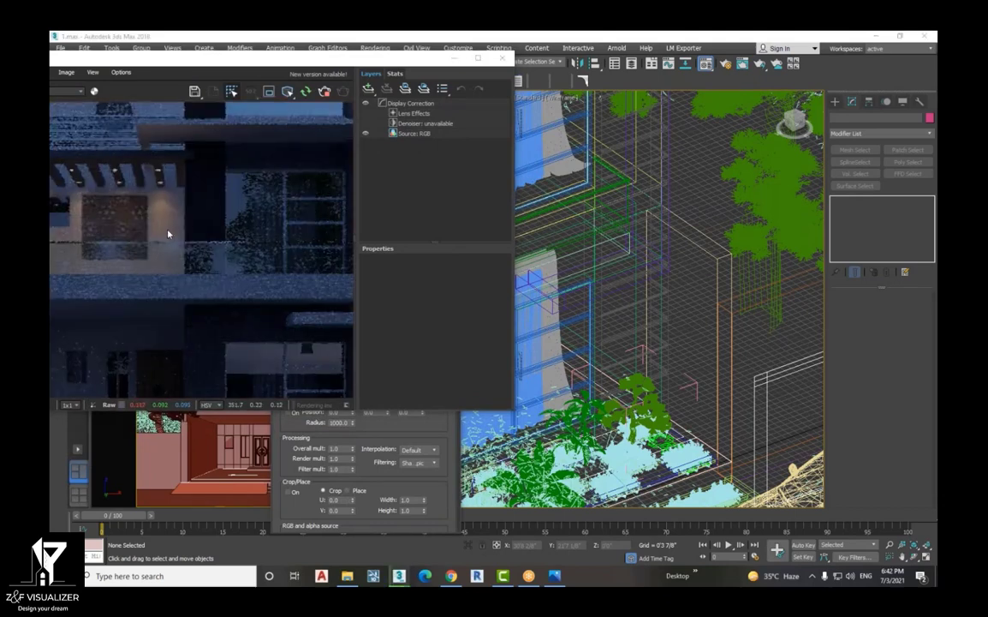
pyautogui.click(400, 426)
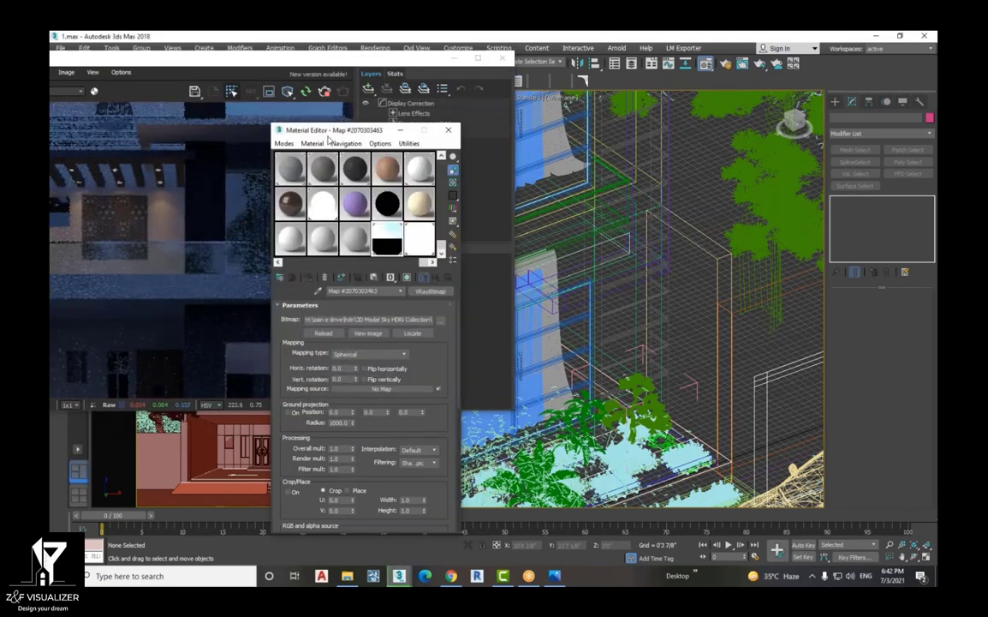
pyautogui.moveTo(329, 137); pyautogui.dragTo(561, 174)
pyautogui.scroll(-3, 229, 147)
pyautogui.scroll(2, 229, 147)
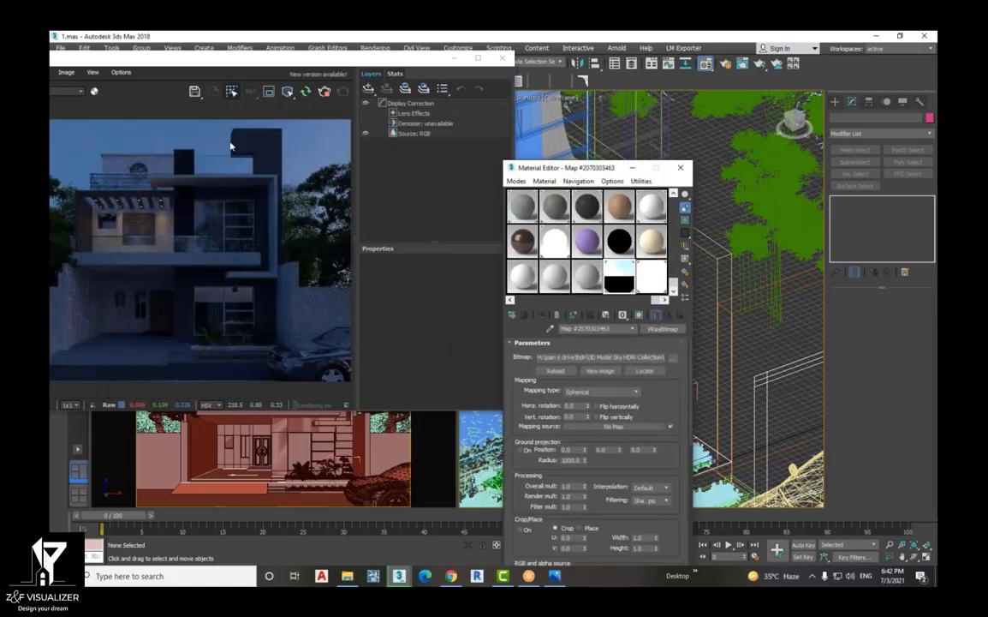
# Select the V-Ray dome light in the Top view and enable Lock texture to icon in its dome light settings
pyautogui.moveTo(571, 171); pyautogui.dragTo(240, 265)
pyautogui.scroll(-6, 656, 376)
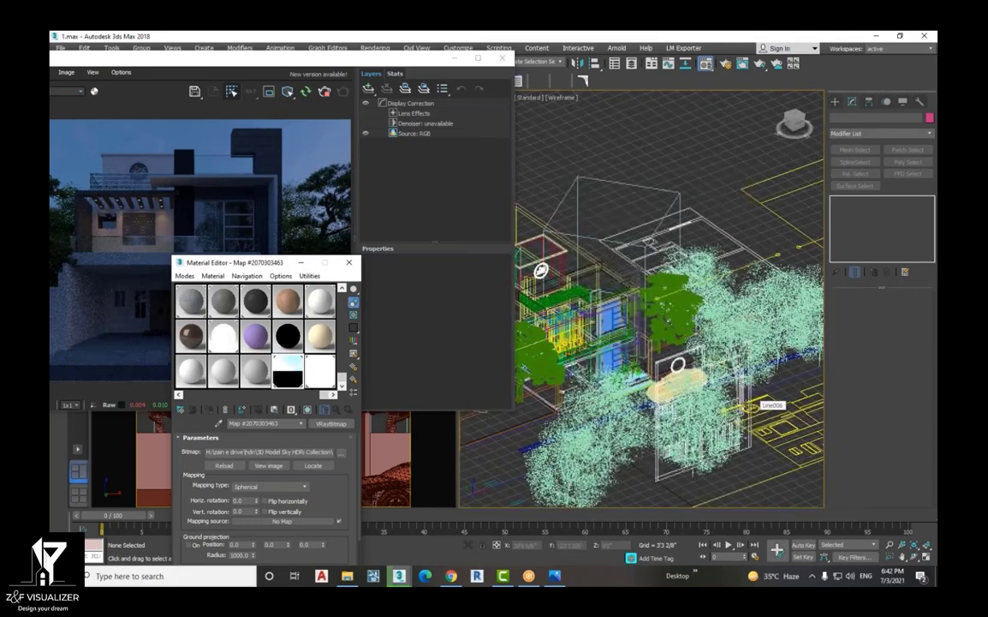
pyautogui.press('t')
pyautogui.scroll(-4, 754, 395)
pyautogui.scroll(4, 754, 396)
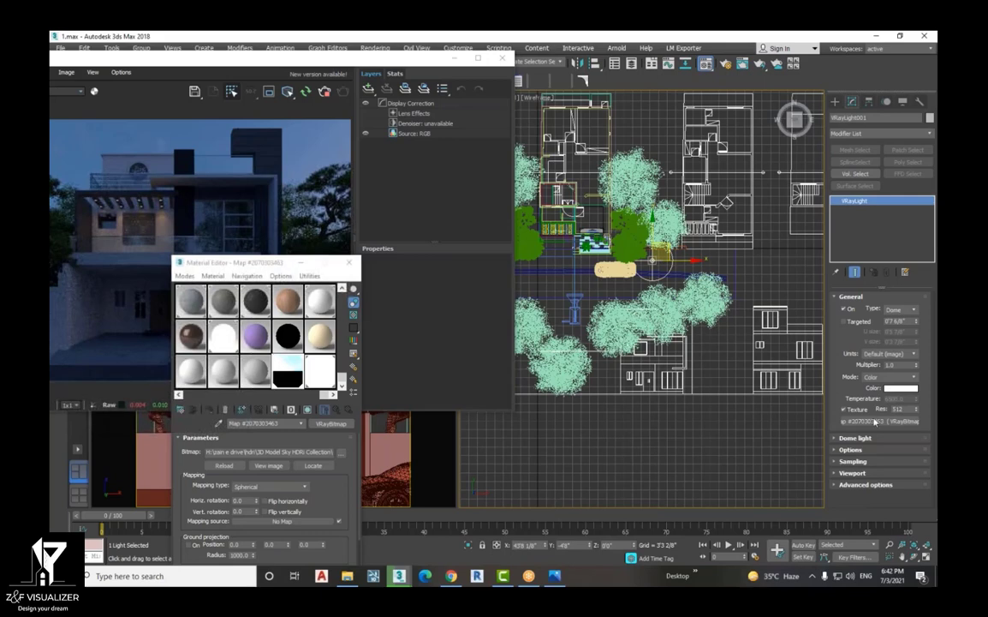
pyautogui.click(848, 437)
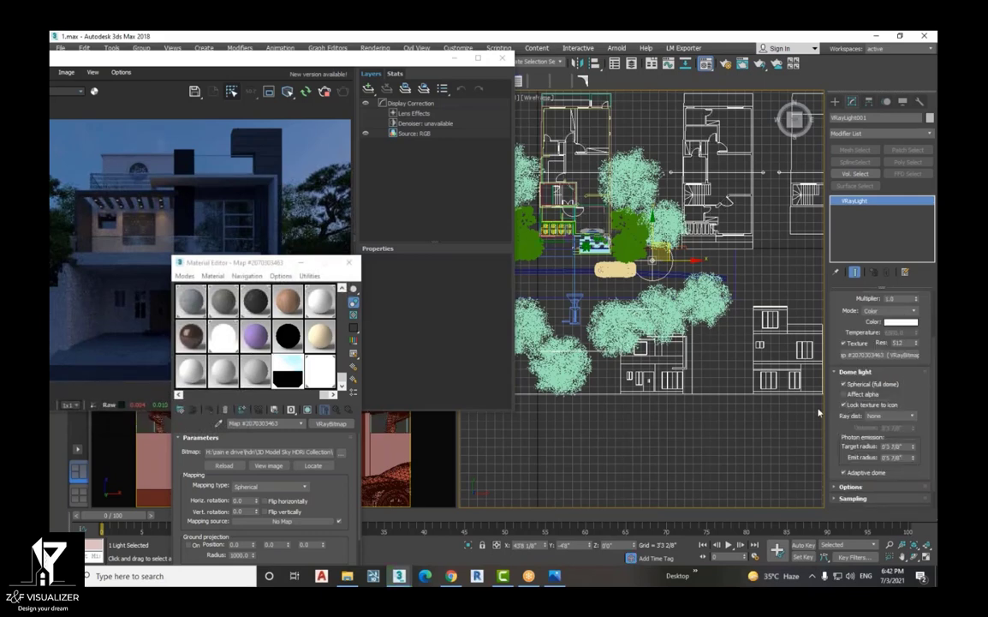
pyautogui.click(845, 404)
# Rotate the dome light in stages about Z to -50°, -90° and -115° in the Top view, comparing the render's lighting
pyautogui.moveTo(304, 66); pyautogui.dragTo(306, 89)
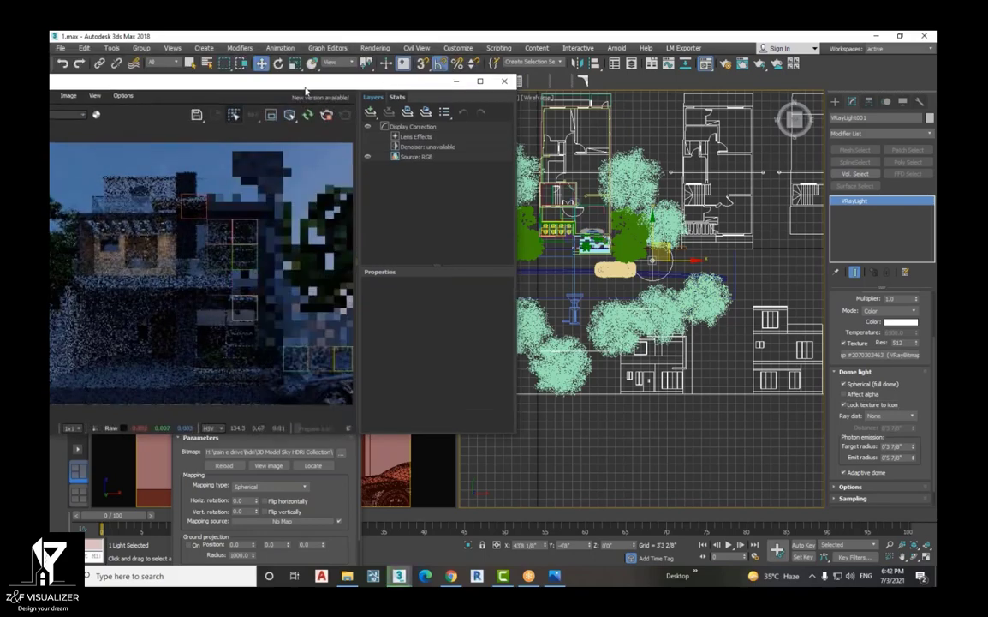
pyautogui.click(279, 66)
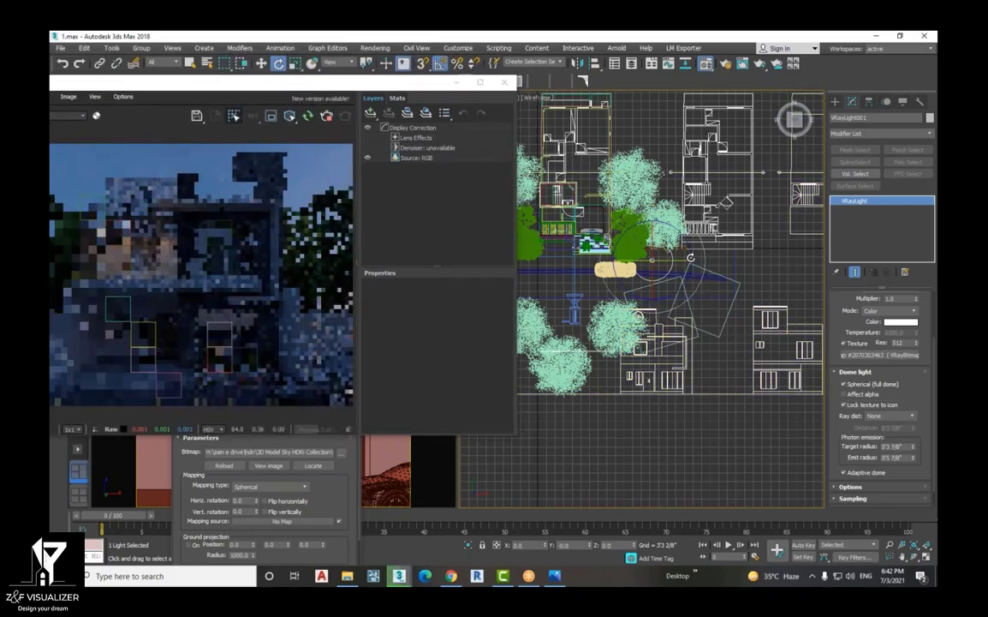
pyautogui.moveTo(690, 249); pyautogui.dragTo(693, 272)
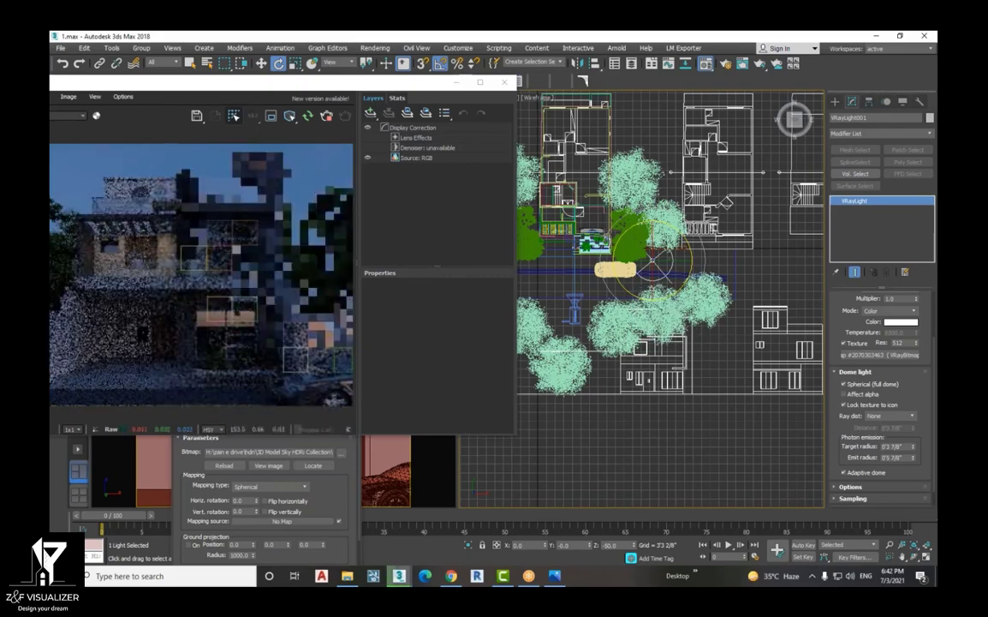
pyautogui.moveTo(693, 272); pyautogui.dragTo(692, 294)
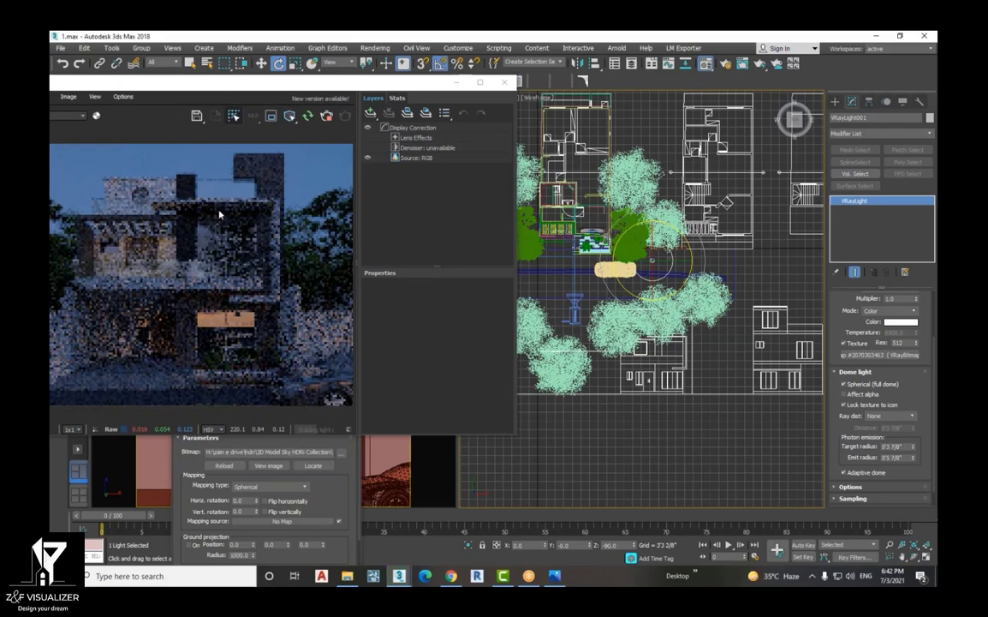
pyautogui.scroll(-2, 219, 214)
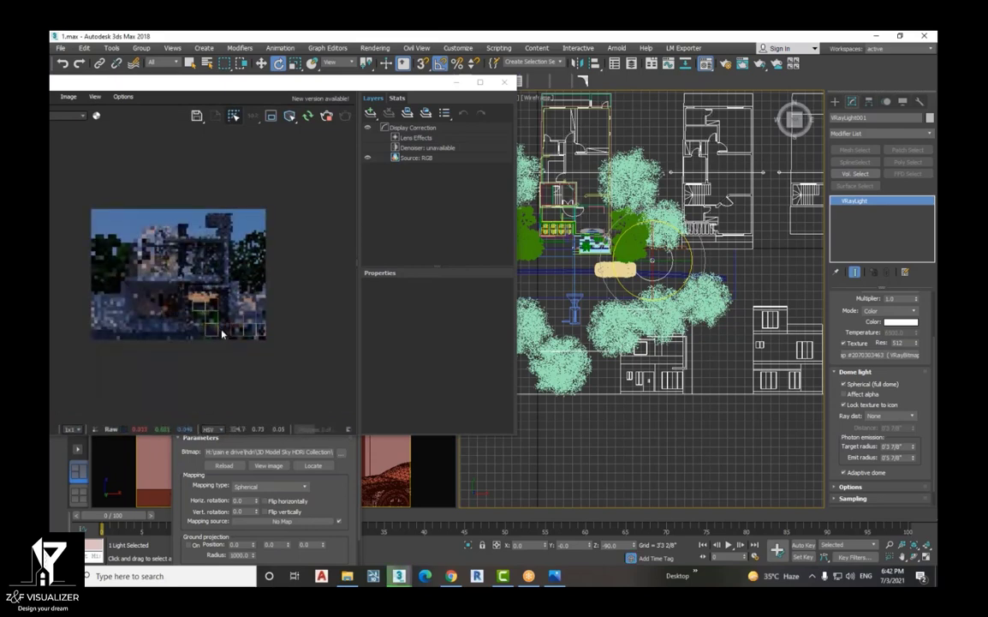
pyautogui.scroll(2, 221, 334)
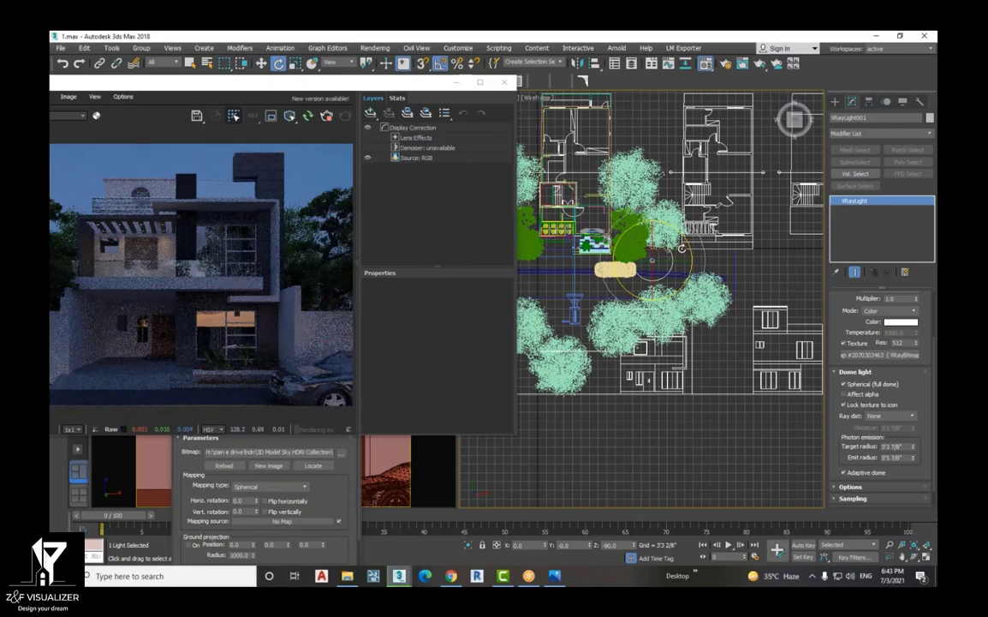
pyautogui.moveTo(688, 240); pyautogui.dragTo(693, 254)
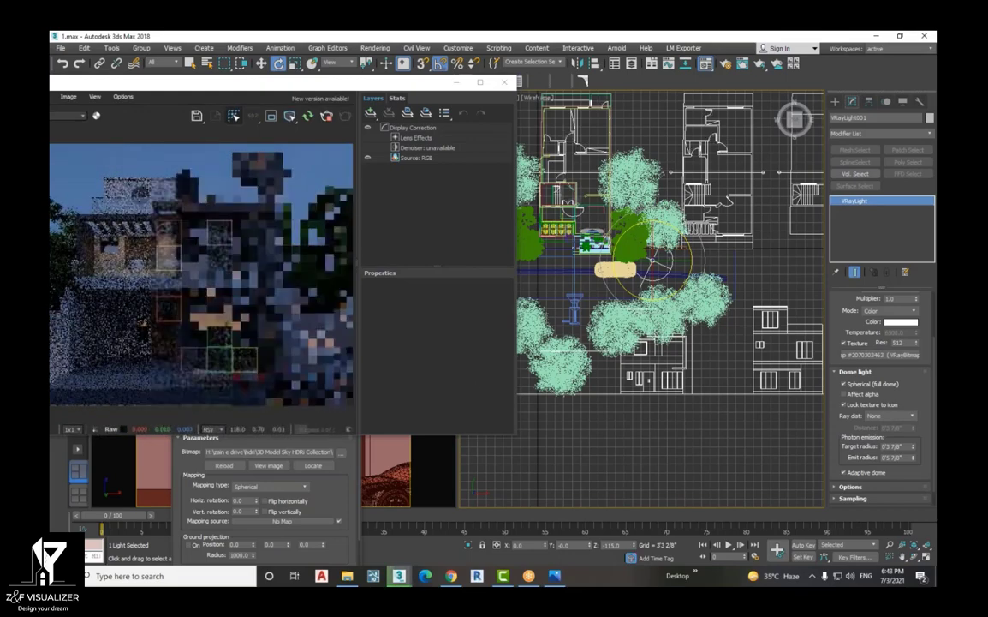
# Try an overall multiplier of 4.0 on the HDRI bitmap, check the render, and set the multiplier back to 1.0
pyautogui.click(343, 446)
pyautogui.moveTo(314, 260); pyautogui.dragTo(696, 185)
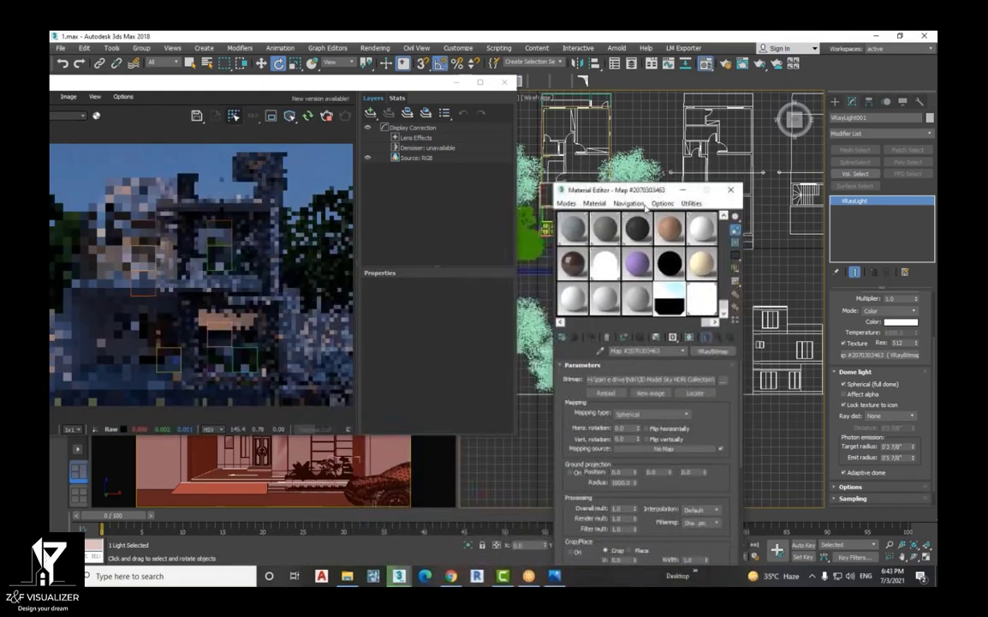
pyautogui.scroll(-2, 637, 463)
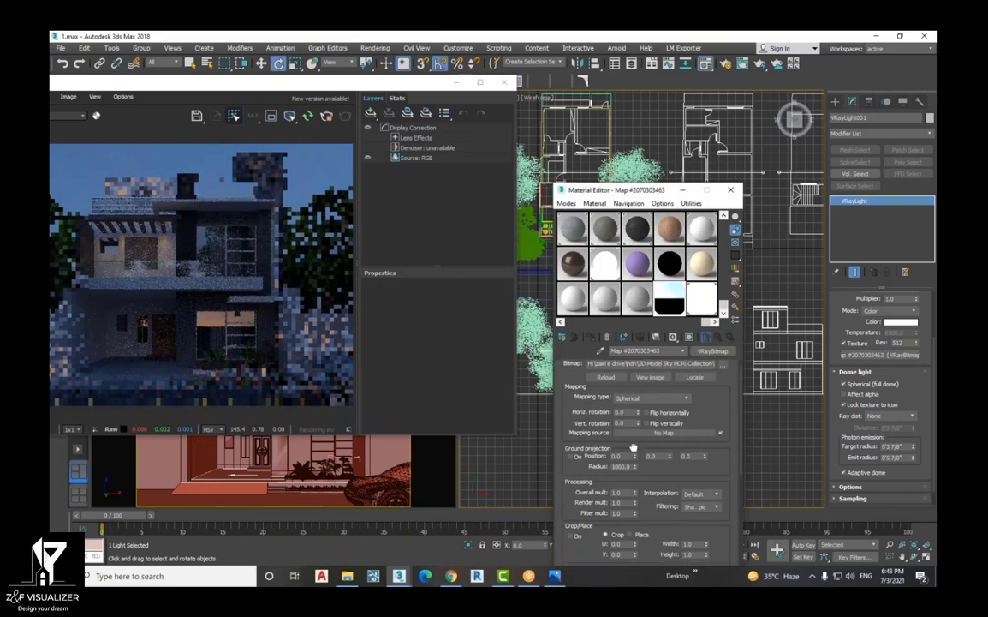
pyautogui.moveTo(632, 456); pyautogui.dragTo(629, 472)
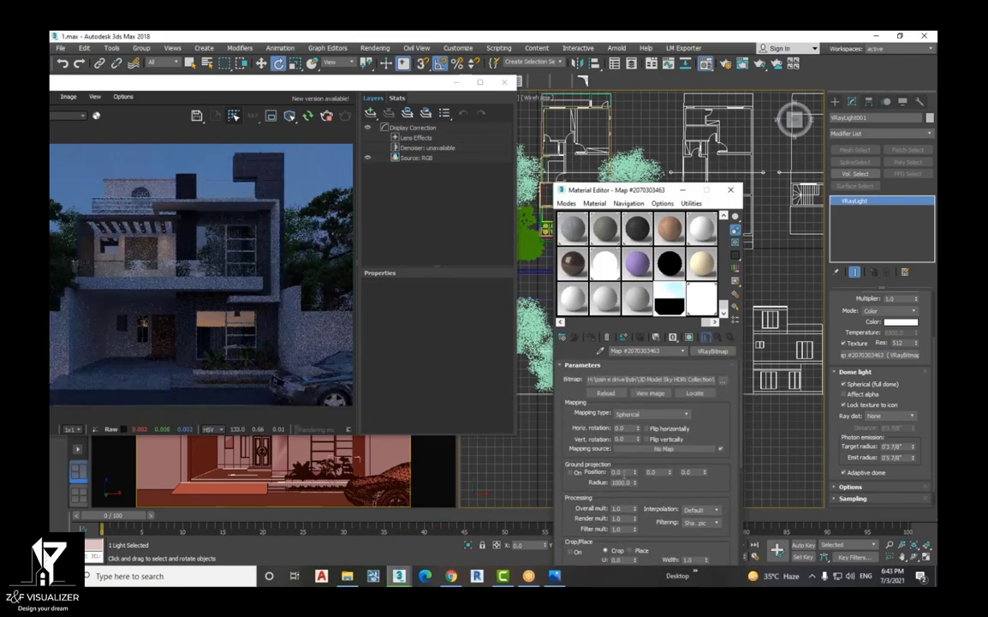
pyautogui.moveTo(630, 463); pyautogui.dragTo(634, 426)
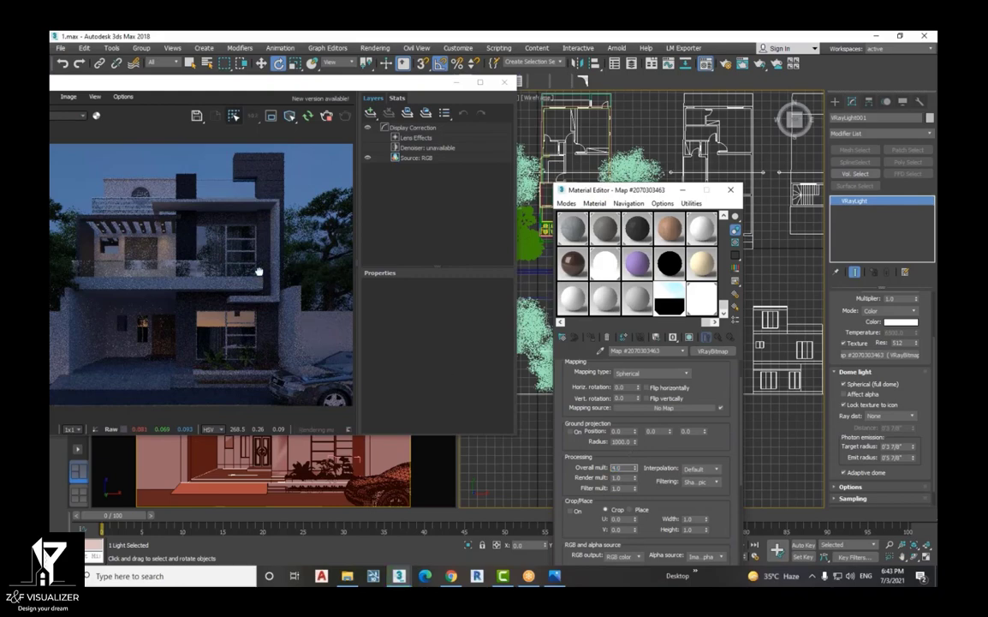
pyautogui.scroll(-1, 268, 234)
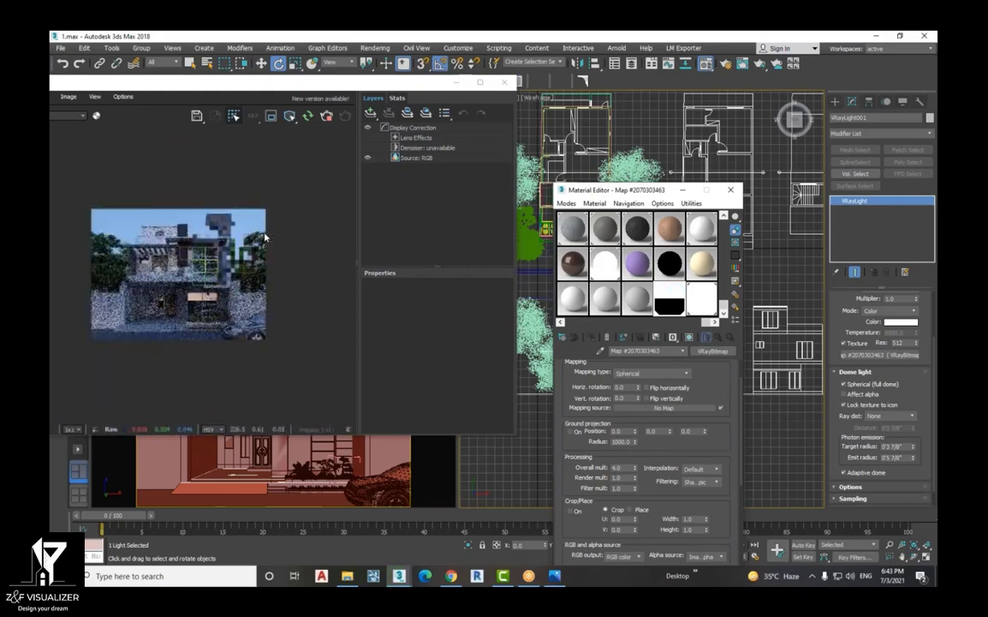
pyautogui.scroll(1, 205, 306)
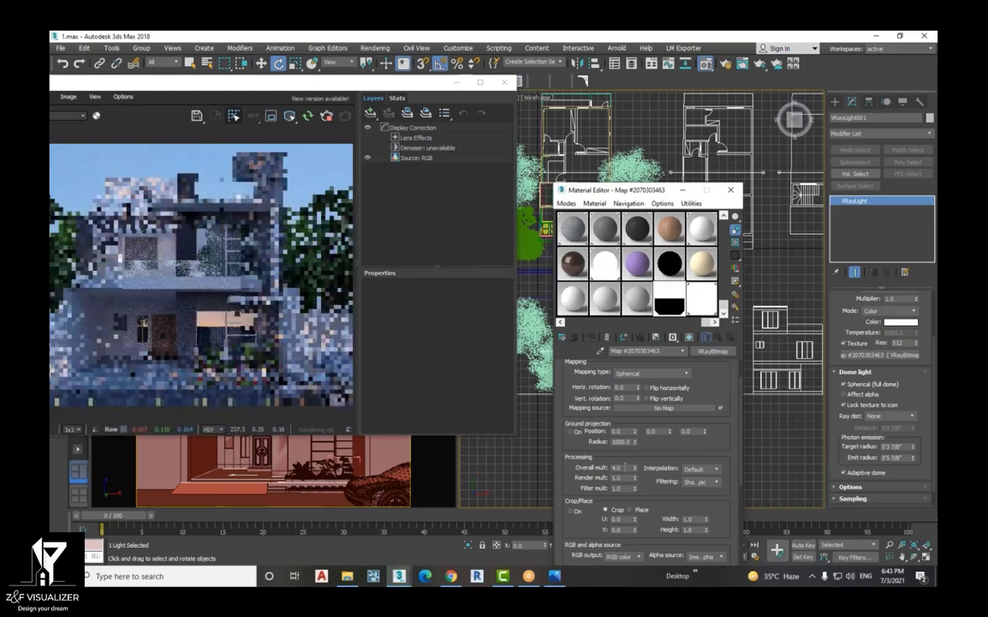
pyautogui.moveTo(626, 468); pyautogui.dragTo(589, 465)
pyautogui.write('1')
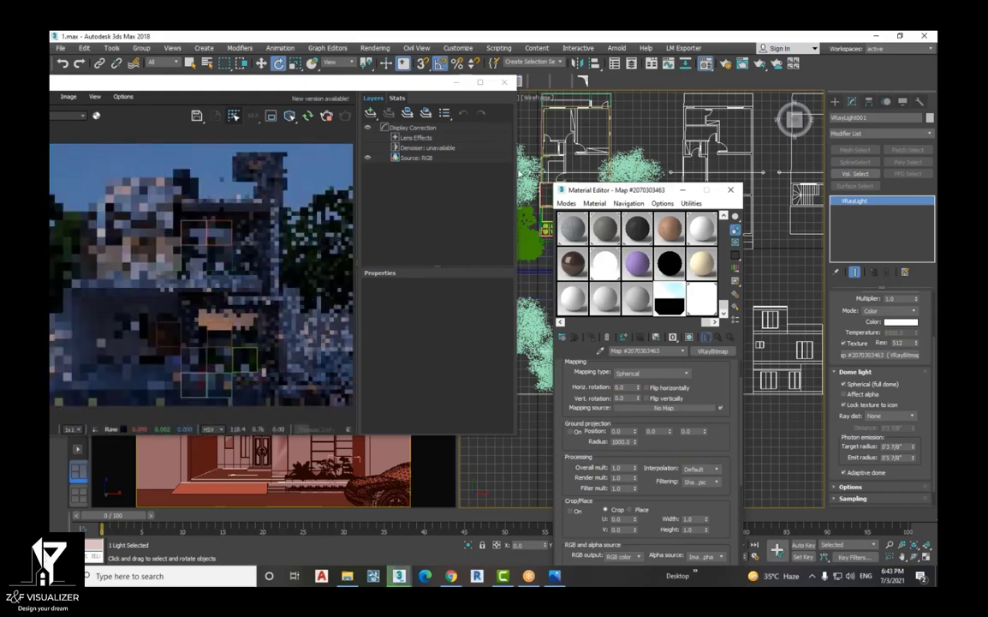
# Try further dome light rotations about Z in the Top view, ending at -50°, and compare the sky lighting in the render
pyautogui.moveTo(617, 190); pyautogui.dragTo(362, 159)
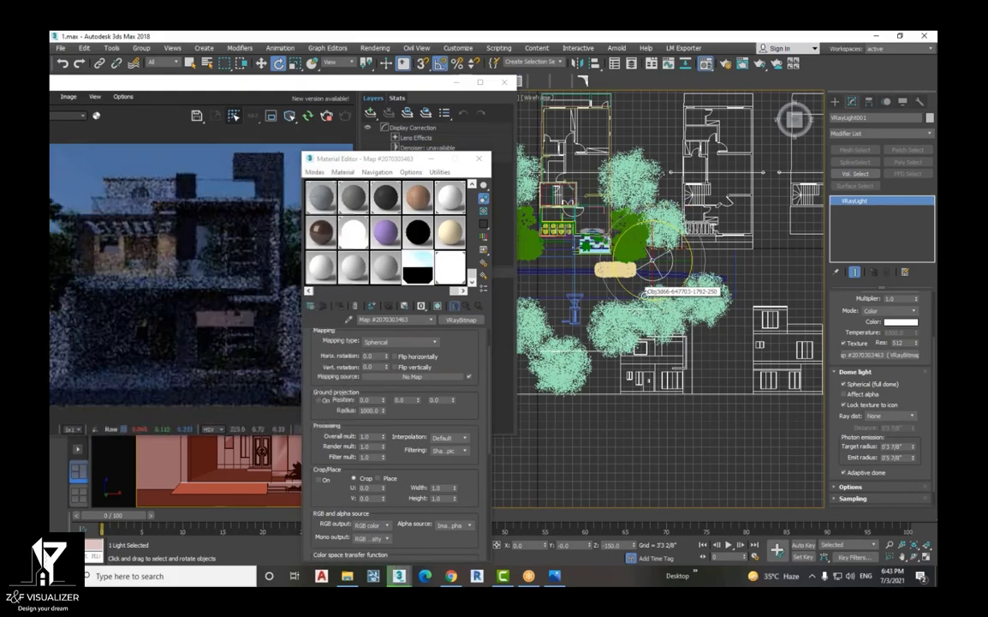
pyautogui.moveTo(690, 275); pyautogui.dragTo(722, 285)
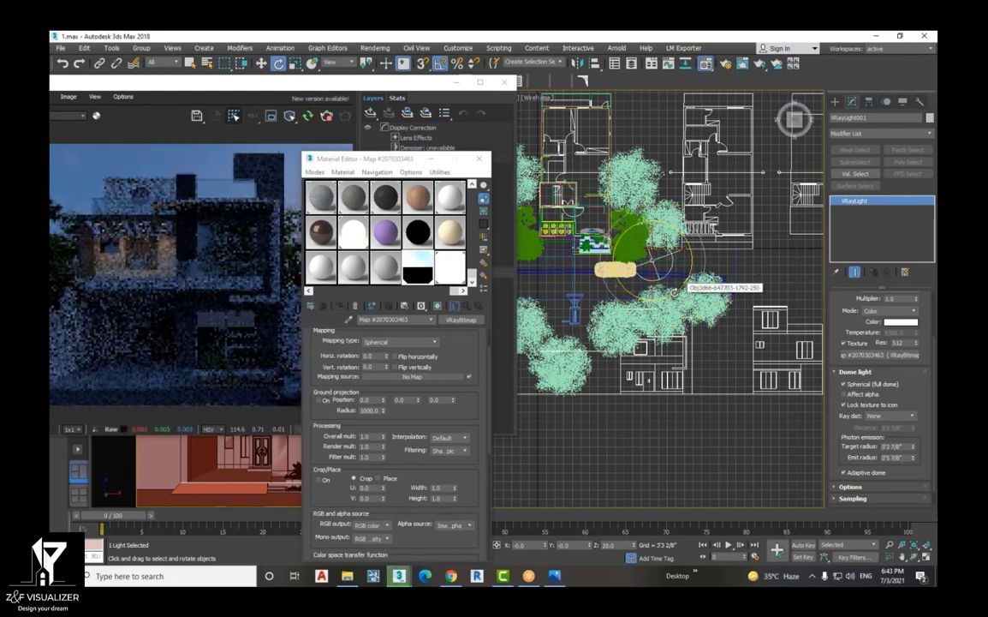
pyautogui.moveTo(689, 286); pyautogui.dragTo(701, 273)
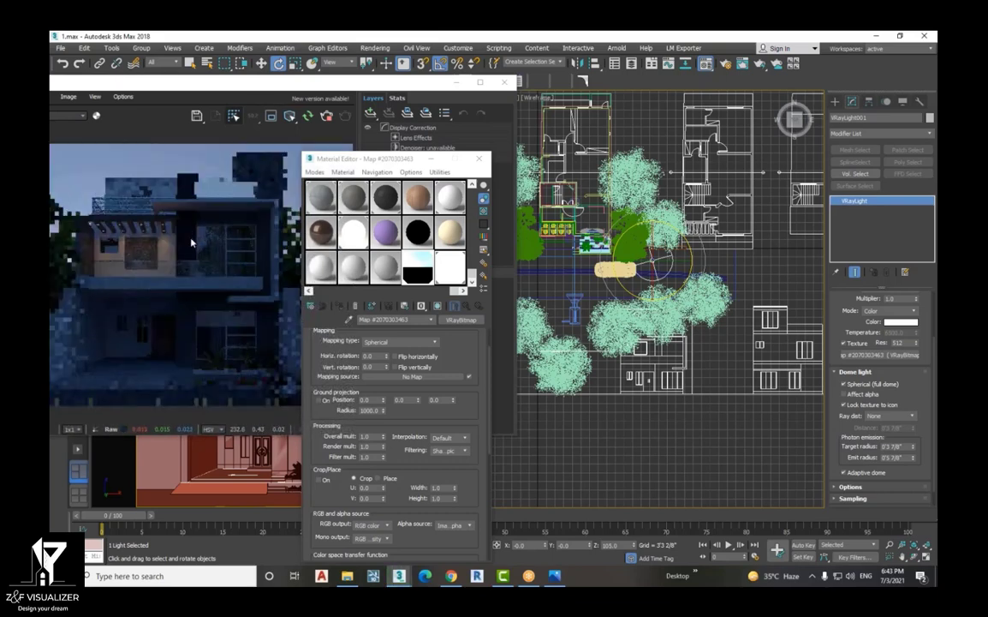
pyautogui.scroll(-2, 192, 243)
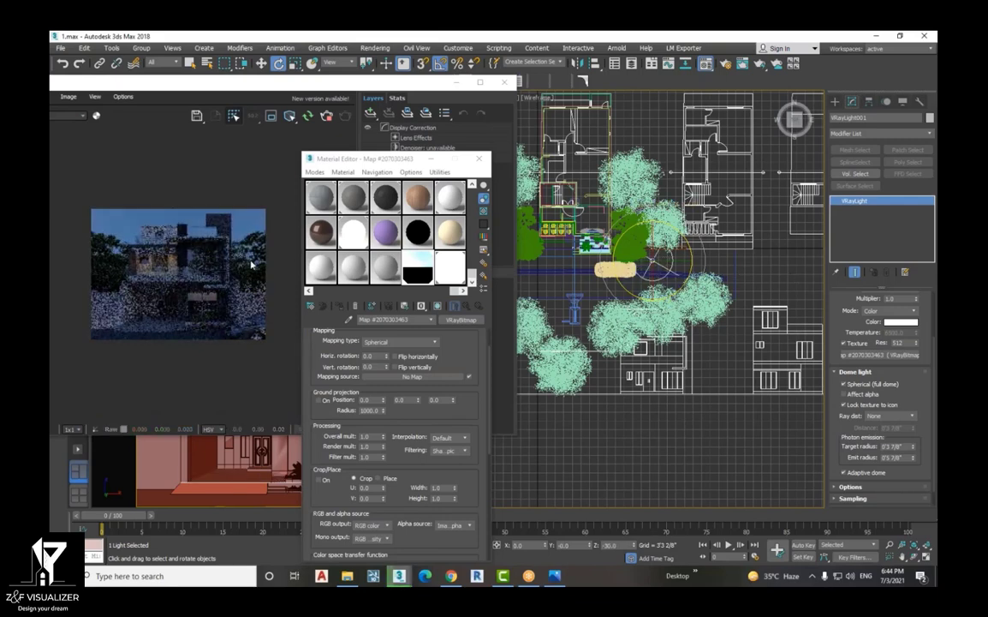
pyautogui.scroll(2, 216, 245)
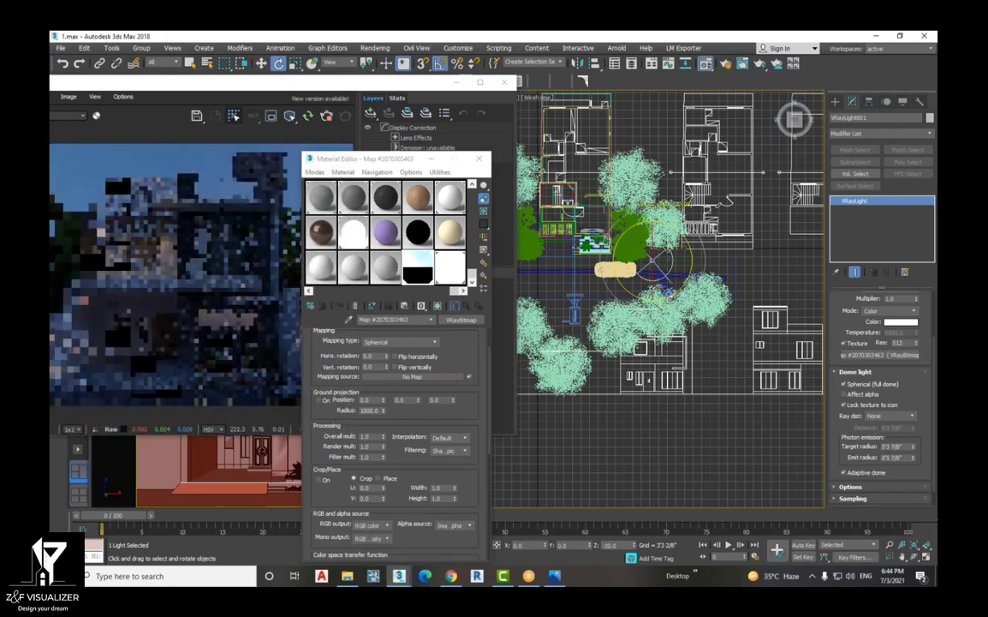
pyautogui.scroll(-2, 210, 266)
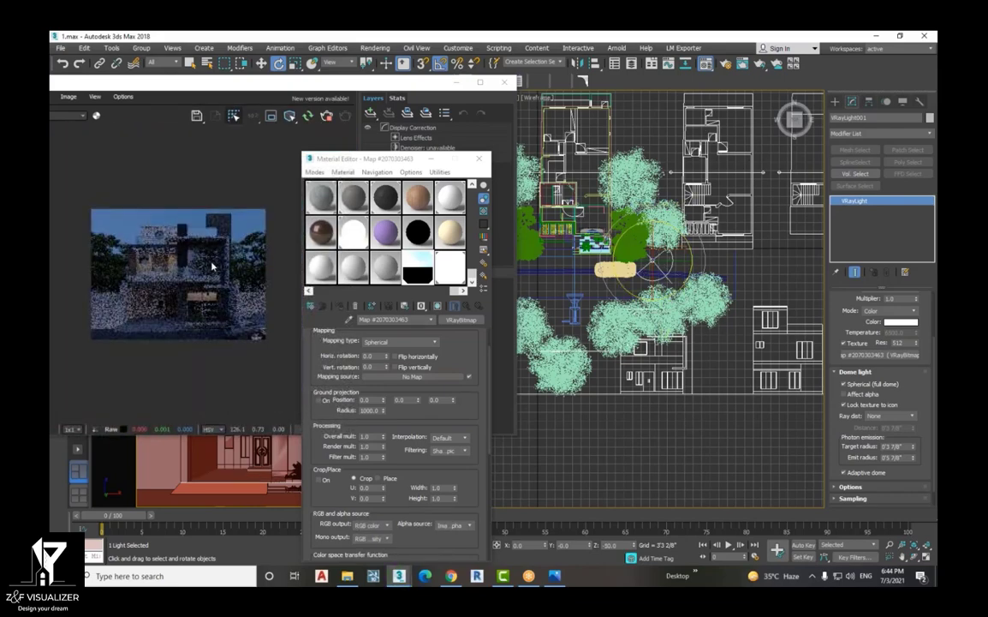
pyautogui.scroll(1, 230, 289)
pyautogui.scroll(-1, 229, 290)
pyautogui.scroll(1, 268, 347)
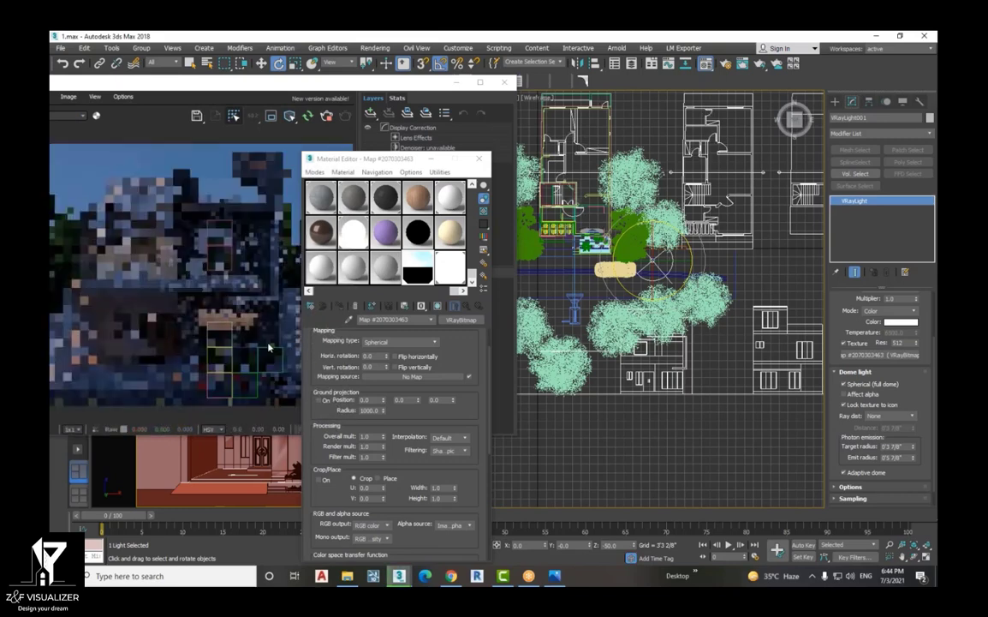
# Check the render around the ground-floor window and front wall, and rotate the dome light to about -140° about Z
pyautogui.moveTo(314, 84); pyautogui.dragTo(346, 83)
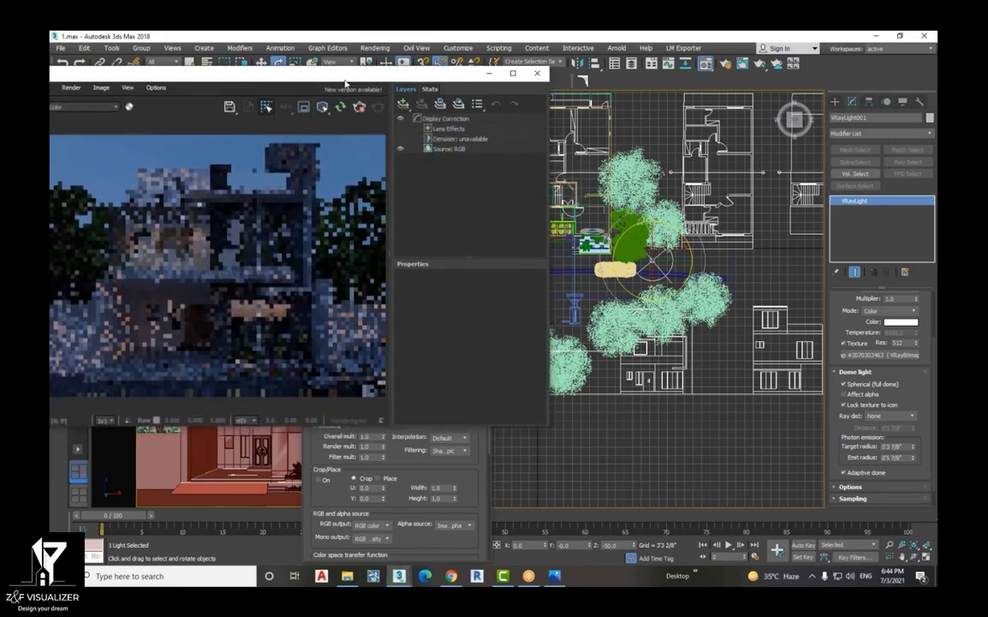
pyautogui.scroll(2, 343, 383)
pyautogui.scroll(-4, 332, 334)
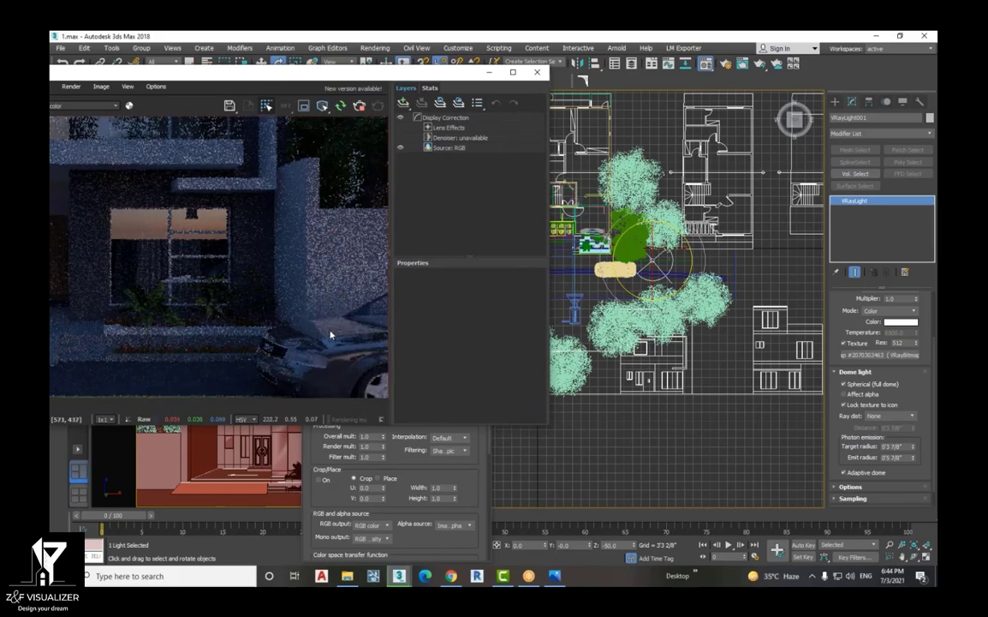
pyautogui.scroll(2, 262, 275)
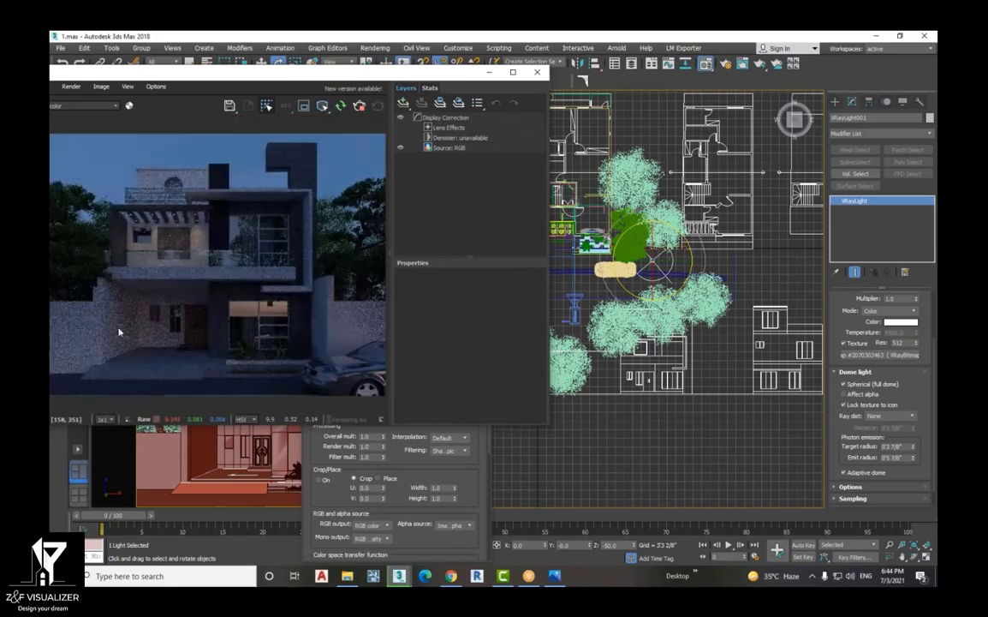
pyautogui.scroll(3, 243, 324)
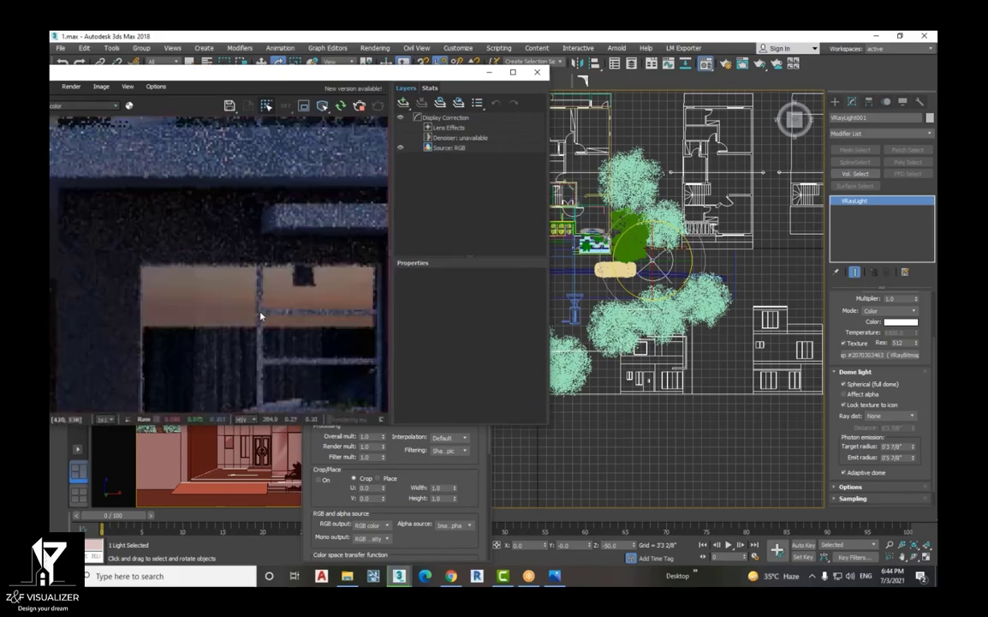
pyautogui.scroll(-3, 272, 310)
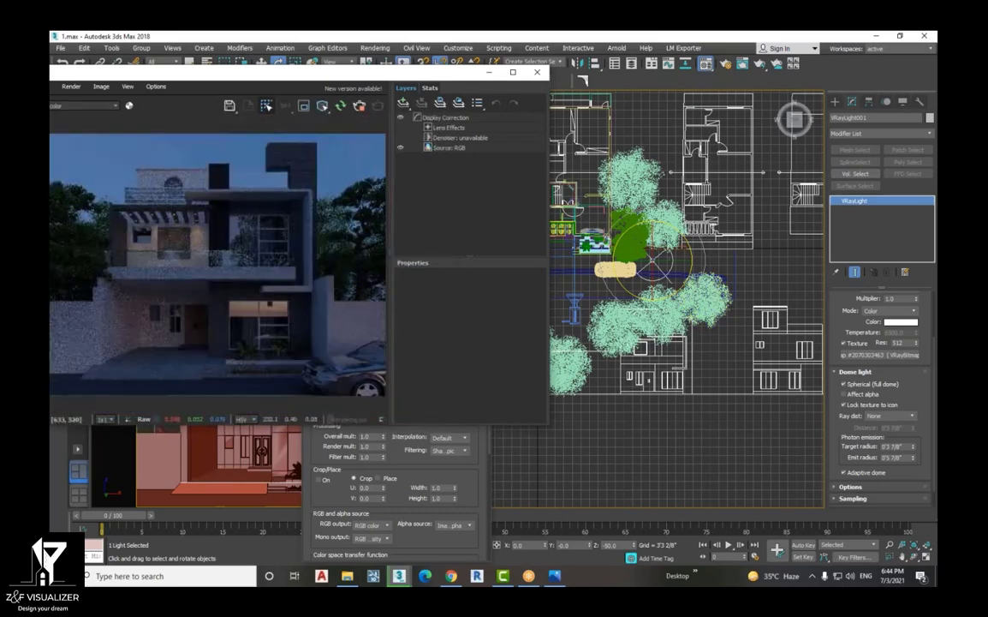
pyautogui.moveTo(672, 294); pyautogui.dragTo(567, 329)
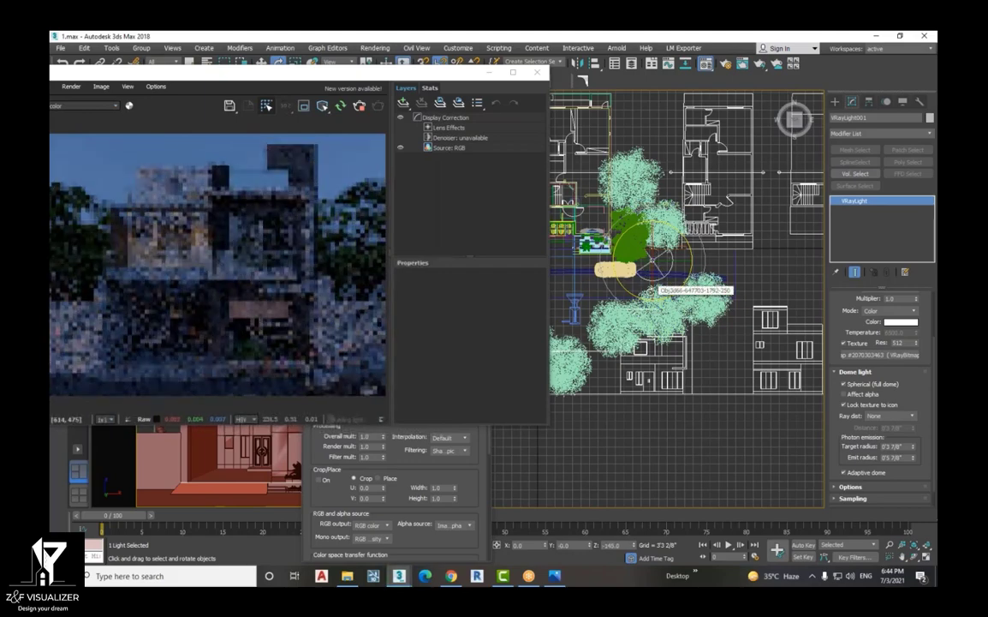
# Rotate the dome light to -175° about Z in the Top view and check the sky lighting on the house facade
pyautogui.moveTo(667, 299); pyautogui.dragTo(638, 302)
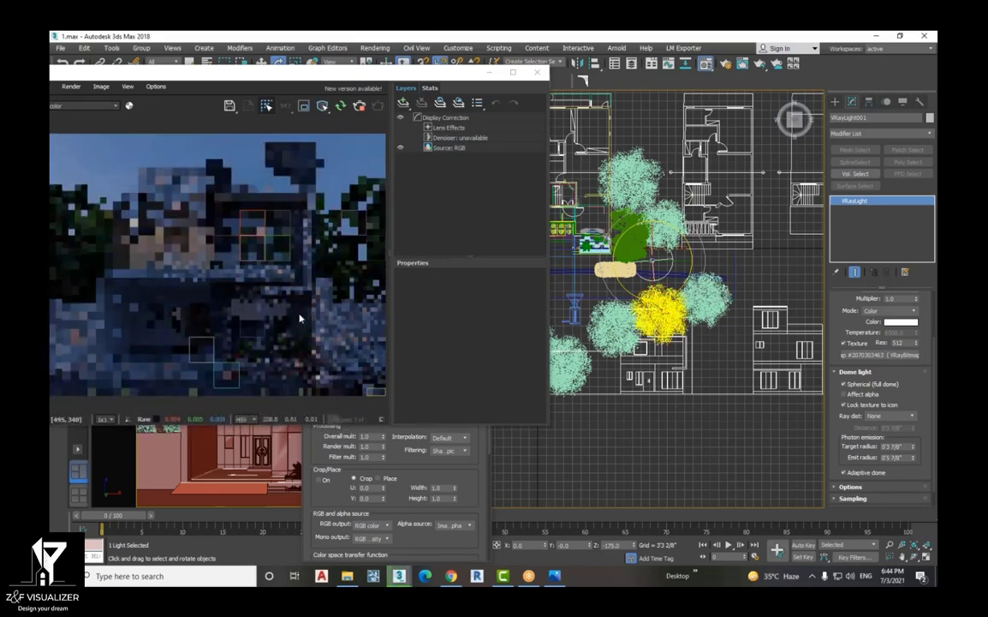
pyautogui.scroll(2, 242, 234)
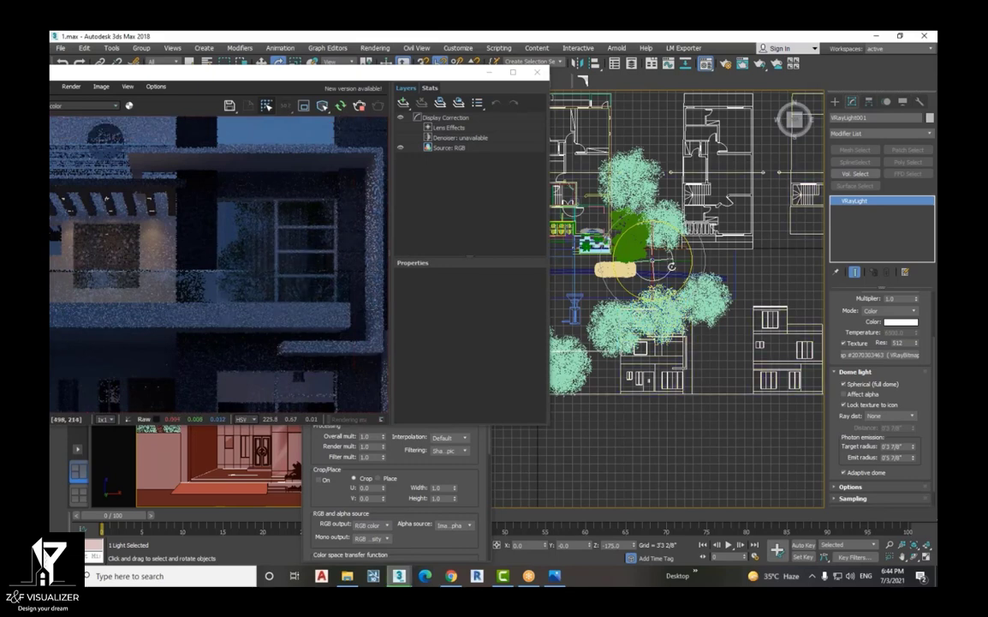
pyautogui.click(180, 328)
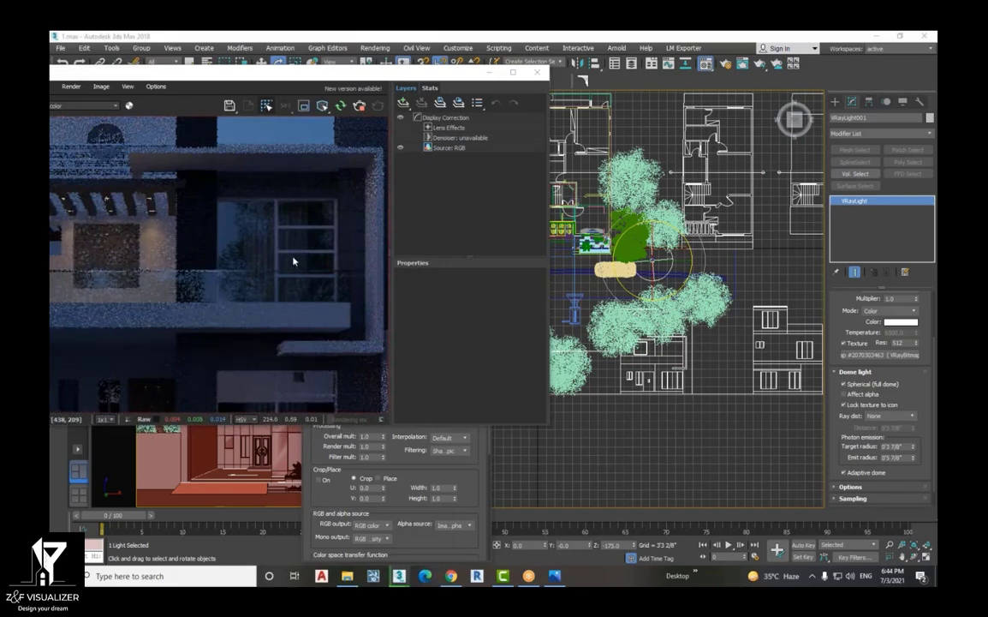
pyautogui.scroll(-1, 690, 334)
# Draw a VRay plane light about 5'9" by 4'11" in the room behind the front window, using Temperature mode at 3500 and multiplier 30
pyautogui.scroll(2, 603, 242)
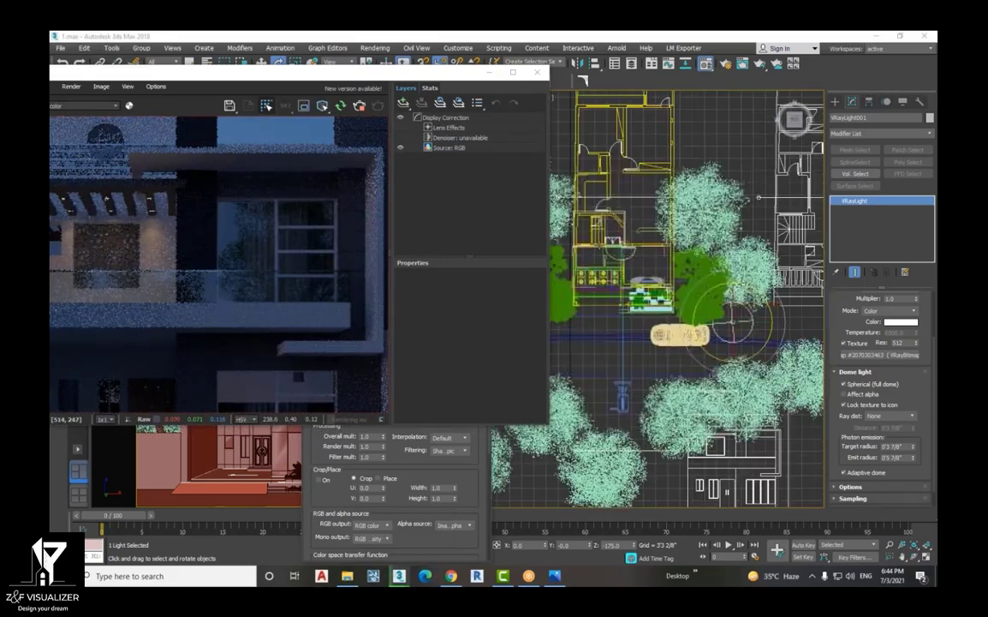
pyautogui.scroll(3, 648, 272)
pyautogui.click(647, 291)
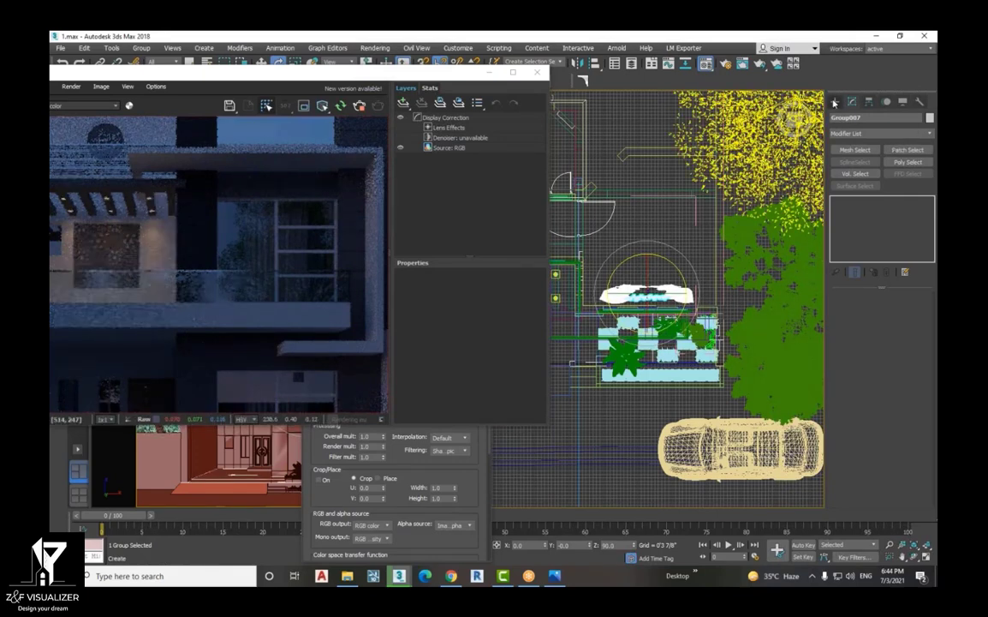
pyautogui.click(835, 101)
pyautogui.click(866, 163)
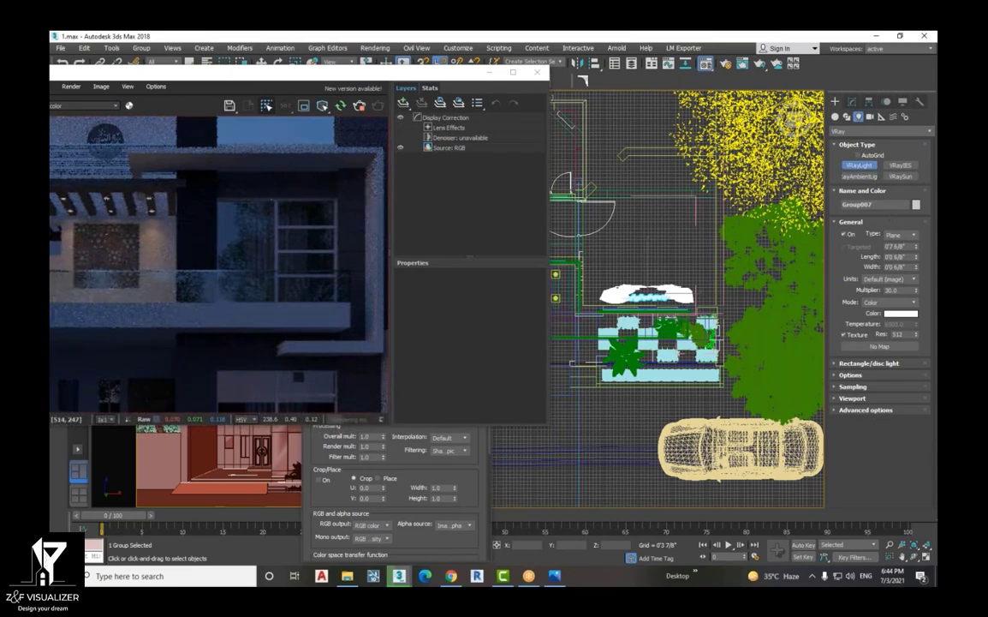
pyautogui.click(884, 319)
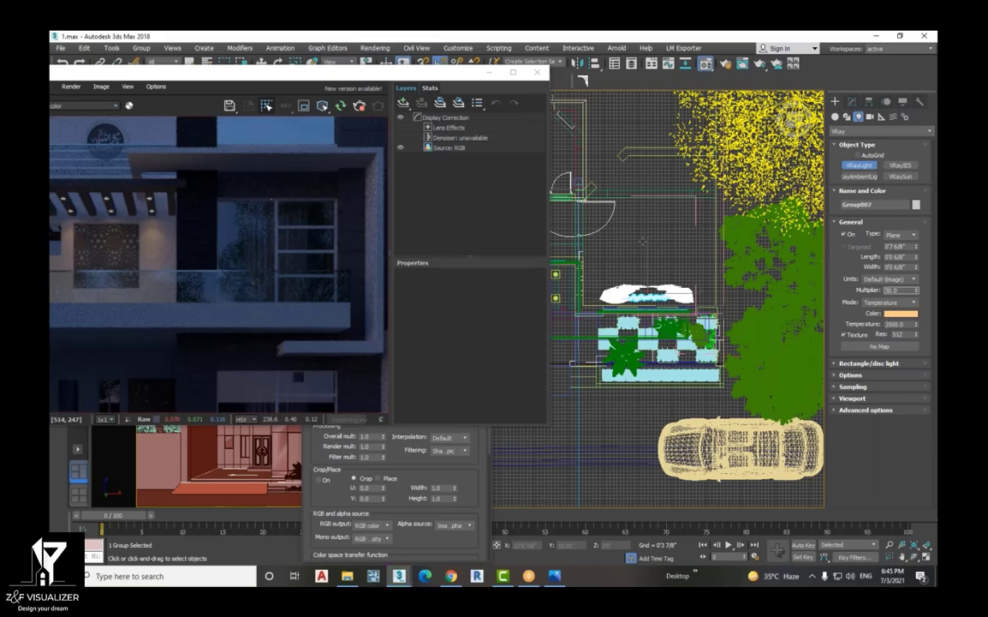
pyautogui.moveTo(634, 229); pyautogui.dragTo(695, 280)
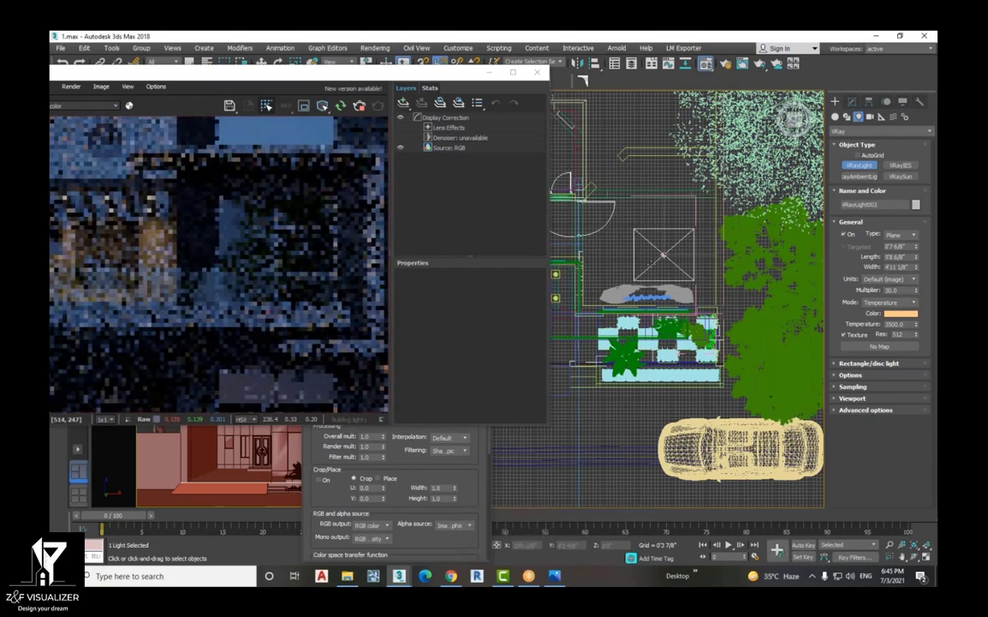
# Move the plane light across the room in the Top view and raise it to about 9'8" in the Front view
pyautogui.press('w')
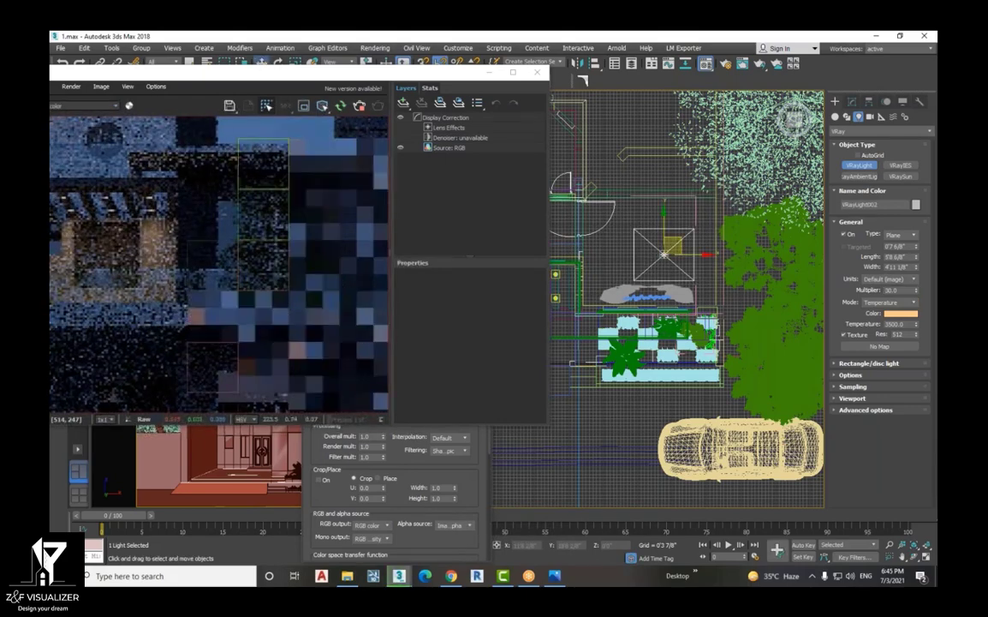
pyautogui.moveTo(686, 248); pyautogui.dragTo(650, 218)
pyautogui.press('f')
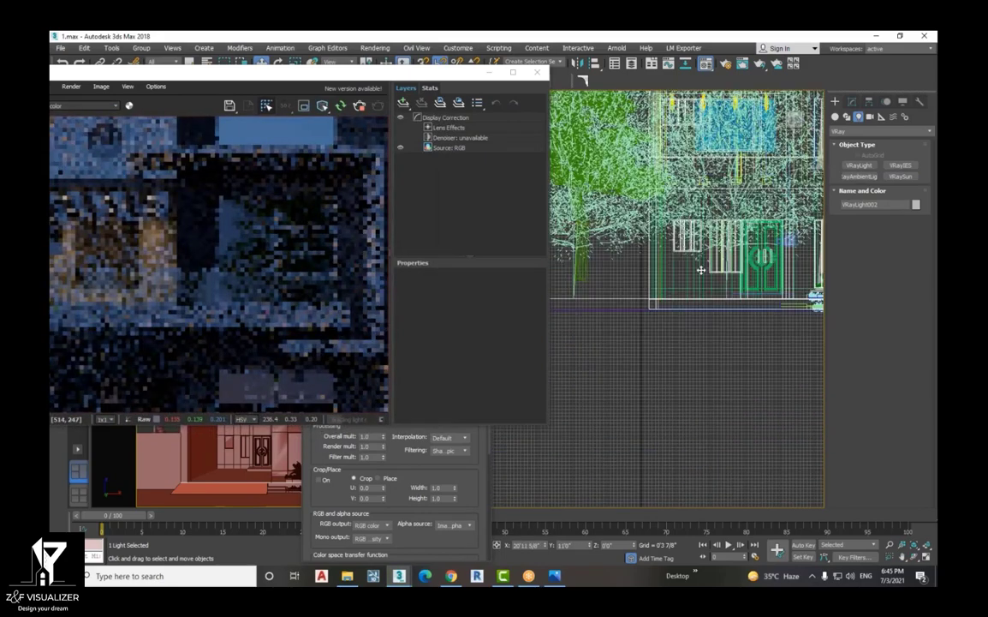
pyautogui.press('z')
pyautogui.scroll(-6, 707, 248)
pyautogui.scroll(-2, 708, 248)
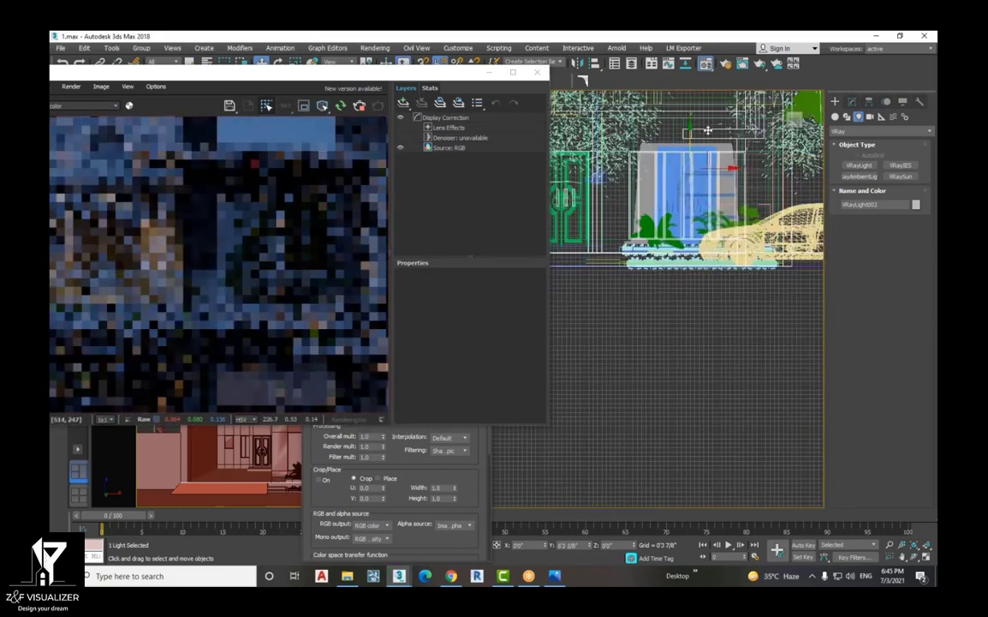
pyautogui.moveTo(691, 205); pyautogui.dragTo(701, 93)
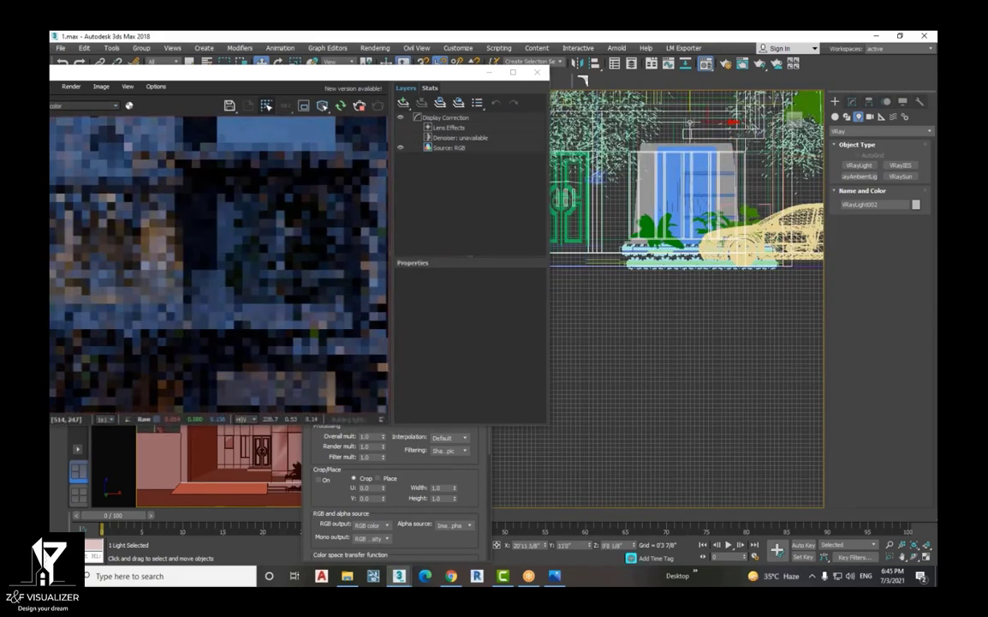
# Check the ground-floor window's glow in the render and lower the plane light slightly to a height of about 9'7"
pyautogui.scroll(-5, 302, 265)
pyautogui.scroll(5, 262, 317)
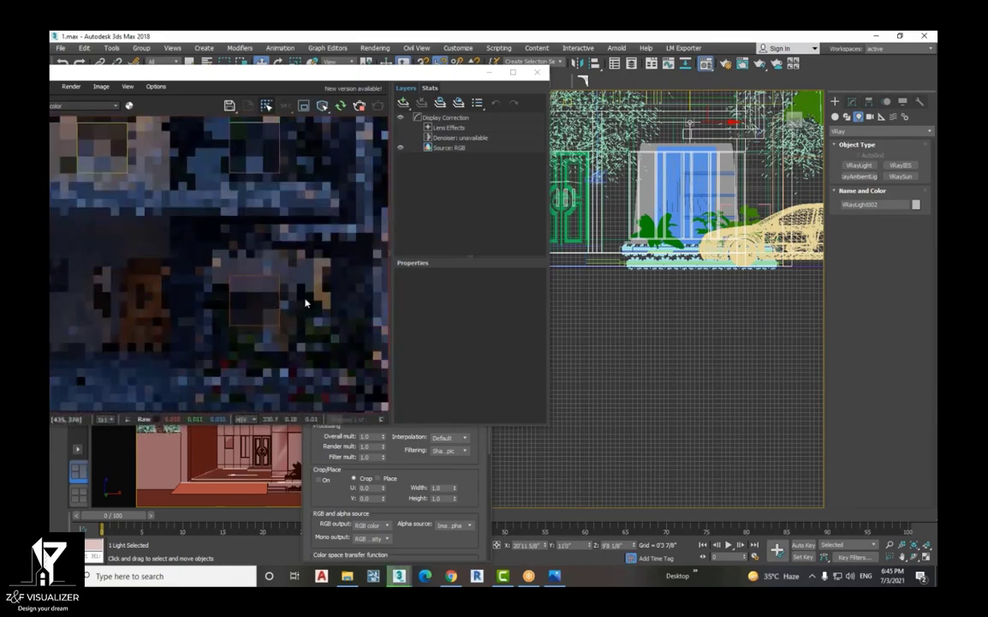
pyautogui.scroll(-3, 265, 325)
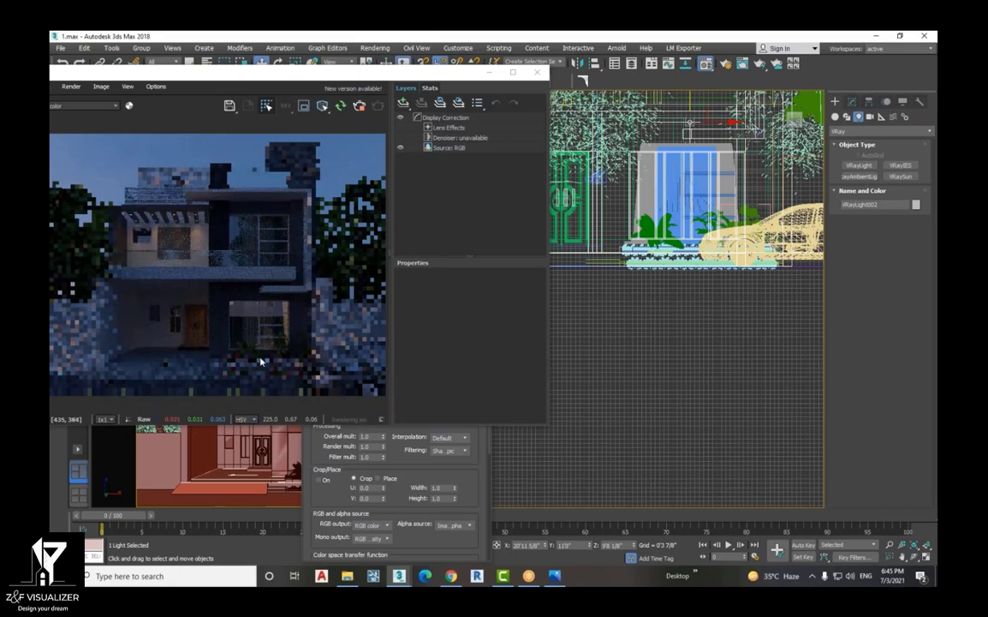
pyautogui.scroll(4, 285, 243)
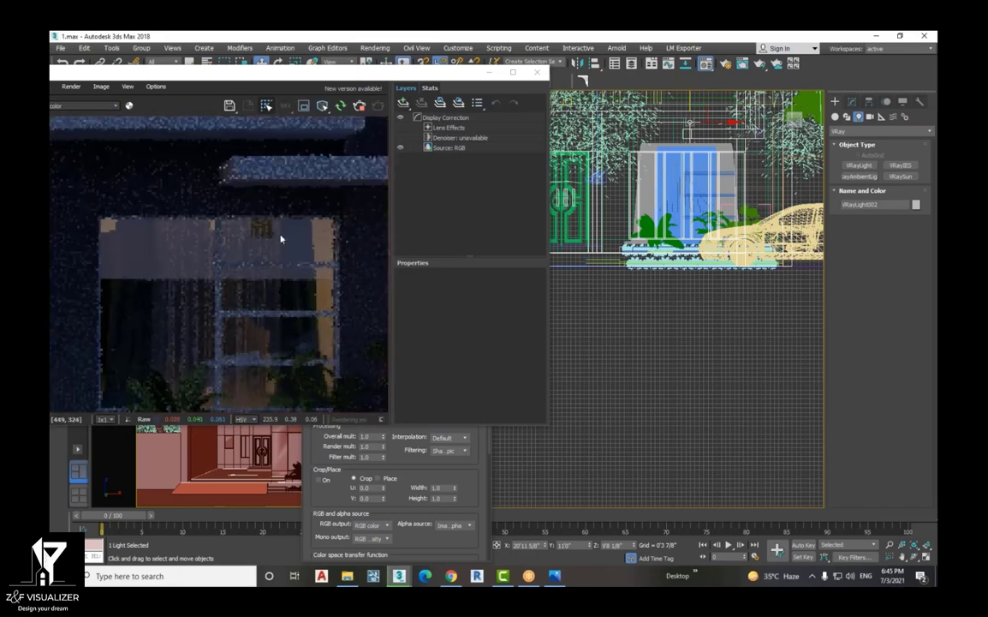
pyautogui.scroll(-2, 281, 240)
pyautogui.scroll(-3, 251, 267)
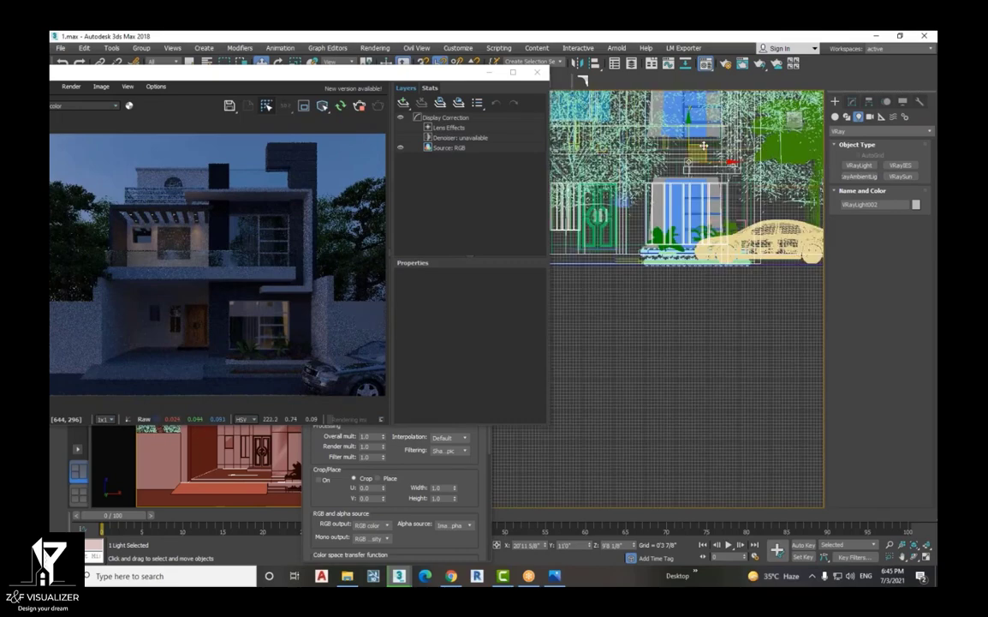
pyautogui.scroll(4, 703, 145)
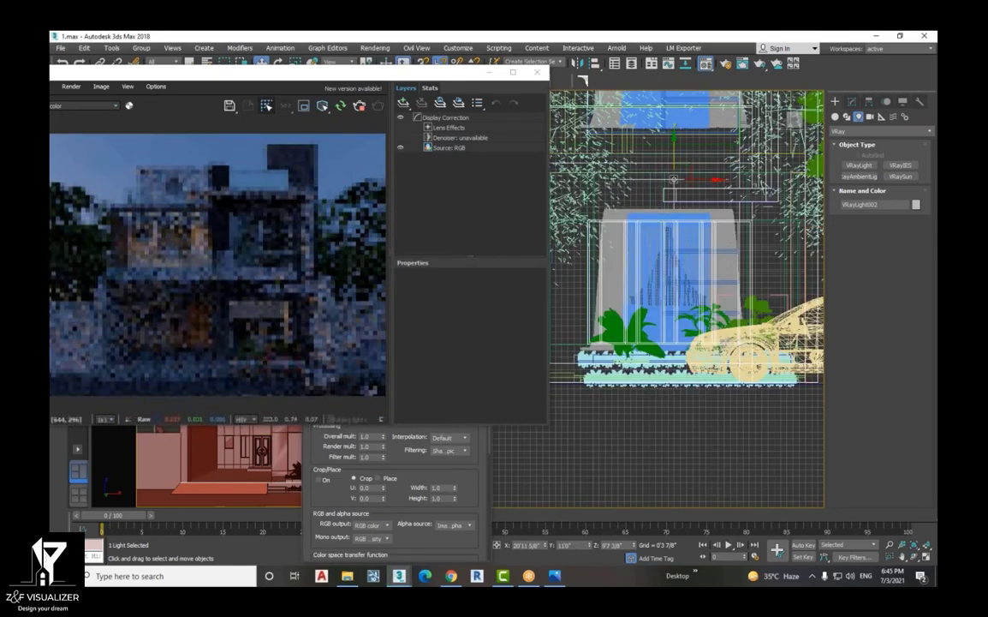
pyautogui.scroll(-2, 327, 273)
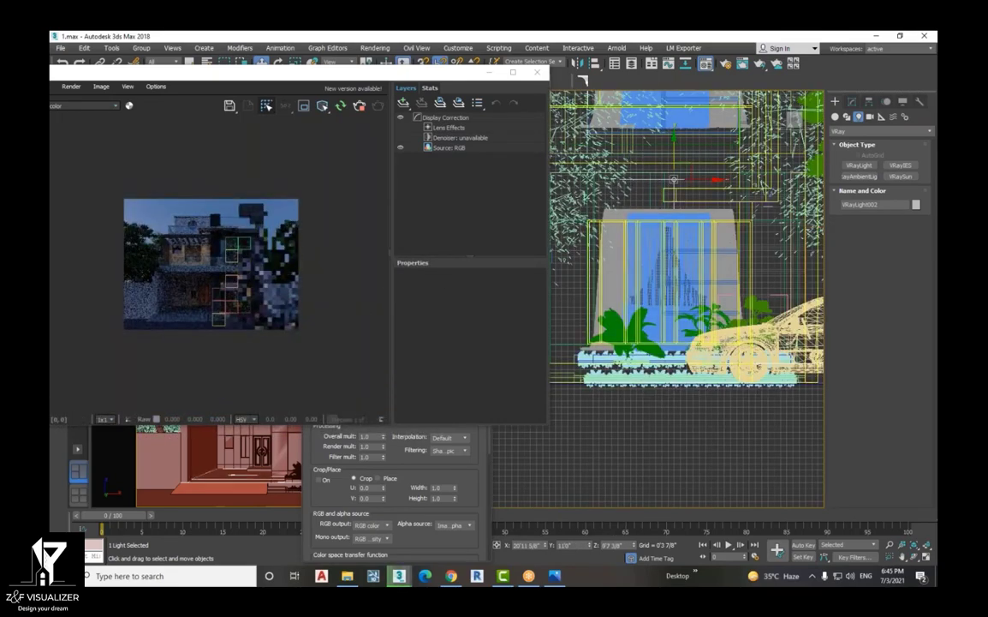
# Set the plane light's multiplier to 100 and check the ground-floor window in the render
pyautogui.click(852, 102)
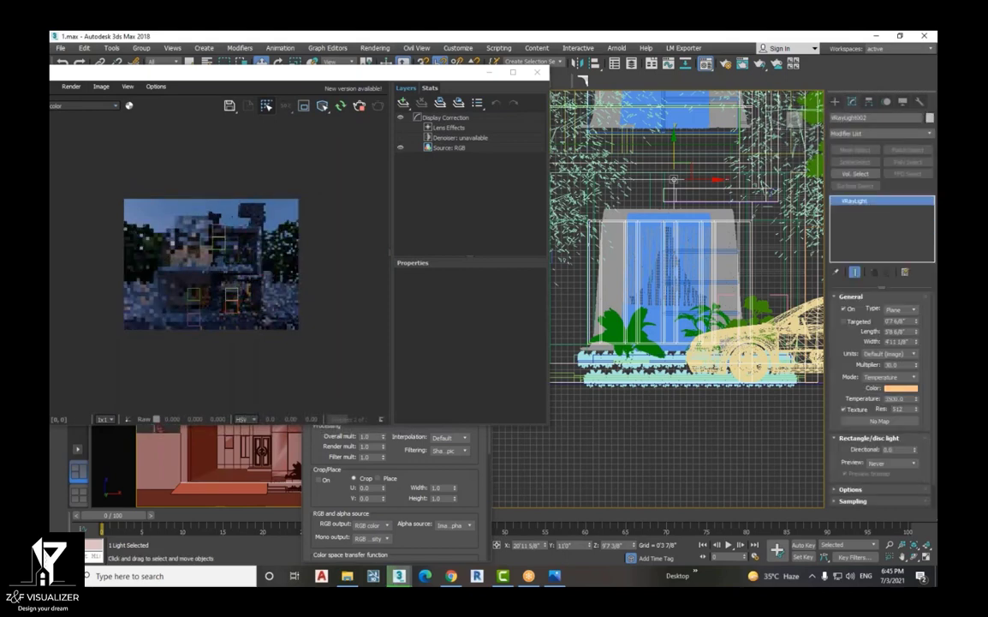
pyautogui.scroll(-1, 927, 352)
pyautogui.doubleClick(893, 341)
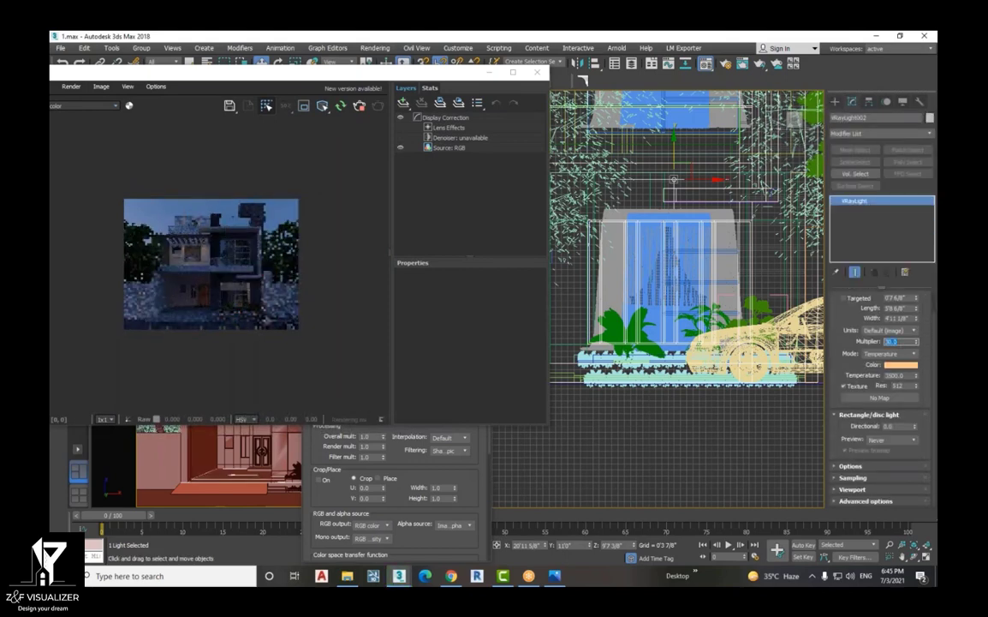
pyautogui.write('100')
pyautogui.press('Return')
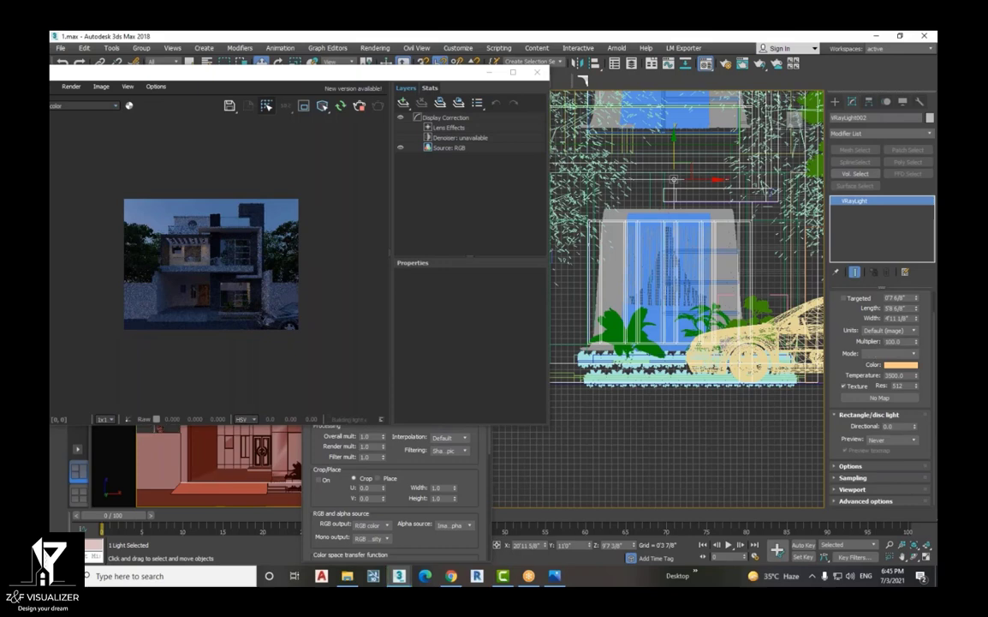
pyautogui.scroll(3, 261, 292)
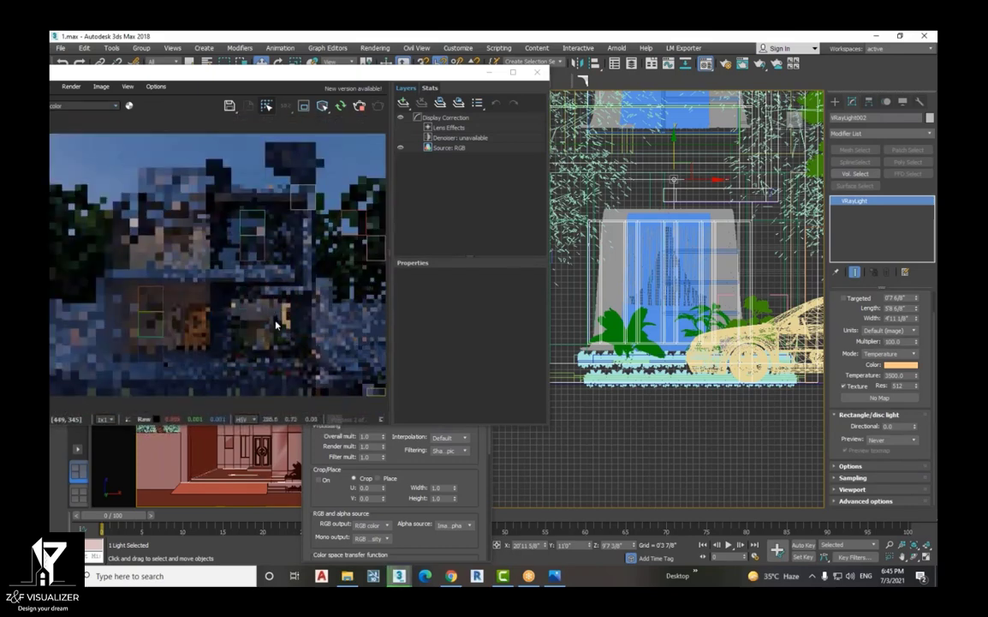
pyautogui.scroll(3, 283, 299)
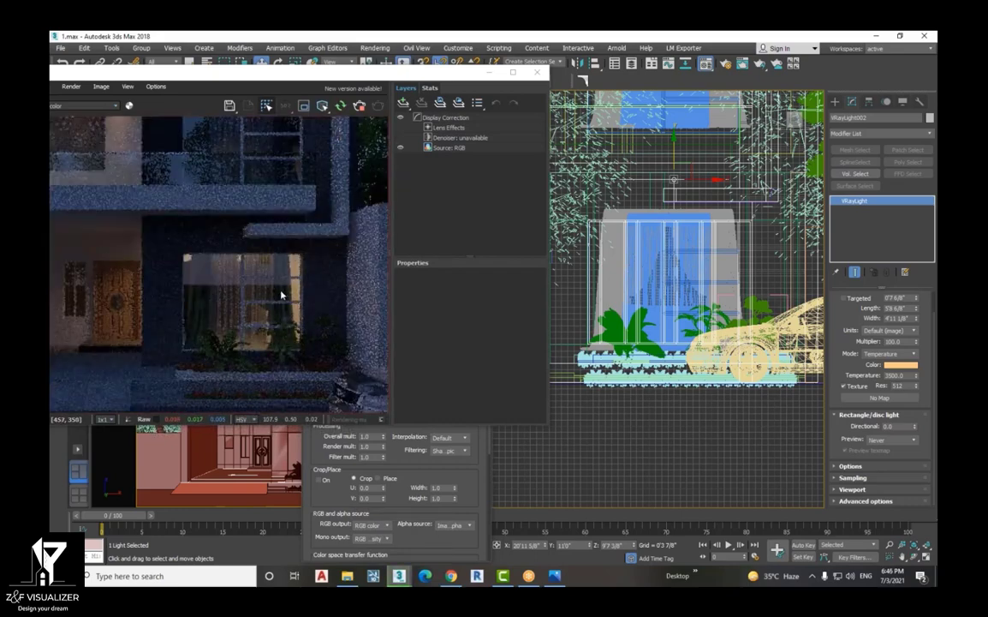
pyautogui.scroll(-1, 269, 322)
pyautogui.scroll(-2, 653, 303)
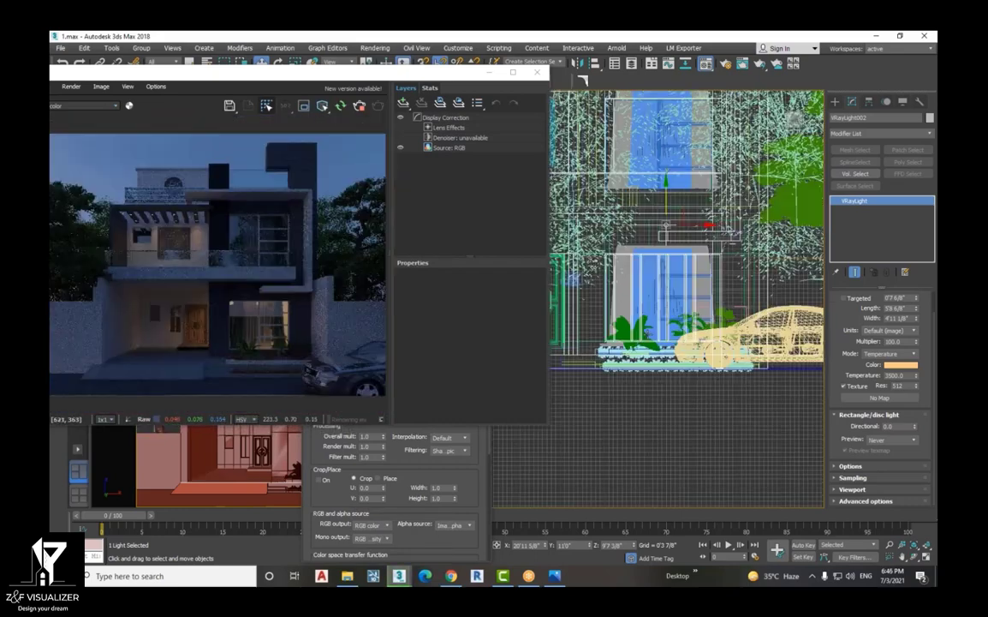
# Clone the plane light upward as one instance above the first-floor window and adjust its height to about 20'10"
pyautogui.scroll(-4, 681, 213)
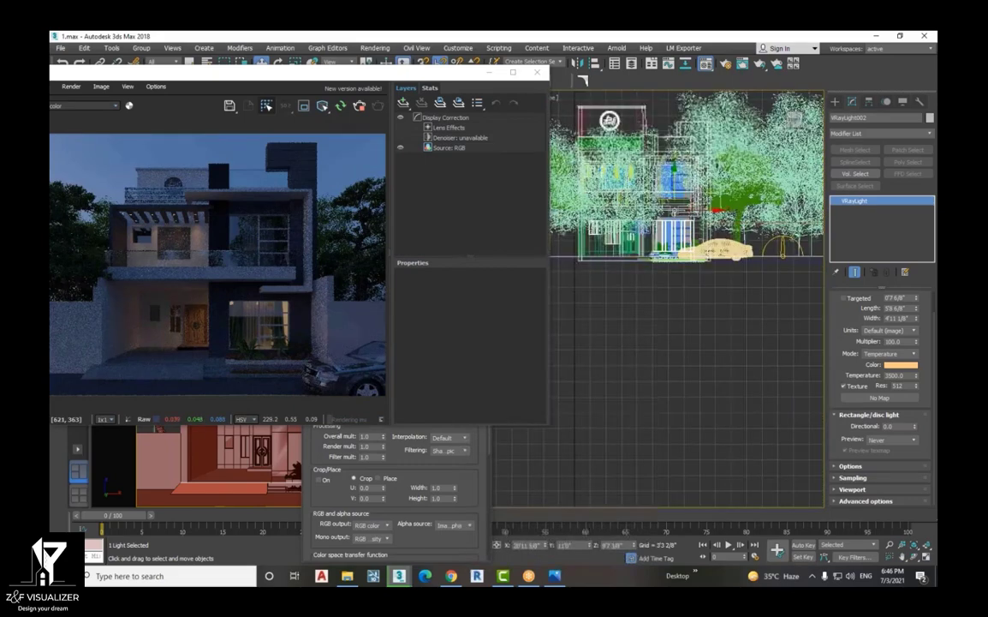
pyautogui.keyDown('shift'); pyautogui.moveTo(673, 196); pyautogui.dragTo(671, 117); pyautogui.keyUp('shift')
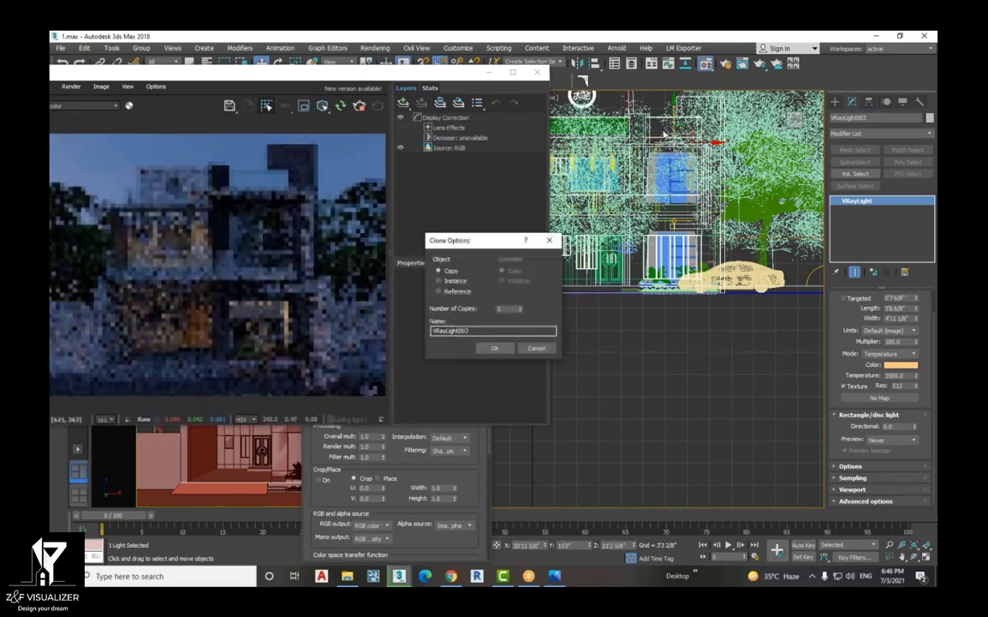
pyautogui.click(447, 281)
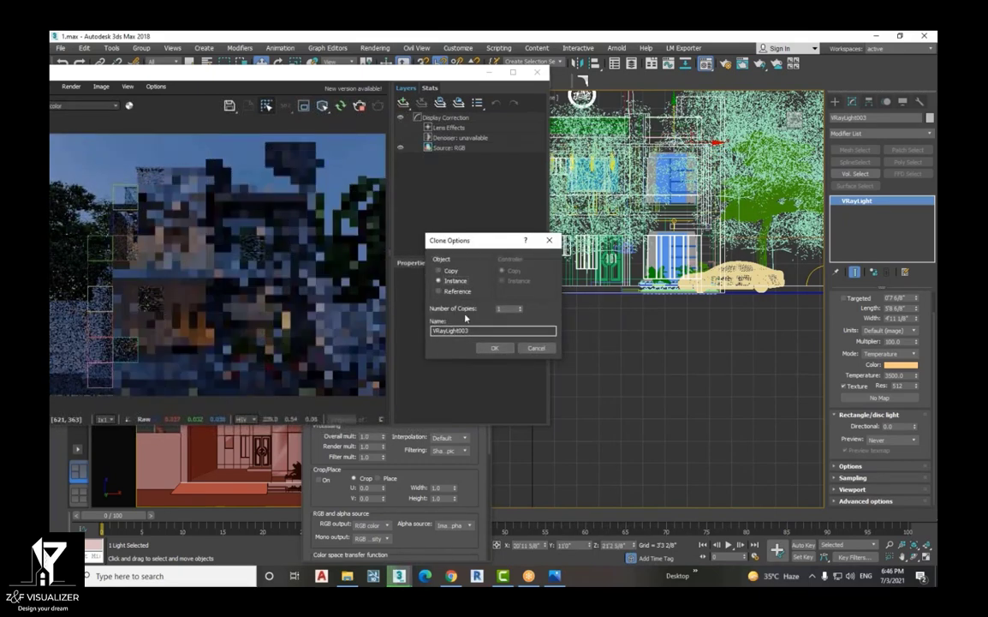
pyautogui.click(496, 348)
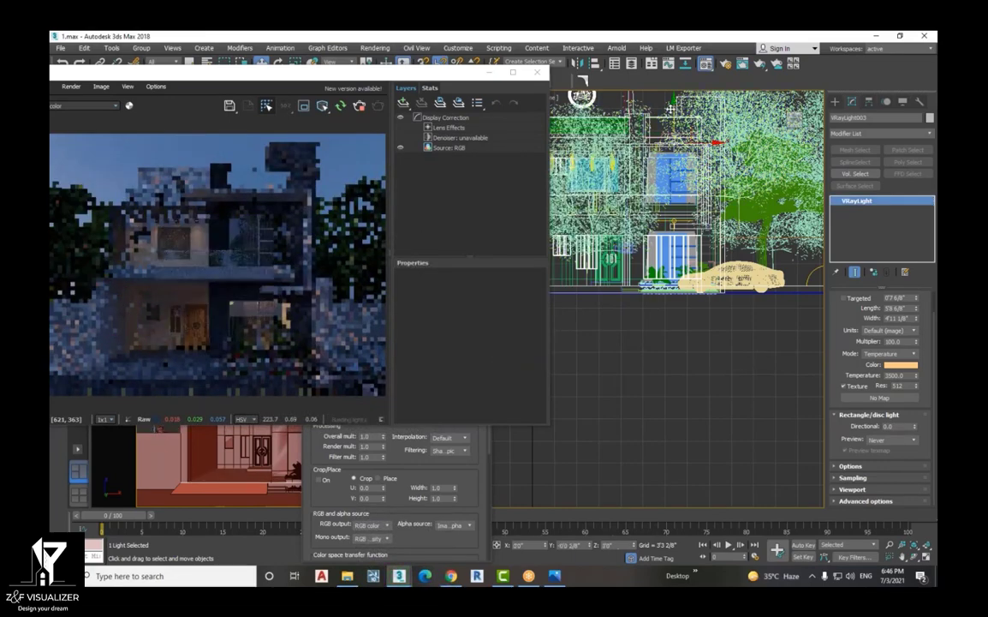
pyautogui.moveTo(670, 109); pyautogui.dragTo(670, 112)
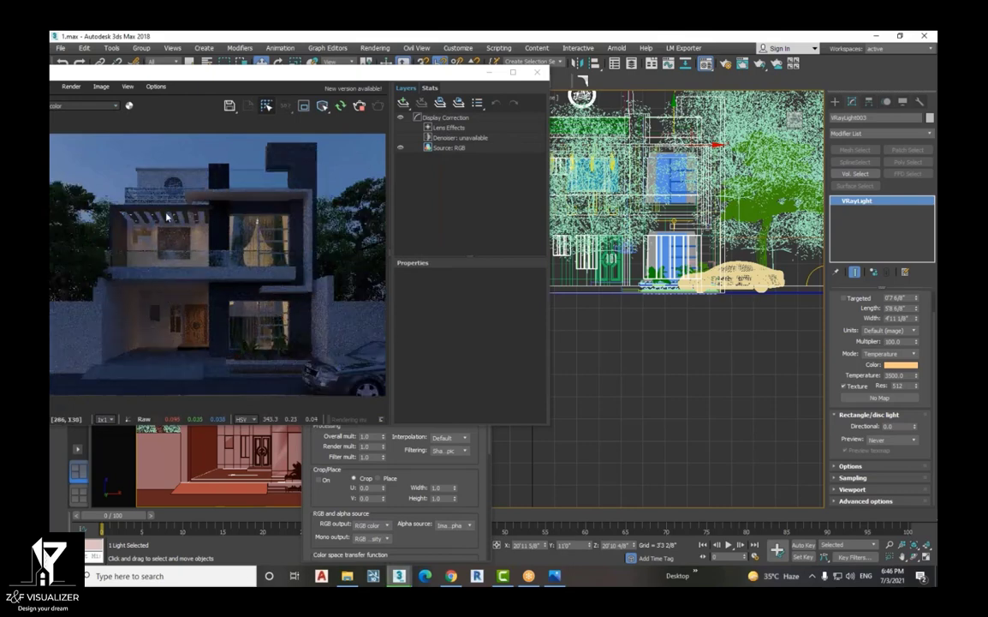
# Examine the render's lit windows, entrance, balcony and the area around the car for lighting quality
pyautogui.scroll(5, 146, 218)
pyautogui.scroll(-7, 220, 245)
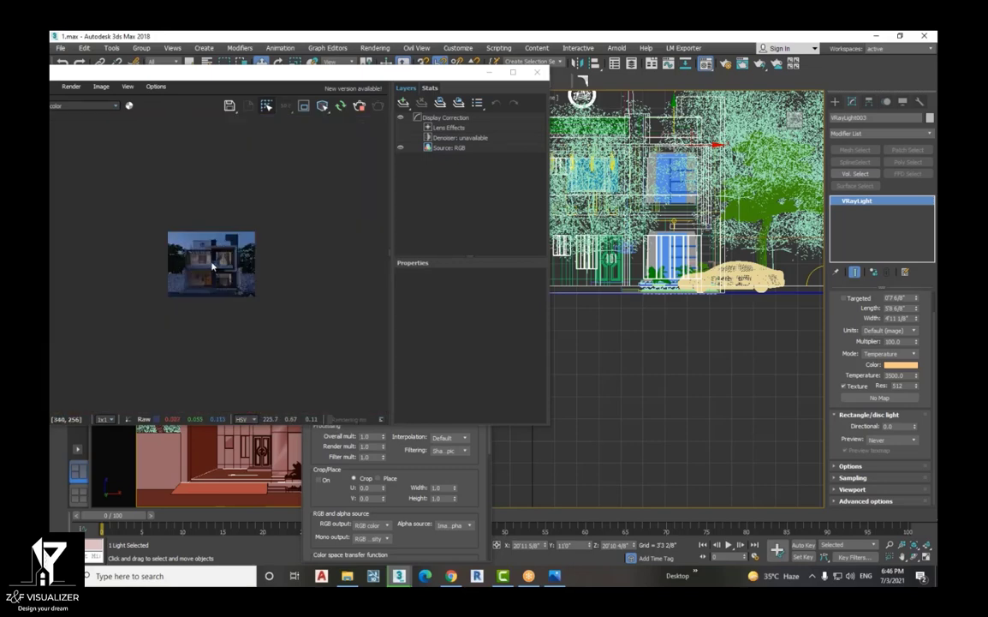
pyautogui.scroll(6, 203, 294)
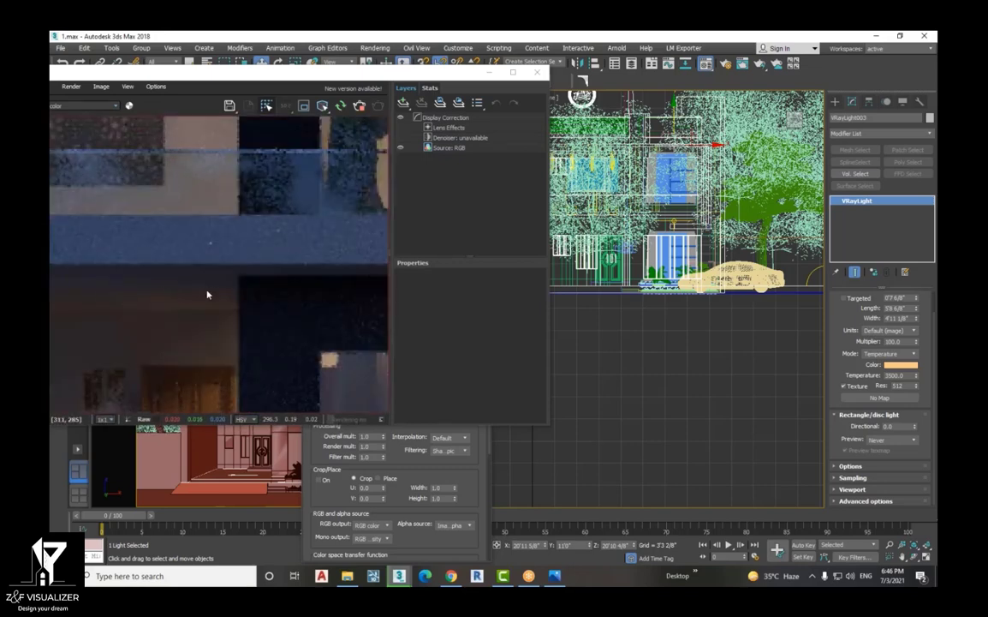
pyautogui.scroll(-5, 207, 294)
pyautogui.scroll(3, 221, 341)
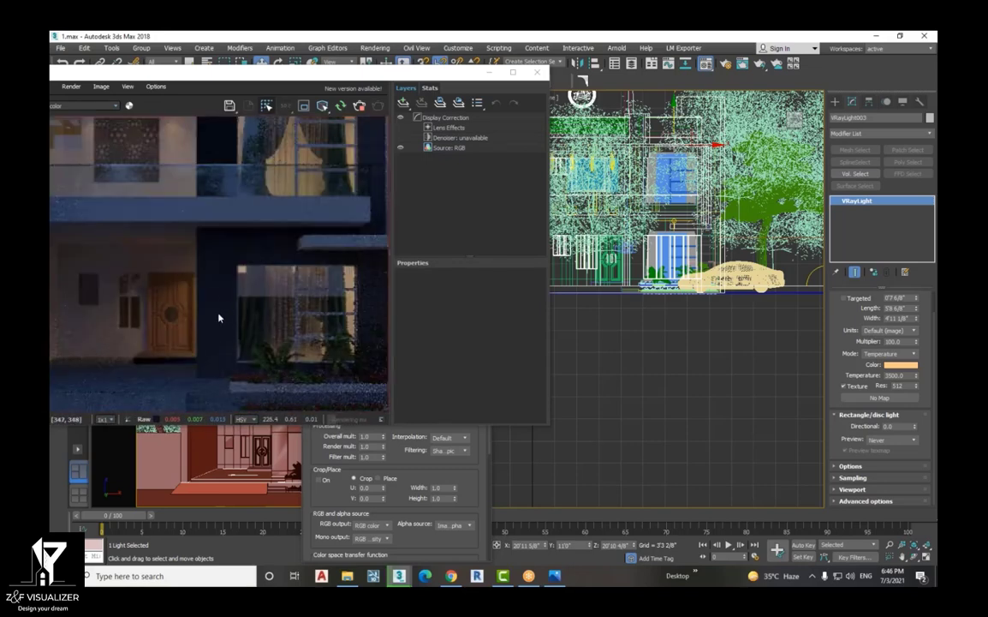
pyautogui.scroll(-3, 217, 308)
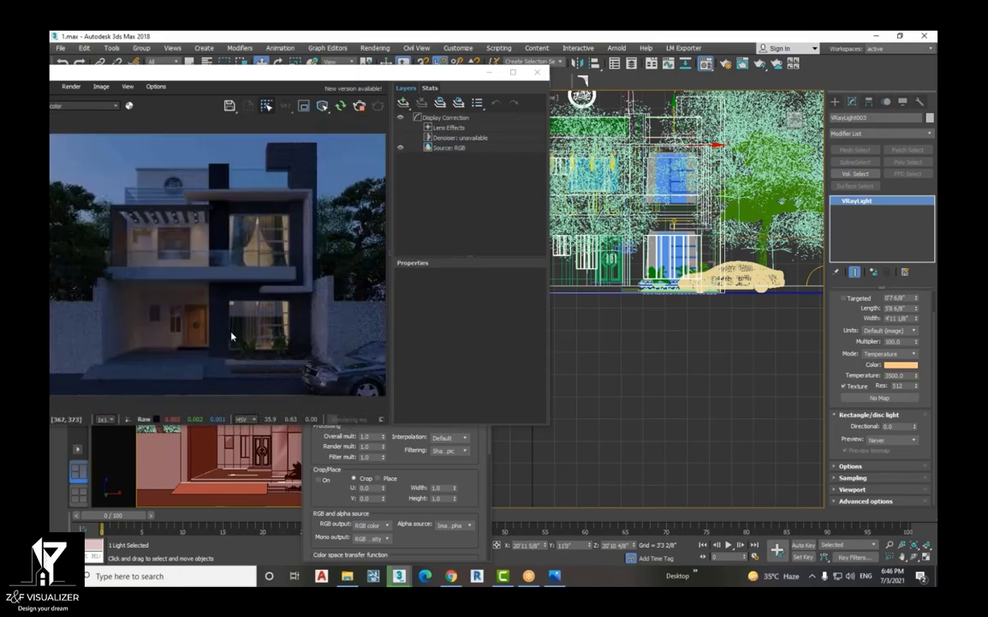
pyautogui.scroll(5, 368, 379)
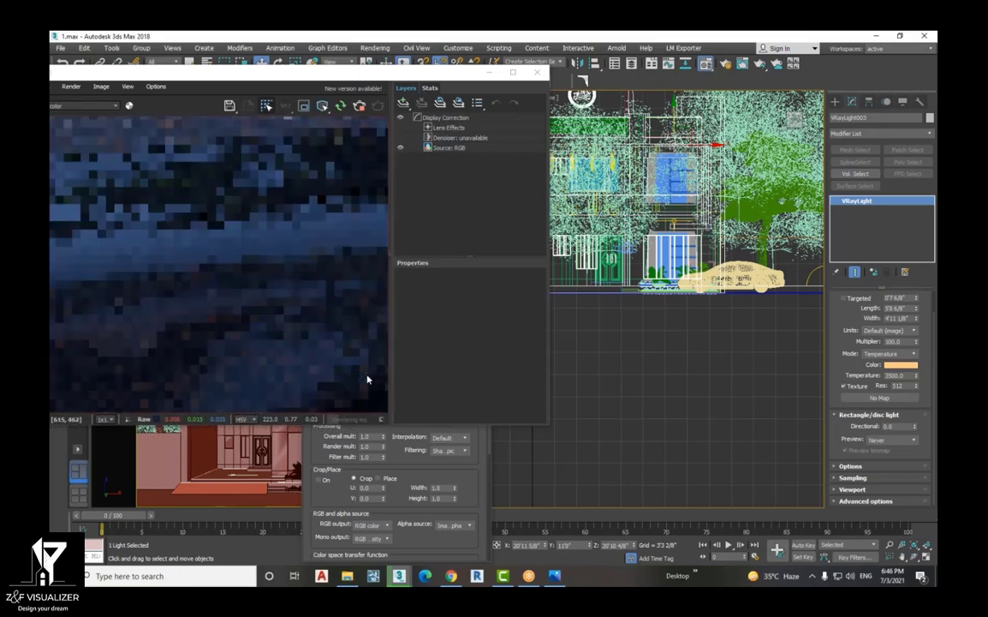
pyautogui.scroll(-5, 274, 287)
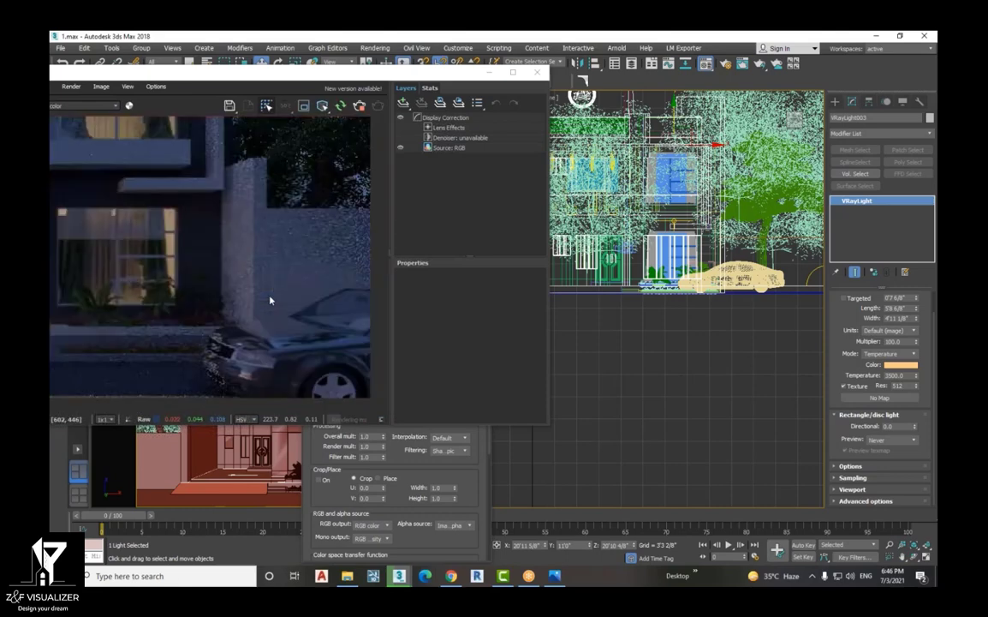
# Sample the car's material into the spare grey Material Editor slot and look through its list of sub-materials
pyautogui.scroll(4, 311, 348)
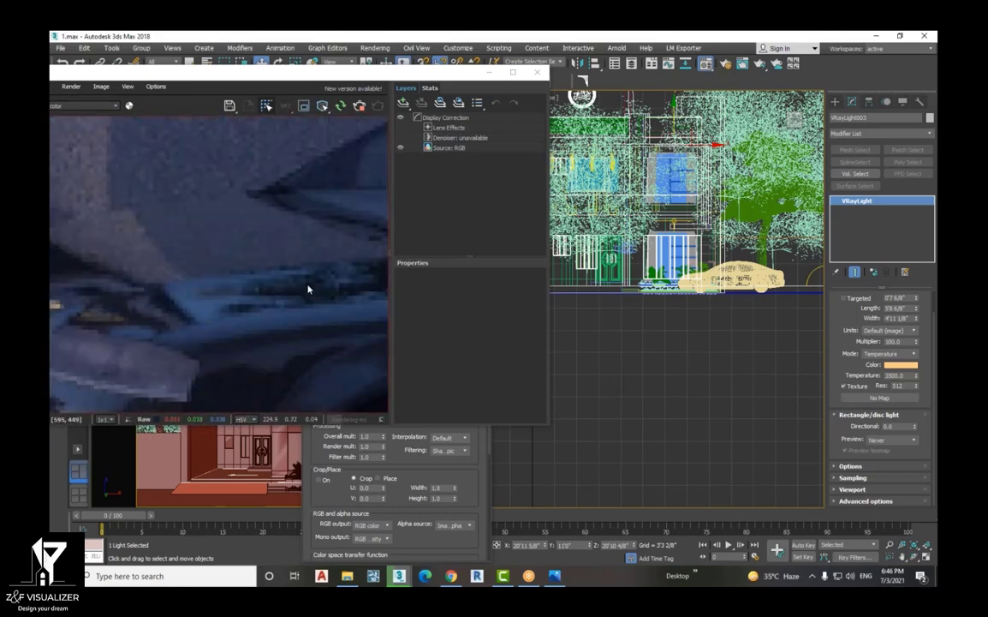
pyautogui.scroll(-2, 305, 287)
pyautogui.scroll(-2, 301, 284)
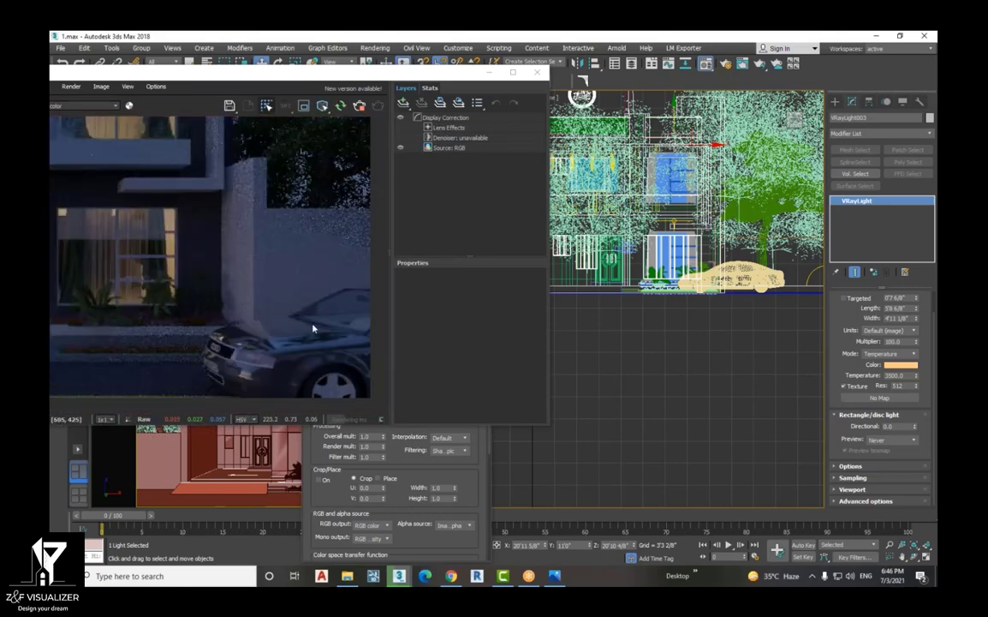
pyautogui.click(417, 459)
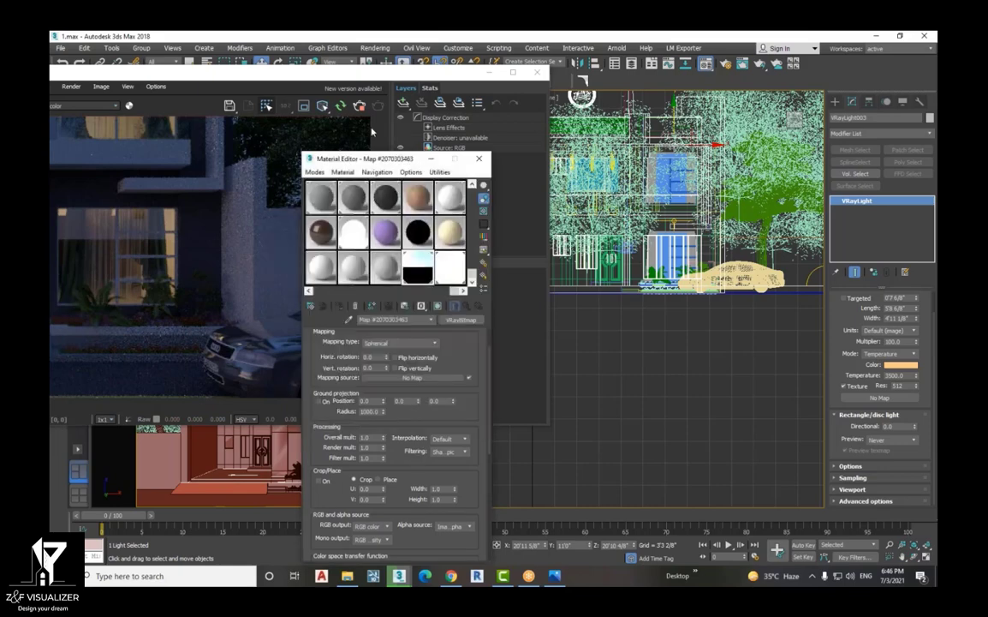
pyautogui.click(378, 274)
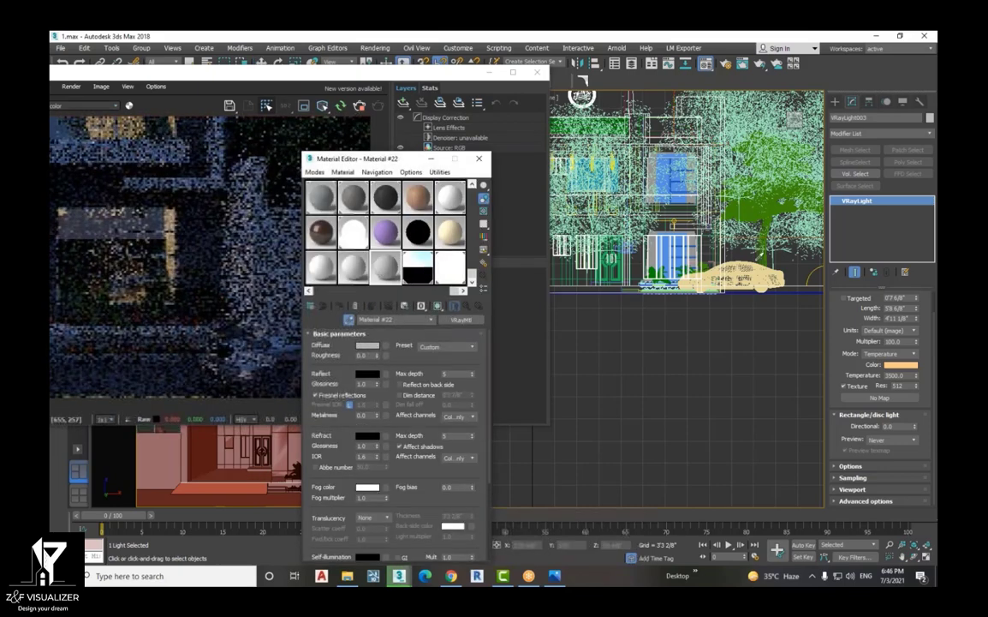
pyautogui.click(733, 277)
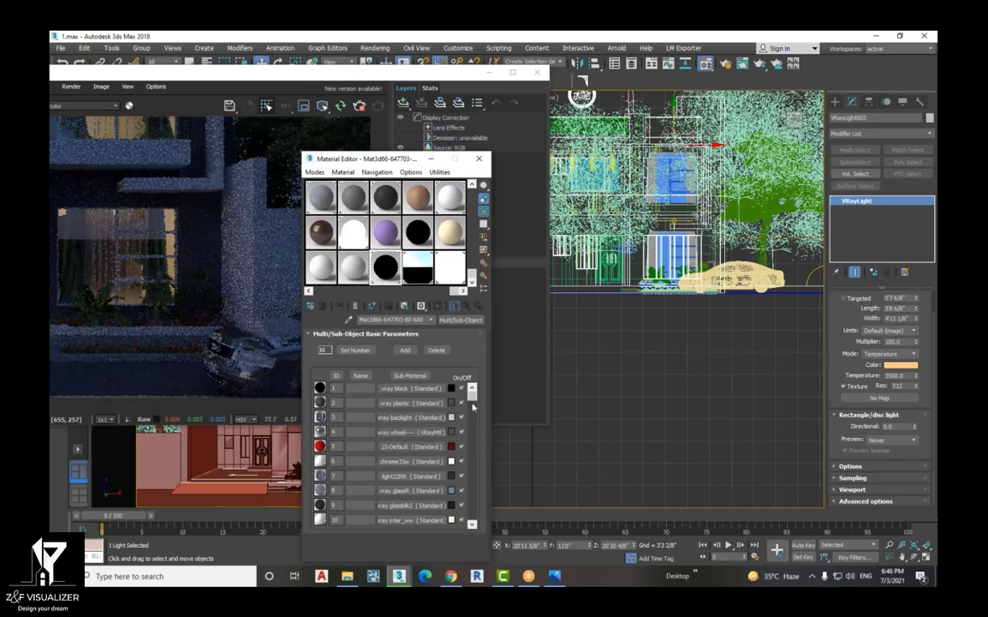
pyautogui.scroll(-3, 472, 400)
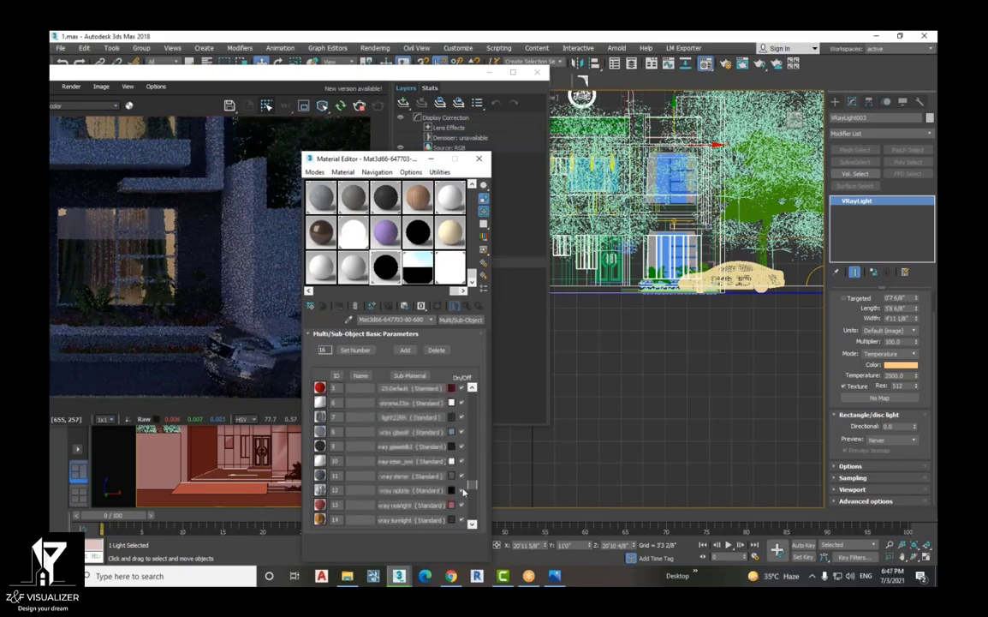
pyautogui.scroll(3, 477, 433)
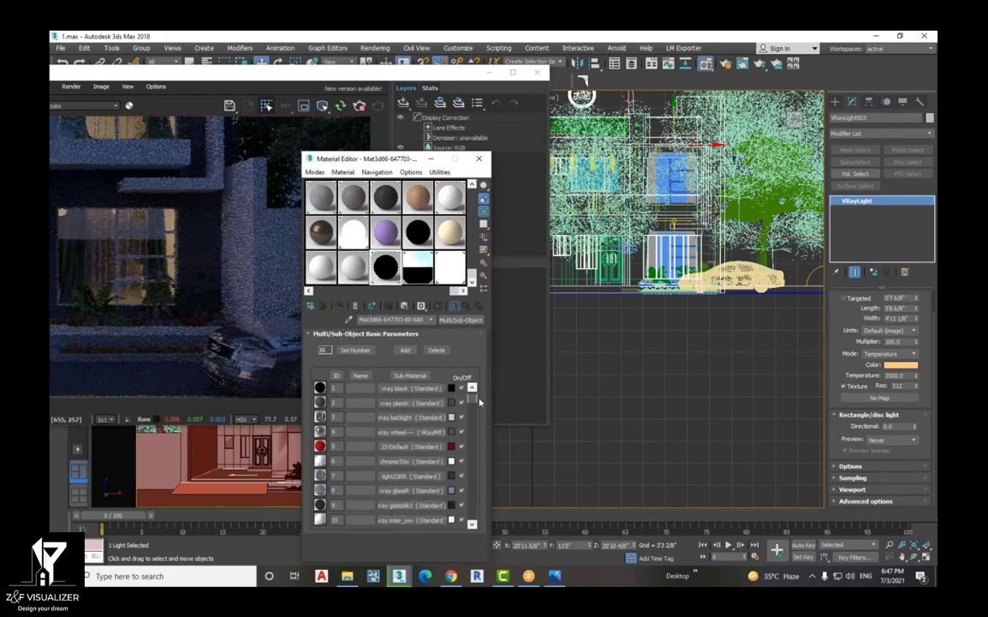
# Select the car proxy, display it shaded and add an Edit Poly modifier to it
pyautogui.scroll(2, 710, 301)
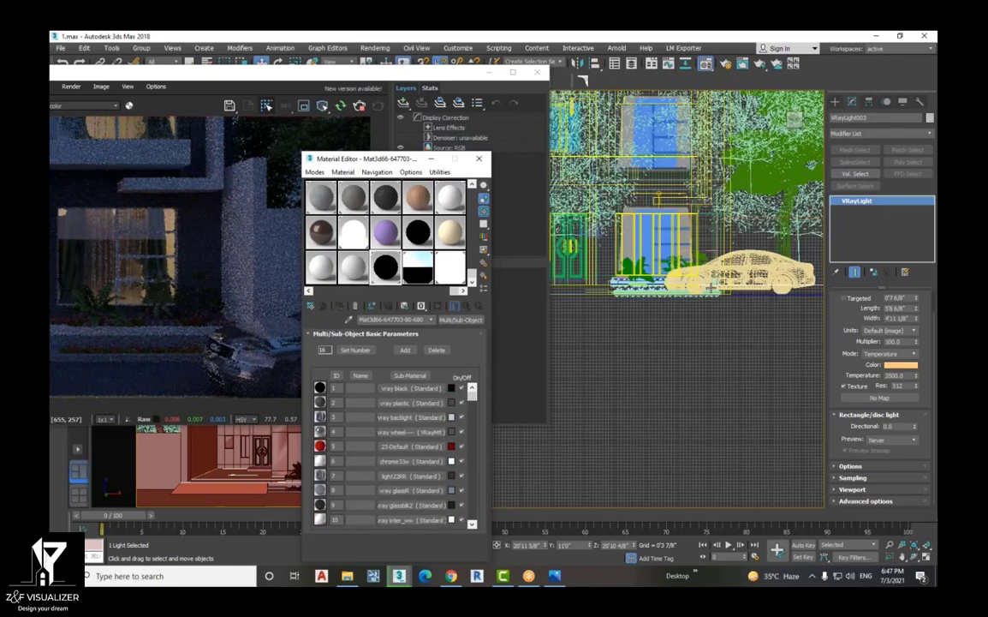
pyautogui.scroll(4, 711, 288)
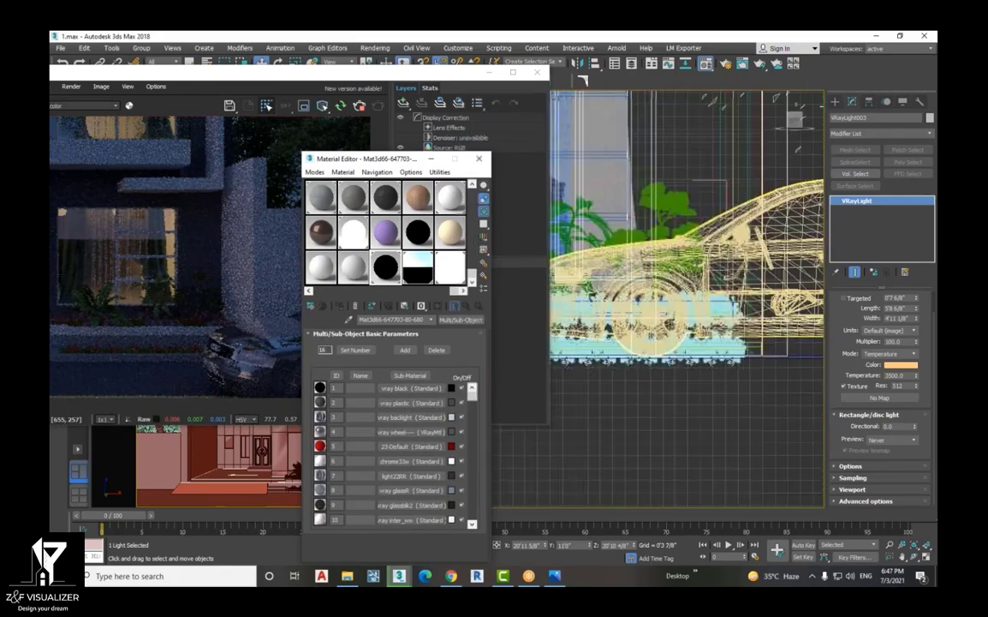
pyautogui.click(711, 288)
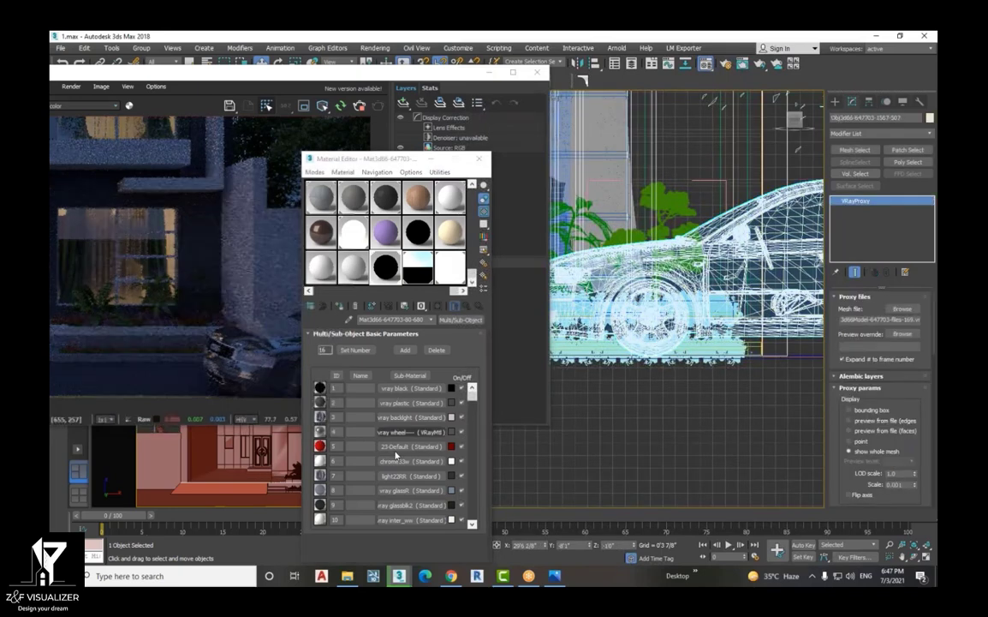
pyautogui.click(915, 558)
pyautogui.moveTo(666, 349); pyautogui.dragTo(718, 374)
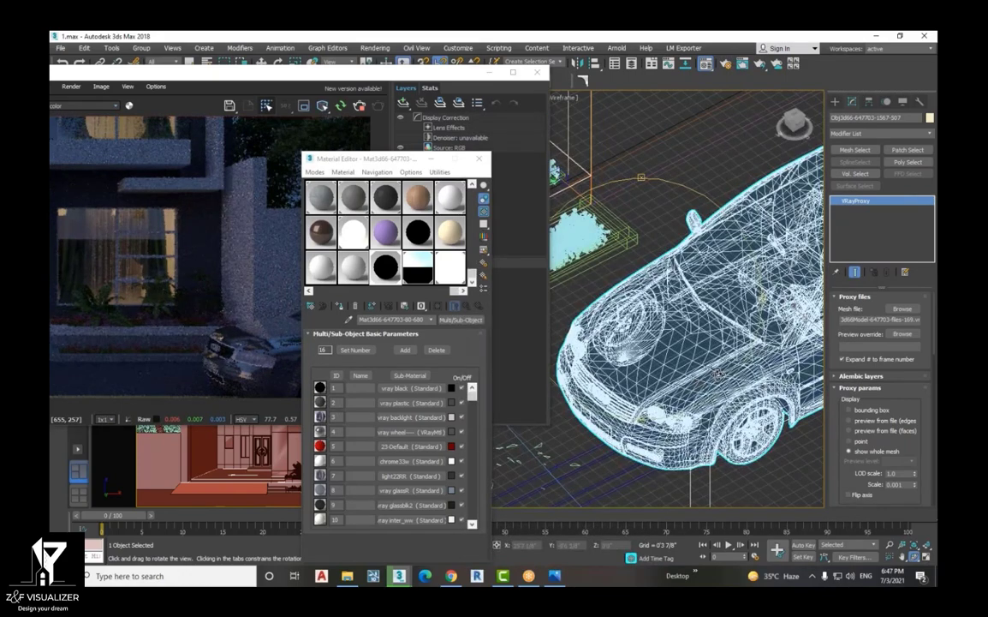
pyautogui.scroll(3, 712, 376)
pyautogui.press('F3')
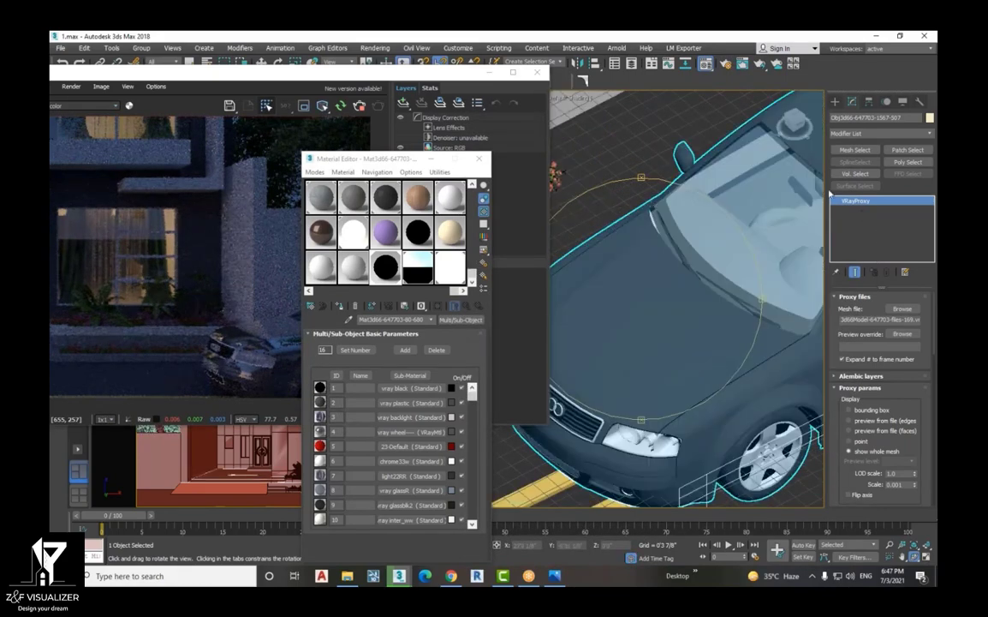
pyautogui.click(844, 134)
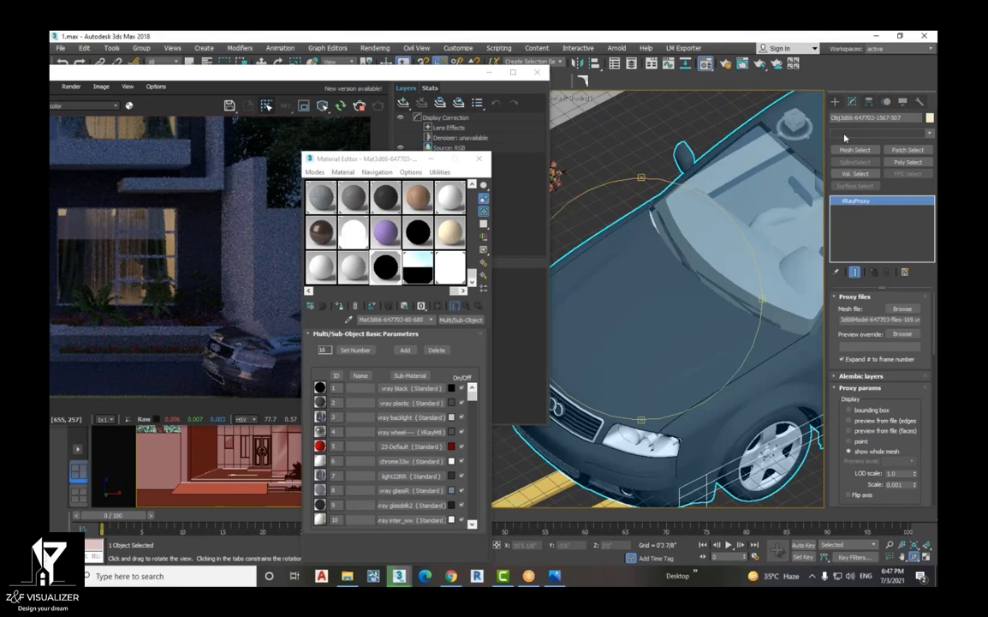
pyautogui.press('e')
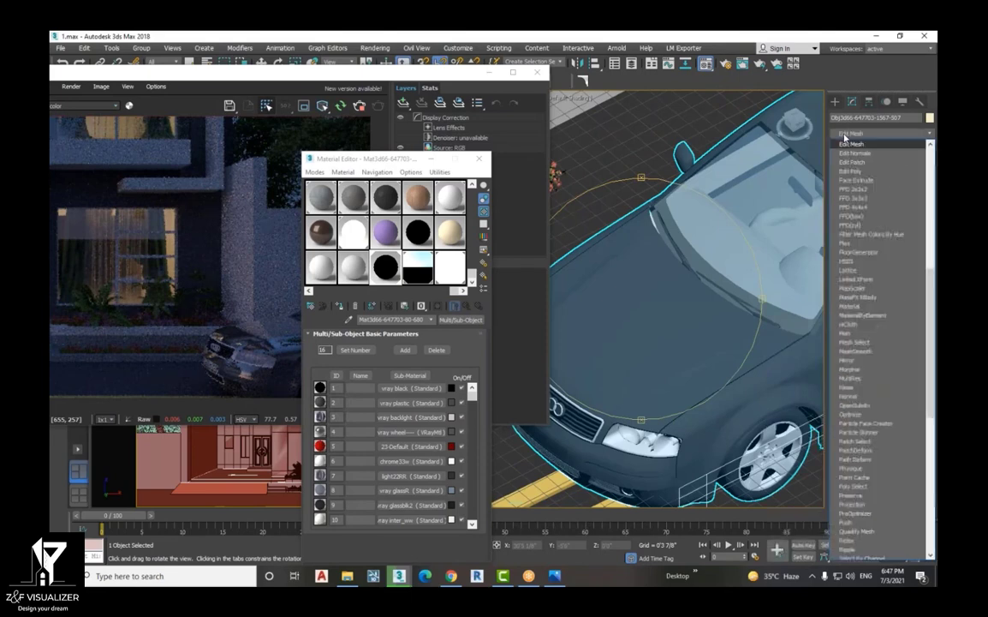
pyautogui.click(863, 172)
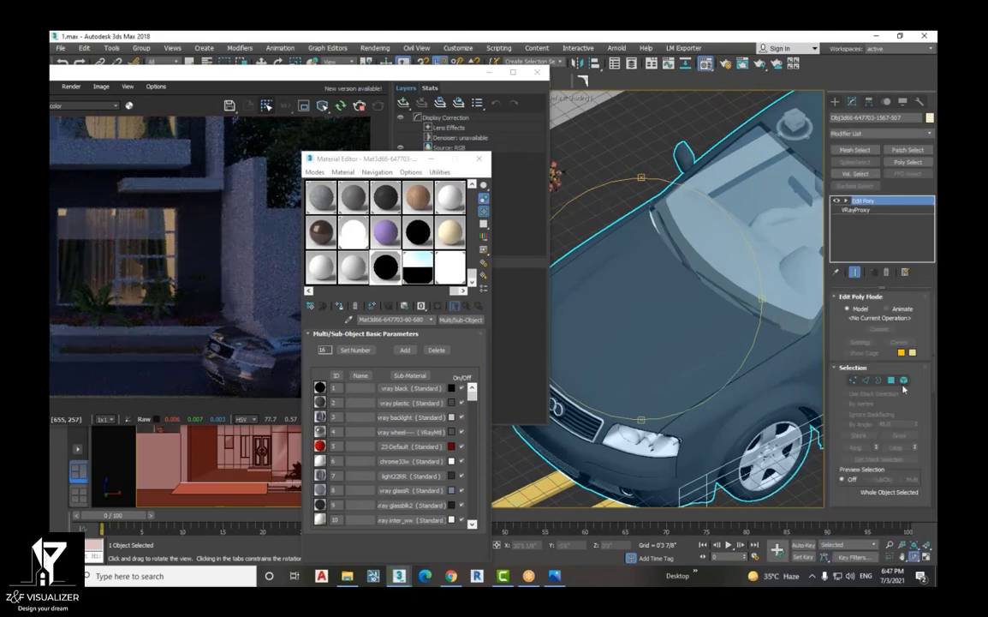
# Select the car's hood element, check its material ID and open the matching vray wheel sub-material with ID 4
pyautogui.click(718, 369)
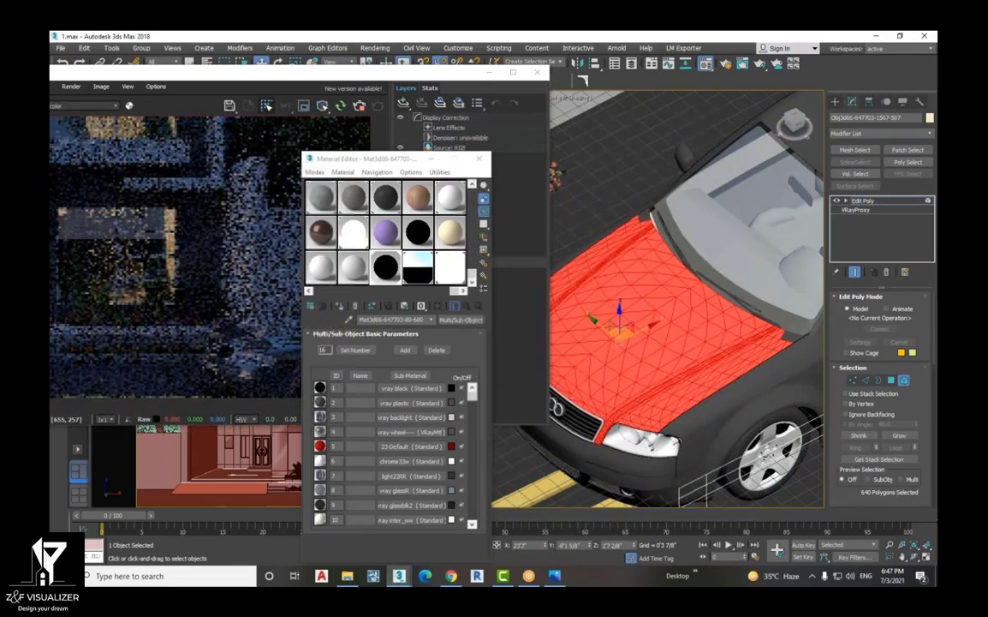
pyautogui.scroll(-3, 934, 367)
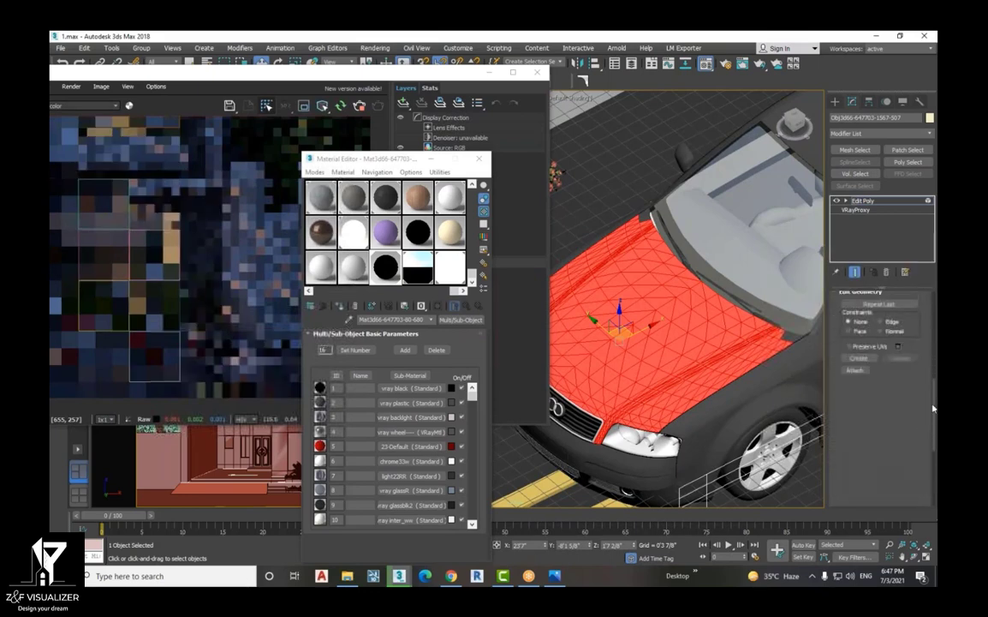
pyautogui.scroll(-5, 934, 367)
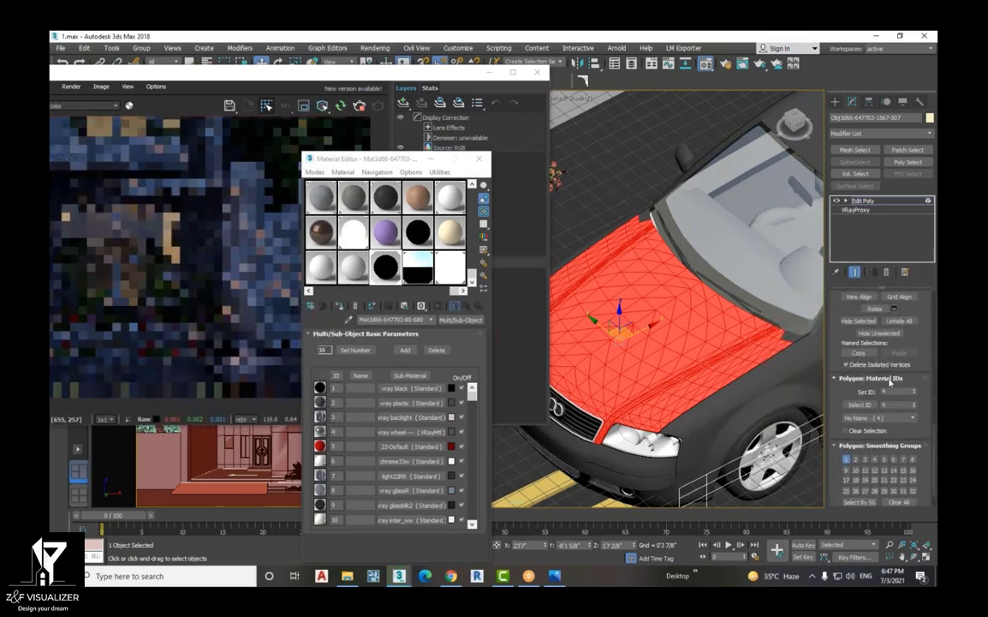
pyautogui.click(410, 432)
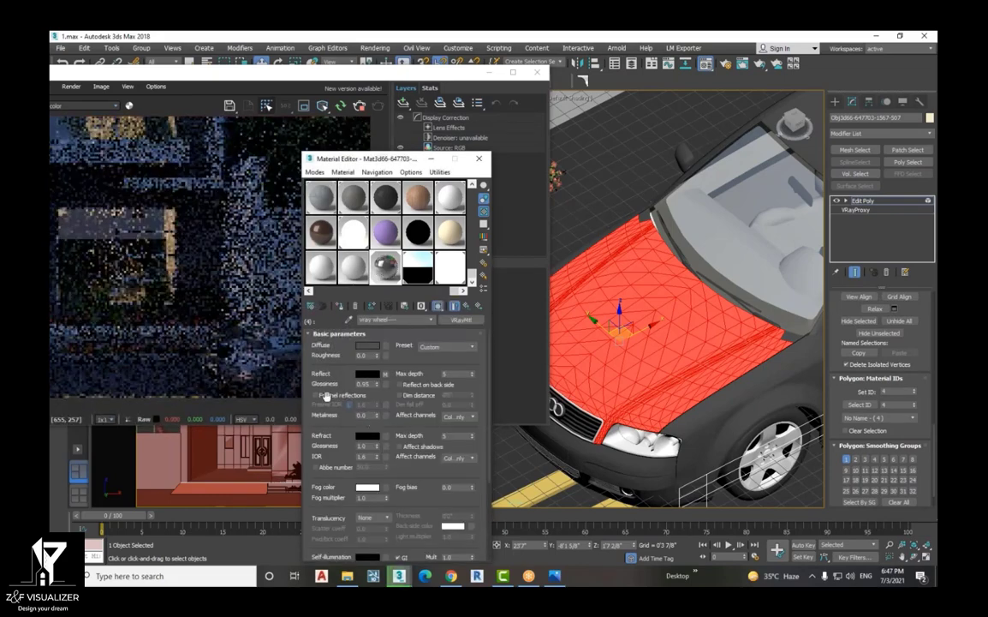
# Try a reflection glossiness of 0.45 on the car body material and check the car in the render
pyautogui.moveTo(377, 158); pyautogui.dragTo(510, 164)
pyautogui.doubleClick(496, 389)
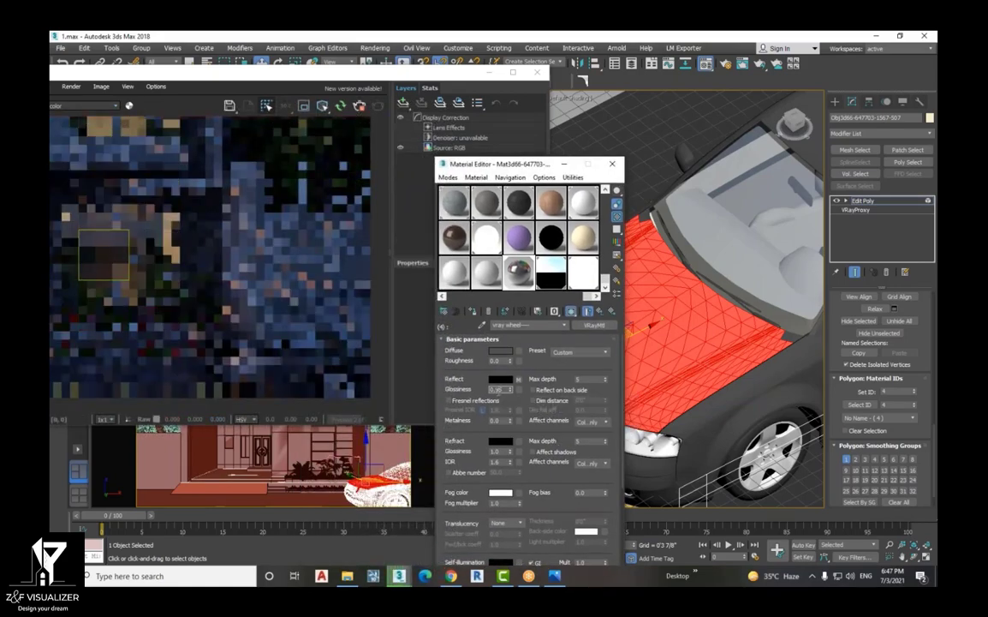
pyautogui.write('0.45')
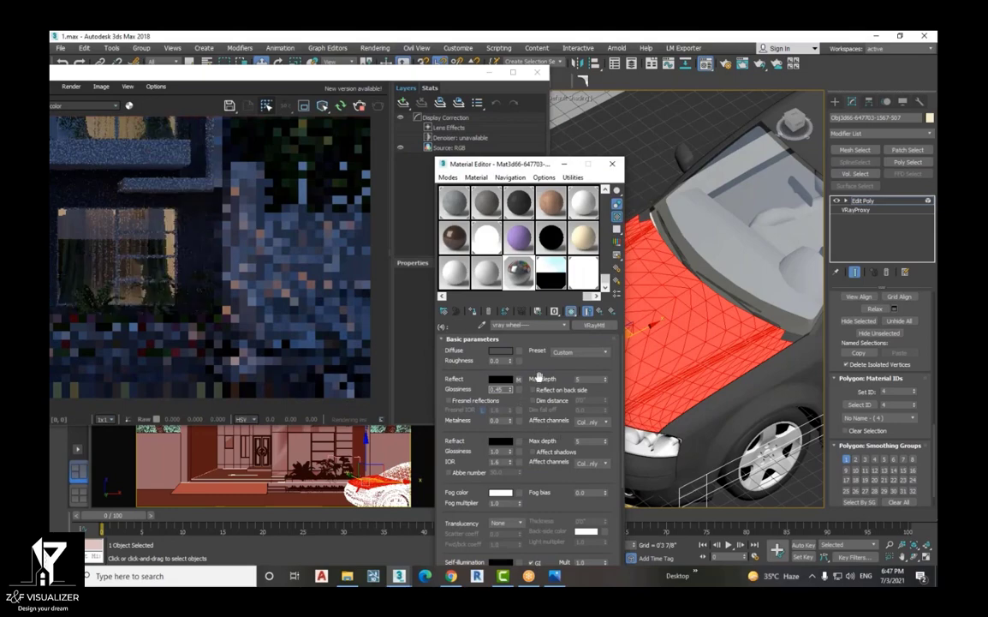
pyautogui.press('Return')
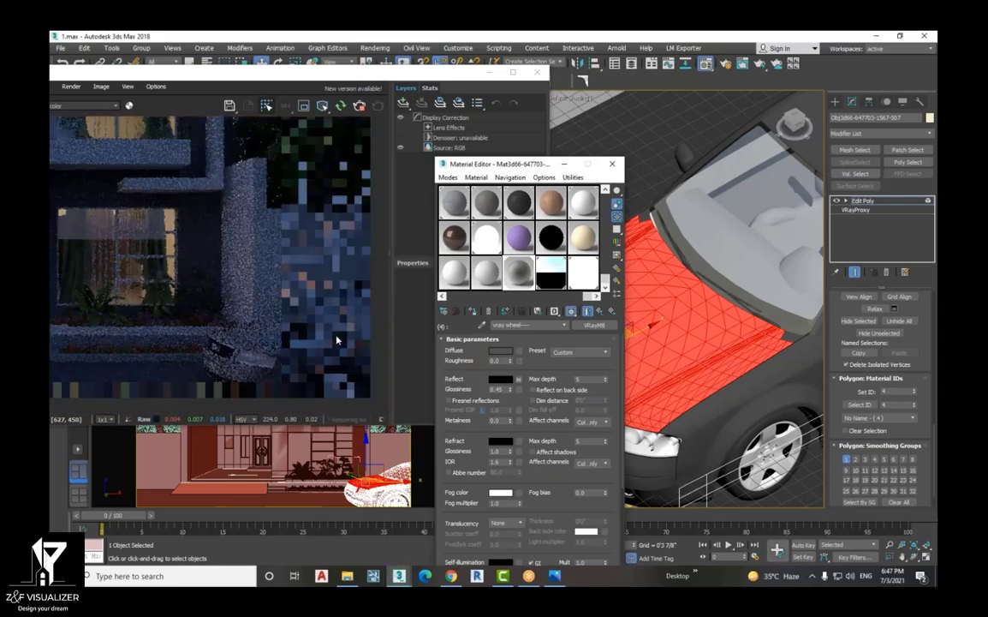
pyautogui.scroll(1, 337, 359)
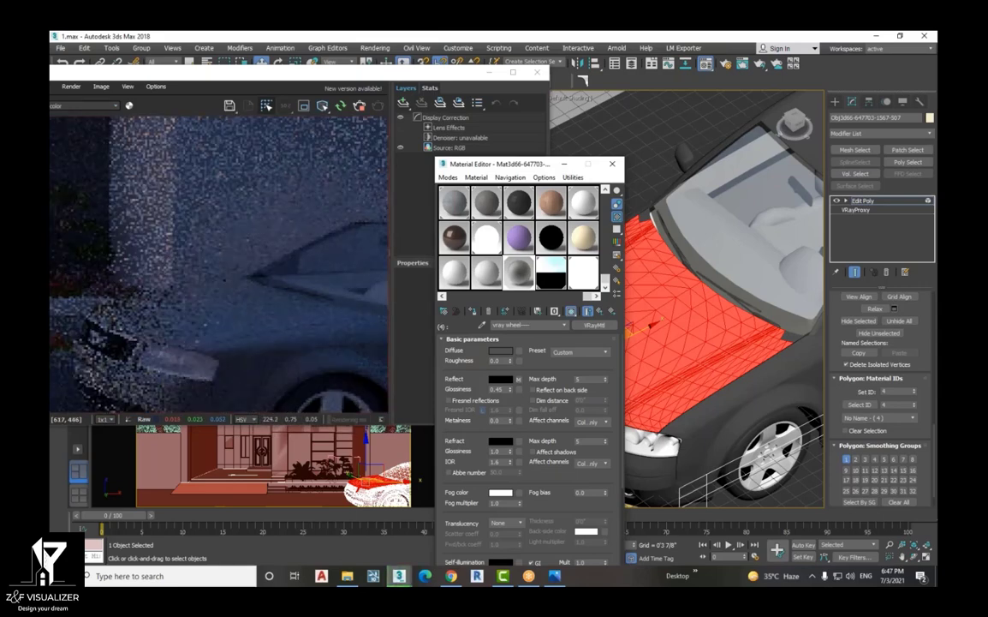
# Try a reflection glossiness of 0.75 on the car body material and check the car in the render
pyautogui.doubleClick(497, 390)
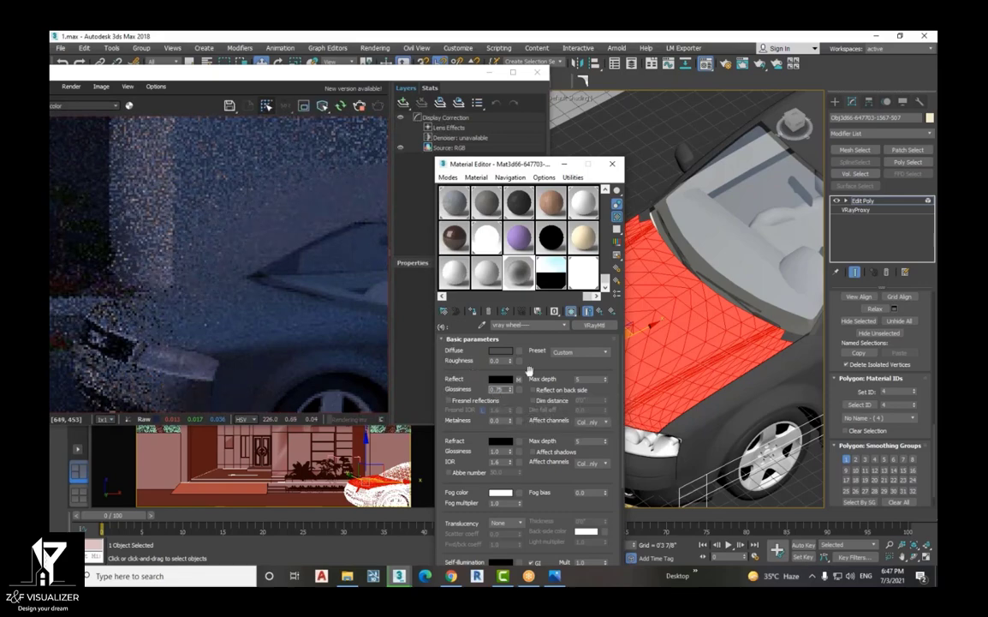
pyautogui.write('75')
pyautogui.press('Return')
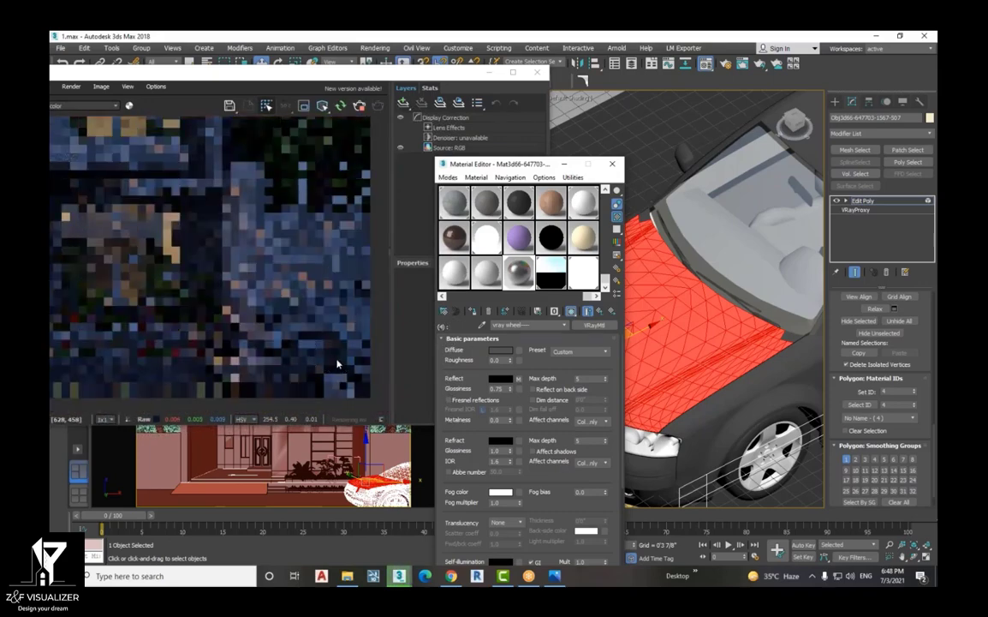
pyautogui.scroll(1, 339, 368)
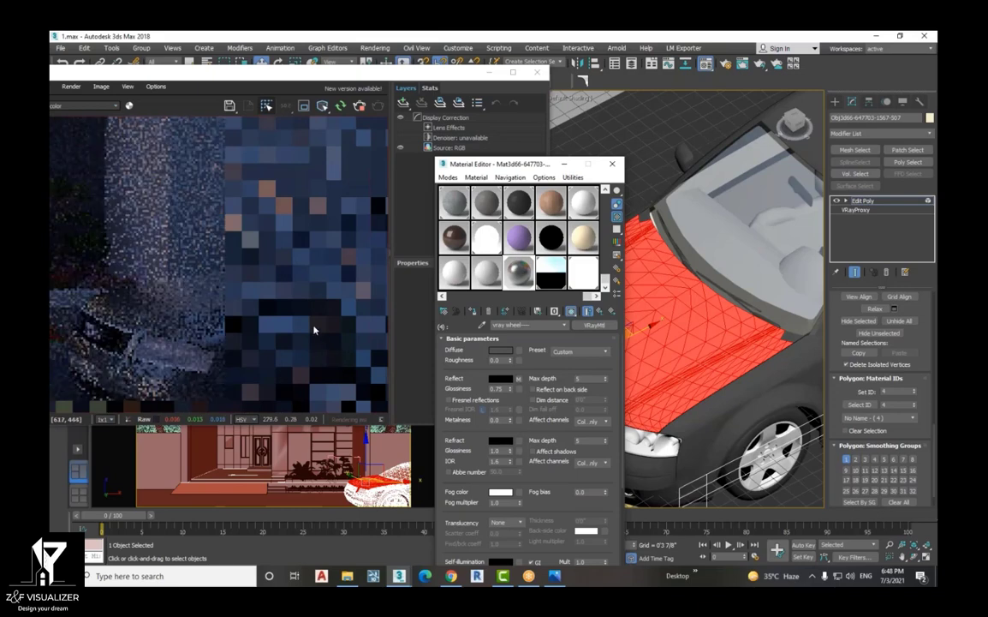
pyautogui.scroll(-1, 311, 349)
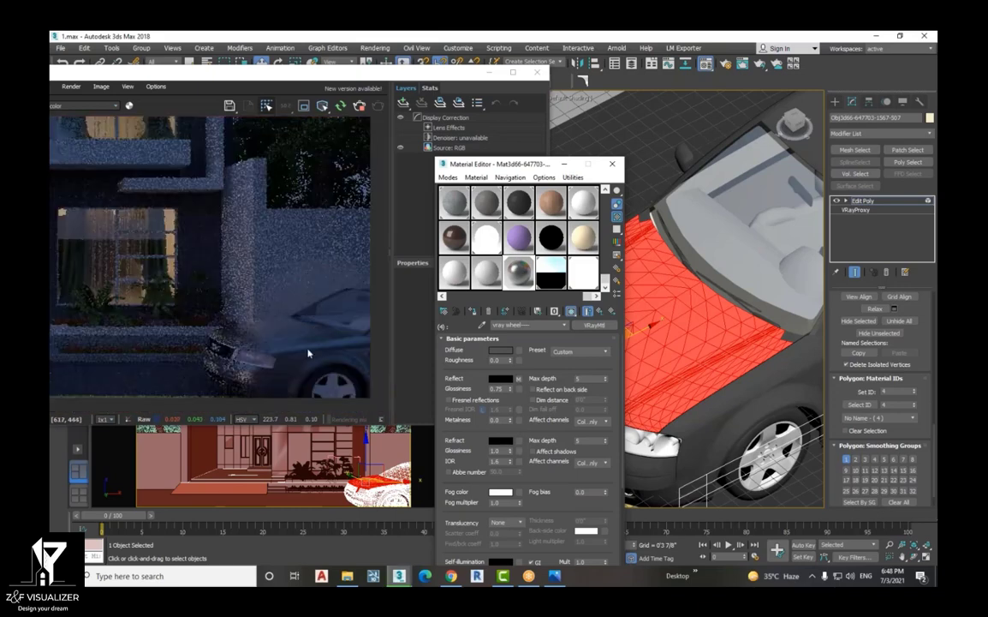
# Set the car body material's reflection glossiness to 0.85 and examine the car, ground-floor window and whole facade in the render
pyautogui.scroll(1, 301, 360)
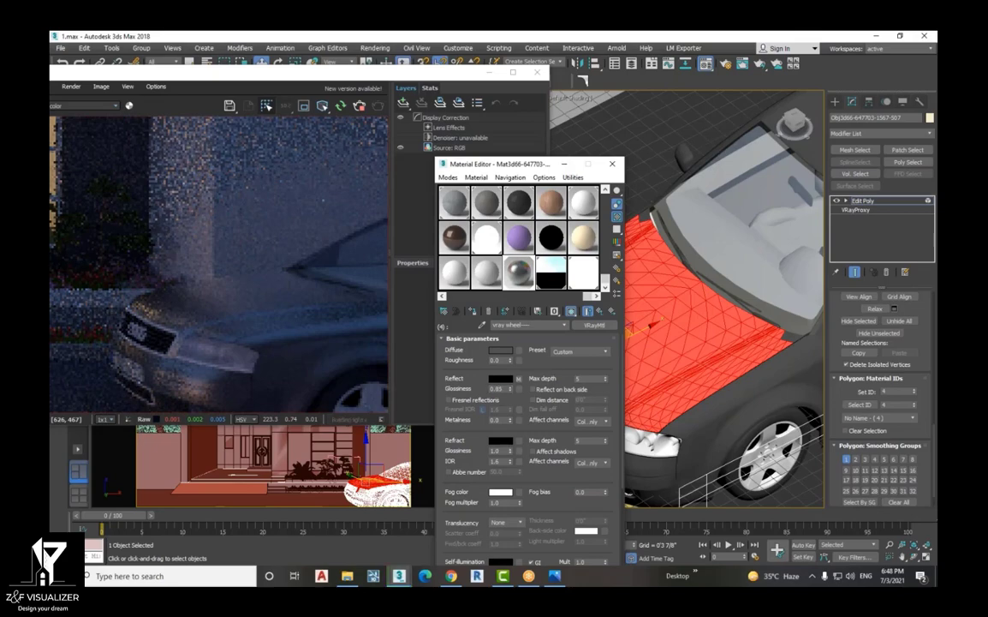
pyautogui.scroll(-1, 315, 335)
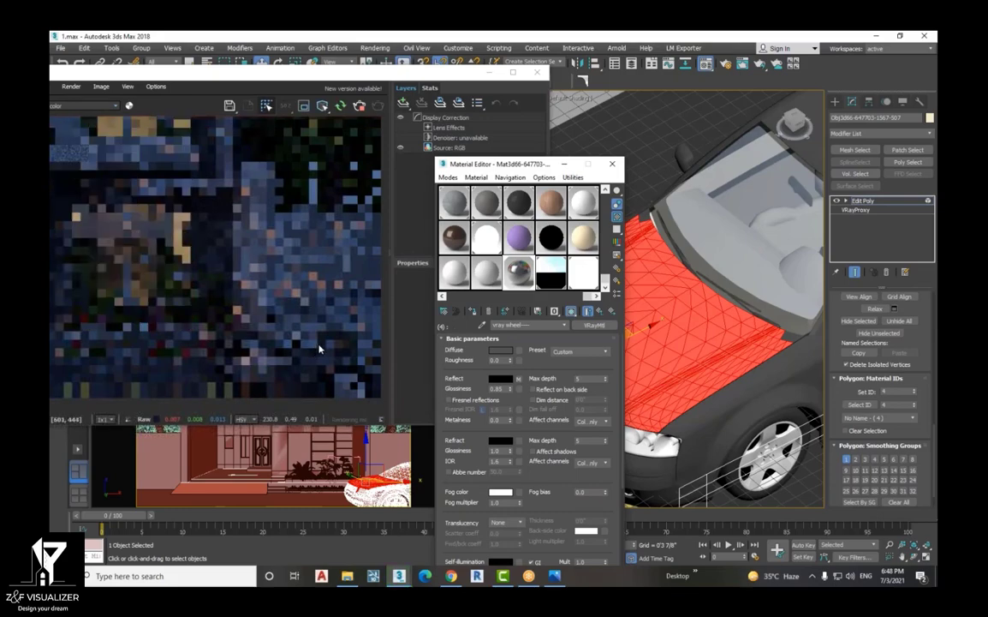
pyautogui.scroll(-1, 319, 349)
pyautogui.scroll(2, 375, 391)
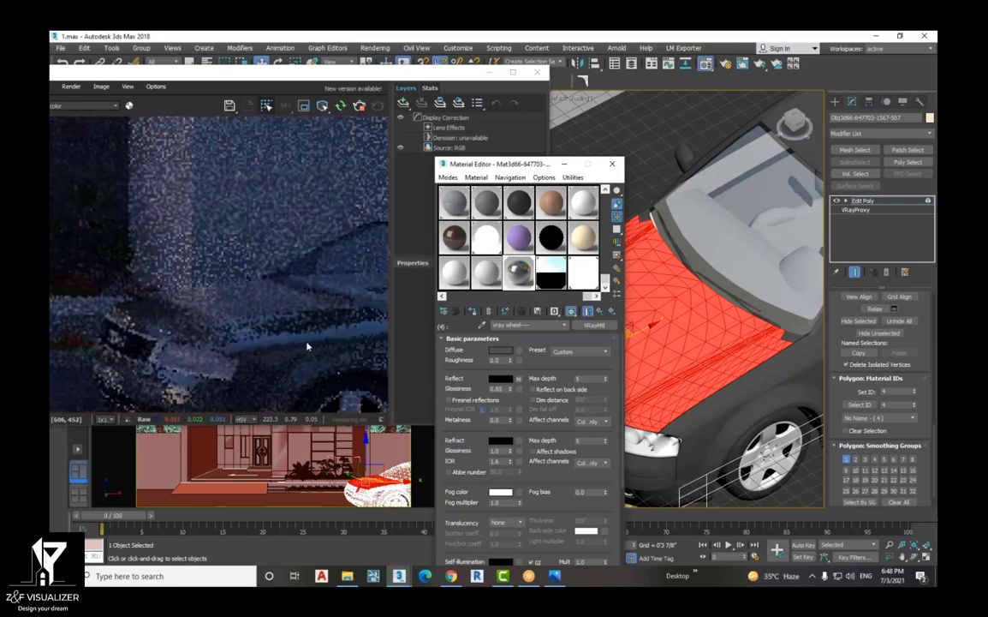
pyautogui.scroll(-3, 306, 338)
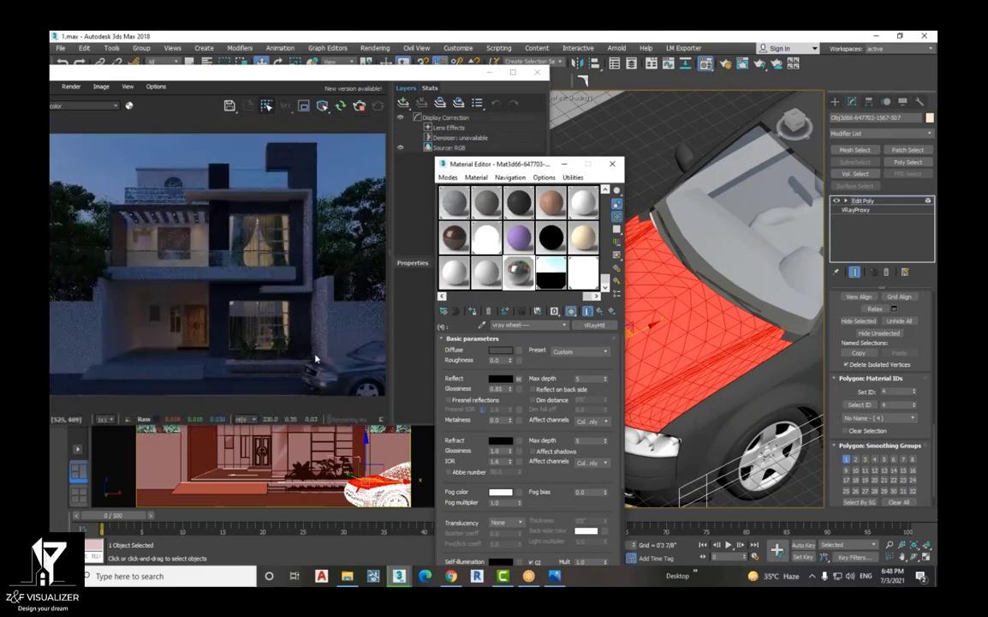
pyautogui.scroll(3, 330, 368)
pyautogui.scroll(-1, 334, 373)
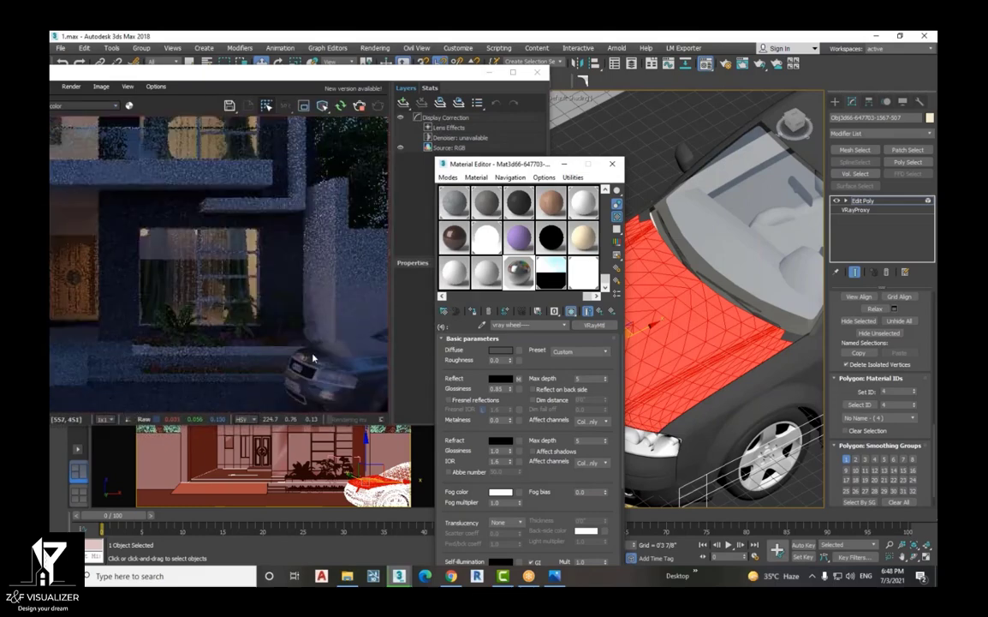
pyautogui.scroll(2, 122, 261)
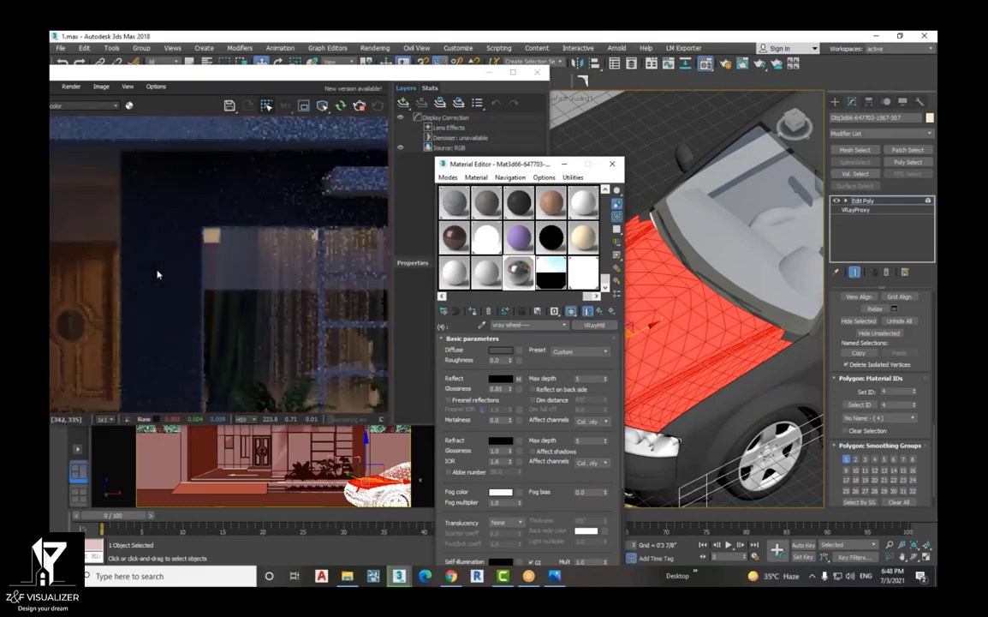
pyautogui.scroll(-2, 159, 273)
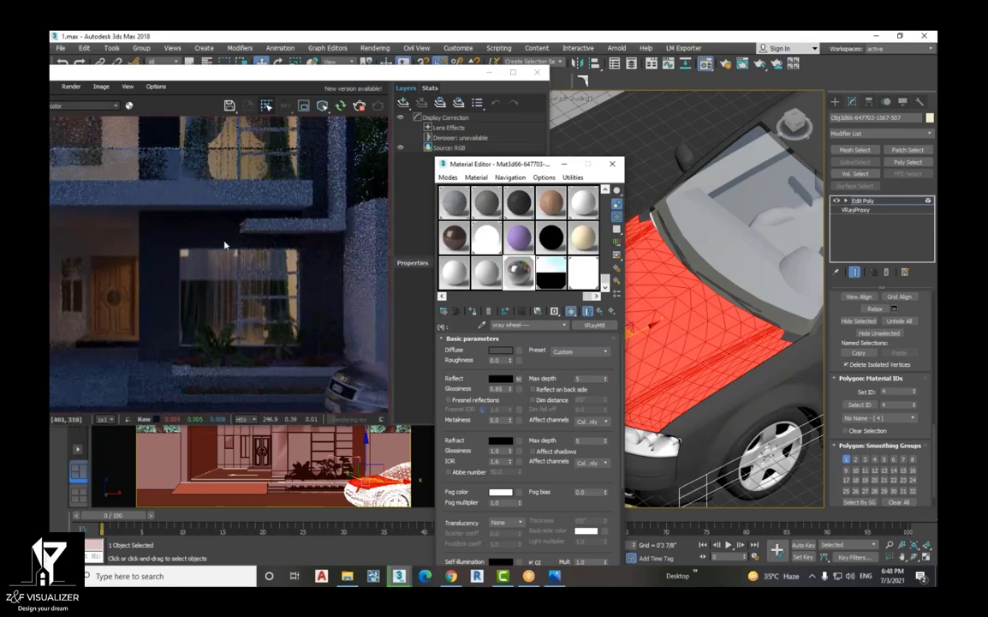
pyautogui.scroll(-3, 205, 236)
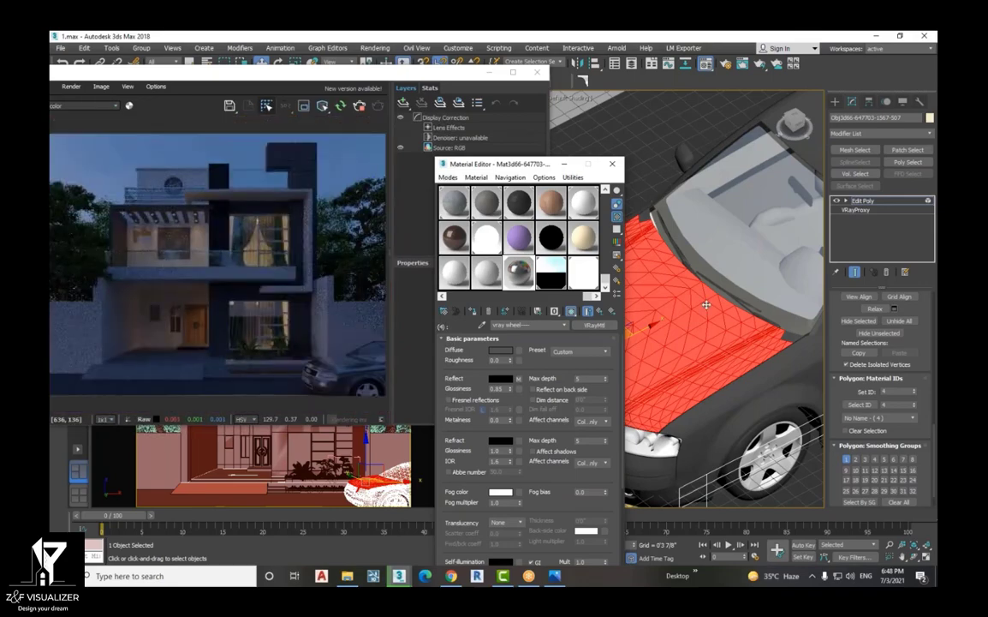
# Leave element editing on the car's Edit Poly modifier
pyautogui.scroll(-3, 706, 304)
pyautogui.scroll(-2, 775, 343)
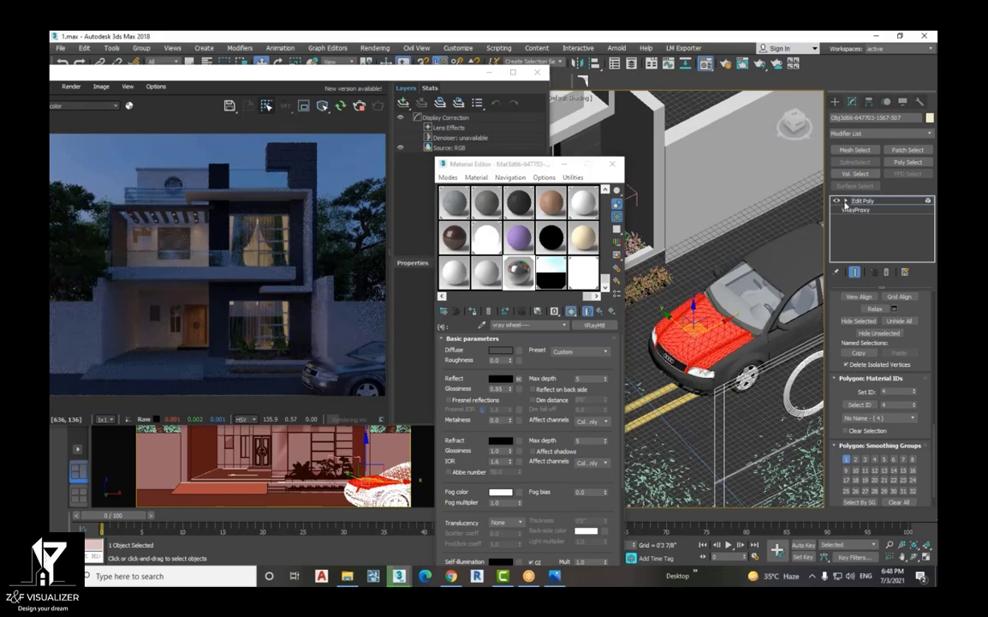
pyautogui.click(846, 202)
pyautogui.click(865, 245)
pyautogui.click(846, 201)
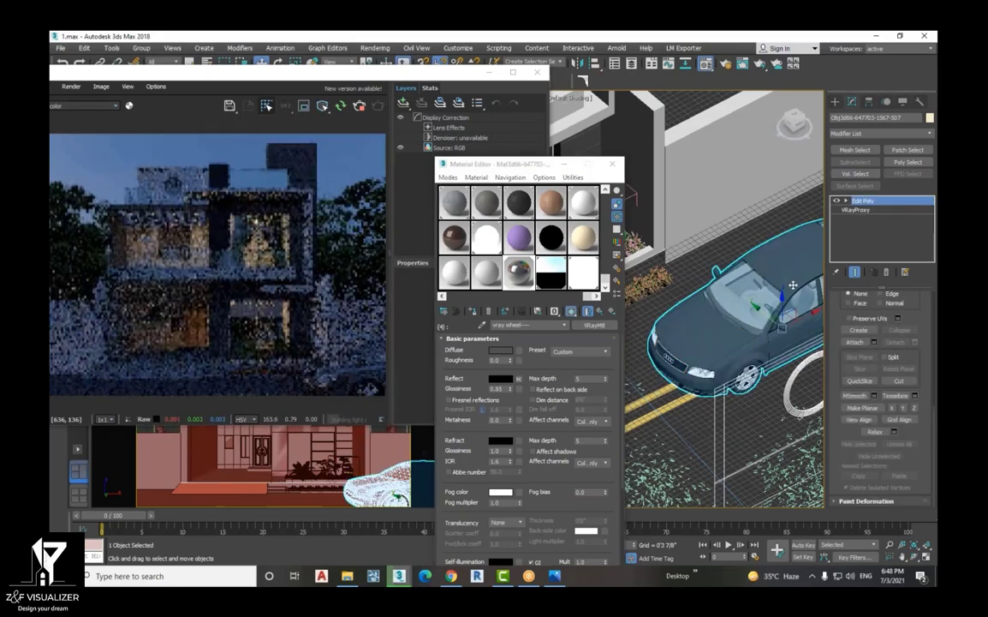
# Move the Material Editor clear of the viewport and select the light group in the pergola above the first-floor balcony
pyautogui.scroll(-3, 793, 285)
pyautogui.scroll(-4, 745, 296)
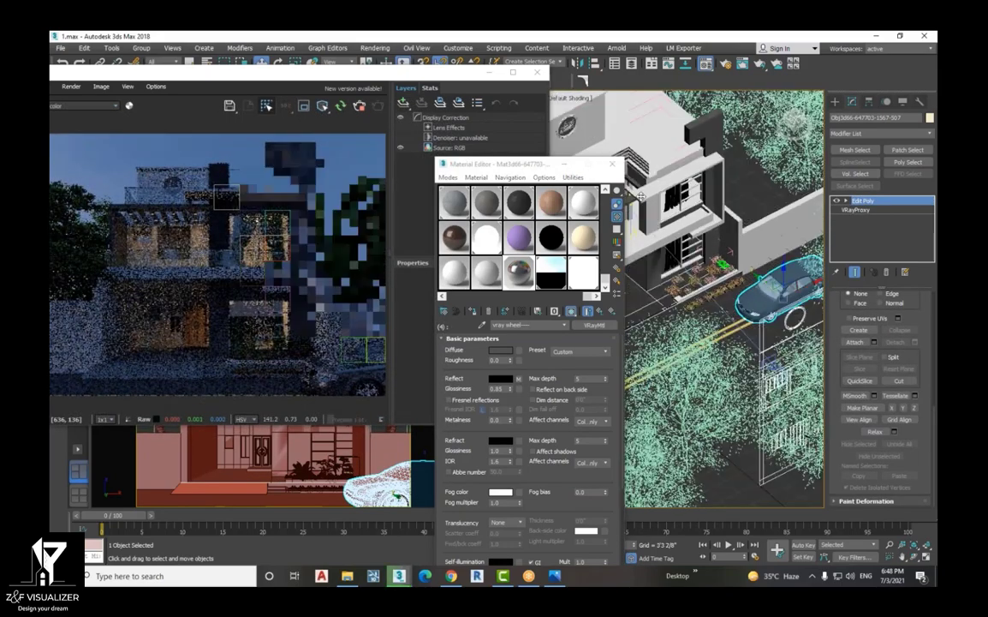
pyautogui.scroll(2, 634, 225)
pyautogui.moveTo(505, 170); pyautogui.dragTo(356, 170)
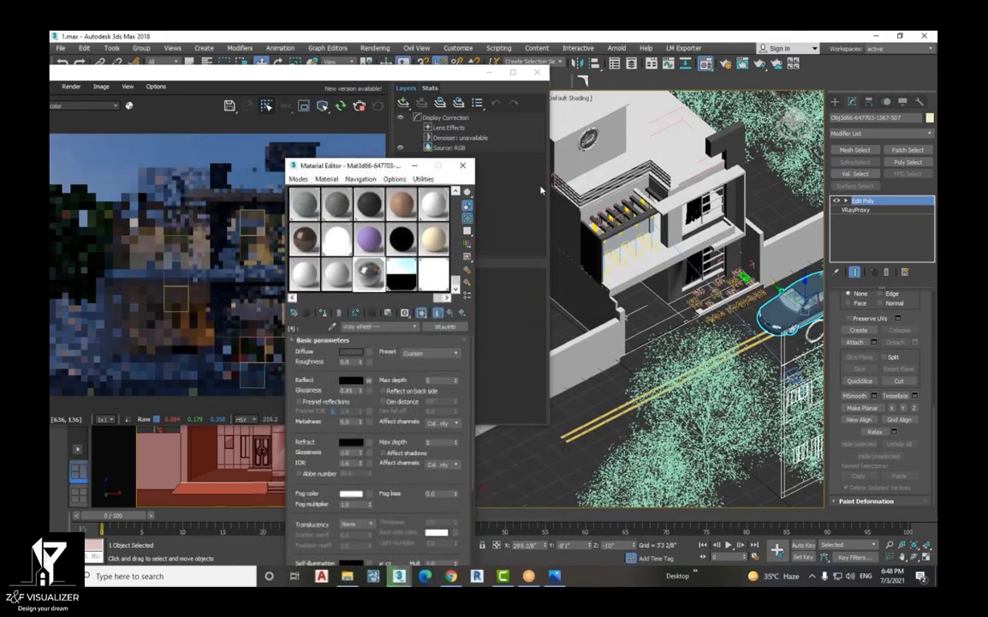
pyautogui.scroll(5, 595, 224)
pyautogui.click(602, 236)
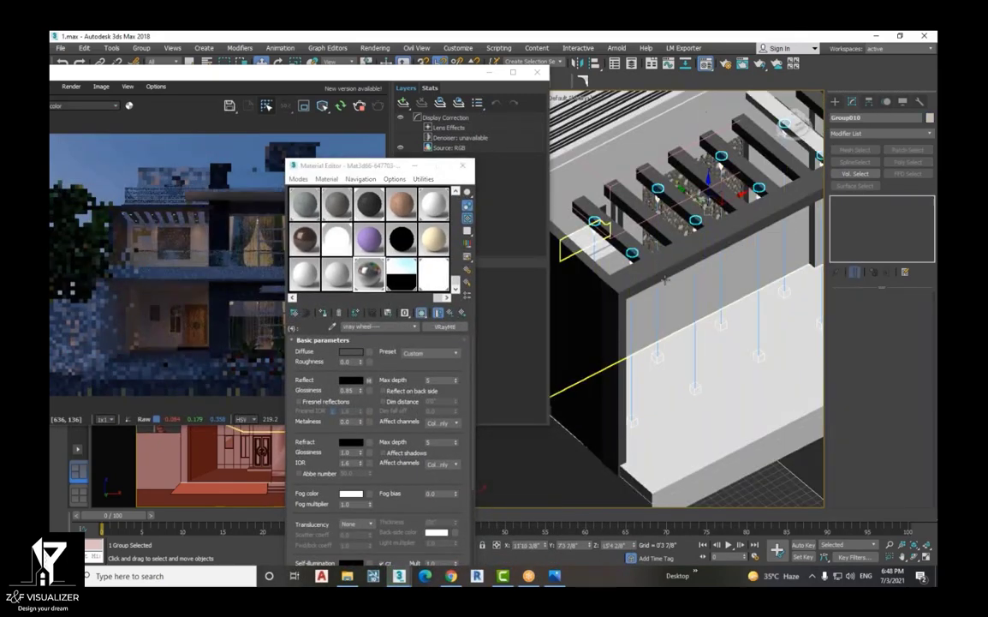
pyautogui.scroll(-4, 610, 253)
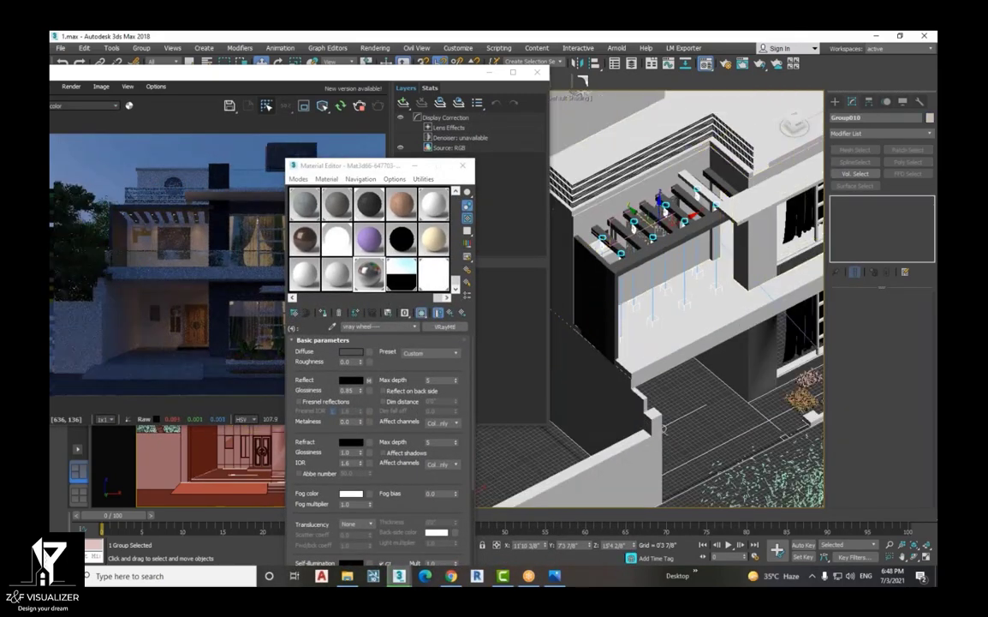
# Create a flat cylinder on the ground in front of the house, about 2 1/8" in radius and 1/8" high
pyautogui.click(835, 102)
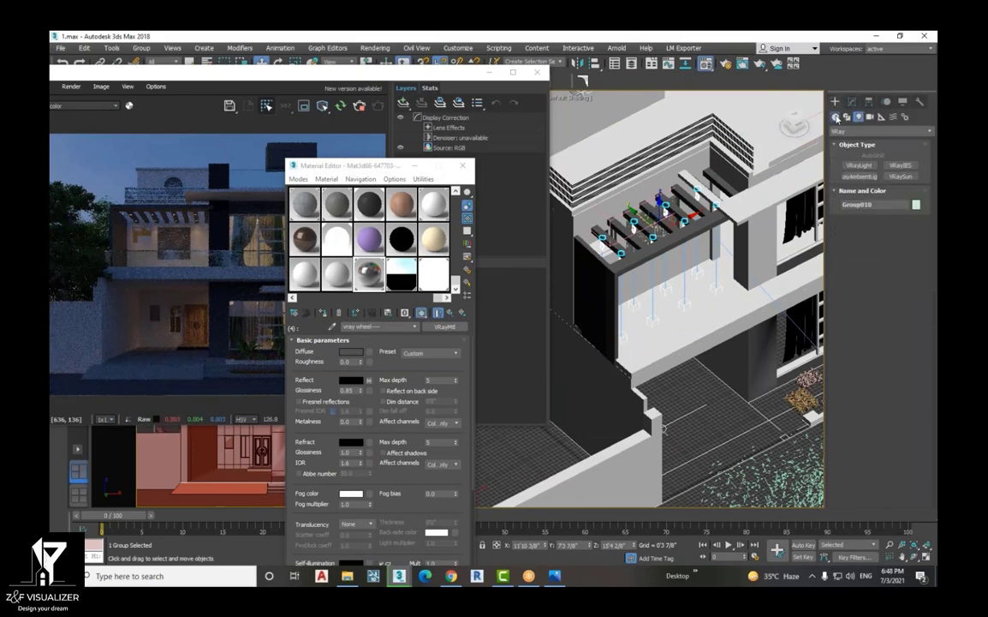
pyautogui.click(836, 117)
pyautogui.click(855, 188)
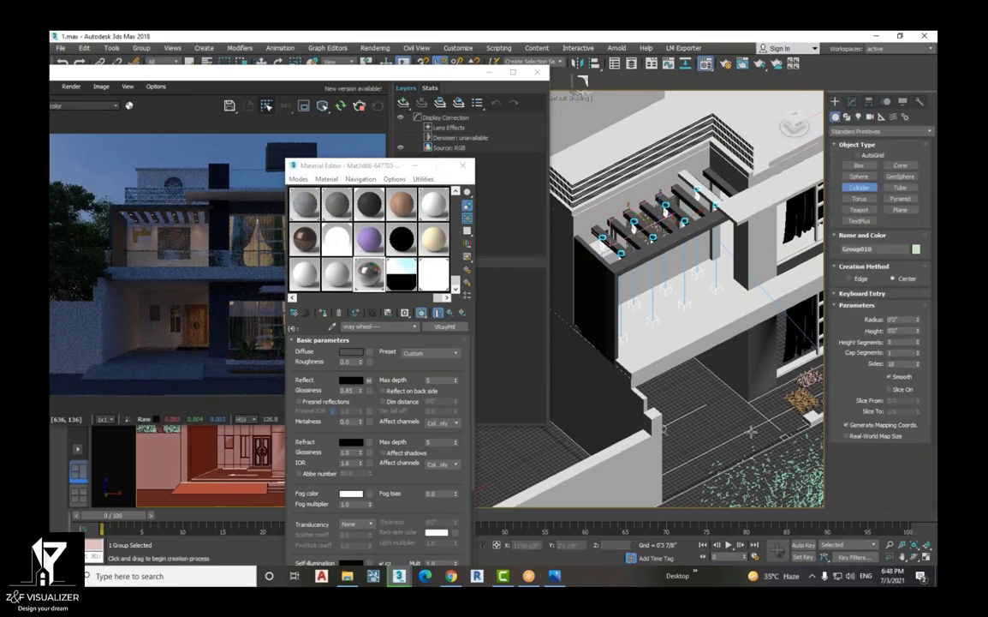
pyautogui.scroll(6, 749, 433)
pyautogui.moveTo(692, 424); pyautogui.dragTo(694, 425)
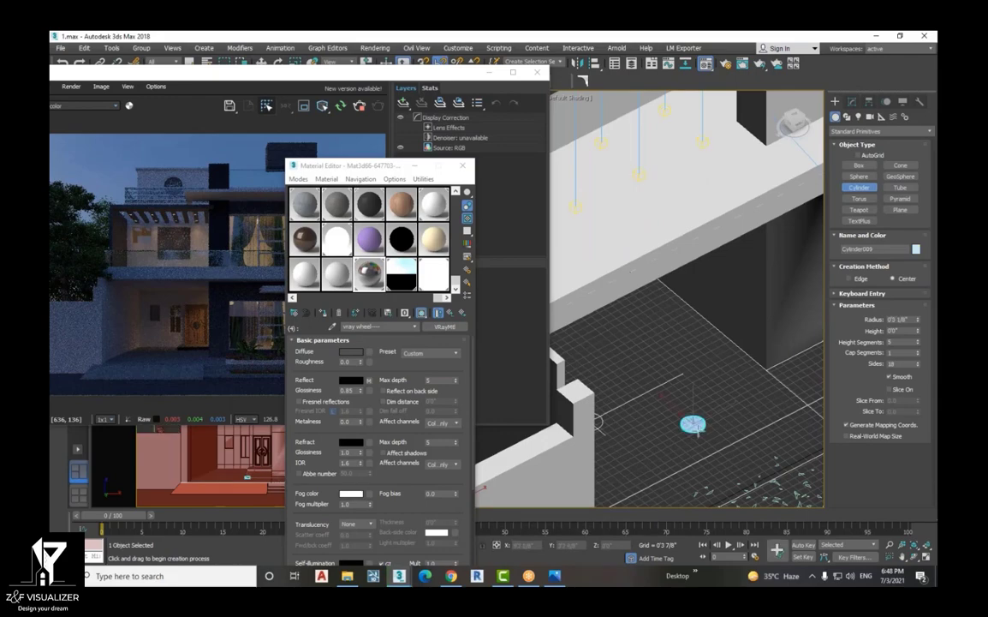
pyautogui.scroll(10, 693, 425)
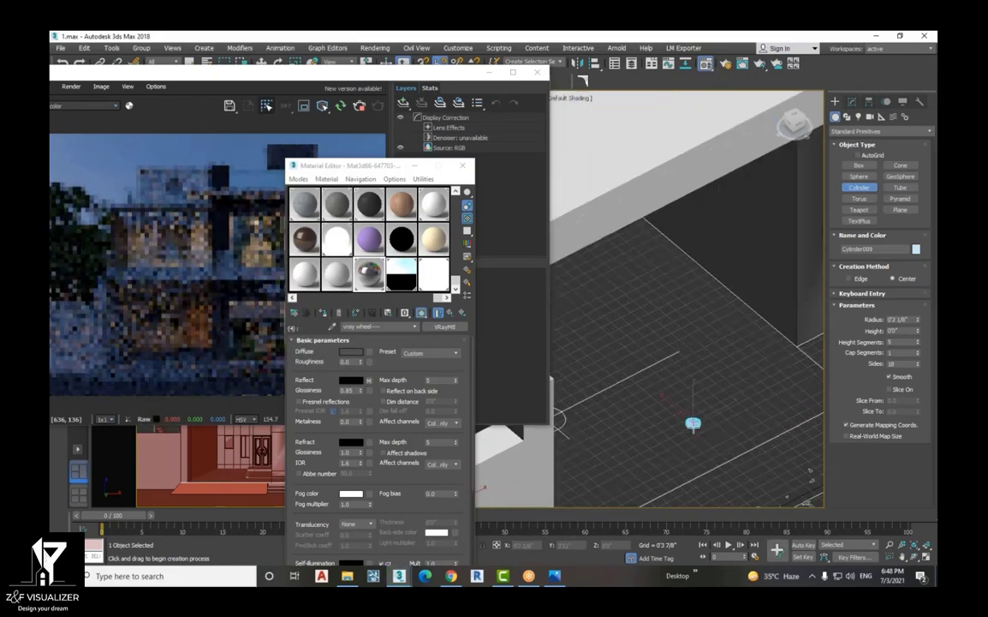
pyautogui.click(689, 422)
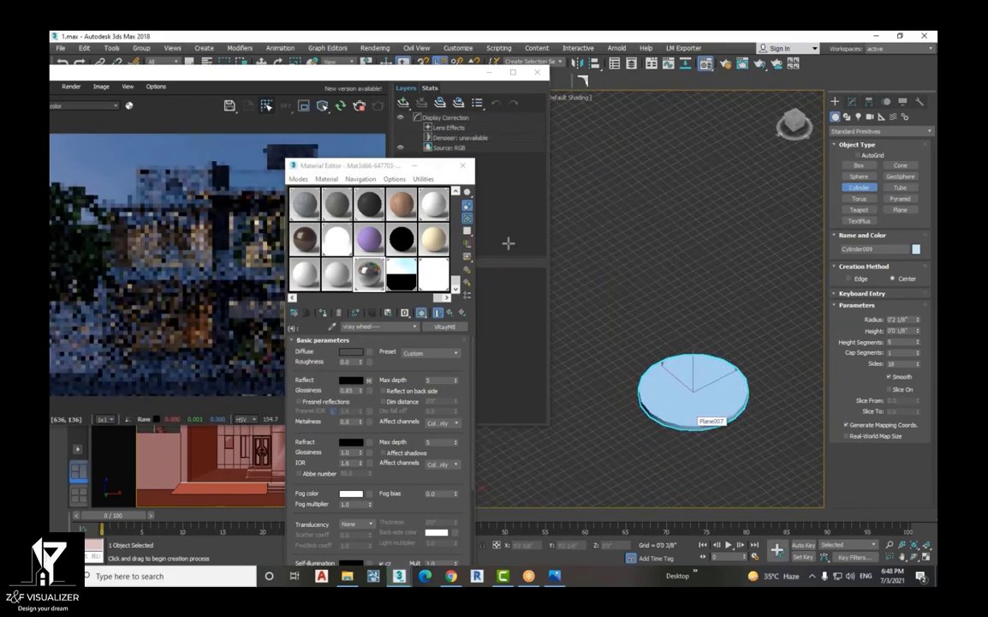
pyautogui.press('w')
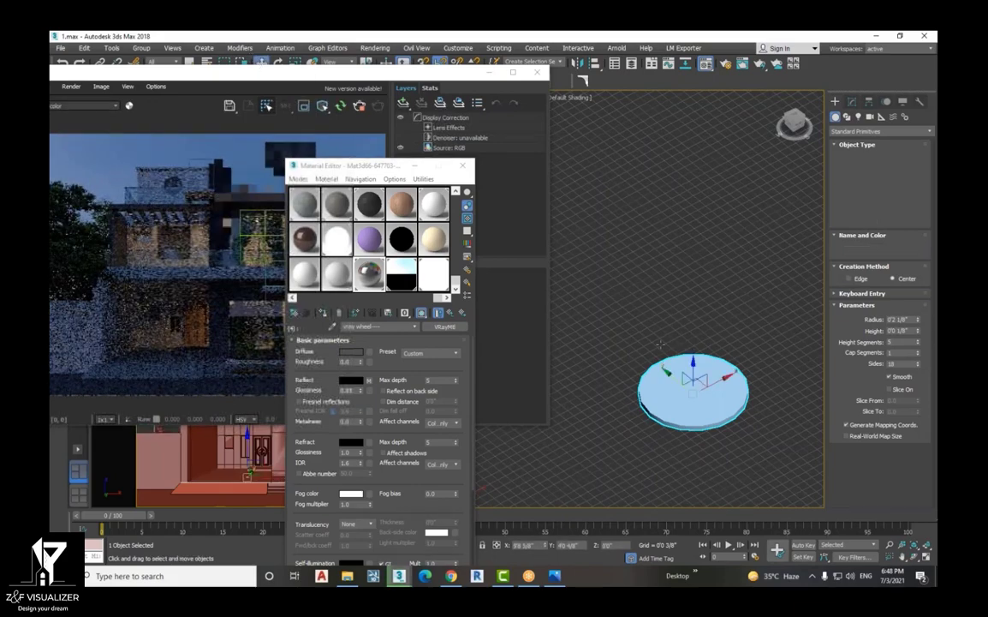
pyautogui.moveTo(688, 285); pyautogui.dragTo(688, 187, button='middle')
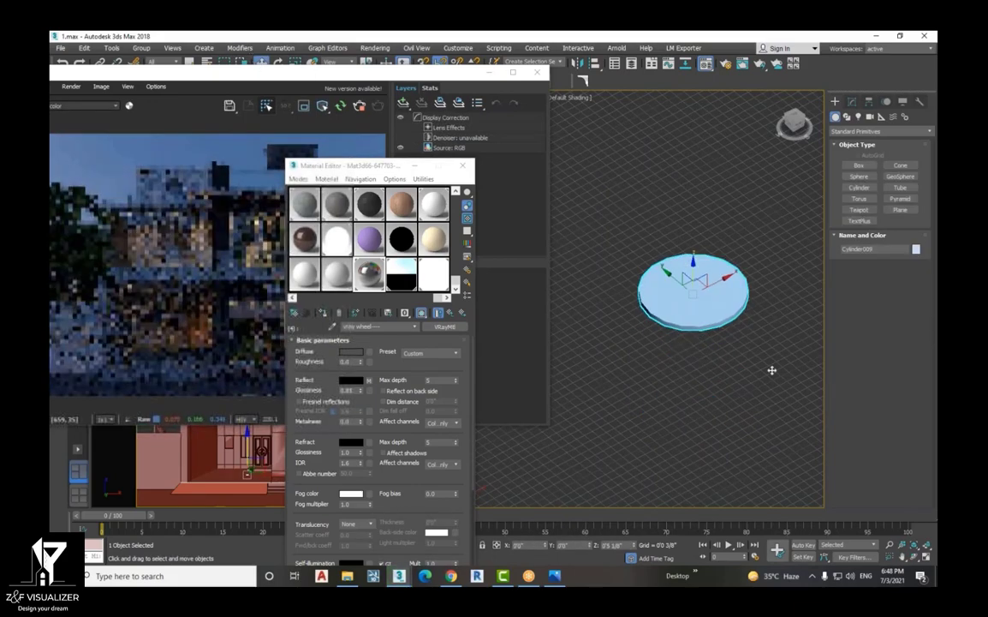
# Orbit around the new cylinder and set its number of sides to 46
pyautogui.click(915, 557)
pyautogui.moveTo(715, 356); pyautogui.dragTo(680, 333)
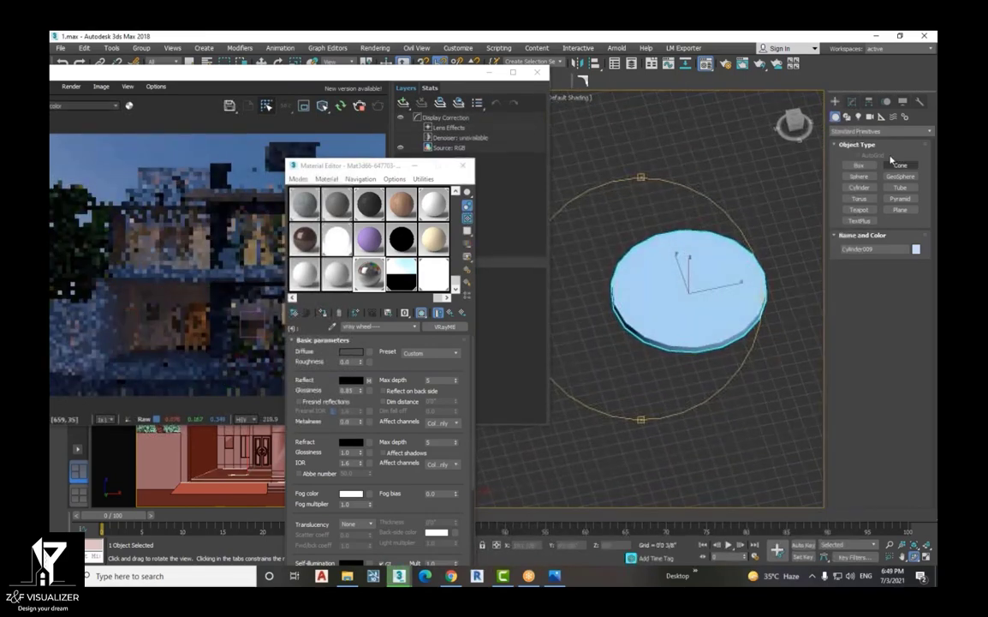
pyautogui.click(853, 101)
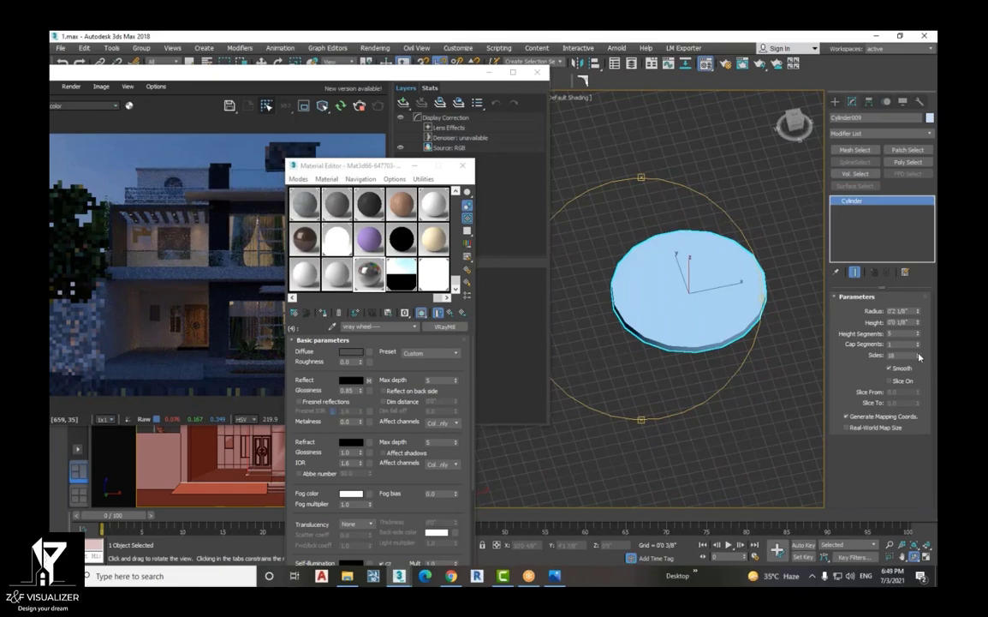
pyautogui.moveTo(919, 356); pyautogui.dragTo(917, 341)
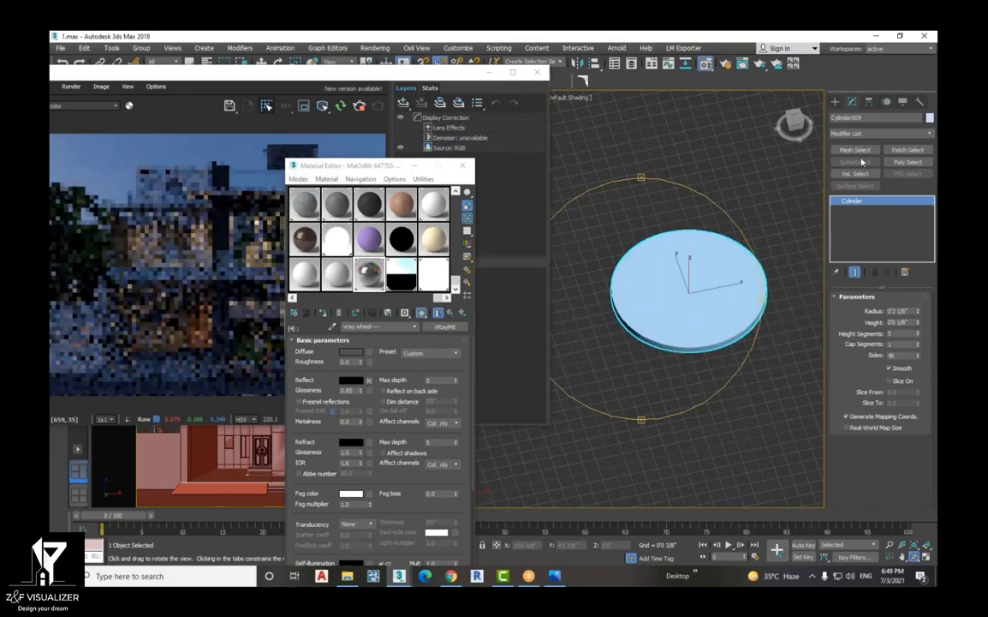
# Add an Edit Poly modifier to the cylinder and select its top polygon
pyautogui.click(864, 133)
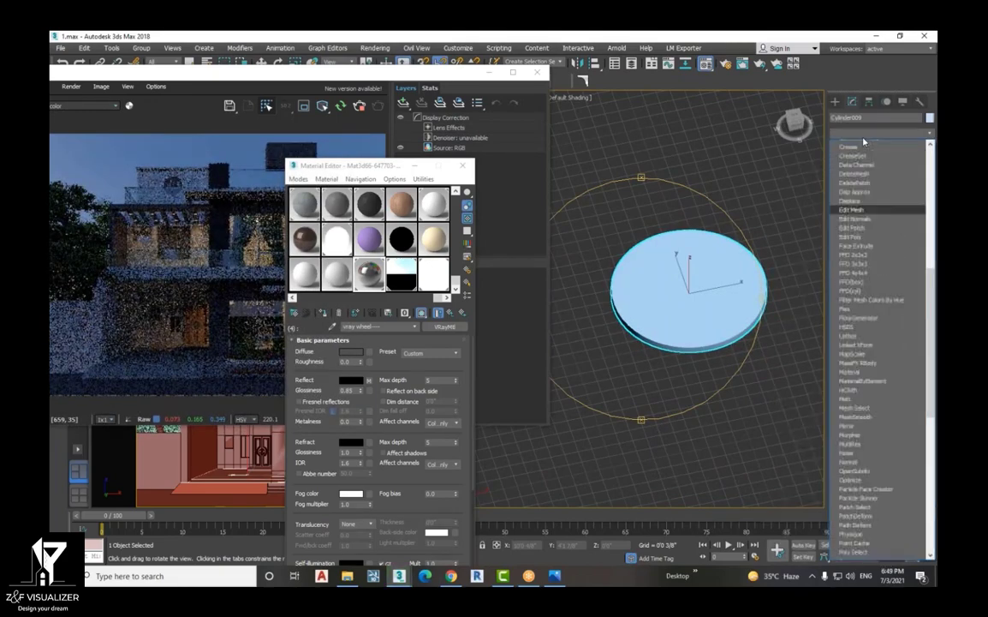
pyautogui.click(852, 236)
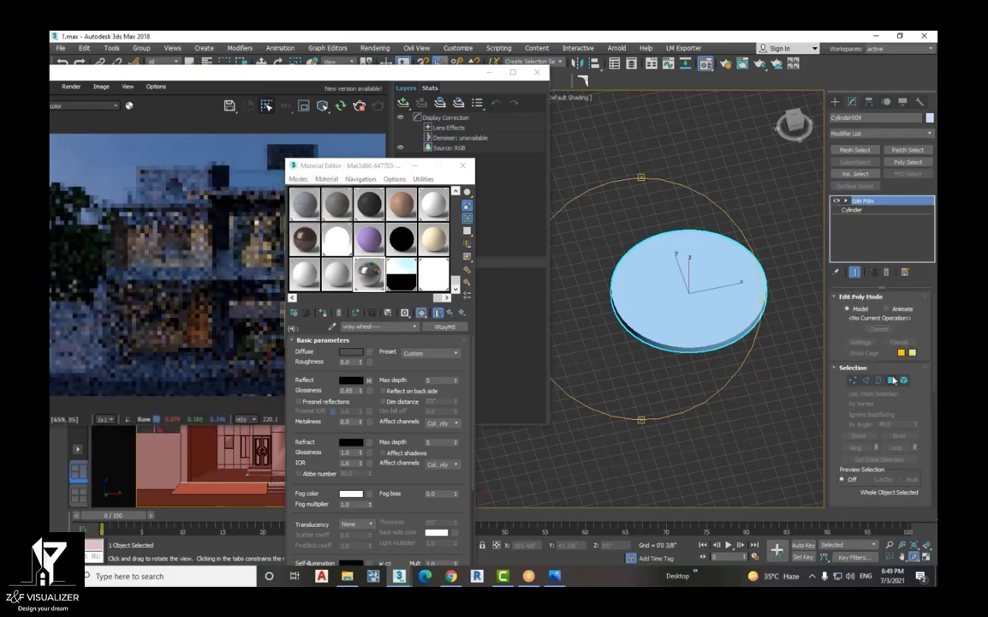
pyautogui.click(893, 381)
pyautogui.click(735, 300)
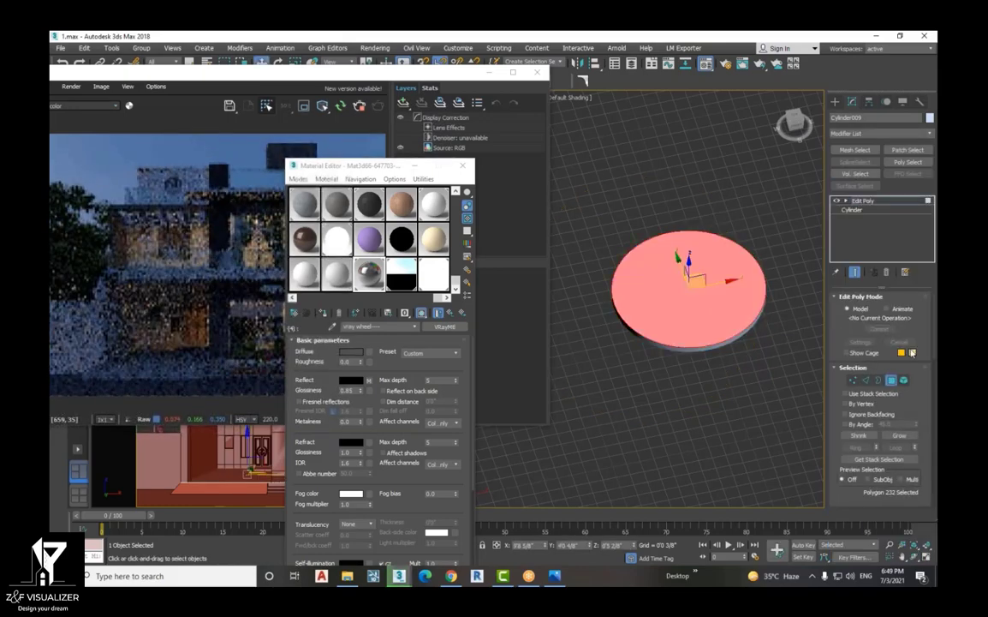
# Inset the disc's top polygon slightly to form a narrow outer rim
pyautogui.scroll(-5, 838, 320)
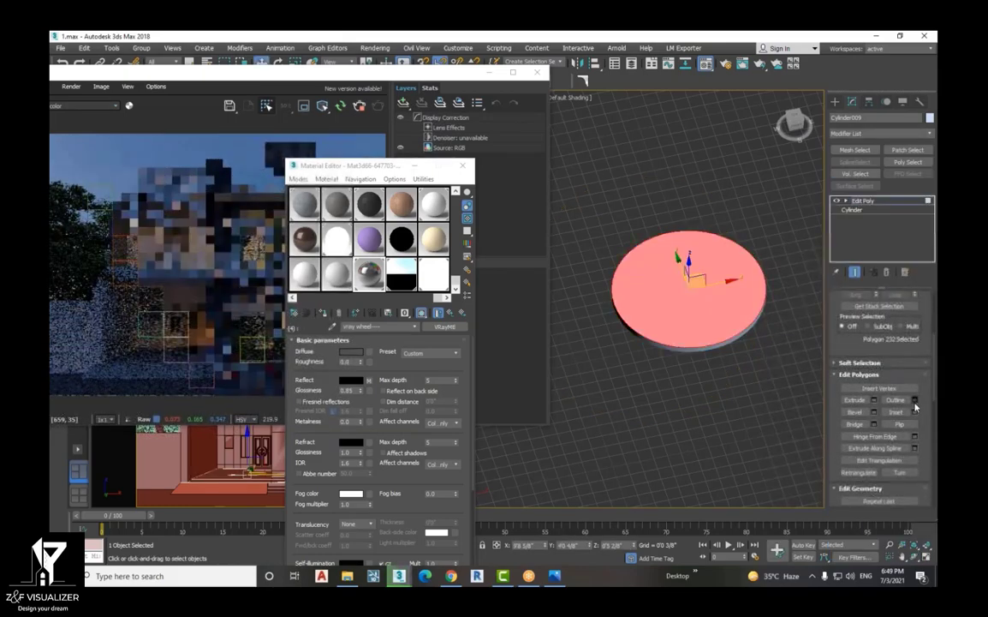
pyautogui.click(914, 412)
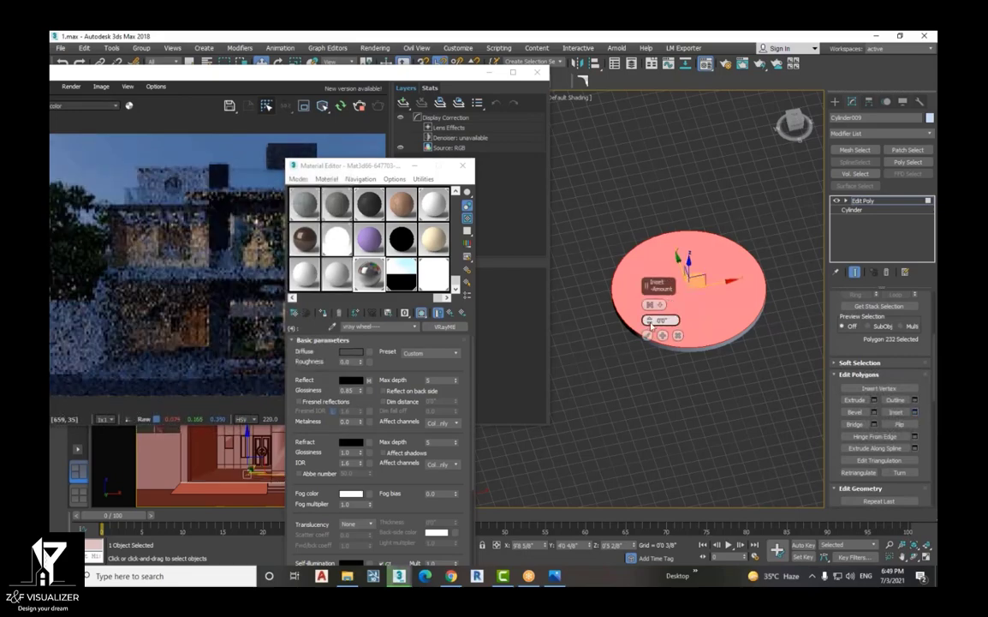
pyautogui.moveTo(650, 318); pyautogui.dragTo(650, 318)
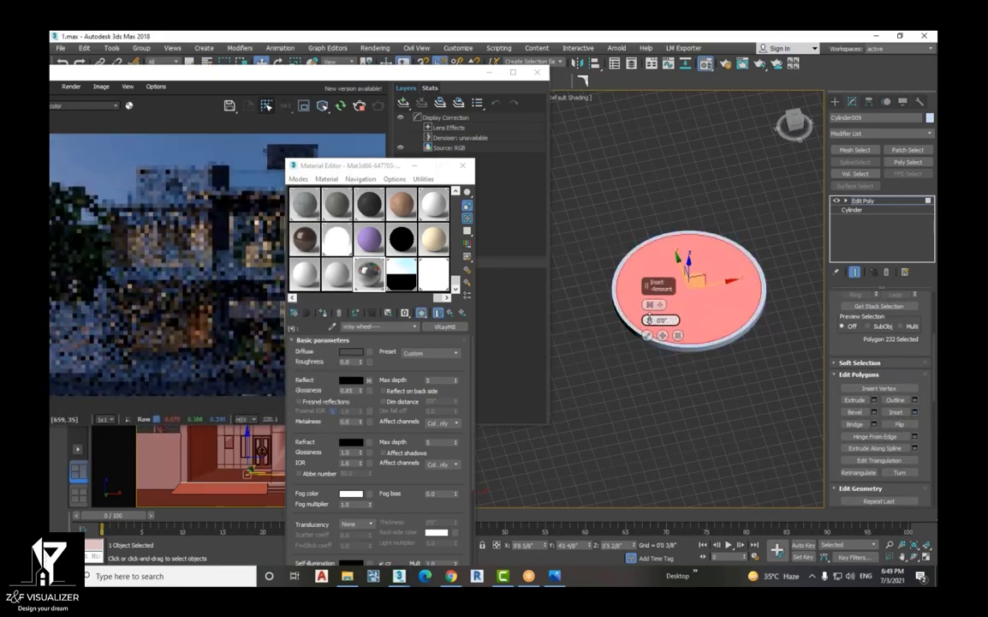
pyautogui.click(648, 336)
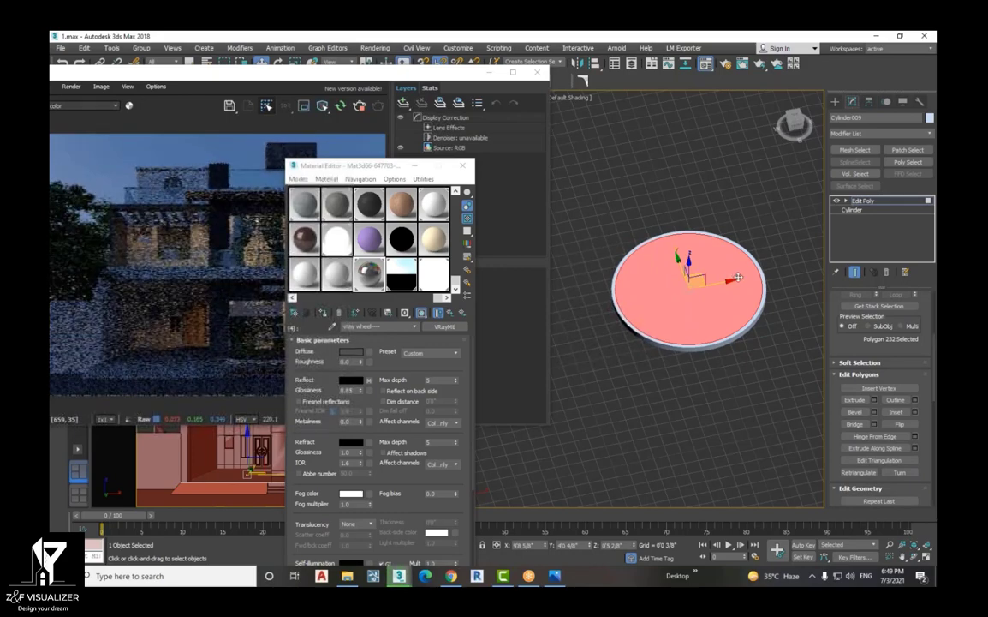
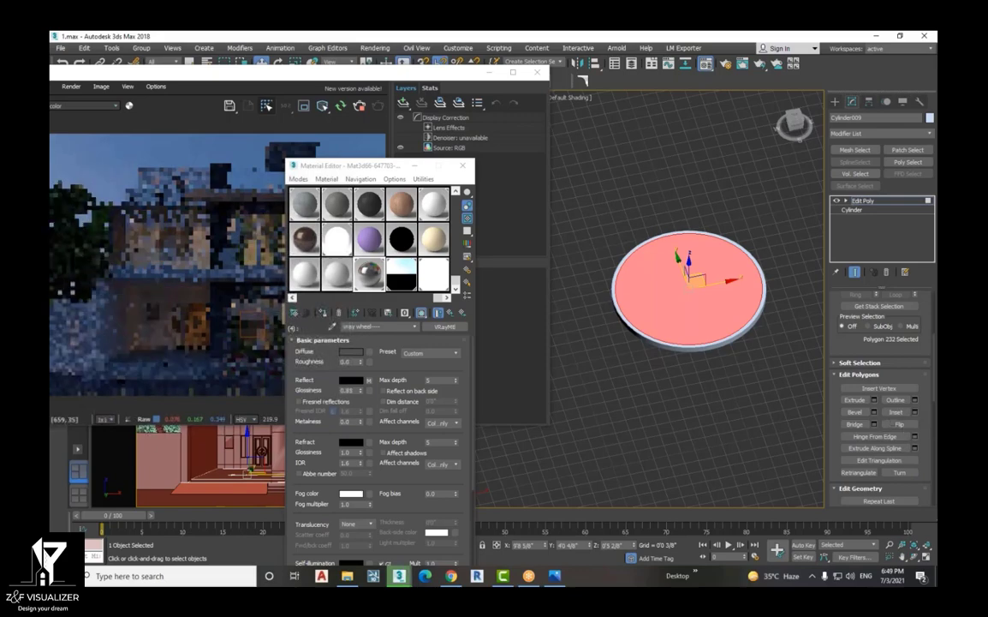
# Inset the top polygon a second time to form another narrow ring inside the rim, and display edged faces
pyautogui.click(915, 412)
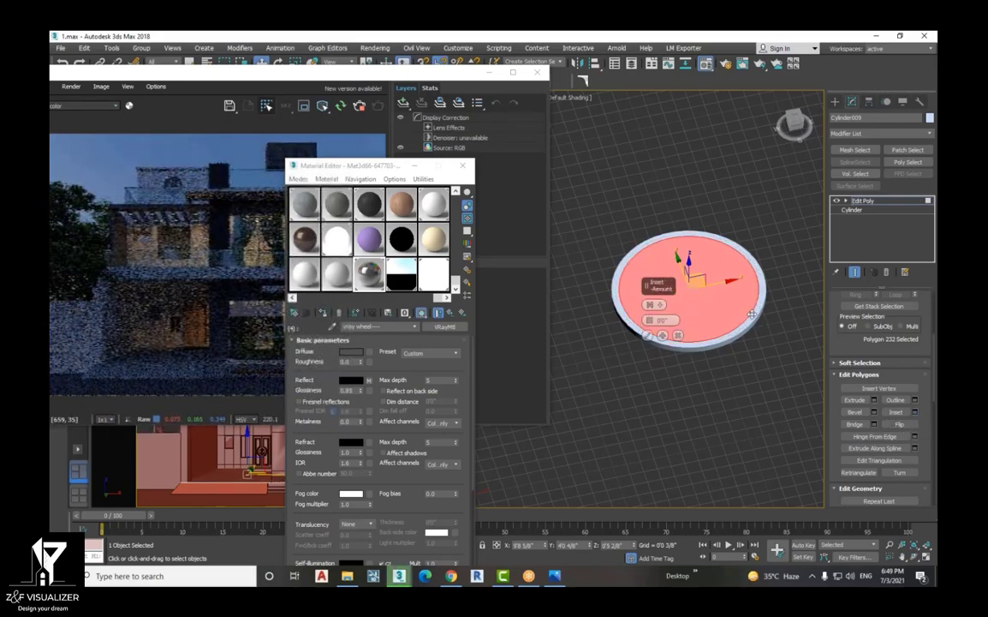
pyautogui.press('F4')
pyautogui.scroll(4, 756, 310)
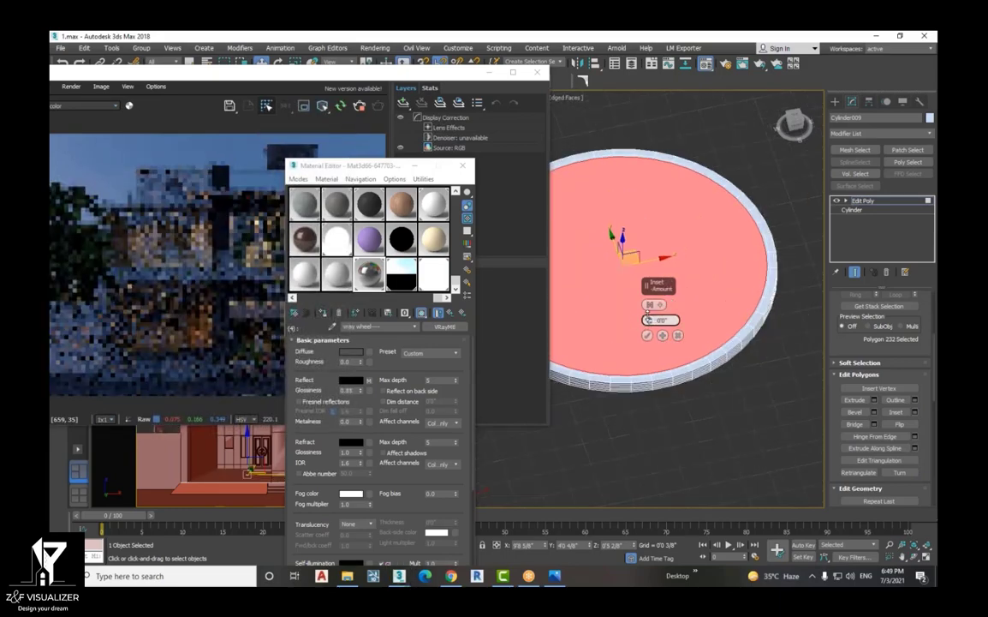
pyautogui.click(648, 335)
# Select the complete inner ring of narrow polygons around the disc's top face
pyautogui.scroll(3, 748, 317)
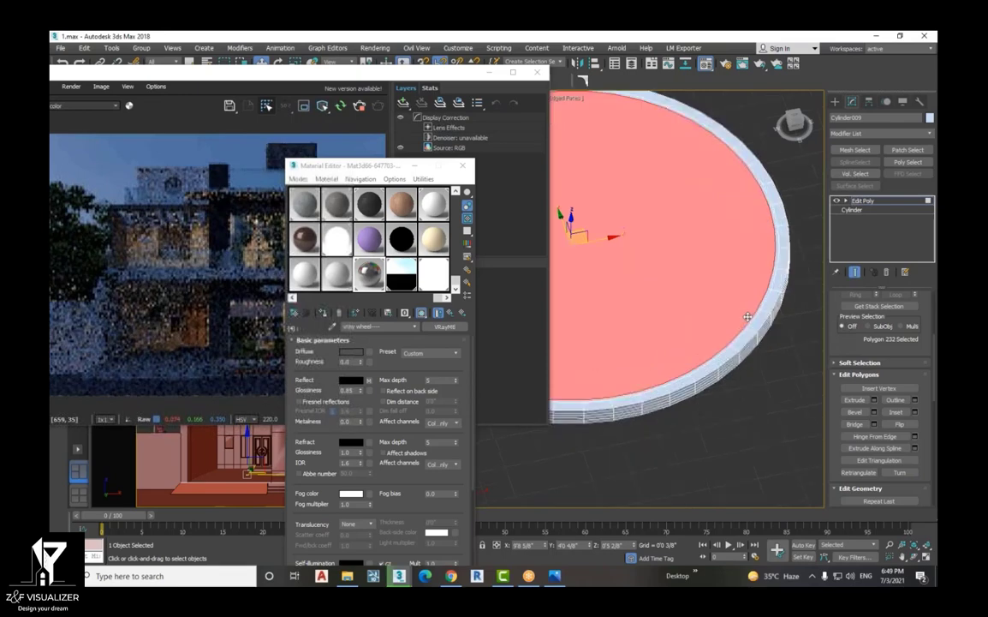
pyautogui.scroll(2, 748, 317)
pyautogui.click(755, 322)
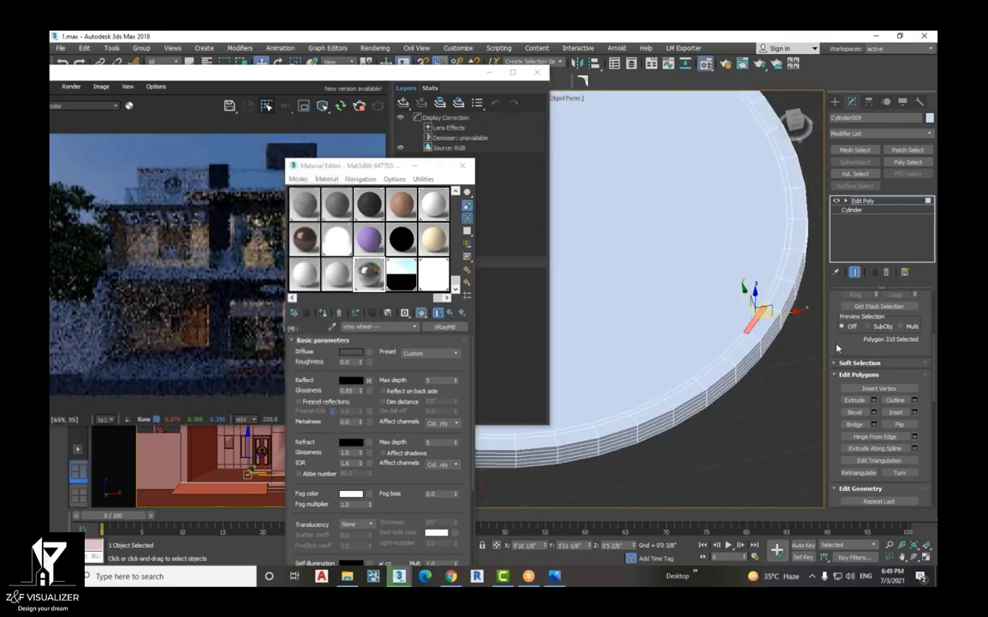
pyautogui.scroll(3, 857, 411)
pyautogui.scroll(2, 853, 448)
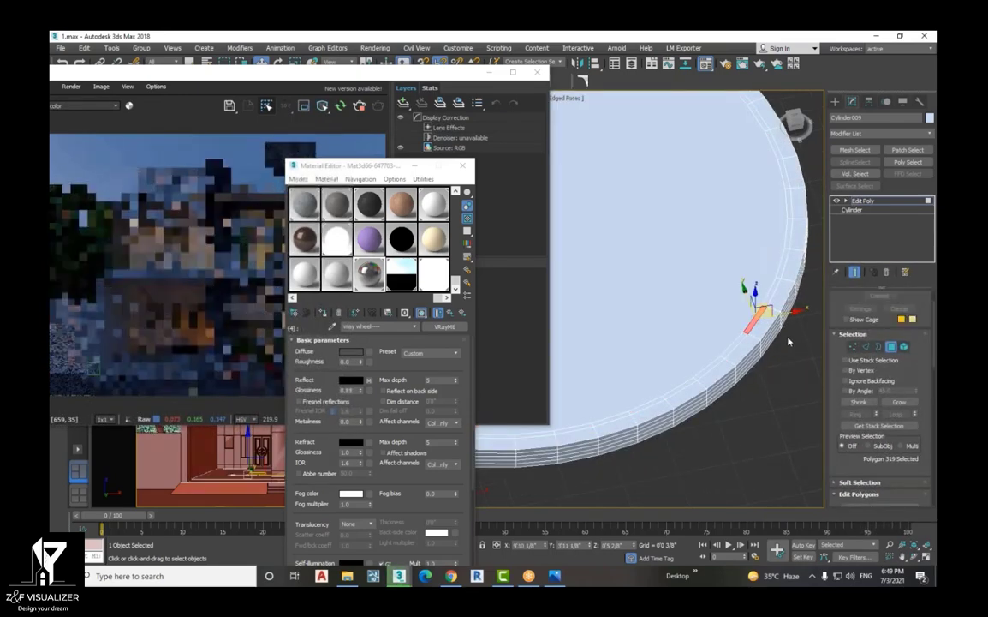
pyautogui.scroll(-3, 716, 305)
pyautogui.scroll(3, 780, 317)
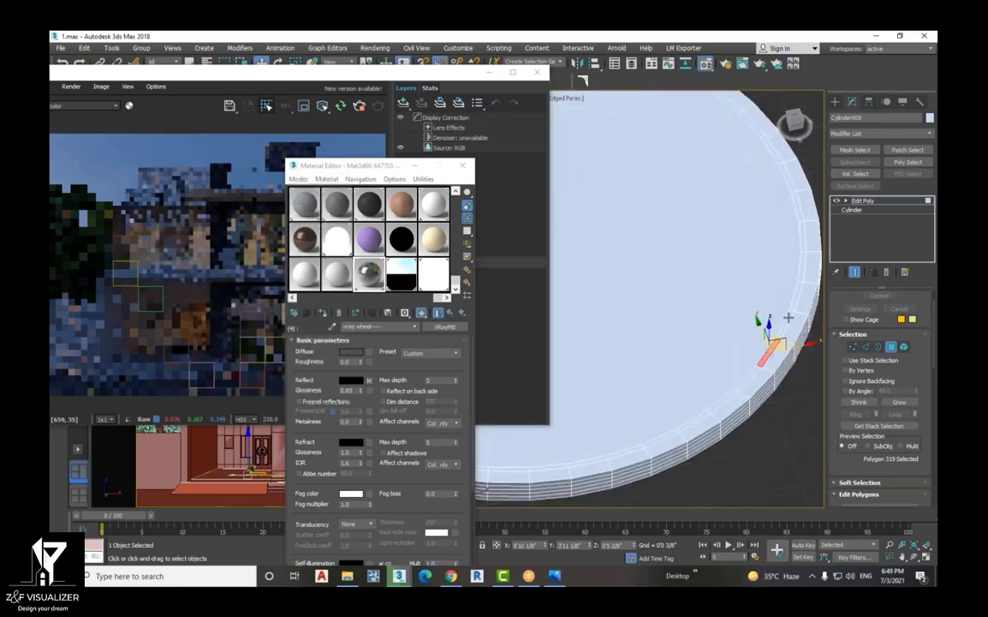
pyautogui.click(788, 318)
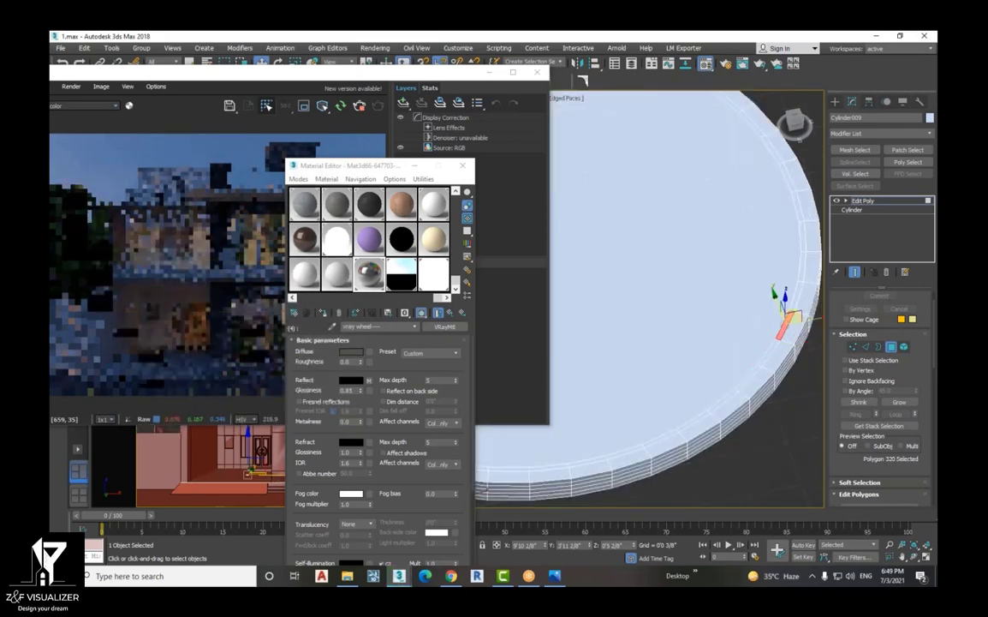
pyautogui.keyDown('shift'); pyautogui.click(798, 288); pyautogui.keyUp('shift')
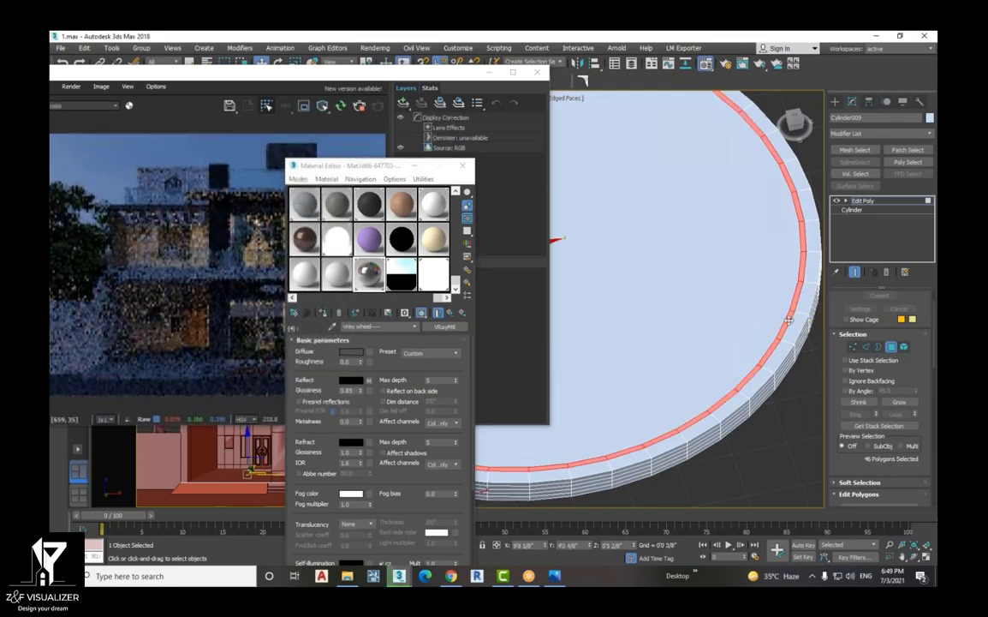
# Extrude the selected polygon ring slightly downward to cut a shallow groove around the disc's top face
pyautogui.scroll(-8, 789, 320)
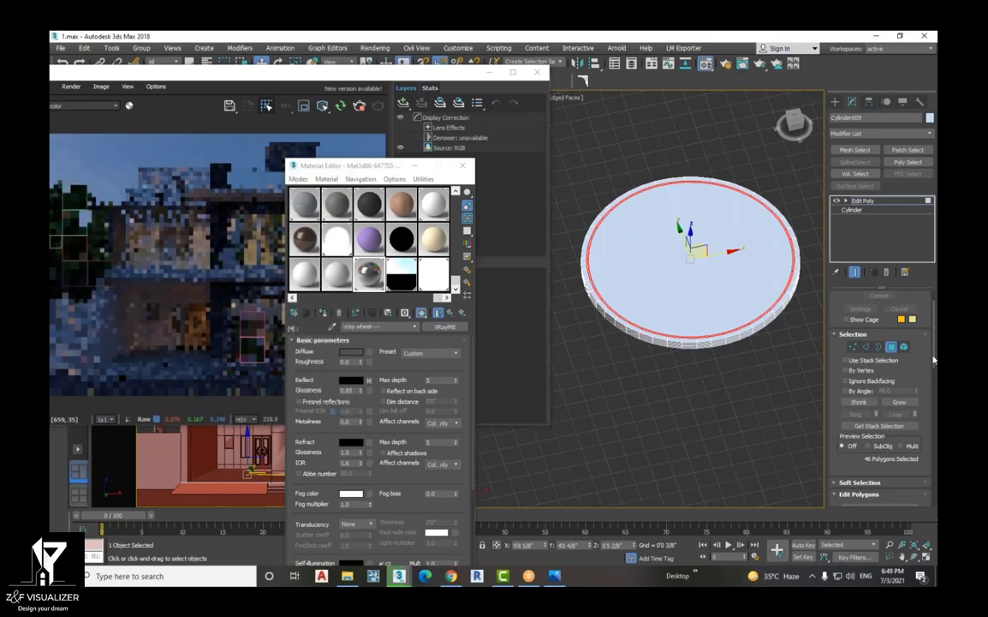
pyautogui.moveTo(934, 361); pyautogui.dragTo(931, 395)
pyautogui.click(874, 385)
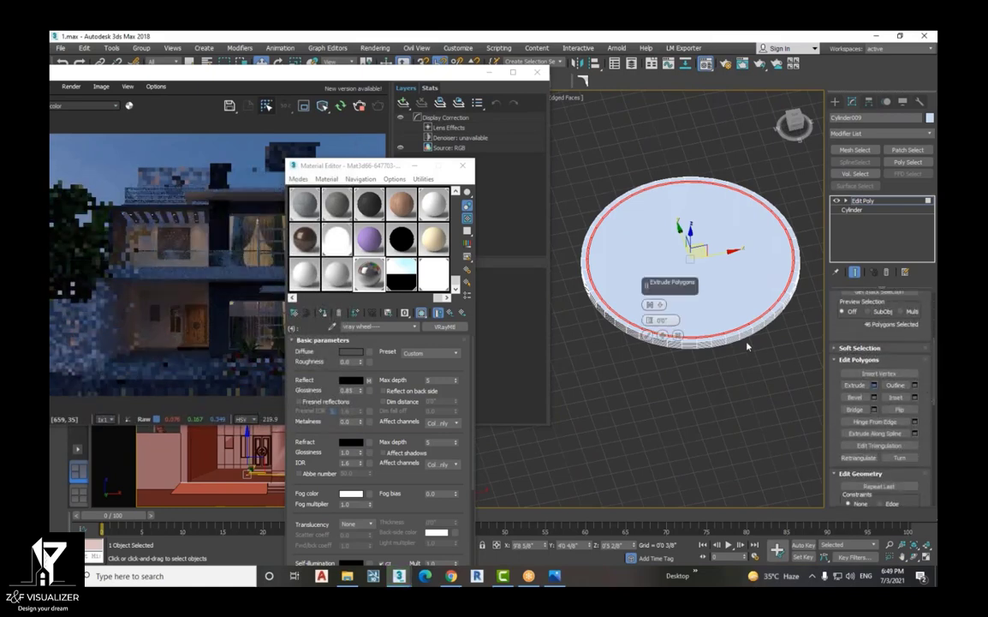
pyautogui.scroll(4, 653, 326)
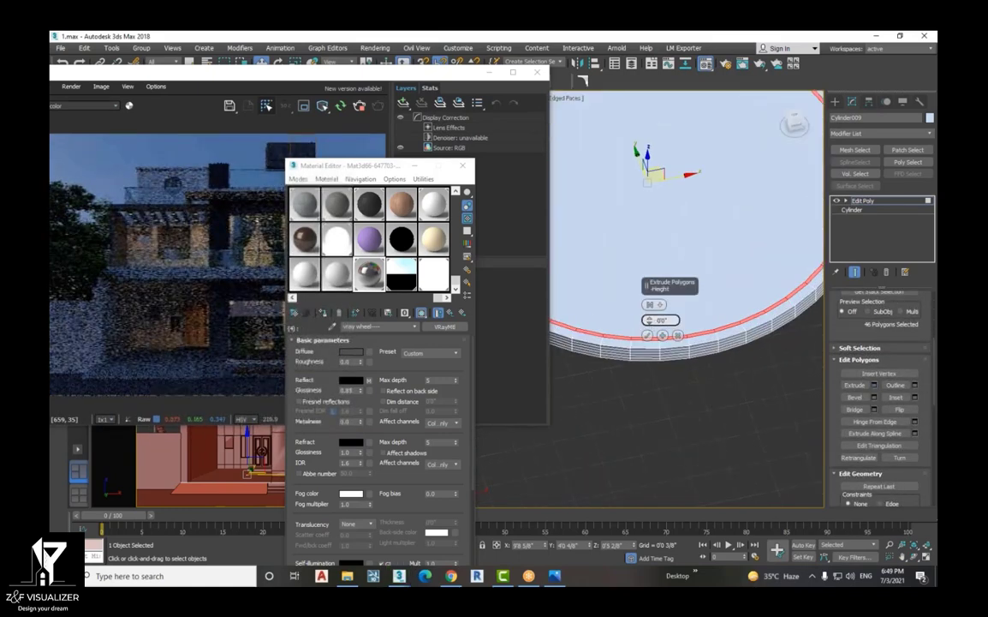
pyautogui.moveTo(649, 321); pyautogui.dragTo(648, 322)
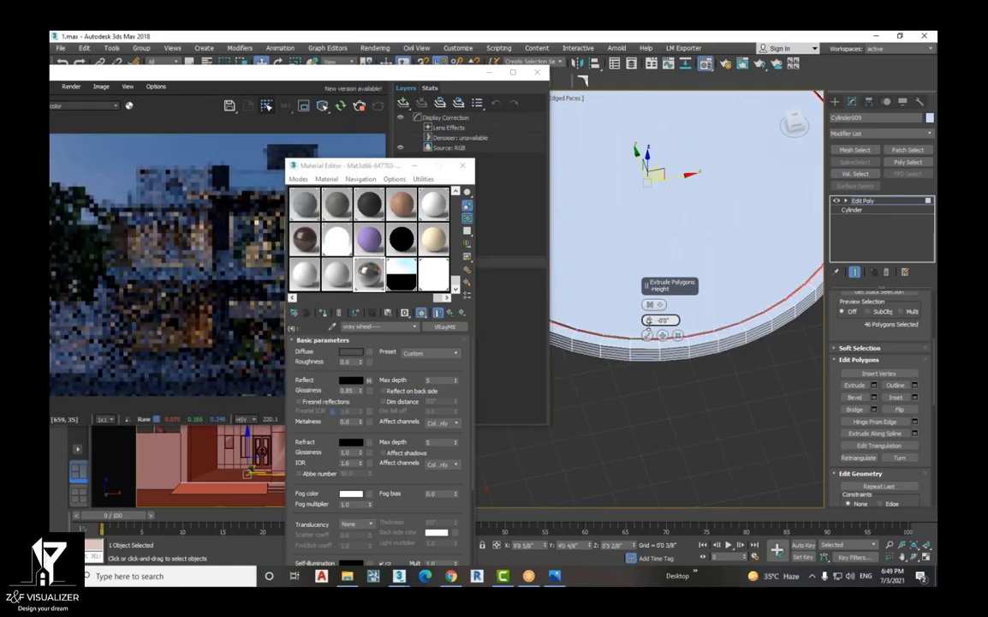
pyautogui.click(647, 335)
# Bevel the disc's central top polygon with a height of 0'0 1/8" and an outline of -0'0 4/8"
pyautogui.click(653, 296)
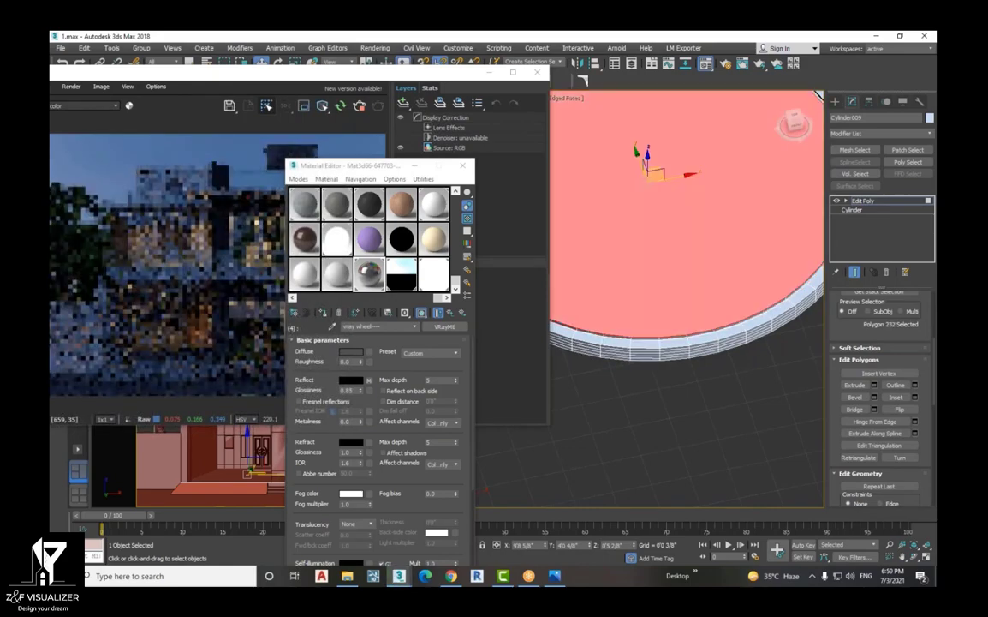
pyautogui.click(875, 397)
pyautogui.scroll(-5, 605, 372)
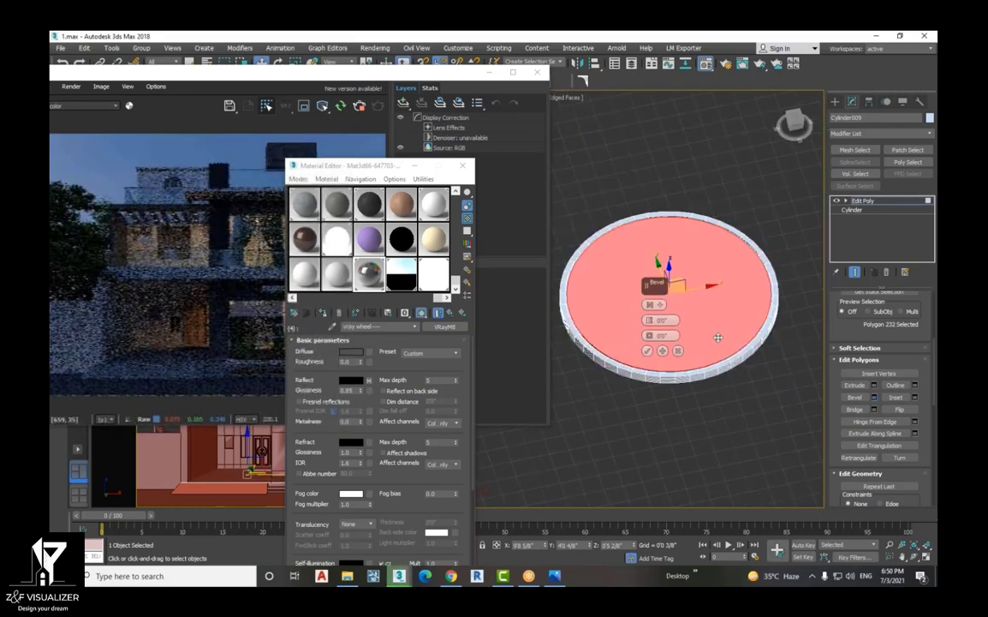
pyautogui.moveTo(649, 320); pyautogui.dragTo(651, 364)
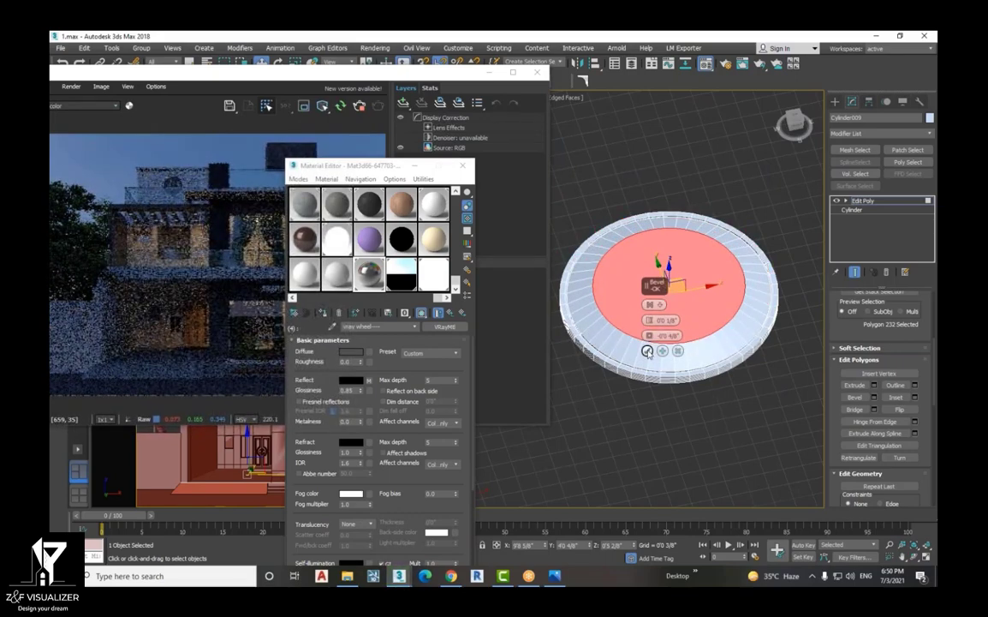
pyautogui.click(647, 351)
# Add the complete ring of sloped bevel polygons to the selected central polygon
pyautogui.keyDown('ctrl'); pyautogui.click(697, 352); pyautogui.keyUp('ctrl')
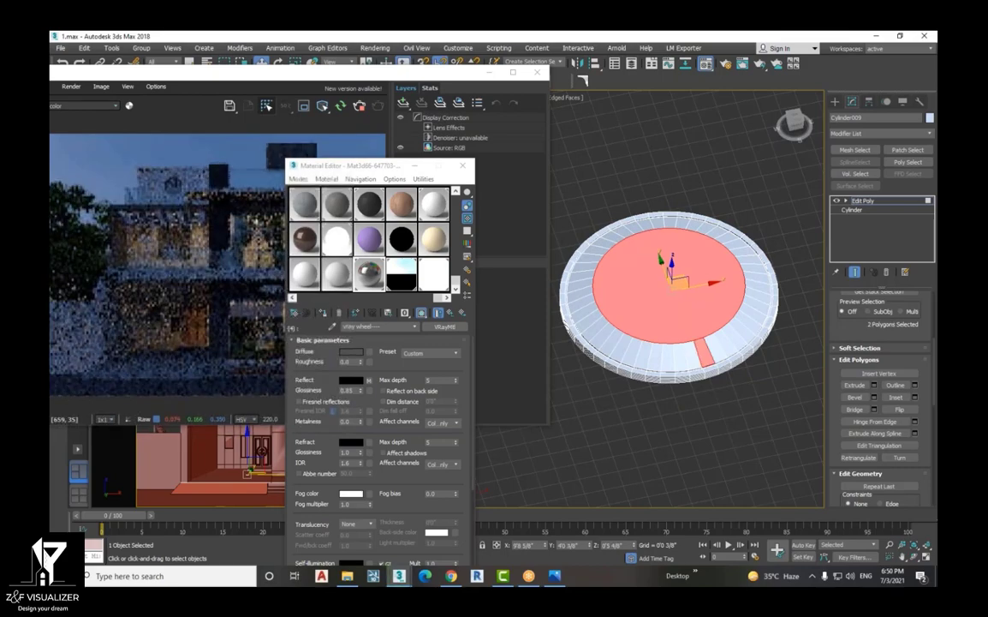
pyautogui.keyDown('ctrl'); pyautogui.click(734, 337); pyautogui.keyUp('ctrl')
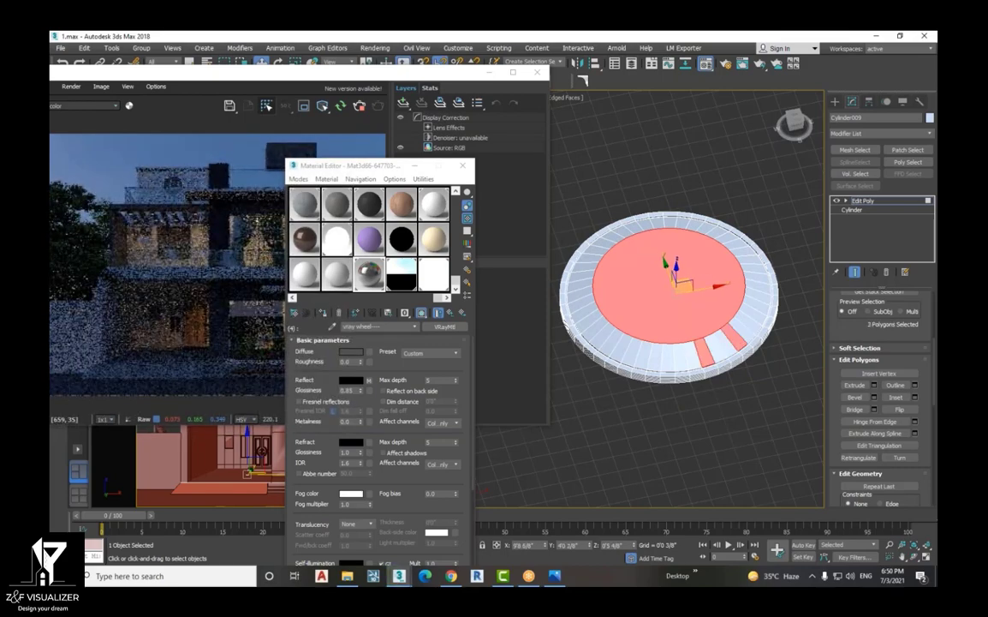
pyautogui.keyDown('ctrl'); pyautogui.click(743, 333); pyautogui.keyUp('ctrl')
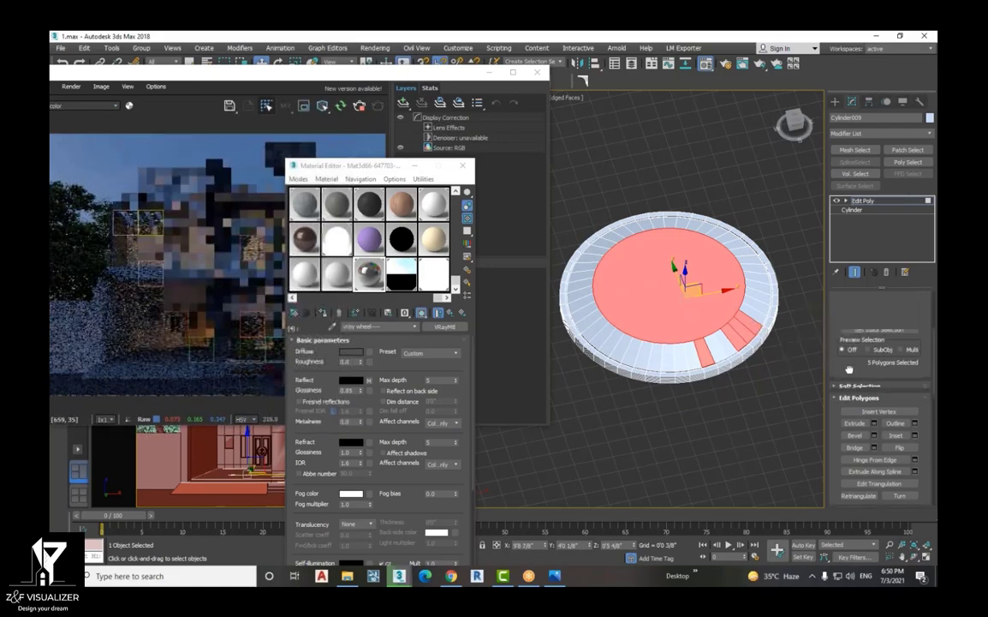
pyautogui.scroll(3, 845, 408)
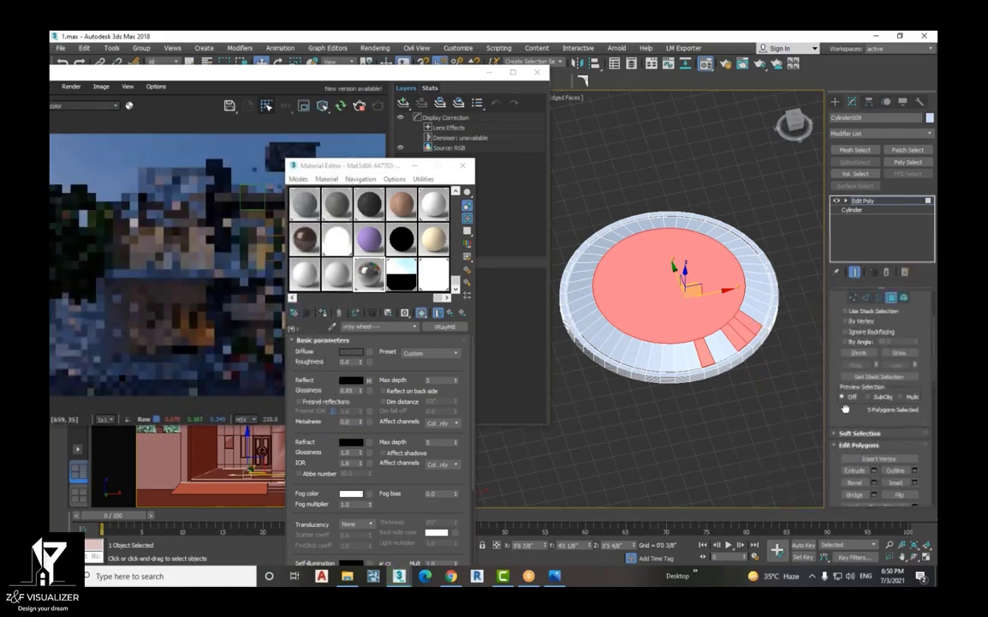
pyautogui.click(846, 342)
pyautogui.click(765, 310)
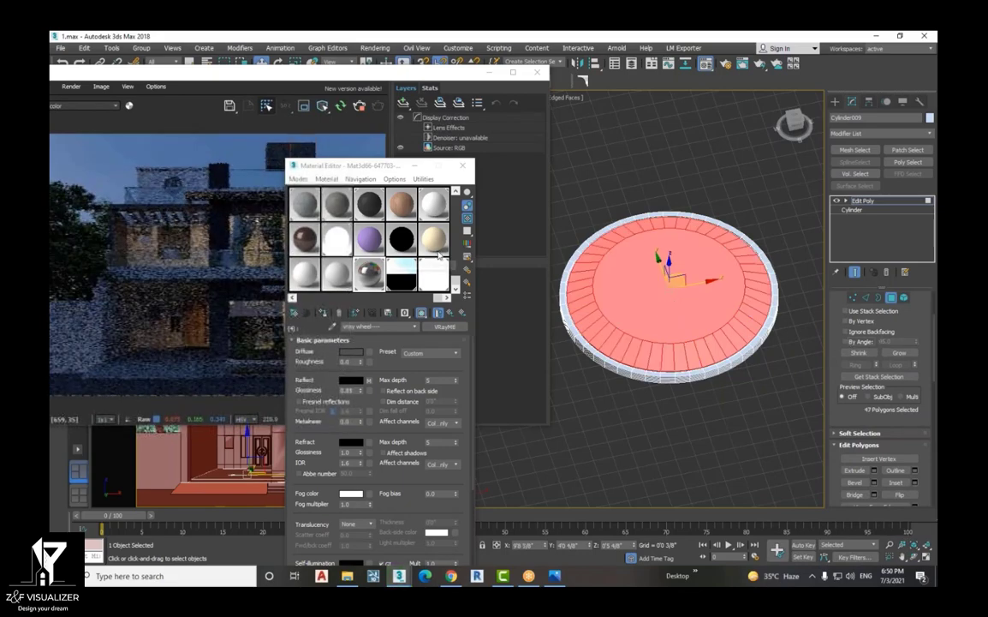
# Detach the selected central and bevel polygons as a separate object and select that new piece
pyautogui.moveTo(929, 328); pyautogui.dragTo(933, 399)
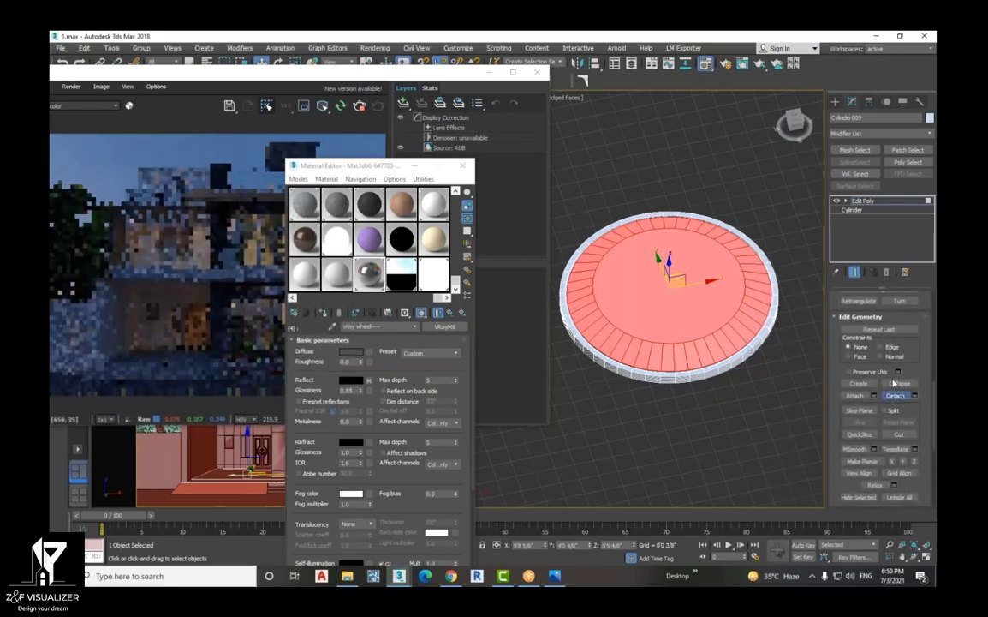
pyautogui.click(848, 202)
pyautogui.click(846, 201)
pyautogui.click(866, 236)
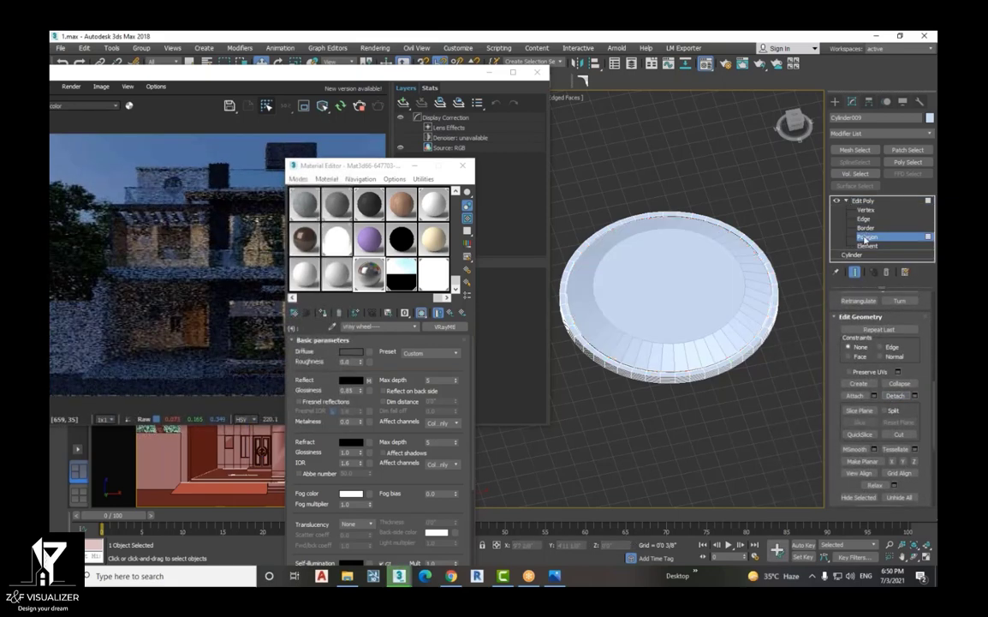
pyautogui.click(865, 239)
pyautogui.click(738, 275)
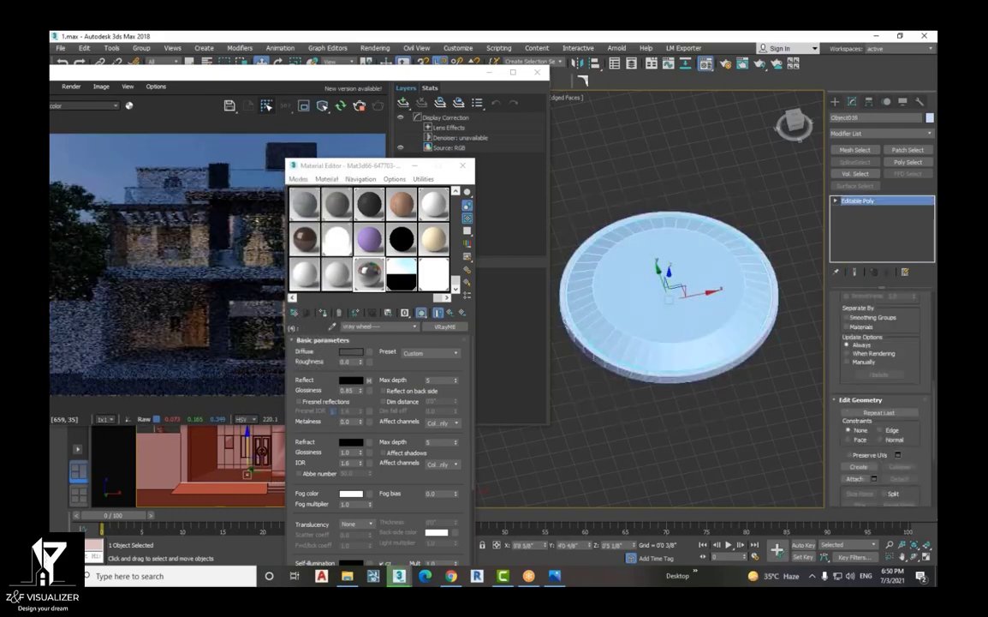
# Assign the white VRayLightMtl material, Material #15, to the detached light panel
pyautogui.click(341, 250)
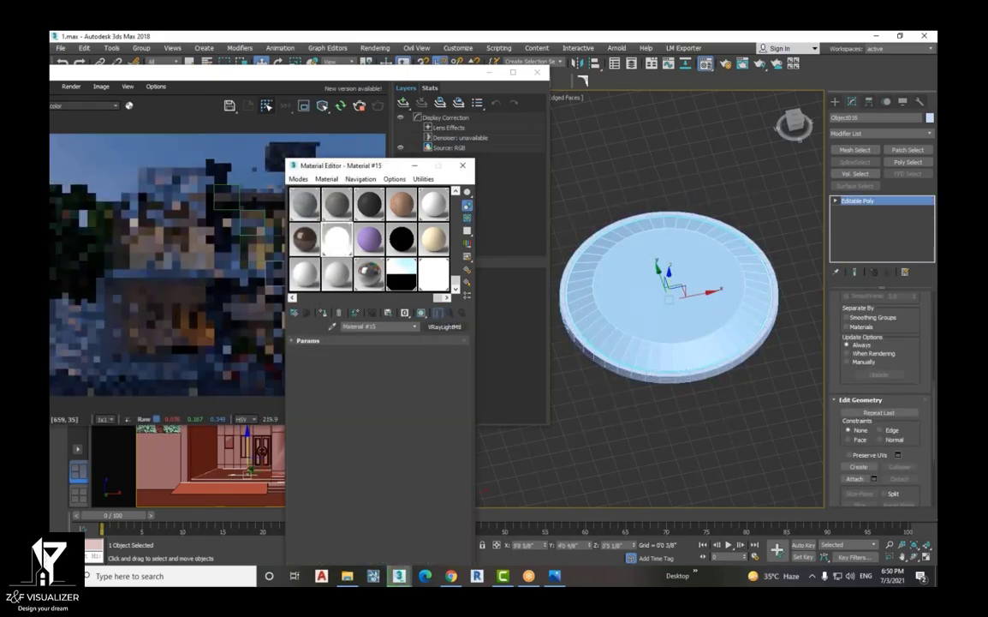
pyautogui.click(437, 327)
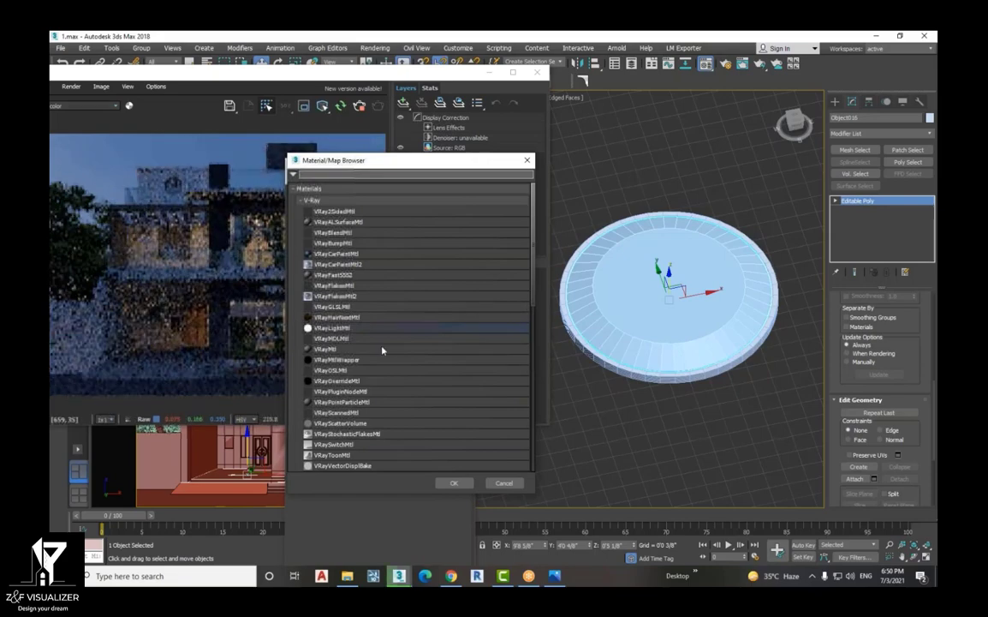
pyautogui.click(454, 483)
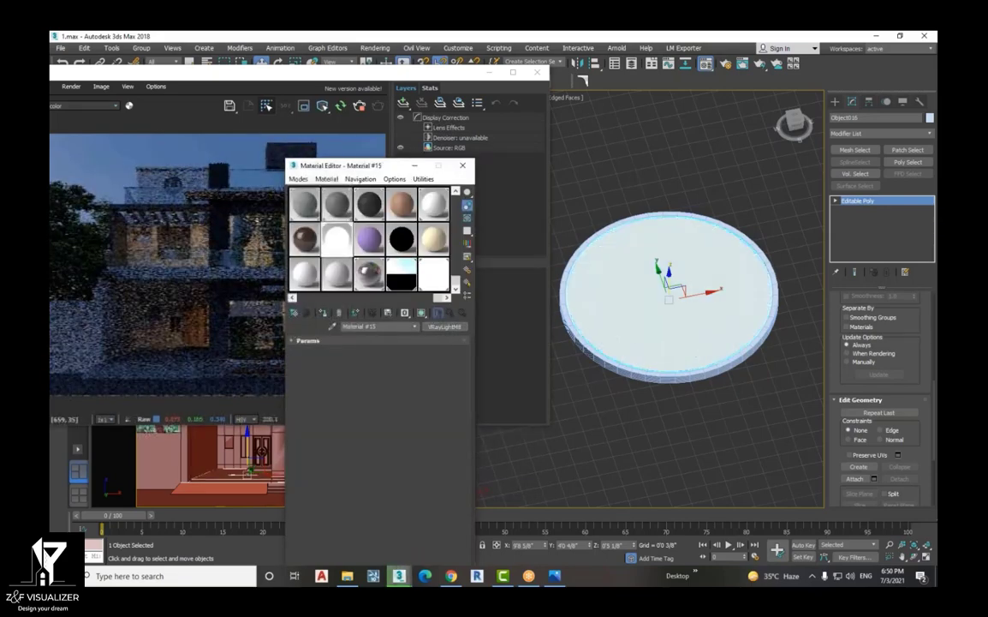
# Select the outer rim and assign it the dark VRayMtl material, Material #10
pyautogui.keyDown('ctrl'); pyautogui.click(662, 377); pyautogui.keyUp('ctrl')
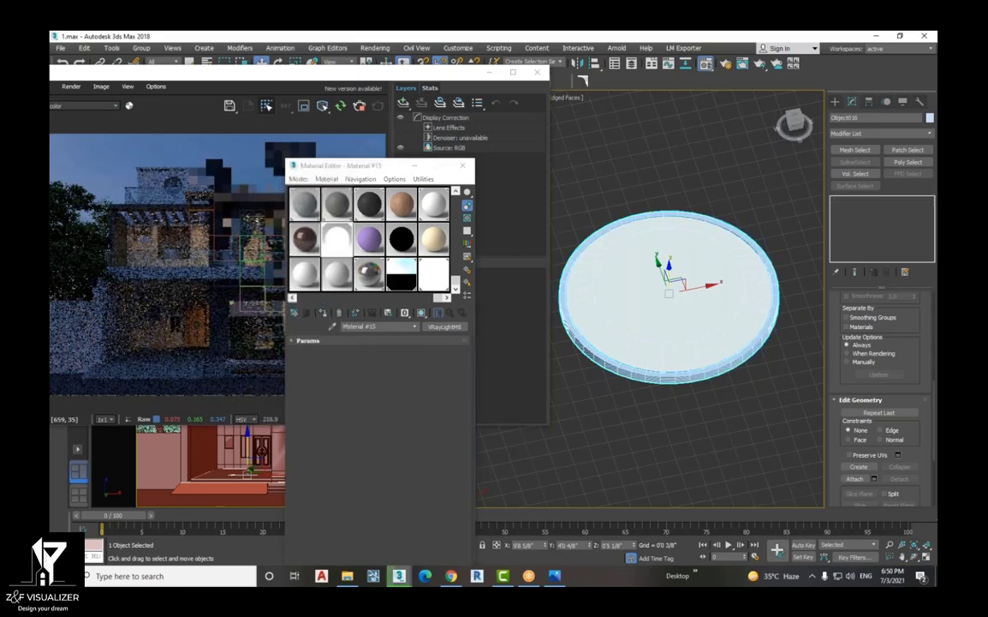
pyautogui.click(626, 372)
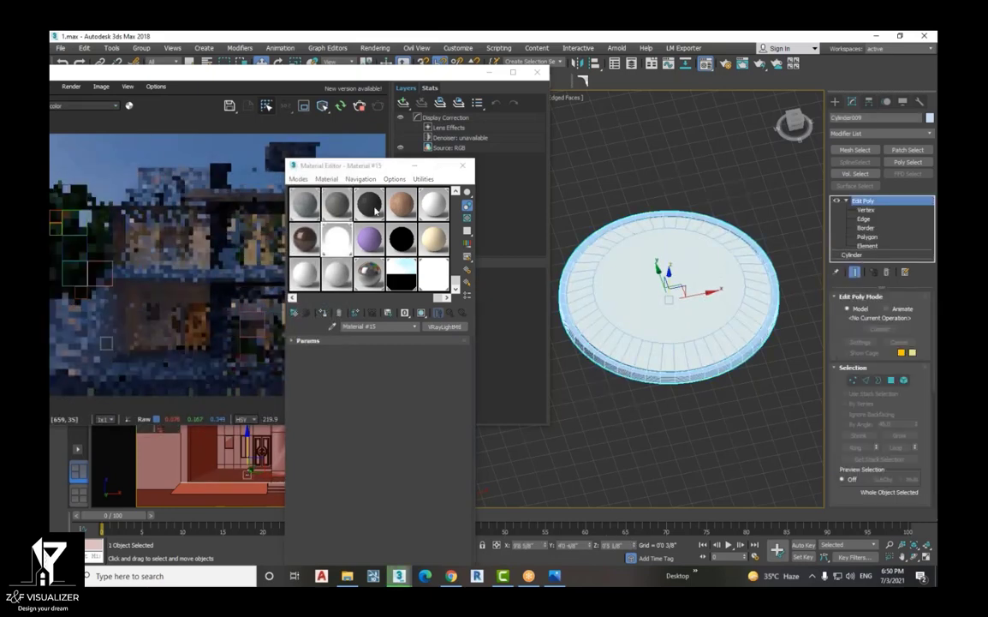
pyautogui.click(322, 313)
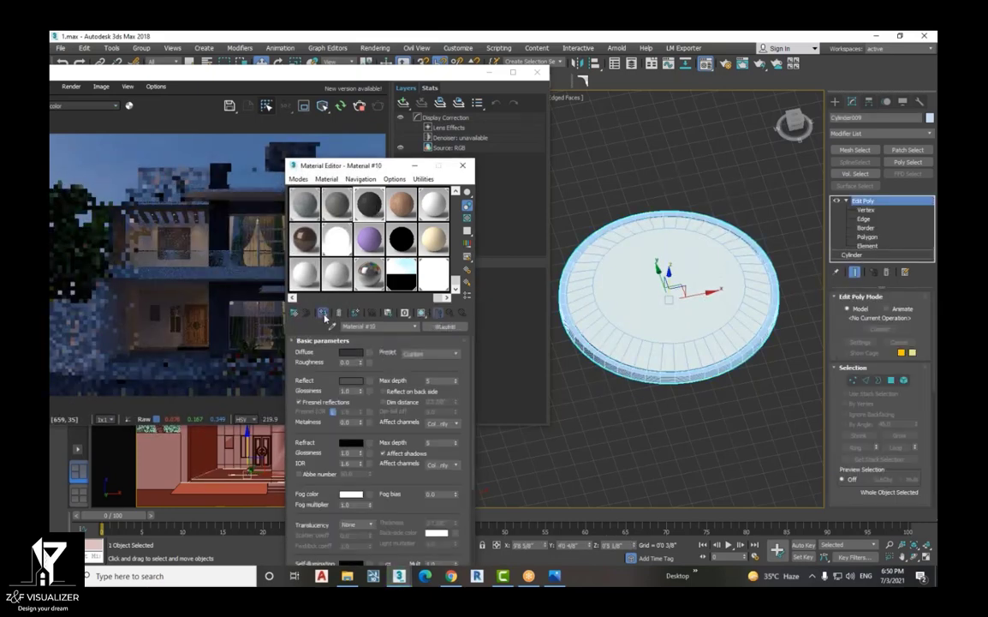
# Select the rim together with the light panel and group them under the default name
pyautogui.keyDown('ctrl'); pyautogui.click(653, 324); pyautogui.keyUp('ctrl')
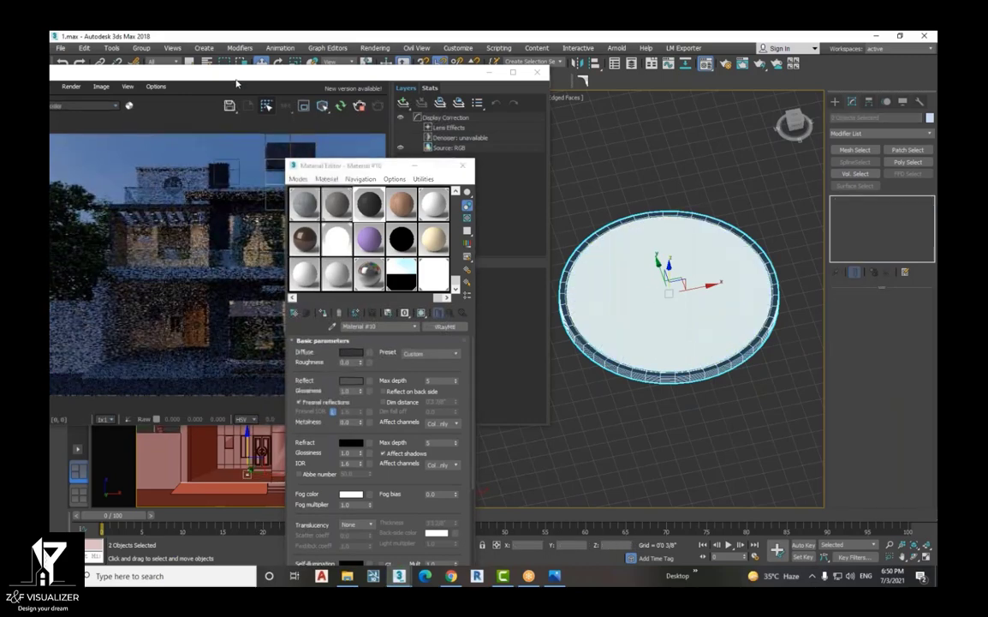
pyautogui.click(142, 48)
pyautogui.click(153, 67)
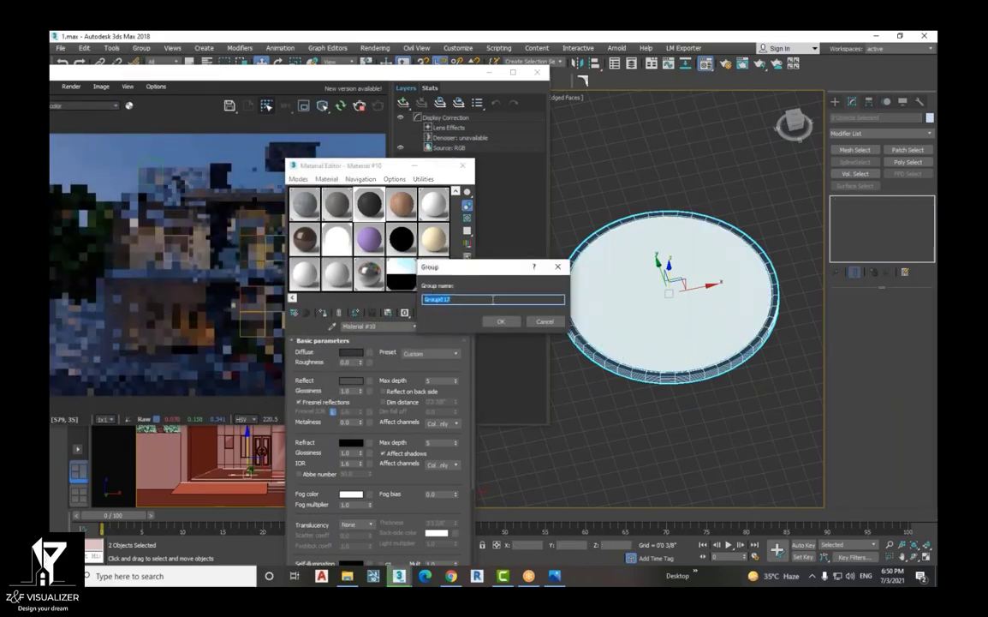
pyautogui.click(503, 319)
# Mirror the fixture group on the Z axis with No Clone so the light panel faces down
pyautogui.scroll(-3, 724, 295)
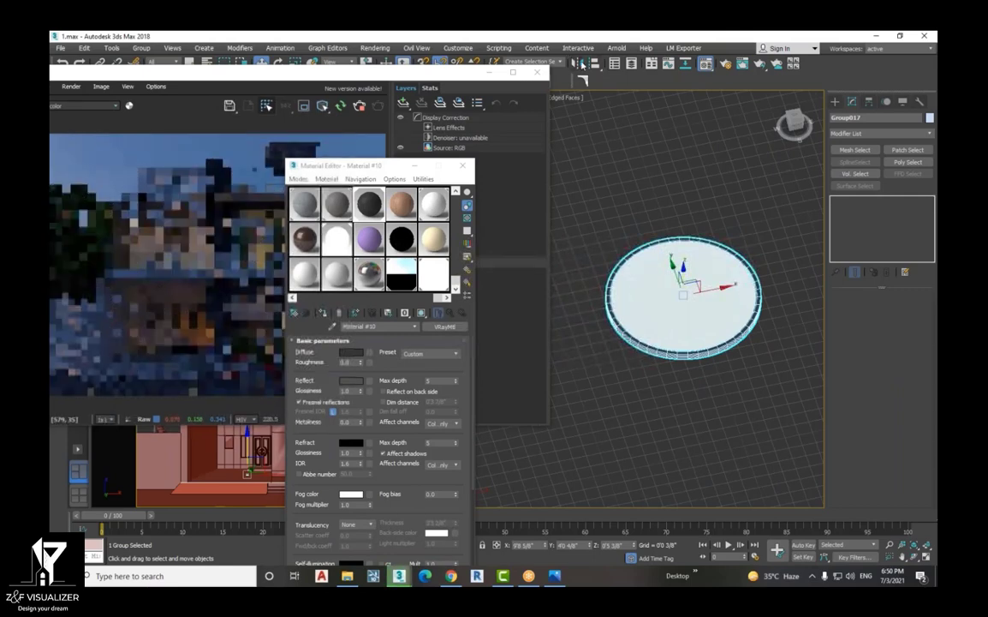
pyautogui.click(581, 65)
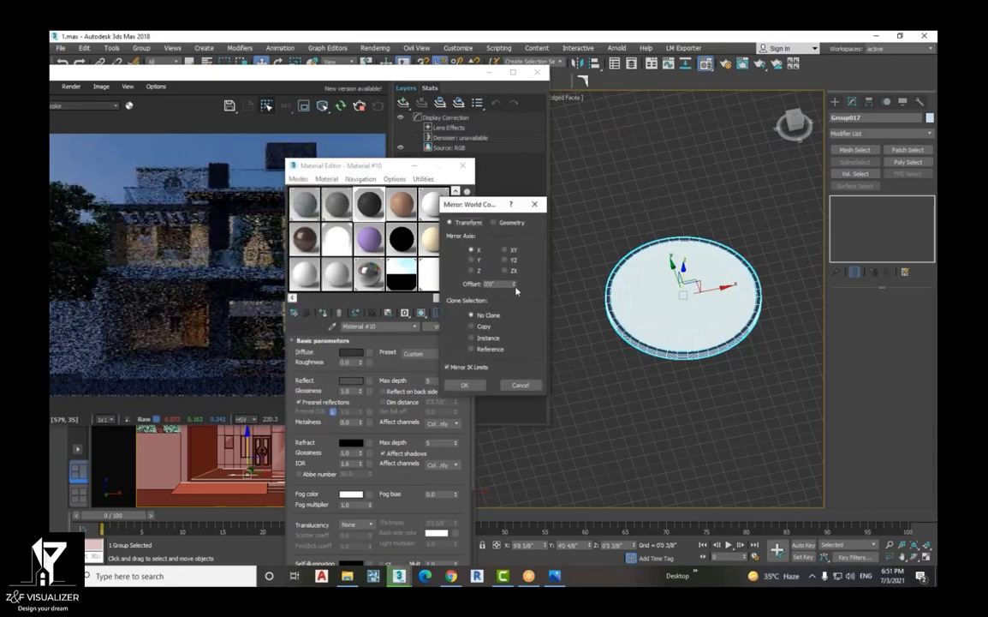
pyautogui.click(471, 271)
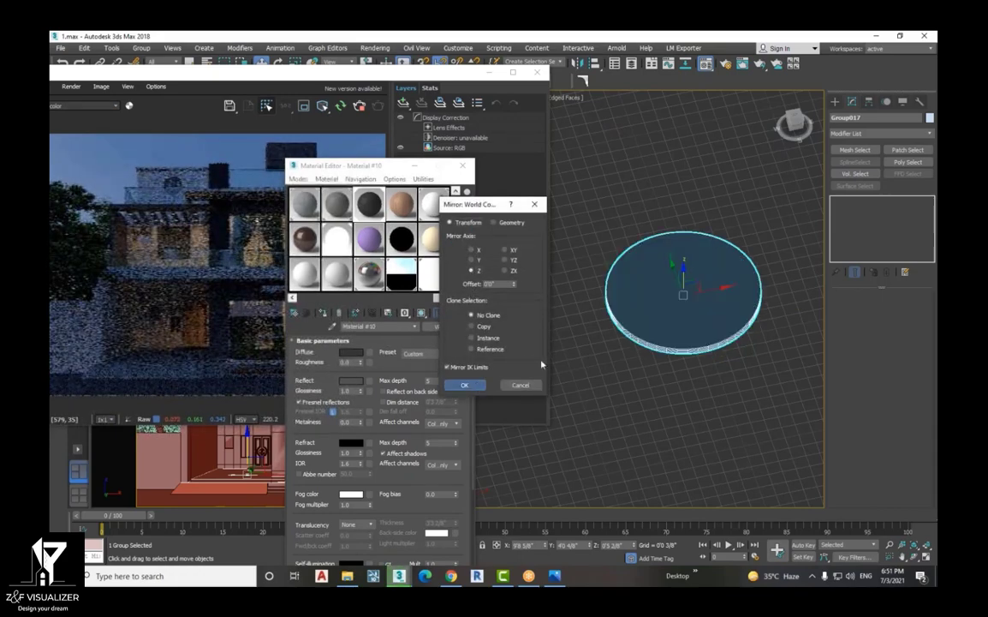
pyautogui.click(464, 385)
# Raise the fixture group to a height of about 7'7" and shift it back under the porch slab
pyautogui.scroll(-6, 718, 331)
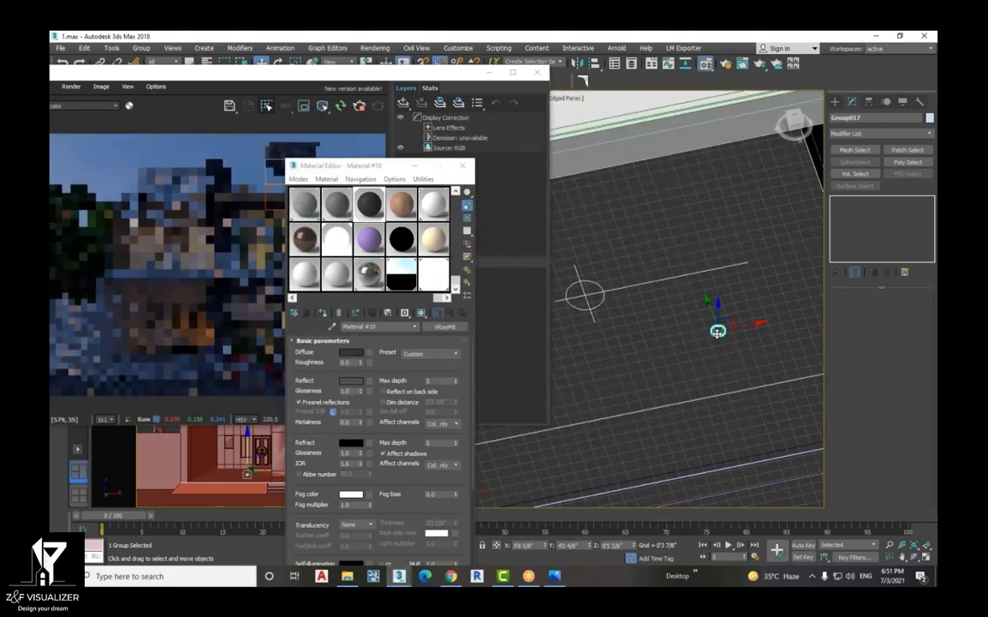
pyautogui.scroll(-4, 718, 330)
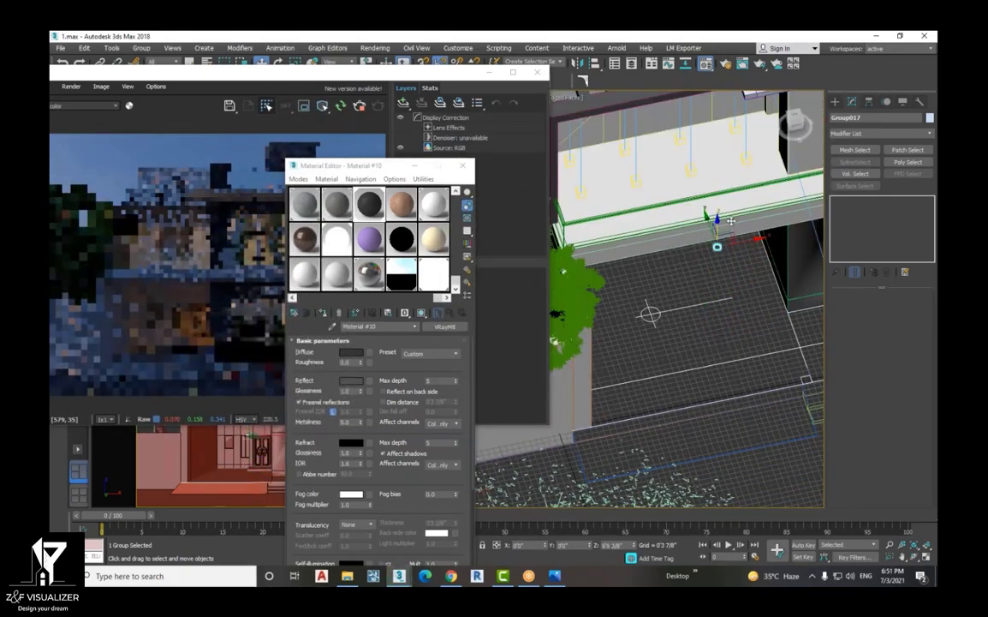
pyautogui.scroll(5, 730, 222)
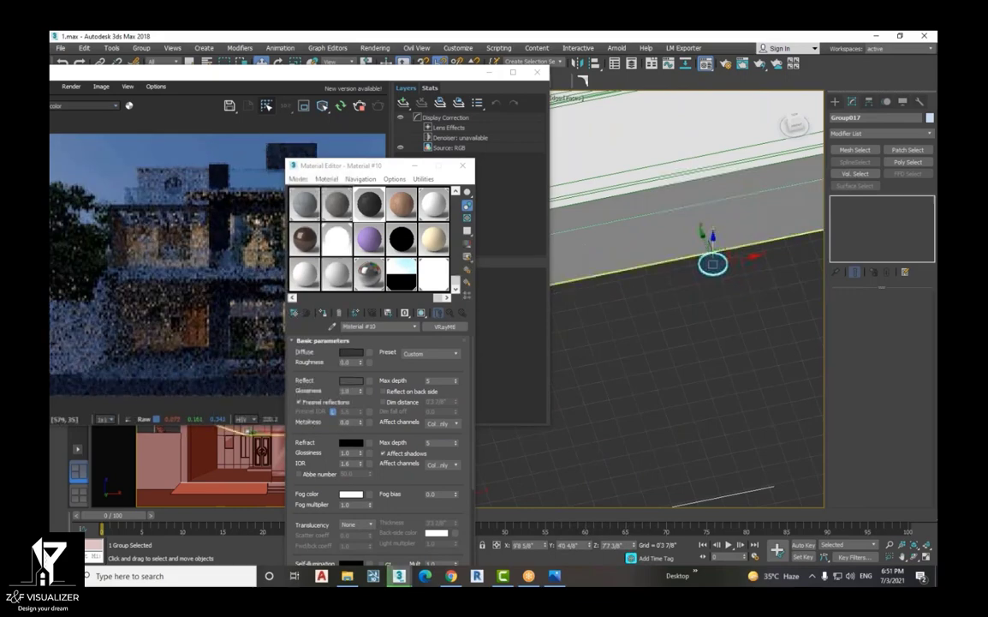
pyautogui.moveTo(706, 244); pyautogui.dragTo(696, 214)
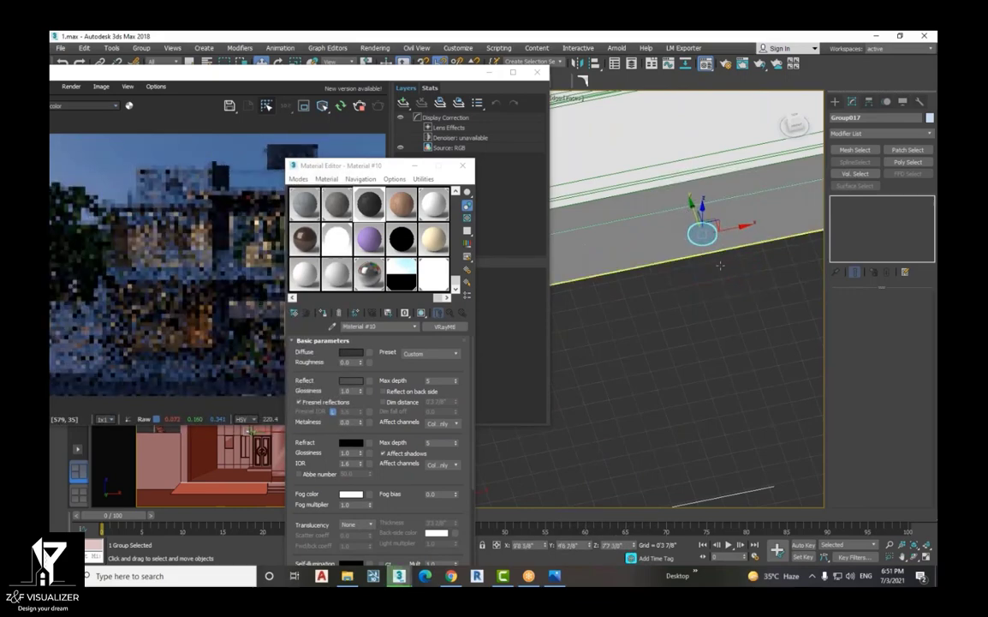
# Raise the fixture group to the underside of the porch slab, at a height of about 9'11 6/8"
pyautogui.hotkey('ctrl', 'r')
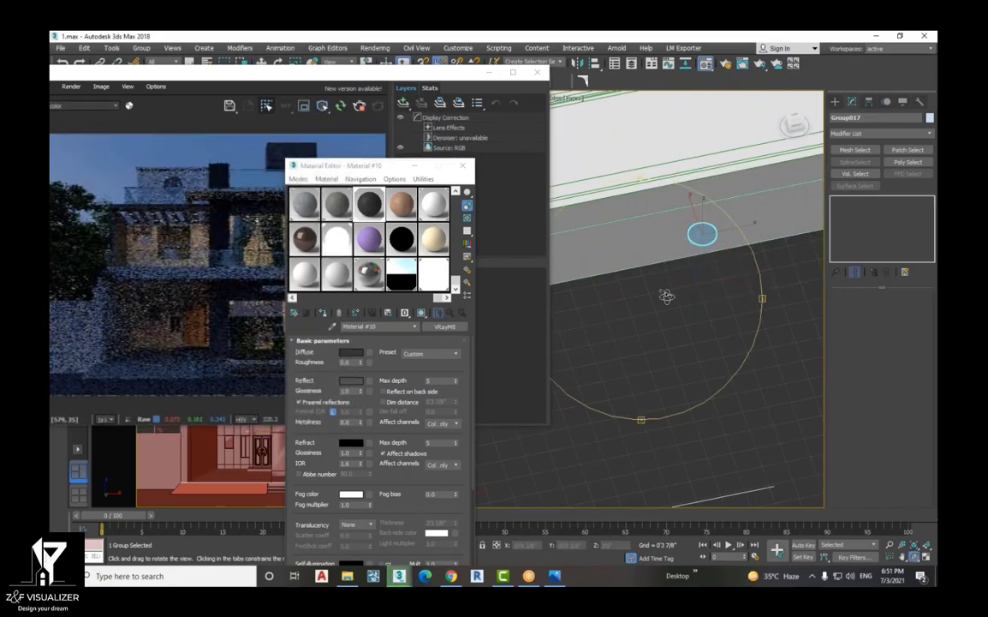
pyautogui.moveTo(661, 285); pyautogui.dragTo(621, 257)
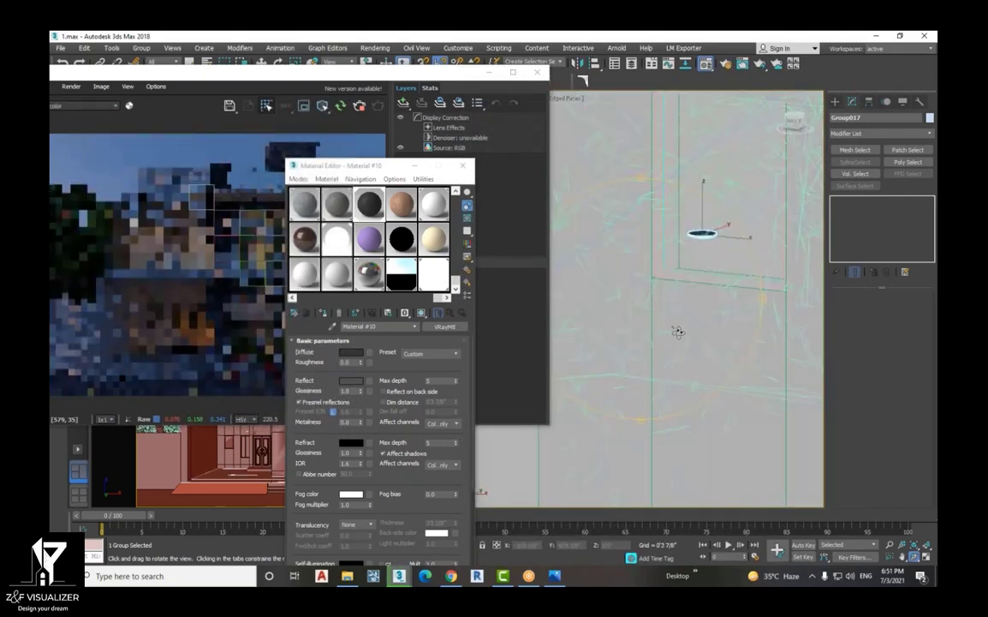
pyautogui.scroll(-2, 683, 319)
pyautogui.press('z')
pyautogui.moveTo(678, 295); pyautogui.dragTo(695, 284)
pyautogui.scroll(-8, 676, 282)
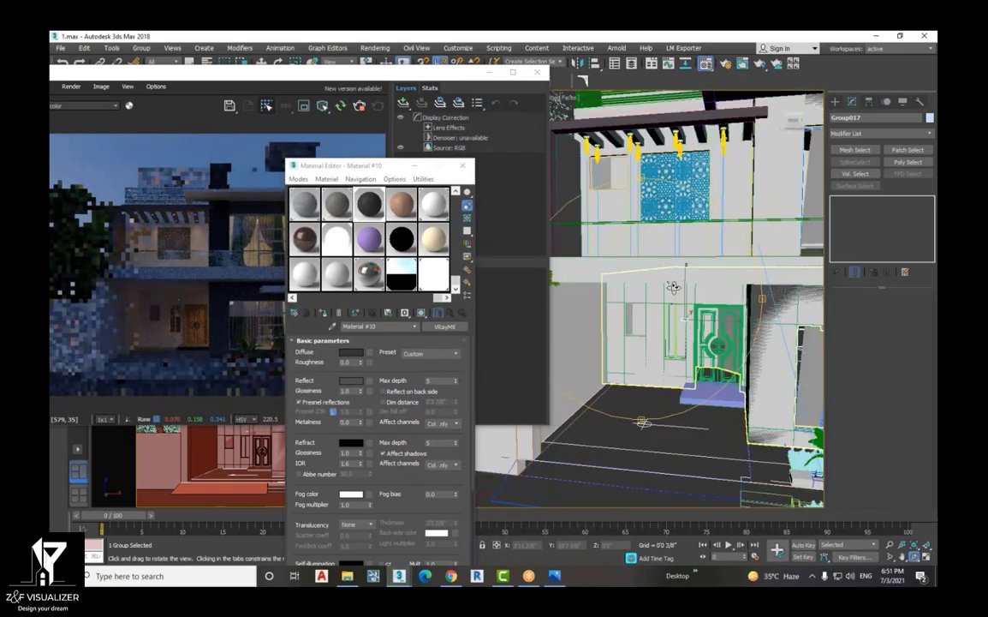
pyautogui.scroll(6, 677, 291)
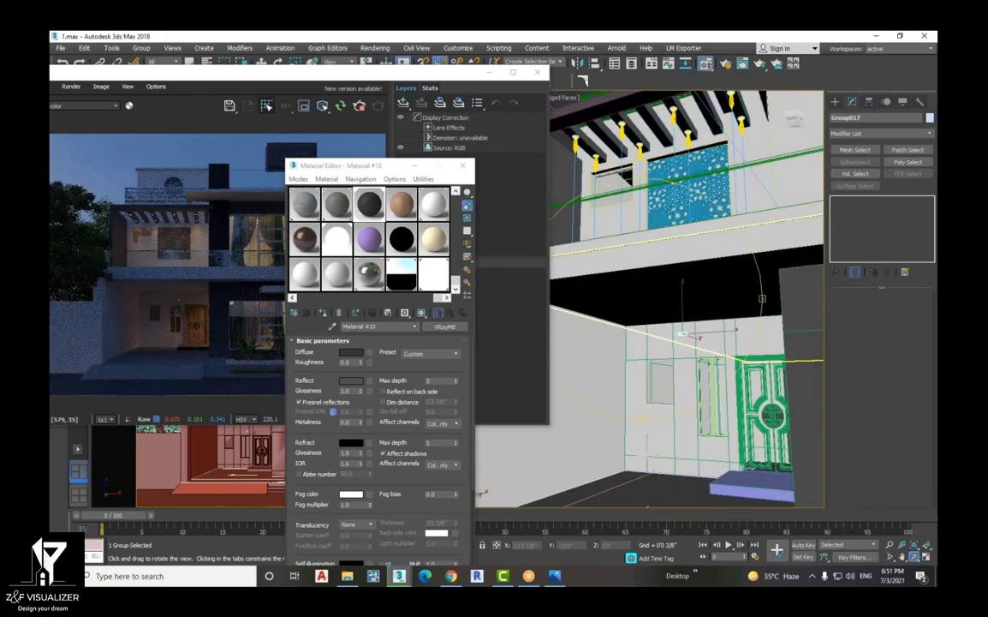
pyautogui.click(260, 62)
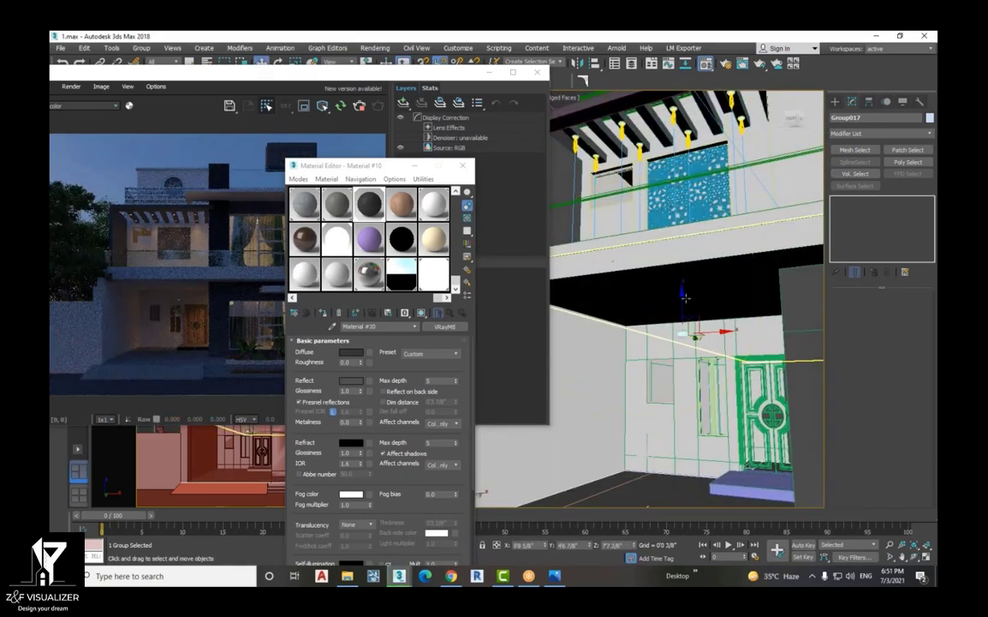
pyautogui.moveTo(683, 299); pyautogui.dragTo(676, 255)
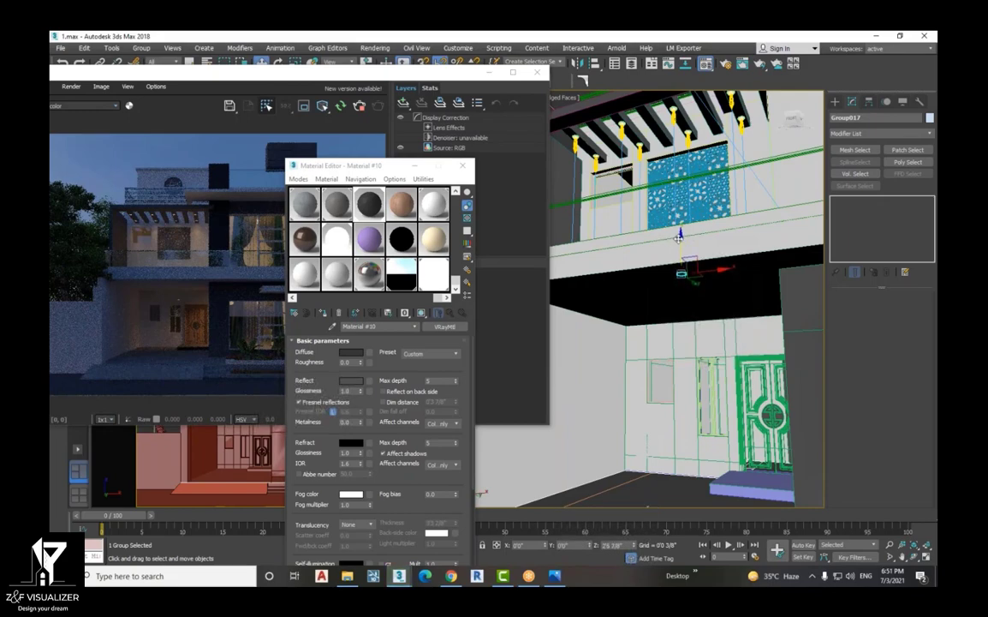
pyautogui.scroll(4, 681, 249)
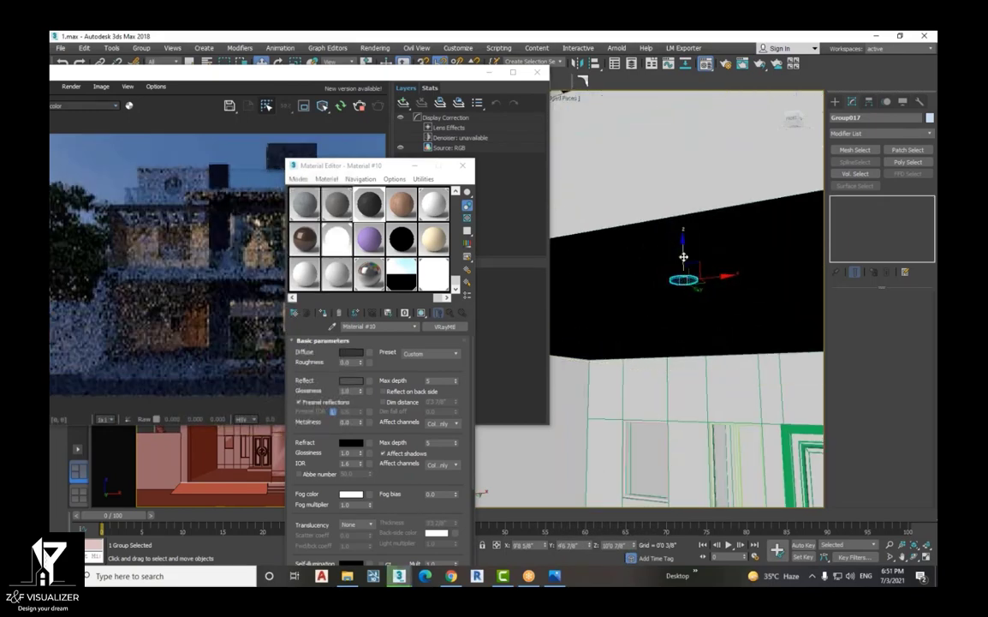
pyautogui.moveTo(683, 257); pyautogui.dragTo(675, 264)
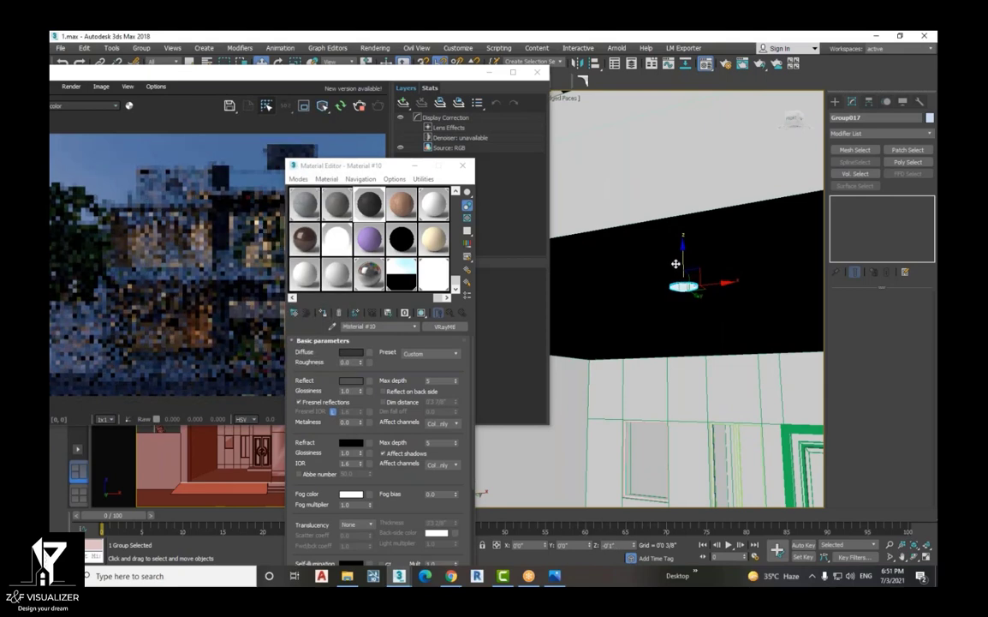
pyautogui.scroll(5, 676, 274)
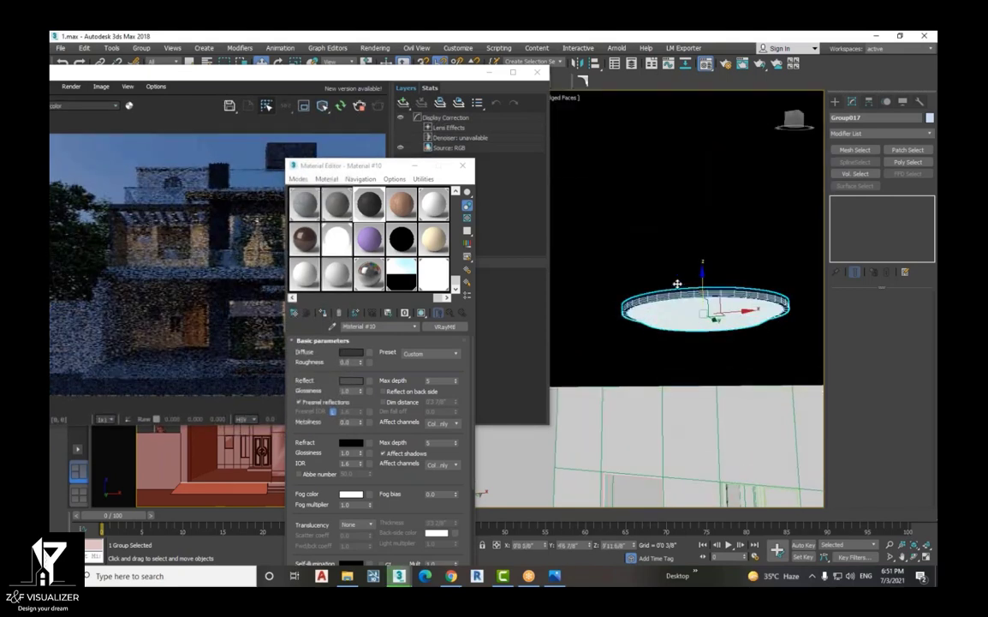
pyautogui.scroll(-2, 676, 284)
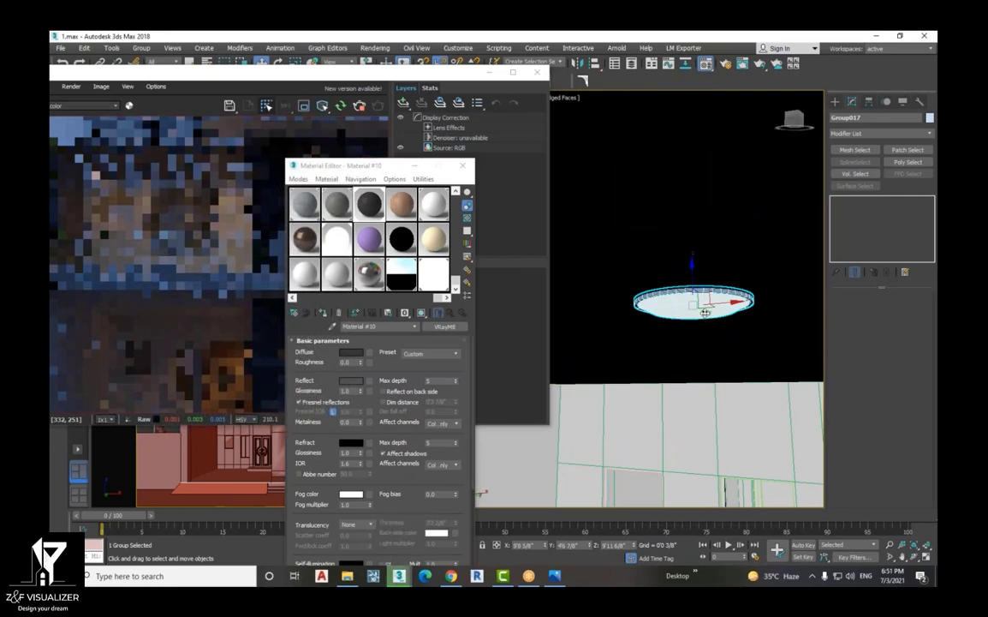
# Shift the fixture group along the slab underside to about X 15'3" and Y 3'6 4/8", in front of the dark wall
pyautogui.moveTo(705, 312); pyautogui.dragTo(658, 177)
pyautogui.scroll(-2, 680, 279)
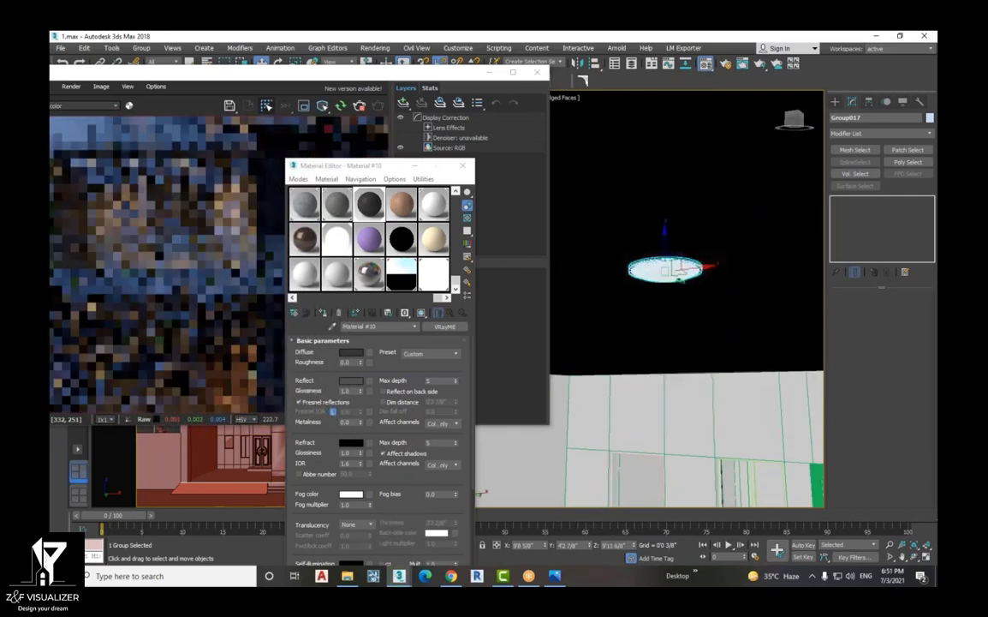
pyautogui.scroll(-3, 642, 249)
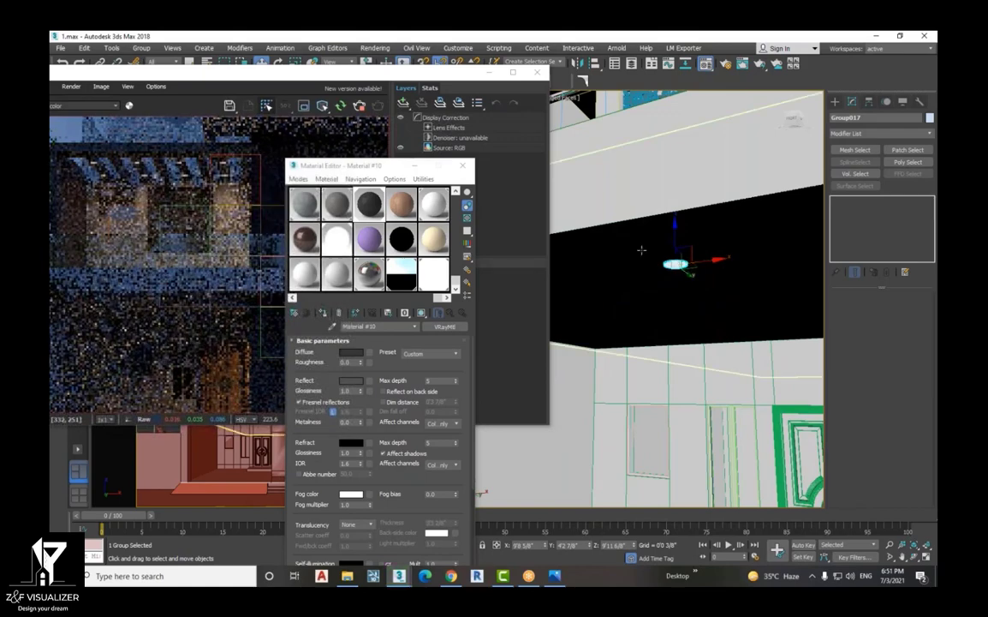
pyautogui.scroll(-5, 642, 250)
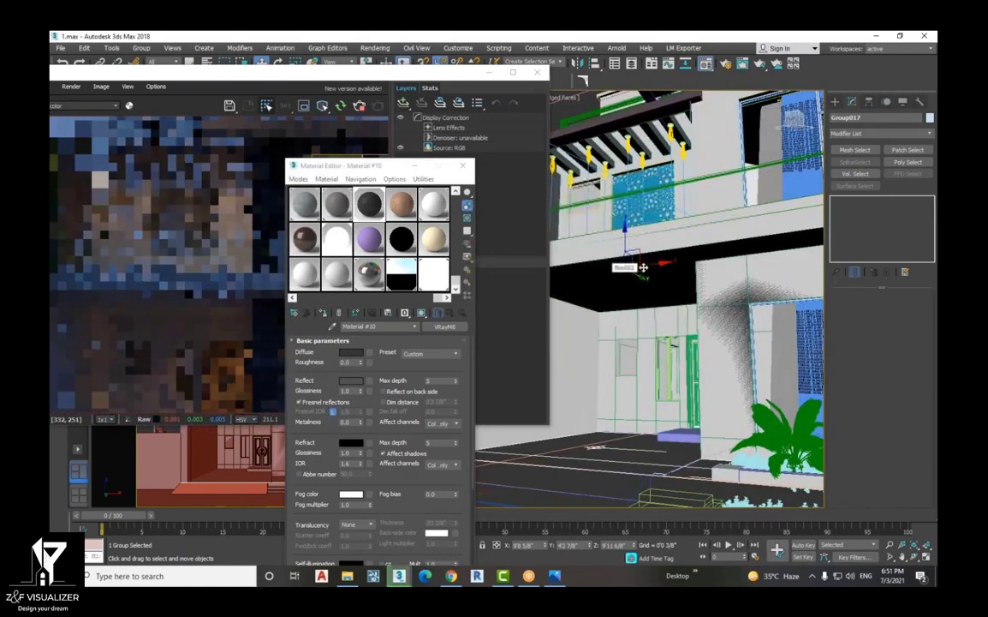
pyautogui.moveTo(643, 268); pyautogui.dragTo(707, 266)
pyautogui.scroll(3, 746, 254)
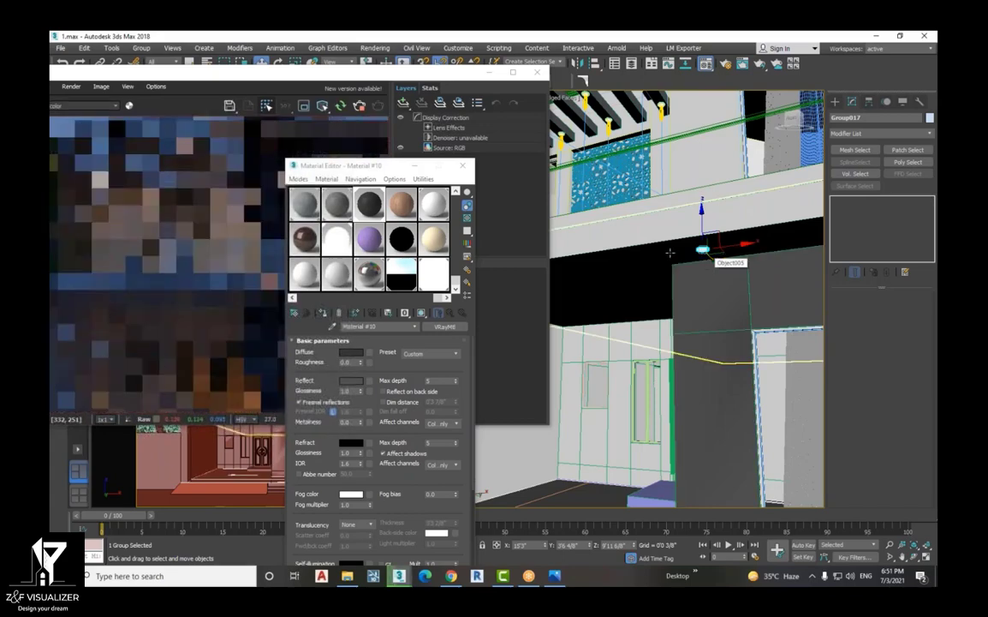
pyautogui.scroll(4, 666, 237)
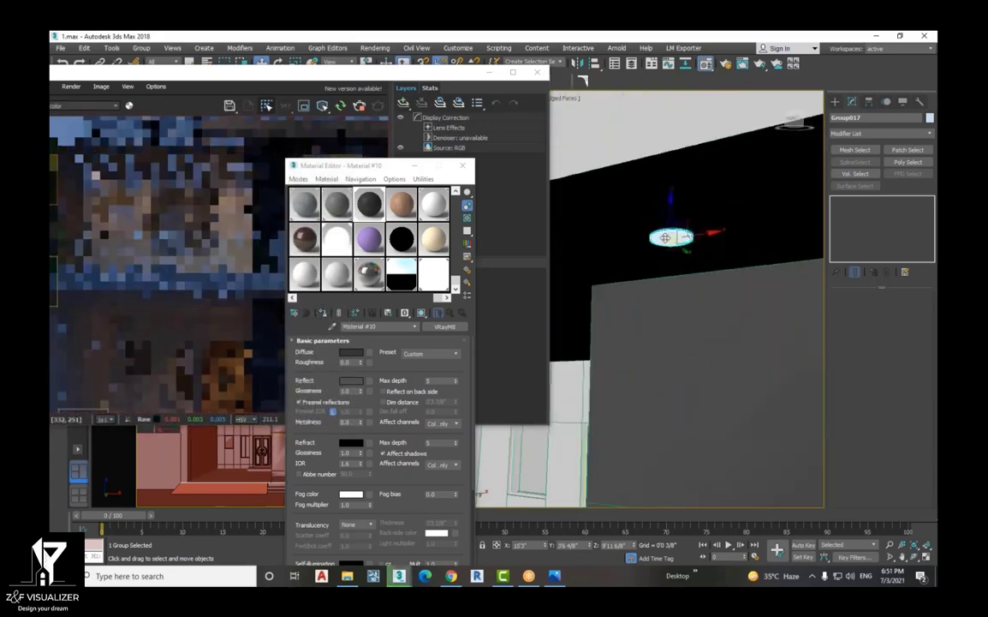
pyautogui.scroll(3, 643, 252)
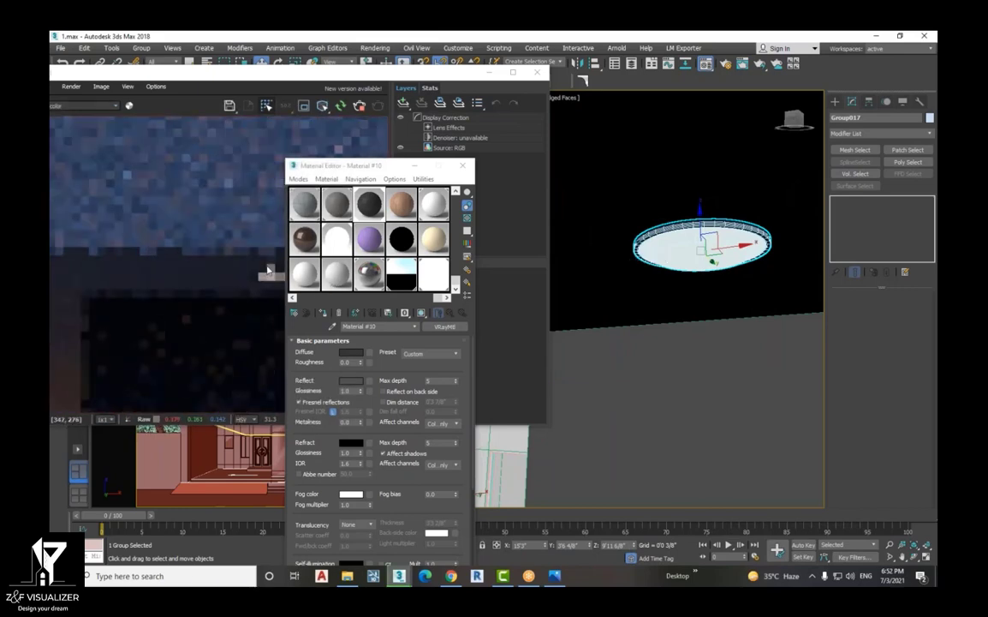
# Stop the interactive render and minimize the V-Ray frame buffer
pyautogui.moveTo(310, 165); pyautogui.dragTo(369, 164)
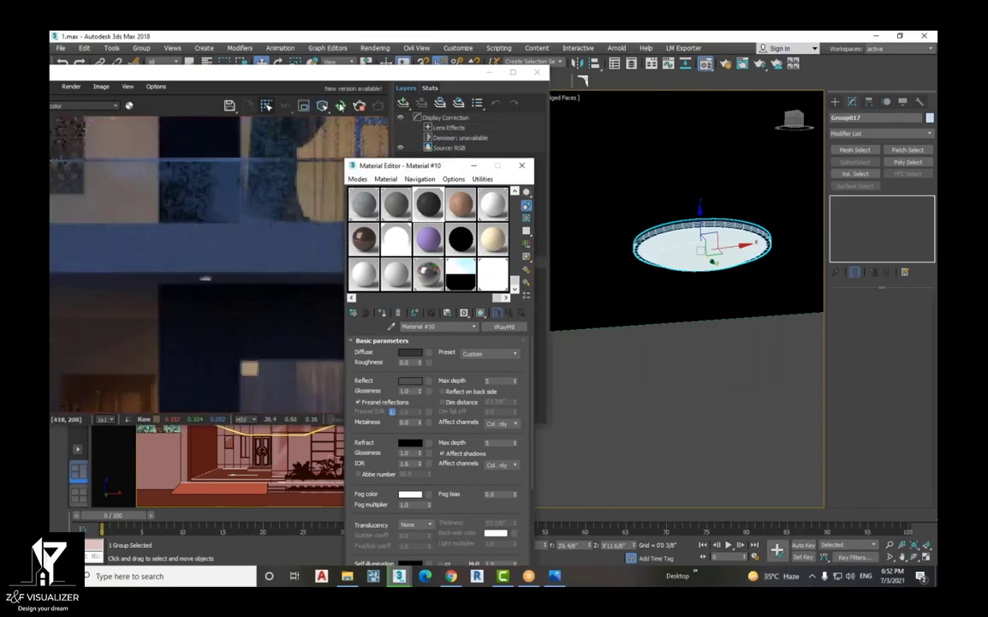
pyautogui.click(360, 109)
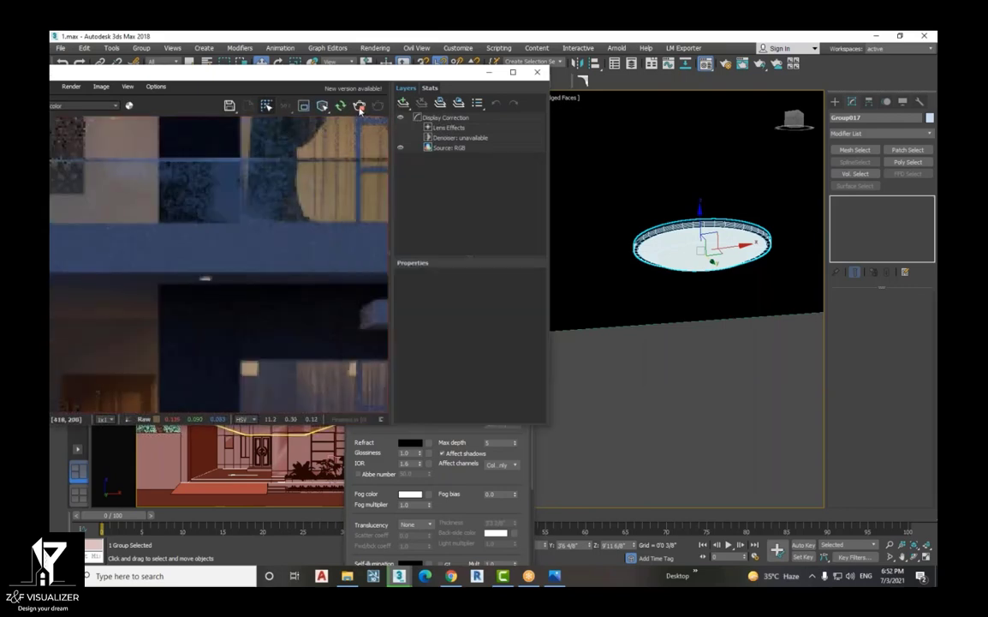
pyautogui.click(488, 74)
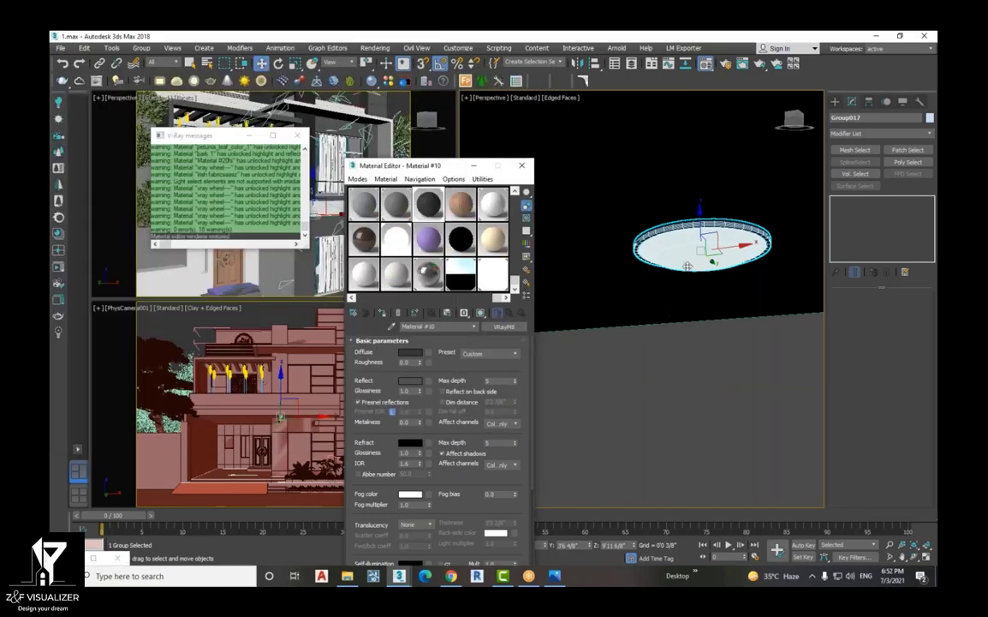
# Isolate the fixture group and show it in the front view
pyautogui.scroll(-5, 687, 266)
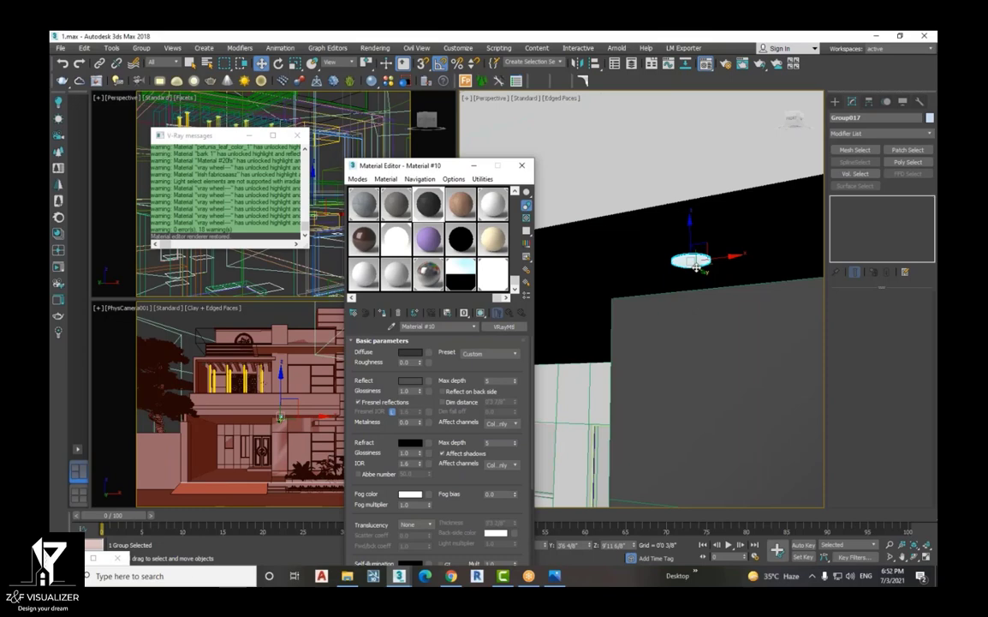
pyautogui.hotkey('alt', 'q')
pyautogui.press('f')
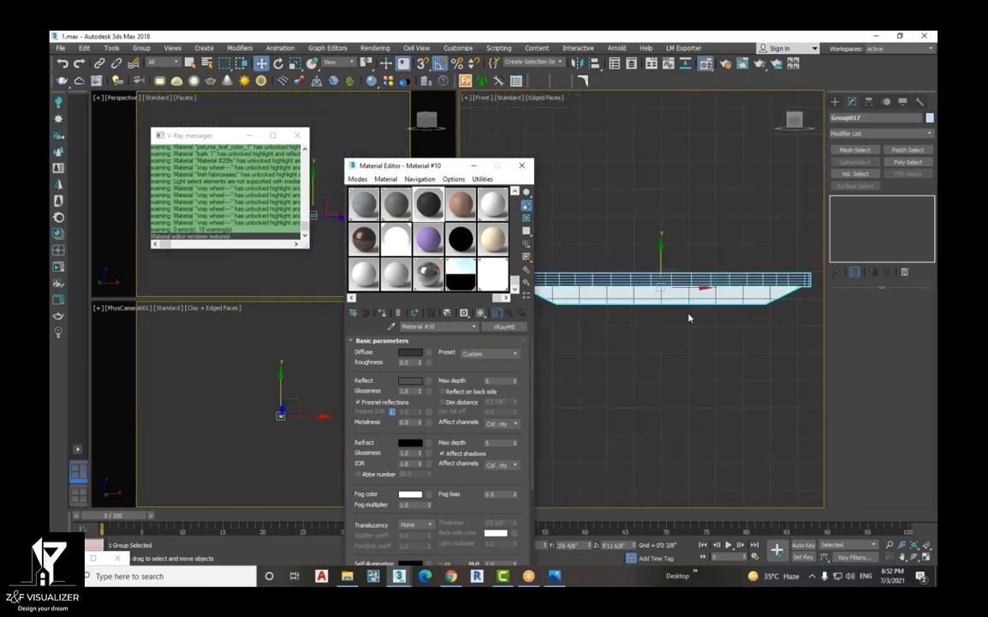
pyautogui.scroll(-2, 696, 316)
# Create a targeted VRayIES light from the fixture's center, with its target straight down
pyautogui.click(836, 102)
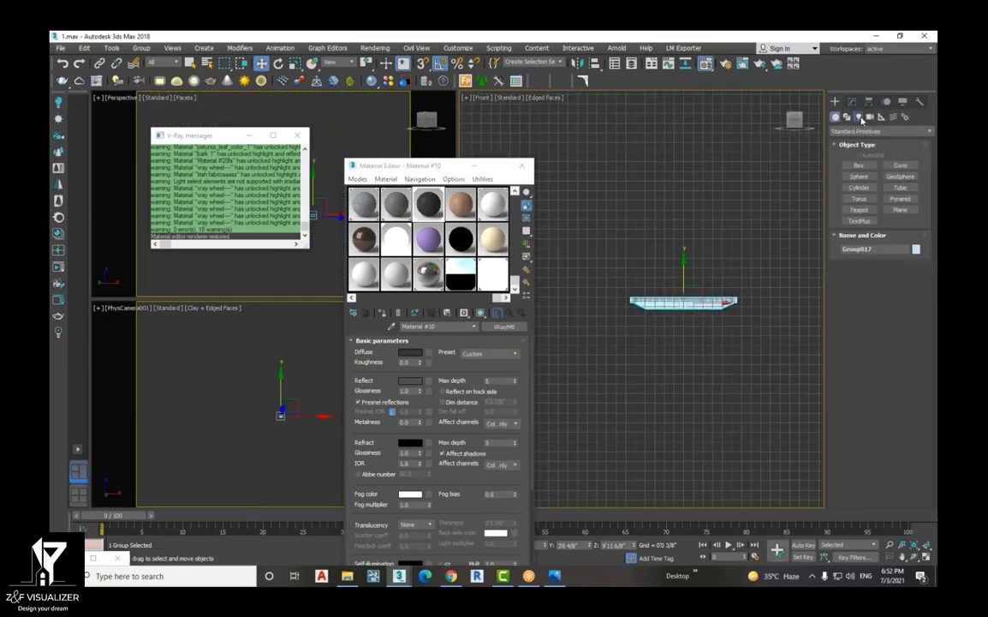
pyautogui.click(859, 117)
pyautogui.click(863, 130)
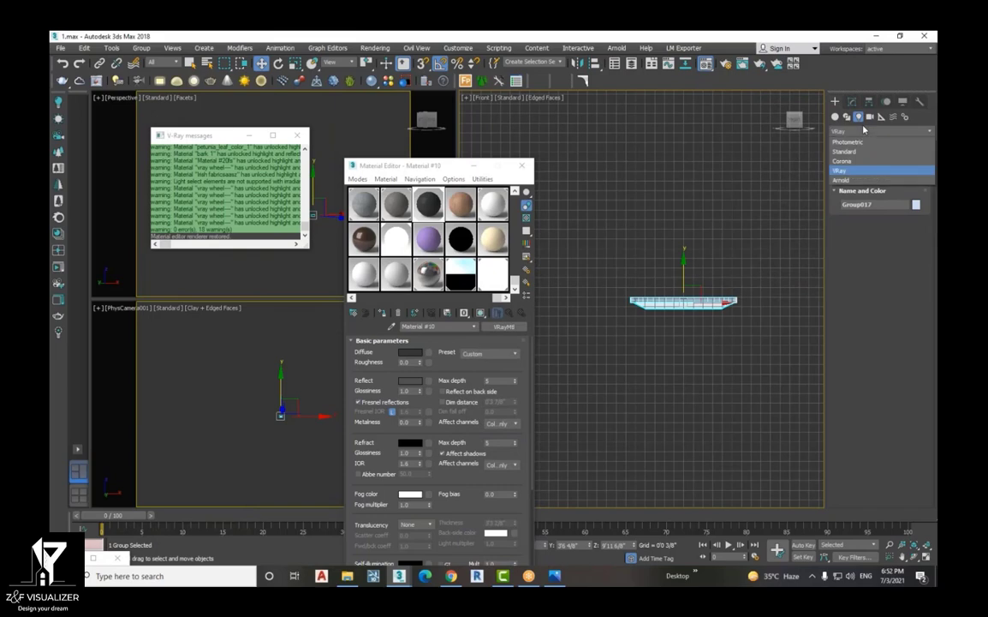
pyautogui.click(842, 172)
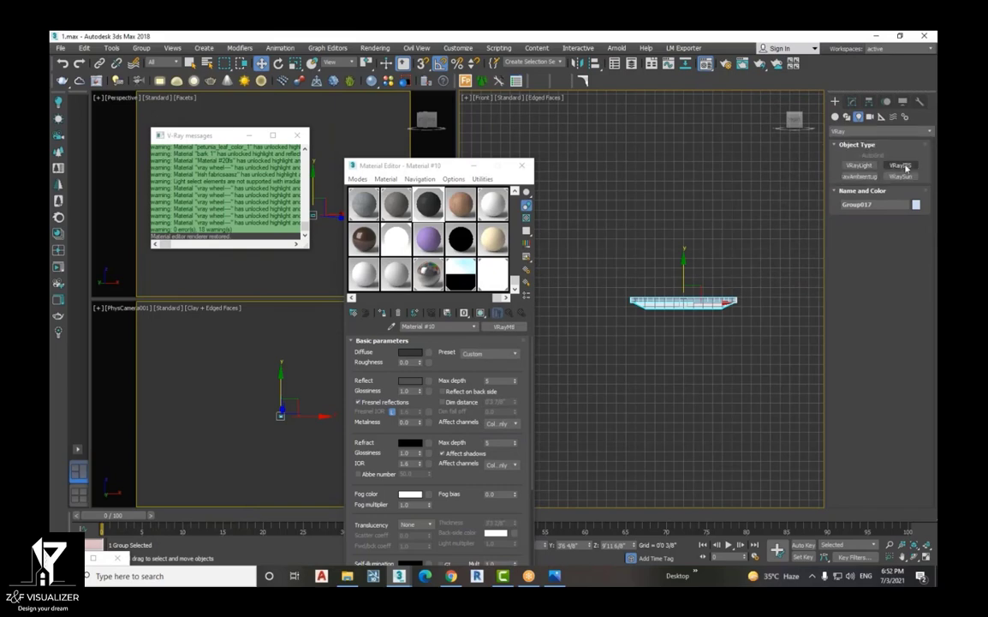
pyautogui.scroll(-5, 677, 295)
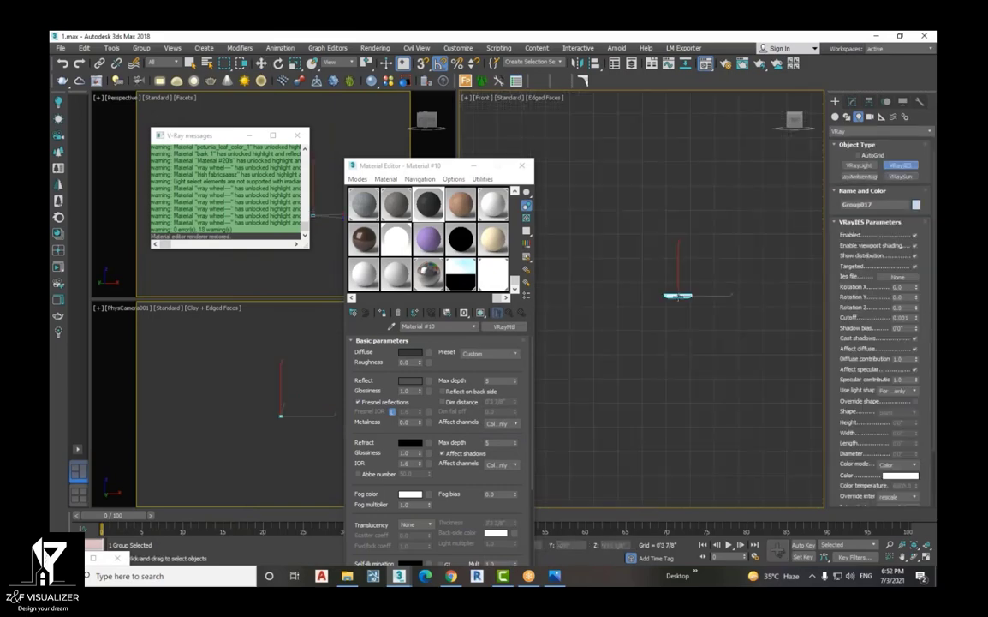
pyautogui.moveTo(678, 296); pyautogui.dragTo(678, 507)
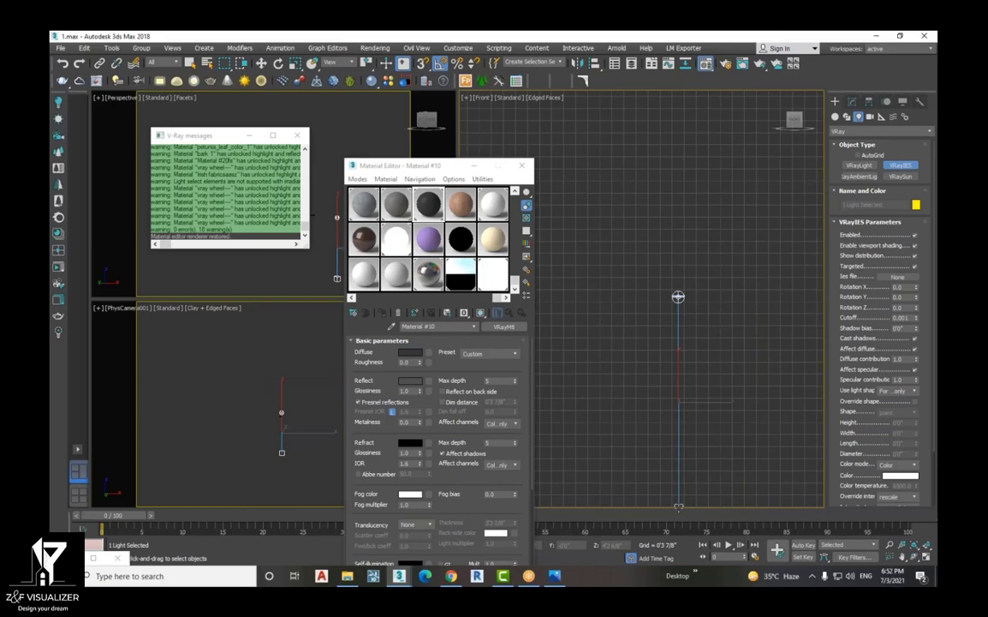
# Lower the VRayIES light source so it sits just below the fixture's light panel
pyautogui.click(262, 65)
pyautogui.scroll(5, 680, 301)
pyautogui.click(694, 297)
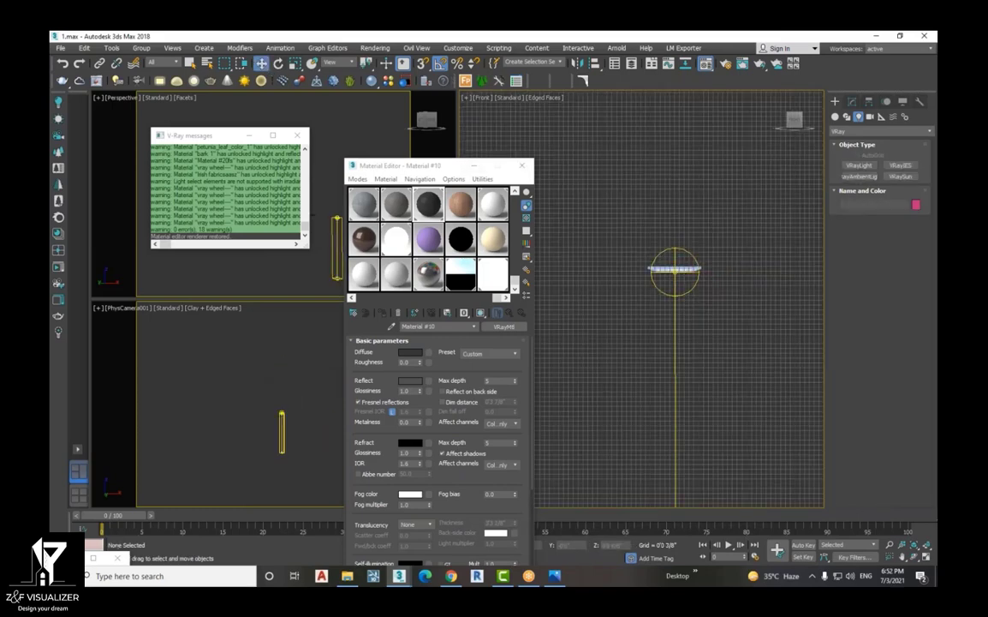
pyautogui.click(675, 257)
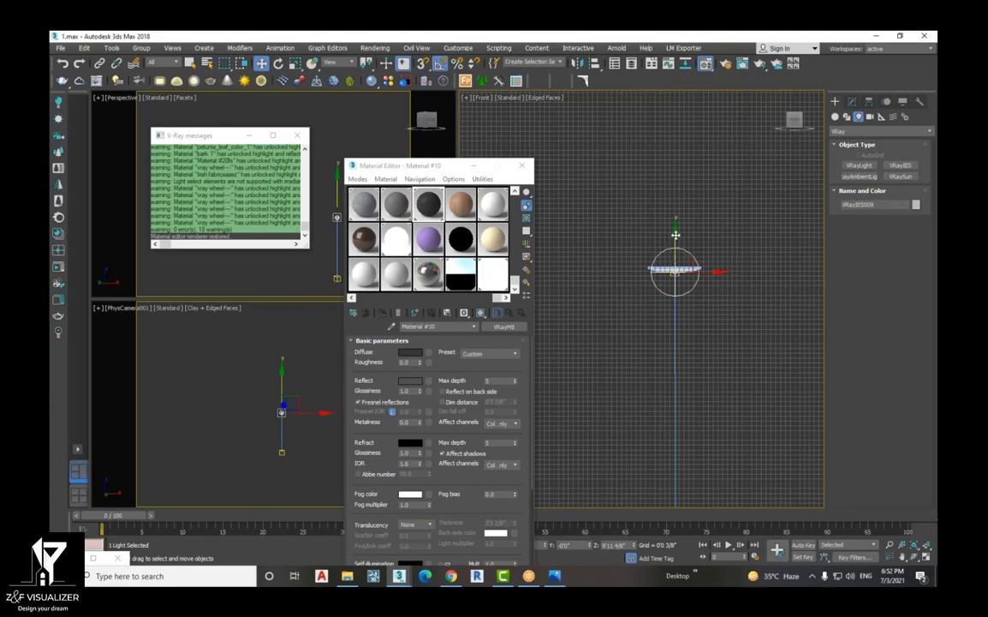
pyautogui.moveTo(676, 234); pyautogui.dragTo(676, 255)
pyautogui.scroll(-2, 648, 215)
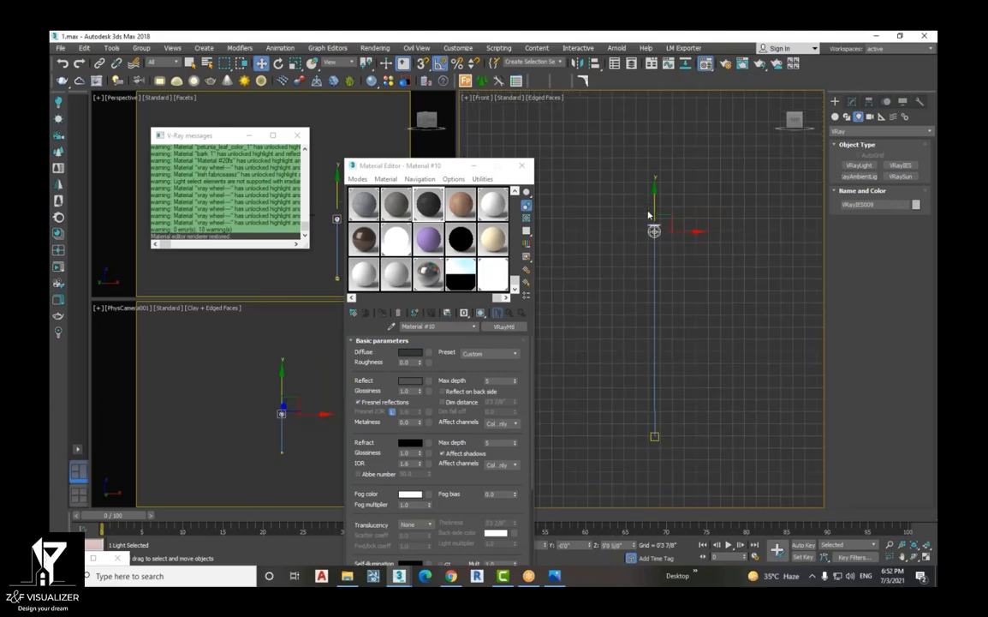
# Select the VRayIES light together with its target and move both in the top view onto the fixture's center
pyautogui.click(678, 420)
pyautogui.click(656, 396)
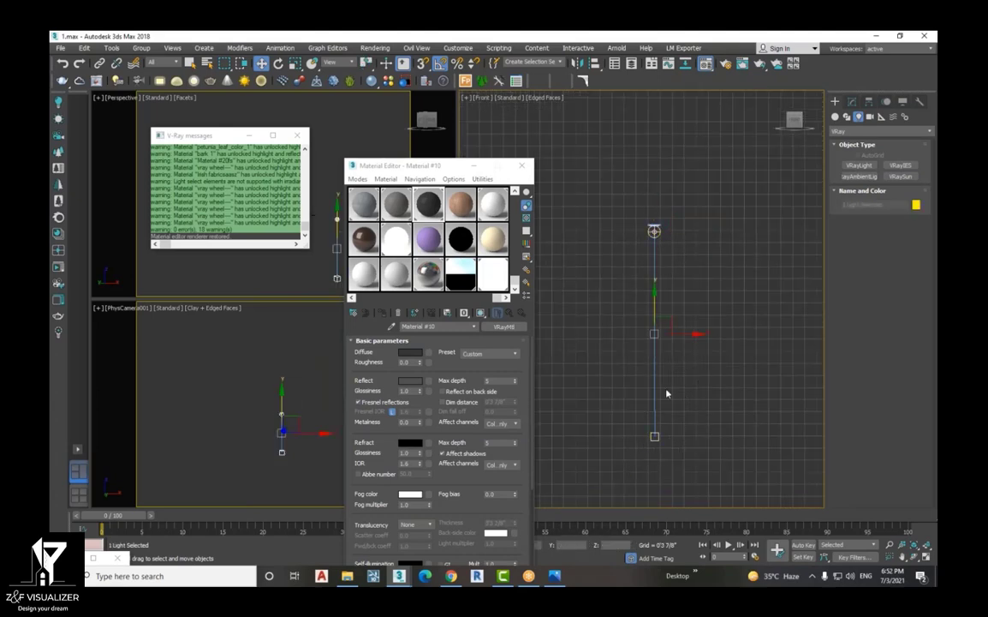
pyautogui.scroll(3, 654, 237)
pyautogui.click(656, 233)
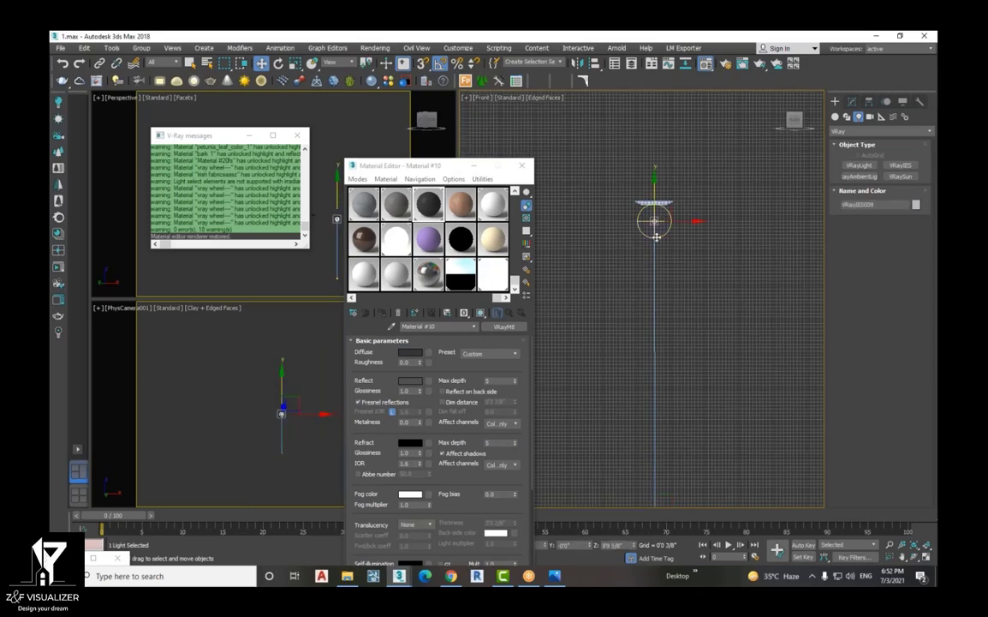
pyautogui.click(642, 276)
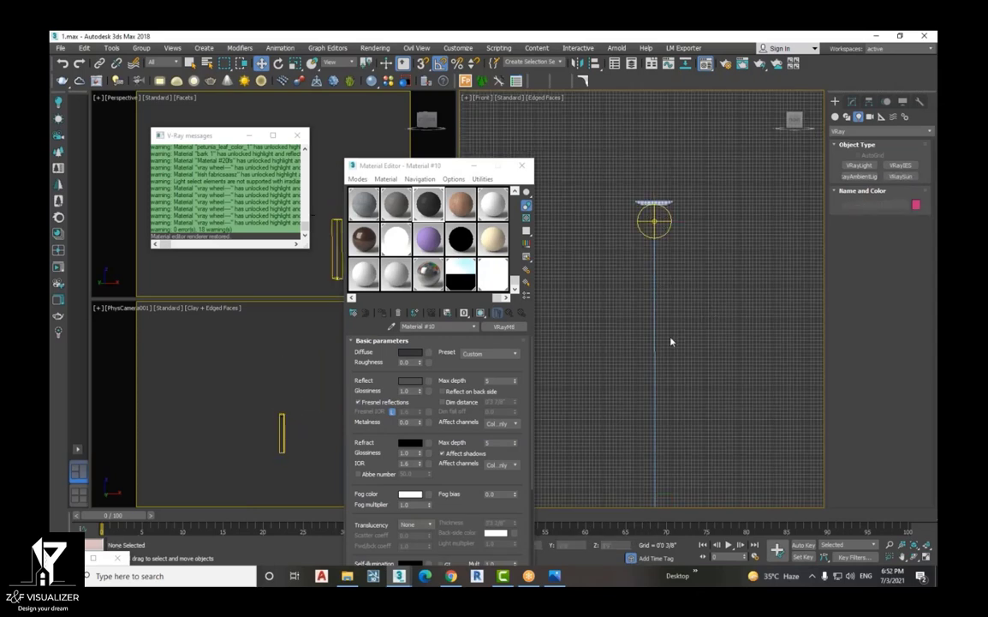
pyautogui.click(655, 281)
pyautogui.press('t')
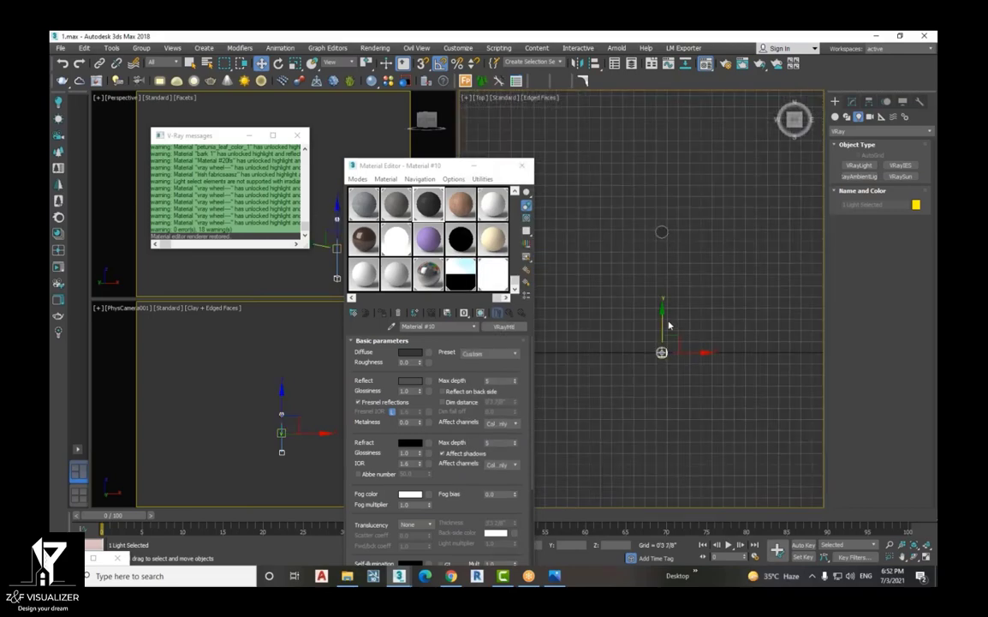
pyautogui.moveTo(667, 330); pyautogui.dragTo(658, 202)
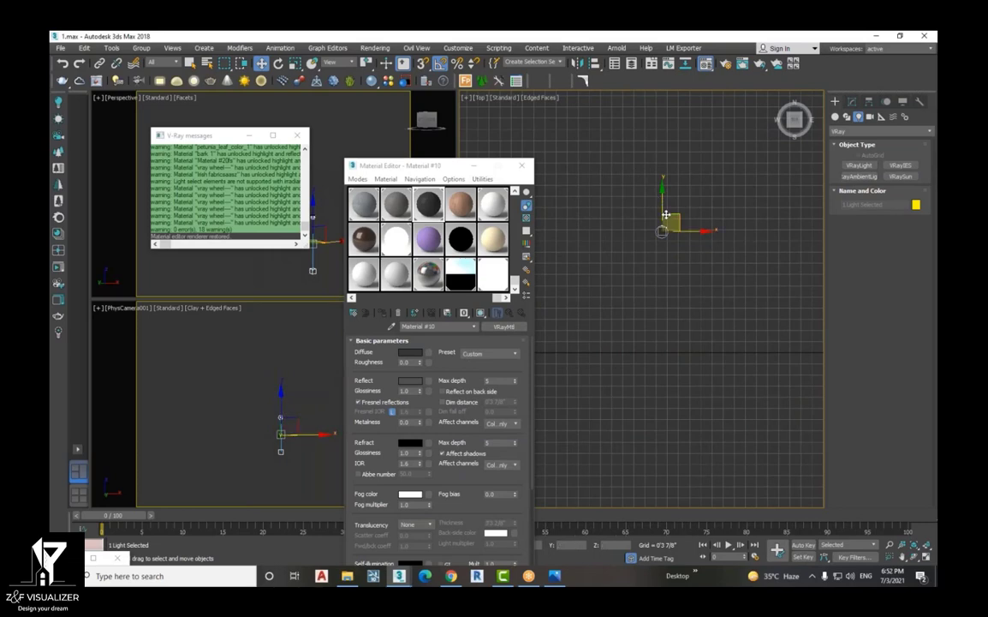
pyautogui.press('f')
pyautogui.click(688, 219)
pyautogui.scroll(6, 678, 213)
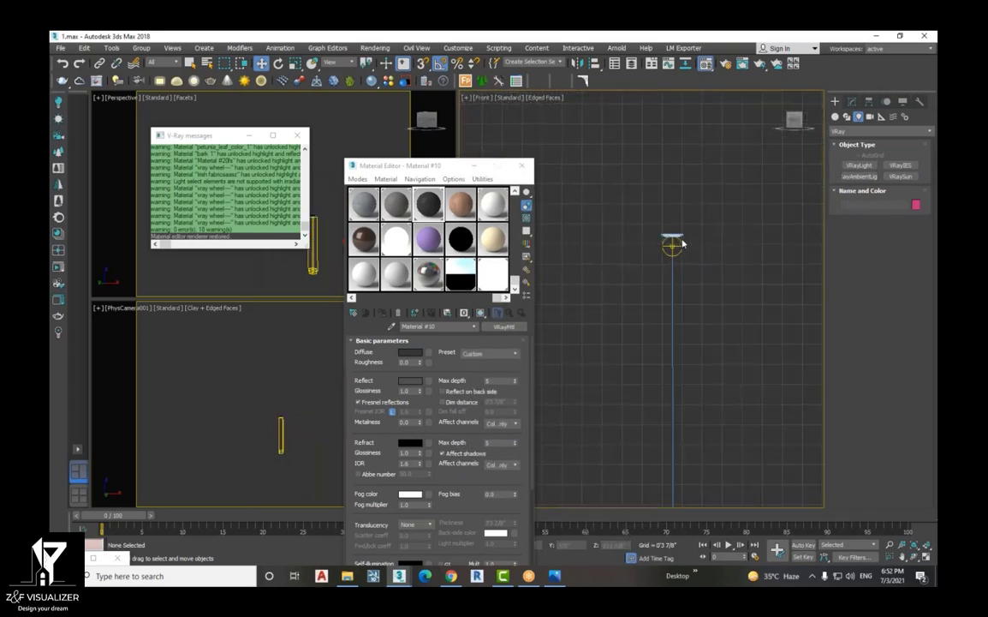
# Select the VRayIES light source below the ceiling fixture and show its parameters
pyautogui.click(657, 260)
pyautogui.click(853, 101)
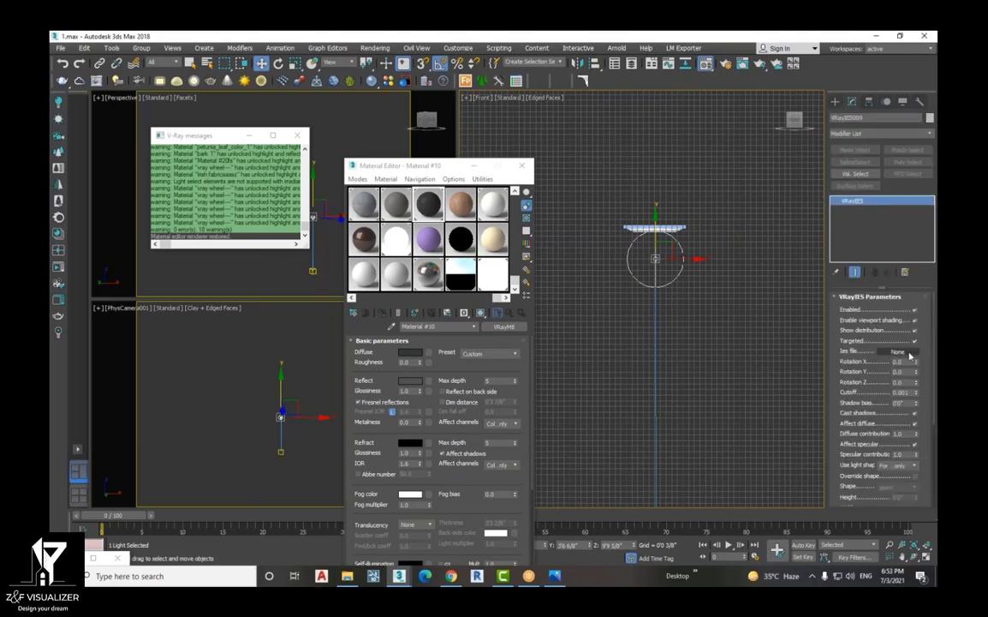
pyautogui.click(898, 352)
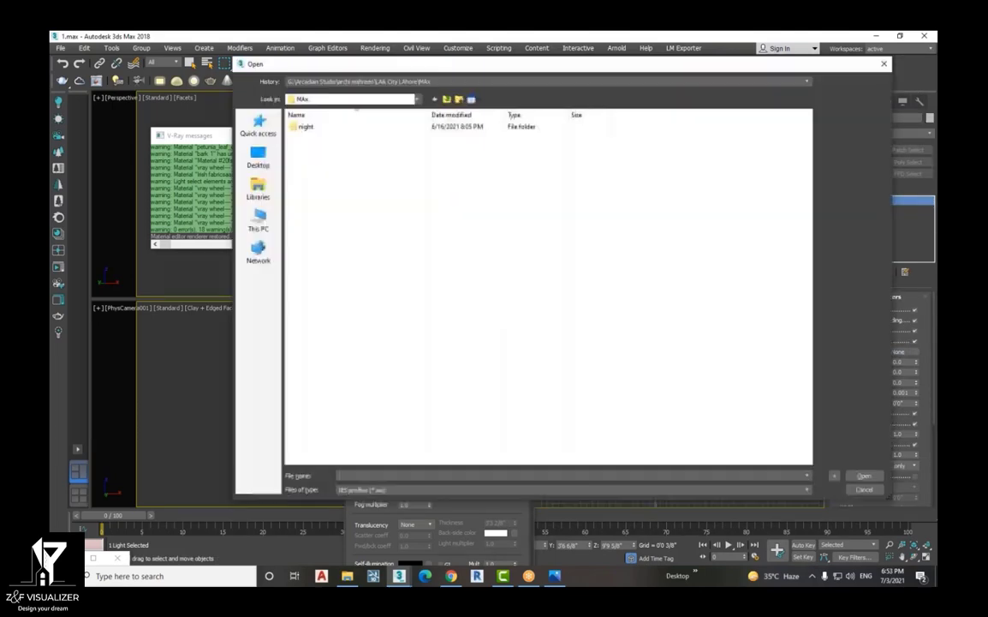
pyautogui.click(447, 100)
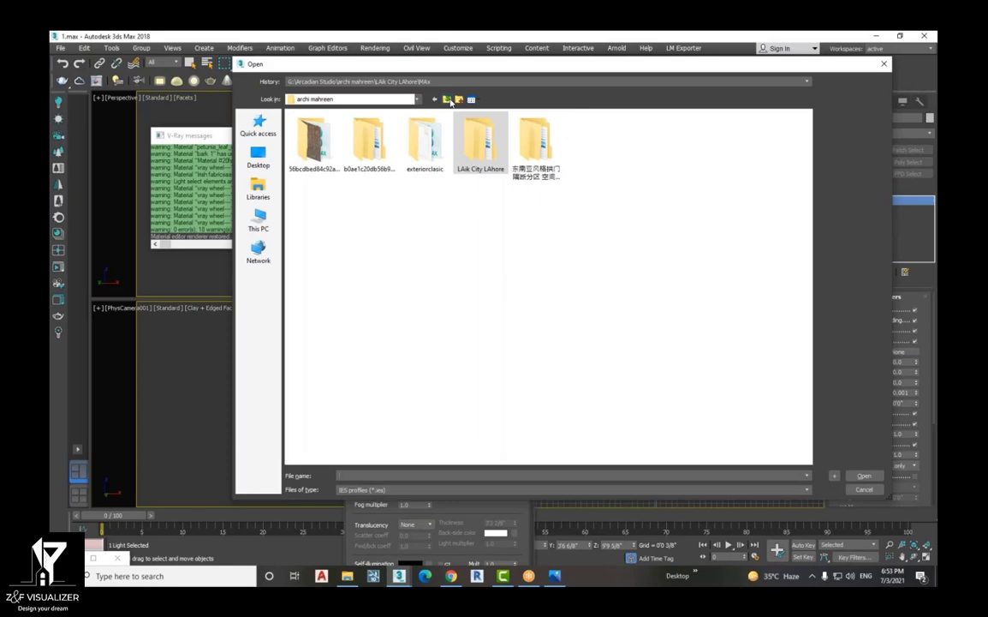
pyautogui.click(449, 100)
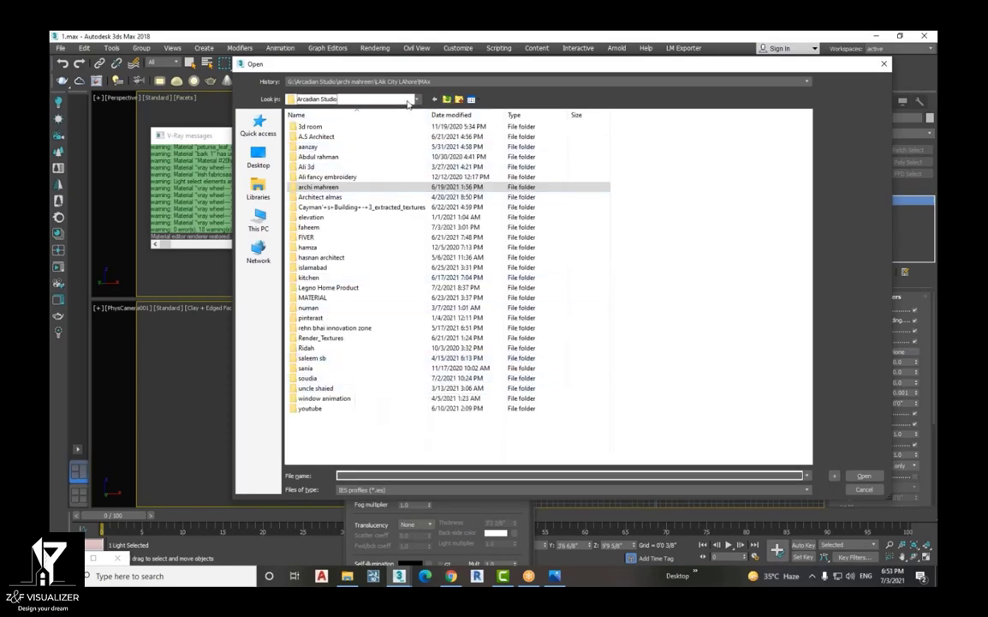
pyautogui.click(360, 100)
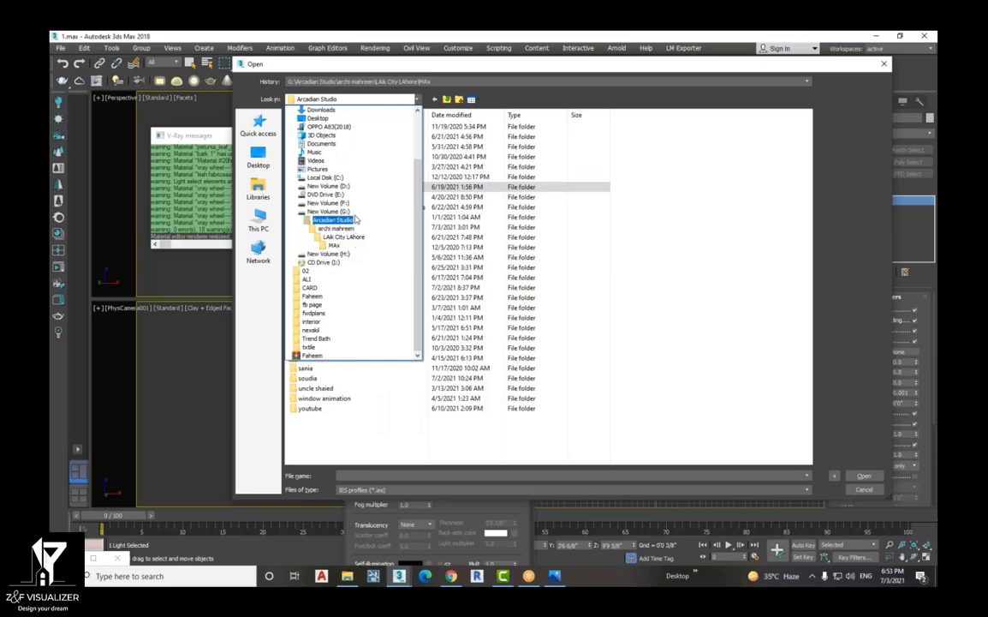
pyautogui.click(884, 65)
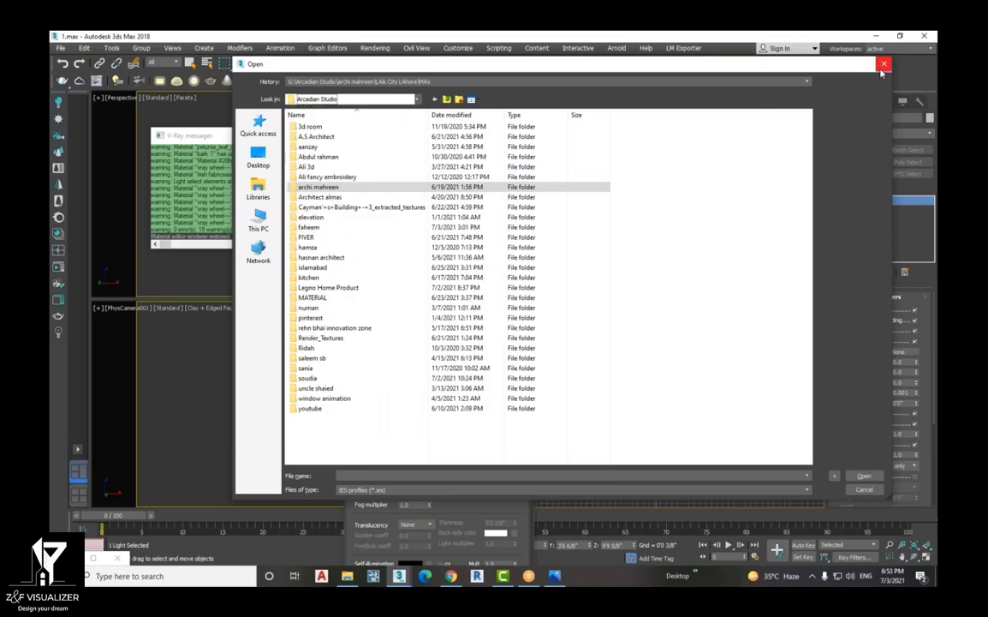
pyautogui.click(883, 65)
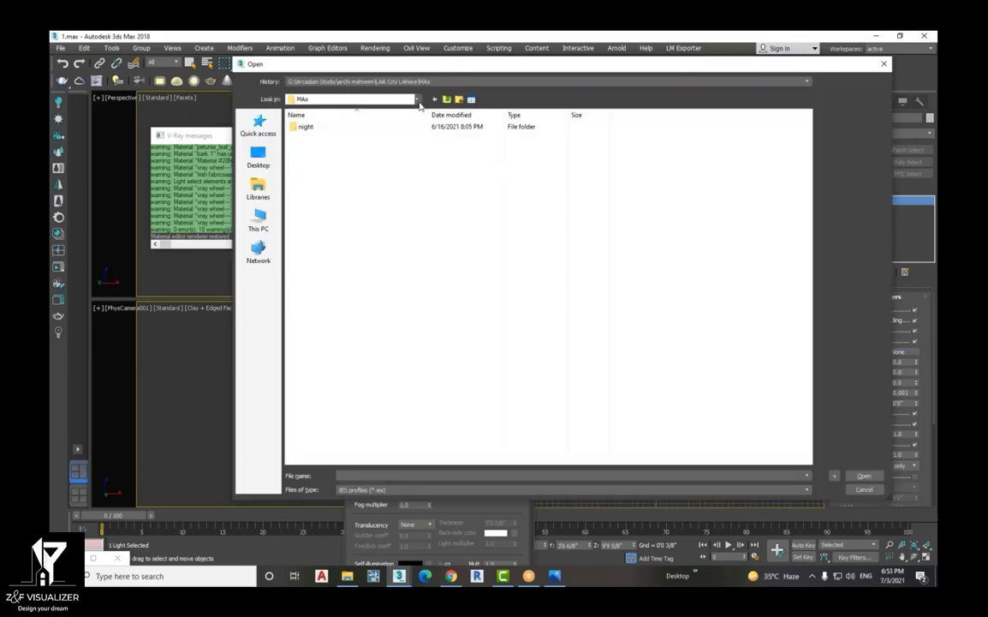
# Load the IES profile mpm_vol.04_p05_02 into the VRayIES light from the nested IES folder on drive H
pyautogui.click(418, 100)
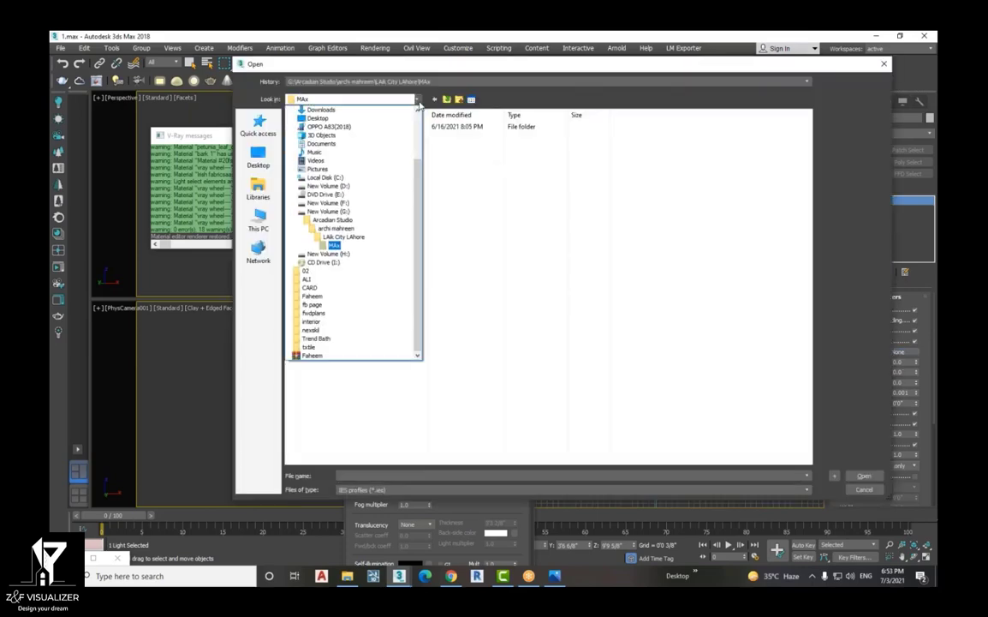
pyautogui.click(329, 253)
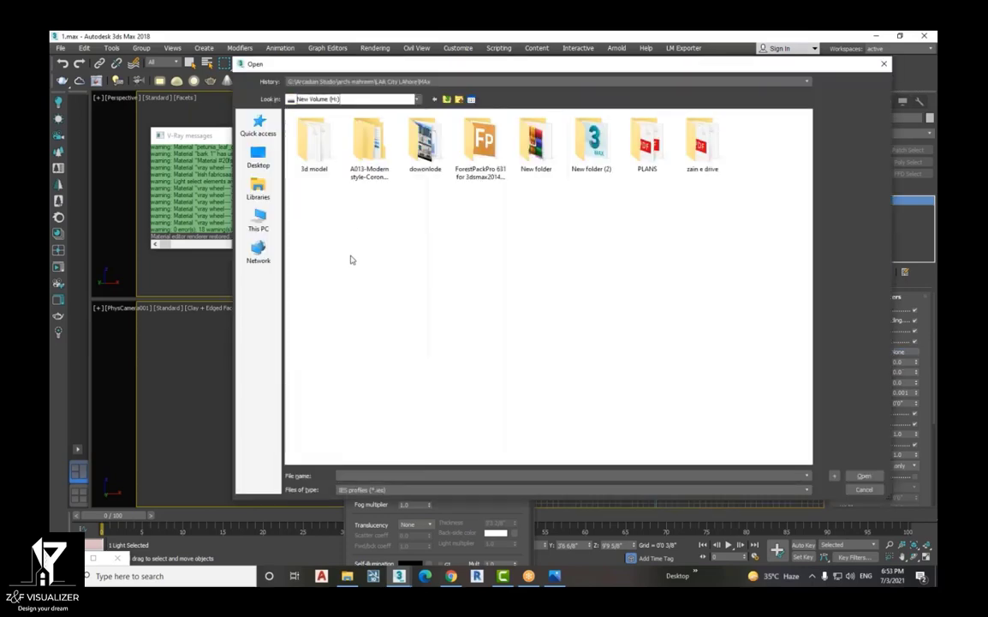
pyautogui.doubleClick(591, 141)
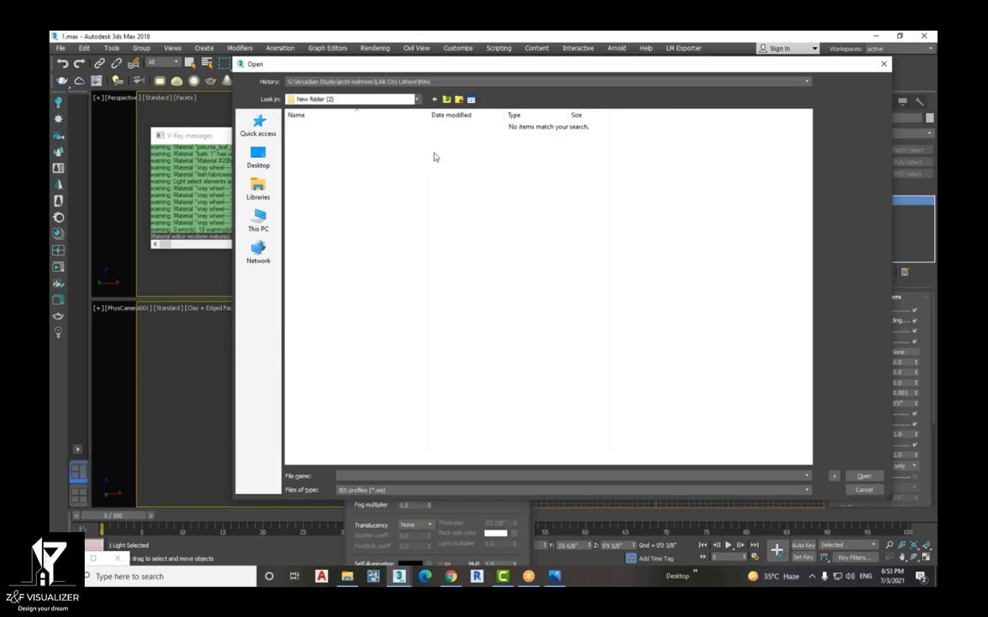
pyautogui.click(434, 100)
pyautogui.doubleClick(690, 162)
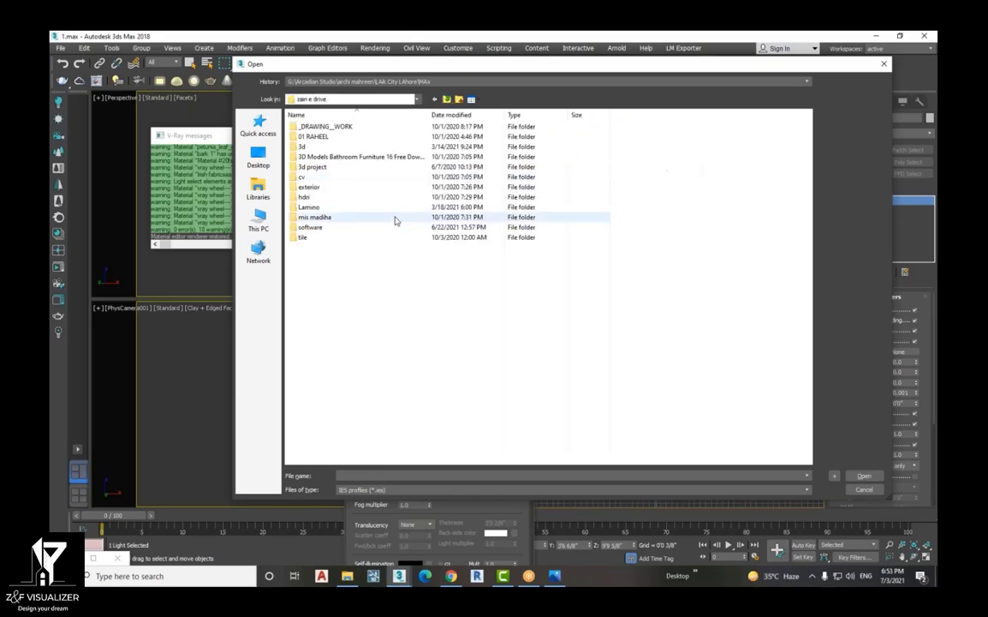
pyautogui.doubleClick(363, 147)
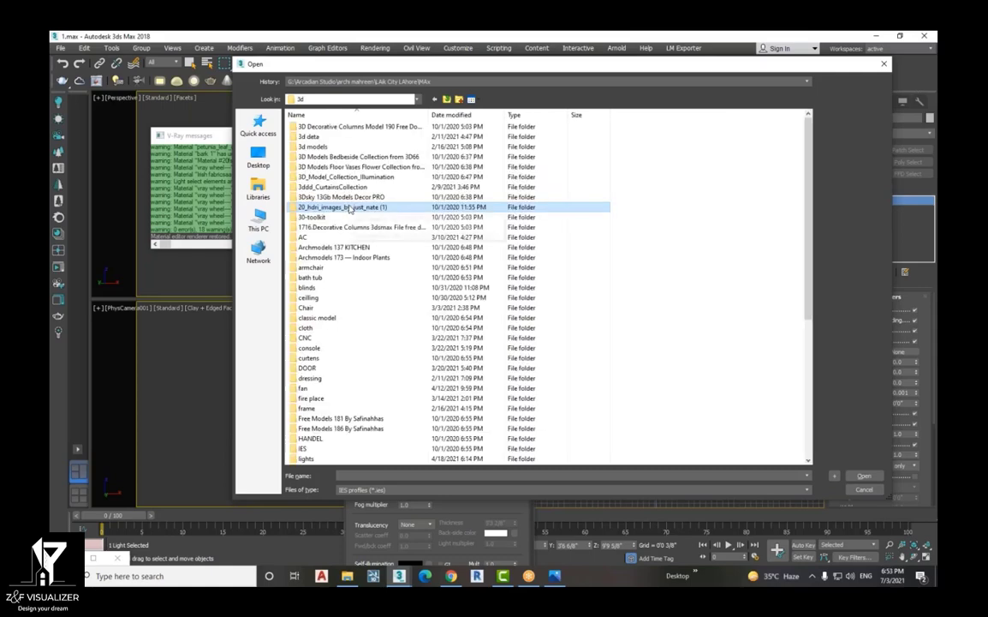
pyautogui.doubleClick(347, 449)
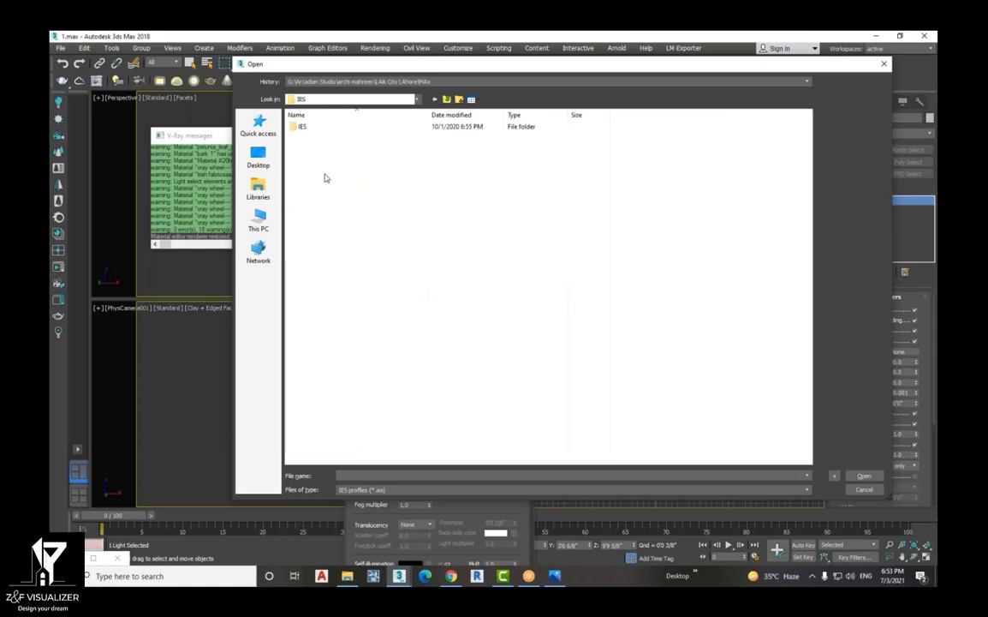
pyautogui.doubleClick(325, 127)
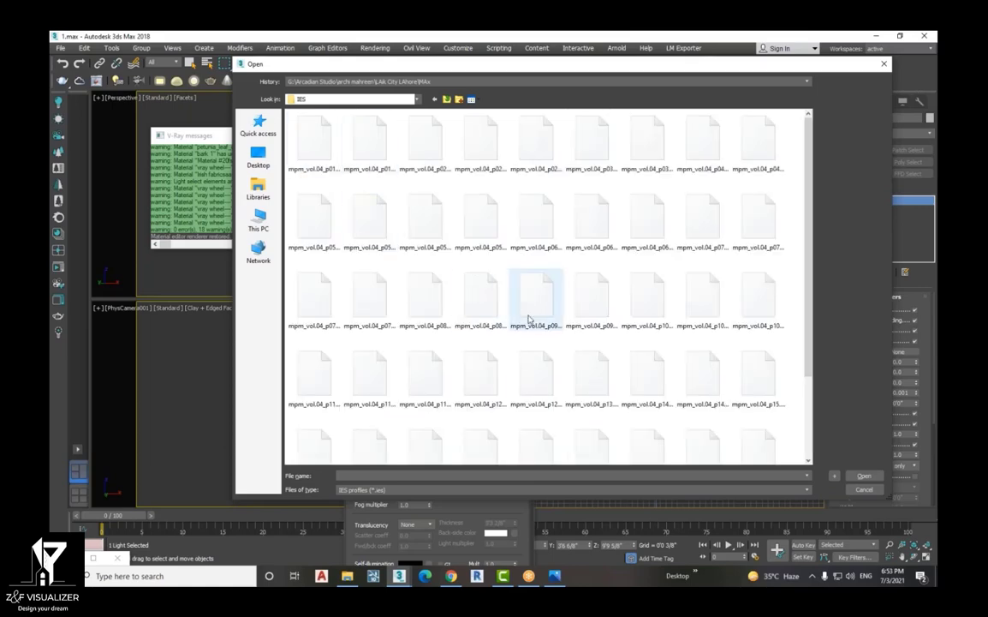
pyautogui.click(370, 218)
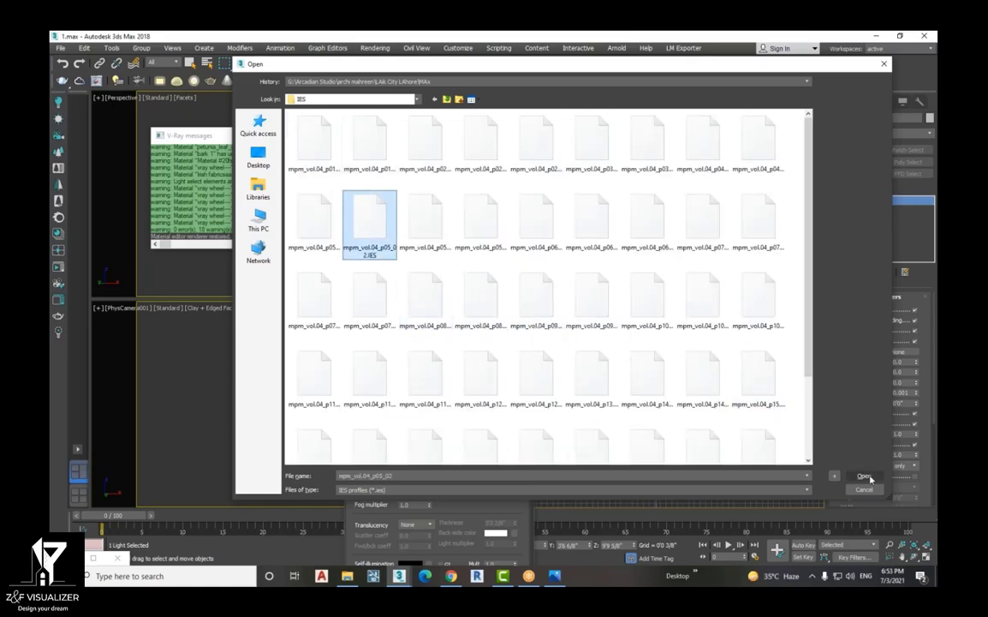
pyautogui.press('Tab')
pyautogui.press('Return')
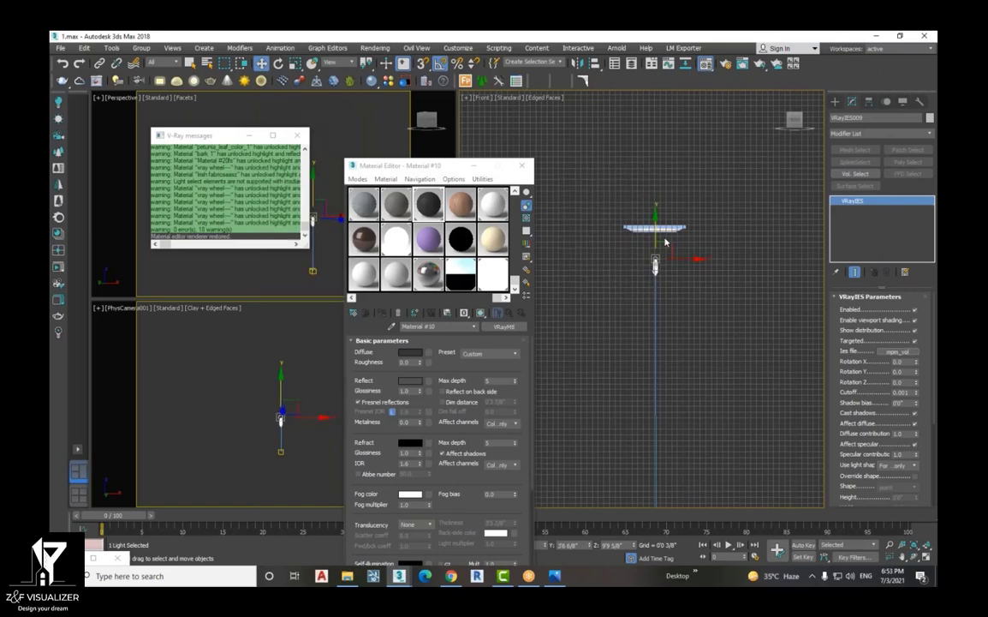
# Switch the VRayIES light's color mode to temperature and set the color temperature to 3500
pyautogui.scroll(-3, 933, 377)
pyautogui.scroll(-3, 929, 411)
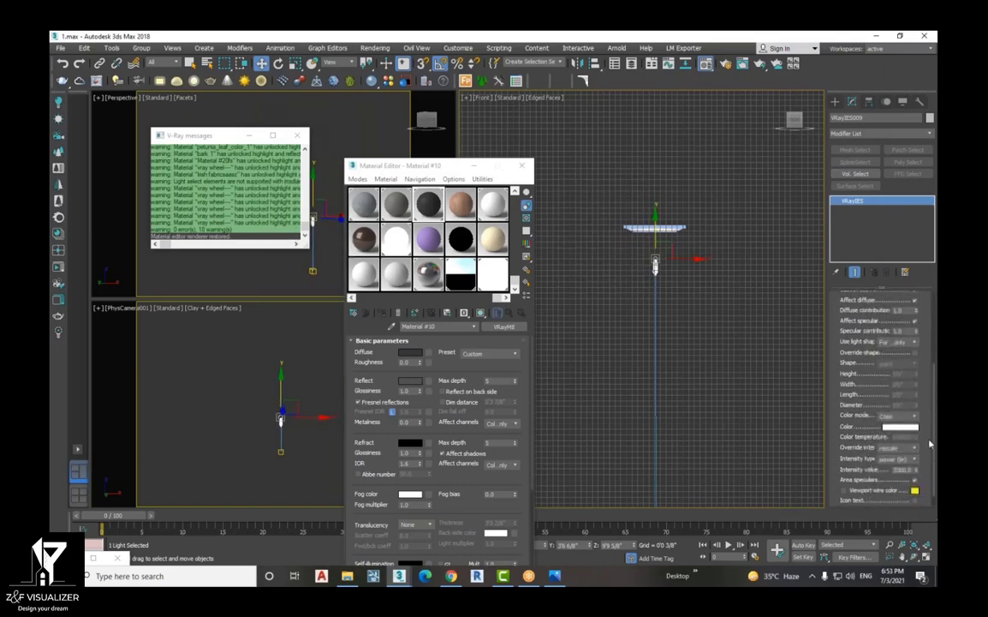
pyautogui.click(910, 402)
pyautogui.click(895, 422)
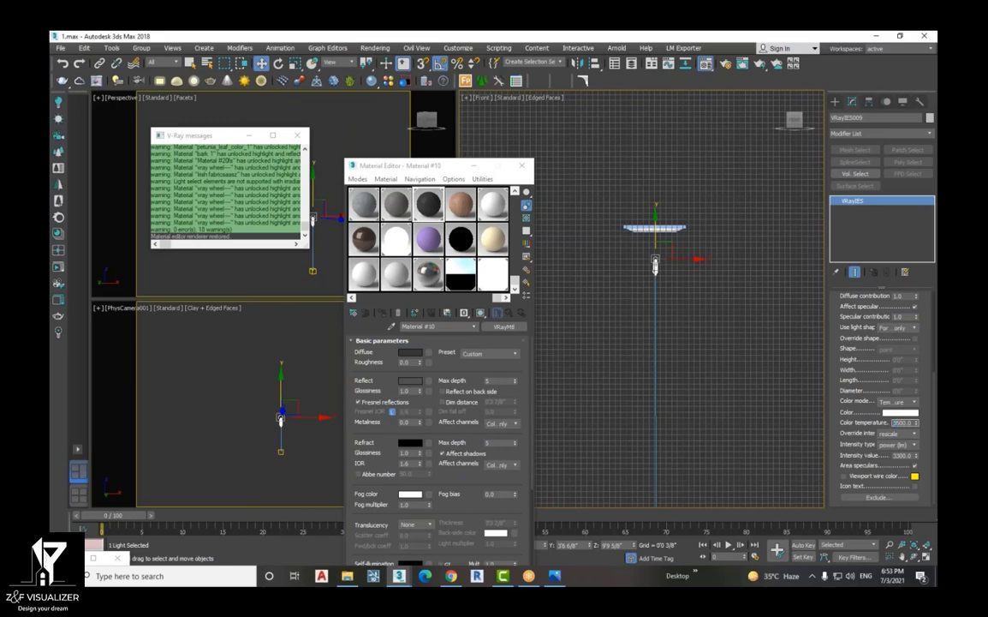
pyautogui.moveTo(870, 430); pyautogui.dragTo(869, 375)
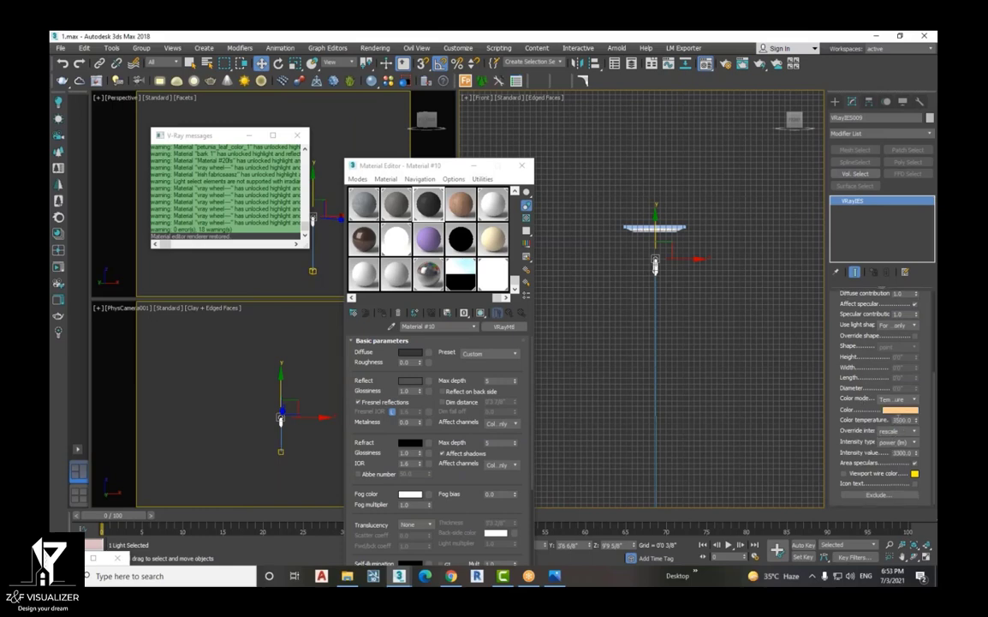
# Fine-tune the VRayIES light's color temperature and open its intensity value for editing
pyautogui.moveTo(910, 420); pyautogui.dragTo(853, 427)
pyautogui.press('Return')
pyautogui.moveTo(898, 420); pyautogui.dragTo(875, 431)
pyautogui.write('80')
pyautogui.press('Return')
pyautogui.press('Return')
pyautogui.doubleClick(899, 452)
pyautogui.click(616, 265)
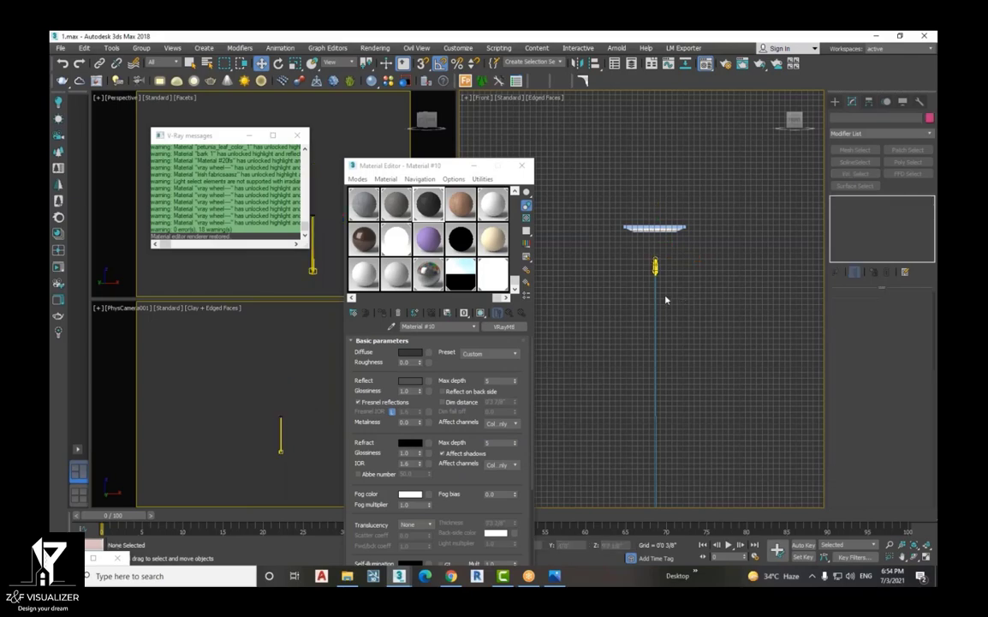
# Group the ceiling fixture together with its VRayIES light and target, accepting the default group name
pyautogui.scroll(-3, 698, 224)
pyautogui.moveTo(649, 426); pyautogui.dragTo(729, 202)
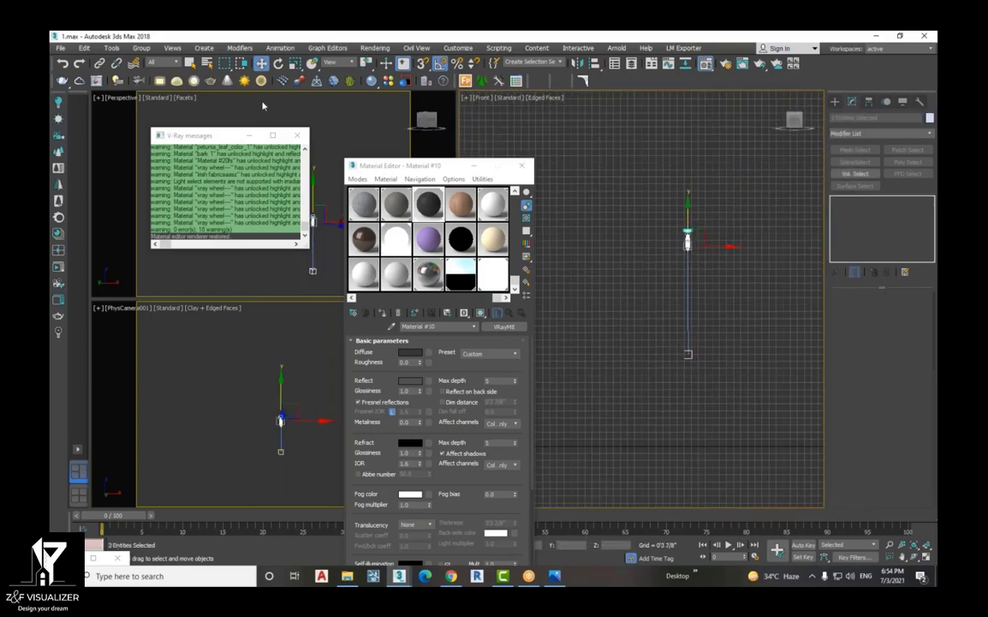
pyautogui.click(144, 50)
pyautogui.click(146, 59)
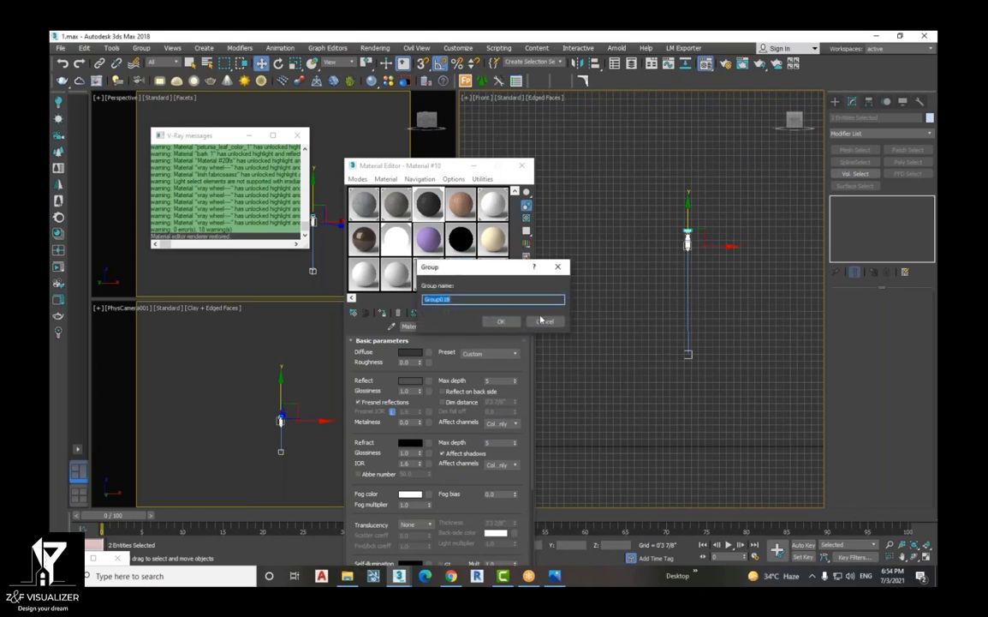
pyautogui.click(452, 290)
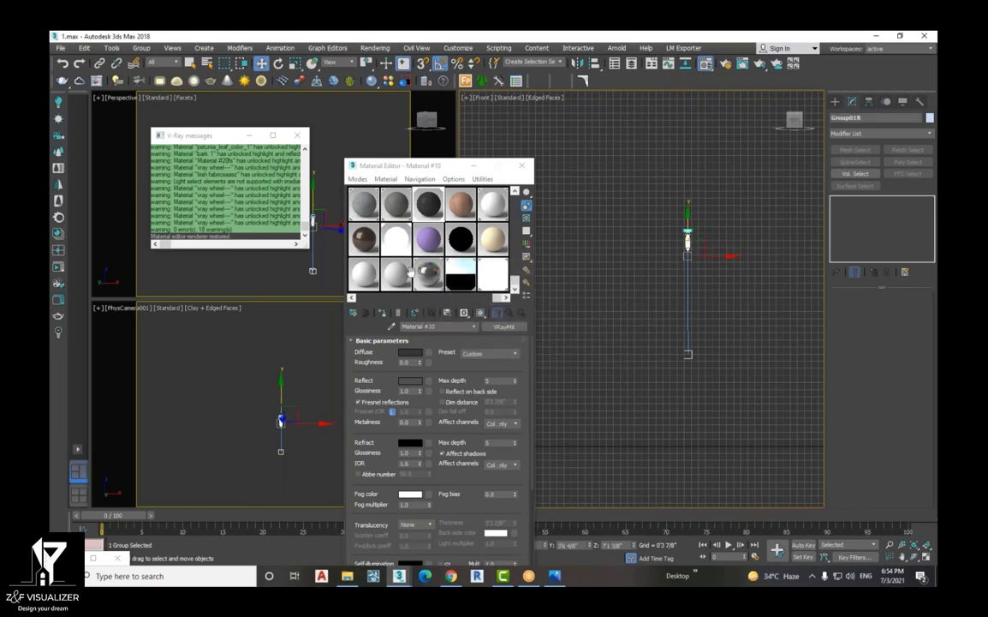
# Exit isolation and start an interactive V-Ray render to check the light cast by the porch ceiling fixture
pyautogui.moveTo(415, 164); pyautogui.dragTo(578, 156)
pyautogui.click(468, 546)
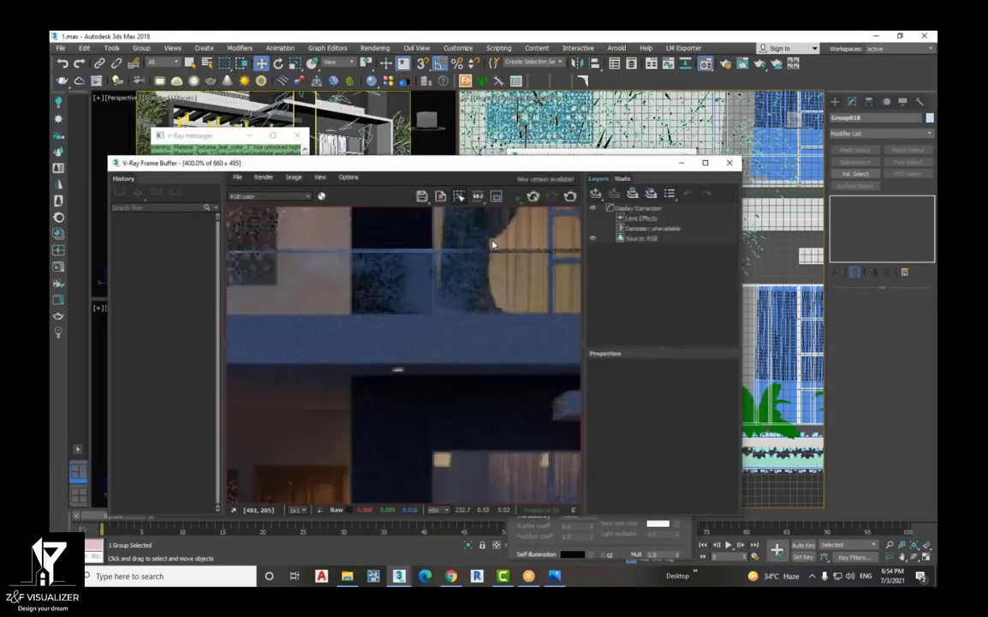
pyautogui.scroll(-1, 403, 377)
pyautogui.scroll(1, 417, 376)
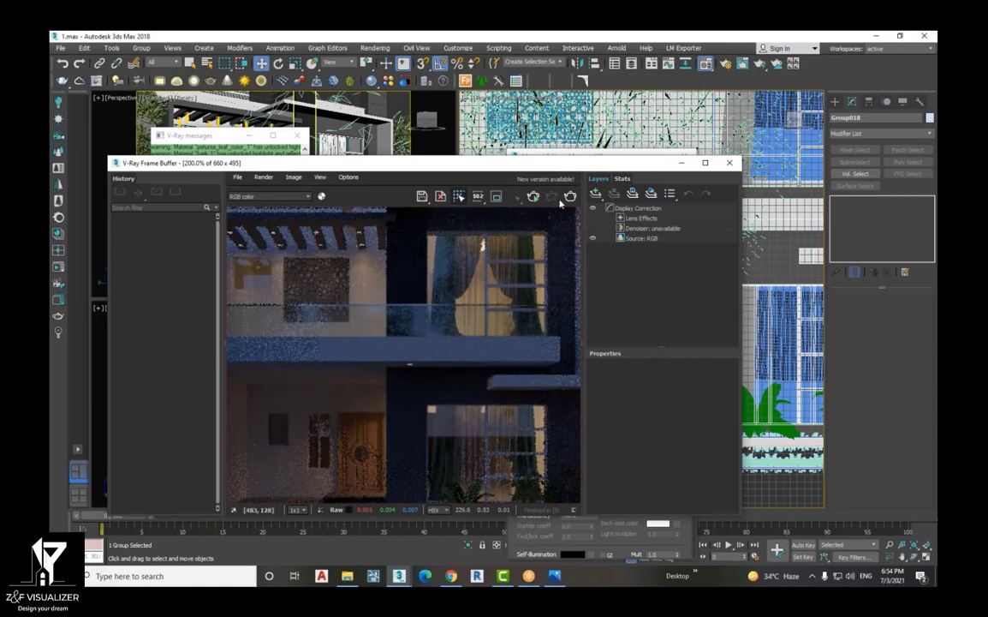
pyautogui.click(534, 197)
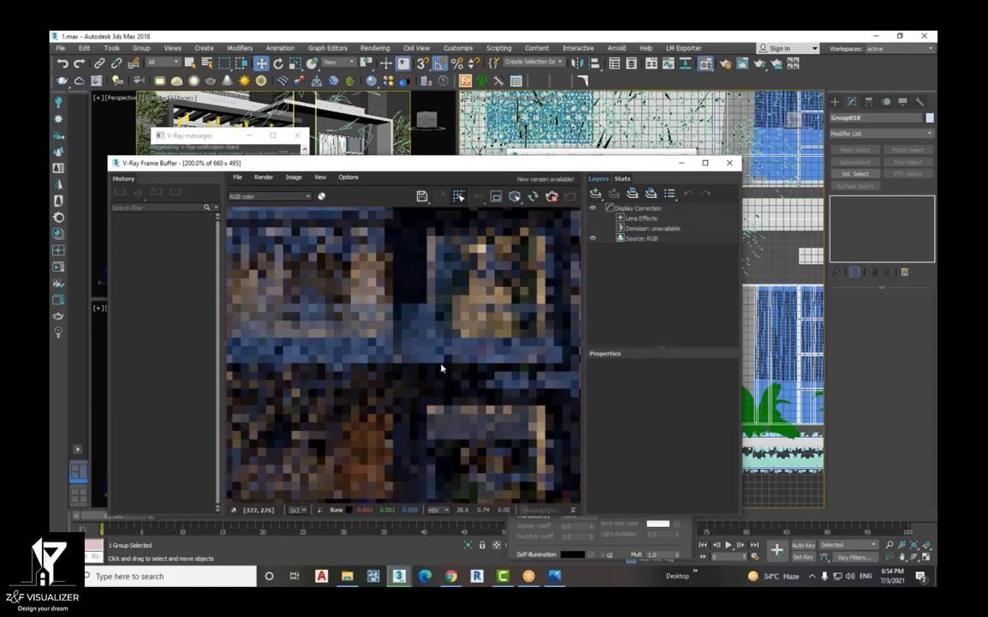
pyautogui.scroll(-3, 441, 373)
pyautogui.scroll(6, 415, 394)
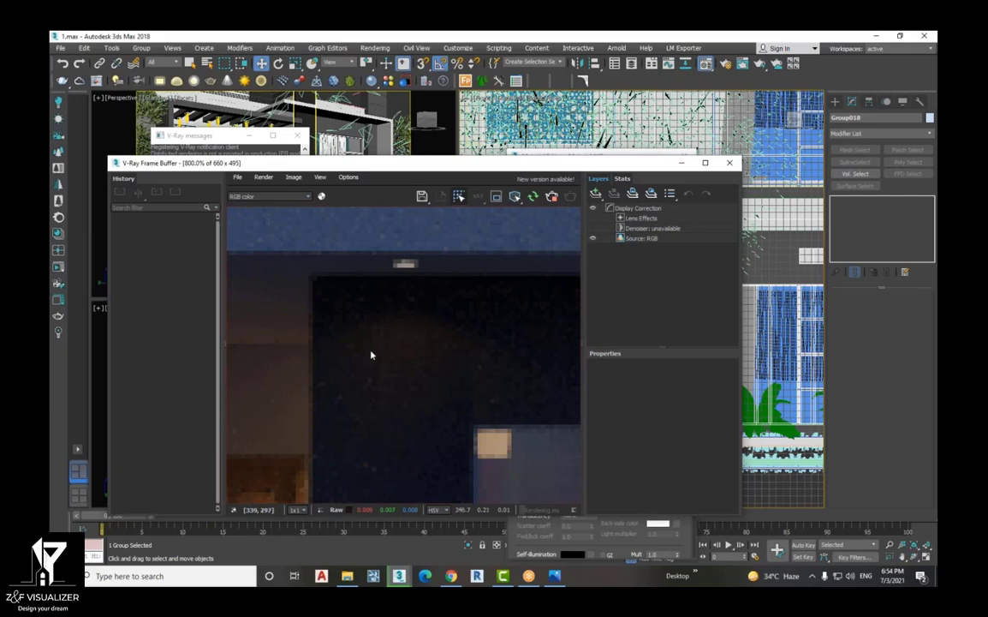
pyautogui.scroll(-1, 431, 396)
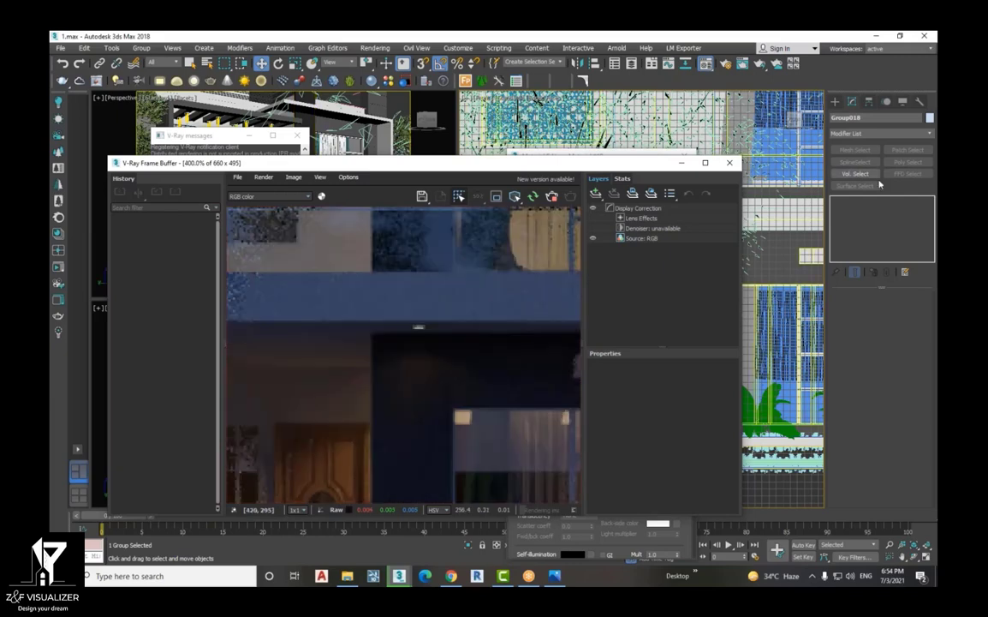
# Open the fixture group in the front view and select the VRayIES light inside it
pyautogui.moveTo(518, 165); pyautogui.dragTo(380, 141)
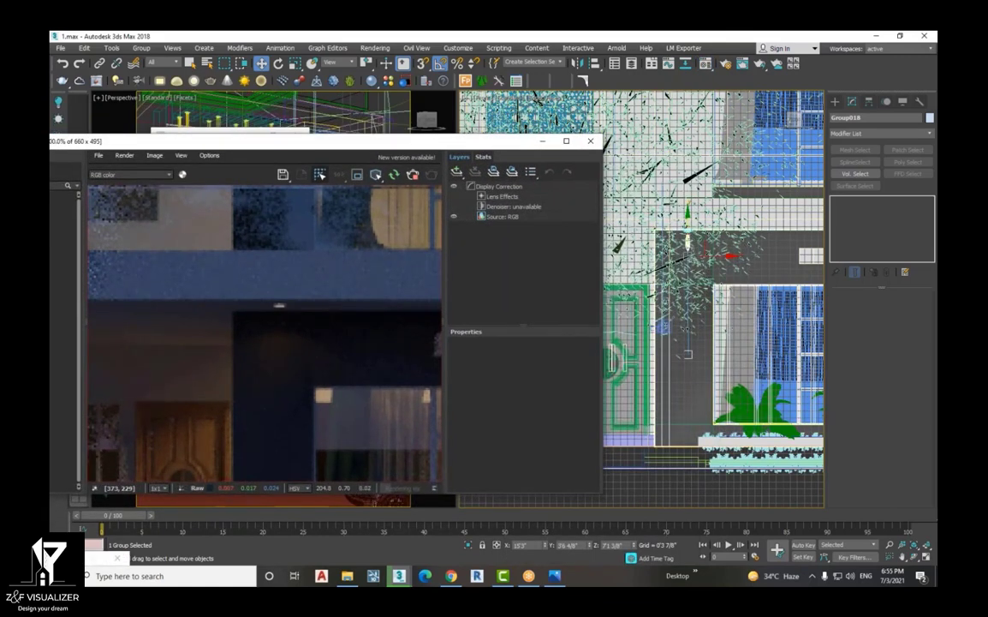
pyautogui.click(141, 48)
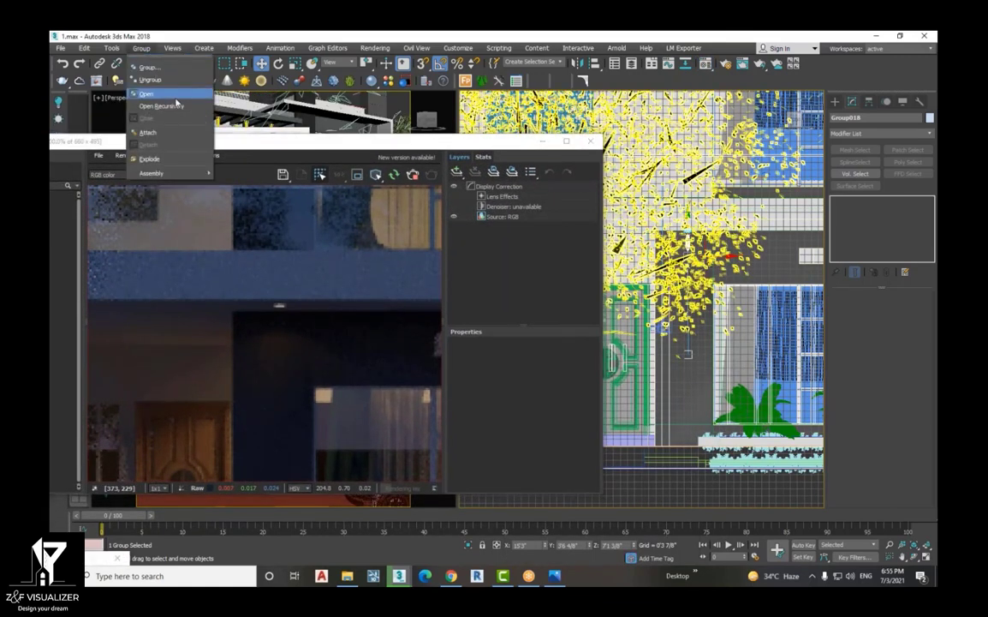
pyautogui.click(171, 96)
pyautogui.scroll(3, 688, 243)
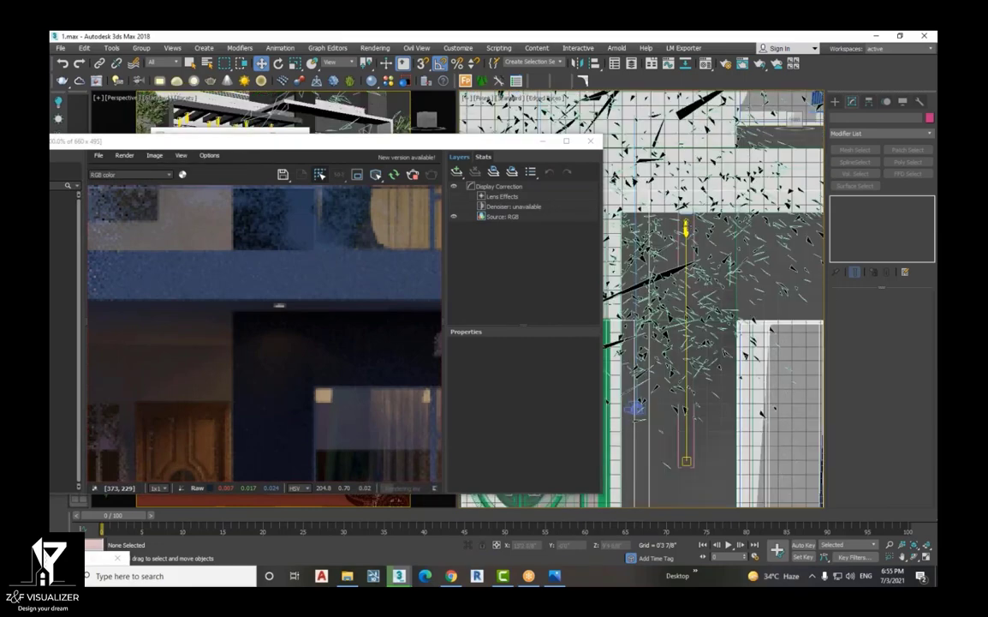
pyautogui.scroll(2, 686, 230)
pyautogui.click(686, 227)
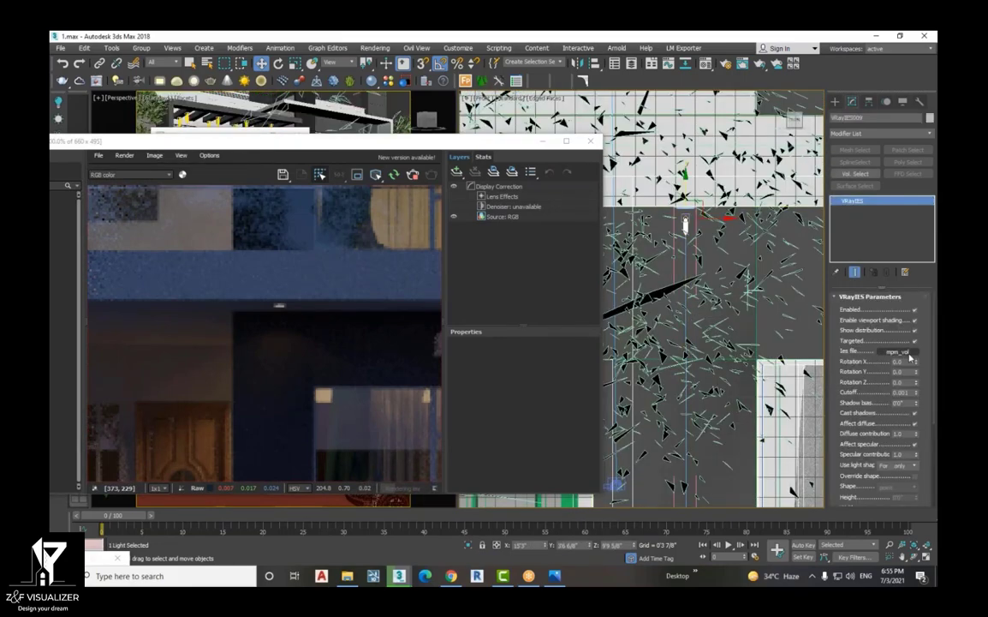
# Browse the VRayIES light's profile folder with all file types shown and examine the preview image mpm_vol.04_IES_preview_01
pyautogui.click(910, 354)
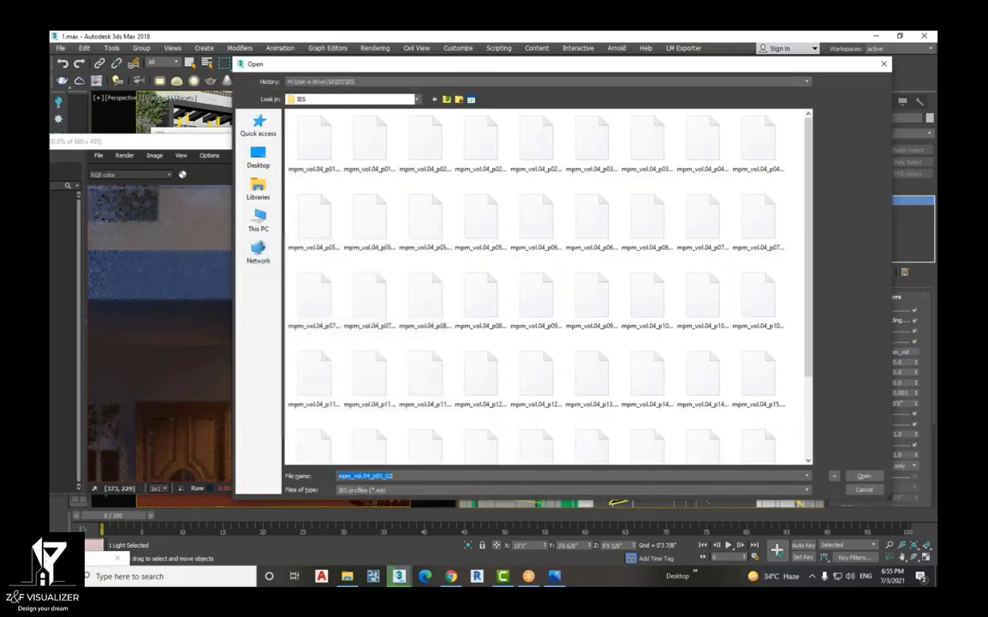
pyautogui.click(449, 489)
pyautogui.click(449, 507)
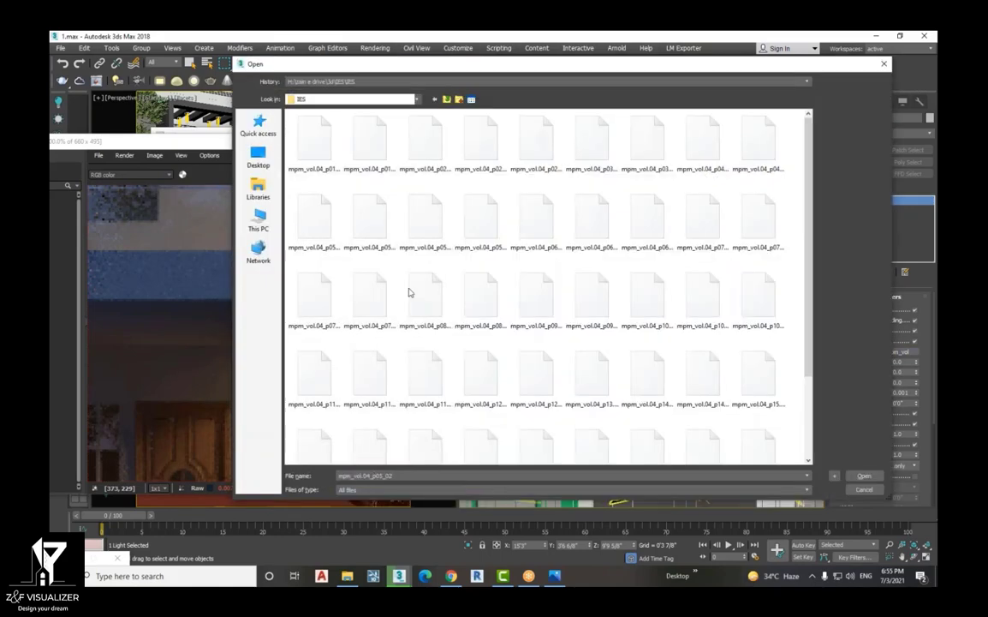
pyautogui.click(322, 152)
pyautogui.rightClick(322, 152)
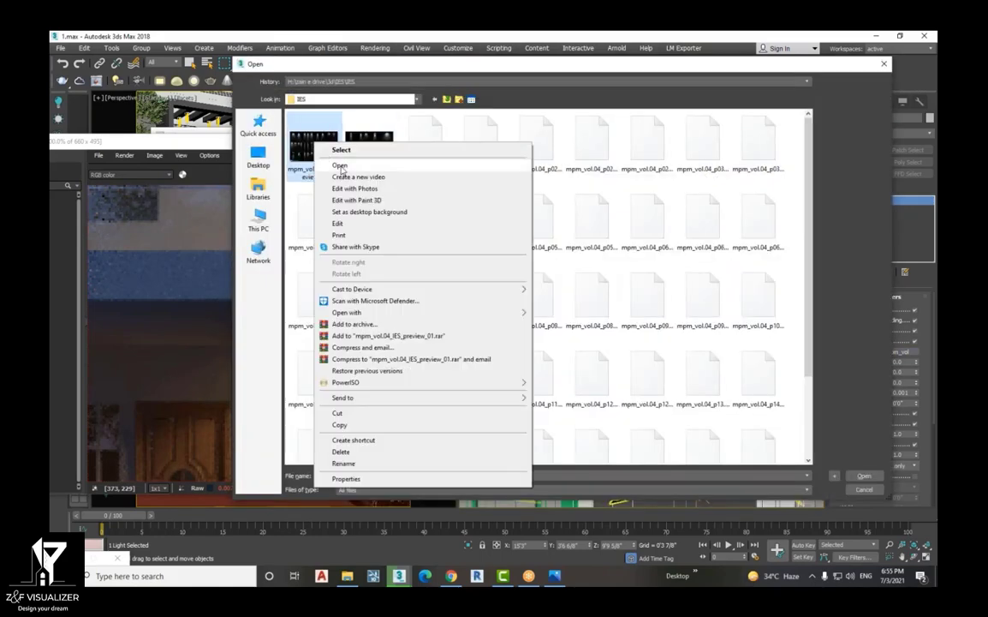
pyautogui.click(341, 167)
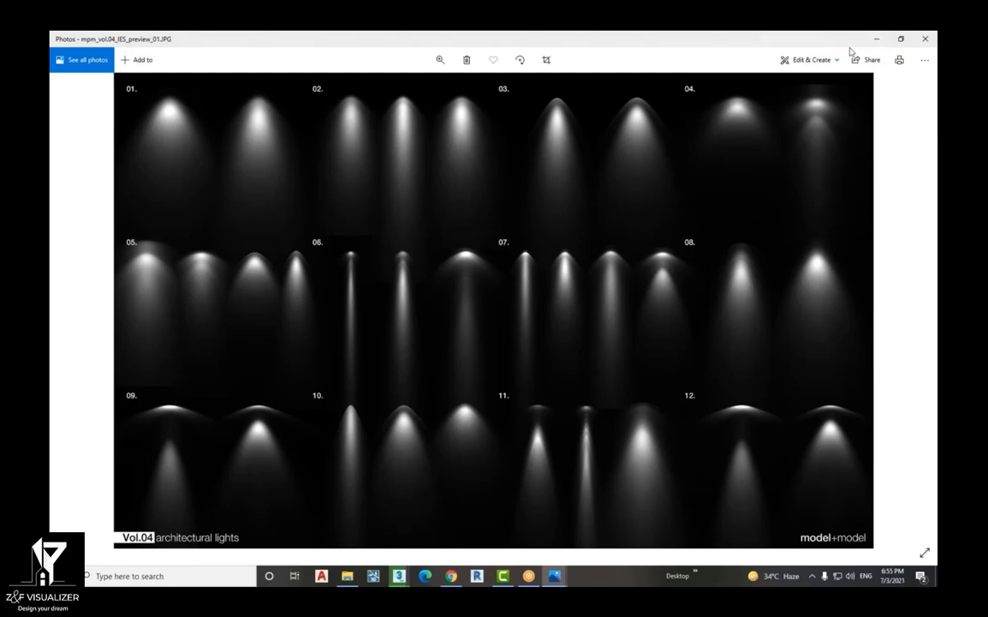
pyautogui.click(877, 39)
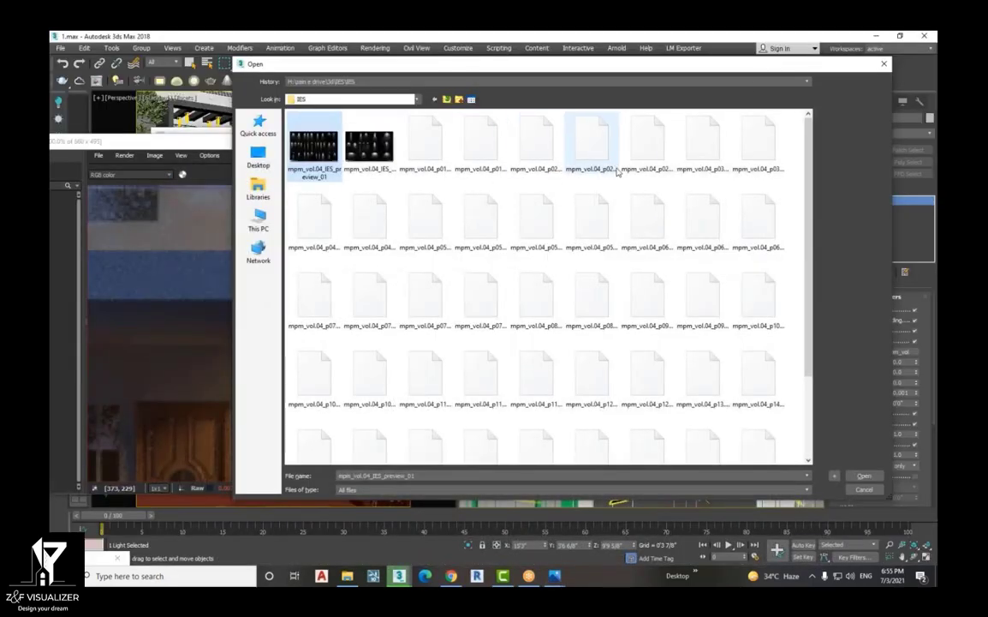
# Load the profile mpm_vol.04_p03_01.IES into the VRayIES light and check its effect in the interactive render
pyautogui.click(720, 169)
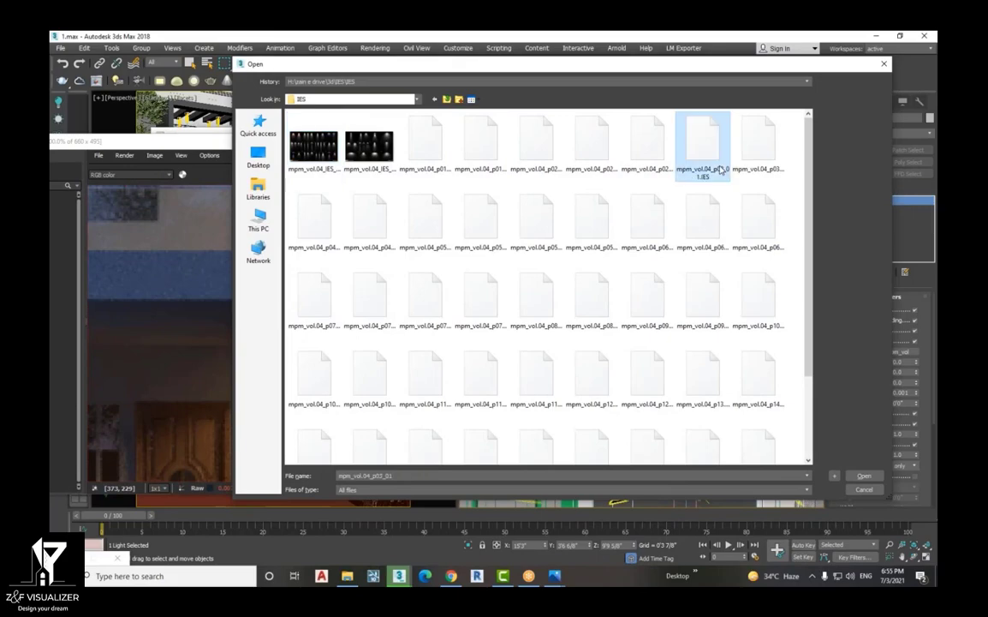
pyautogui.click(875, 478)
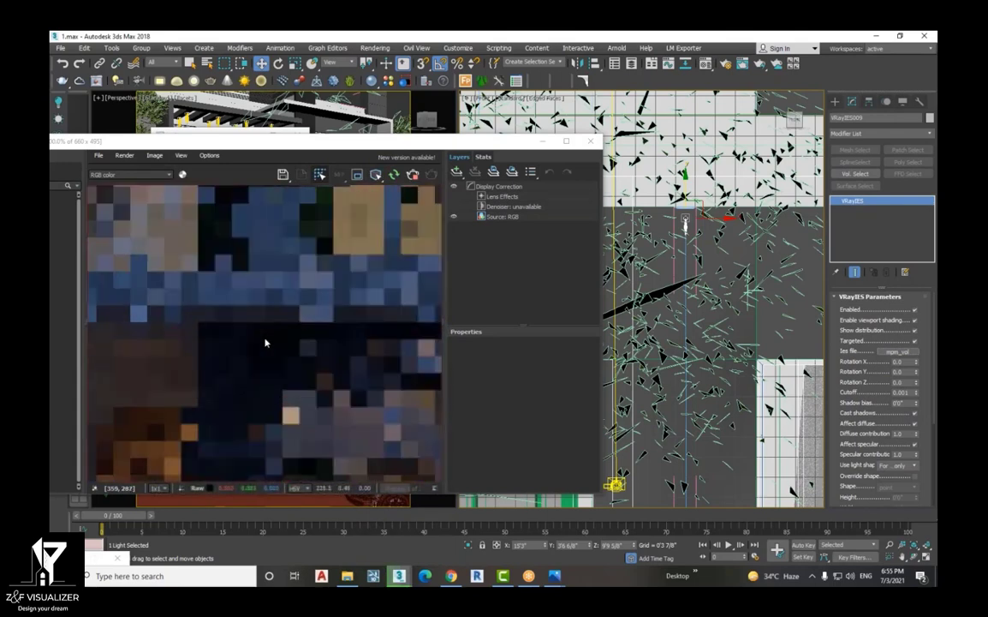
pyautogui.scroll(5, 266, 340)
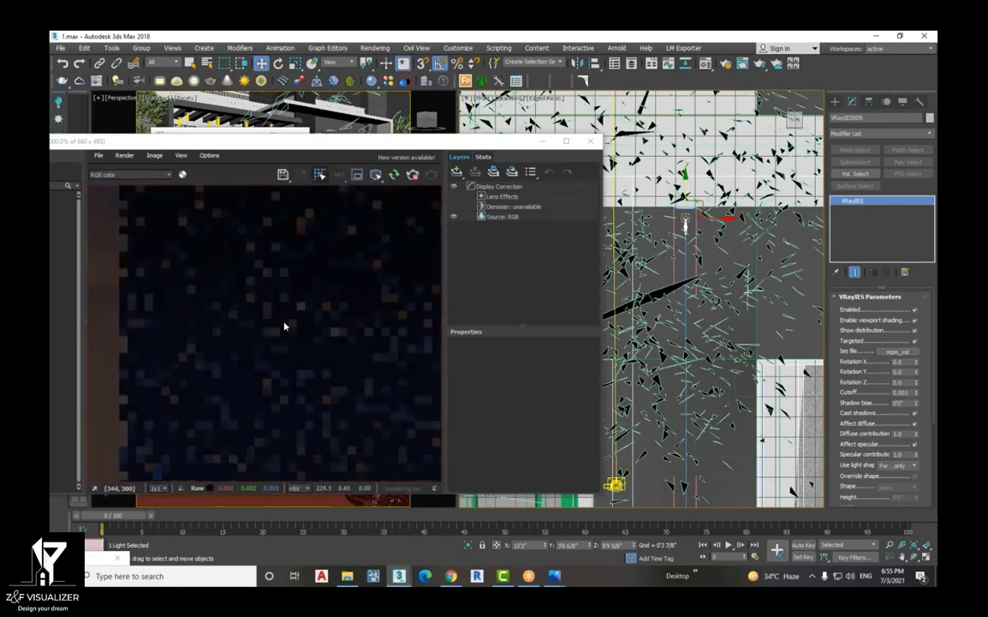
pyautogui.moveTo(412, 139); pyautogui.dragTo(457, 96)
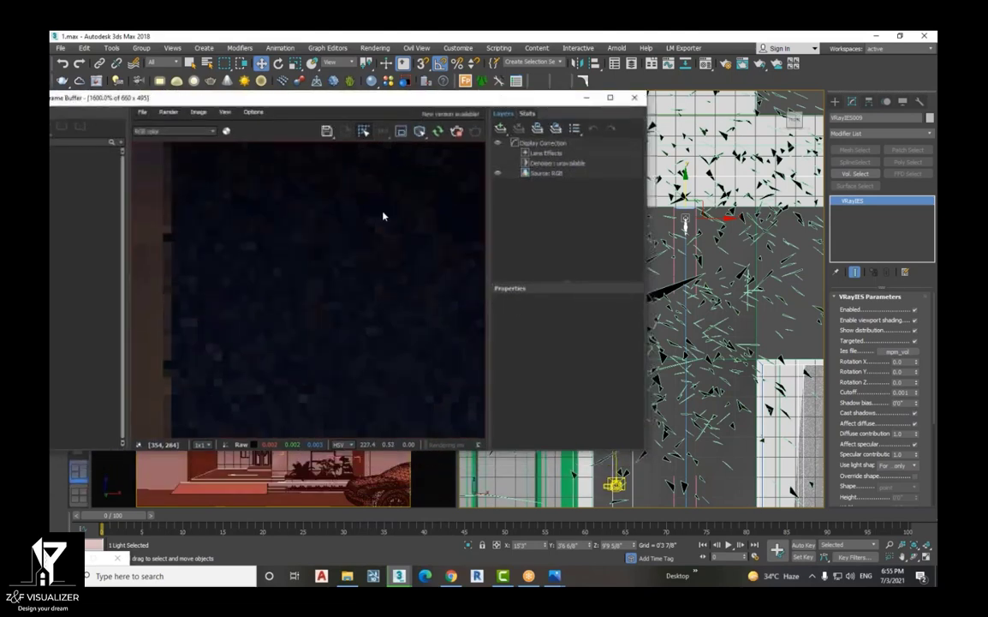
pyautogui.scroll(-1, 339, 199)
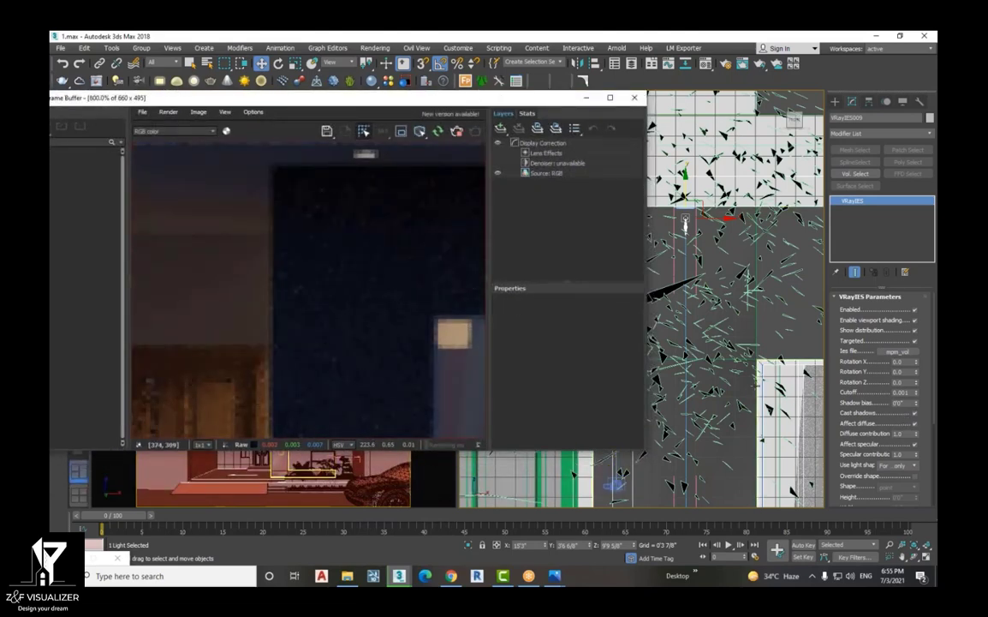
pyautogui.scroll(-4, 697, 252)
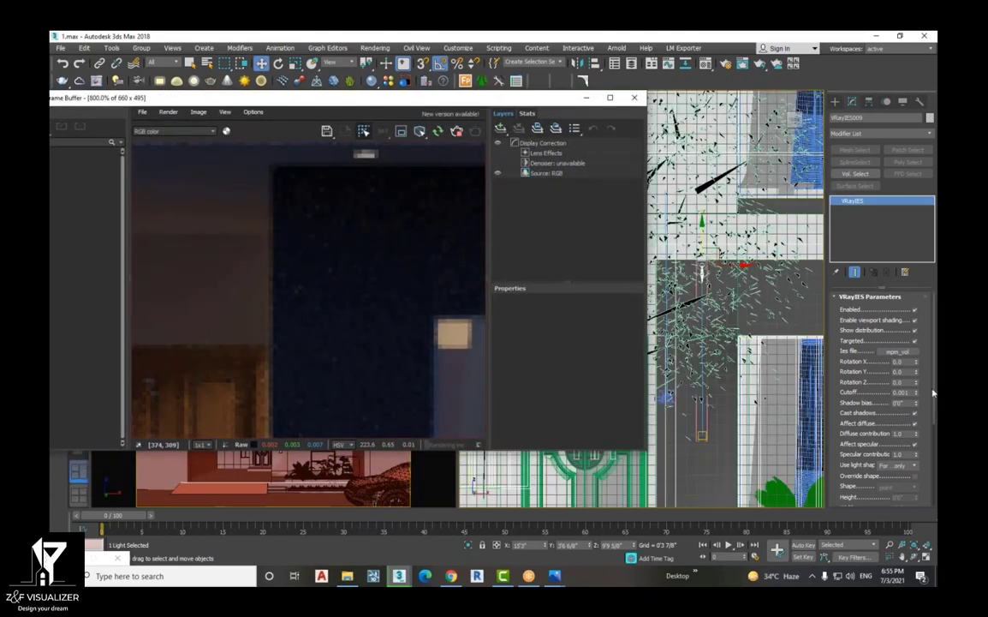
# Set the VRayIES light's intensity value to 5500 and inspect the porch in the interactive render
pyautogui.scroll(-5, 882, 400)
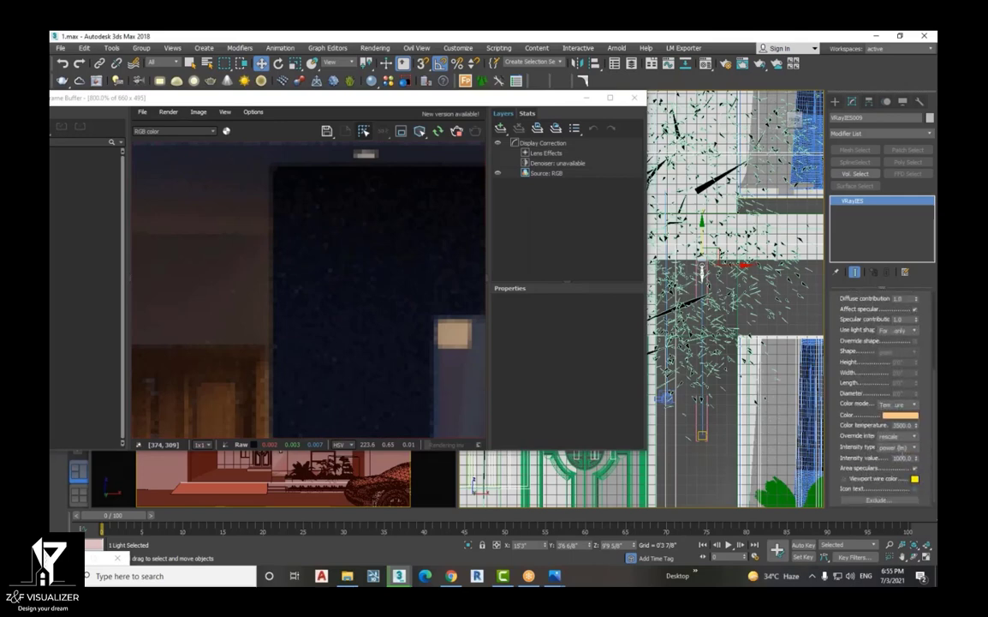
pyautogui.doubleClick(901, 458)
pyautogui.scroll(-2, 368, 252)
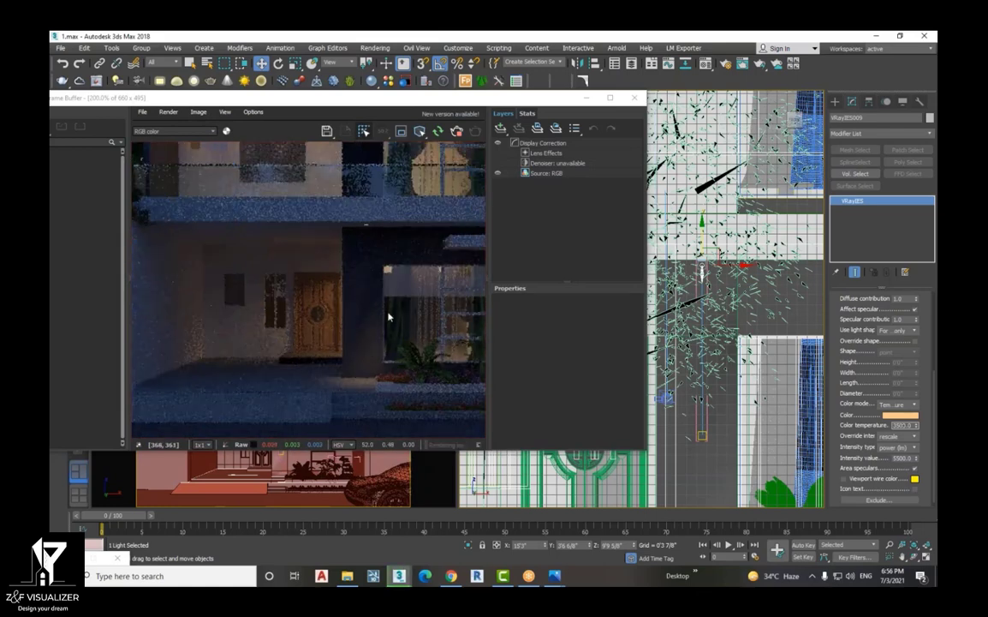
pyautogui.scroll(3, 361, 276)
pyautogui.scroll(-1, 351, 308)
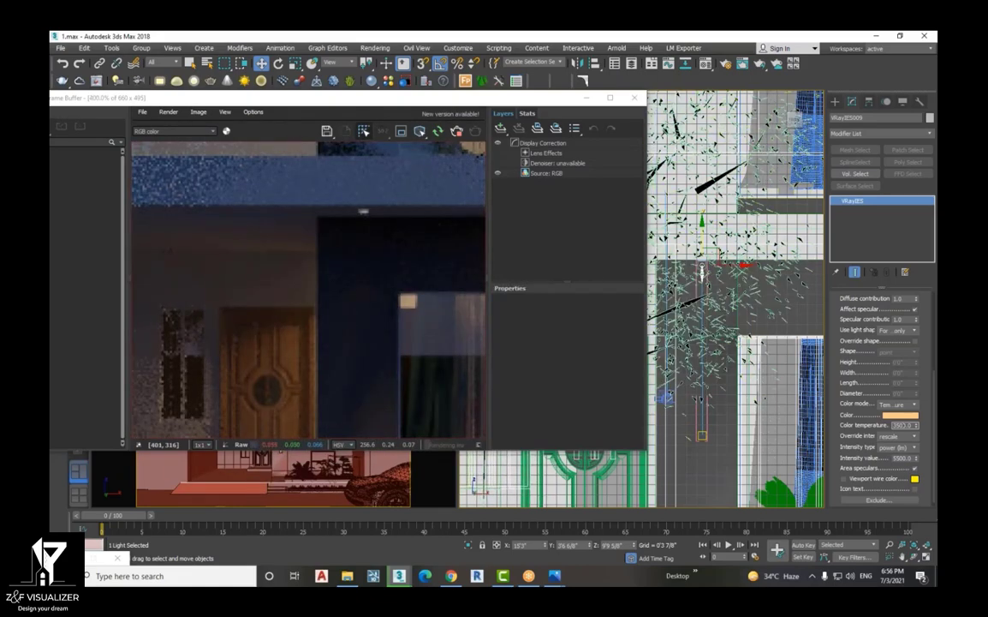
pyautogui.scroll(2, 711, 306)
pyautogui.scroll(-3, 711, 306)
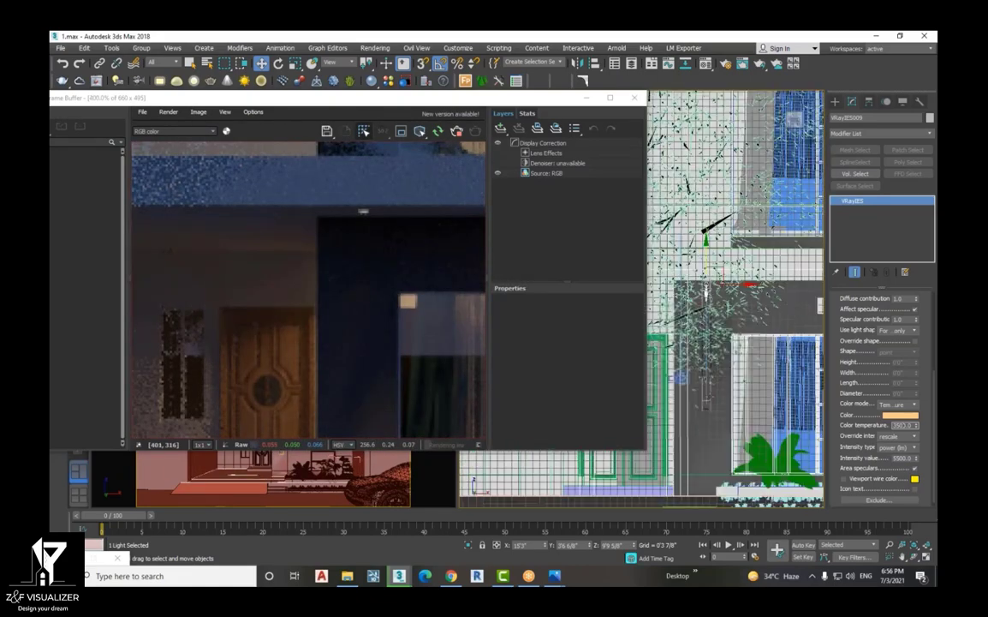
# Select the VRayIES light's target in the front view and move it straight down to near ground level
pyautogui.click(705, 393)
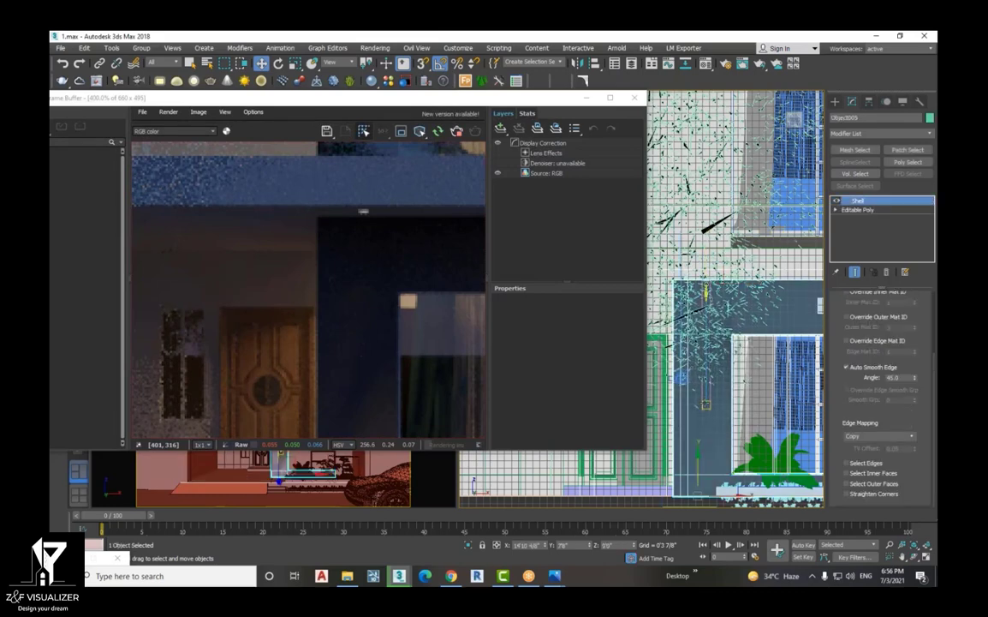
pyautogui.click(706, 379)
pyautogui.moveTo(706, 379); pyautogui.dragTo(707, 463)
# Move the ceiling fixture together with its VRayIES light and target slightly along Y toward the house wall in the top view
pyautogui.scroll(3, 706, 289)
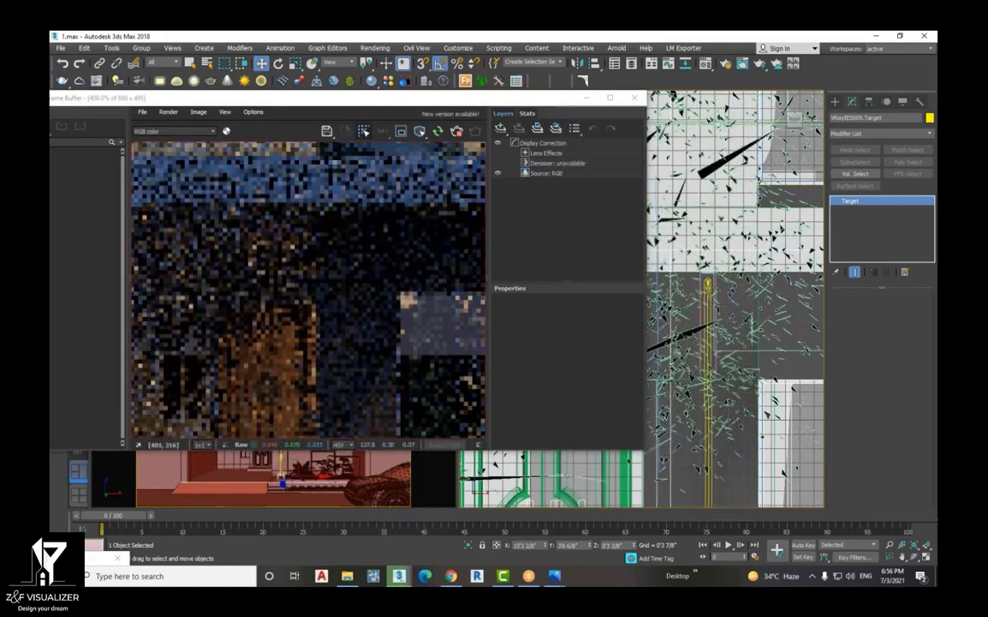
pyautogui.click(707, 287)
pyautogui.scroll(2, 706, 287)
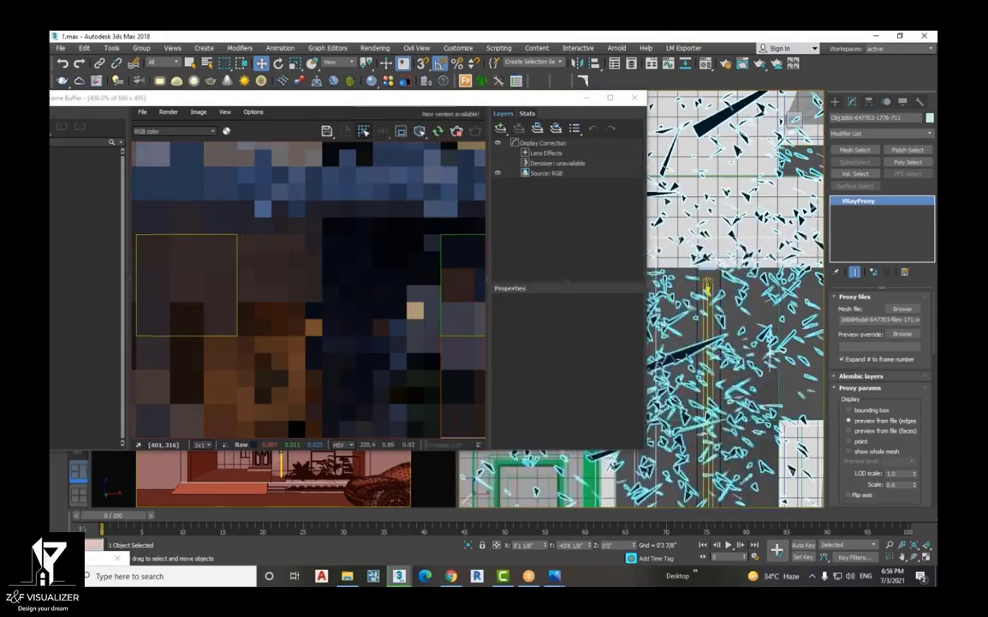
pyautogui.click(707, 287)
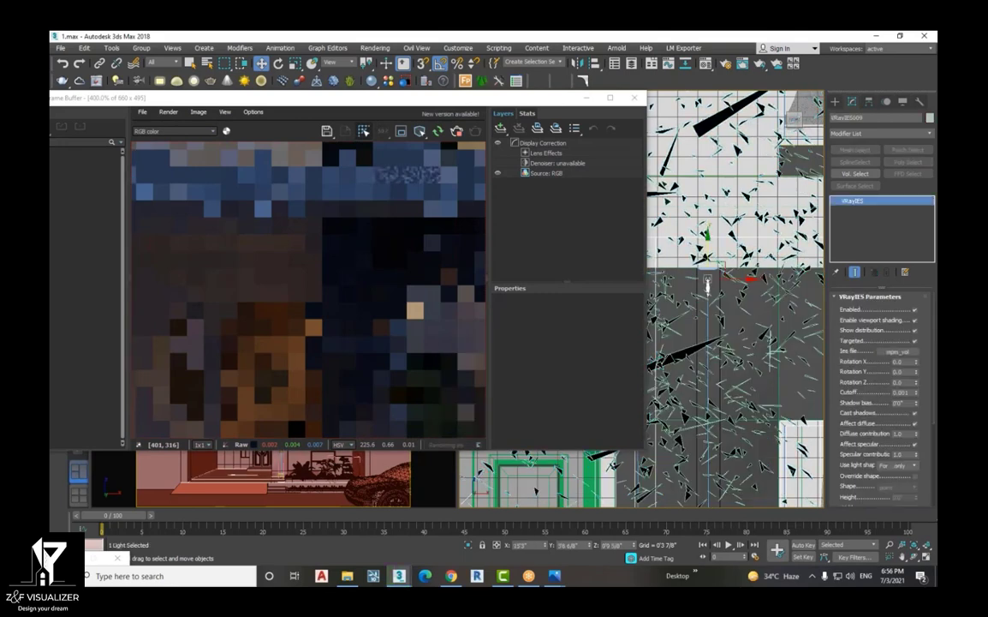
pyautogui.hotkey('alt', 'q')
pyautogui.hotkey('alt', 'q')
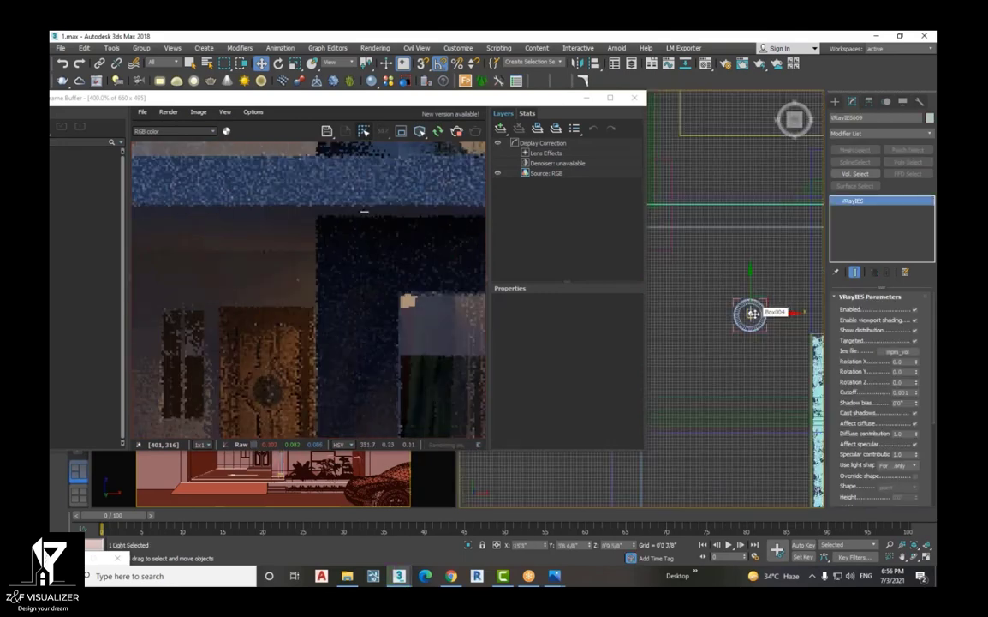
pyautogui.scroll(2, 745, 312)
pyautogui.scroll(2, 745, 310)
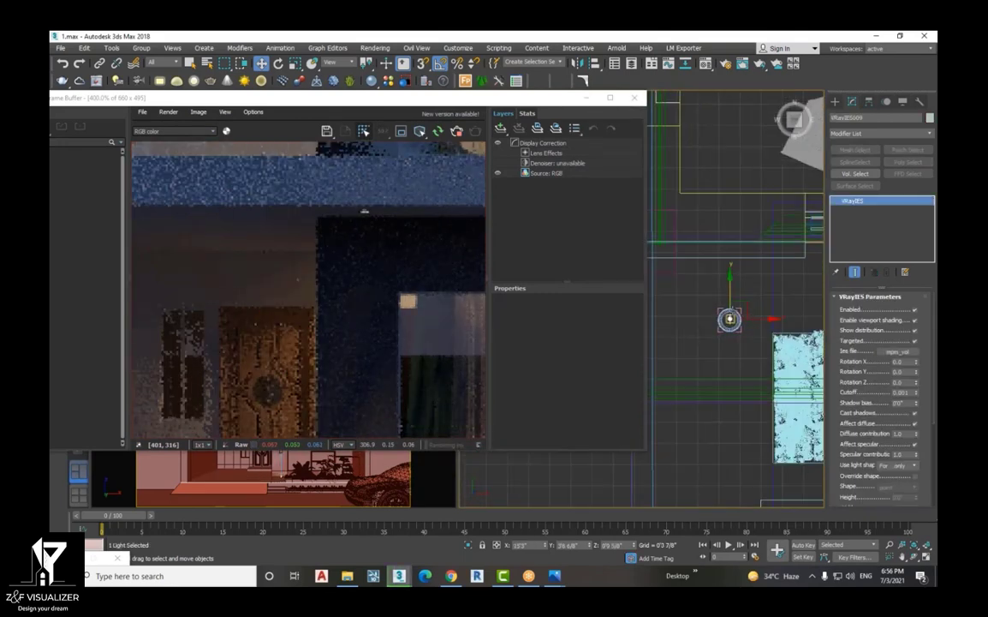
pyautogui.click(728, 292)
pyautogui.moveTo(728, 292)
pyautogui.mouseDown()
pyautogui.moveTo(724, 268)
pyautogui.moveTo(725, 289)
pyautogui.mouseUp()
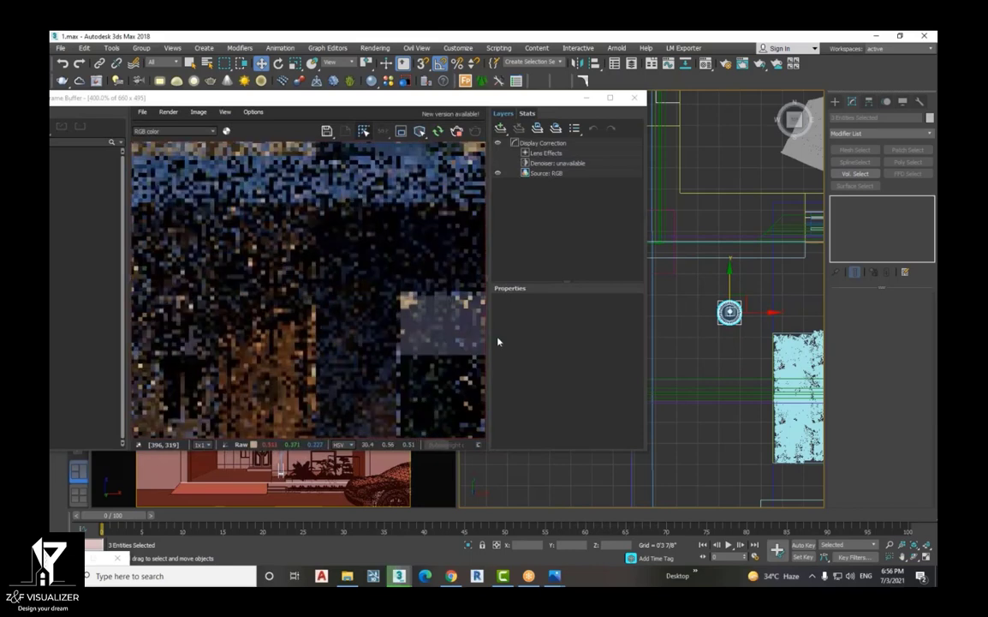
# Examine the repositioned porch light in the interactive render, viewing both the whole facade and the wall beside the door
pyautogui.scroll(-1, 373, 291)
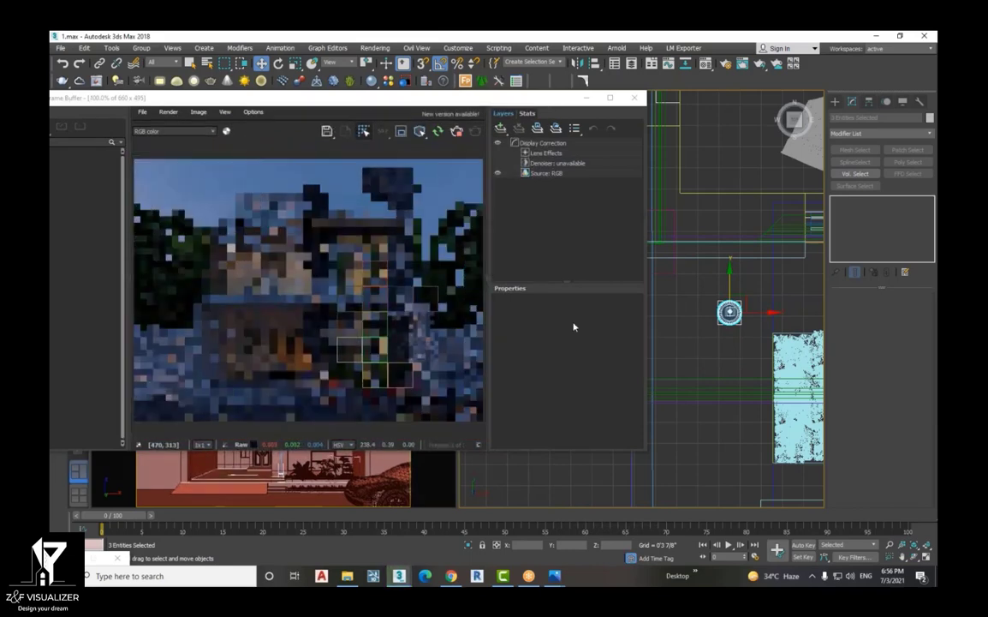
pyautogui.click(729, 312)
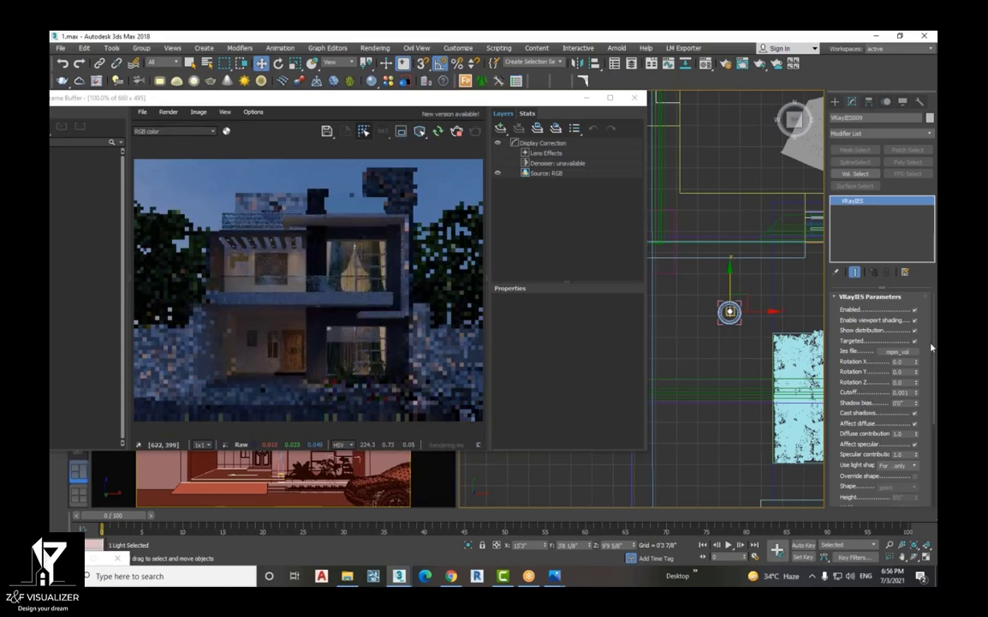
pyautogui.moveTo(933, 347); pyautogui.dragTo(935, 372)
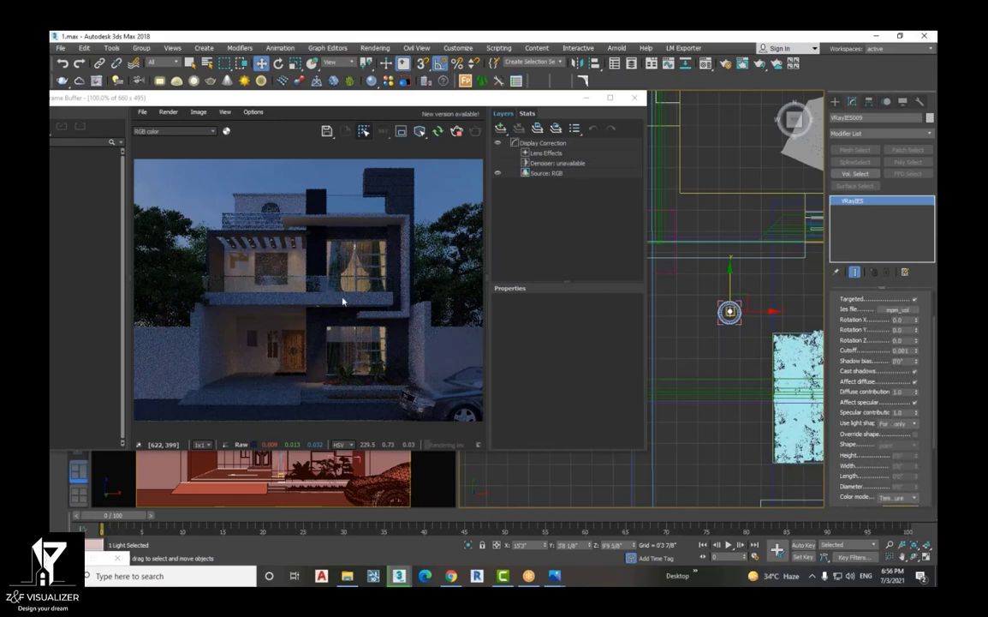
pyautogui.scroll(2, 325, 355)
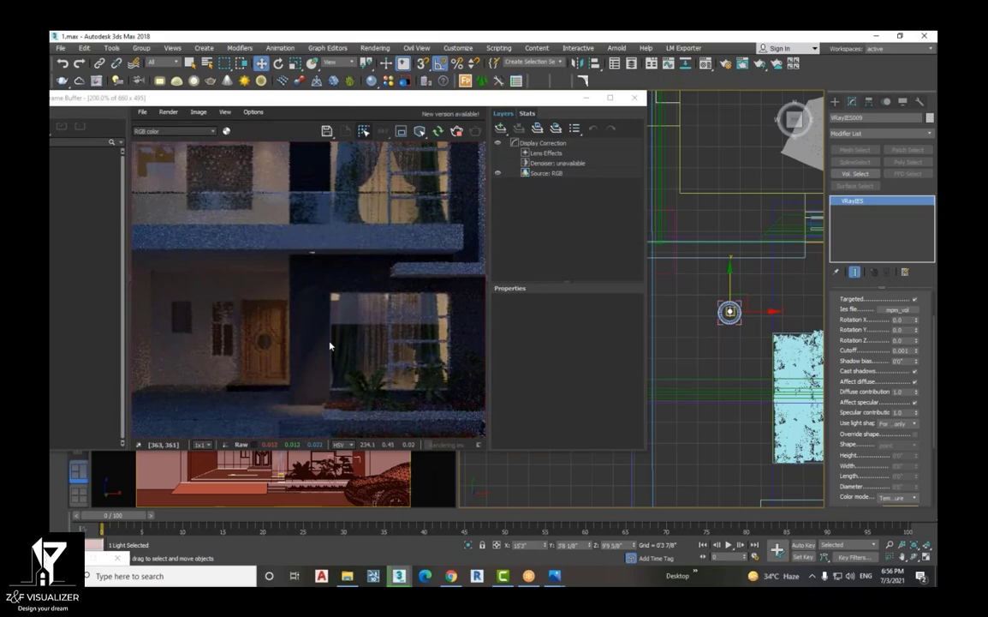
pyautogui.scroll(2, 322, 310)
pyautogui.scroll(-1, 331, 298)
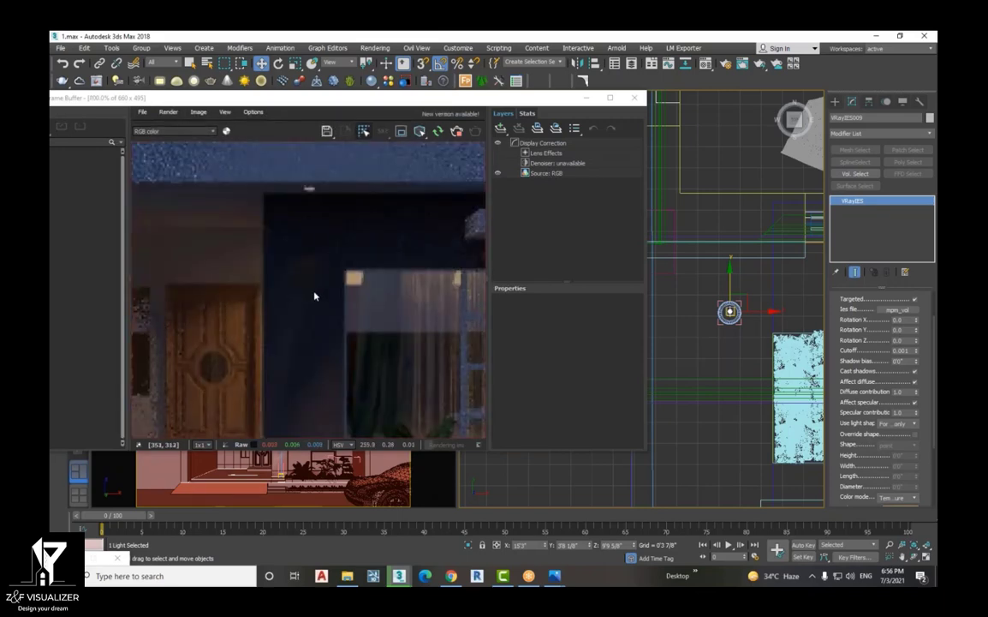
pyautogui.scroll(-2, 315, 296)
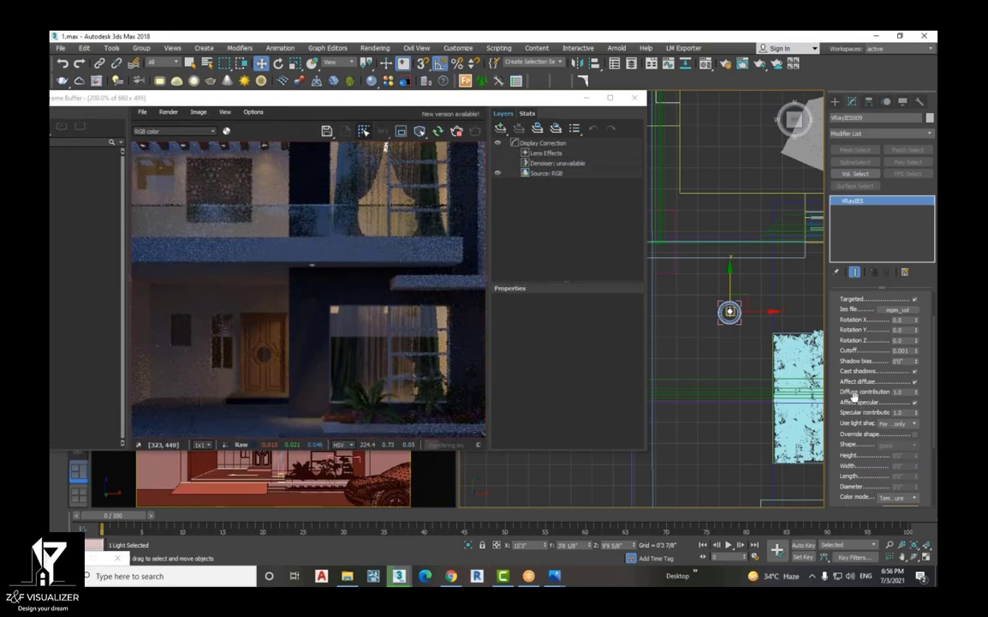
# Replace the VRayIES light's profile with the second mpm_vol.04_p14 file after consulting the preview image mpm_vol.04_IES_preview_02
pyautogui.click(730, 314)
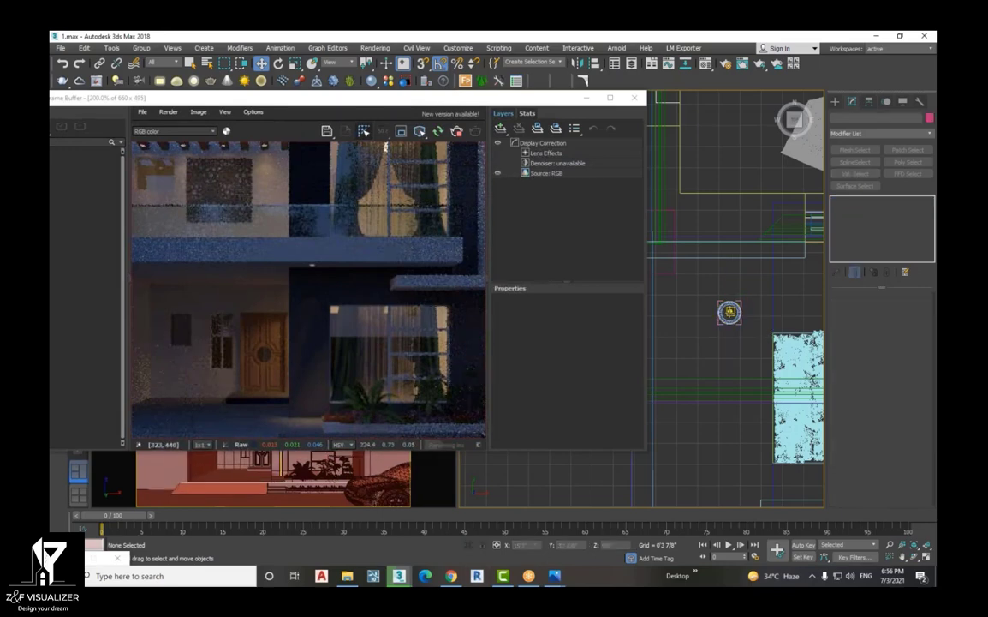
pyautogui.click(731, 314)
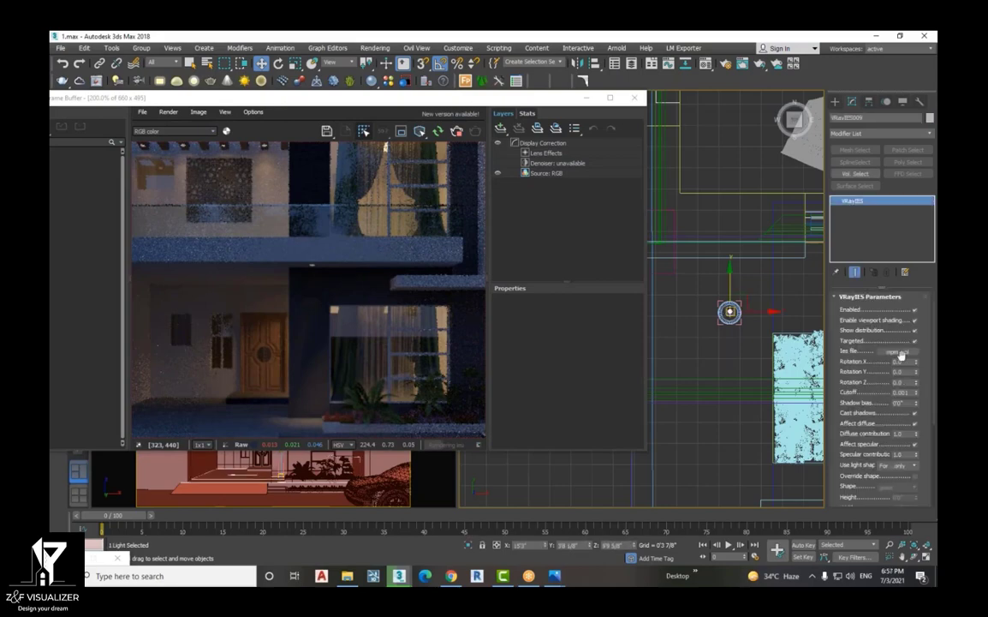
pyautogui.click(899, 352)
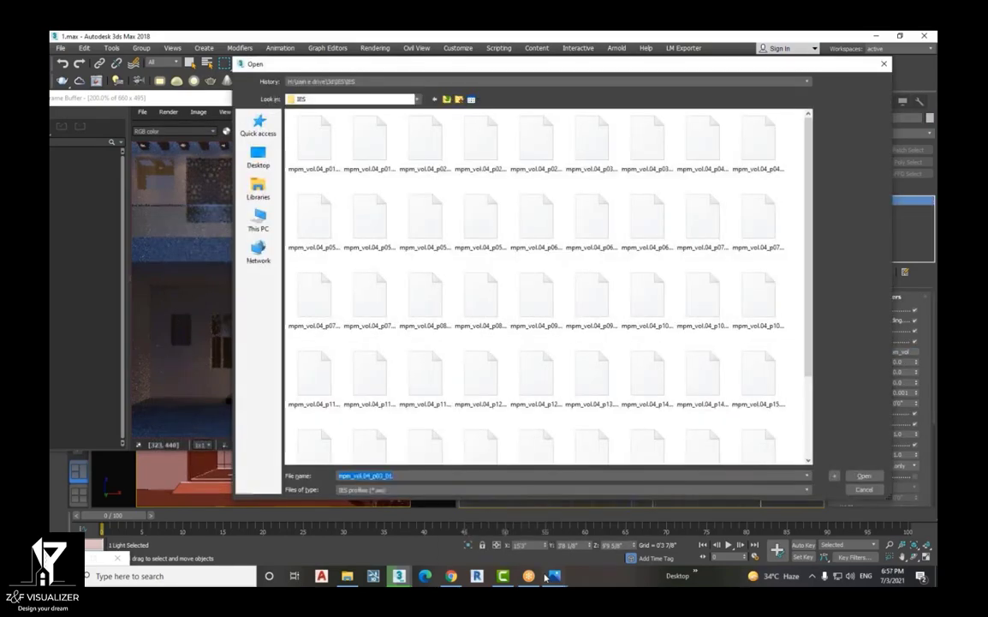
pyautogui.click(552, 577)
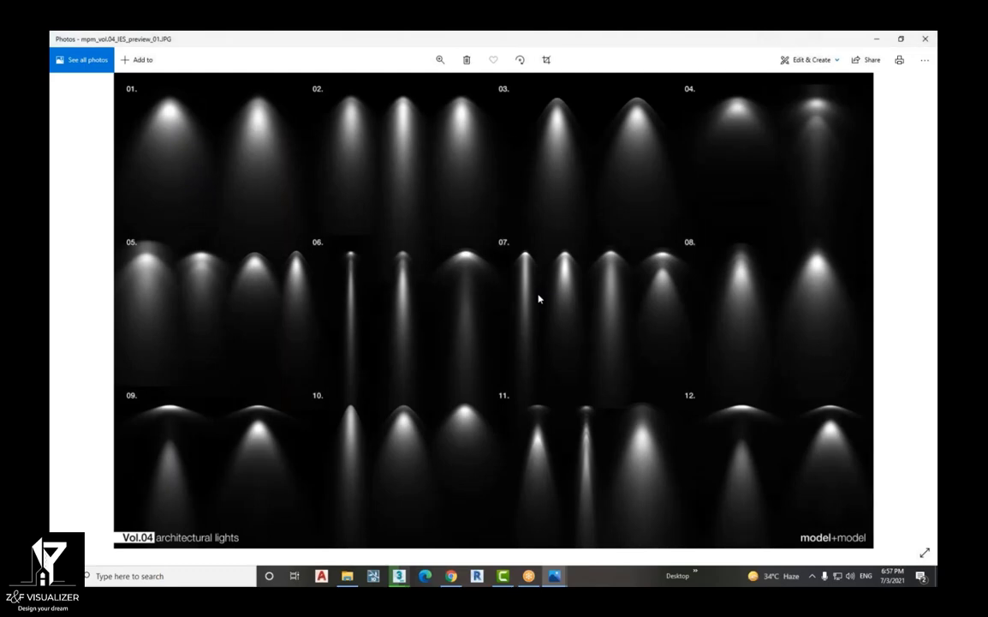
pyautogui.press('Right')
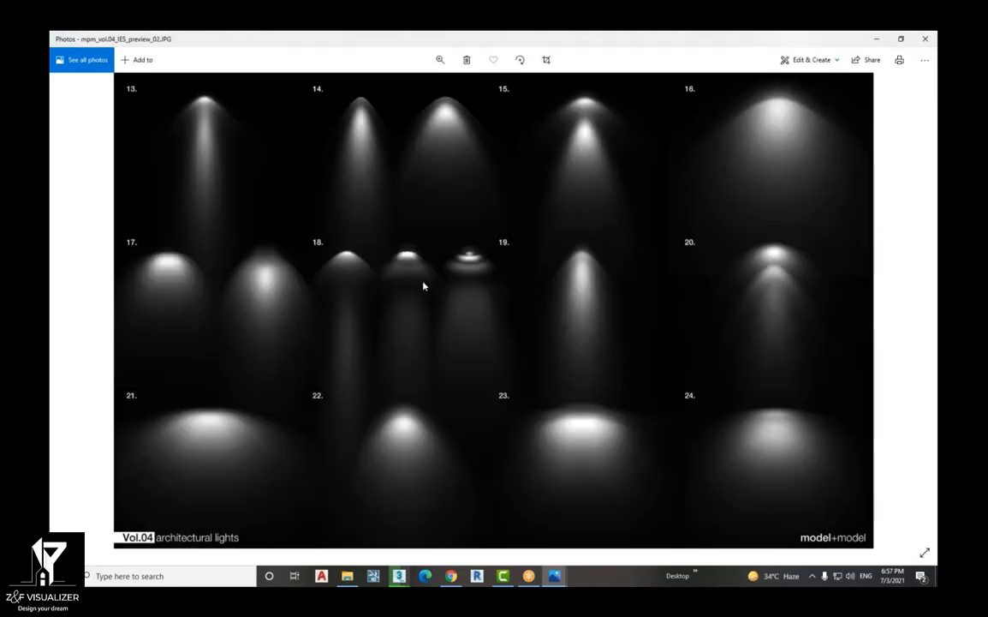
pyautogui.click(877, 41)
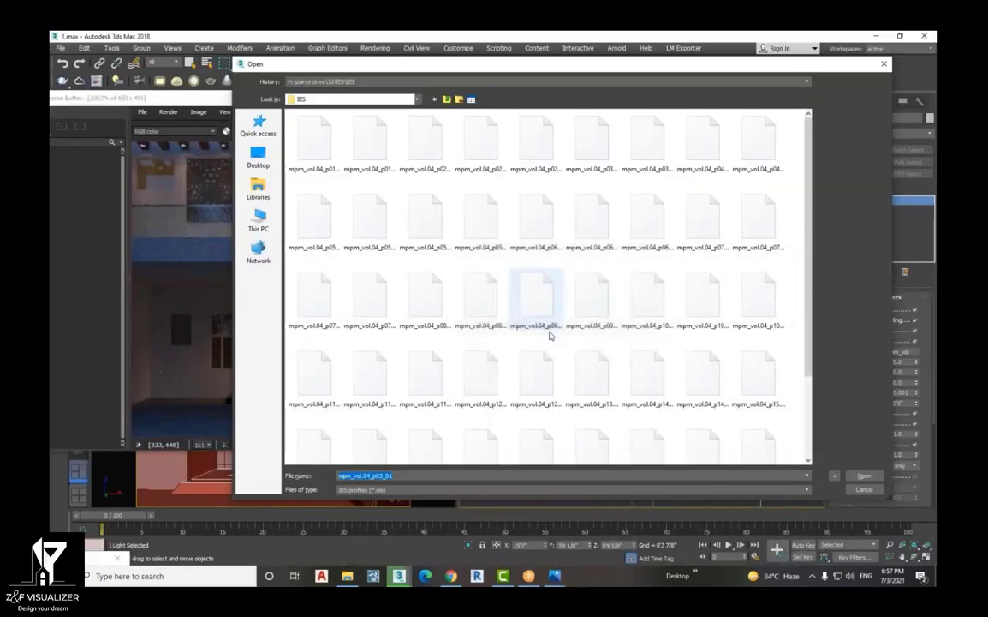
pyautogui.click(702, 377)
pyautogui.click(861, 477)
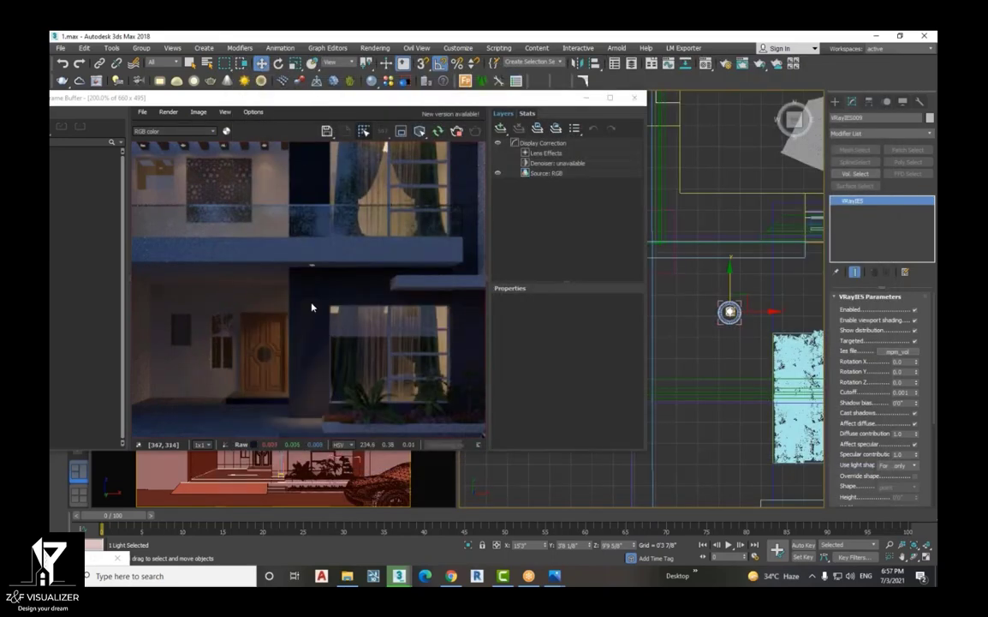
pyautogui.scroll(1, 313, 307)
pyautogui.scroll(-1, 321, 291)
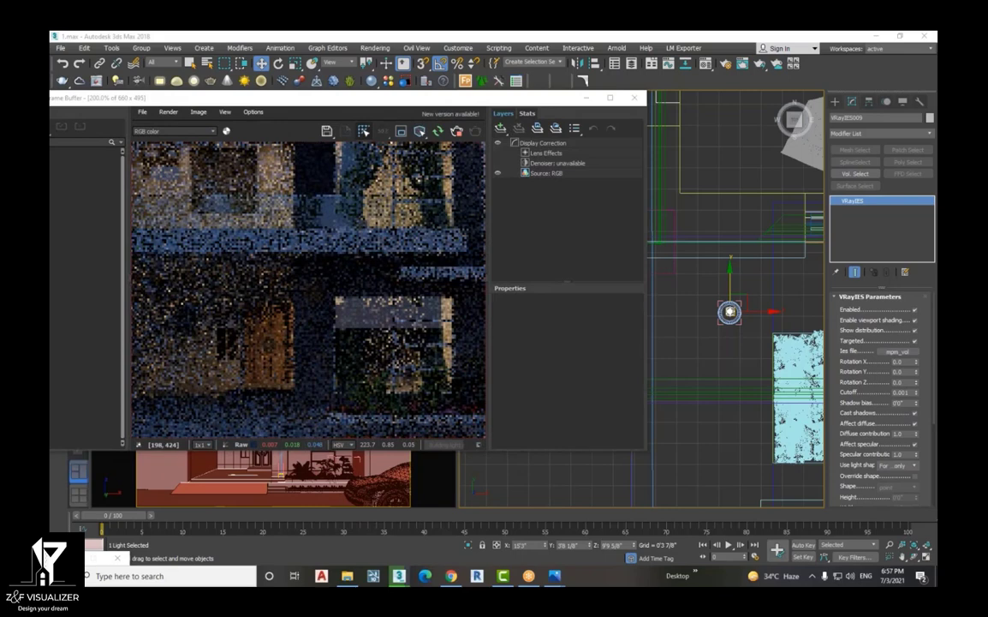
# Set the selected VRayIES light's intensity value to 3000 and check its glow on the dark wall in the render
pyautogui.scroll(2, 317, 295)
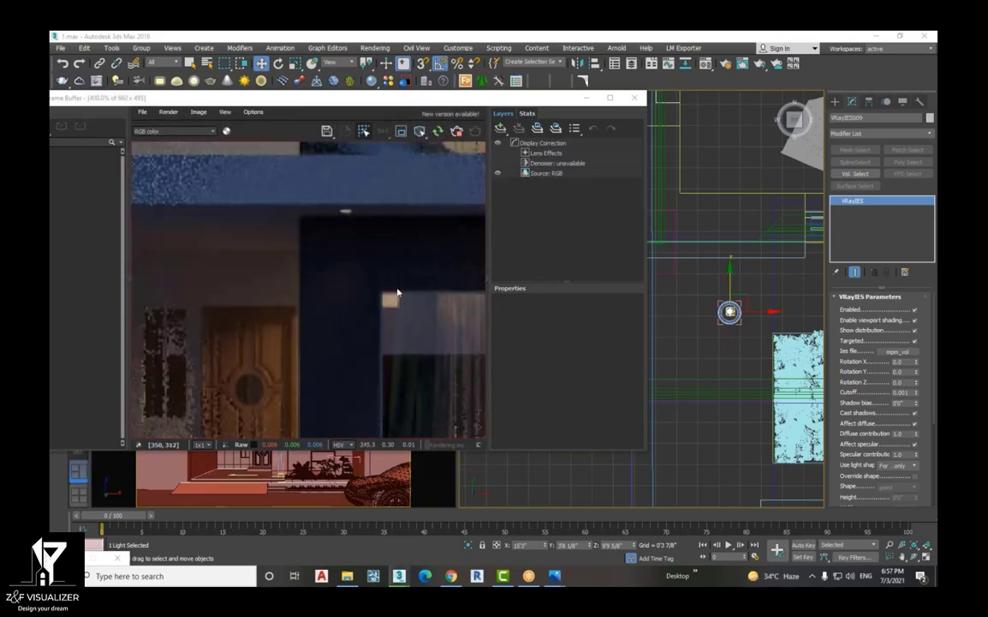
pyautogui.scroll(-5, 934, 414)
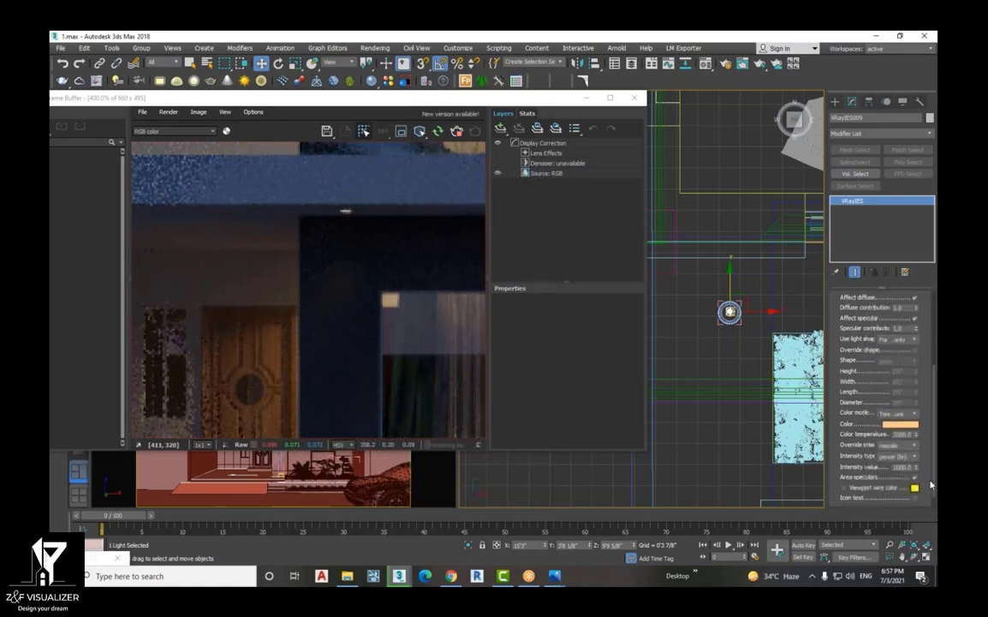
pyautogui.doubleClick(901, 452)
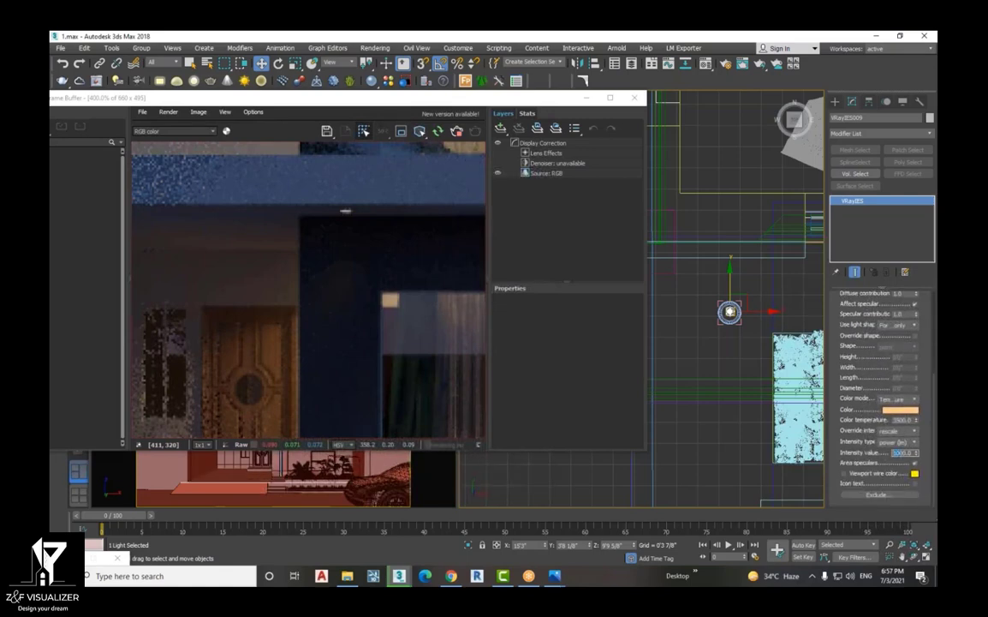
pyautogui.write('3000')
pyautogui.press('Return')
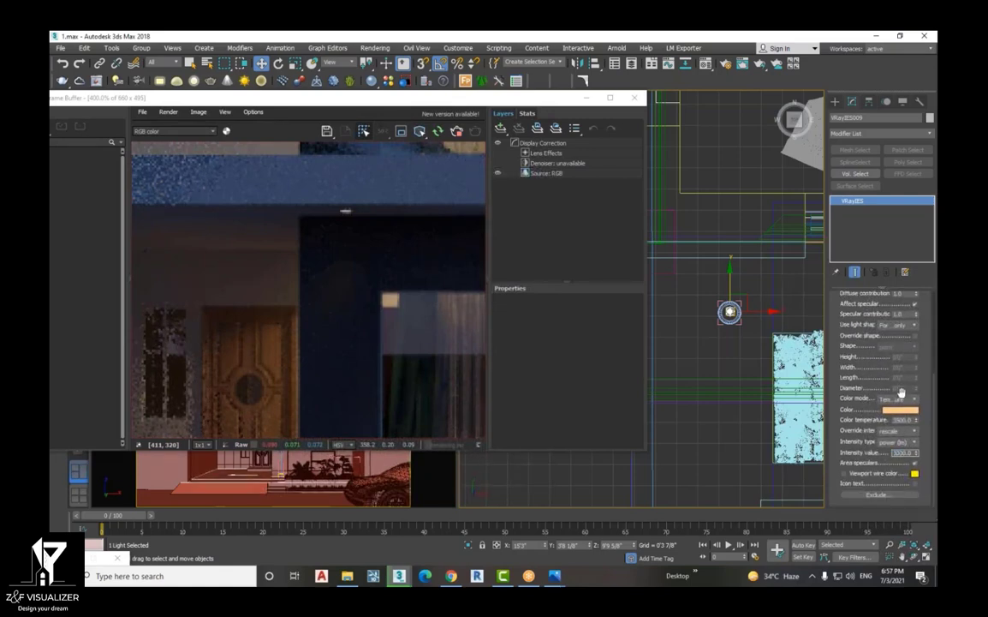
pyautogui.scroll(-2, 316, 288)
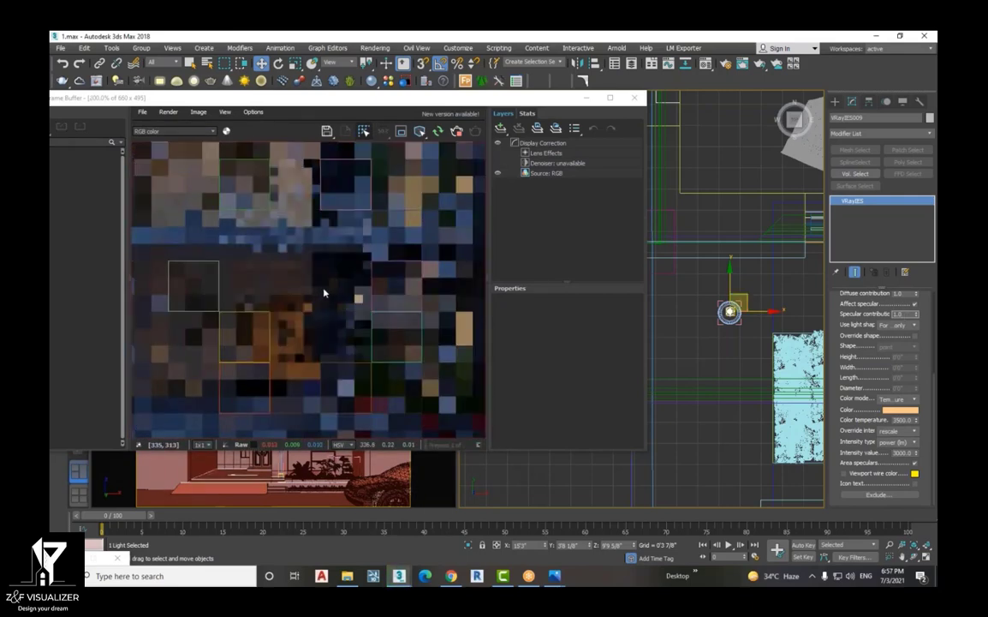
pyautogui.scroll(2, 334, 293)
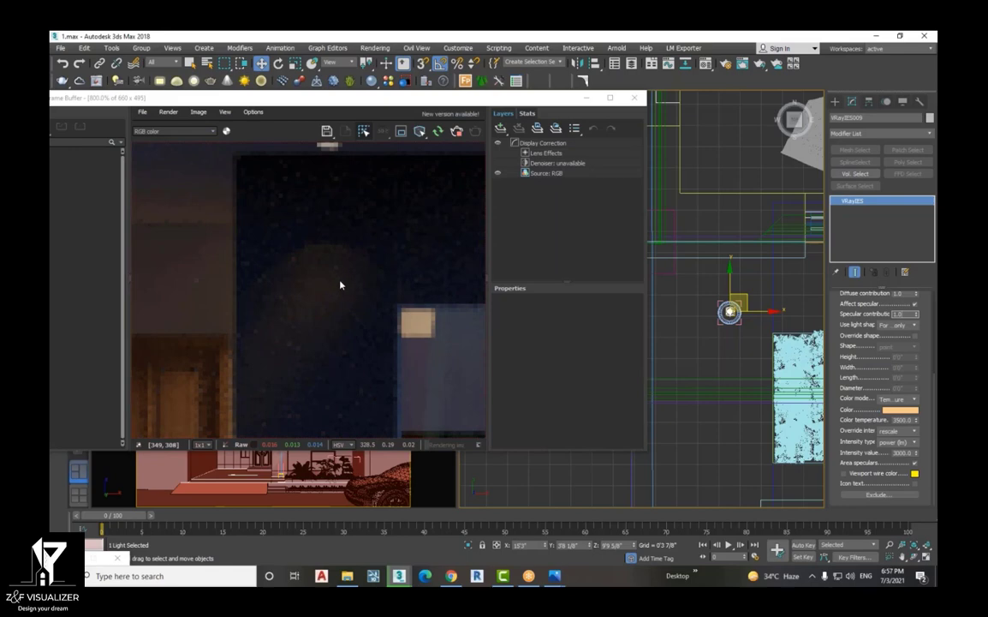
pyautogui.scroll(-2, 339, 283)
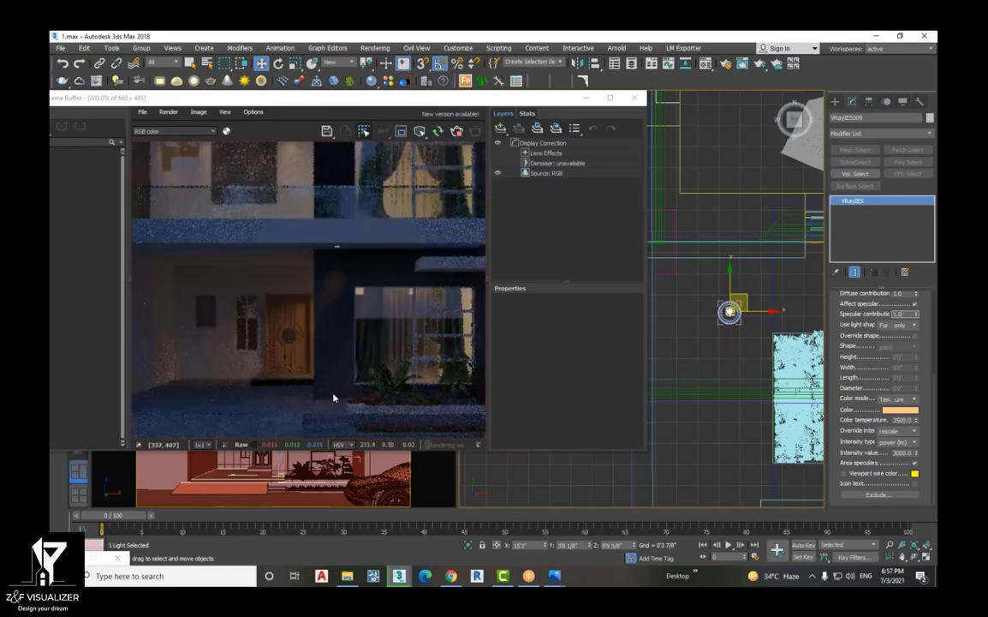
pyautogui.scroll(1, 335, 399)
pyautogui.scroll(-1, 337, 399)
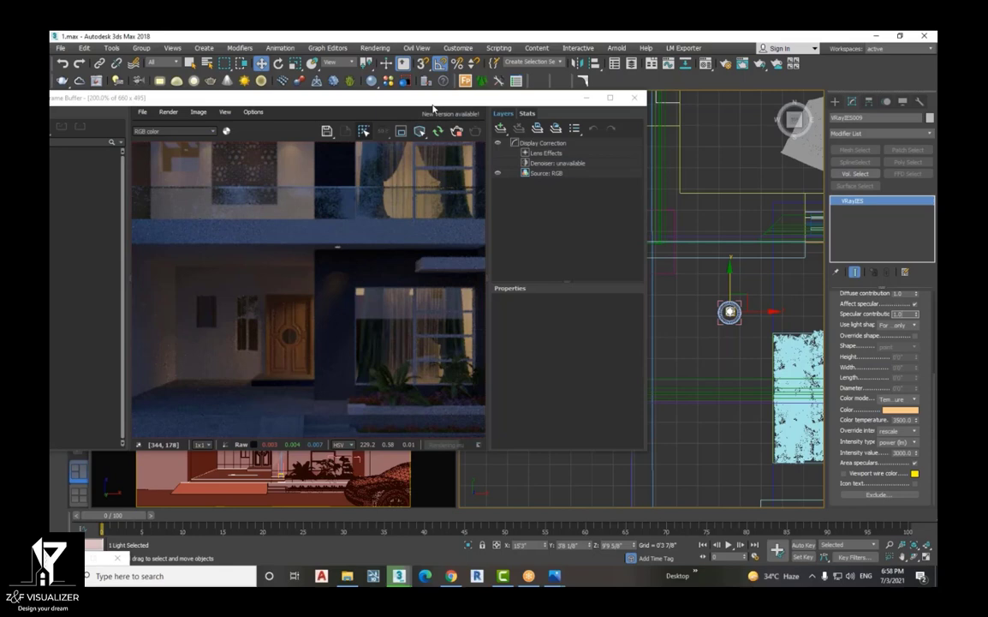
pyautogui.moveTo(433, 100); pyautogui.dragTo(589, 161)
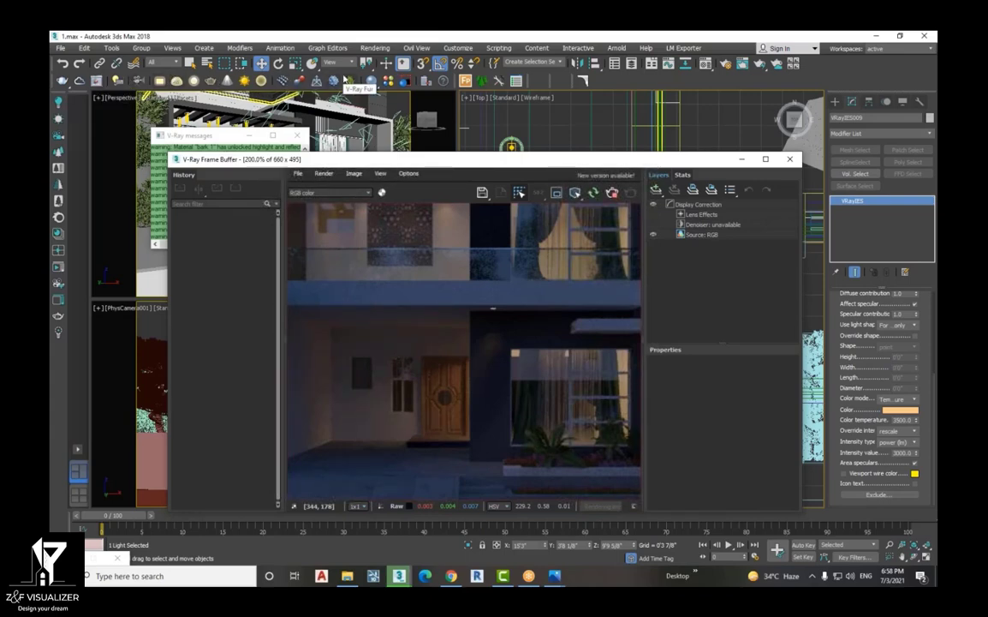
pyautogui.moveTo(699, 160); pyautogui.dragTo(615, 135)
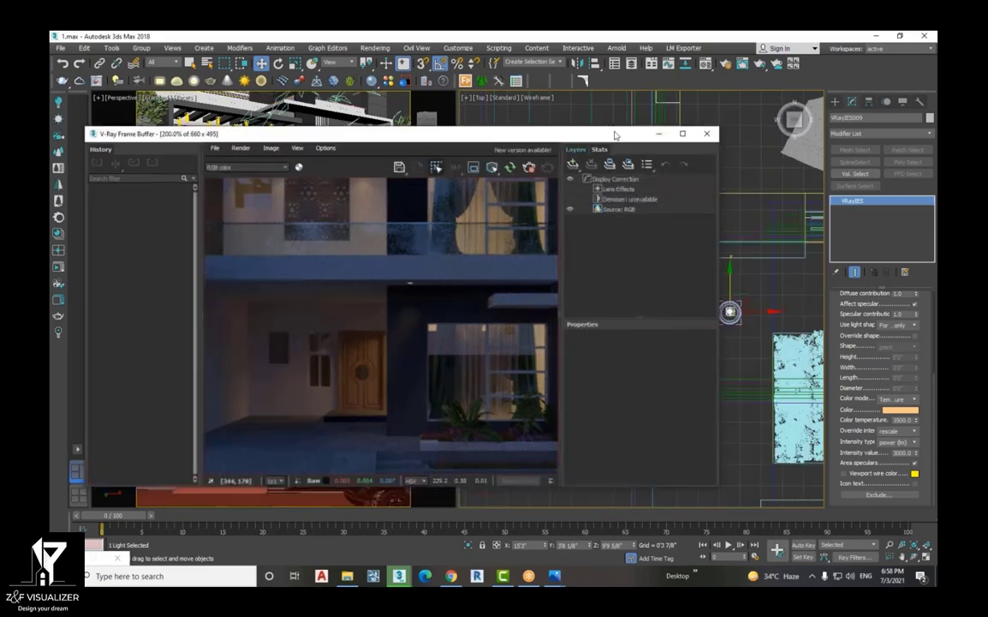
pyautogui.click(835, 101)
pyautogui.click(866, 132)
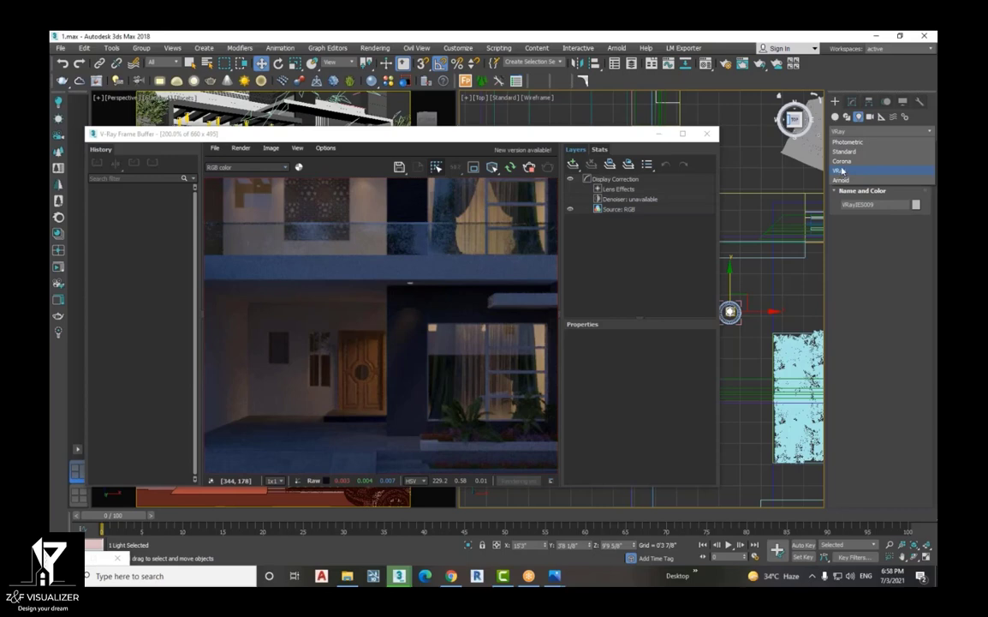
pyautogui.click(836, 117)
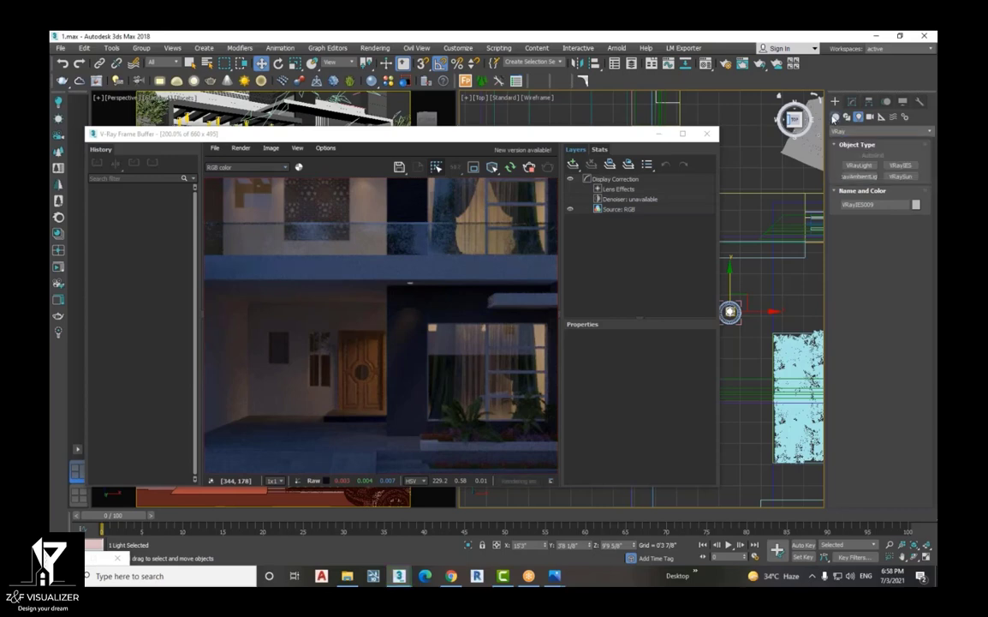
pyautogui.click(841, 131)
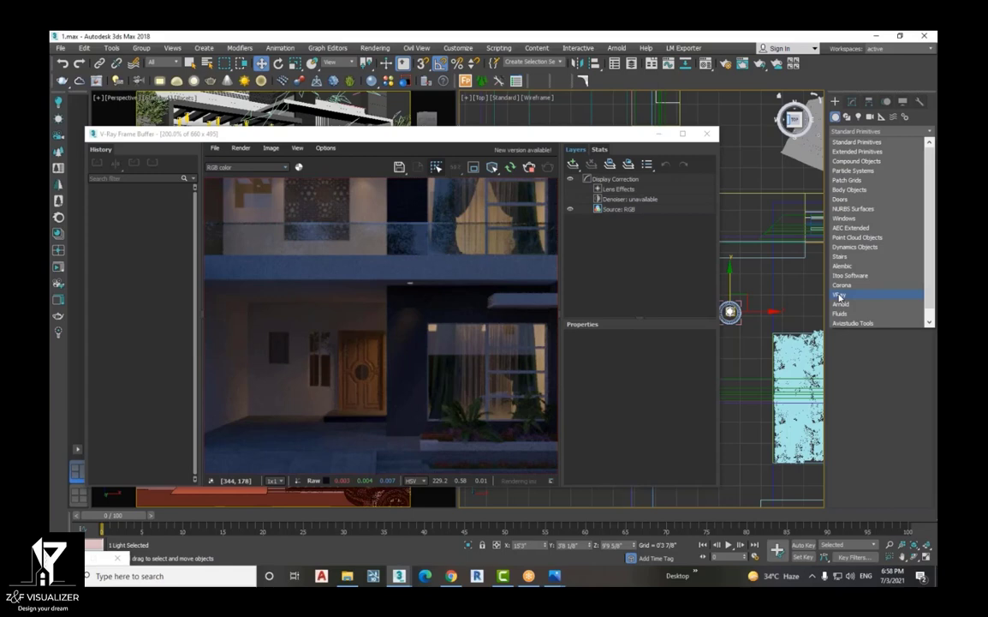
pyautogui.click(843, 131)
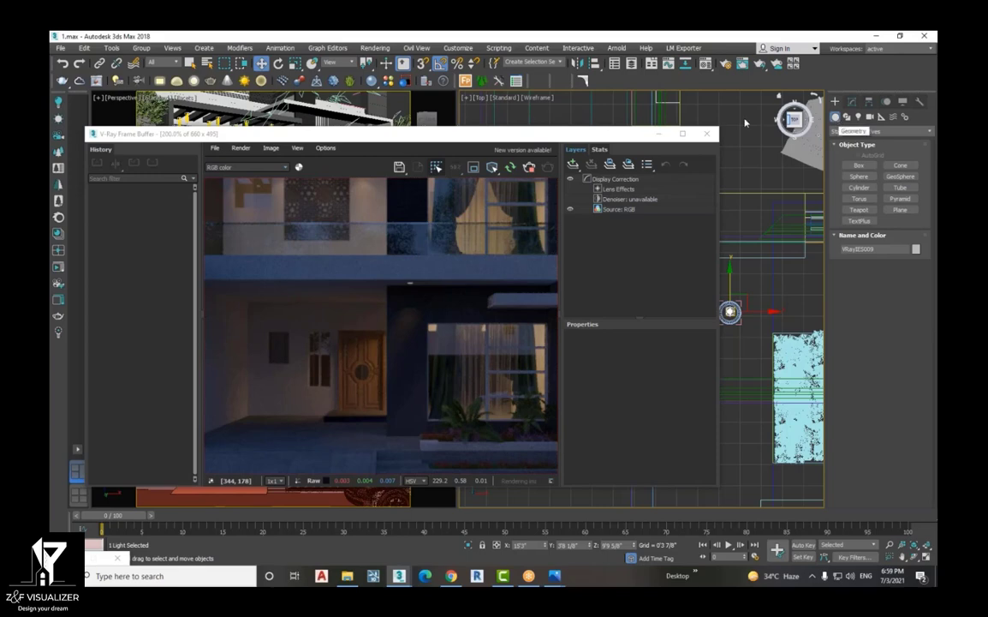
pyautogui.moveTo(333, 133); pyautogui.dragTo(370, 139)
pyautogui.moveTo(436, 151); pyautogui.dragTo(464, 152)
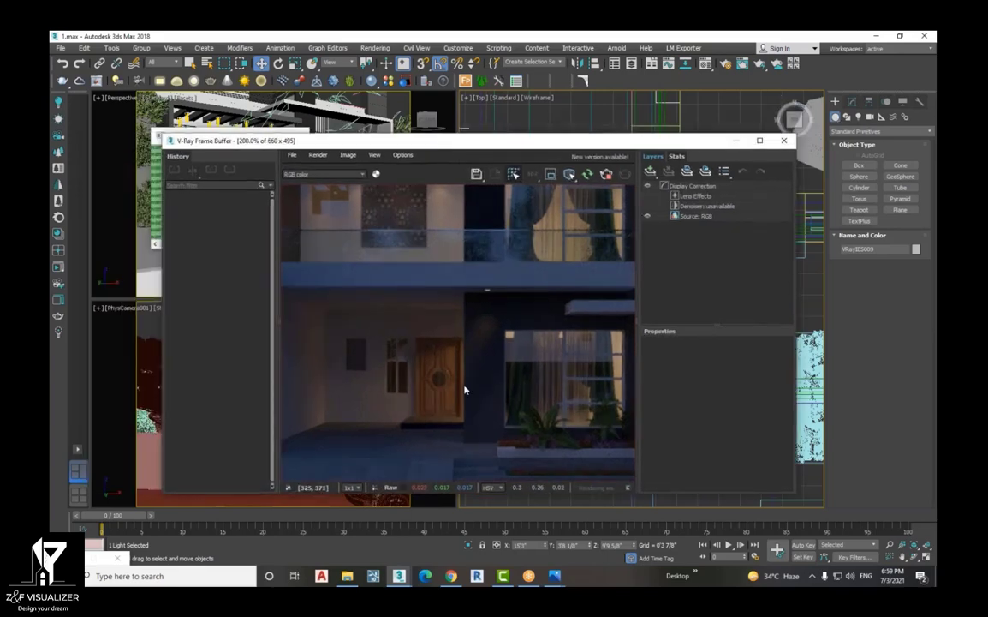
pyautogui.scroll(-1, 418, 346)
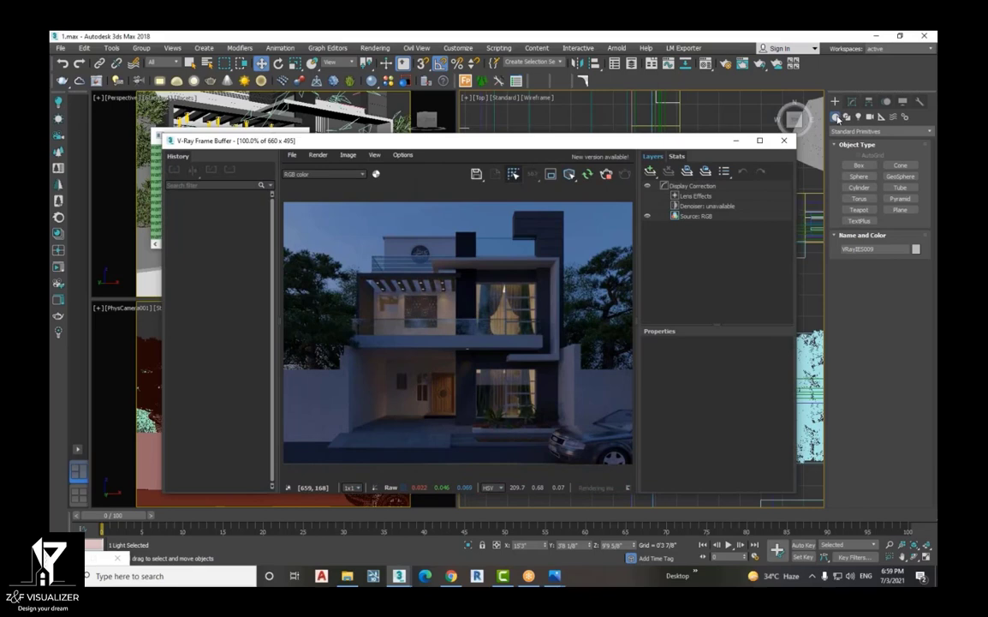
pyautogui.click(852, 131)
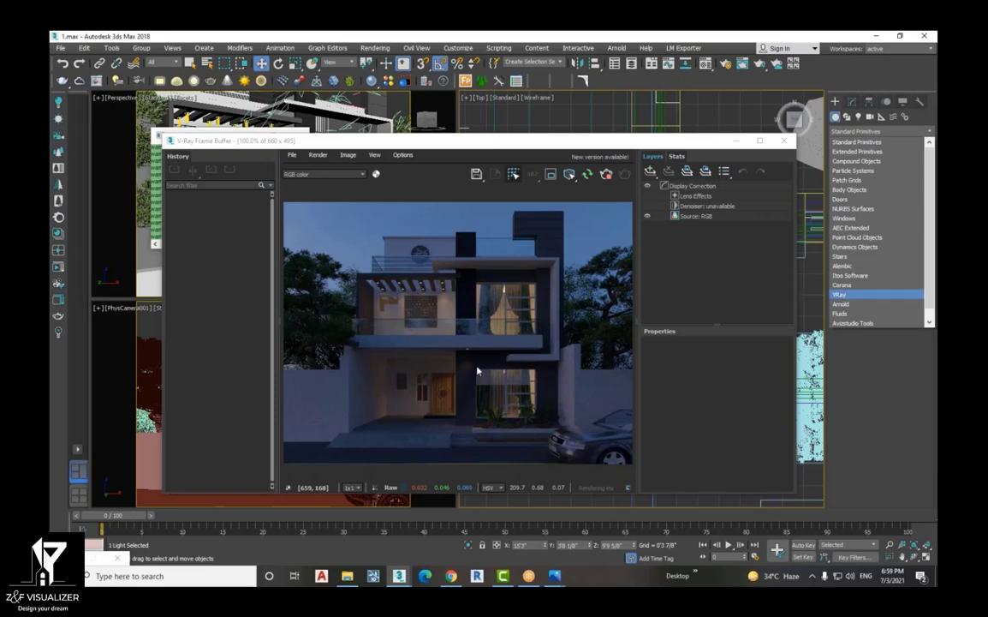
# Set the selected VRayIES light's intensity value to 3500
pyautogui.scroll(2, 473, 373)
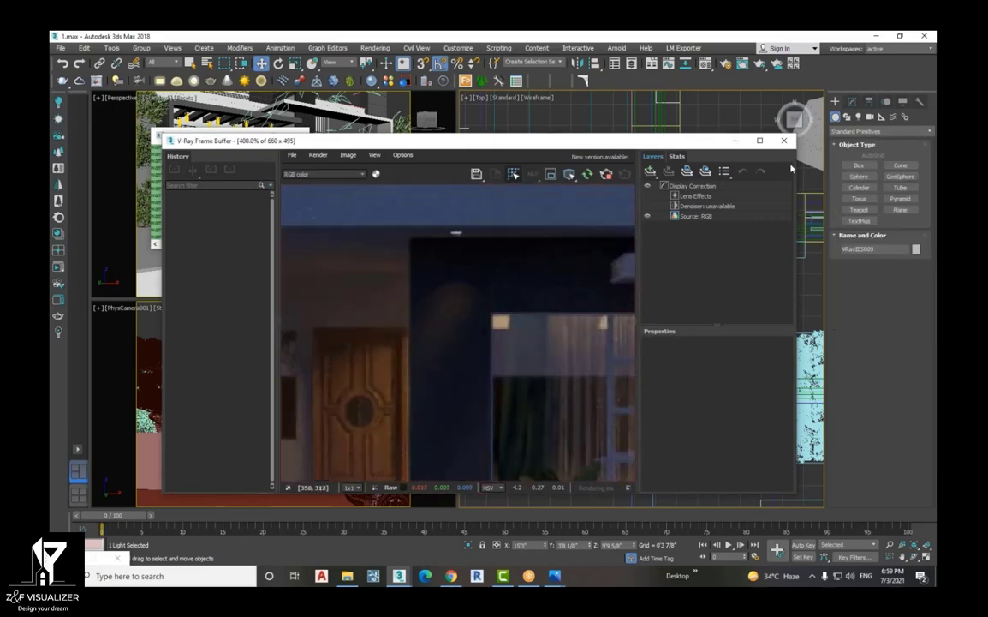
pyautogui.click(853, 102)
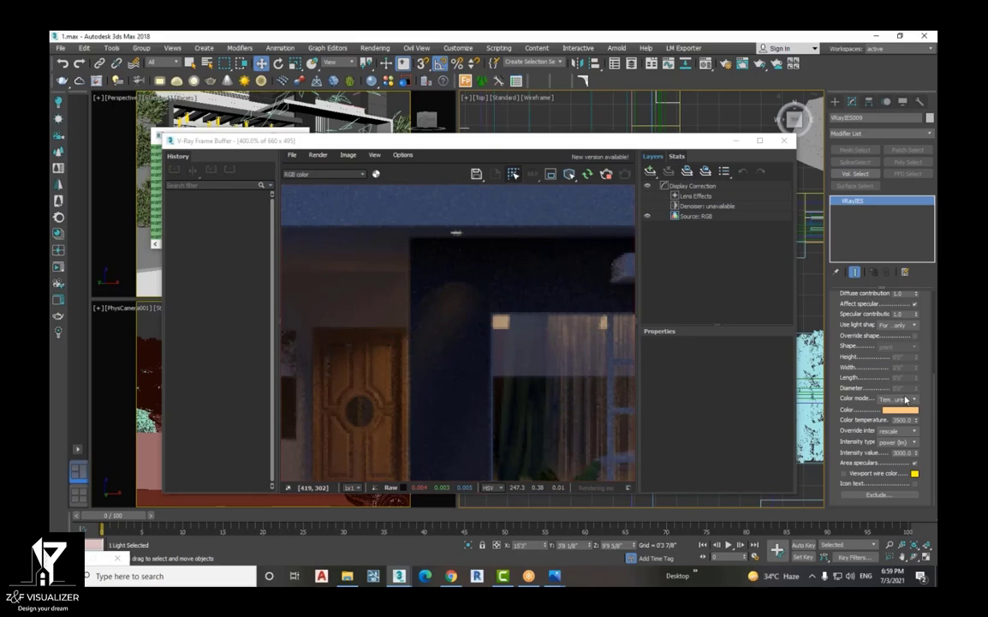
pyautogui.doubleClick(899, 452)
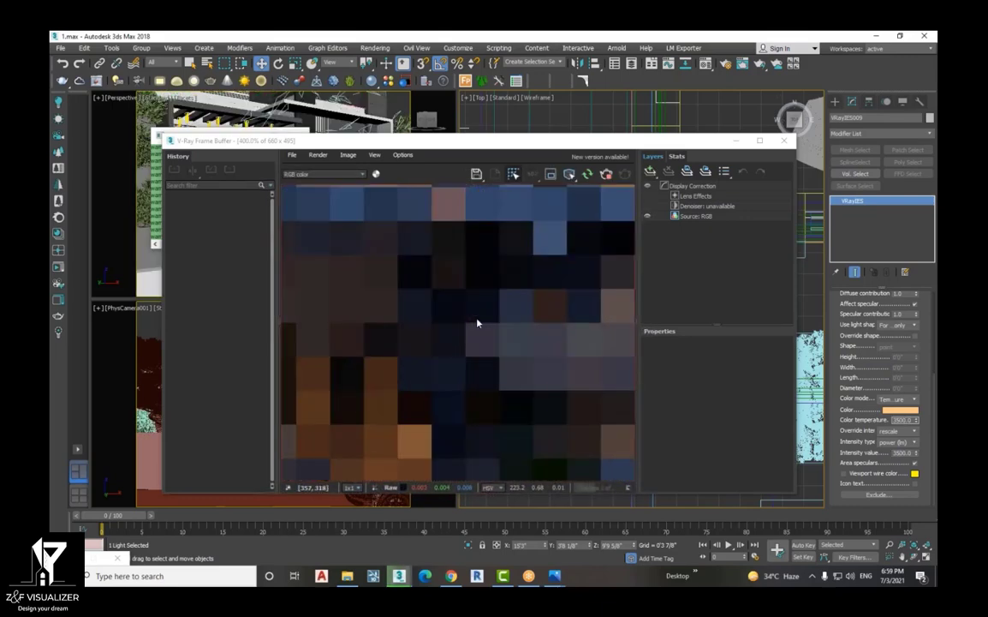
# Examine the updated render, comparing the wall light beside the entrance door with the pergola spotlights and the whole facade
pyautogui.scroll(-3, 485, 314)
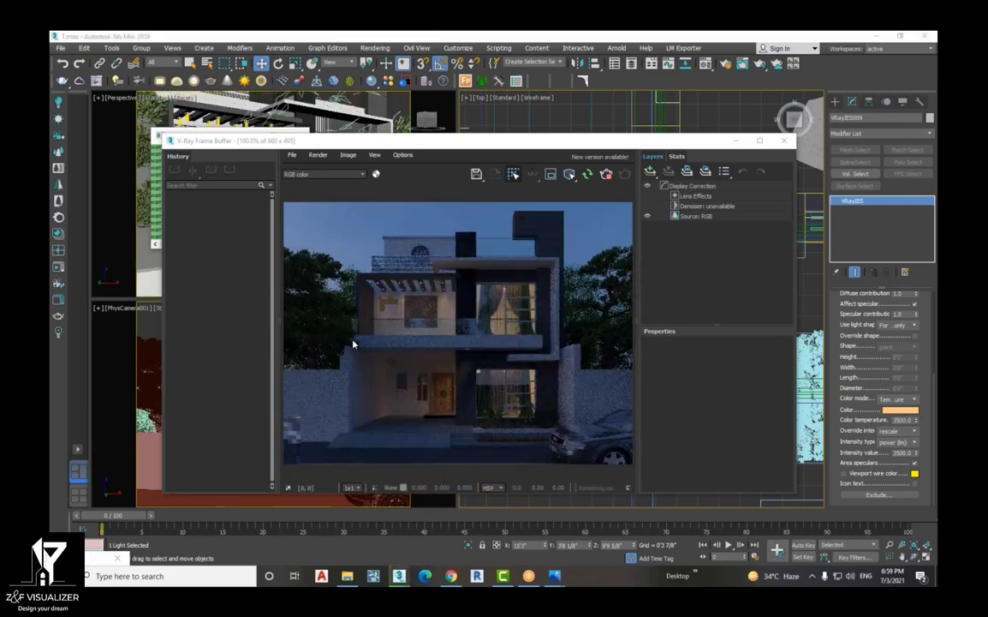
pyautogui.scroll(2, 463, 375)
pyautogui.scroll(1, 472, 366)
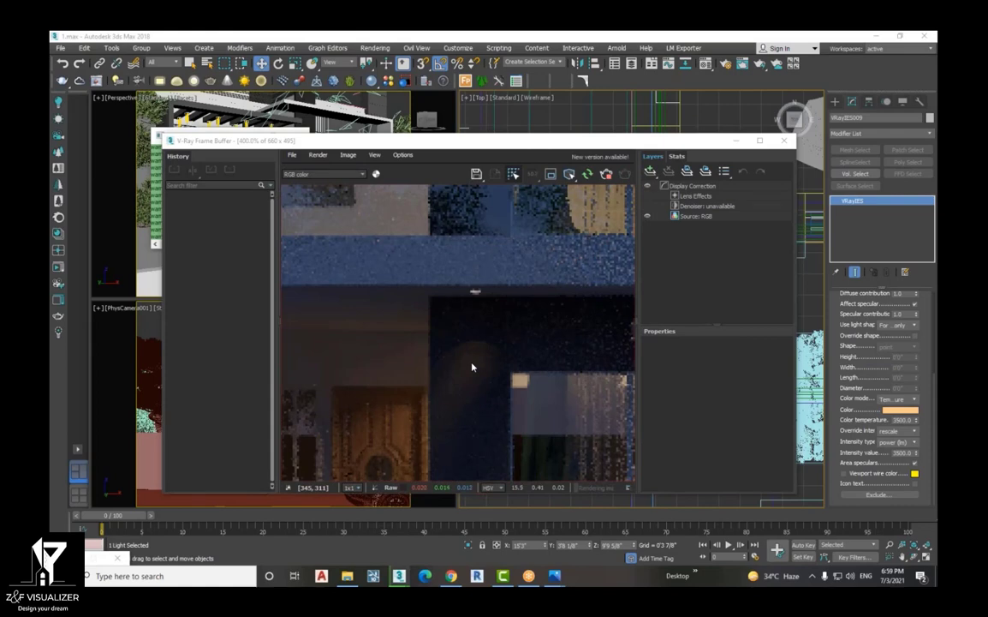
pyautogui.scroll(-1, 472, 366)
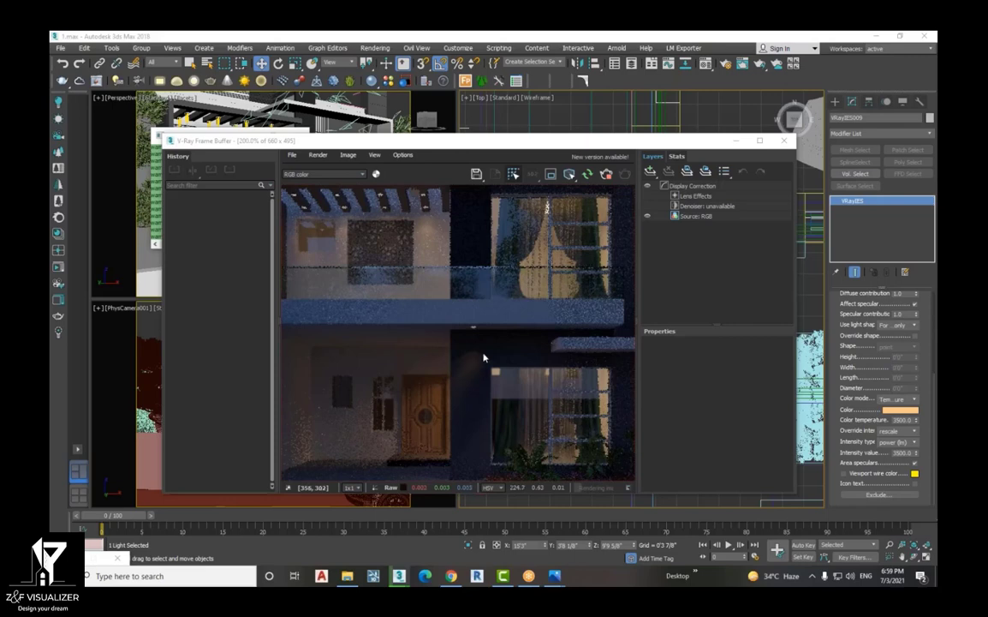
pyautogui.scroll(-2, 480, 353)
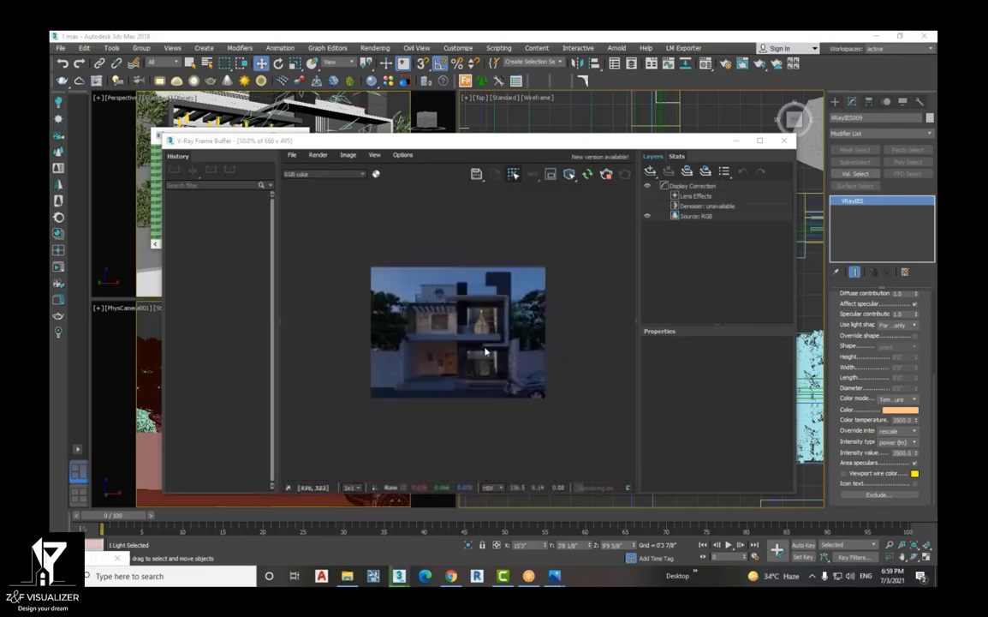
pyautogui.scroll(2, 465, 298)
pyautogui.scroll(-2, 458, 313)
pyautogui.scroll(1, 531, 364)
pyautogui.scroll(1, 531, 364)
pyautogui.scroll(-1, 531, 364)
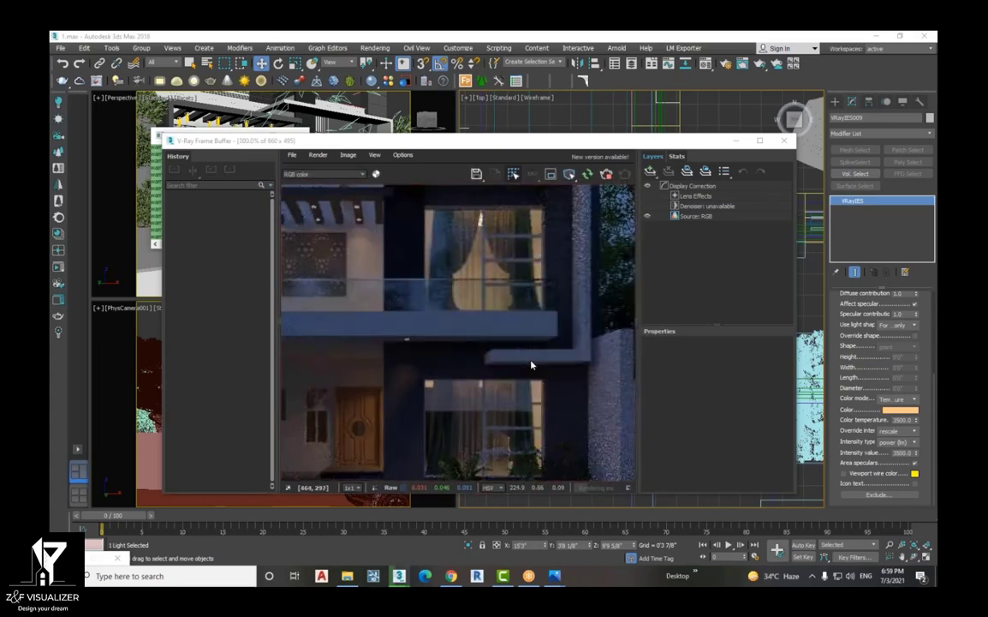
pyautogui.scroll(-1, 520, 362)
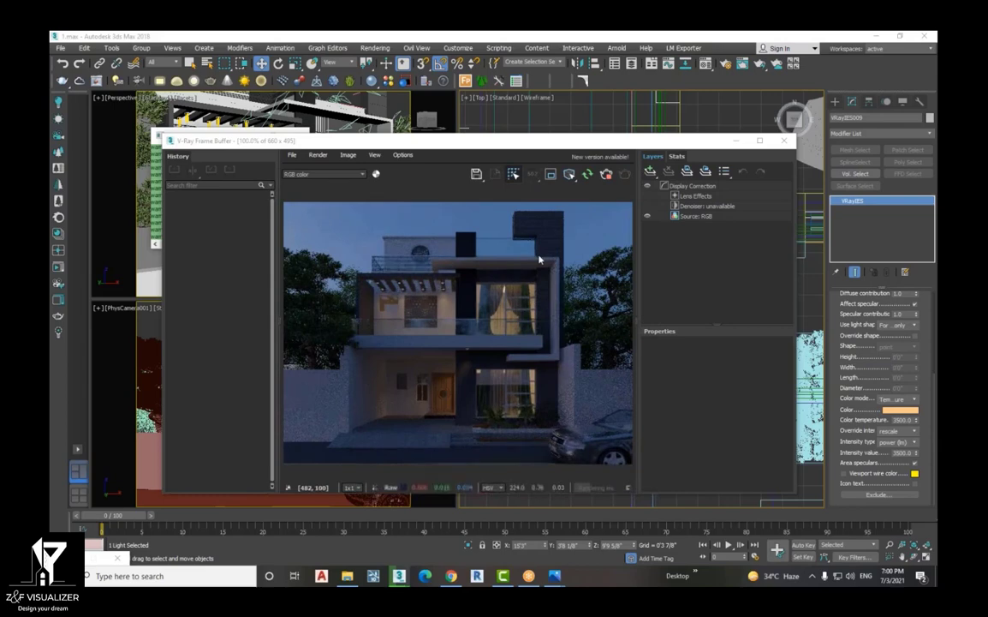
pyautogui.scroll(1, 437, 290)
pyautogui.scroll(1, 453, 297)
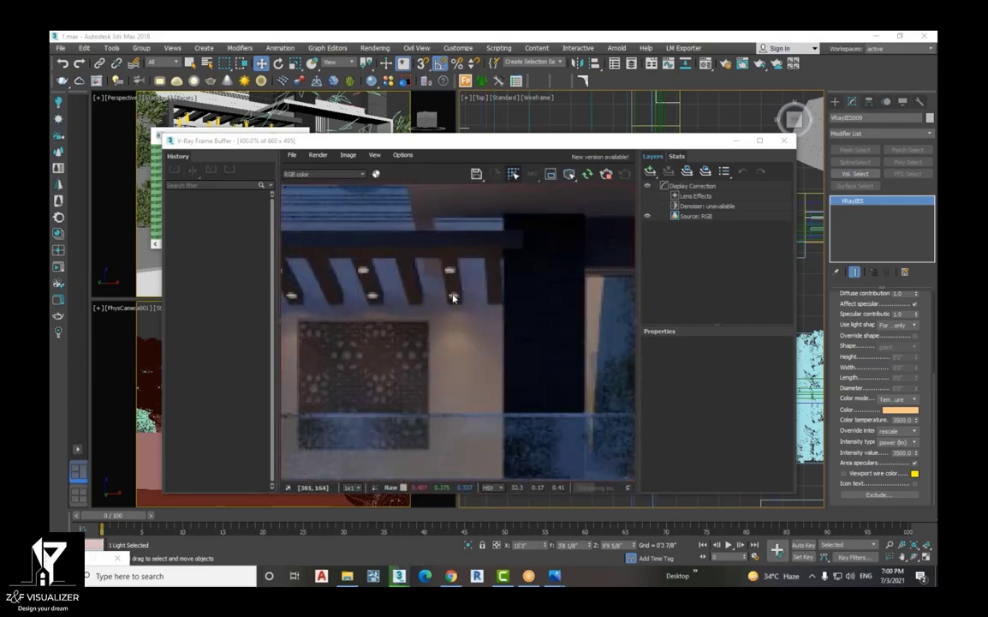
pyautogui.scroll(-2, 453, 297)
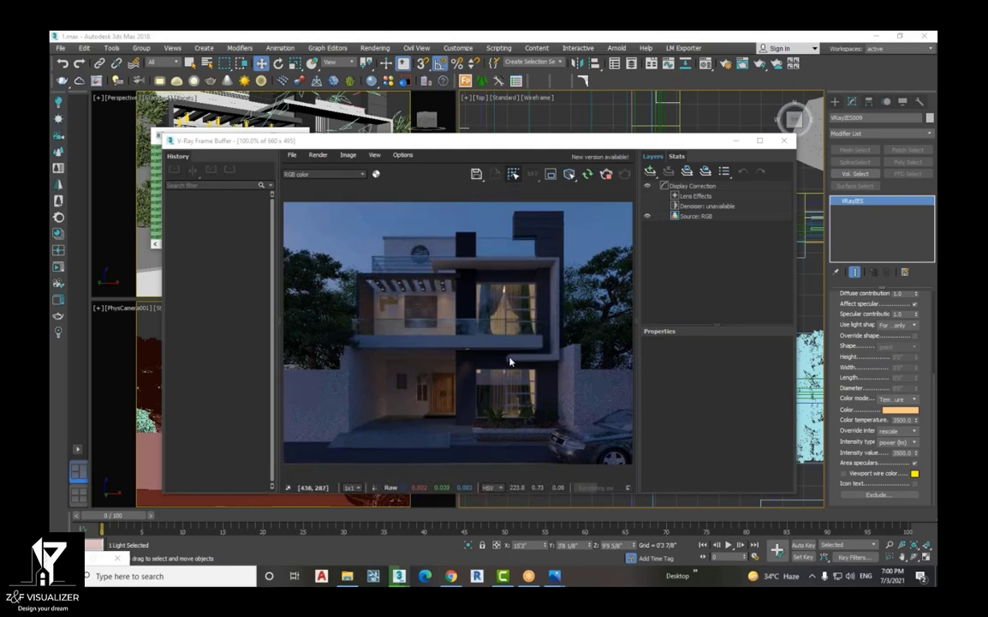
pyautogui.scroll(2, 471, 392)
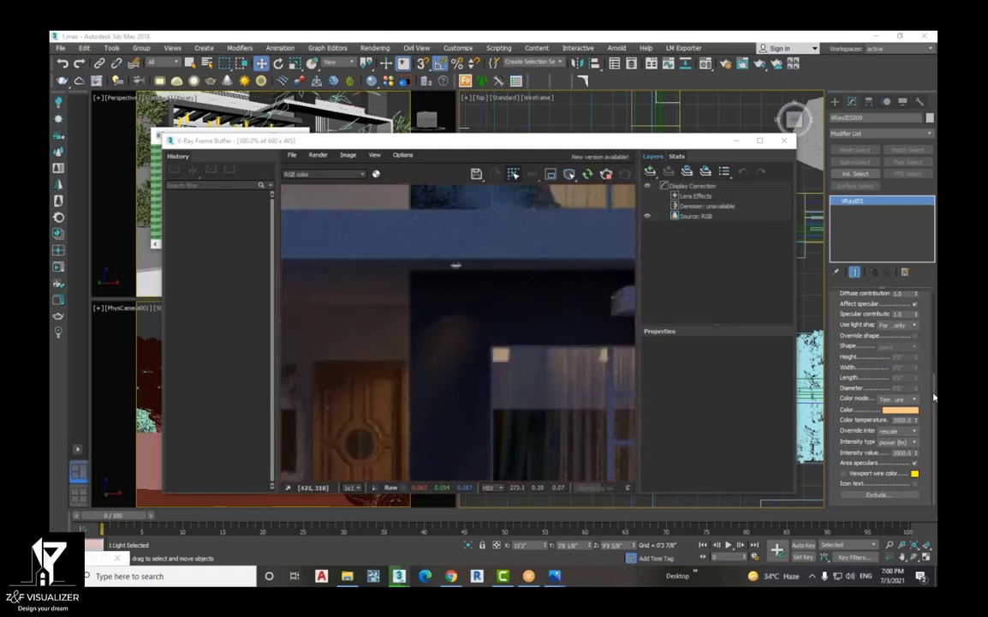
# Open the IES file selection for the selected VRayIES light to replace its profile
pyautogui.scroll(3, 882, 395)
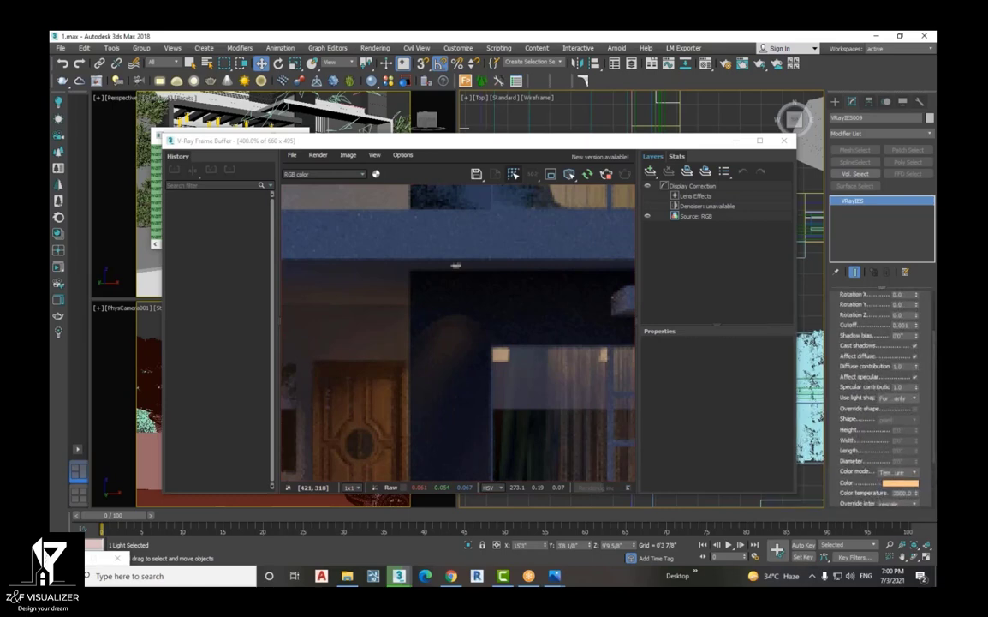
pyautogui.moveTo(933, 354); pyautogui.dragTo(934, 323)
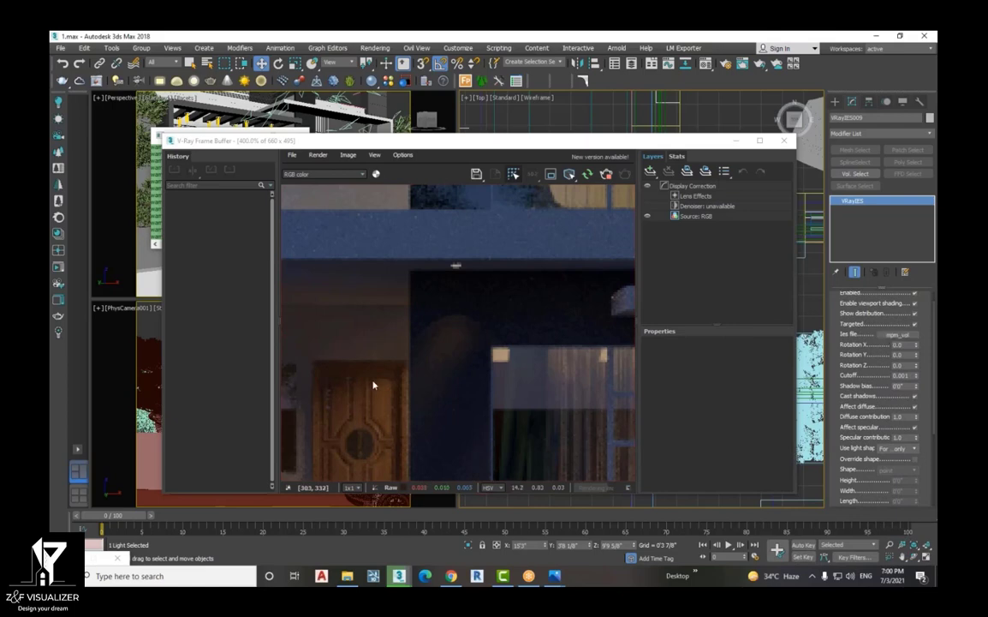
pyautogui.scroll(-1, 444, 365)
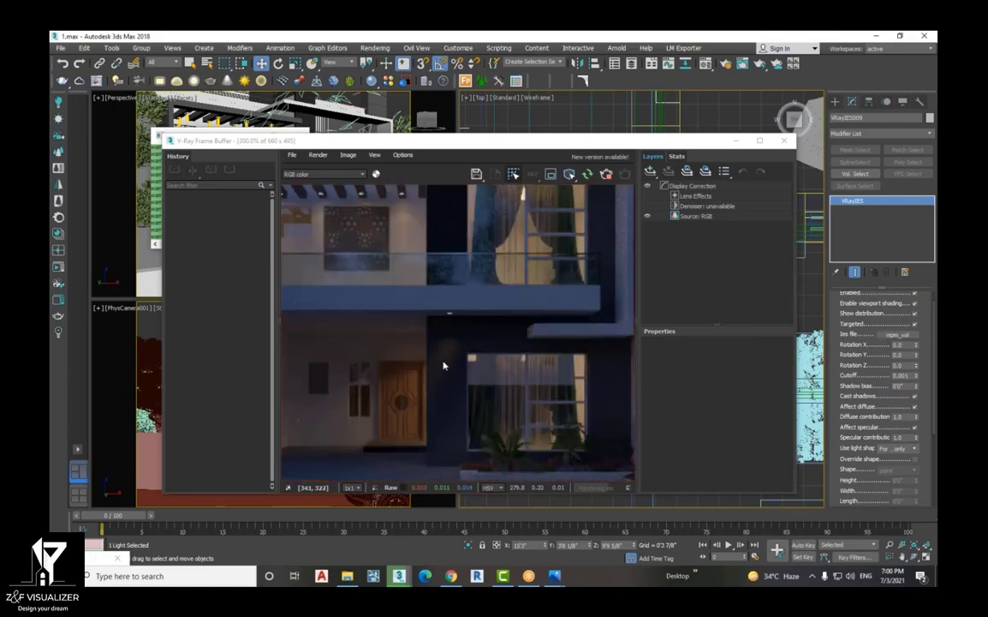
pyautogui.click(892, 336)
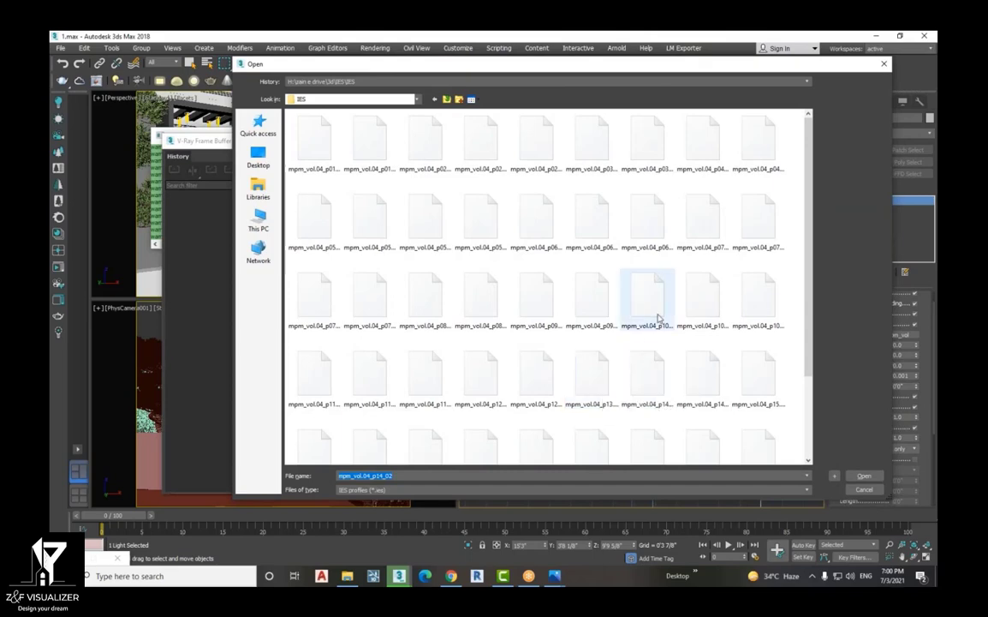
# Compare the light shapes in the preview images mpm_vol.04_IES_preview_02.JPG and mpm_vol.04_IES_preview_01.JPG in Photos against the available IES files
pyautogui.scroll(-2, 659, 319)
pyautogui.moveTo(554, 575)
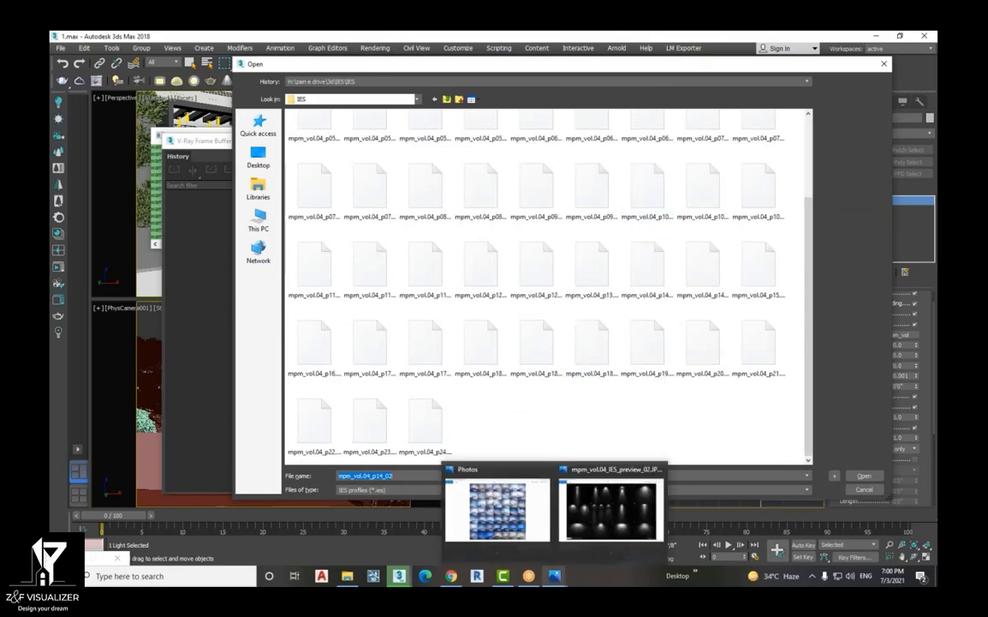
pyautogui.click(611, 531)
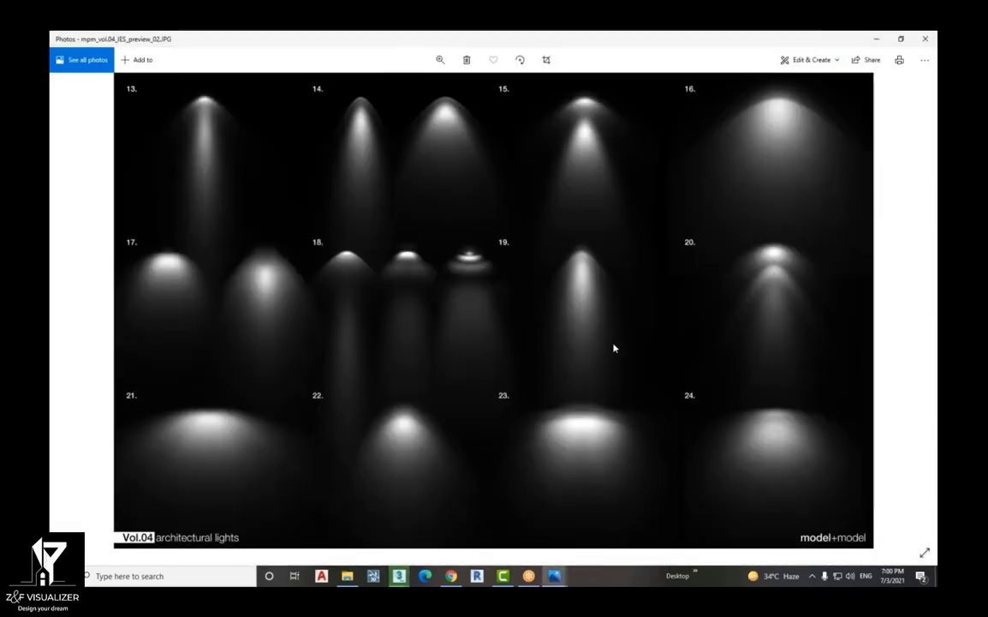
pyautogui.press('Left')
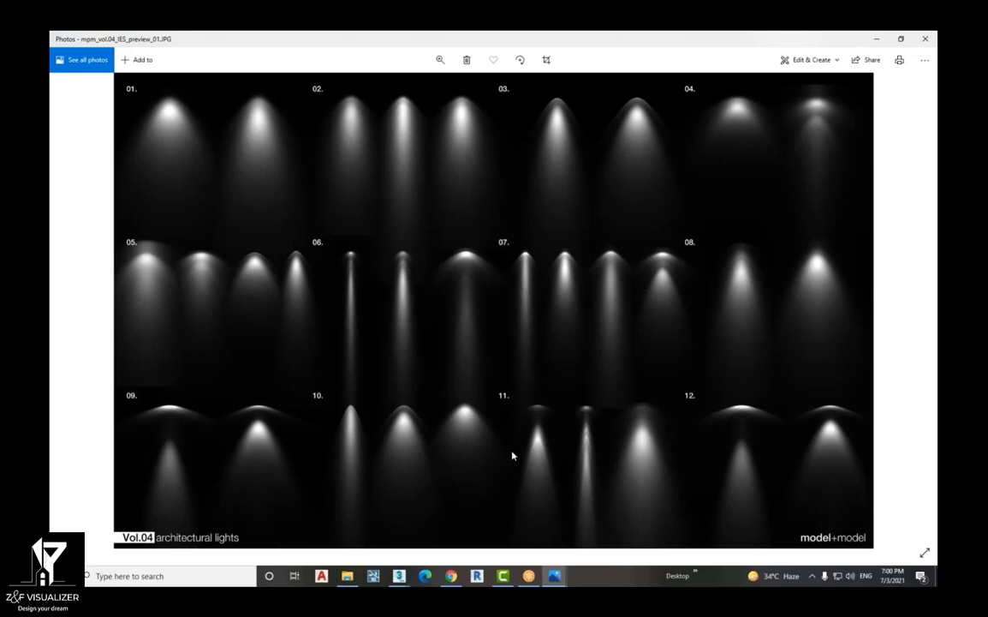
pyautogui.scroll(-1, 512, 455)
pyautogui.scroll(1, 512, 456)
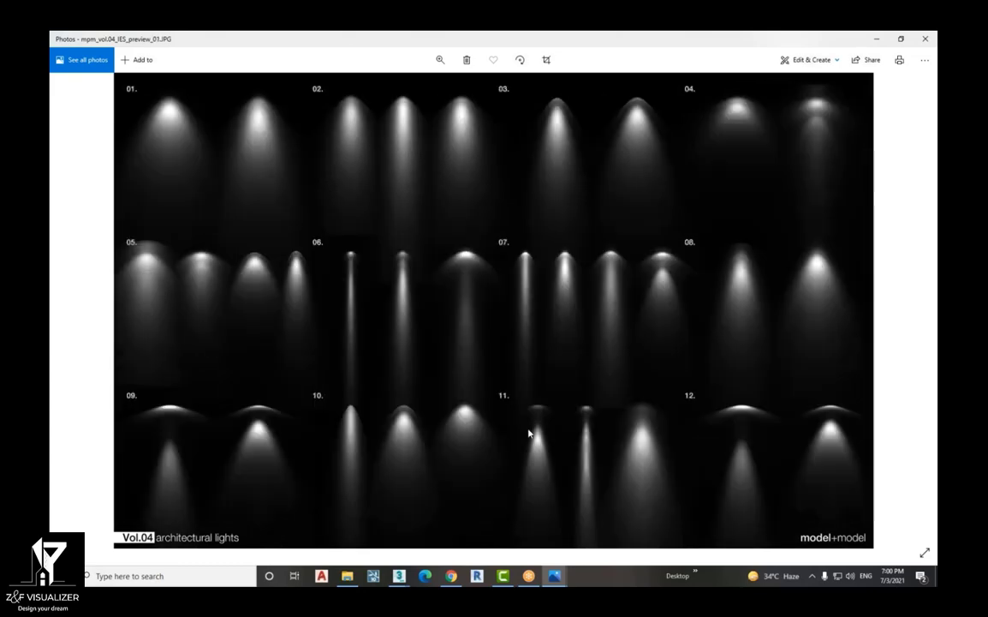
pyautogui.doubleClick(856, 41)
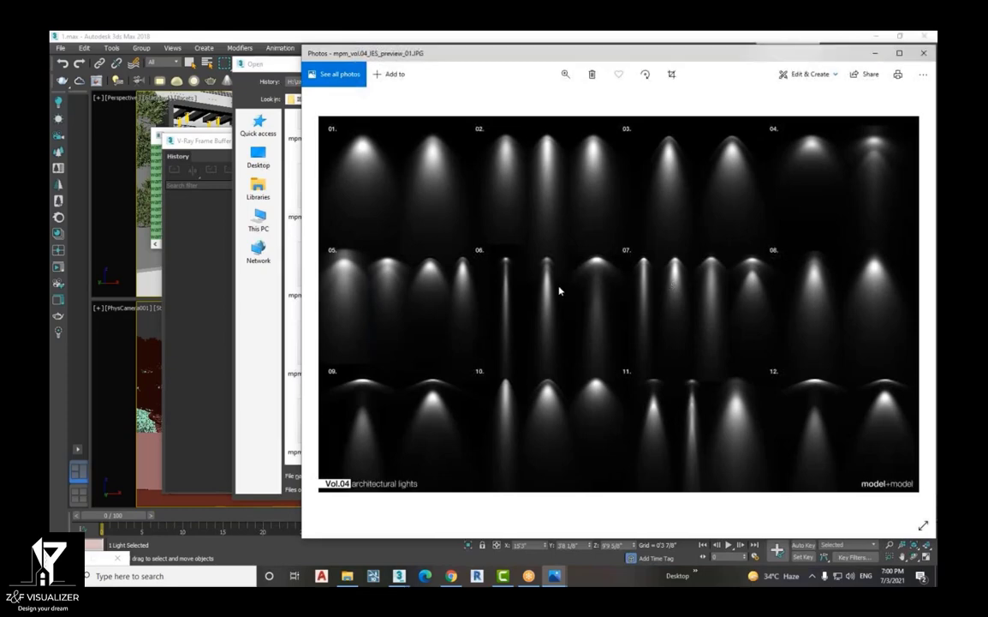
pyautogui.scroll(-1, 516, 275)
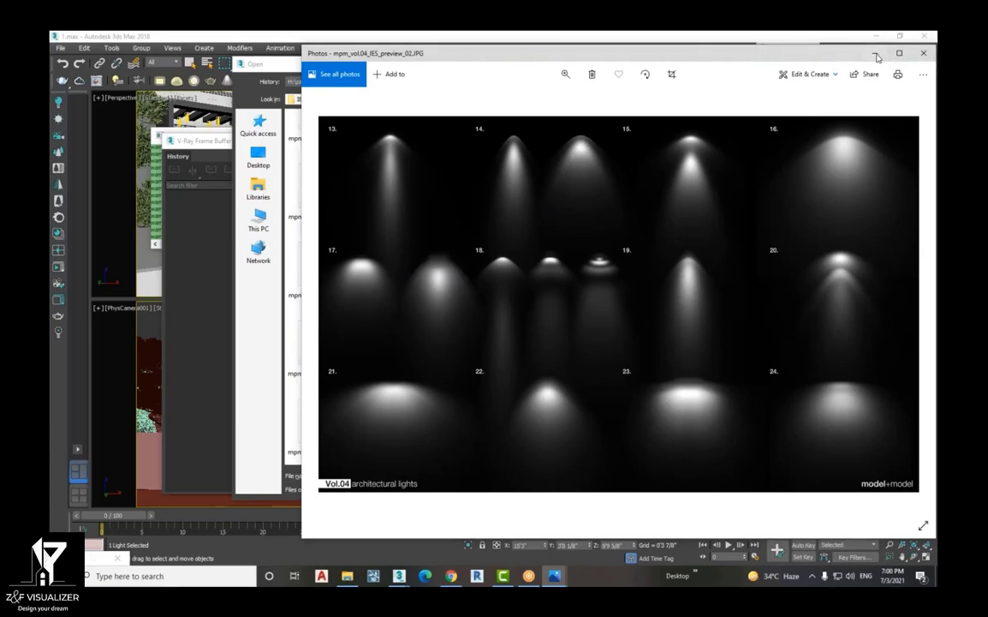
# Return to 3ds Max and load the IES profile mpm_vol.04_p15 into the selected VRayIES light
pyautogui.click(876, 54)
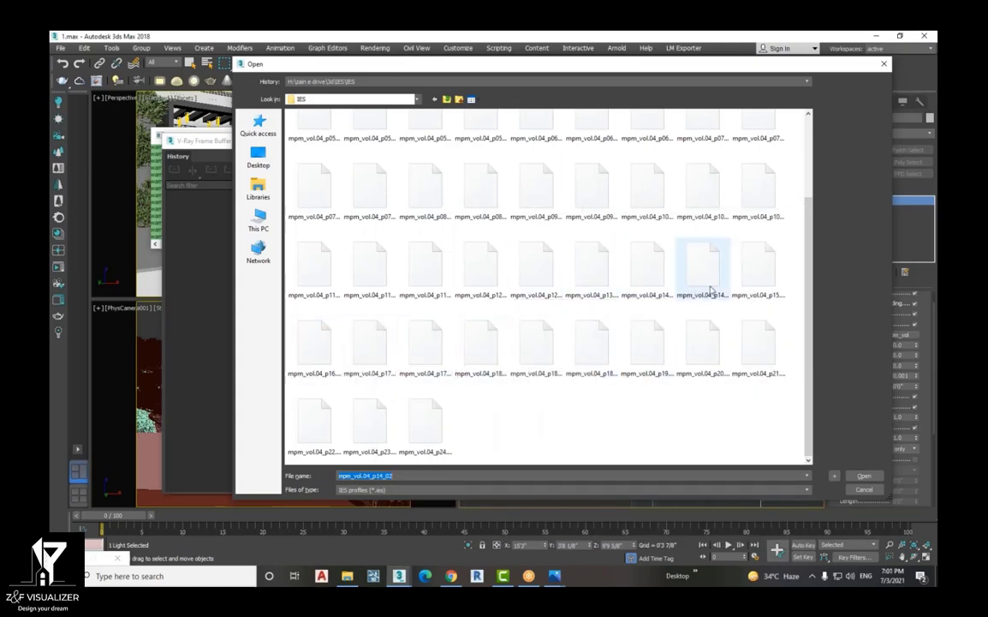
pyautogui.click(757, 267)
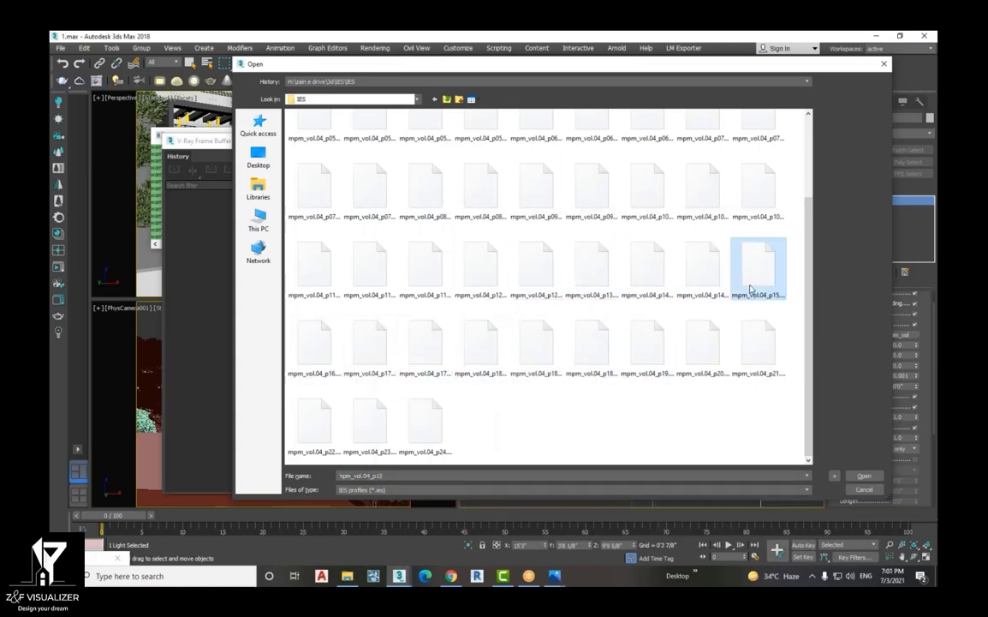
pyautogui.click(863, 478)
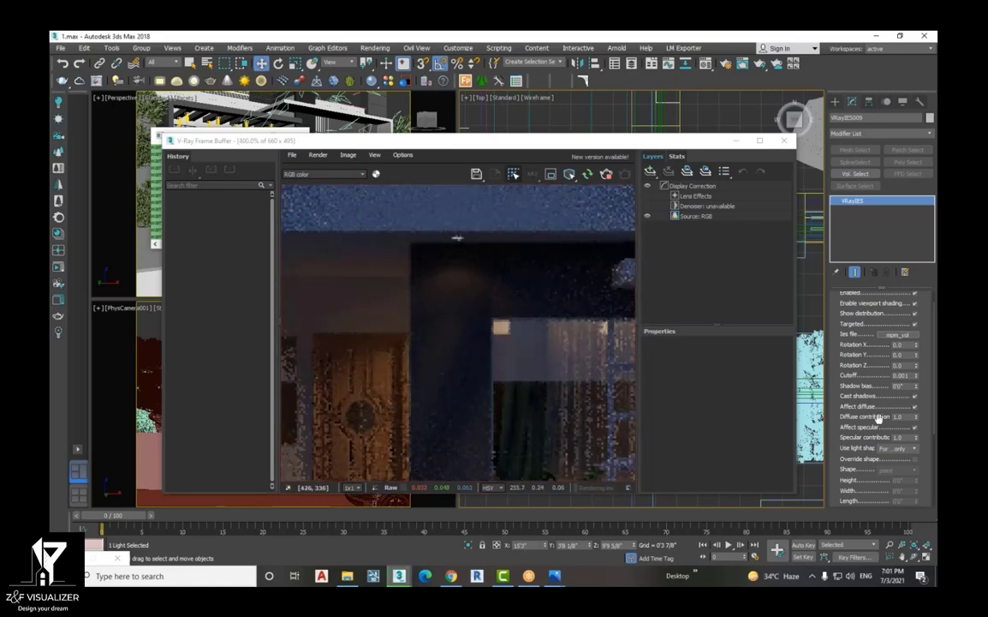
# Set the selected VRayIES light's intensity value to 9600
pyautogui.scroll(-3, 930, 449)
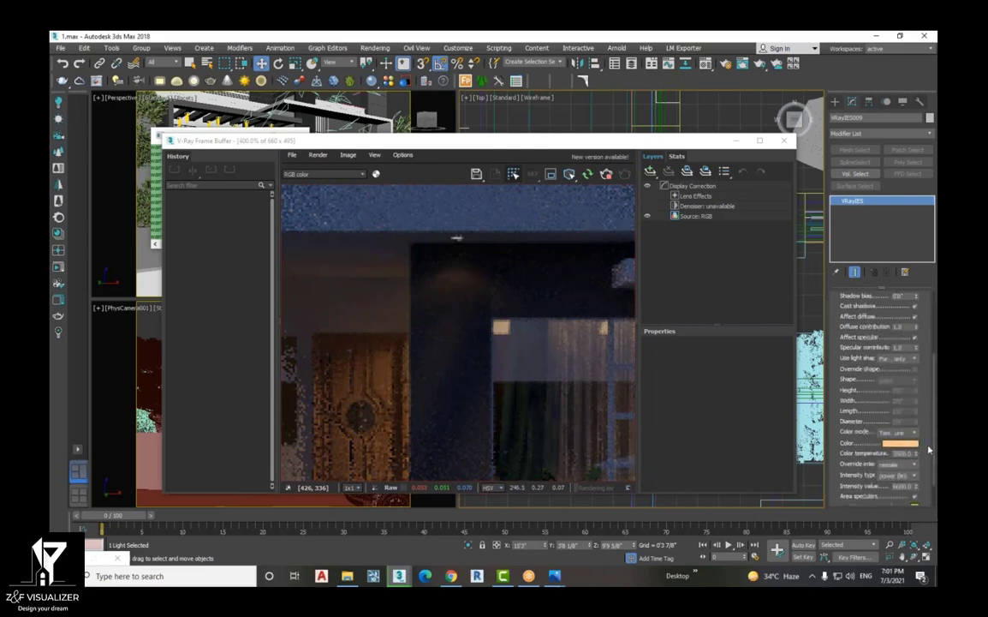
pyautogui.scroll(-1, 929, 449)
pyautogui.doubleClick(896, 459)
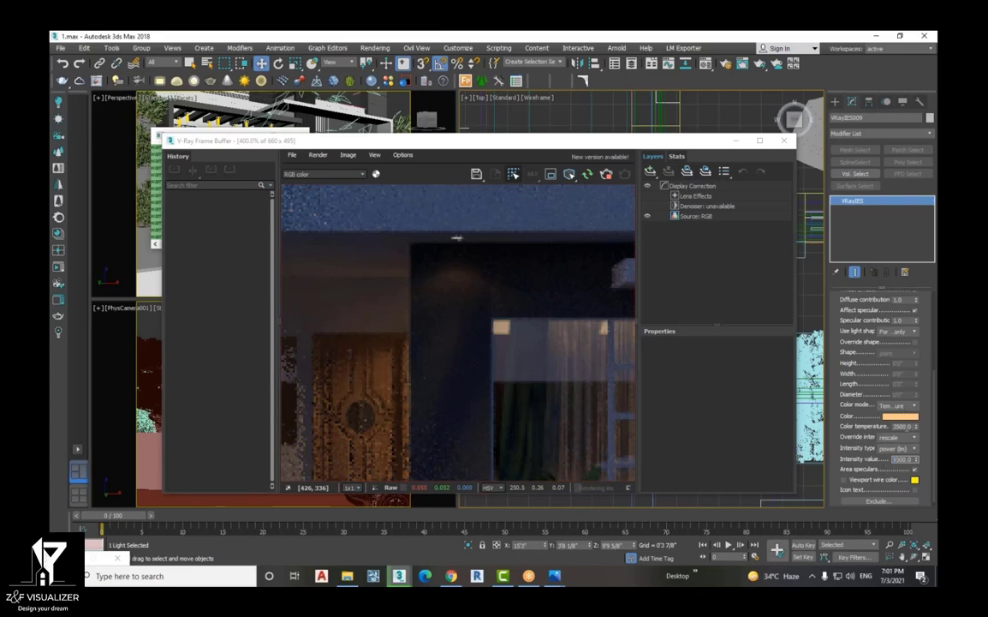
pyautogui.write('9600')
pyautogui.press('Return')
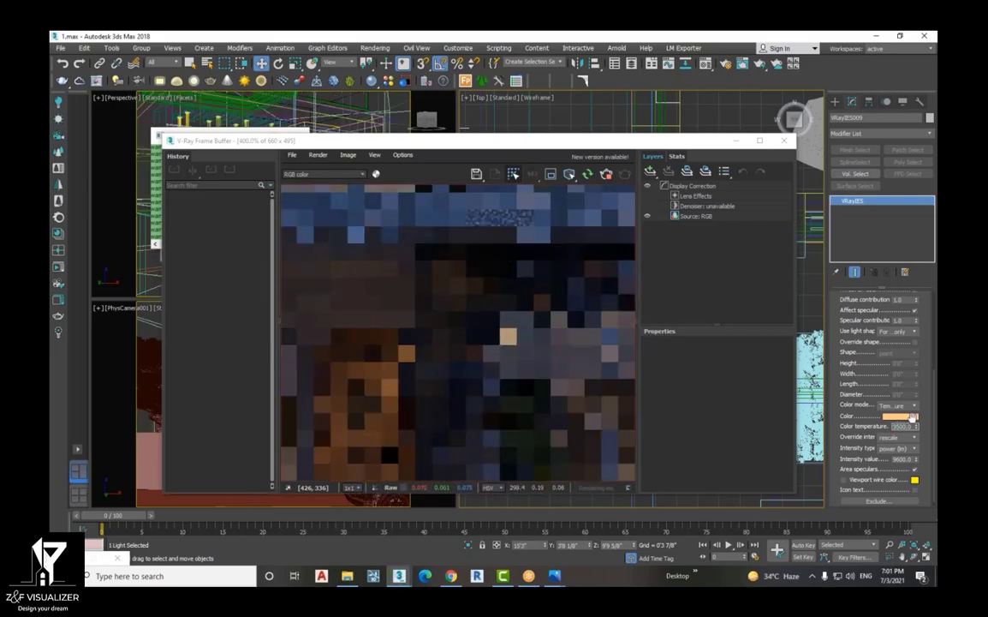
# Test a color temperature of 9500 on the wall light in the render and restore it to 3500
pyautogui.write('9500')
pyautogui.press('Return')
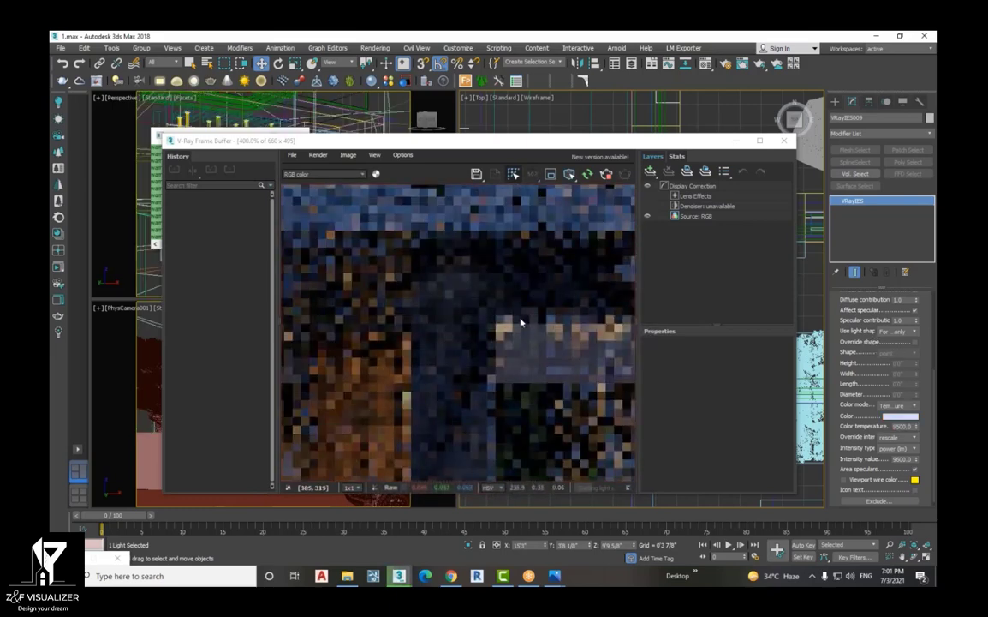
pyautogui.scroll(2, 486, 298)
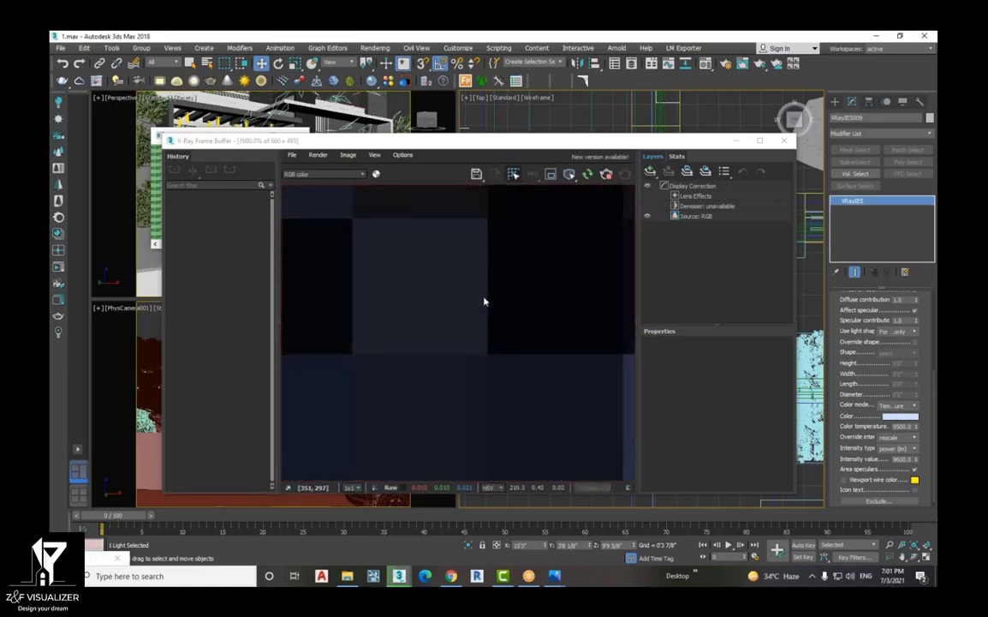
pyautogui.scroll(-1, 484, 301)
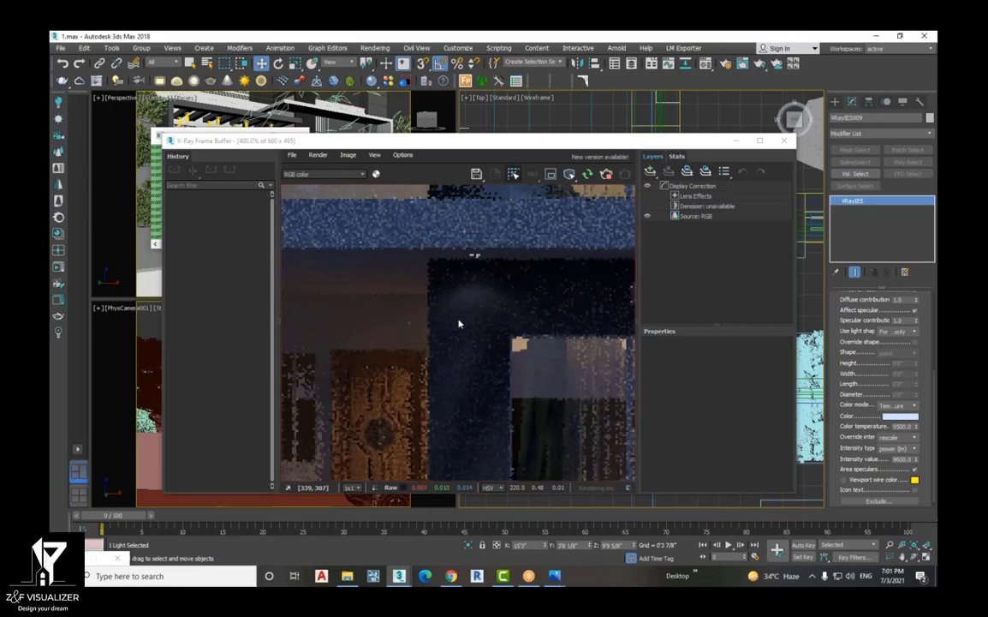
pyautogui.scroll(-1, 460, 326)
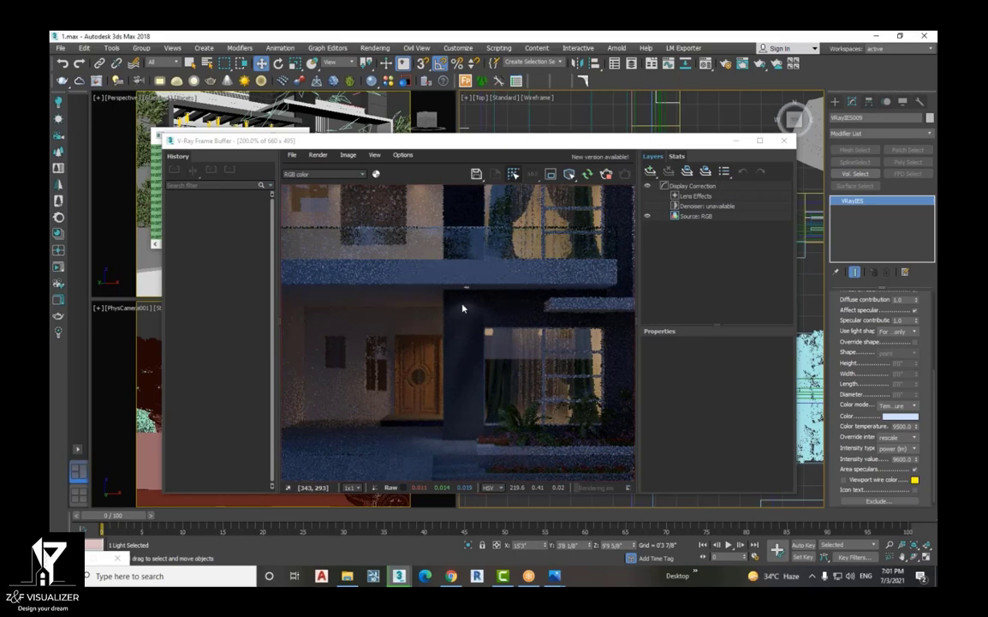
pyautogui.moveTo(900, 428); pyautogui.dragTo(887, 441)
pyautogui.press('Return')
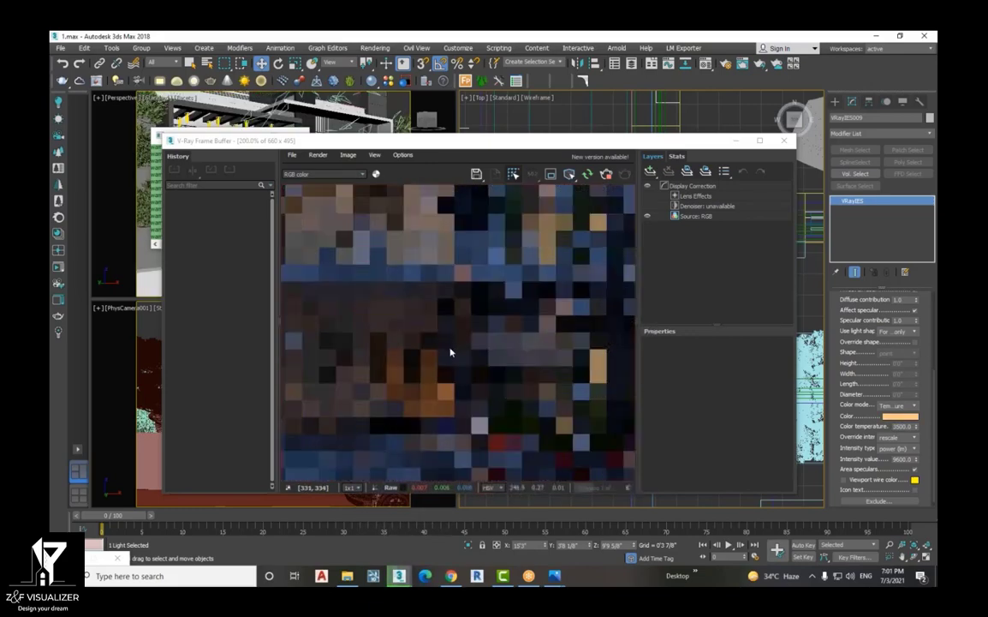
# Set the light's color mode to Color and try a light green hue on it
pyautogui.click(900, 405)
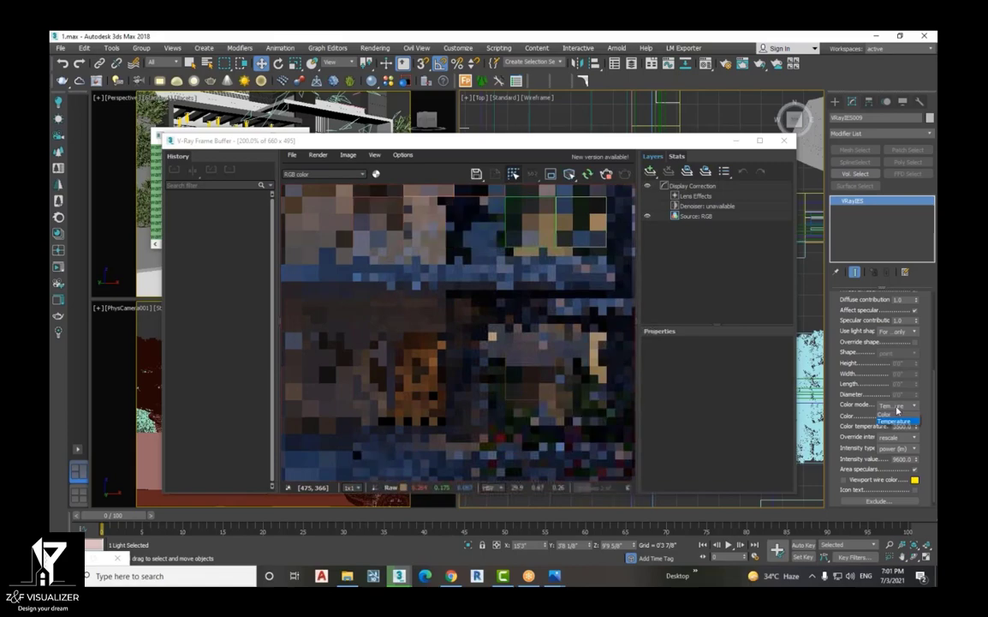
pyautogui.click(884, 415)
pyautogui.click(901, 416)
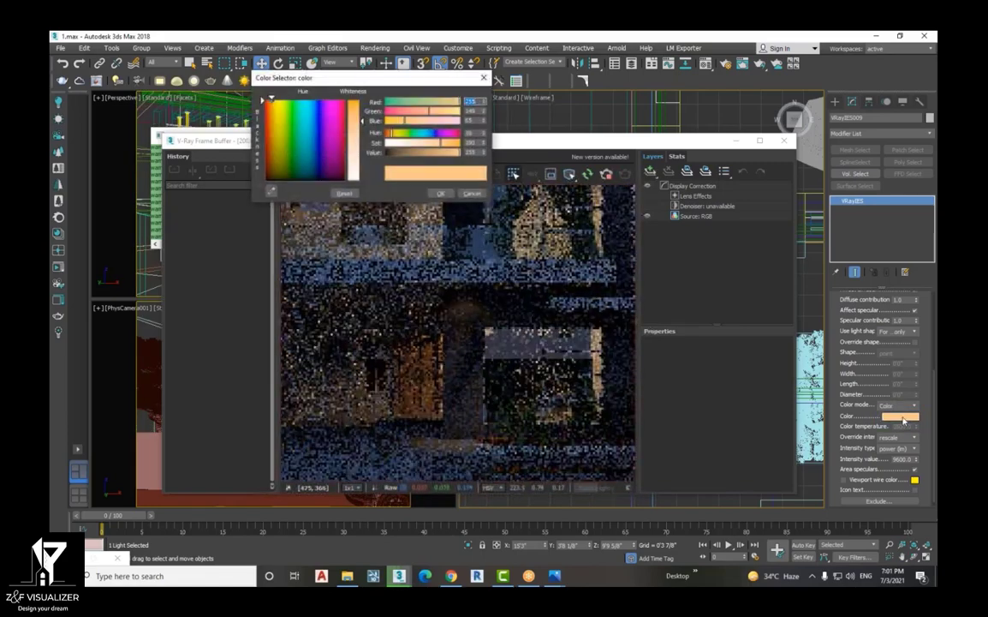
pyautogui.click(288, 99)
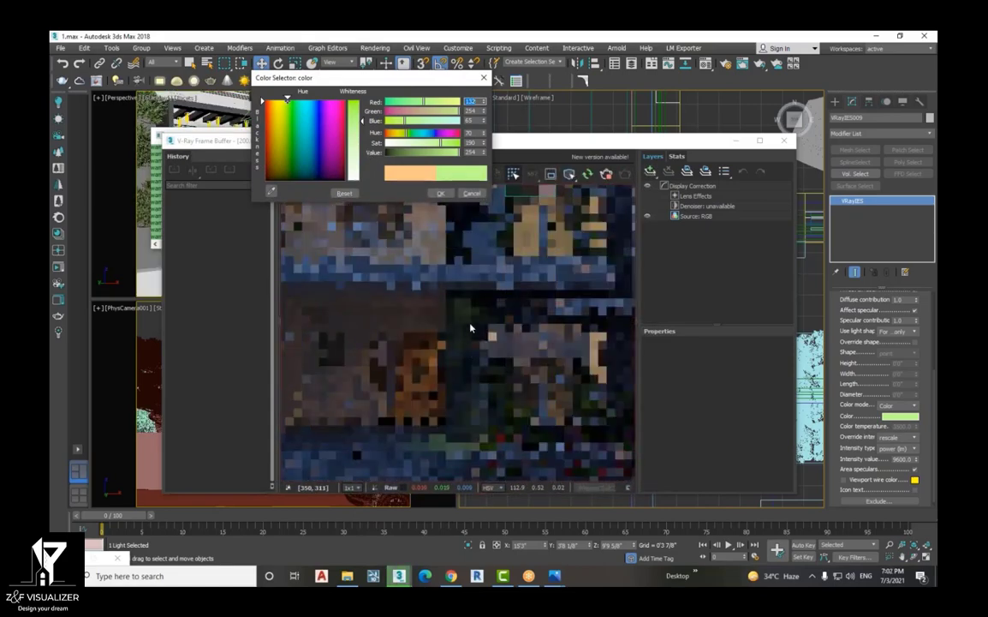
# Try a darker green, a brighter green and a yellow-green shade for the wall light
pyautogui.moveTo(460, 153); pyautogui.dragTo(408, 153)
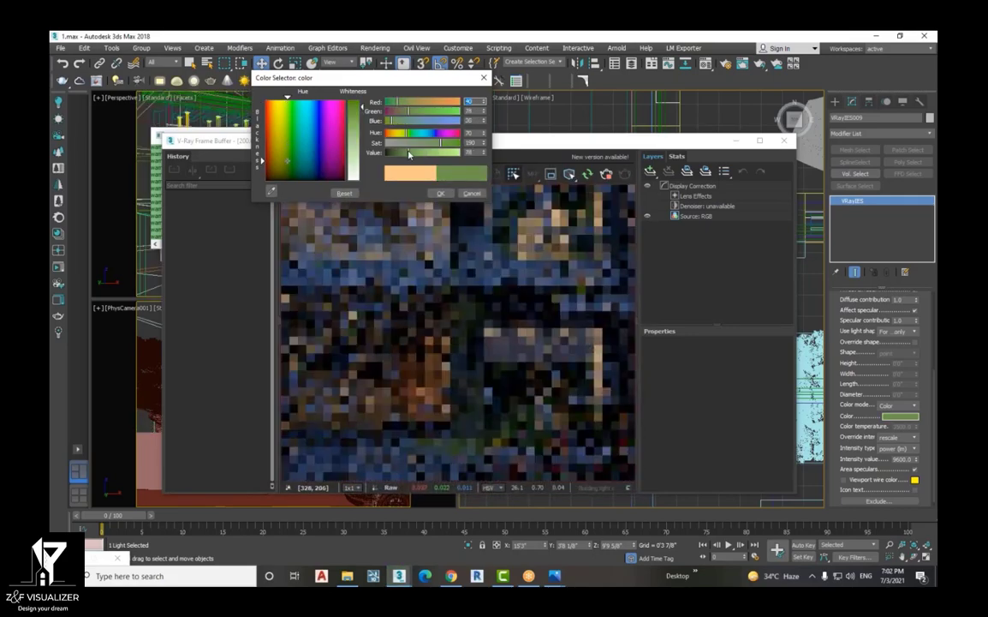
pyautogui.click(445, 112)
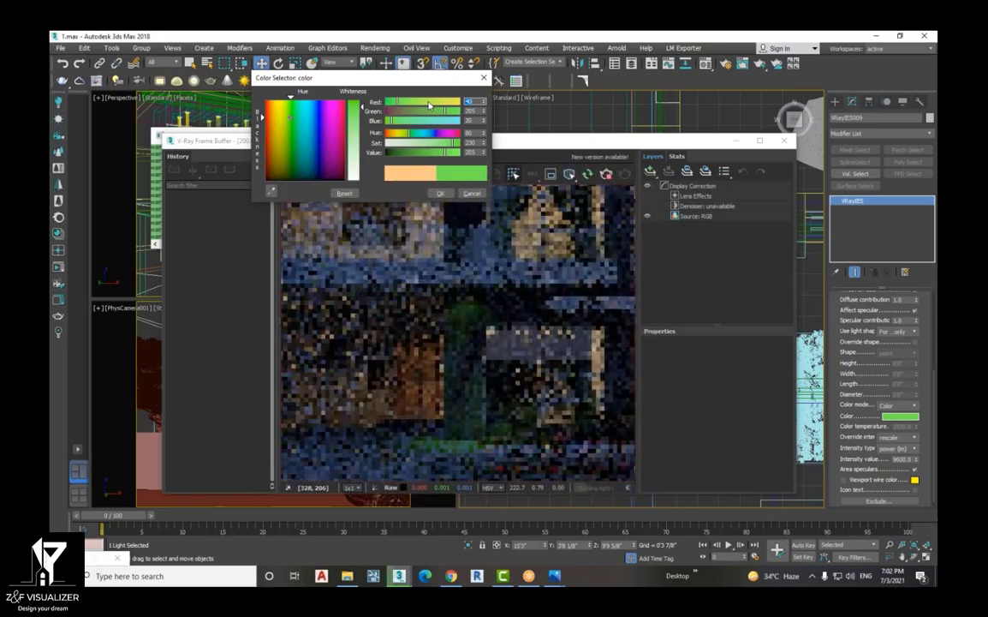
pyautogui.click(429, 103)
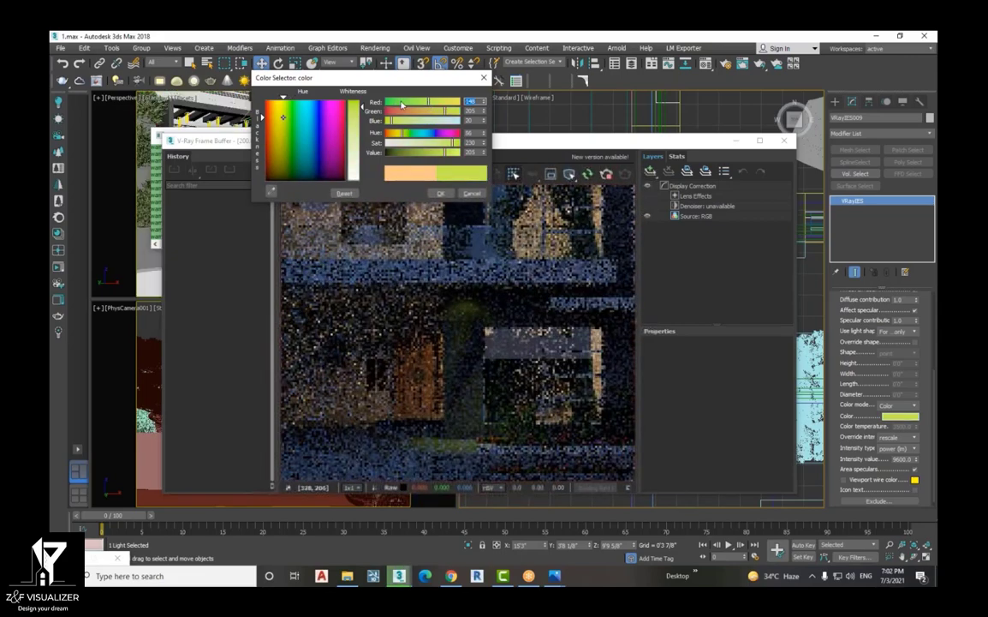
pyautogui.click(402, 103)
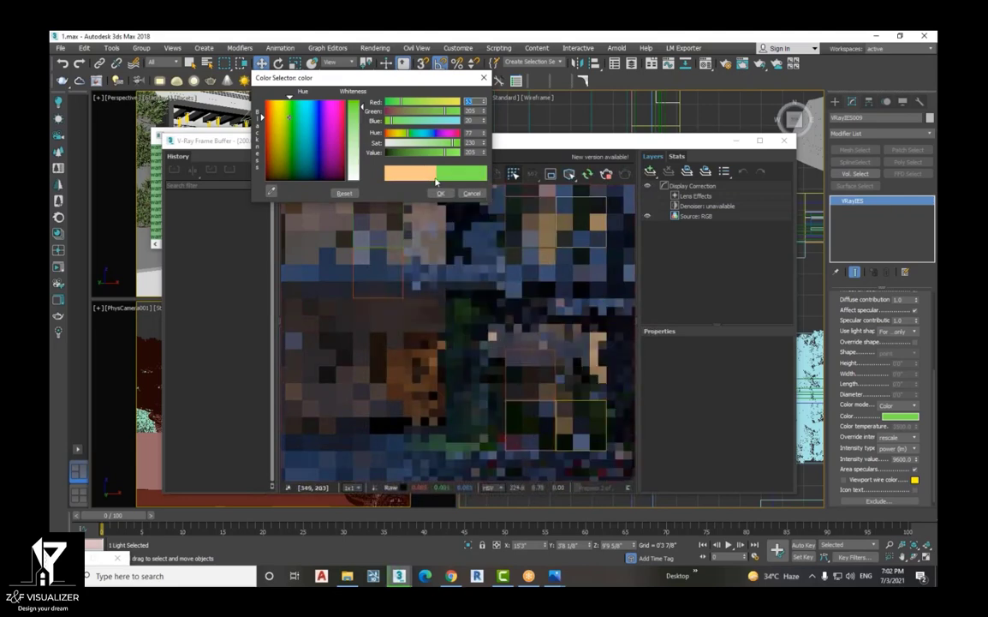
# Discard the green light color and set the color mode back to Temperature
pyautogui.click(467, 194)
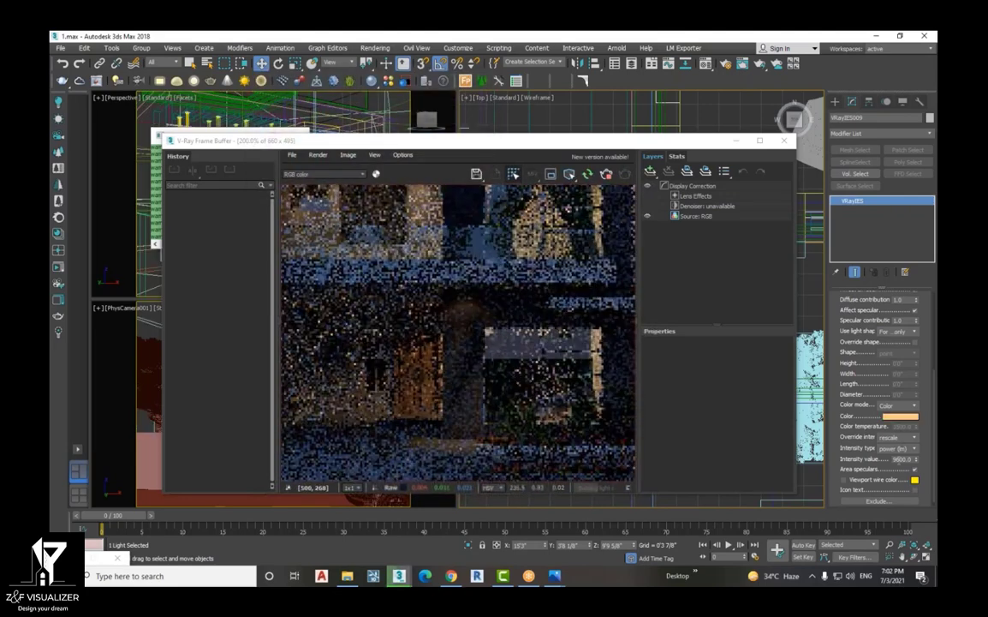
pyautogui.click(898, 404)
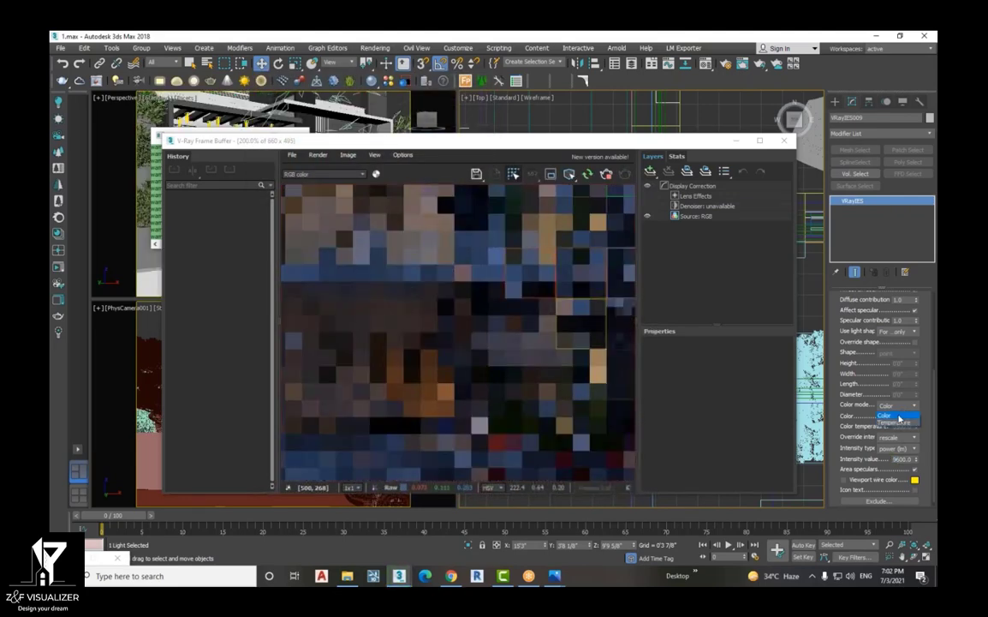
pyautogui.click(895, 423)
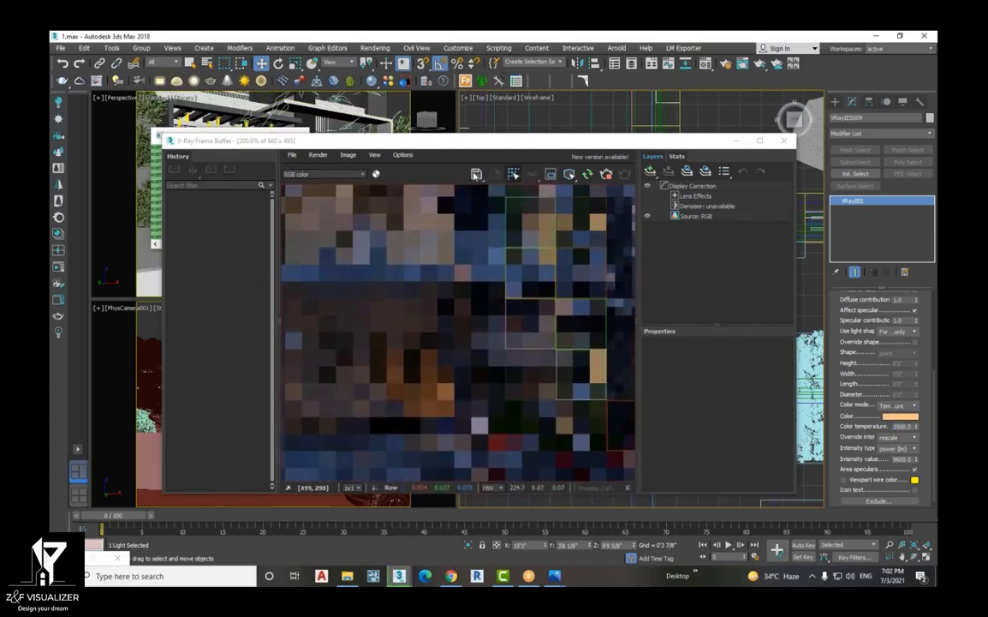
# Move the render window aside and close the open group containing the IES light and its fixture in the Top view
pyautogui.moveTo(563, 147); pyautogui.dragTo(382, 67)
pyautogui.scroll(-2, 281, 287)
pyautogui.scroll(1, 280, 287)
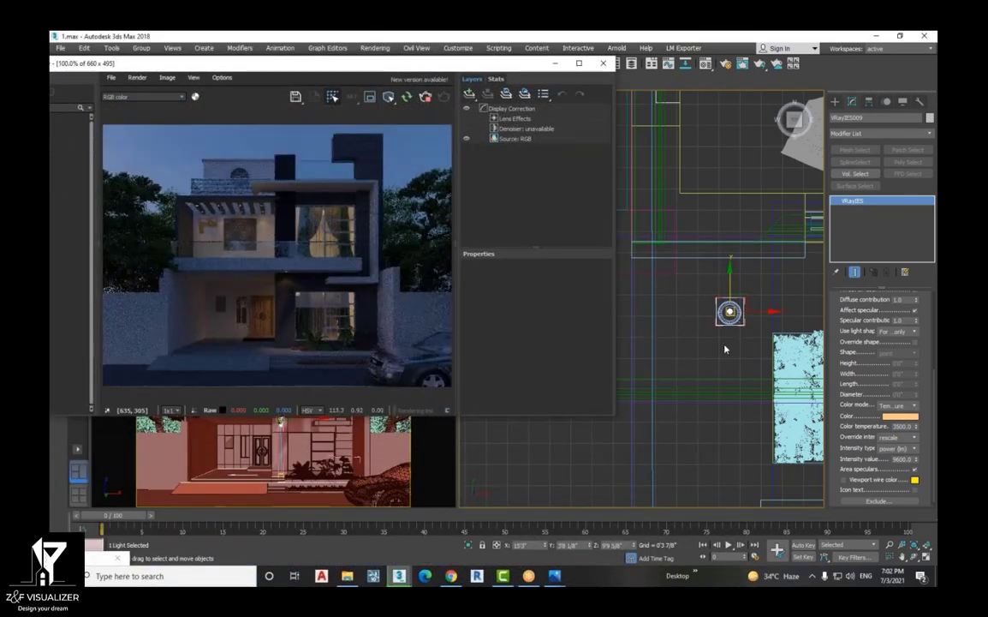
pyautogui.click(759, 295)
pyautogui.moveTo(759, 292); pyautogui.dragTo(707, 333)
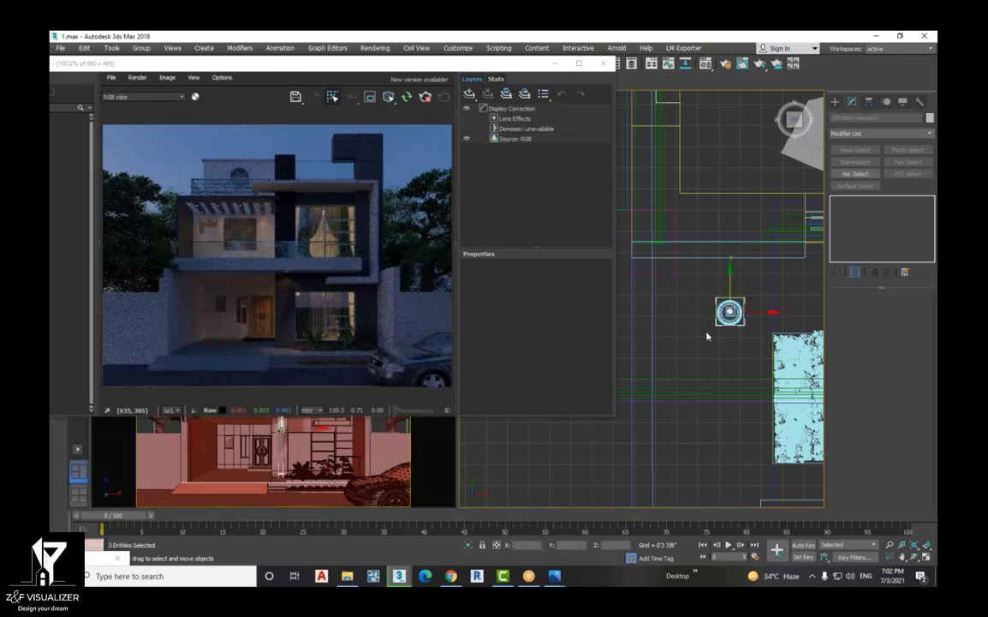
pyautogui.click(139, 50)
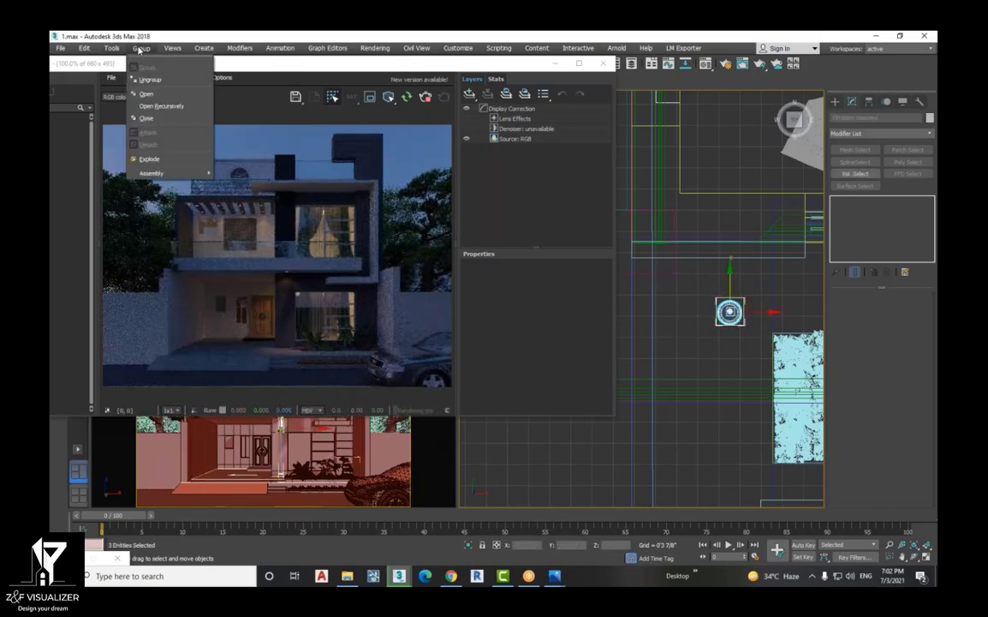
pyautogui.click(146, 109)
pyautogui.scroll(-4, 762, 358)
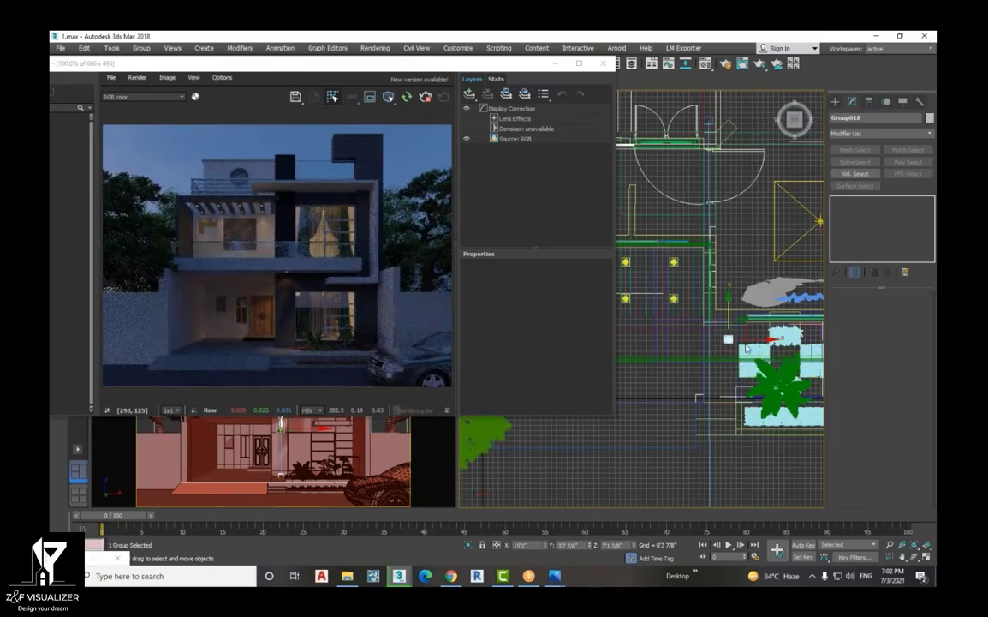
# Copy the light fixture group as two instances along the X axis above the planter and check them in the render
pyautogui.keyDown('shift'); pyautogui.moveTo(754, 341); pyautogui.dragTo(817, 355); pyautogui.keyUp('shift')
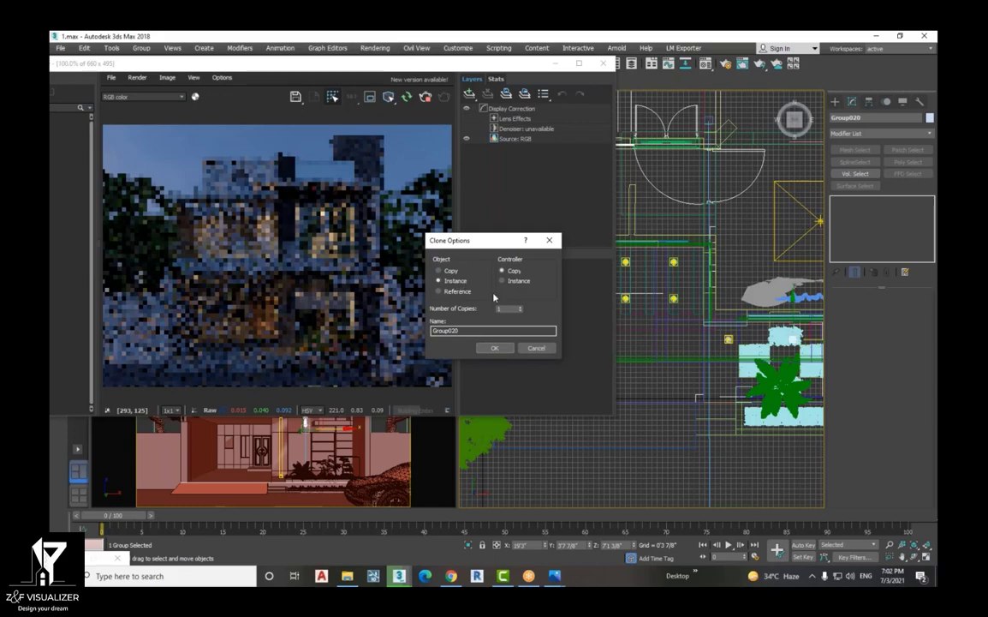
pyautogui.click(495, 348)
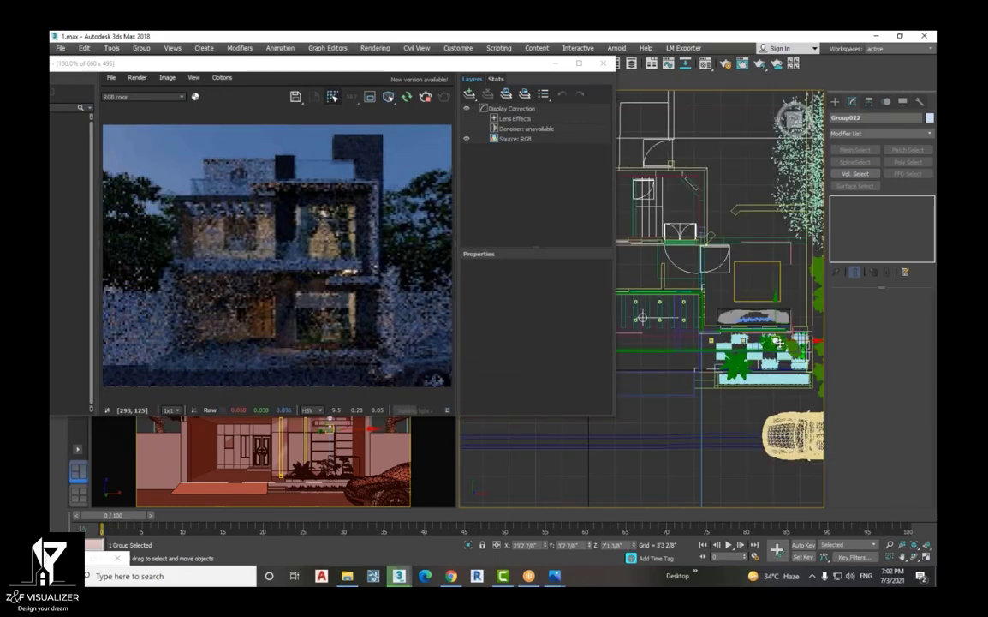
pyautogui.scroll(2, 772, 342)
pyautogui.scroll(-1, 769, 345)
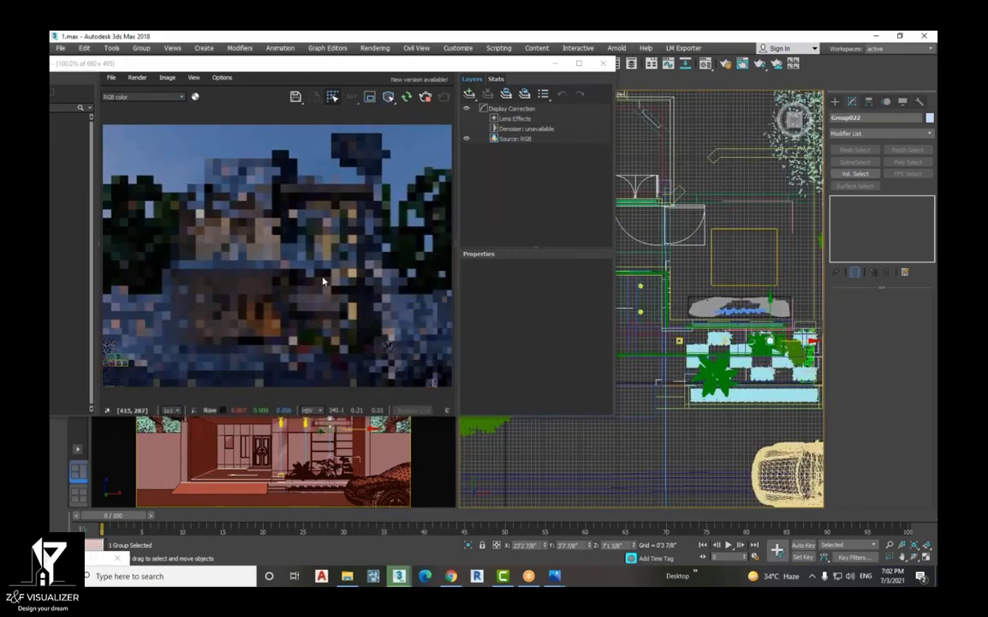
pyautogui.scroll(3, 326, 277)
pyautogui.scroll(-1, 326, 278)
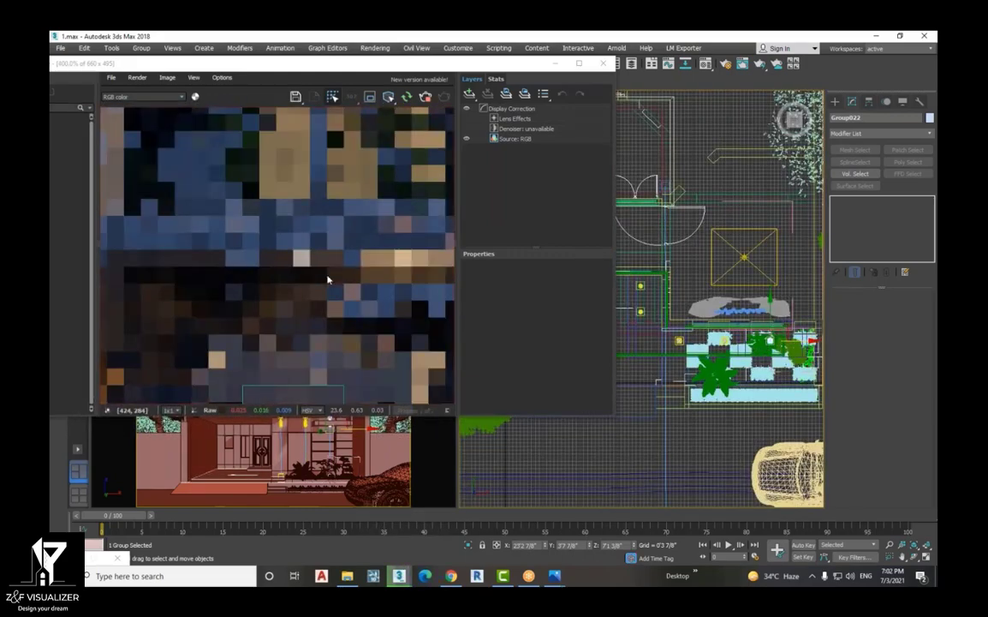
pyautogui.scroll(-1, 327, 278)
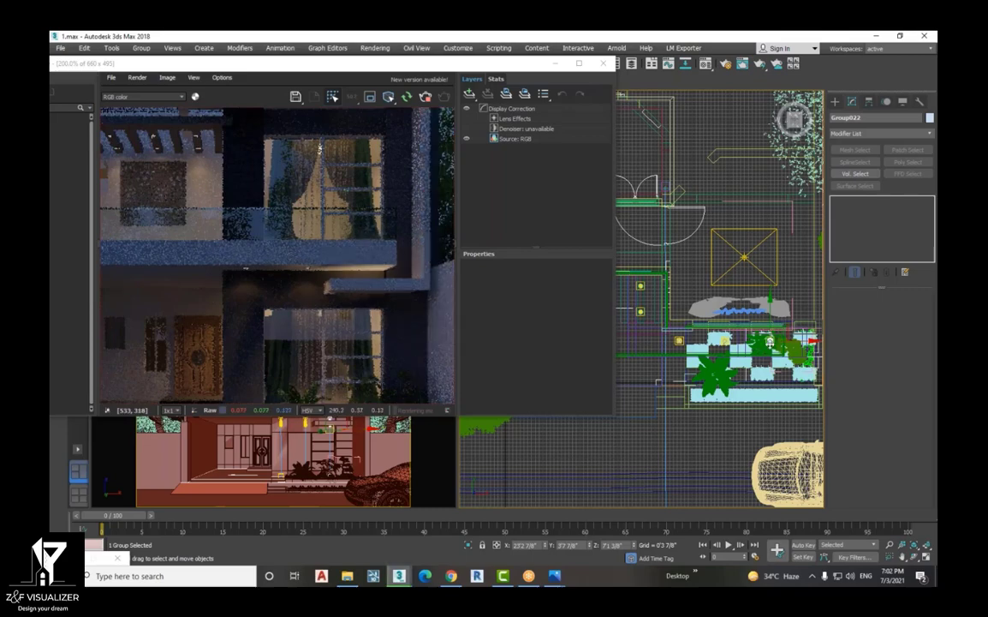
# In the Front view, lower the outermost light copy along Z so it sits beneath the lower ledge above the ground-floor window
pyautogui.press('f')
pyautogui.scroll(-5, 770, 343)
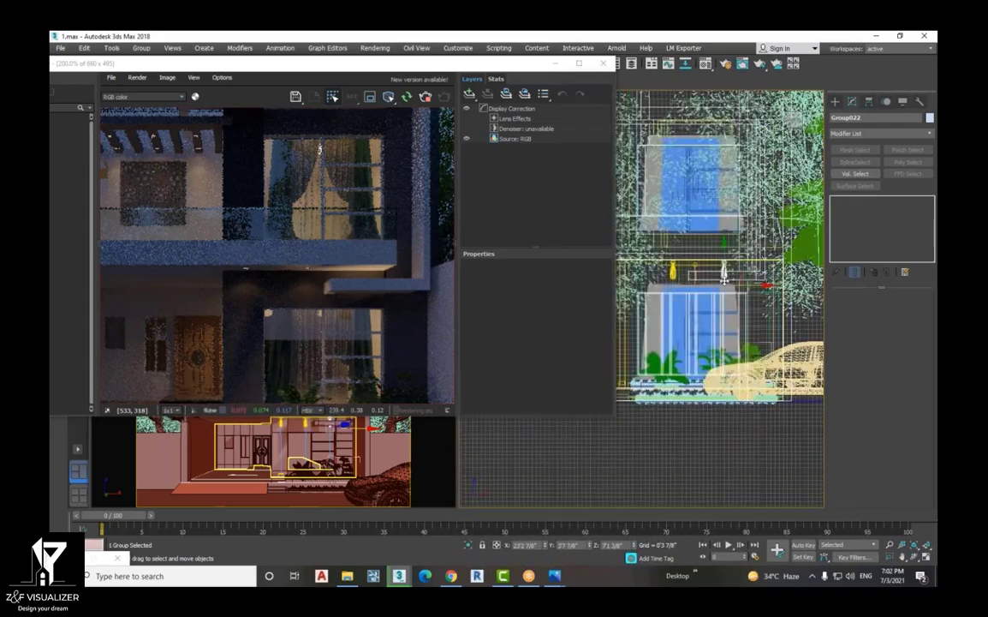
pyautogui.scroll(3, 723, 281)
pyautogui.moveTo(732, 272); pyautogui.dragTo(733, 310)
pyautogui.scroll(4, 733, 309)
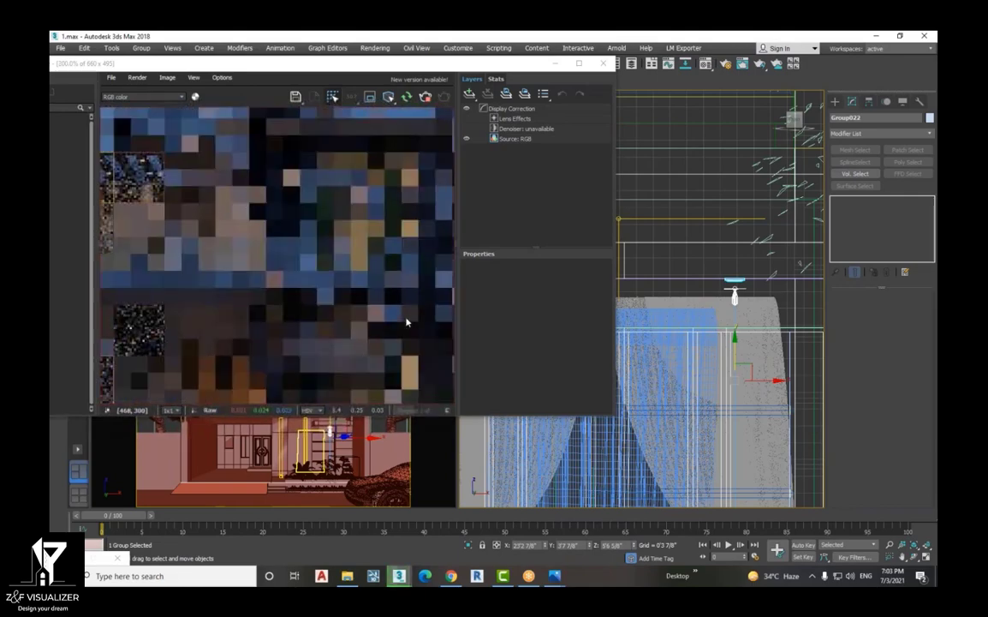
pyautogui.scroll(-4, 429, 322)
pyautogui.scroll(-8, 741, 340)
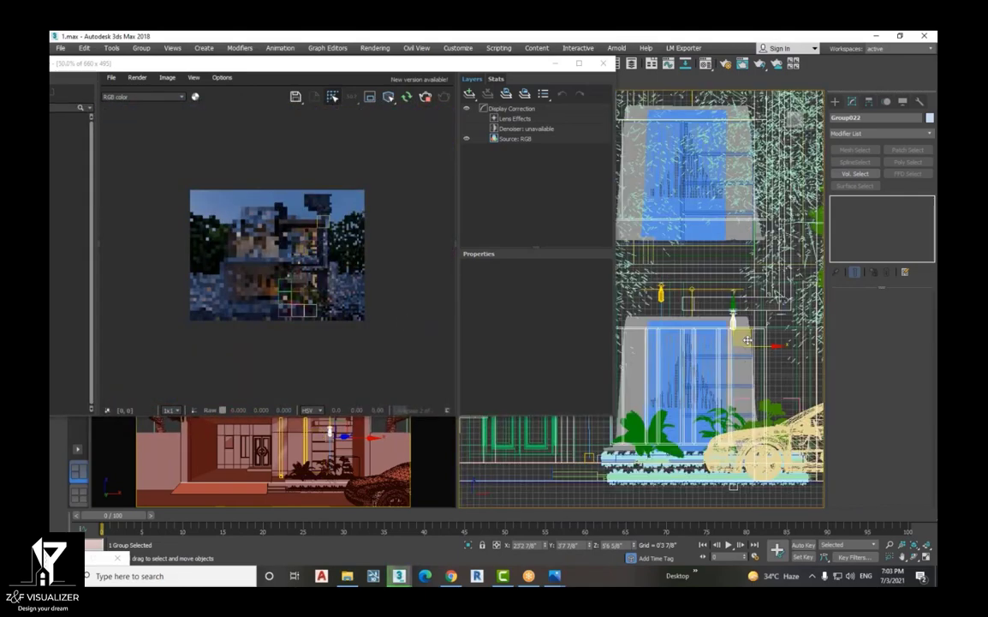
# Select the original fixture group and copy it in the Top view as one instance along X, toward the porch
pyautogui.scroll(10, 701, 273)
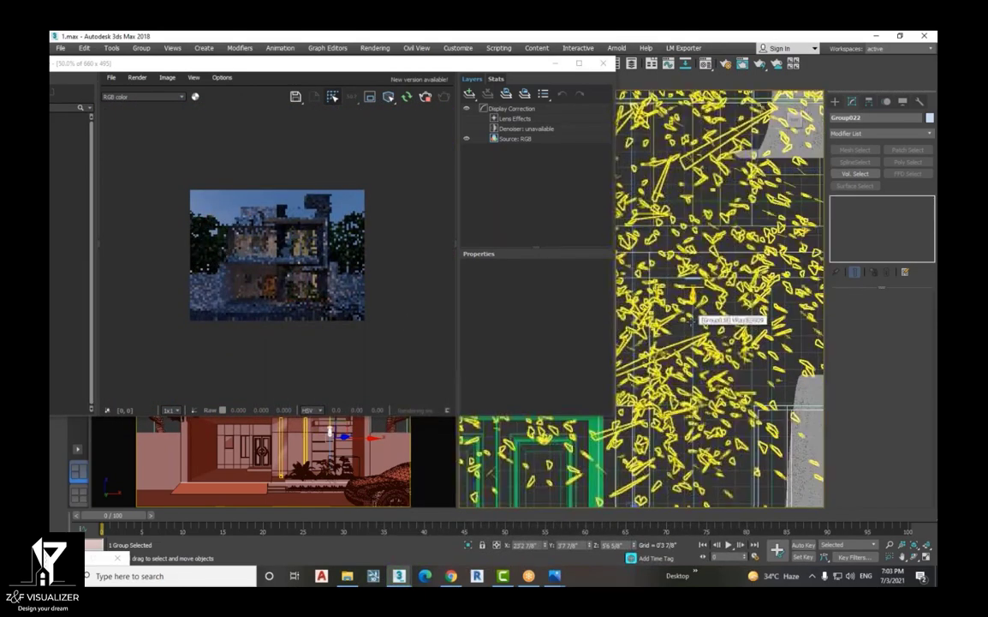
pyautogui.scroll(3, 698, 266)
pyautogui.click(698, 251)
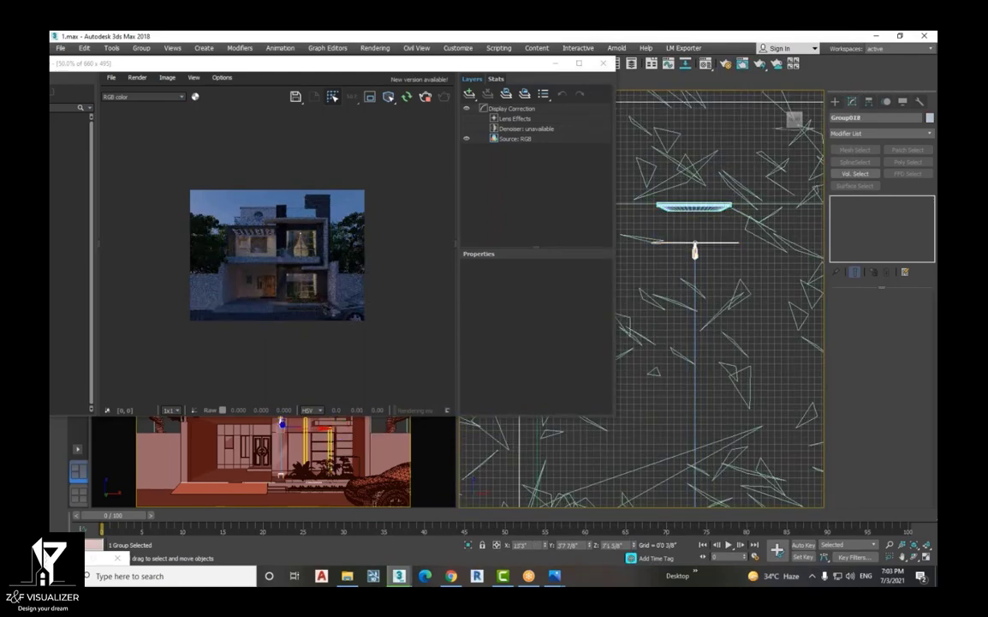
pyautogui.scroll(-10, 682, 339)
pyautogui.press('z')
pyautogui.scroll(-6, 768, 362)
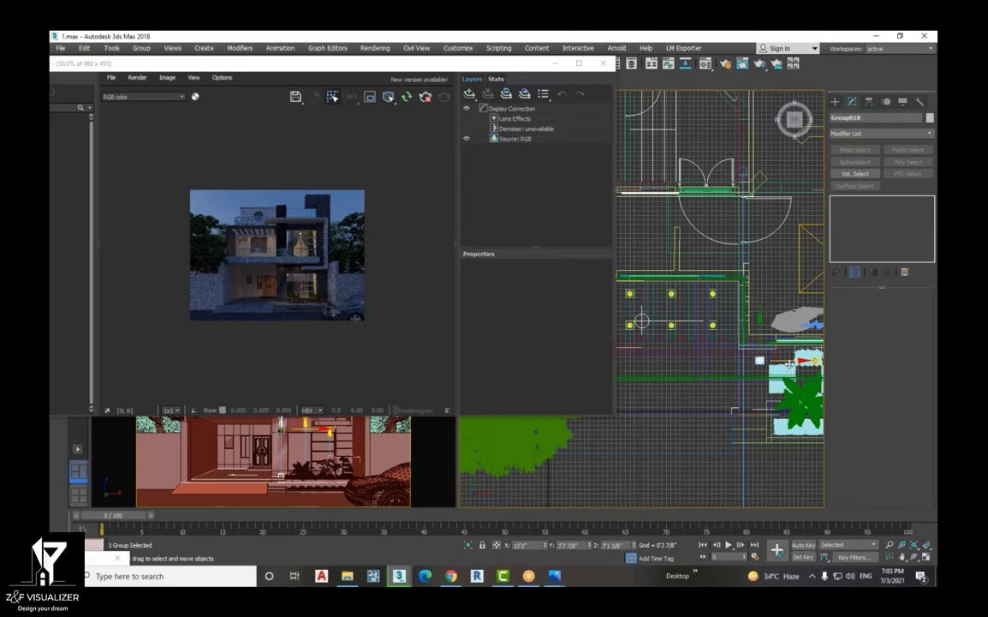
pyautogui.moveTo(789, 364); pyautogui.dragTo(739, 367)
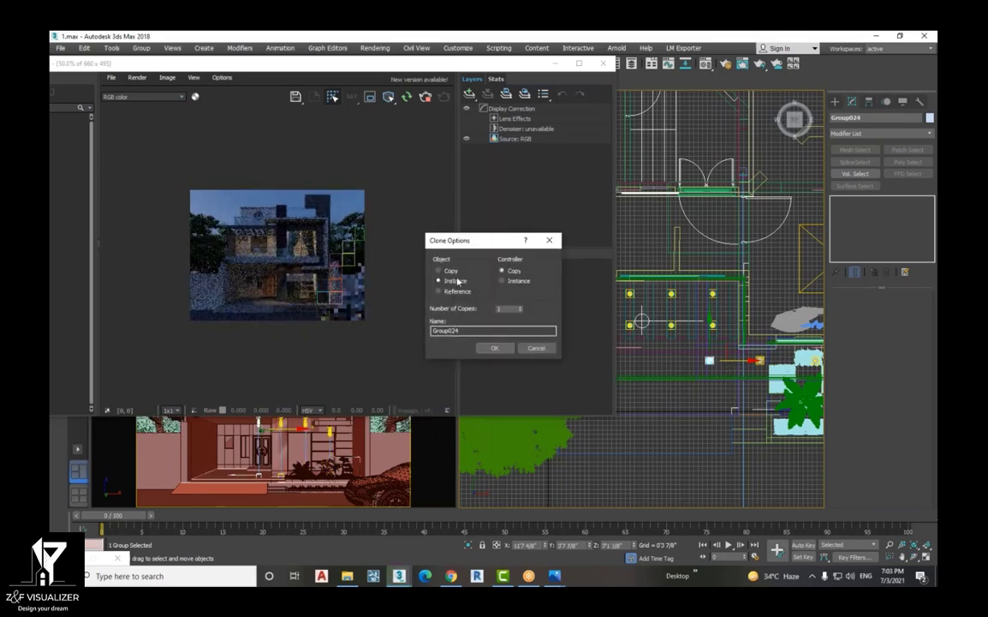
pyautogui.click(488, 349)
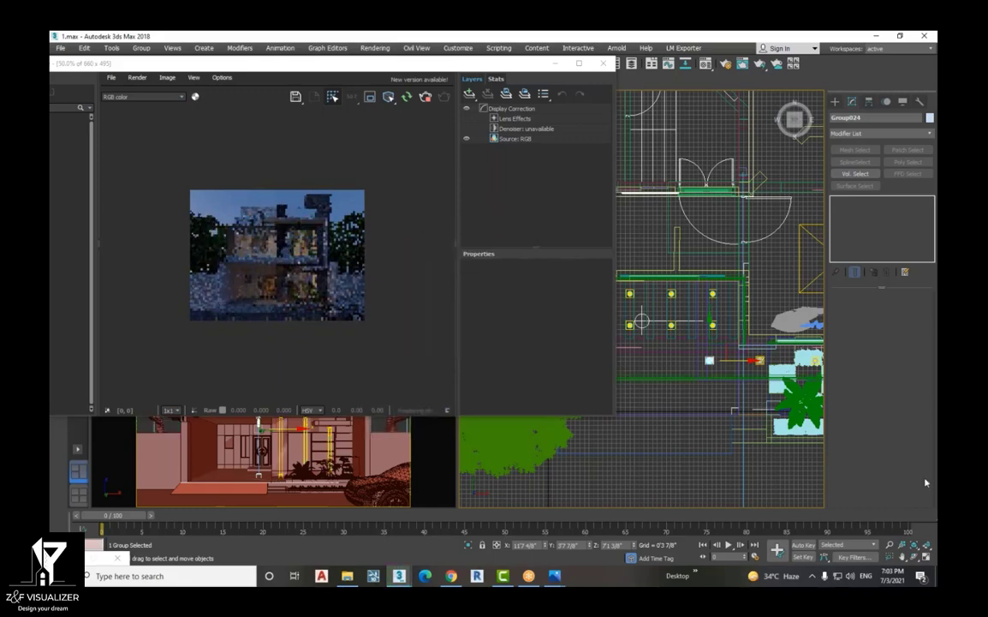
# Move the new light inward along Y under the porch ceiling, then clone it as two evenly spaced instances along X
pyautogui.click(914, 556)
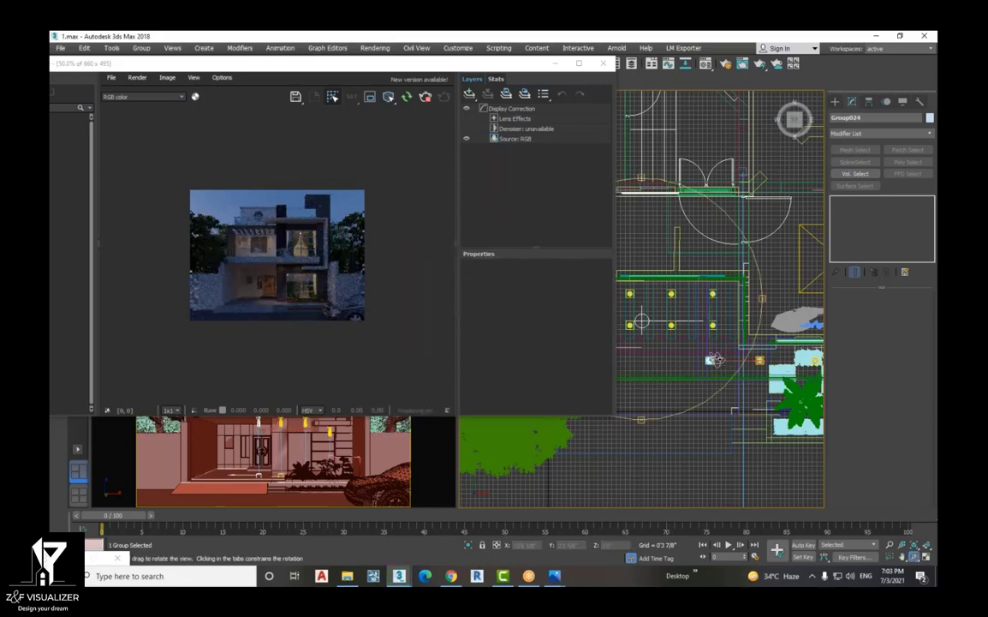
pyautogui.moveTo(654, 330); pyautogui.dragTo(698, 250)
pyautogui.moveTo(658, 291); pyautogui.dragTo(660, 307)
pyautogui.scroll(4, 689, 324)
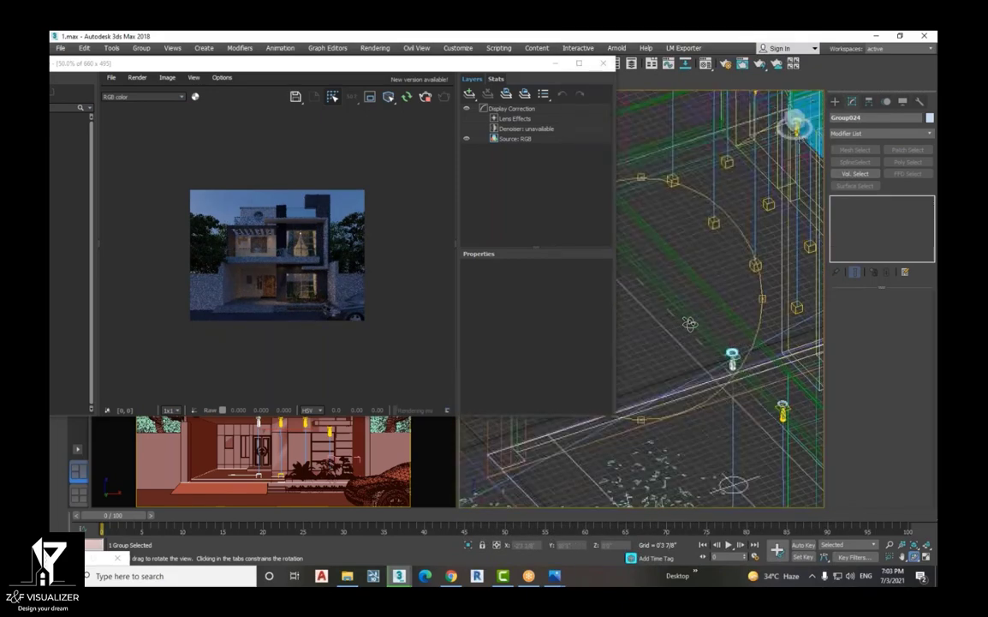
pyautogui.moveTo(331, 65); pyautogui.dragTo(325, 94)
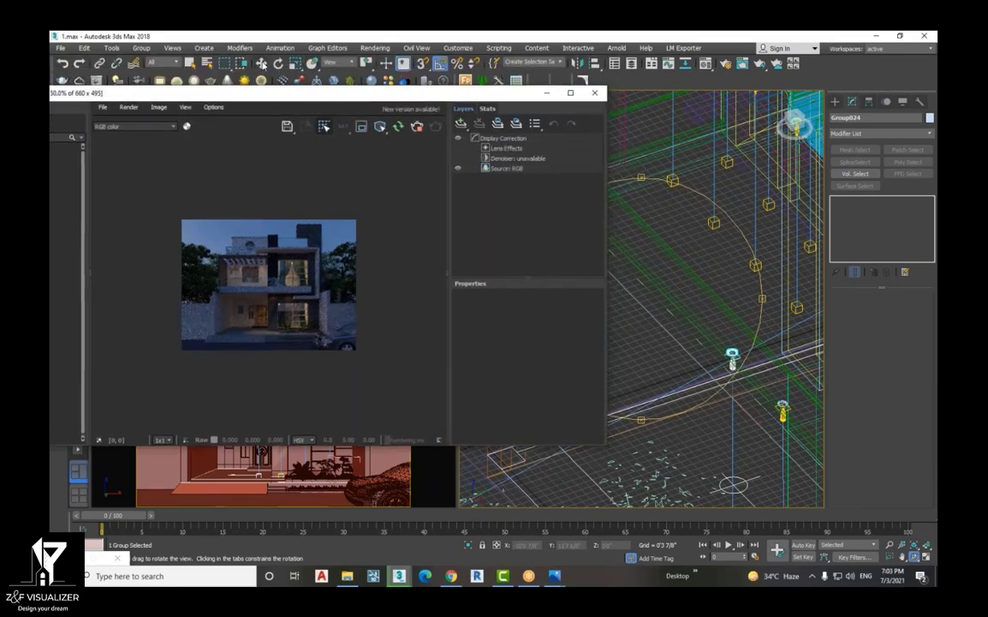
pyautogui.press('w')
pyautogui.moveTo(756, 395)
pyautogui.mouseDown()
pyautogui.moveTo(788, 380)
pyautogui.moveTo(758, 386)
pyautogui.mouseUp()
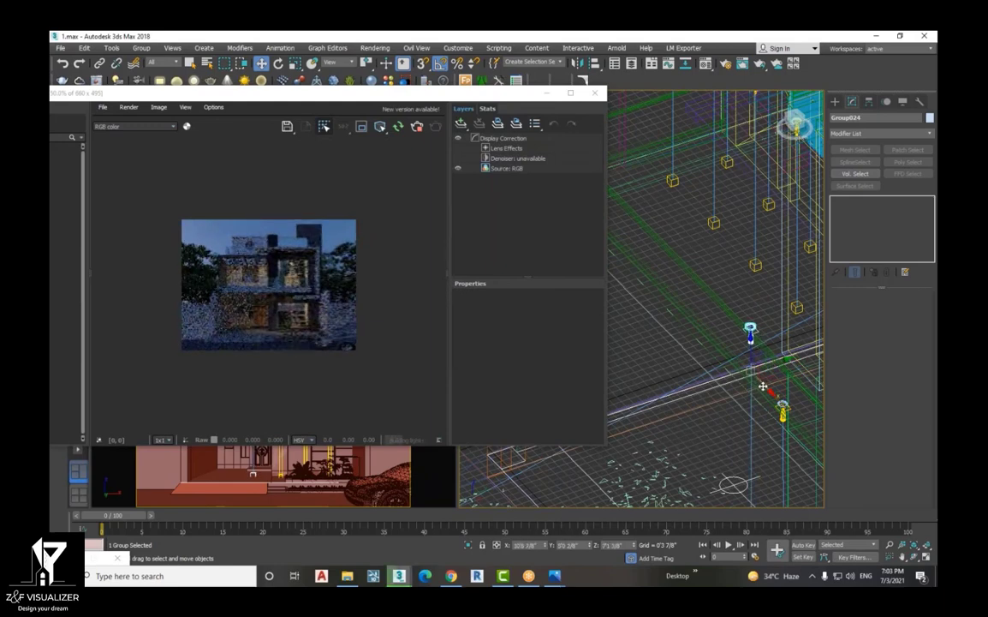
pyautogui.keyDown('shift'); pyautogui.moveTo(712, 322); pyautogui.dragTo(643, 257); pyautogui.keyUp('shift')
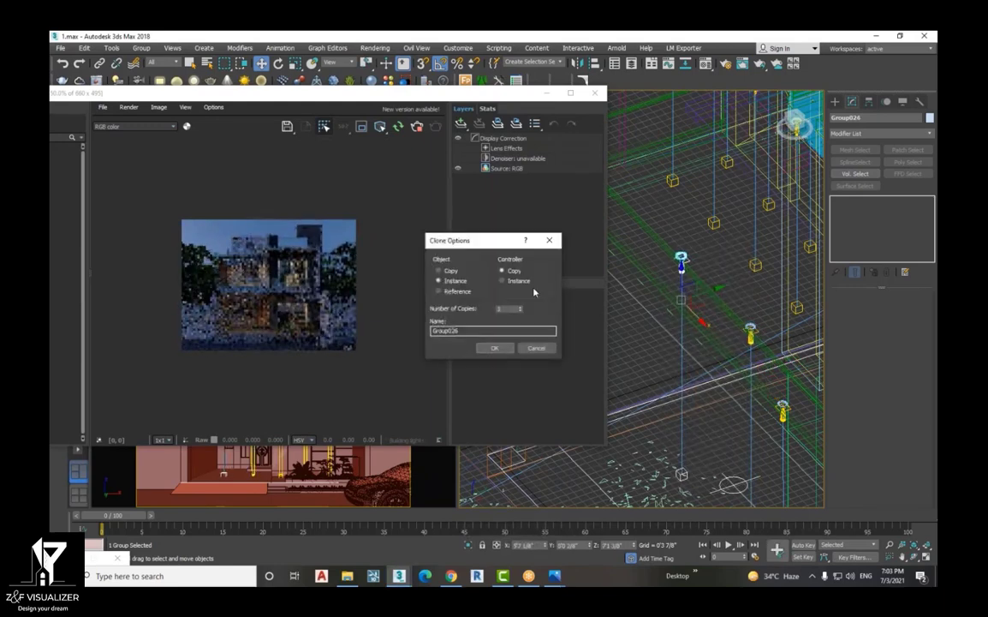
pyautogui.click(496, 348)
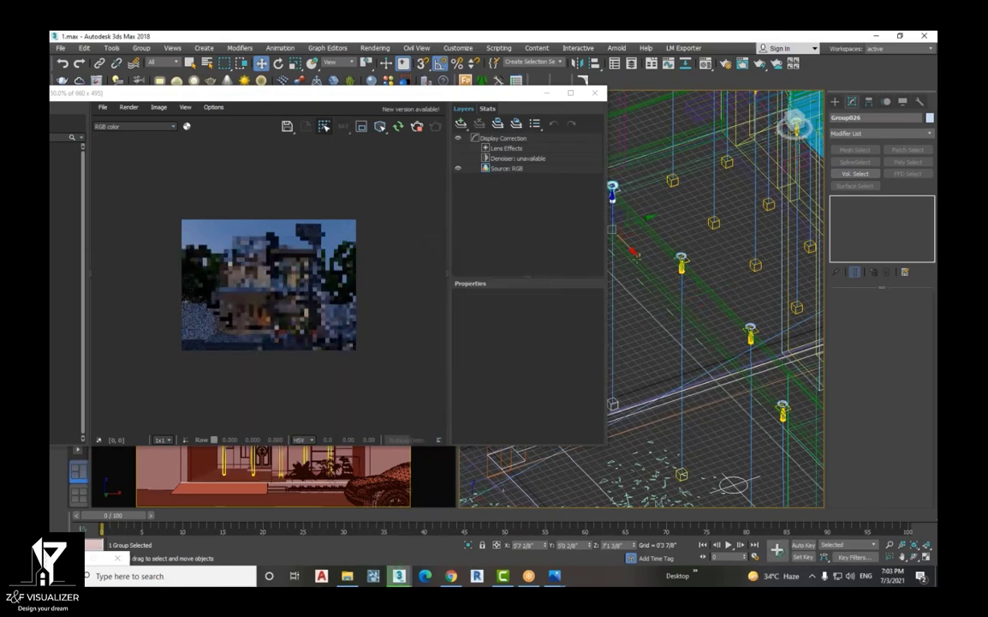
# Select the three porch lights of the row and clone them along Y as two more instanced rows toward the house
pyautogui.keyDown('ctrl'); pyautogui.click(683, 267); pyautogui.keyUp('ctrl')
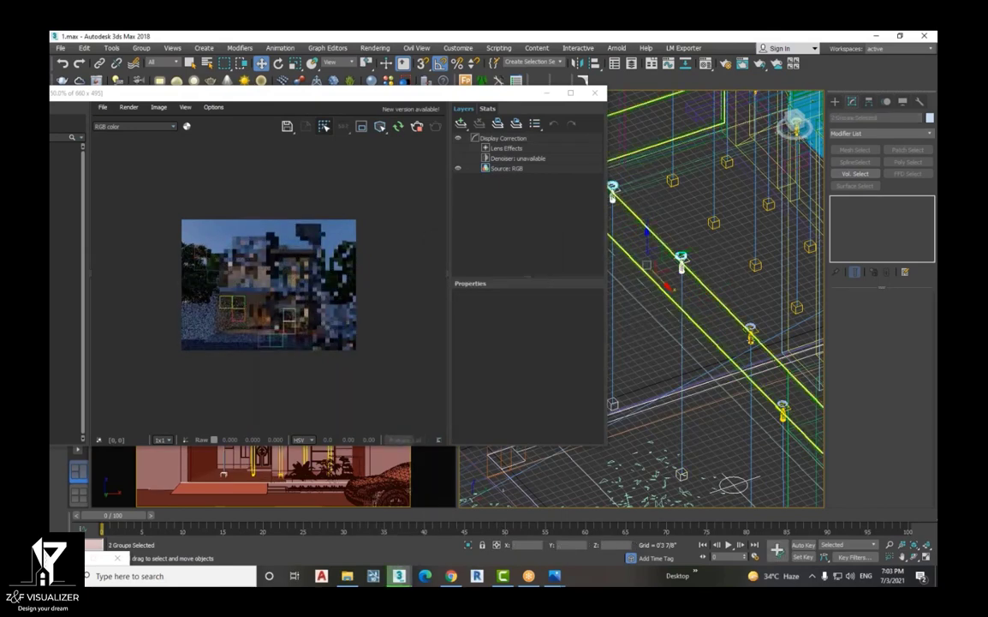
pyautogui.keyDown('ctrl'); pyautogui.click(685, 265); pyautogui.keyUp('ctrl')
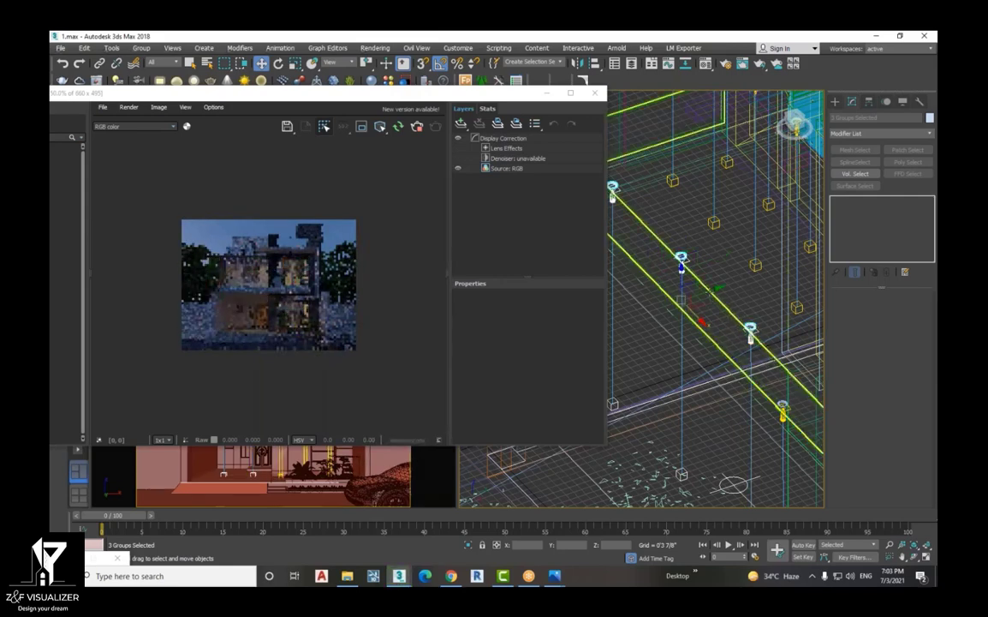
pyautogui.keyDown('shift'); pyautogui.moveTo(713, 293); pyautogui.dragTo(788, 268); pyautogui.keyUp('shift')
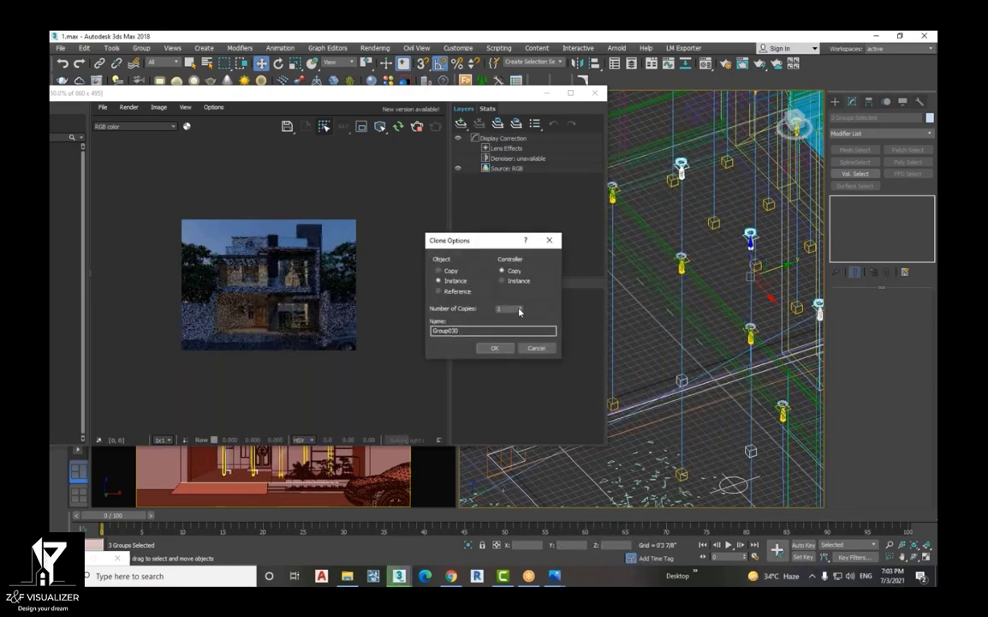
pyautogui.click(494, 348)
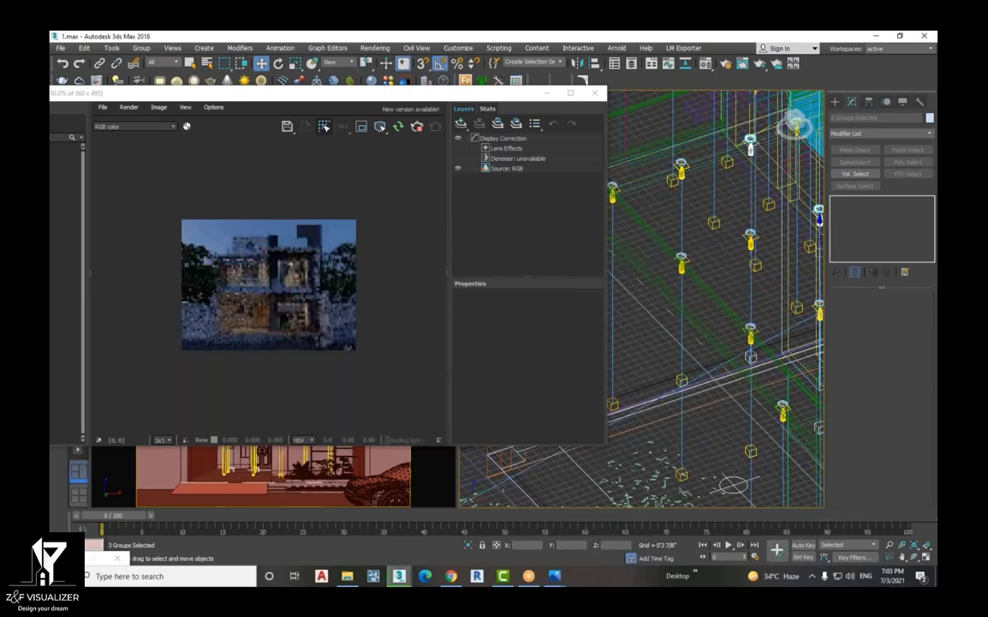
# Examine the porch ceiling lights and the entrance area up close in the interactive render
pyautogui.scroll(1, 263, 302)
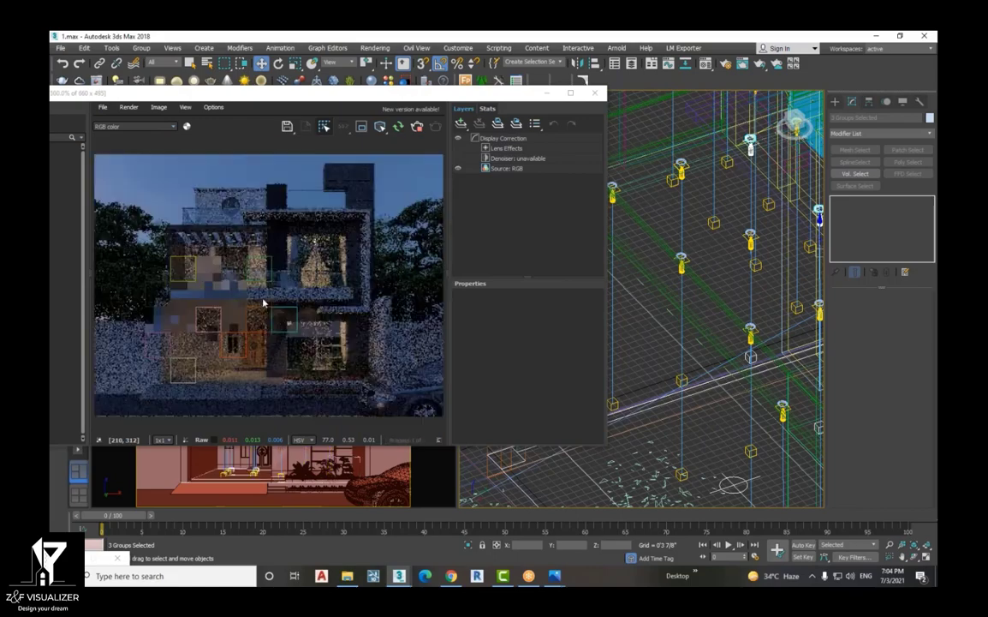
pyautogui.scroll(2, 263, 302)
pyautogui.moveTo(302, 94); pyautogui.dragTo(472, 84)
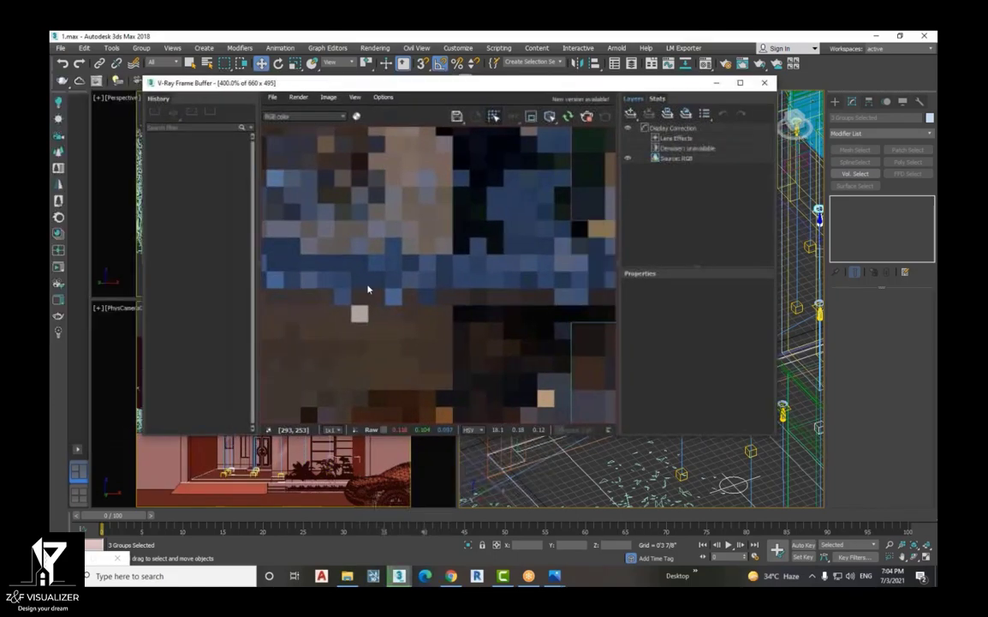
pyautogui.scroll(-2, 368, 290)
pyautogui.scroll(1, 380, 308)
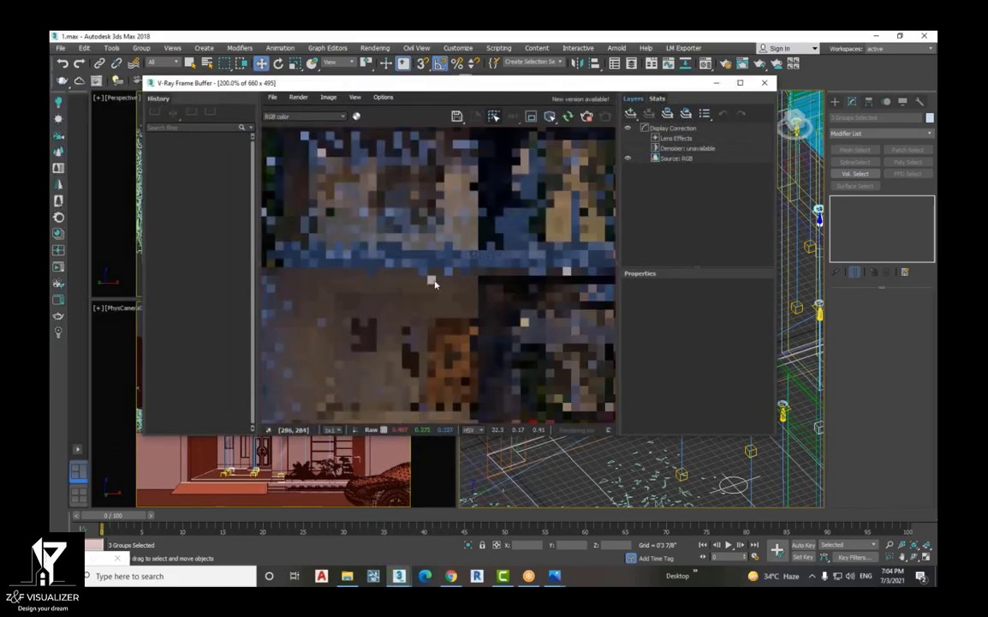
pyautogui.scroll(2, 434, 283)
pyautogui.scroll(-2, 434, 284)
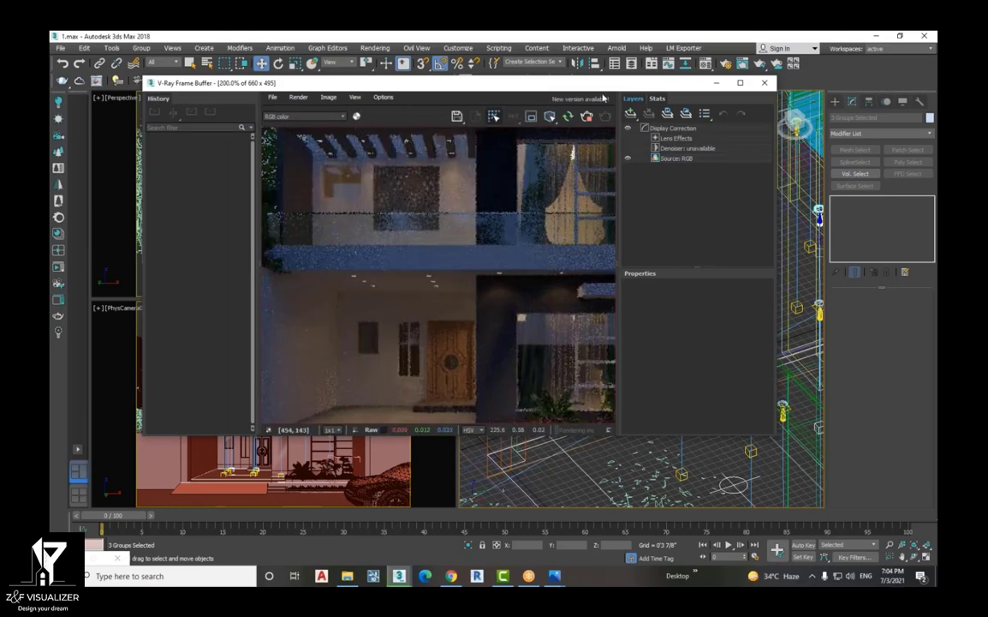
# Select the three porch ceiling lights in the row along the side wall and shift them slightly along X, away from the wall
pyautogui.moveTo(645, 84); pyautogui.dragTo(450, 125)
pyautogui.scroll(-2, 699, 299)
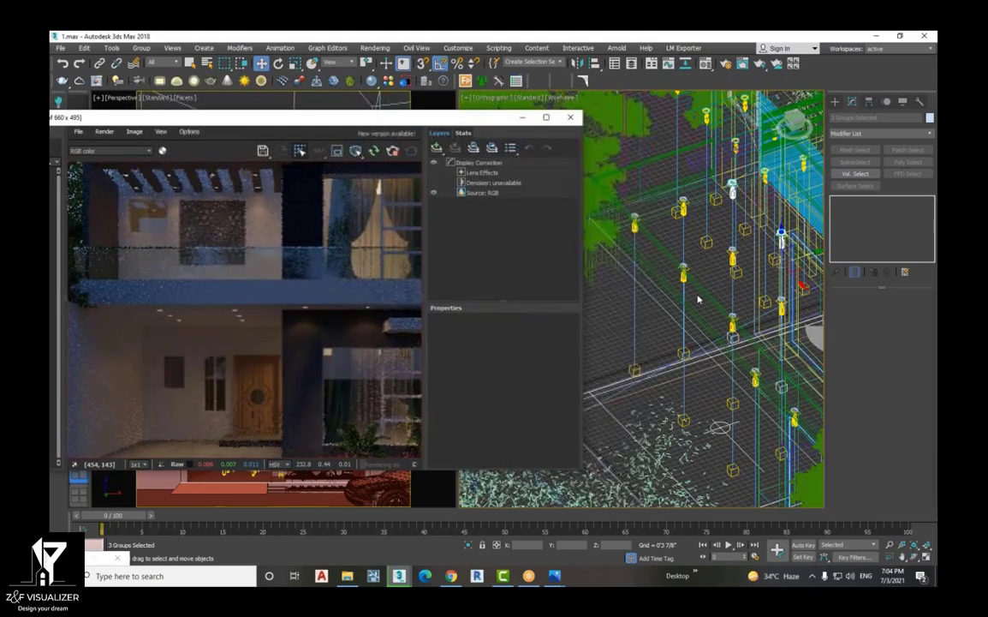
pyautogui.keyDown('alt'); pyautogui.moveTo(698, 299); pyautogui.dragTo(646, 322, button='middle'); pyautogui.keyUp('alt')
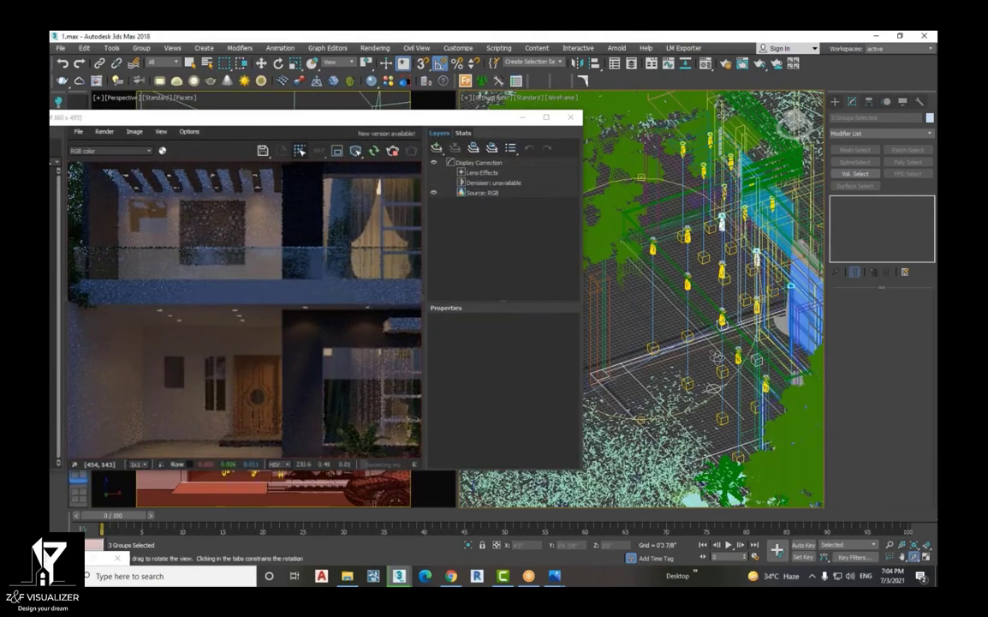
pyautogui.keyDown('alt'); pyautogui.moveTo(716, 355); pyautogui.dragTo(736, 409, button='middle'); pyautogui.keyUp('alt')
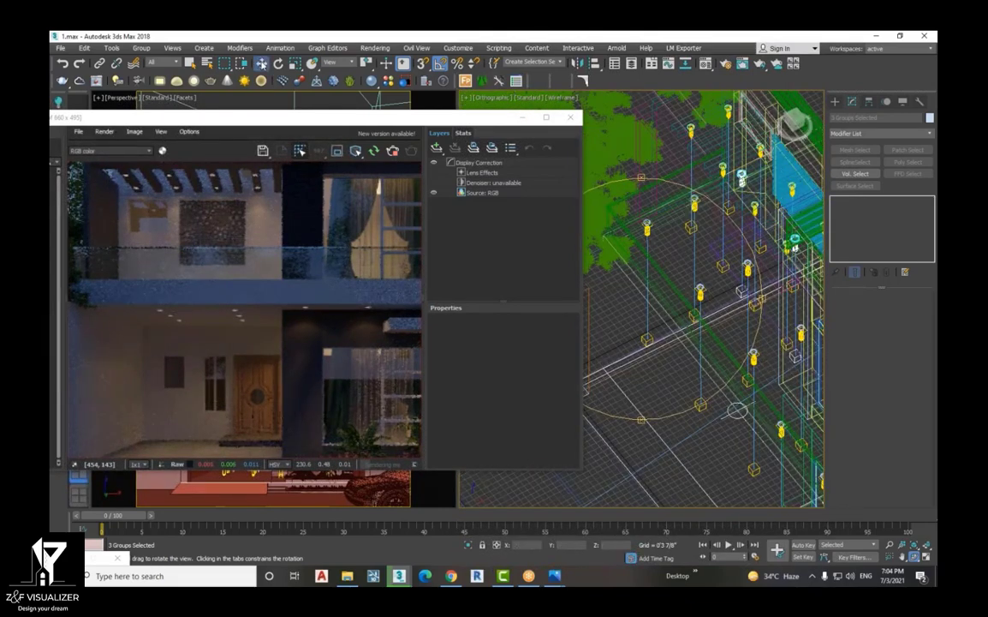
pyautogui.click(262, 65)
pyautogui.click(647, 225)
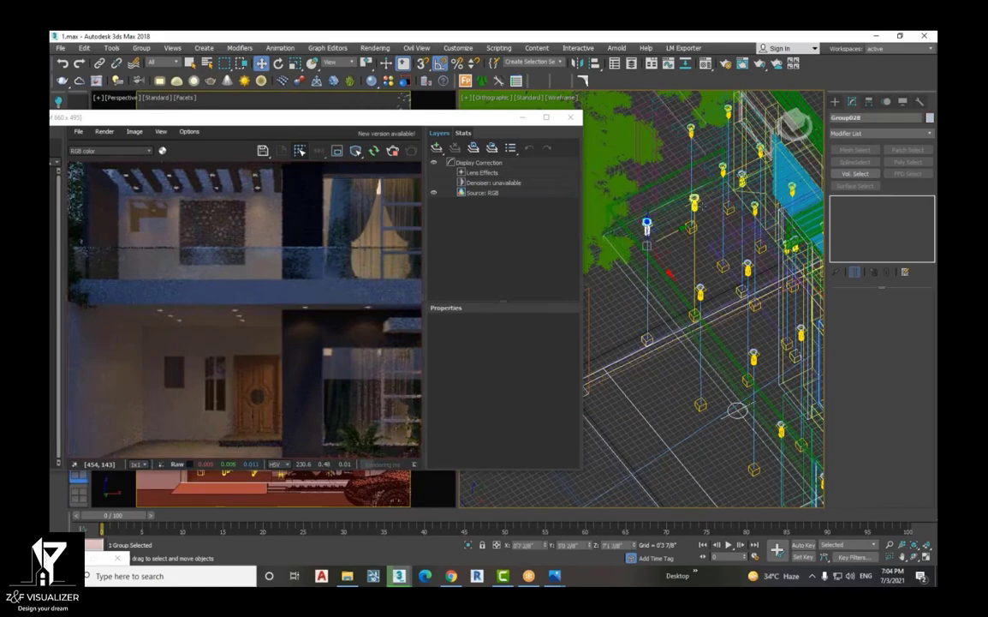
pyautogui.keyDown('ctrl'); pyautogui.click(694, 202); pyautogui.keyUp('ctrl')
pyautogui.scroll(3, 706, 206)
pyautogui.scroll(3, 719, 195)
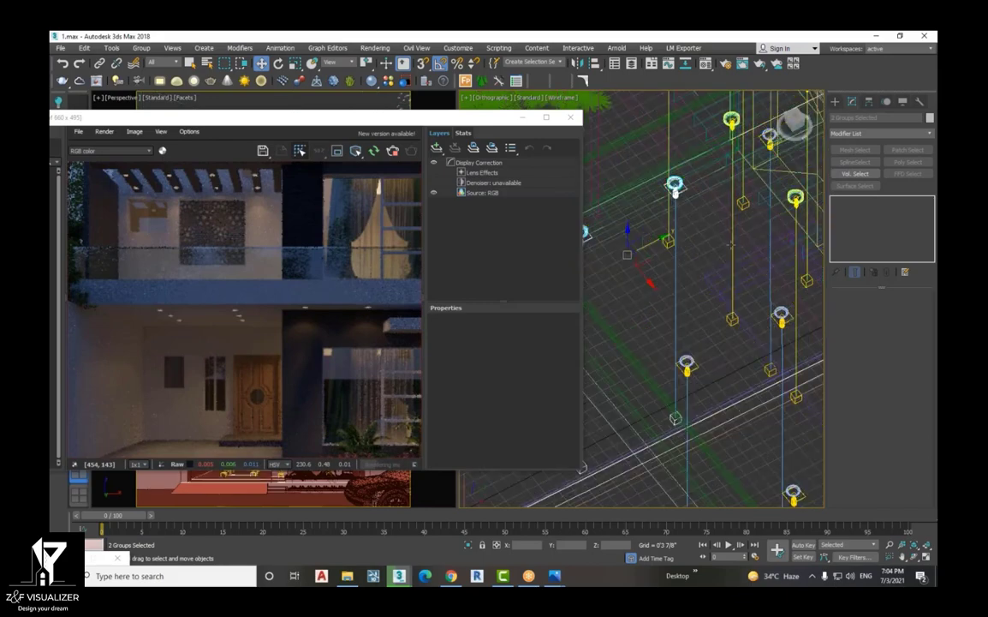
pyautogui.click(914, 557)
pyautogui.moveTo(604, 242); pyautogui.dragTo(677, 242)
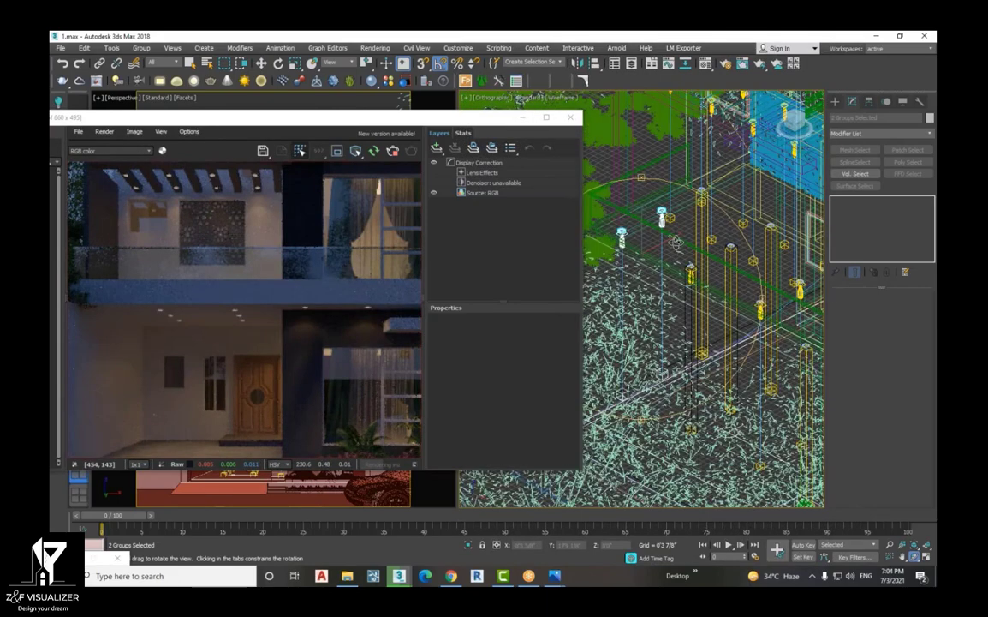
pyautogui.scroll(3, 683, 201)
pyautogui.click(262, 63)
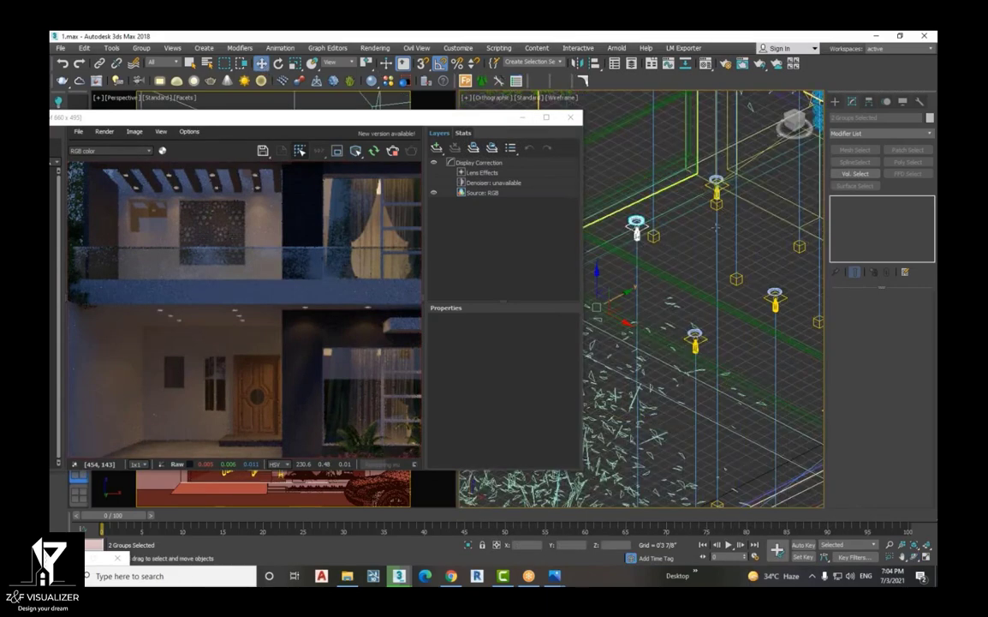
pyautogui.keyDown('ctrl'); pyautogui.click(716, 245); pyautogui.keyUp('ctrl')
pyautogui.scroll(-2, 716, 244)
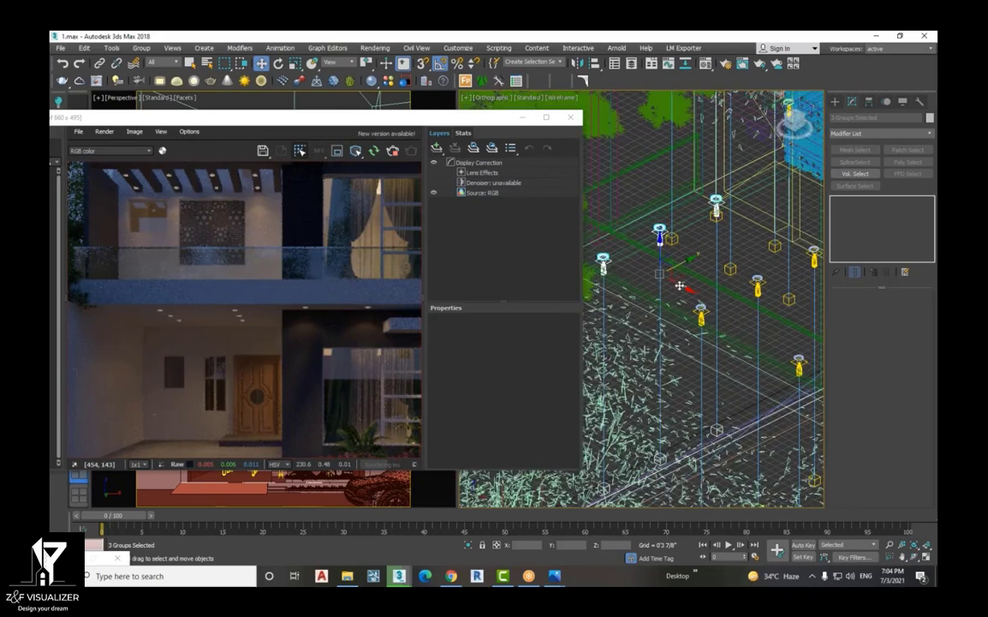
pyautogui.moveTo(682, 292); pyautogui.dragTo(697, 299)
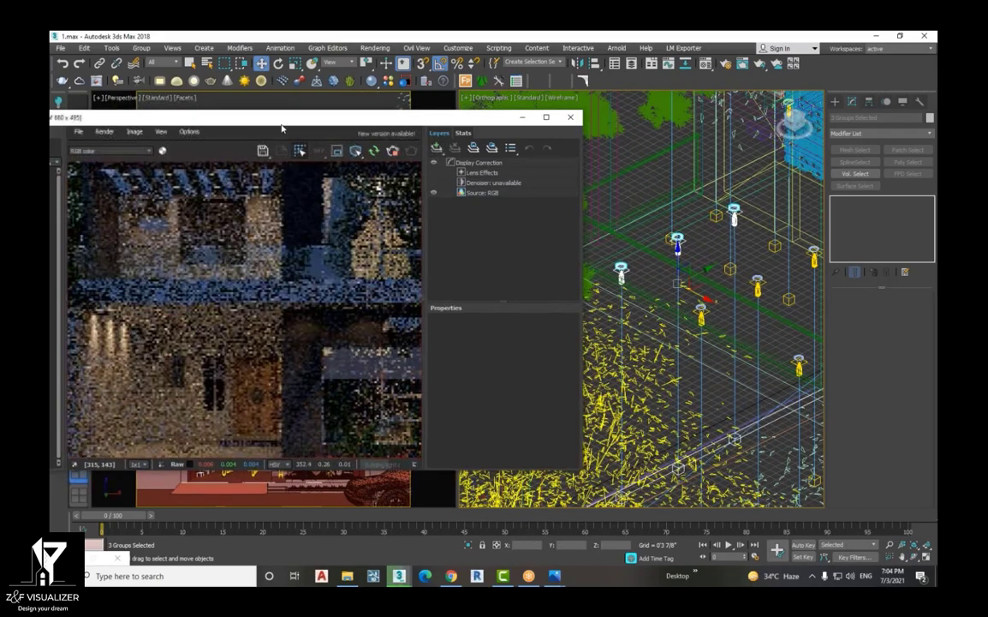
# Examine the light cones on the porch side wall in the render, and shift the three wall lights slightly farther along X
pyautogui.moveTo(282, 124); pyautogui.dragTo(514, 141)
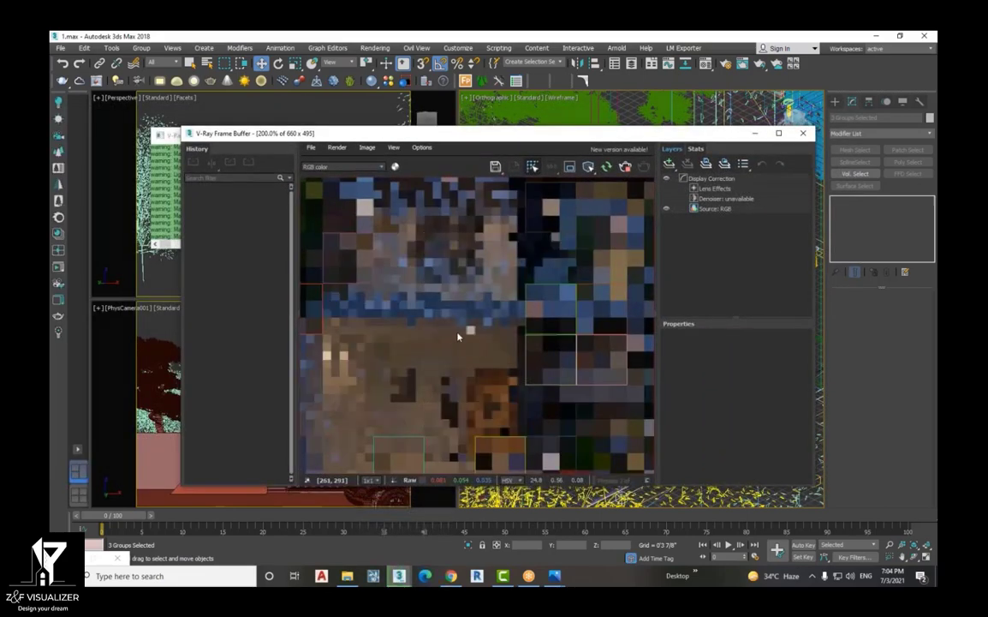
pyautogui.scroll(-1, 390, 351)
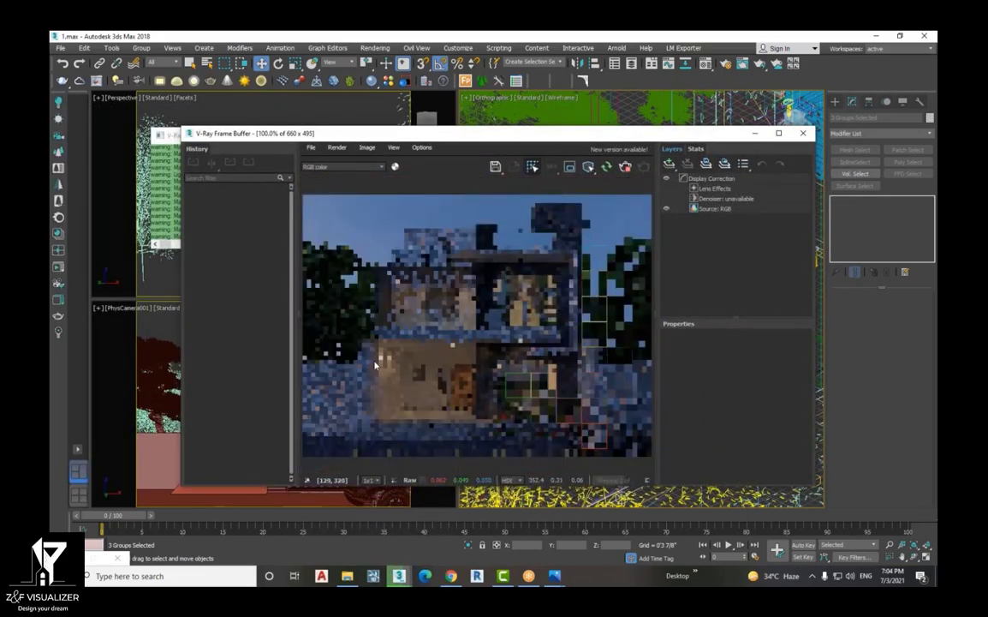
pyautogui.scroll(2, 390, 351)
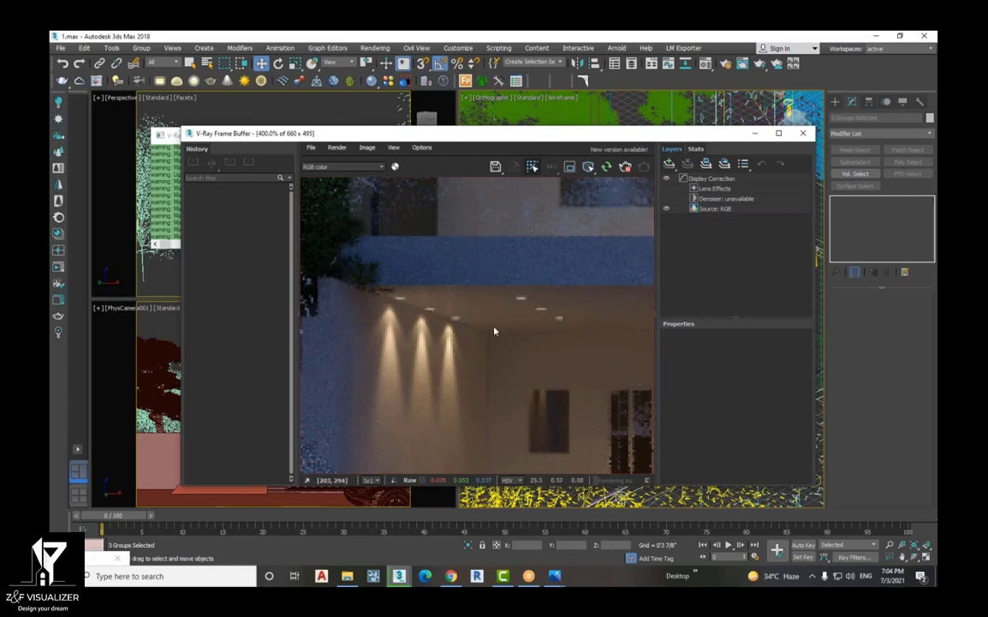
pyautogui.scroll(-2, 479, 330)
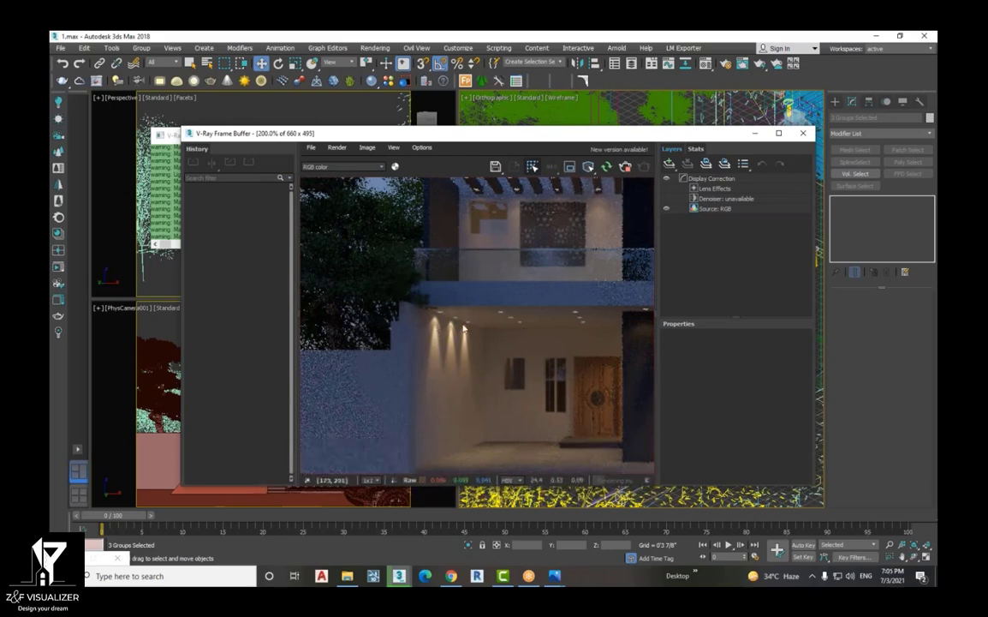
pyautogui.moveTo(574, 139); pyautogui.dragTo(349, 84)
pyautogui.moveTo(696, 294); pyautogui.dragTo(712, 303)
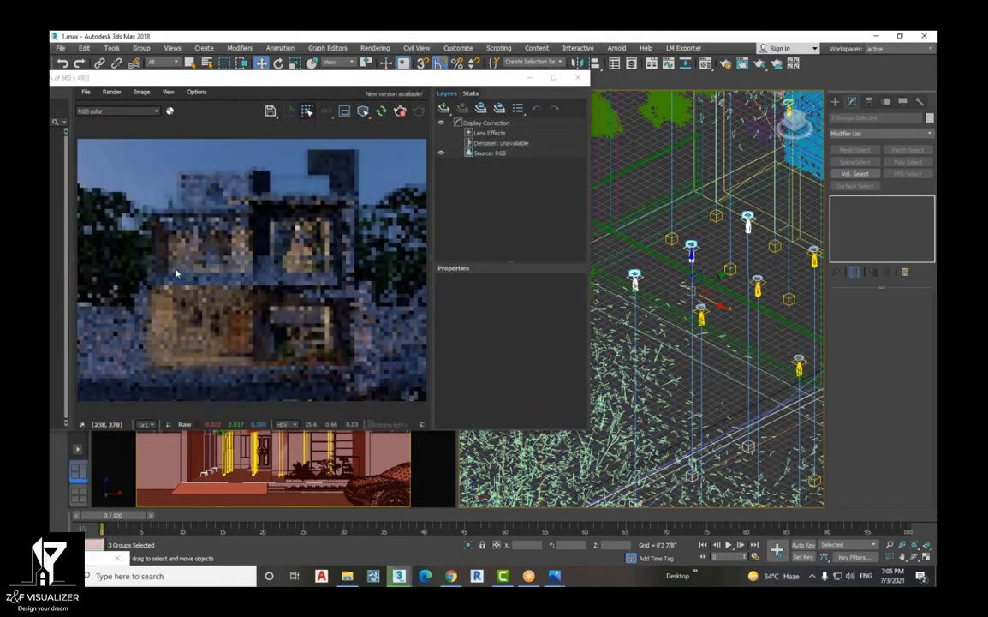
pyautogui.moveTo(250, 84); pyautogui.dragTo(416, 98)
pyautogui.scroll(1, 426, 401)
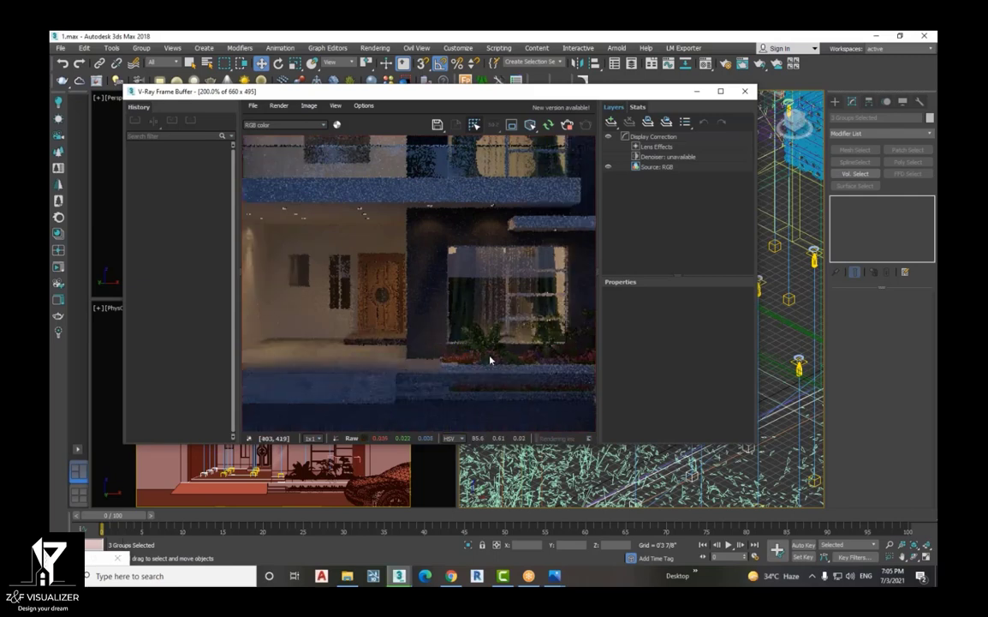
pyautogui.scroll(-2, 491, 361)
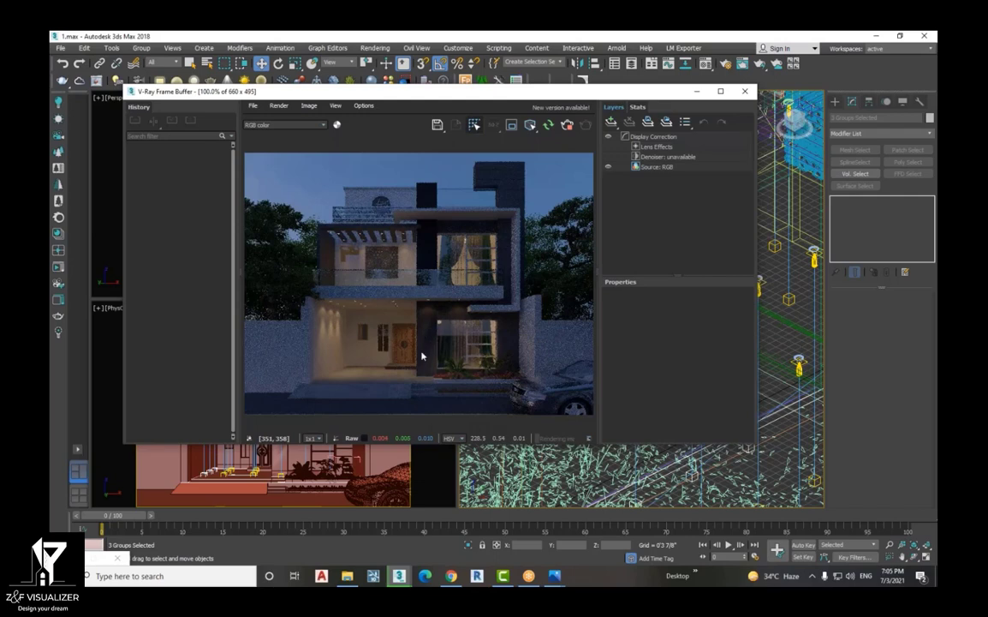
pyautogui.scroll(2, 401, 369)
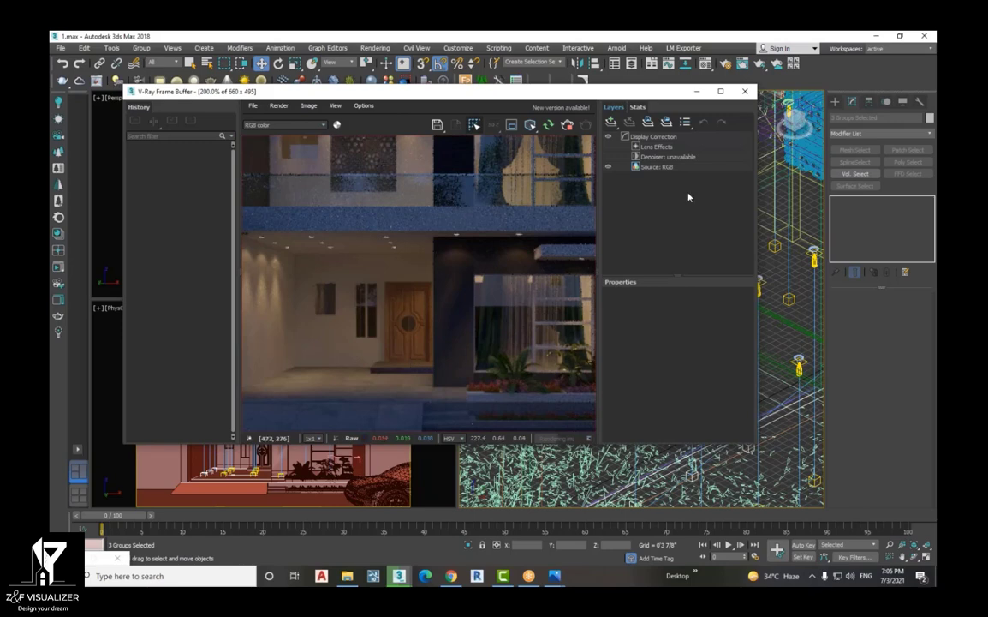
# Show the V-Ray light types available for creation
pyautogui.click(835, 103)
pyautogui.click(859, 117)
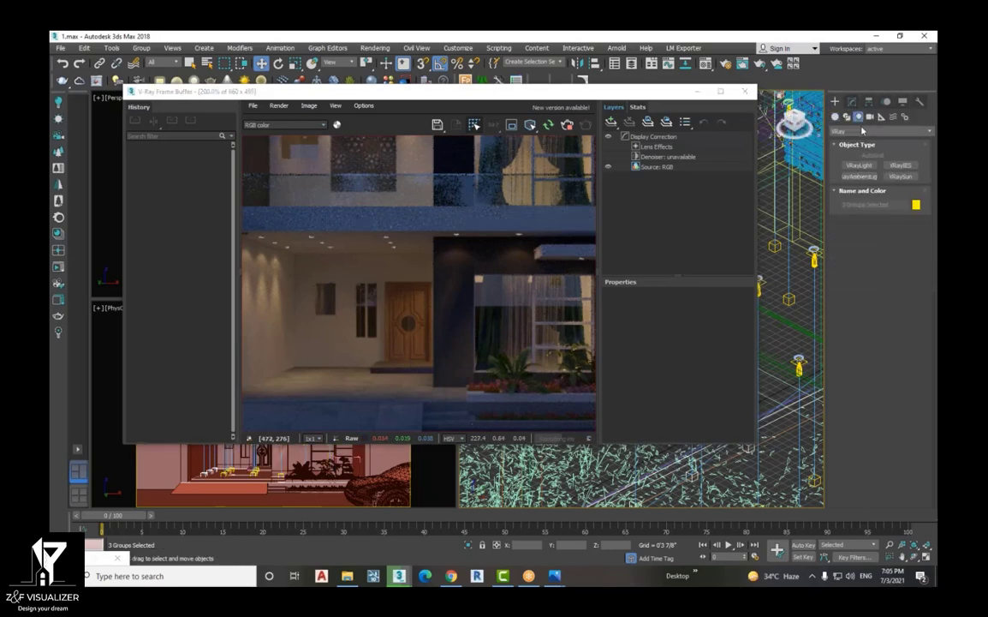
pyautogui.click(865, 132)
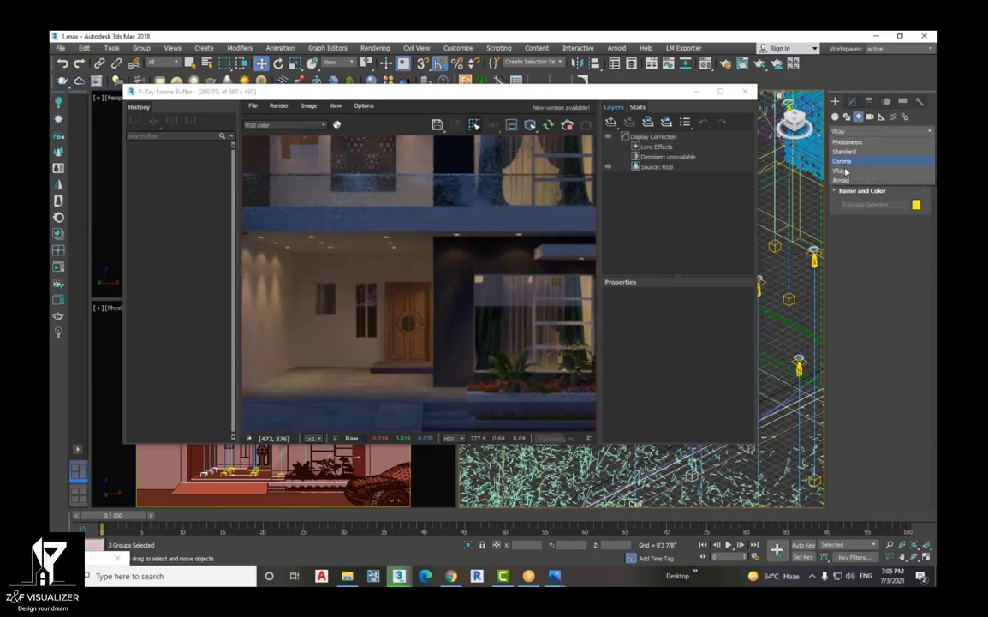
pyautogui.click(891, 171)
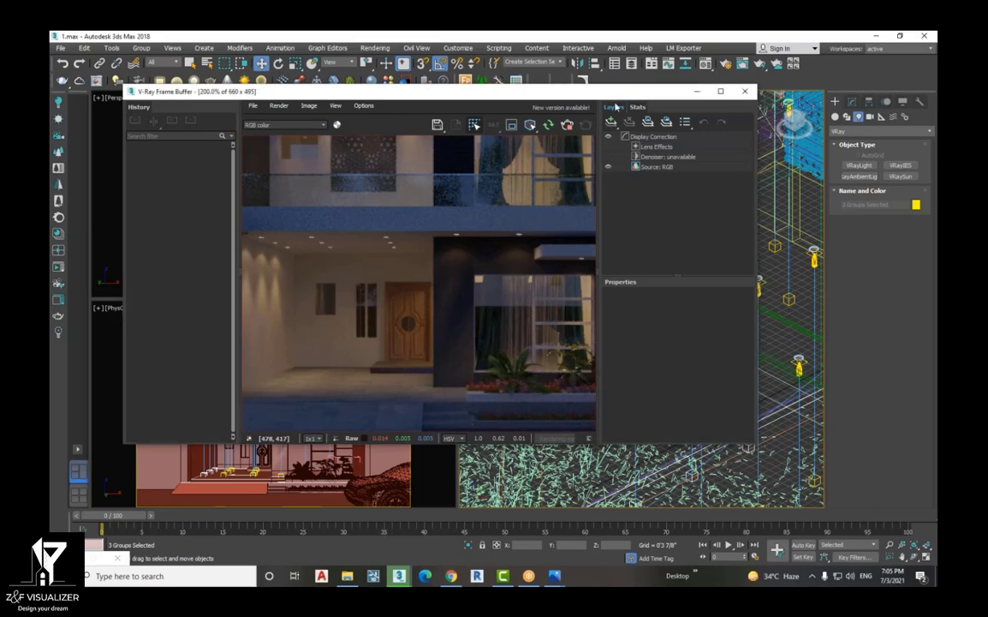
pyautogui.moveTo(646, 99); pyautogui.dragTo(557, 112)
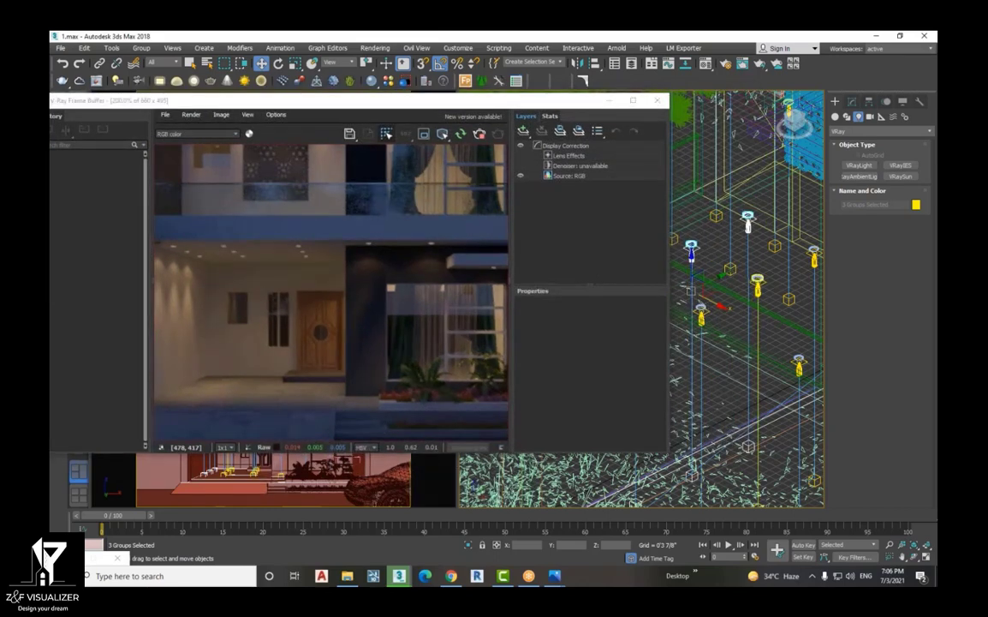
# Open one porch fixture group, select its VRayIES light and view the IES profile files without choosing another
pyautogui.click(757, 283)
pyautogui.click(142, 48)
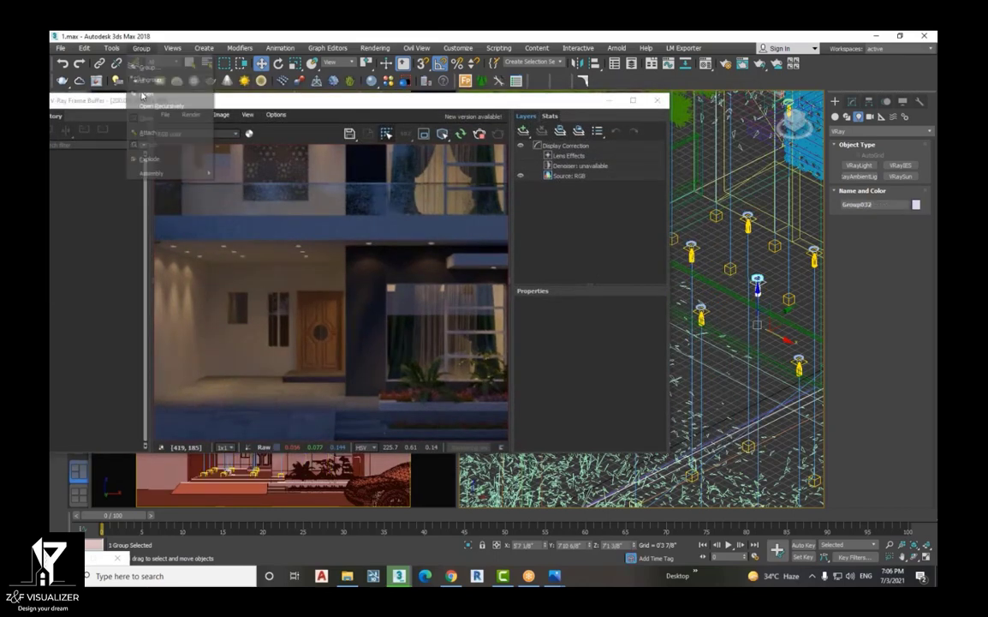
pyautogui.click(145, 93)
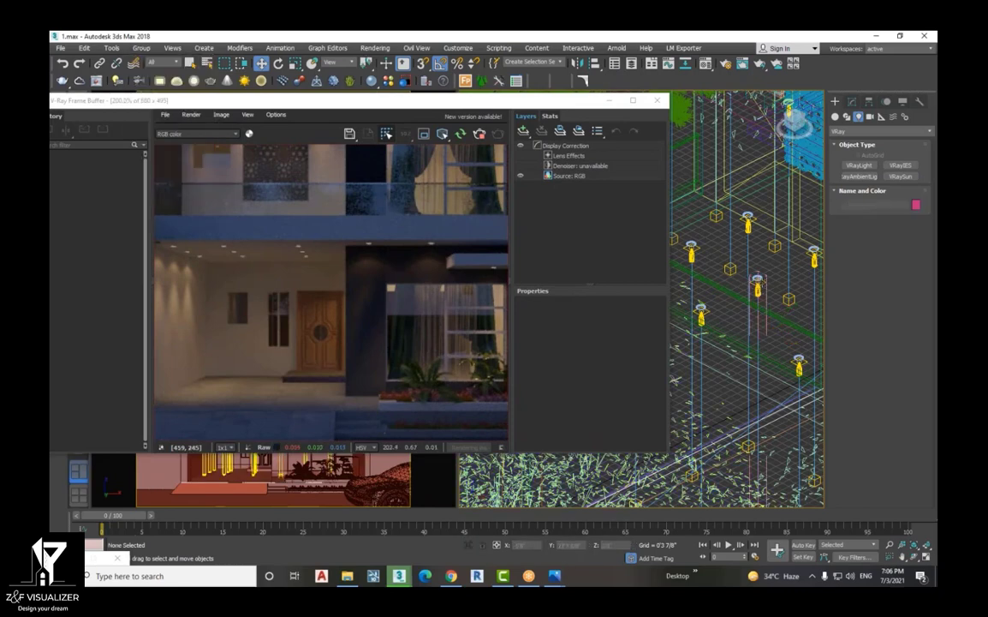
pyautogui.click(757, 282)
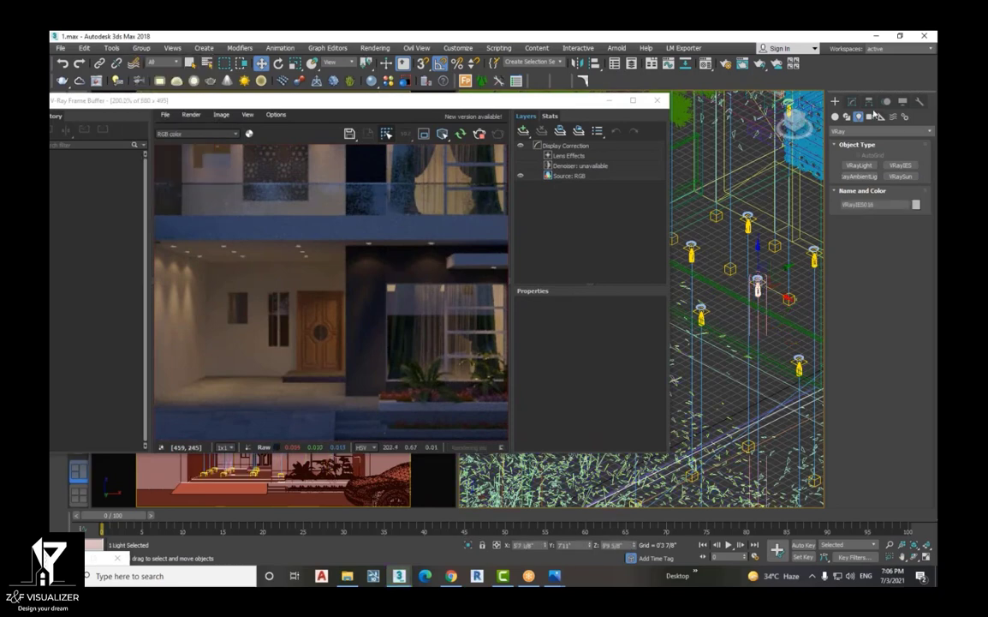
pyautogui.click(857, 102)
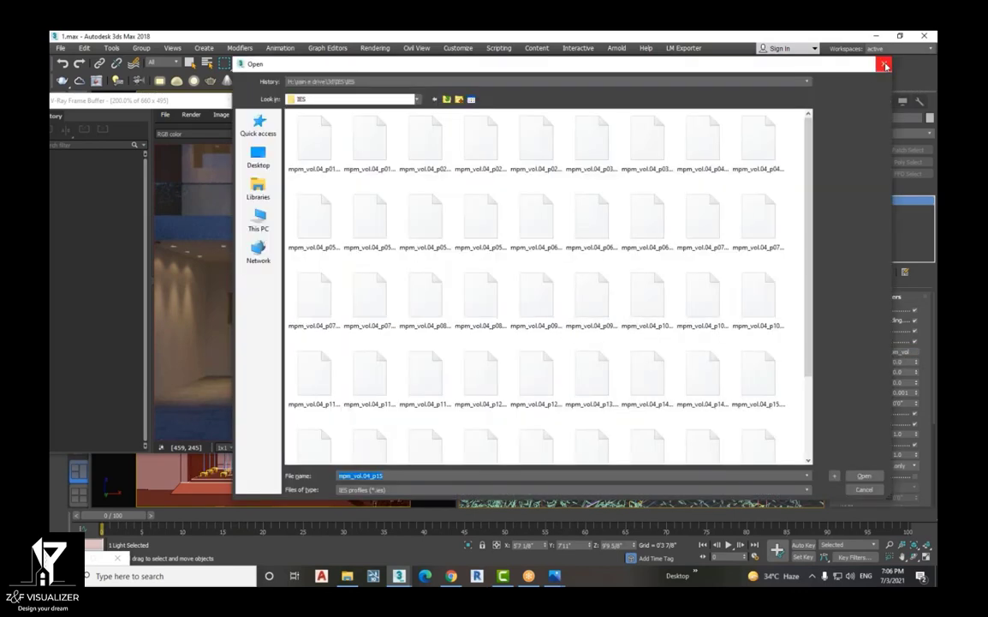
pyautogui.click(887, 66)
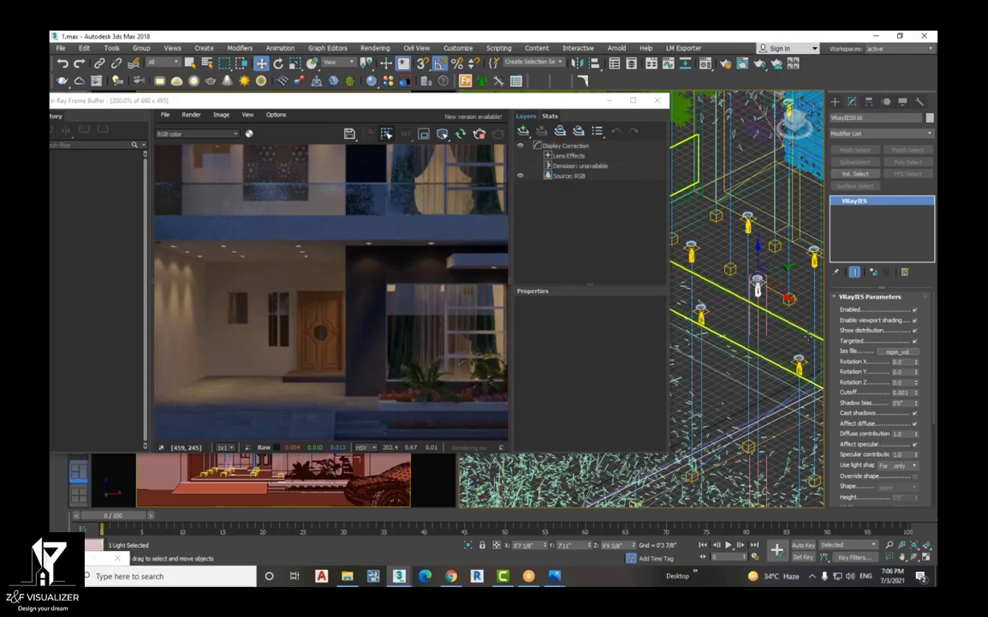
# In the Top view, select the V-Ray dome light beside the car and rotate it about Z to -75 degrees
pyautogui.scroll(-2, 718, 345)
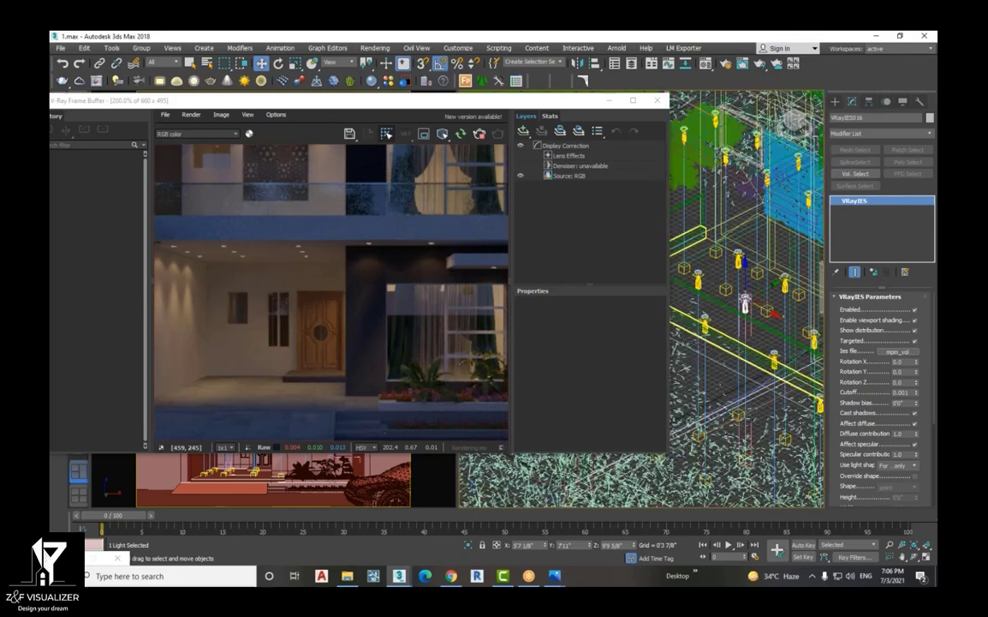
pyautogui.scroll(-2, 718, 342)
pyautogui.press('t')
pyautogui.press('z')
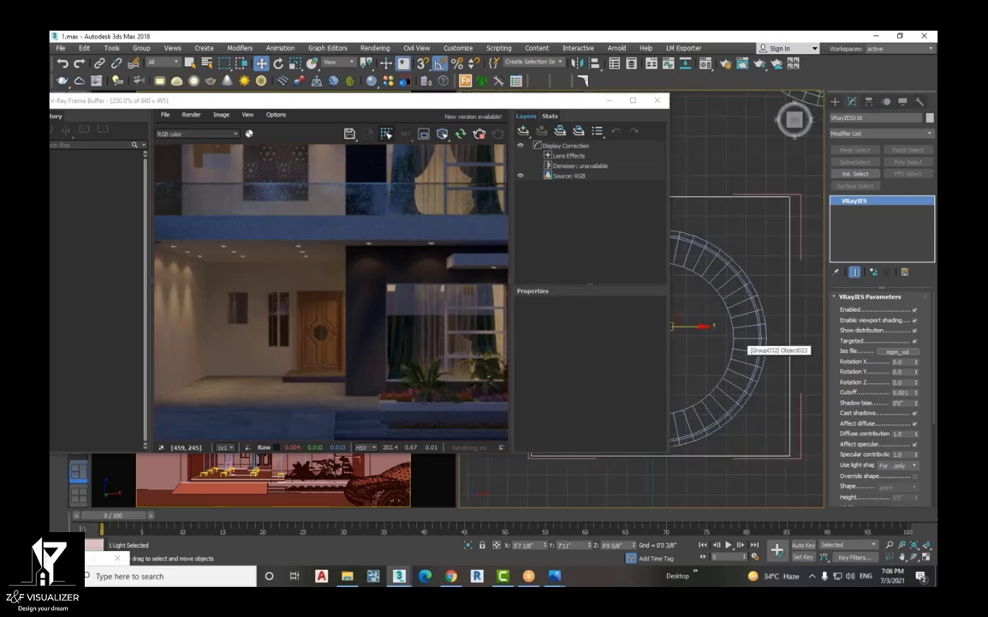
pyautogui.scroll(-7, 747, 334)
pyautogui.scroll(-10, 746, 335)
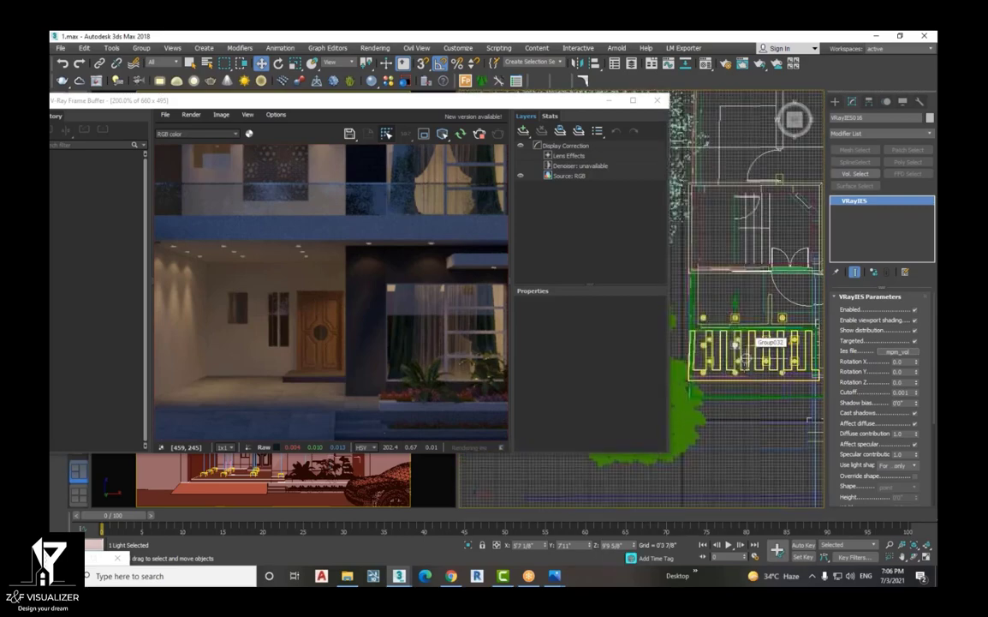
pyautogui.scroll(-6, 757, 337)
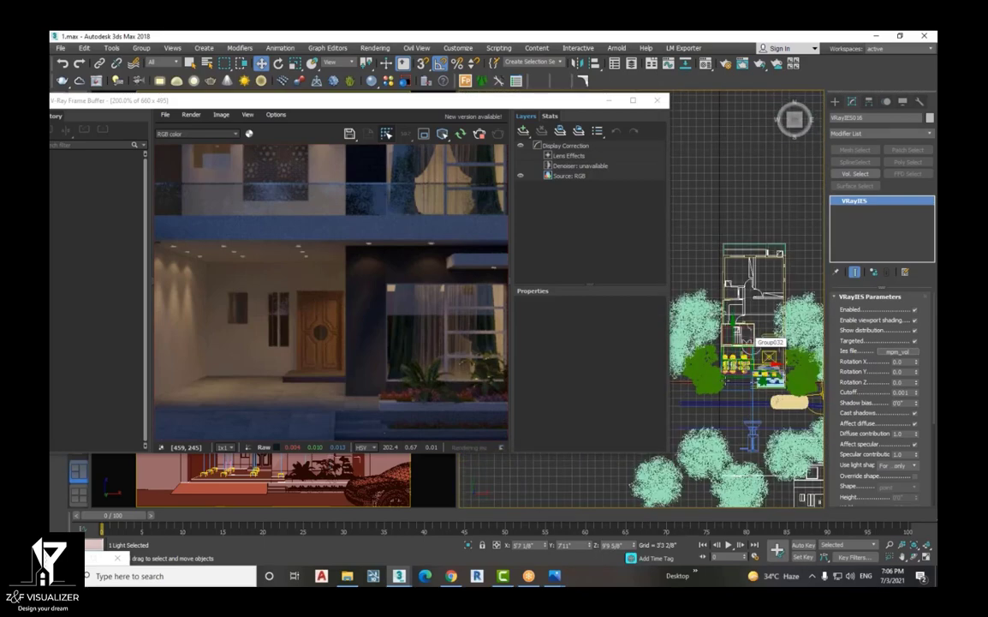
pyautogui.scroll(8, 750, 390)
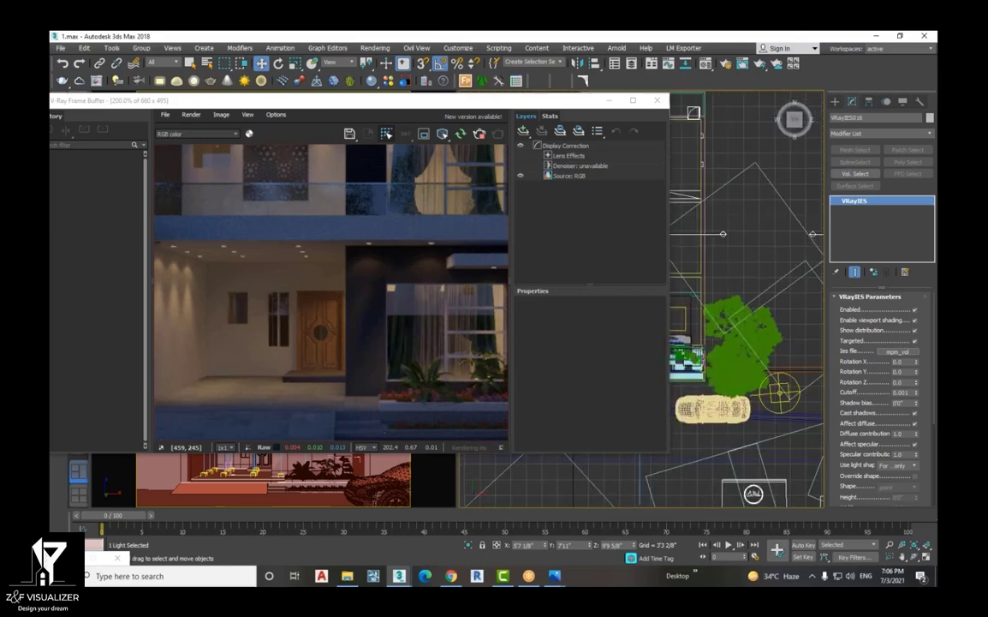
pyautogui.click(779, 395)
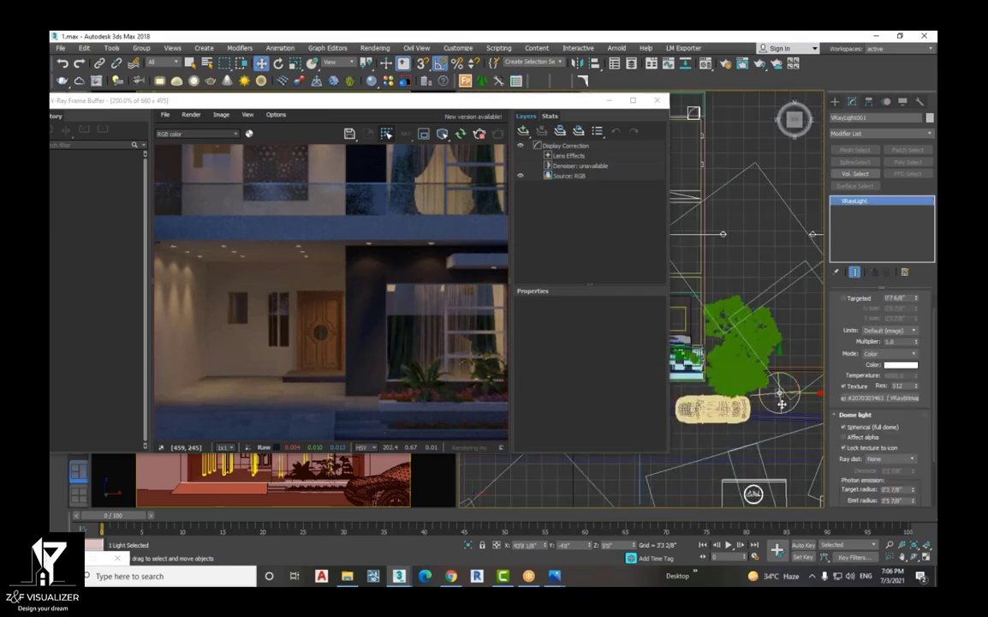
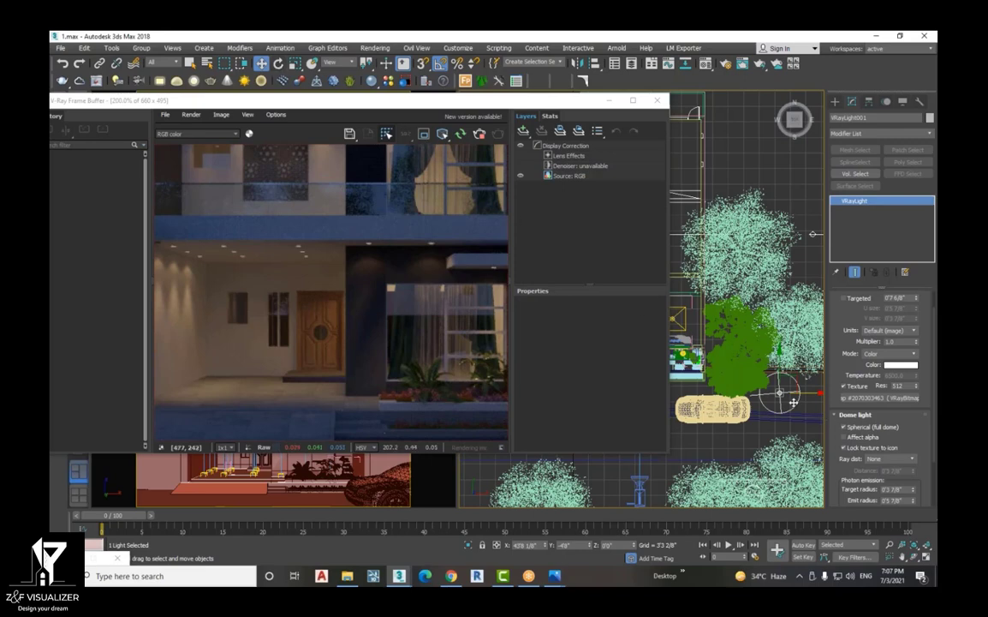
pyautogui.click(736, 231)
pyautogui.click(279, 63)
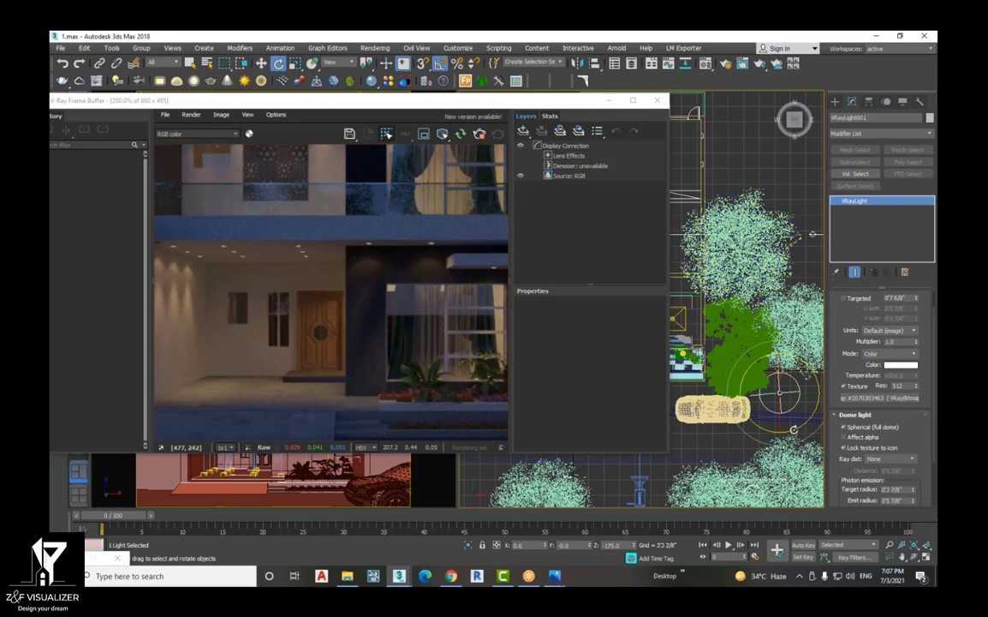
pyautogui.moveTo(794, 428); pyautogui.dragTo(824, 366)
pyautogui.scroll(-1, 423, 328)
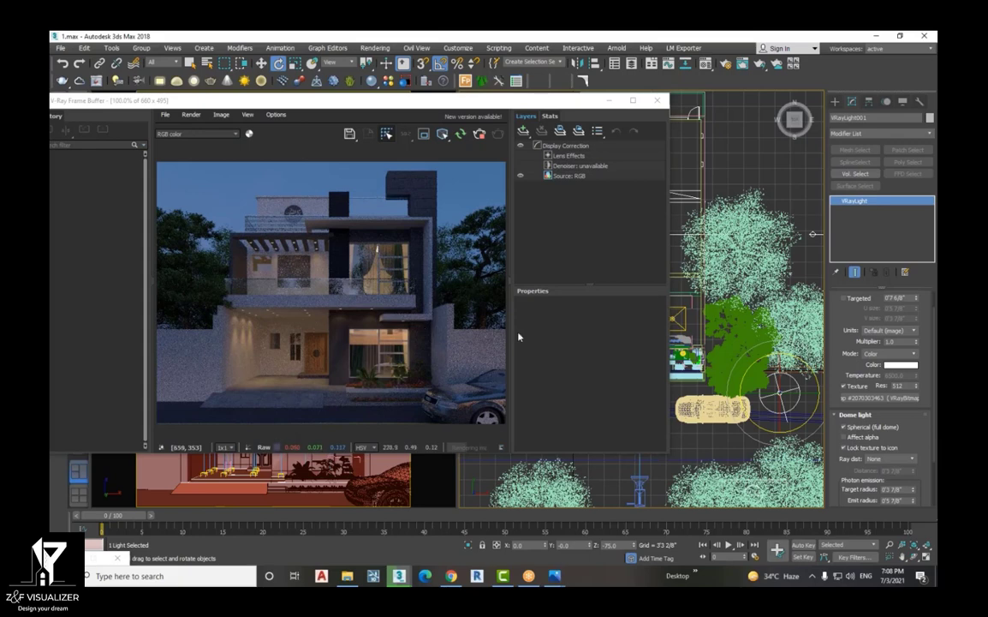
# Rotate the dome light about Z to -25 degrees
pyautogui.moveTo(805, 425); pyautogui.dragTo(802, 426)
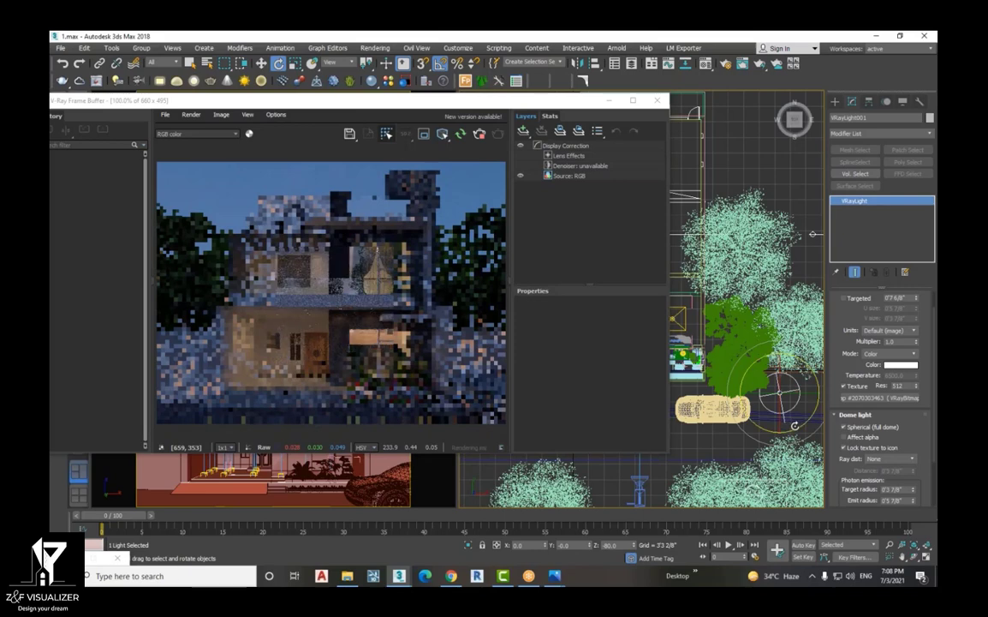
pyautogui.moveTo(798, 427); pyautogui.dragTo(815, 426)
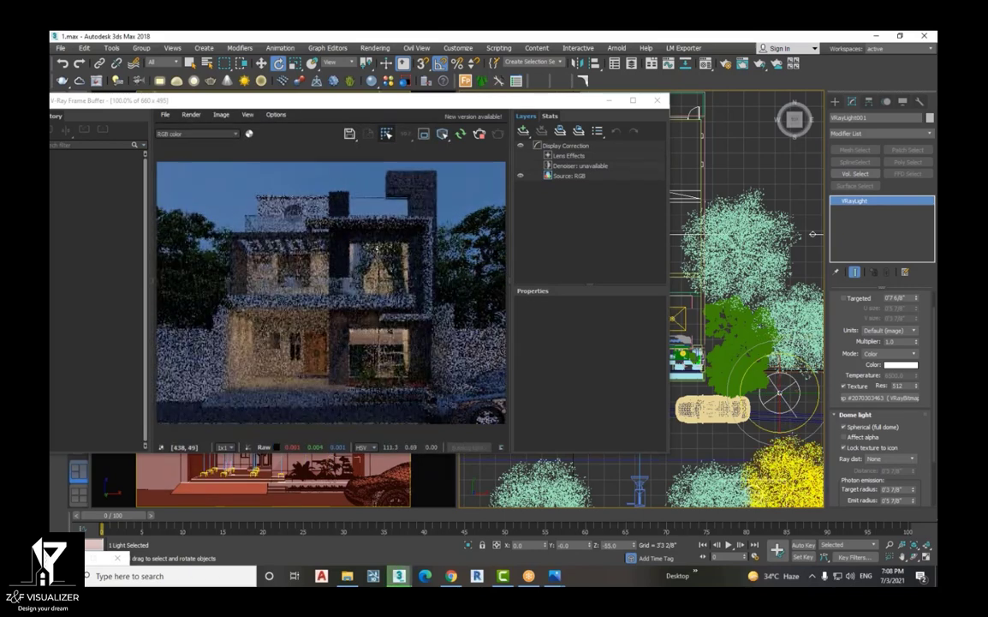
pyautogui.moveTo(802, 425); pyautogui.dragTo(813, 421)
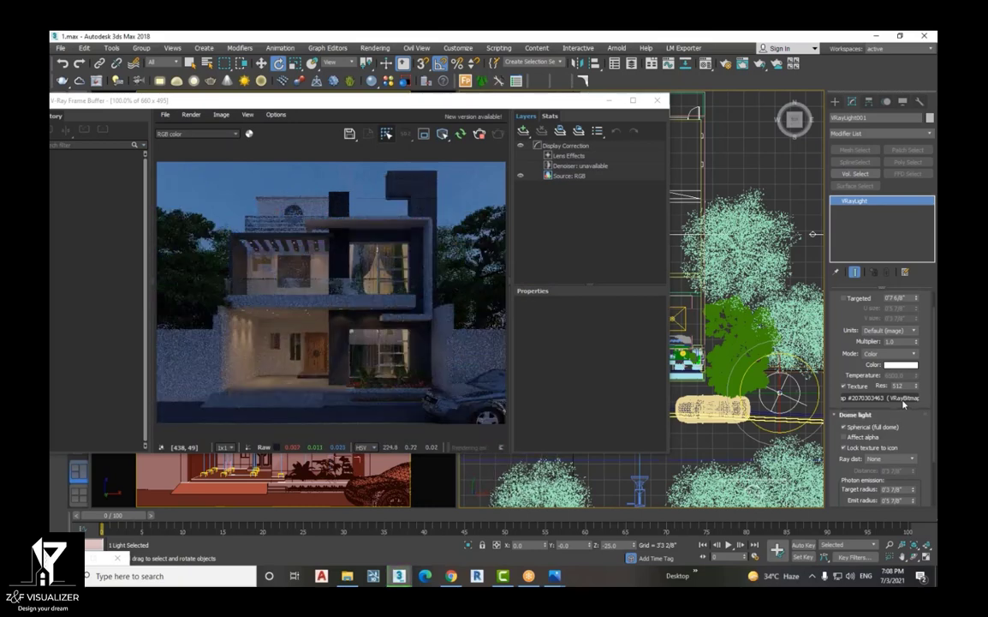
pyautogui.click(842, 398)
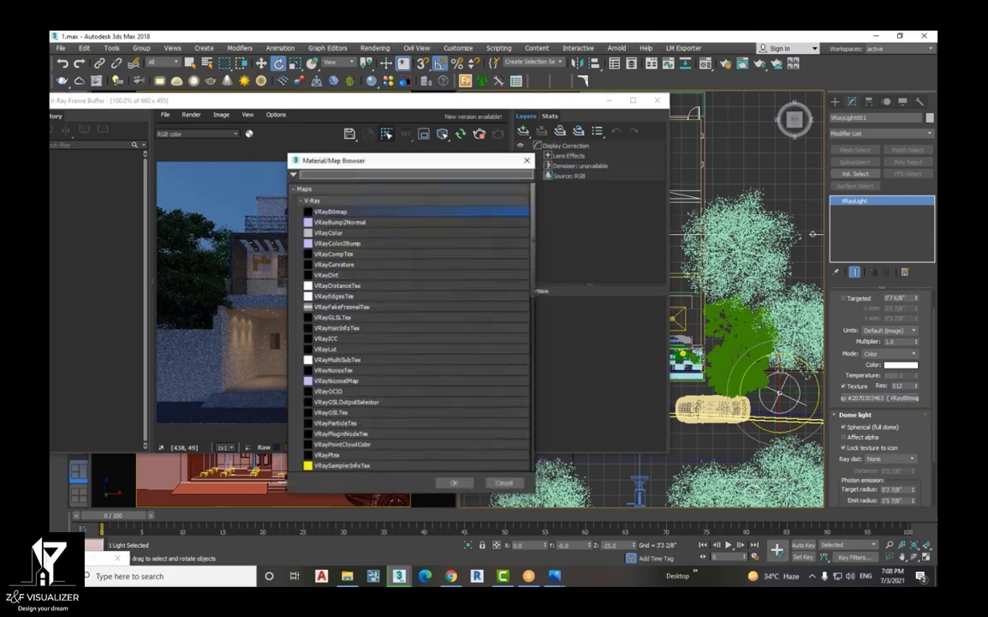
pyautogui.click(528, 160)
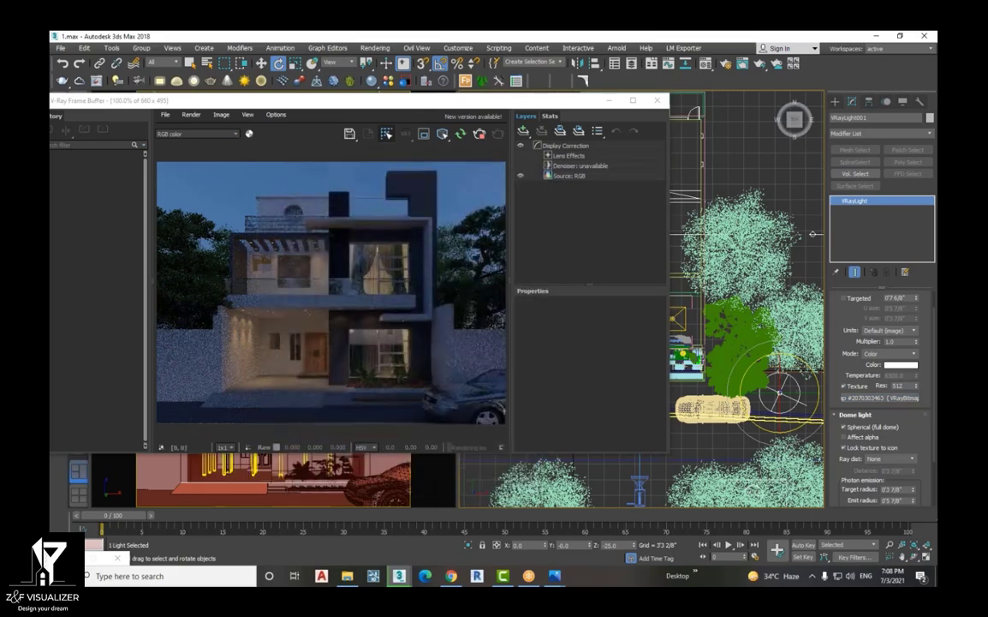
pyautogui.click(396, 487)
pyautogui.click(482, 482)
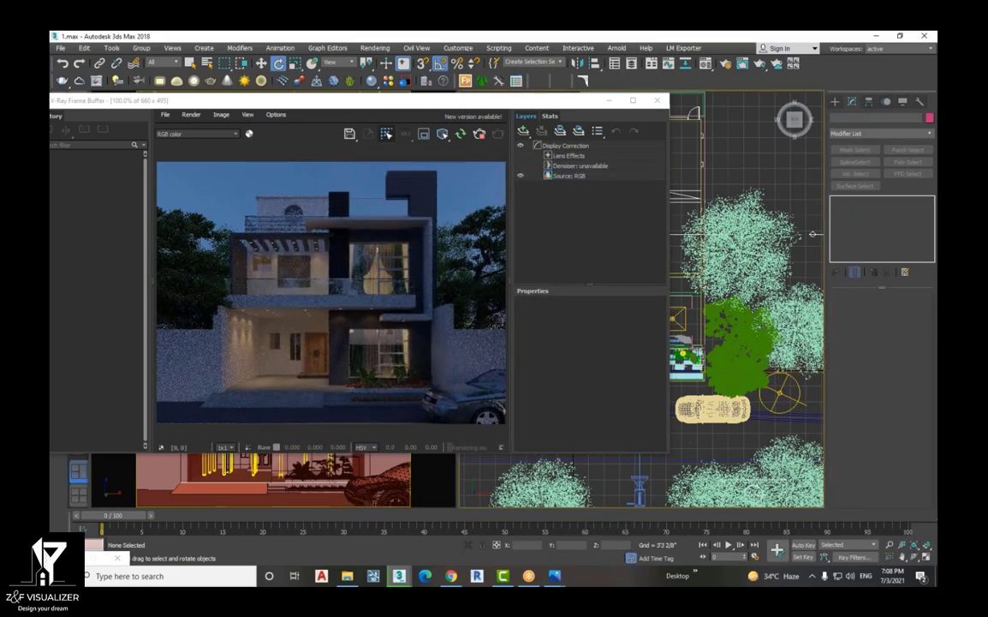
# Open the dome light's sky map in the Material Editor and browse for its bitmap in the 3D Model Sky HDRi Collection folder
pyautogui.press('m')
pyautogui.click(624, 268)
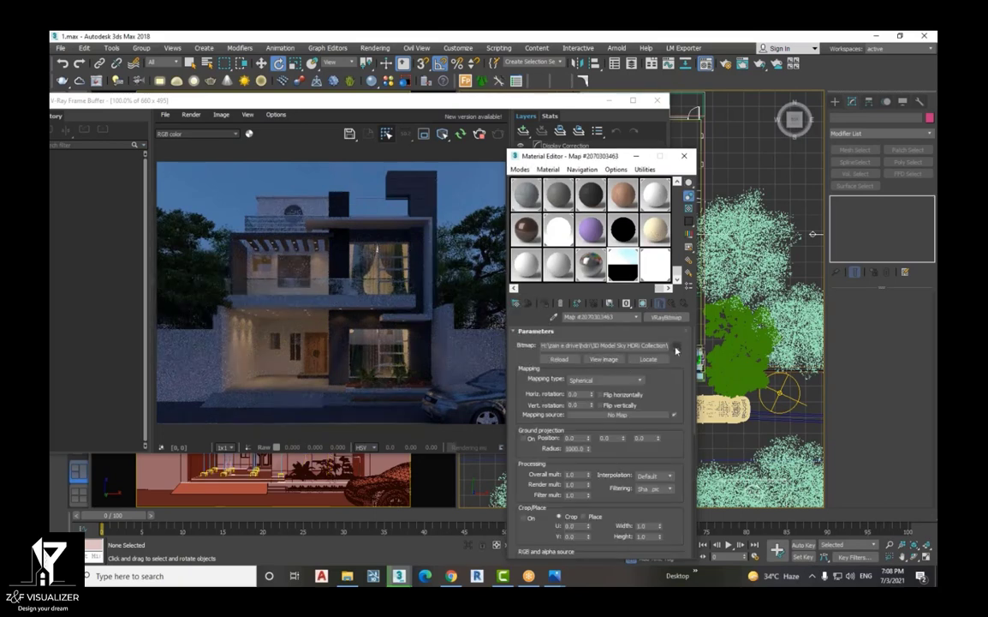
pyautogui.click(677, 345)
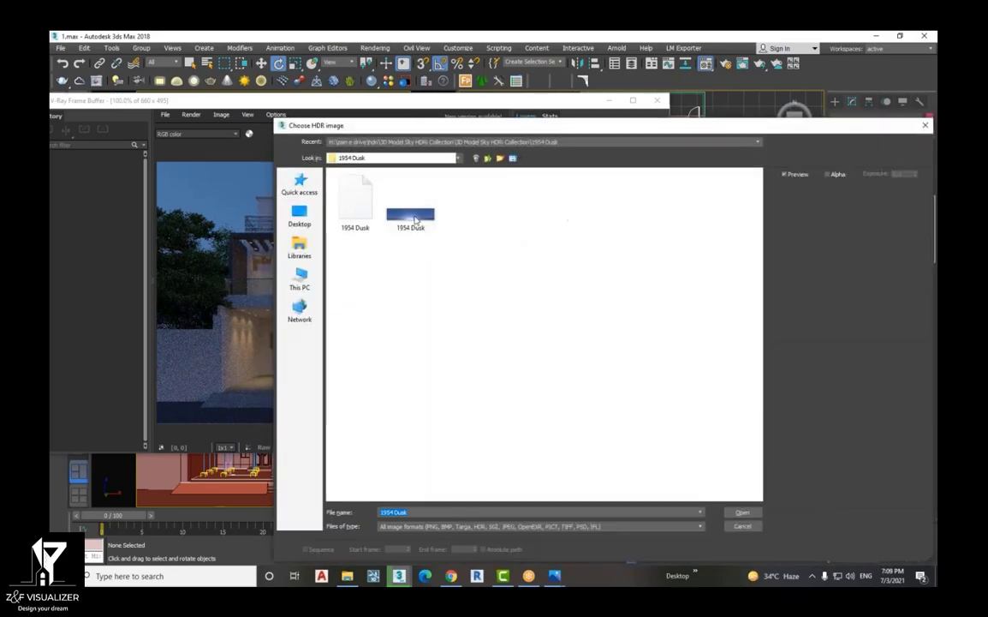
pyautogui.click(488, 161)
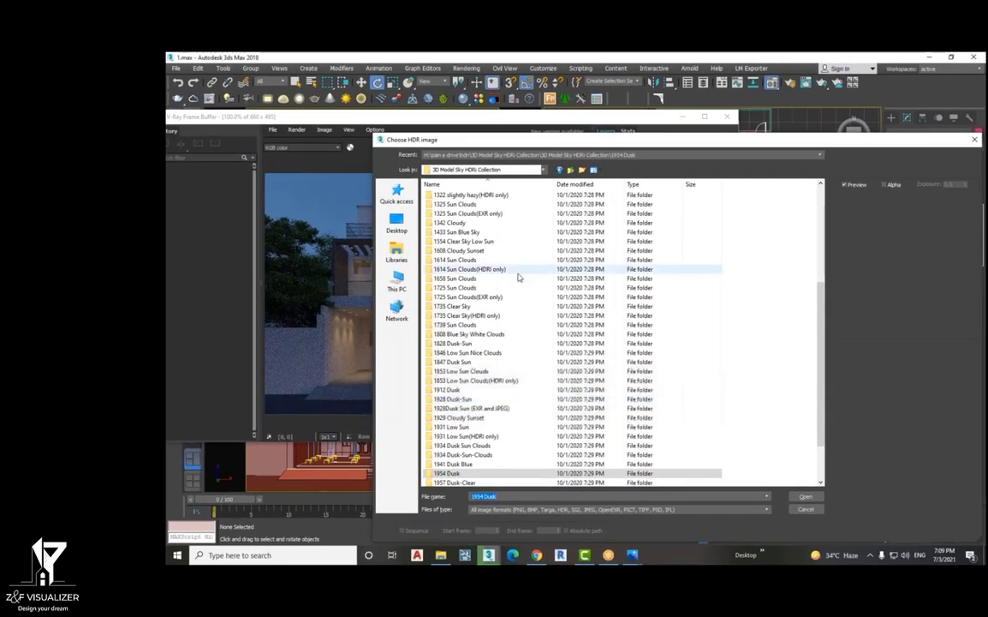
pyautogui.scroll(-1, 517, 302)
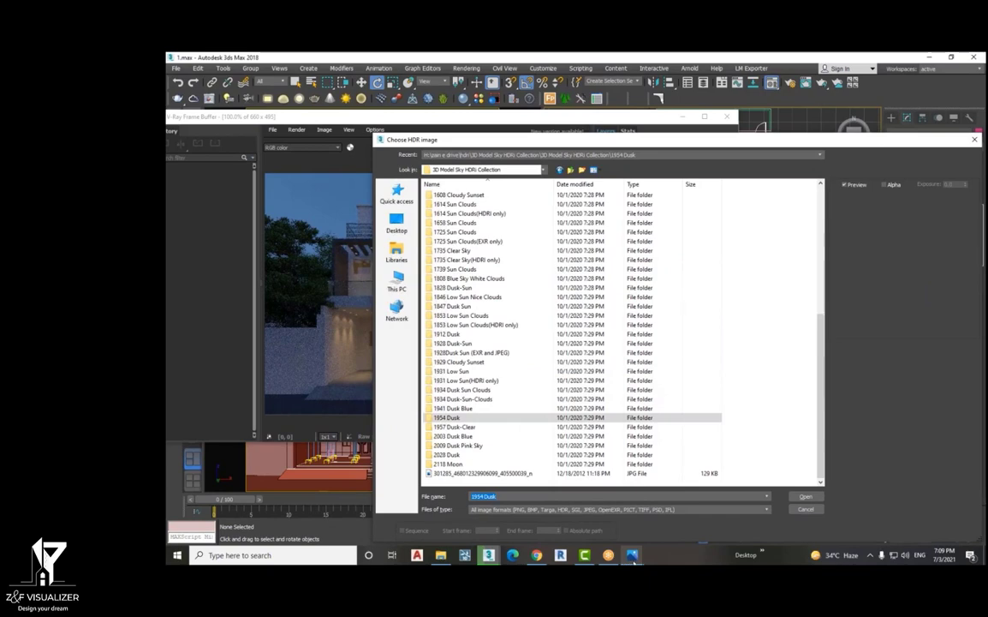
# Consult the numbered sky preview sheet in Photos and load the 1912 Dusk HDR image as the sky map's bitmap
pyautogui.moveTo(631, 554)
pyautogui.click(590, 495)
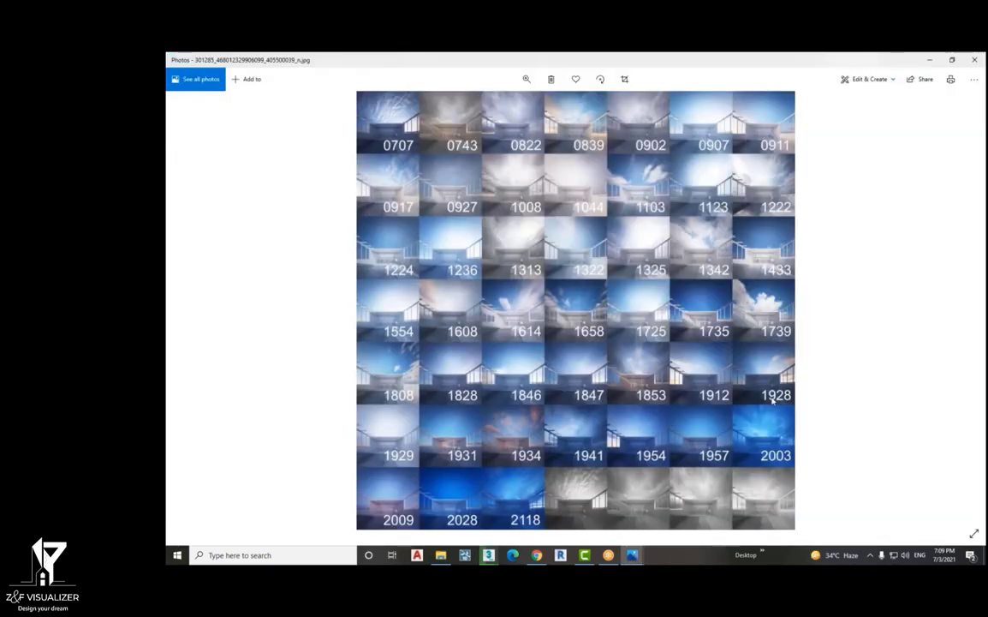
pyautogui.click(930, 60)
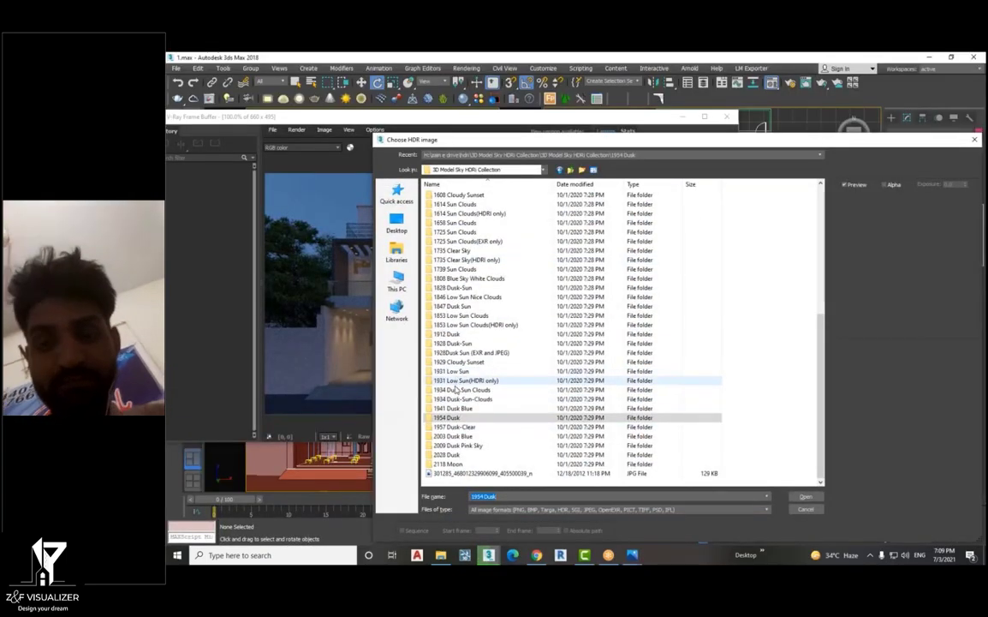
pyautogui.doubleClick(460, 332)
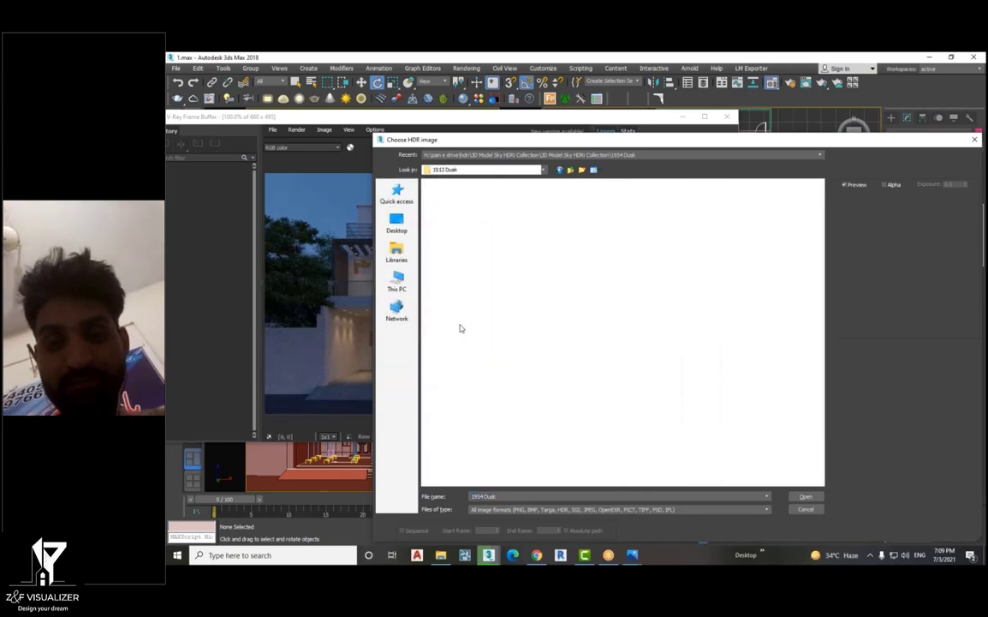
pyautogui.click(448, 230)
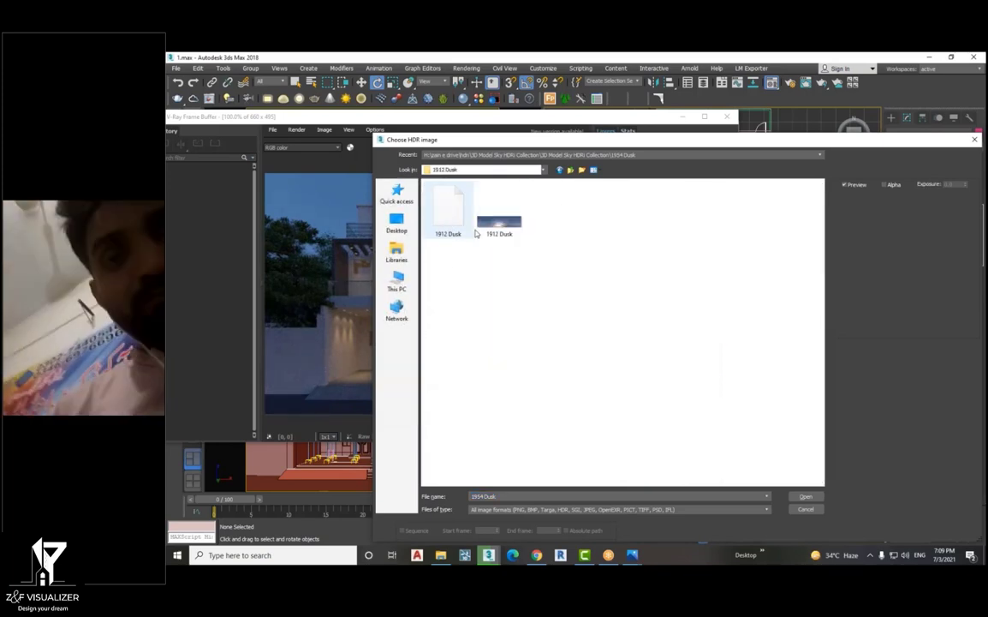
pyautogui.click(814, 499)
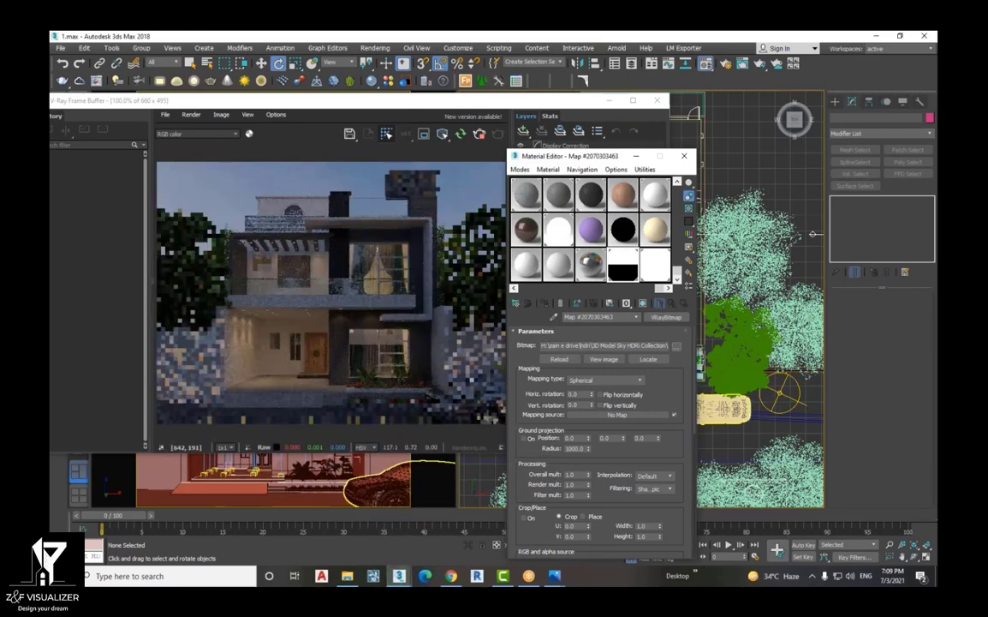
# Try an inverse gamma of 0.8 on the sky map against the render, and set it to 0.9
pyautogui.scroll(-3, 653, 337)
pyautogui.scroll(-2, 653, 337)
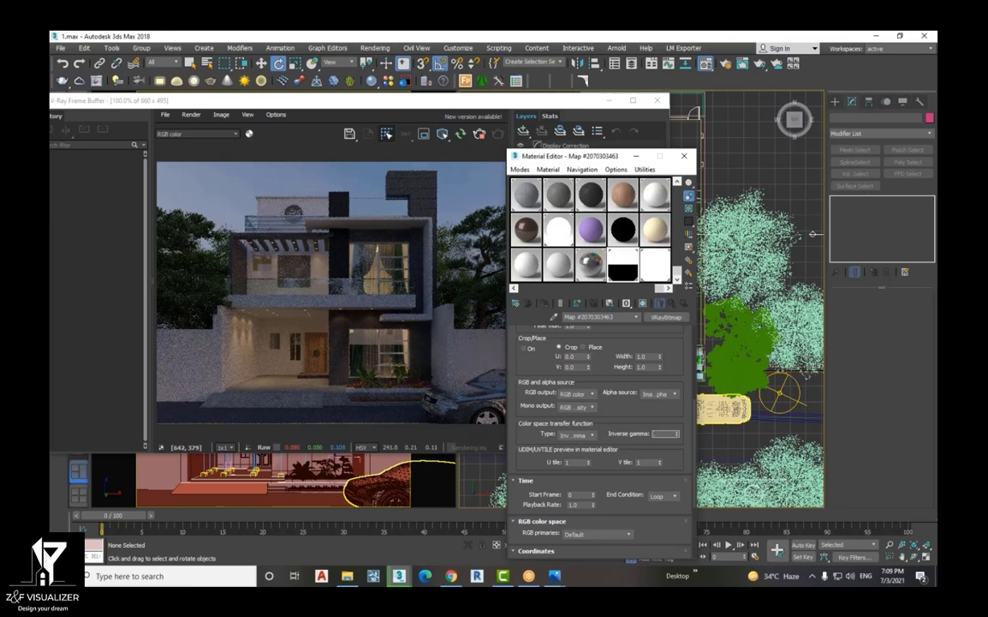
pyautogui.doubleClick(665, 433)
pyautogui.write('0.5')
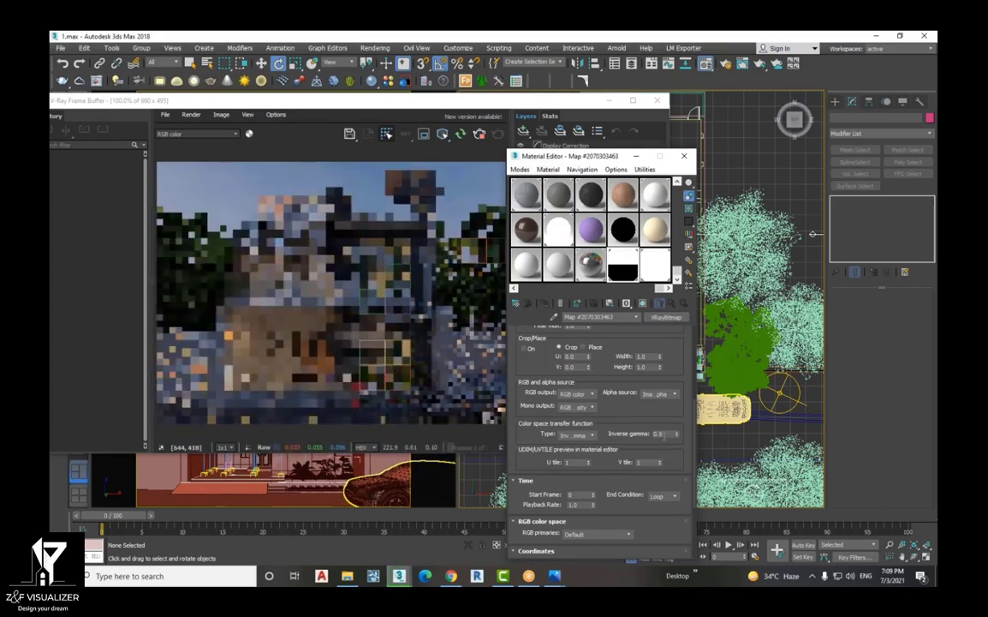
pyautogui.doubleClick(664, 433)
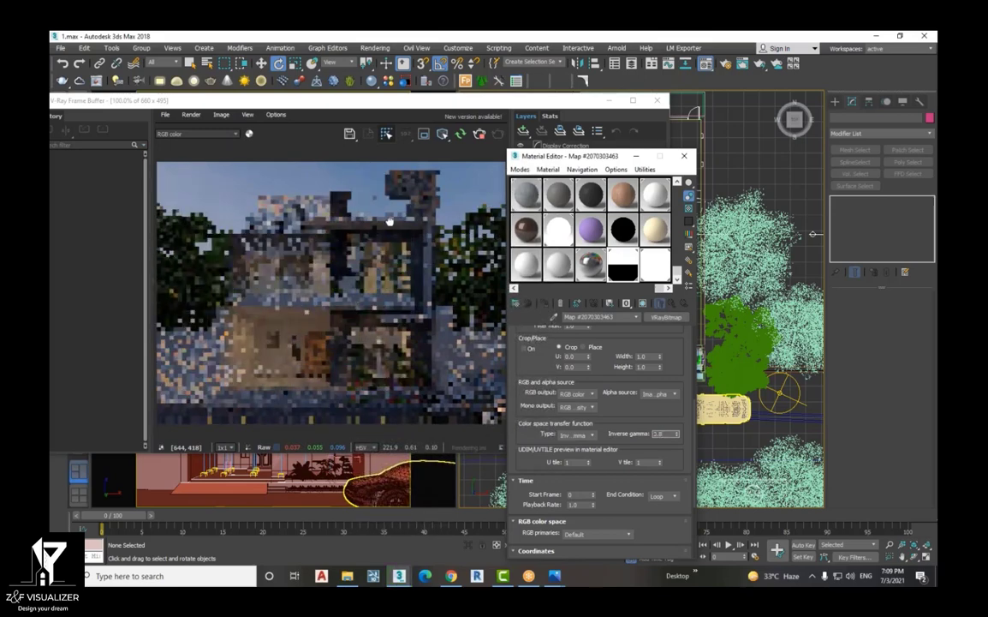
pyautogui.write('0.8')
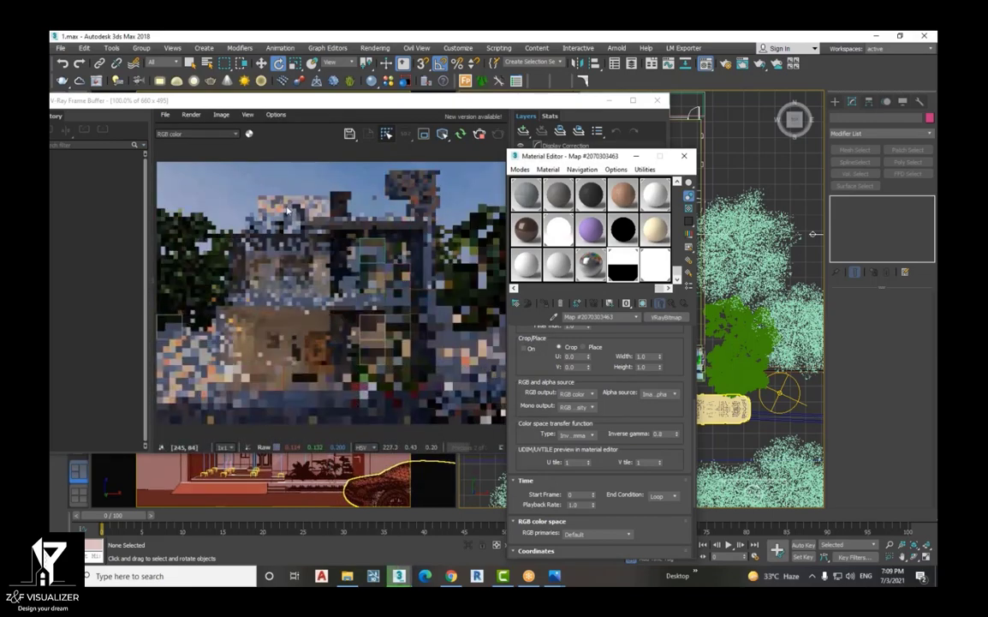
pyautogui.scroll(3, 283, 212)
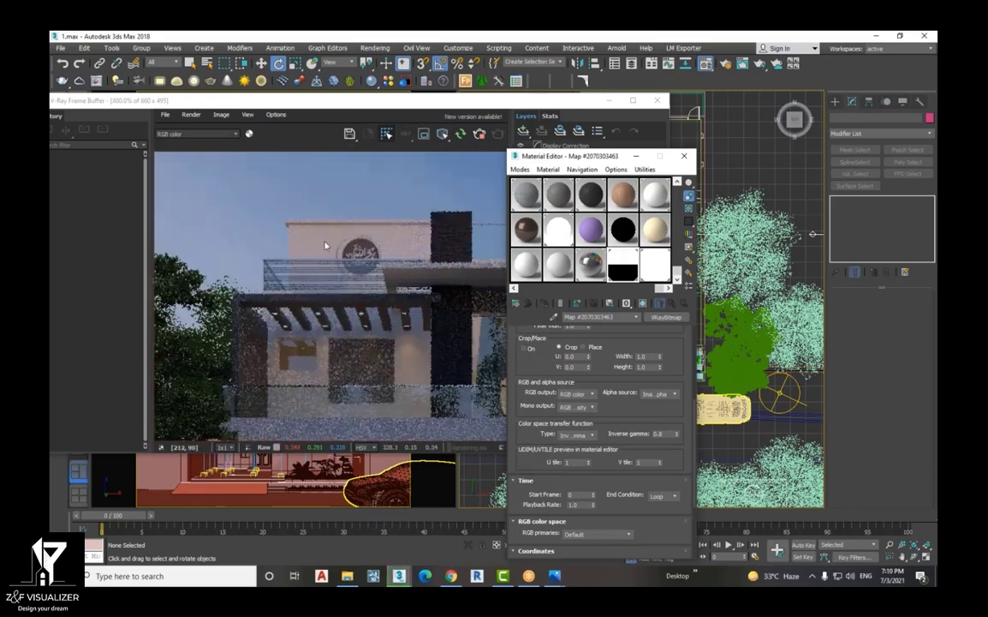
pyautogui.scroll(-1, 347, 238)
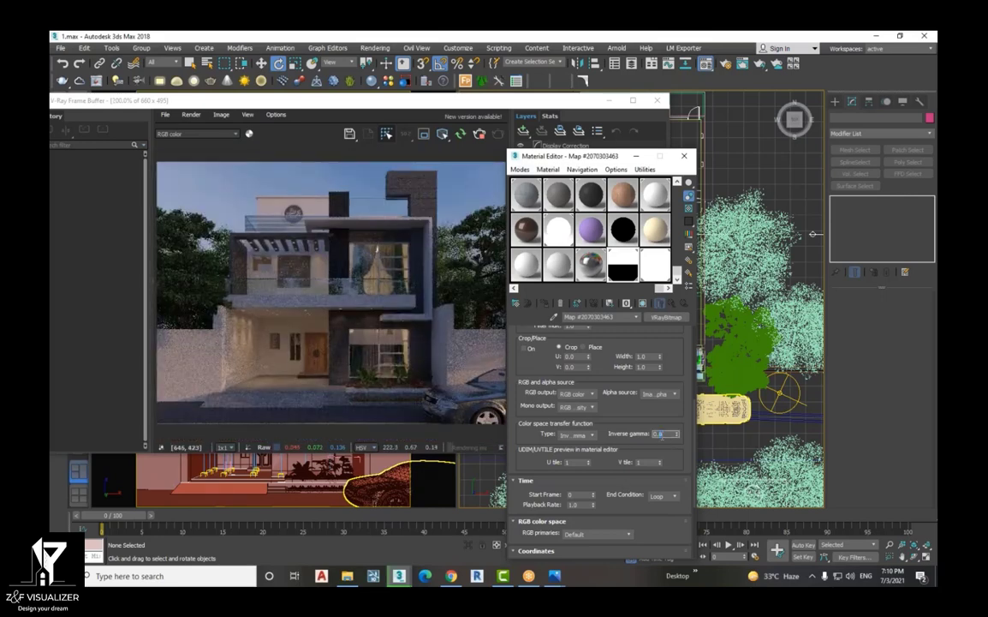
pyautogui.click(661, 420)
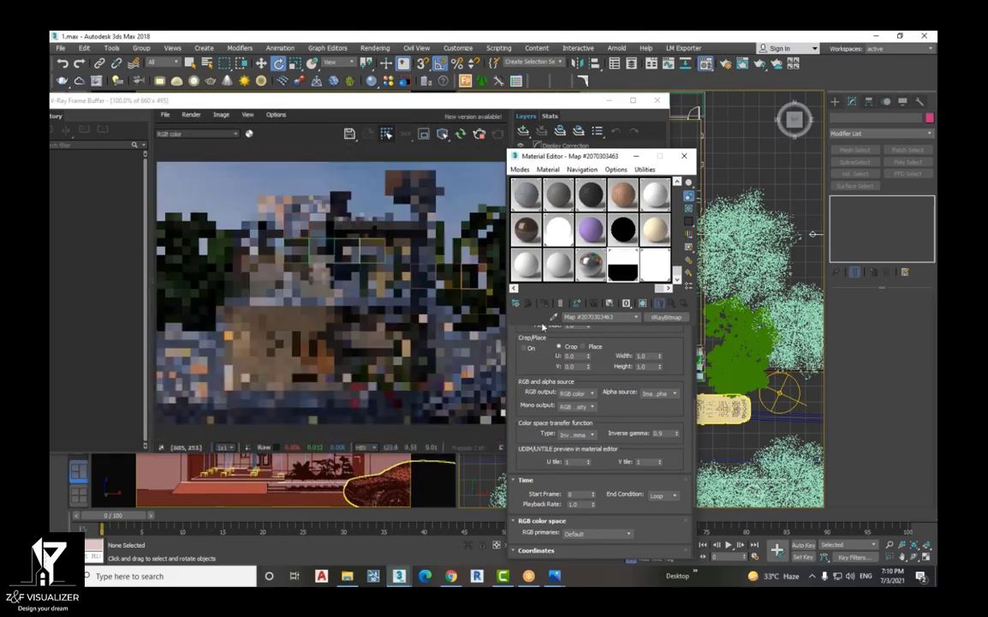
# Rotate the dome light beside the car about Z to -155 degrees and check the facade in the interactive render
pyautogui.click(774, 407)
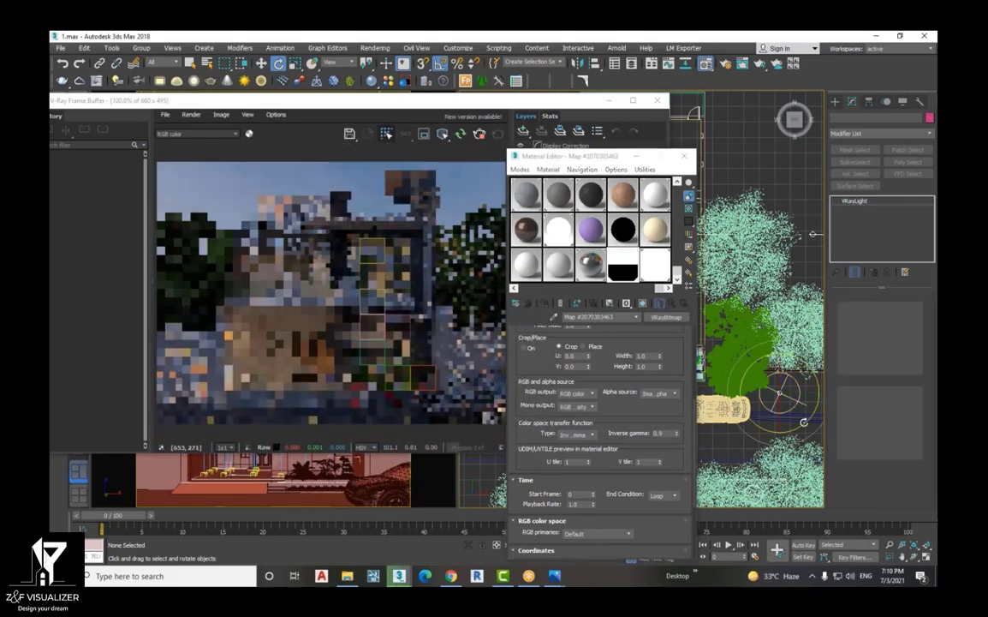
pyautogui.moveTo(782, 431); pyautogui.dragTo(777, 432)
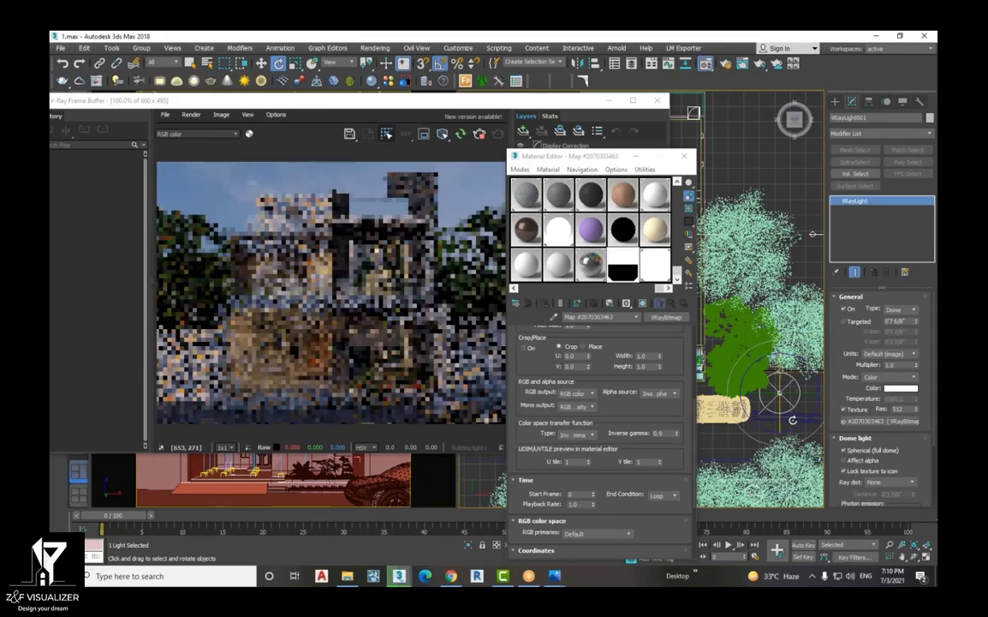
pyautogui.moveTo(793, 419); pyautogui.dragTo(778, 426)
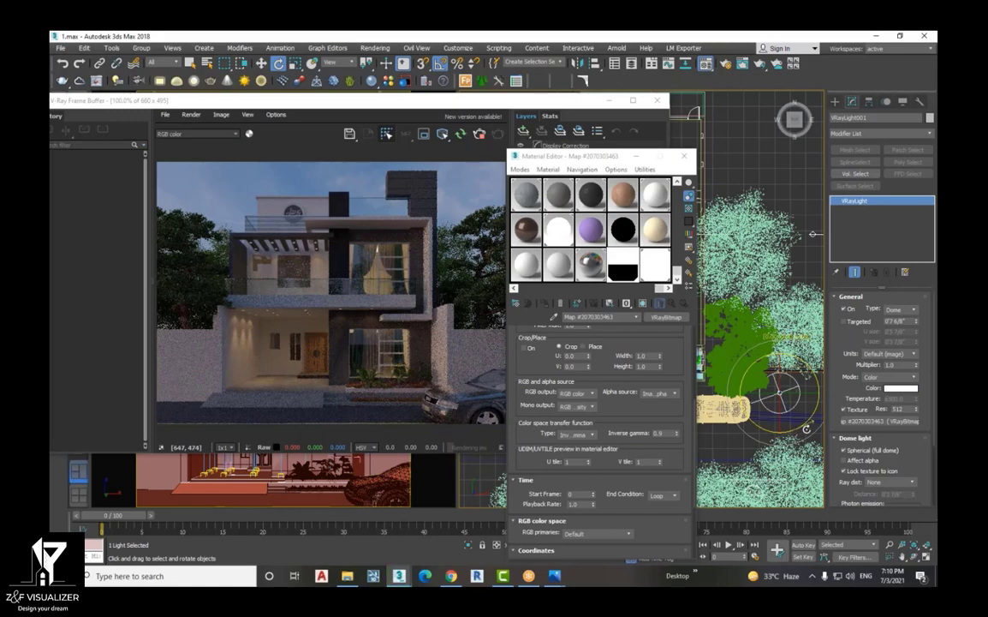
pyautogui.moveTo(806, 428); pyautogui.dragTo(803, 432)
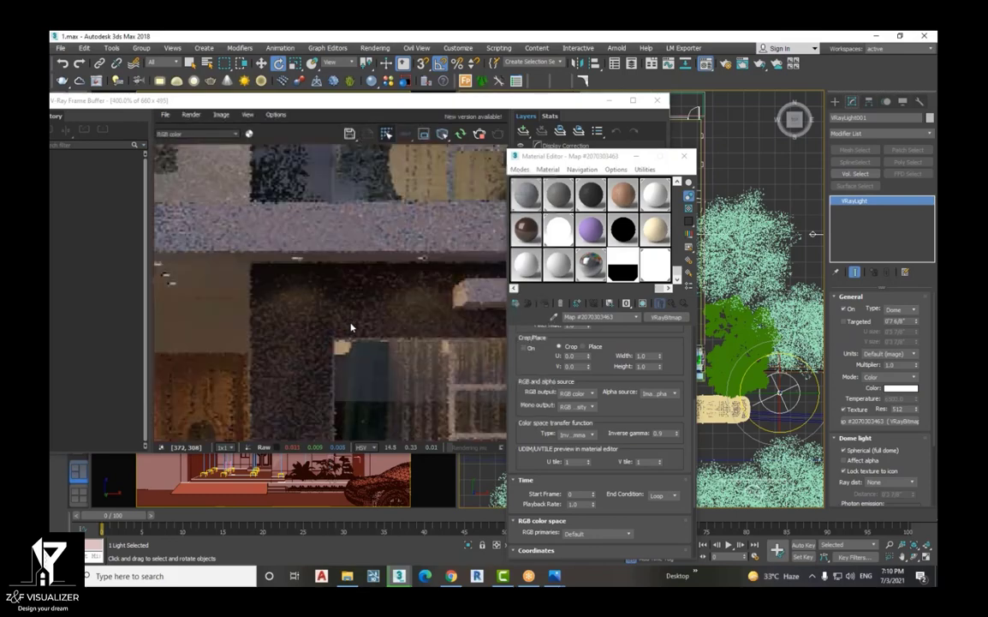
pyautogui.scroll(2, 348, 326)
pyautogui.scroll(-2, 377, 324)
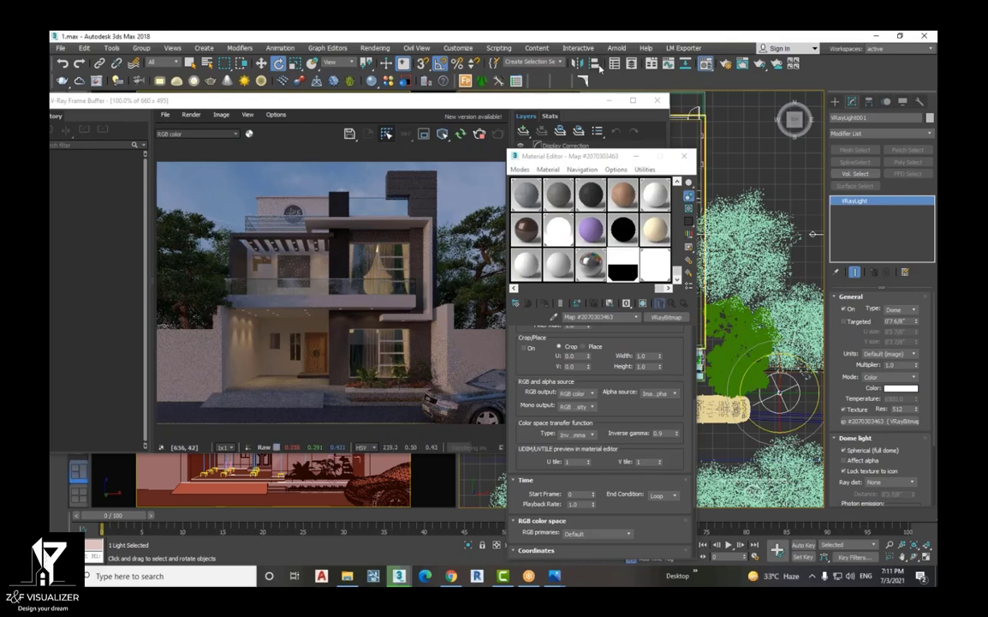
# Stop the interactive render, and clear the Material Editor and frame buffer away from the Top view
pyautogui.click(634, 160)
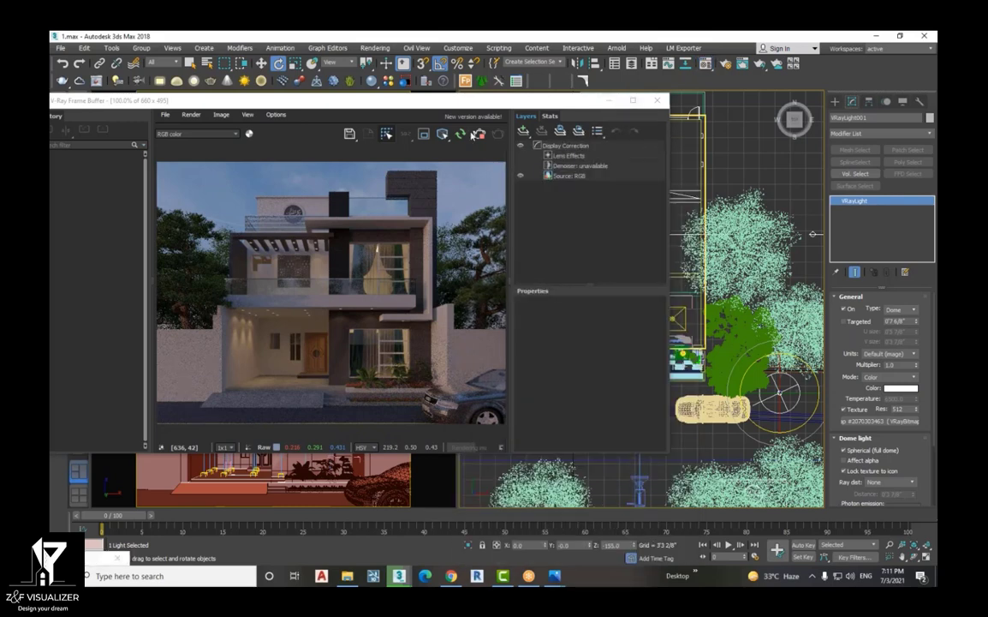
pyautogui.click(481, 137)
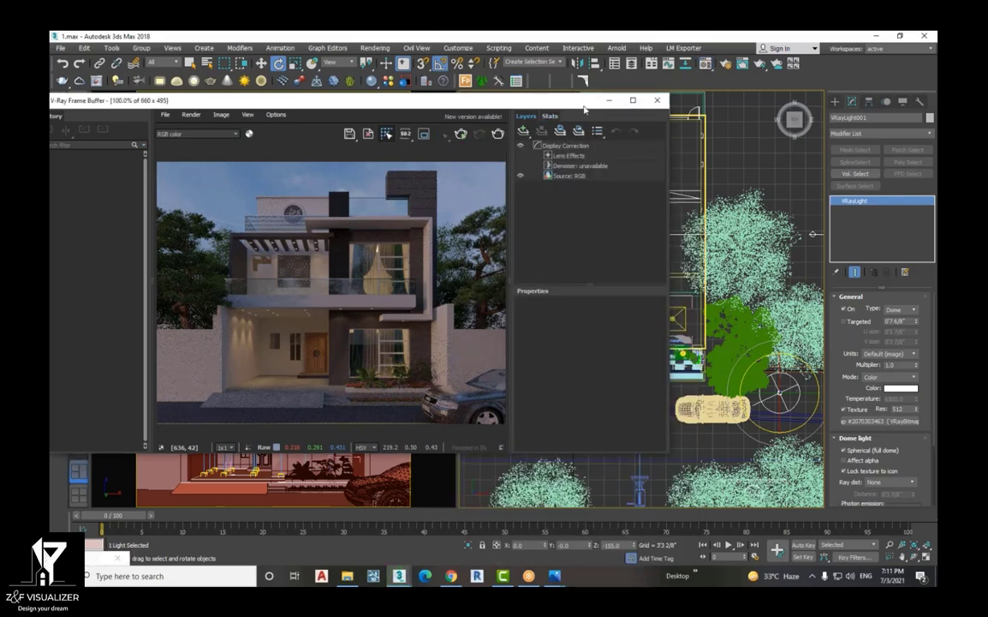
pyautogui.moveTo(563, 110); pyautogui.dragTo(349, 137)
# Turn the Top view into a shaded, angled close view of the porch floor beside the front planter
pyautogui.scroll(6, 599, 257)
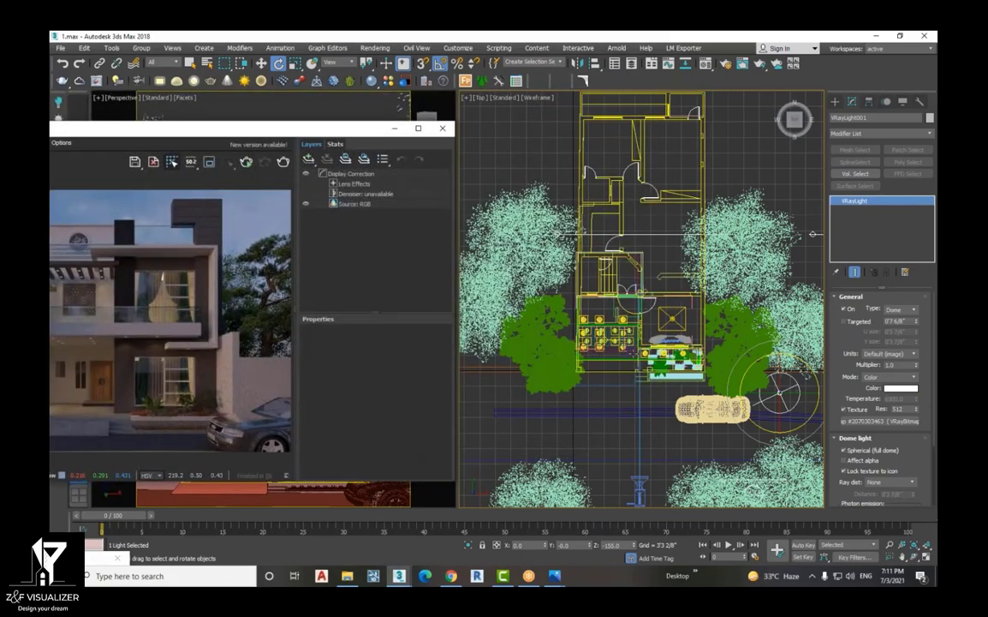
pyautogui.click(914, 556)
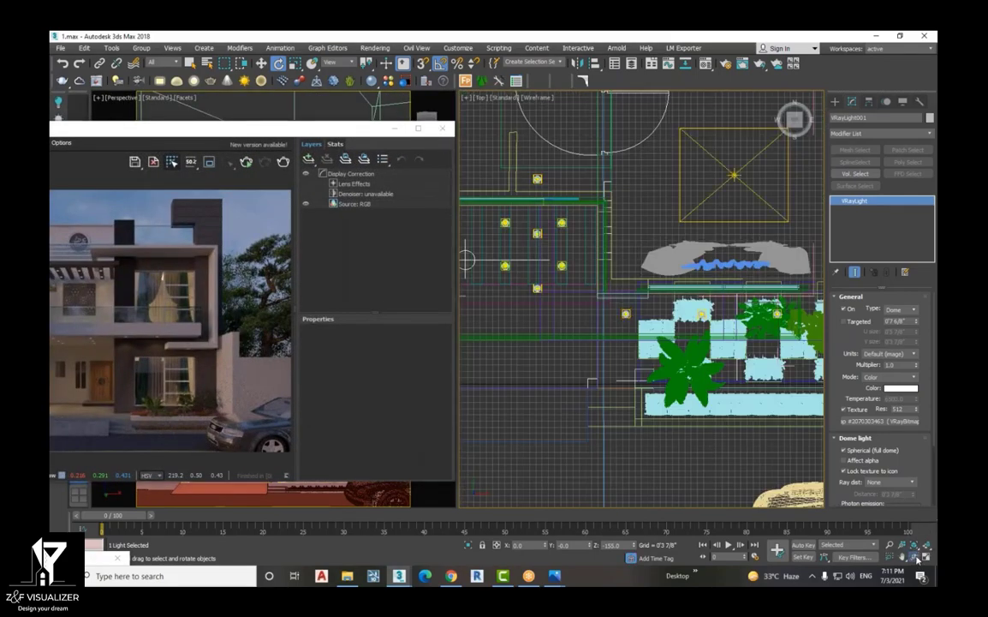
pyautogui.moveTo(600, 324); pyautogui.dragTo(641, 392)
pyautogui.scroll(4, 640, 393)
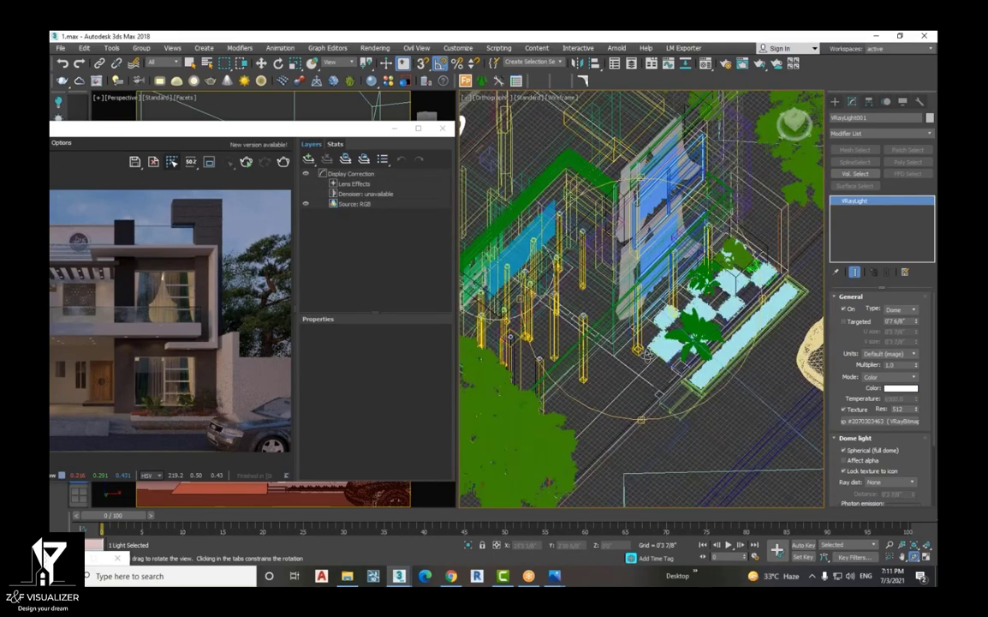
pyautogui.press('F3')
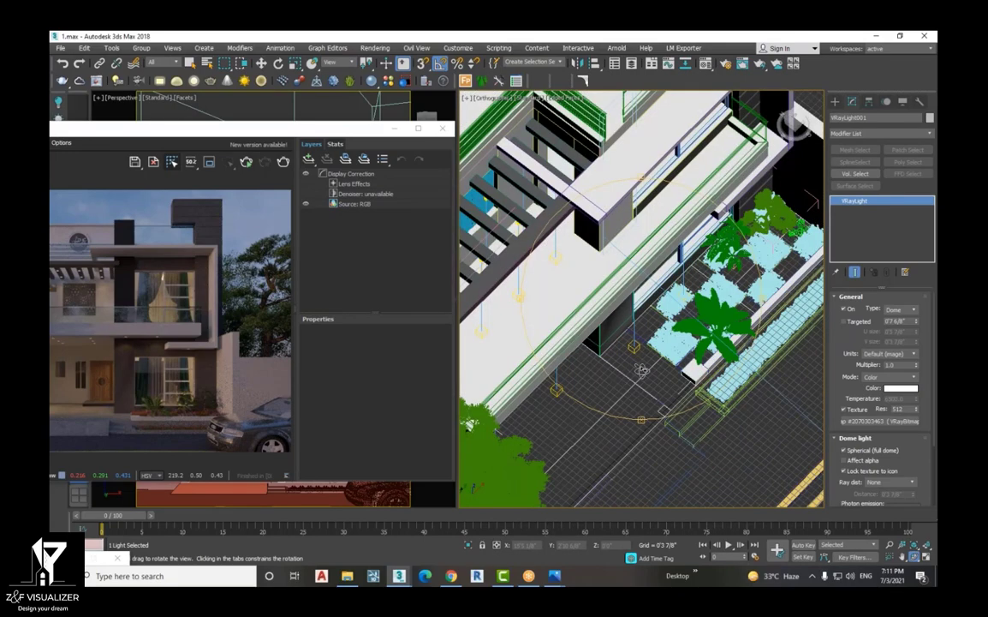
pyautogui.scroll(3, 638, 355)
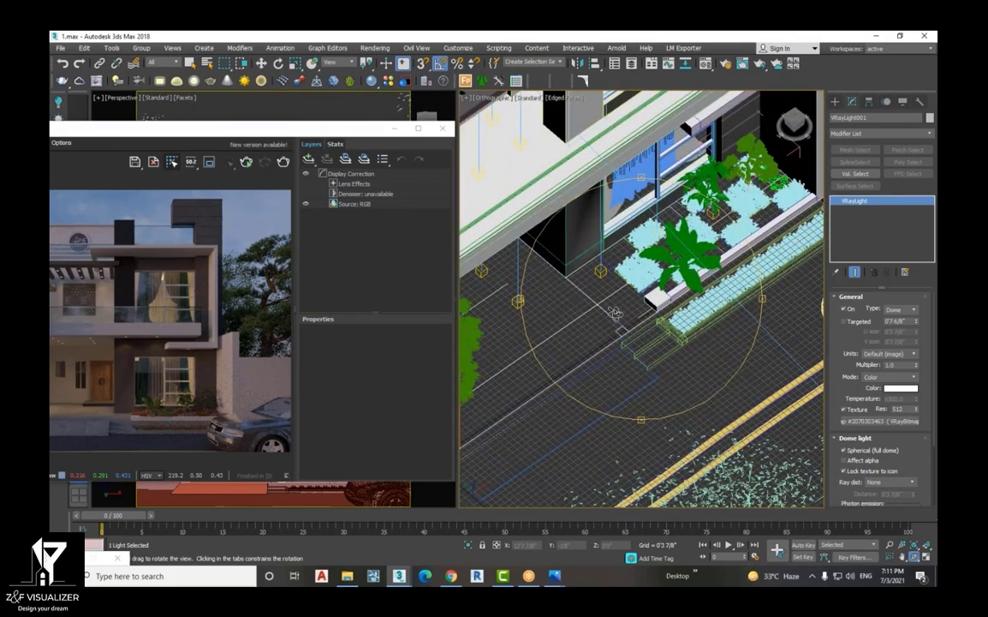
pyautogui.scroll(-2, 514, 214)
pyautogui.scroll(-2, 552, 199)
pyautogui.scroll(2, 552, 198)
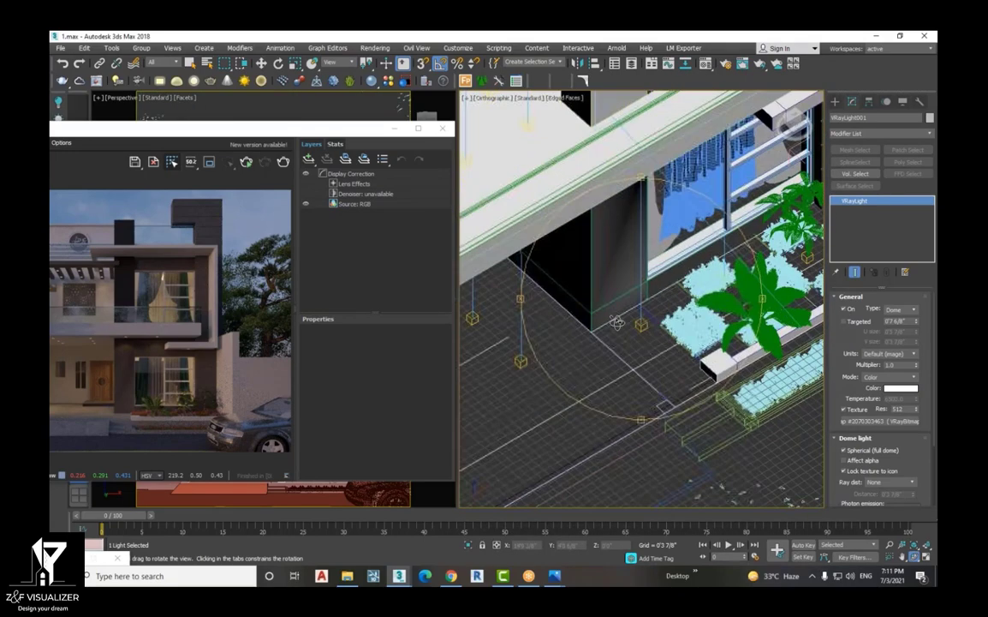
pyautogui.scroll(3, 614, 321)
pyautogui.keyDown('alt'); pyautogui.moveTo(614, 321); pyautogui.dragTo(618, 330, button='middle'); pyautogui.keyUp('alt')
# Create a standard cylinder about 0'2 1/8" in radius and 0'10 7/8" high on the floor between the dark column and the planter
pyautogui.click(836, 101)
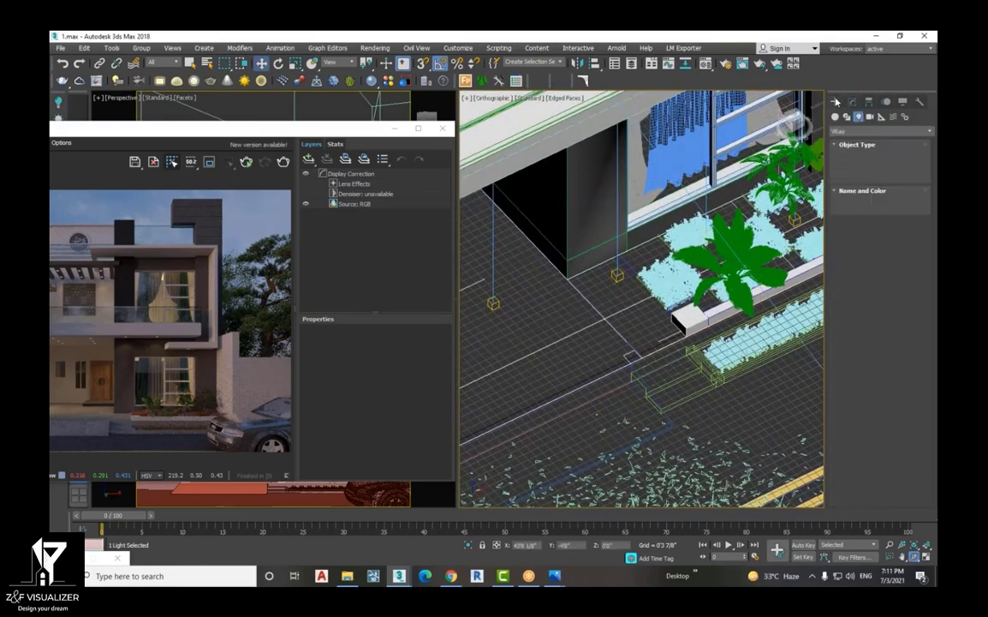
pyautogui.click(837, 117)
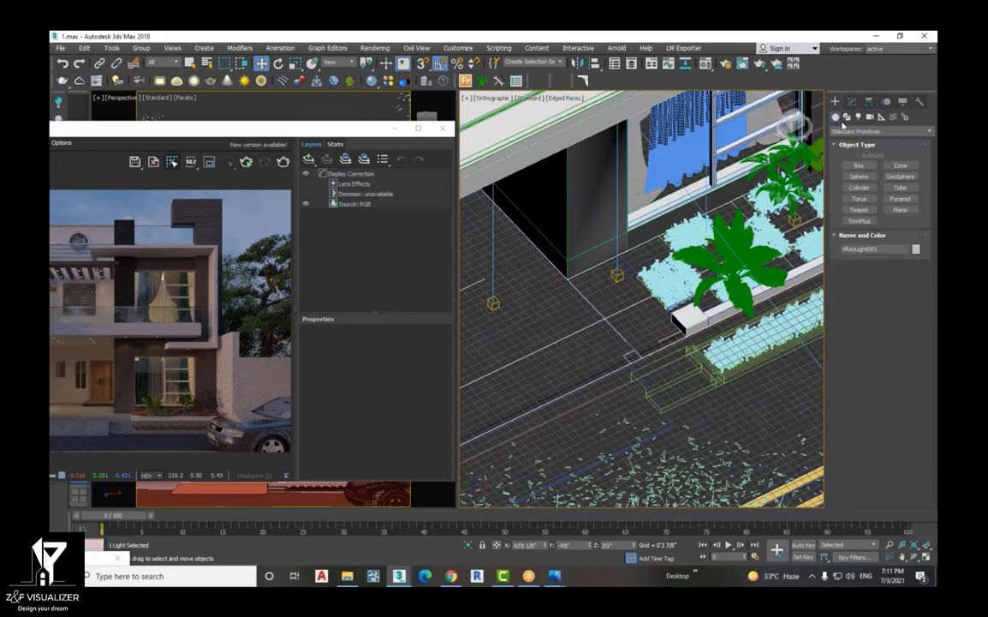
pyautogui.click(869, 131)
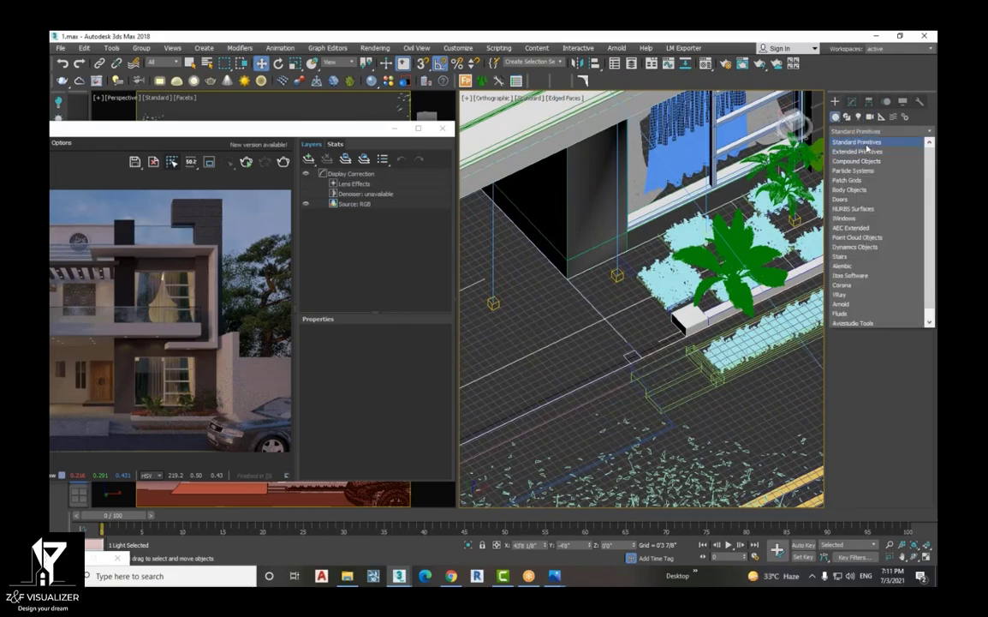
pyautogui.click(857, 142)
pyautogui.click(859, 187)
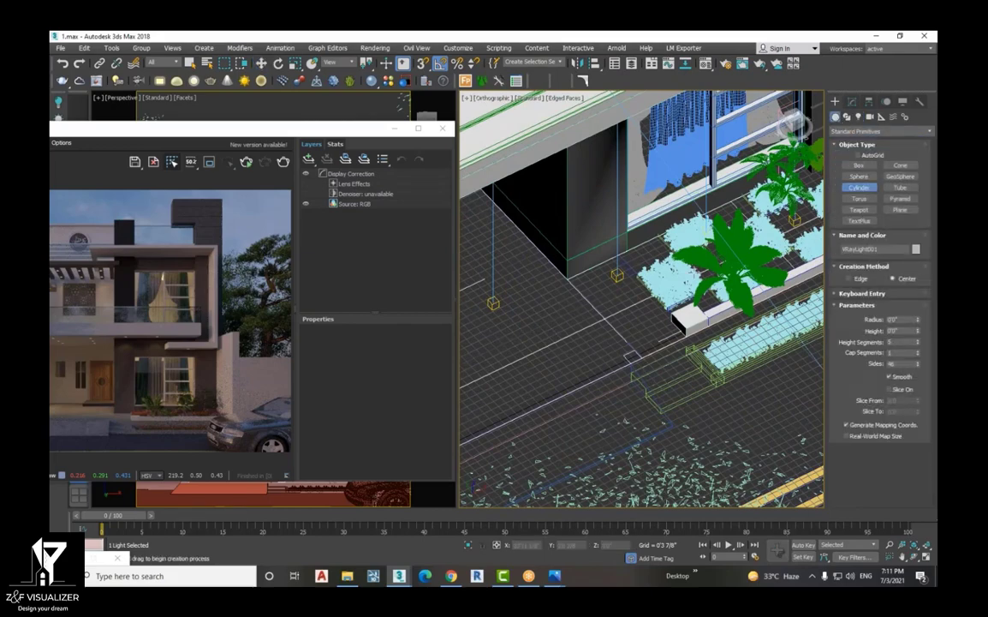
pyautogui.scroll(3, 617, 298)
pyautogui.moveTo(612, 297); pyautogui.dragTo(618, 301)
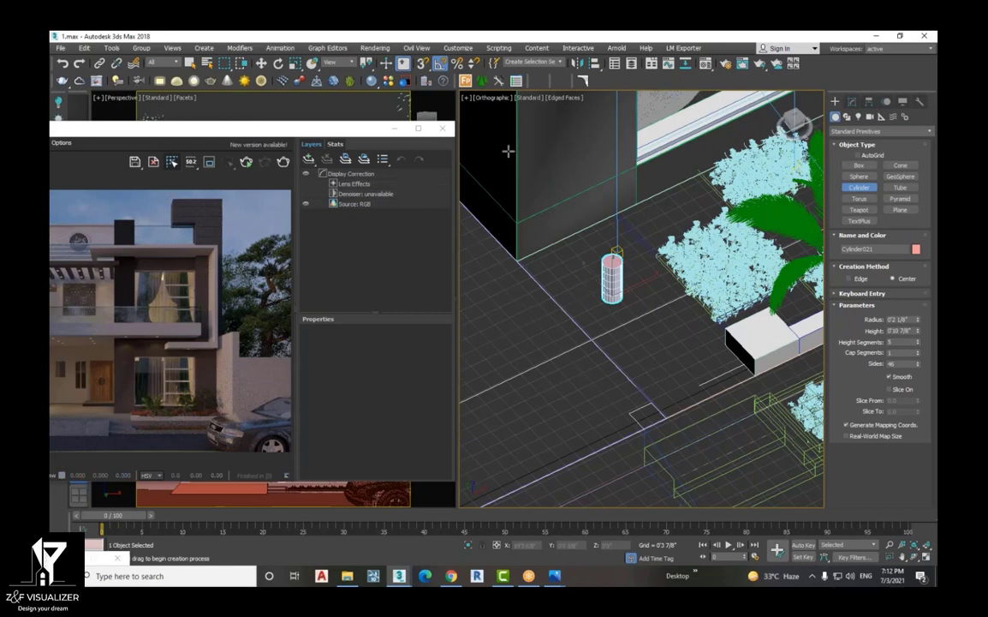
pyautogui.press('w')
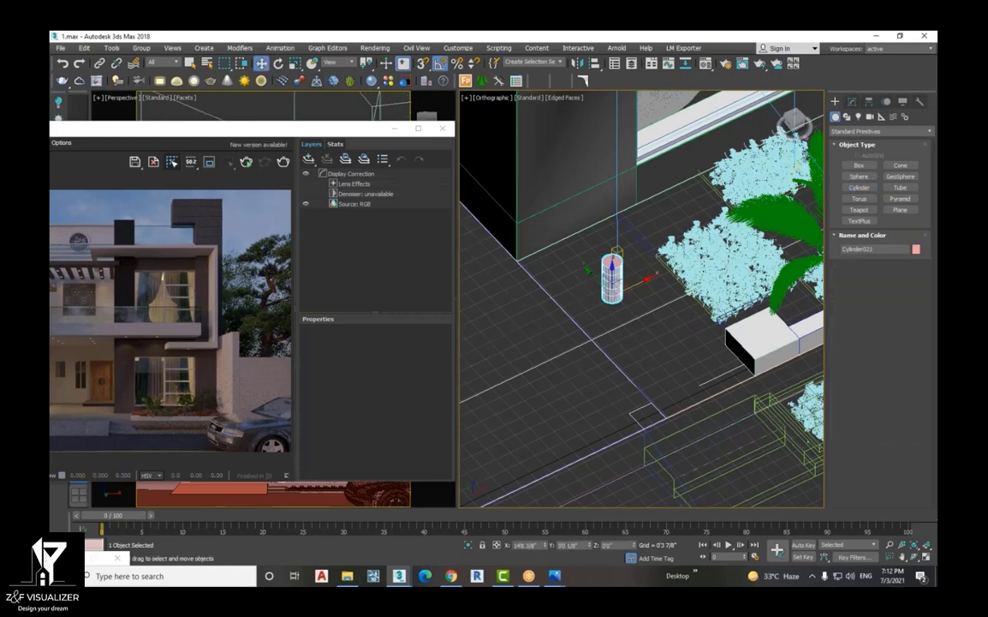
pyautogui.scroll(2, 613, 279)
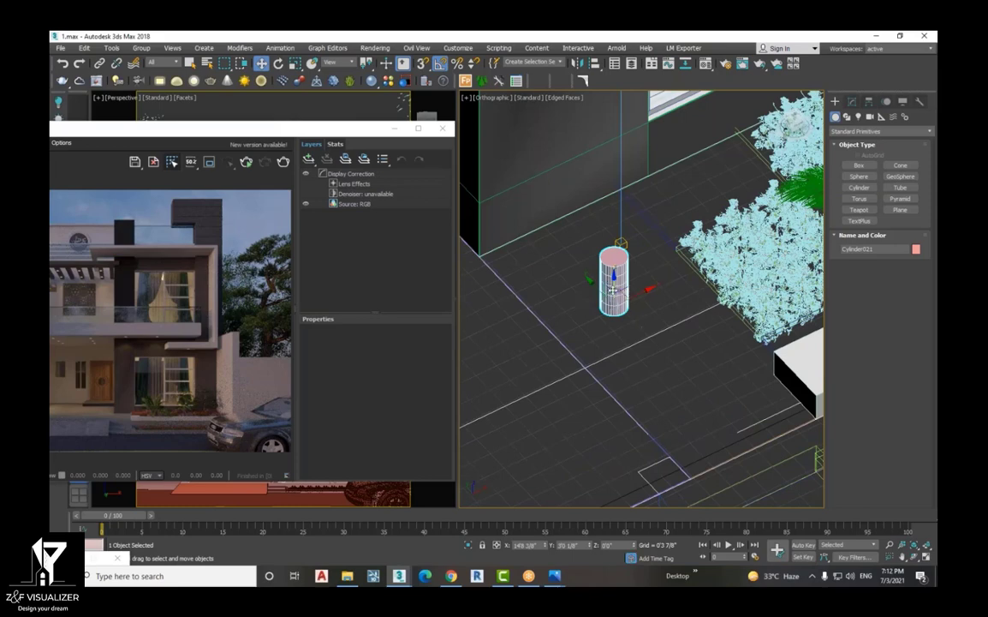
# Clear the frame buffer and V-Ray messages off the viewports and look closely at the new cylinder
pyautogui.click(914, 557)
pyautogui.moveTo(659, 352)
pyautogui.mouseDown()
pyautogui.moveTo(657, 330)
pyautogui.moveTo(653, 338)
pyautogui.mouseUp()
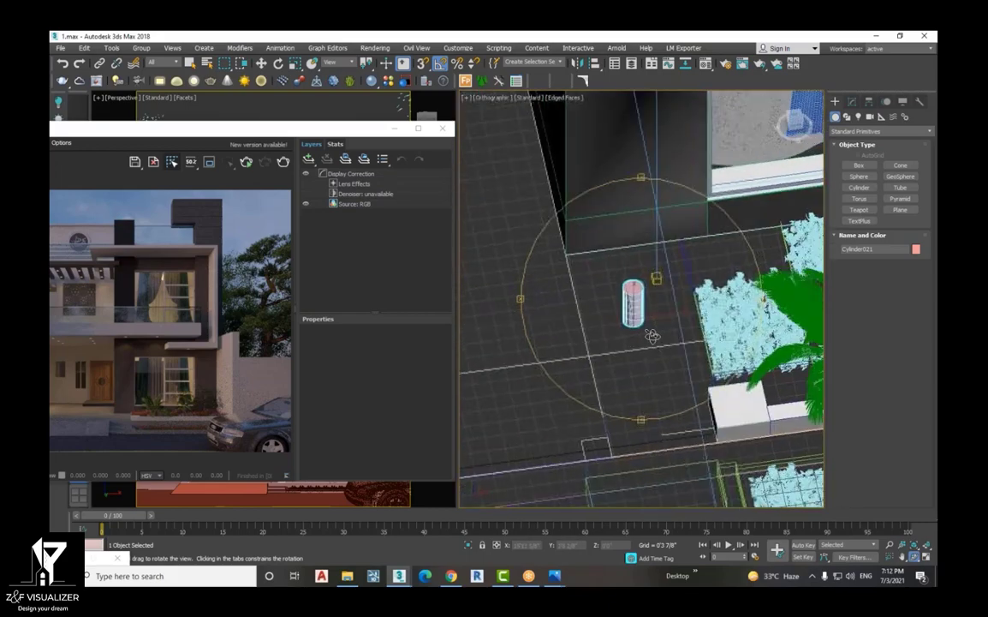
pyautogui.moveTo(152, 131); pyautogui.dragTo(243, 255)
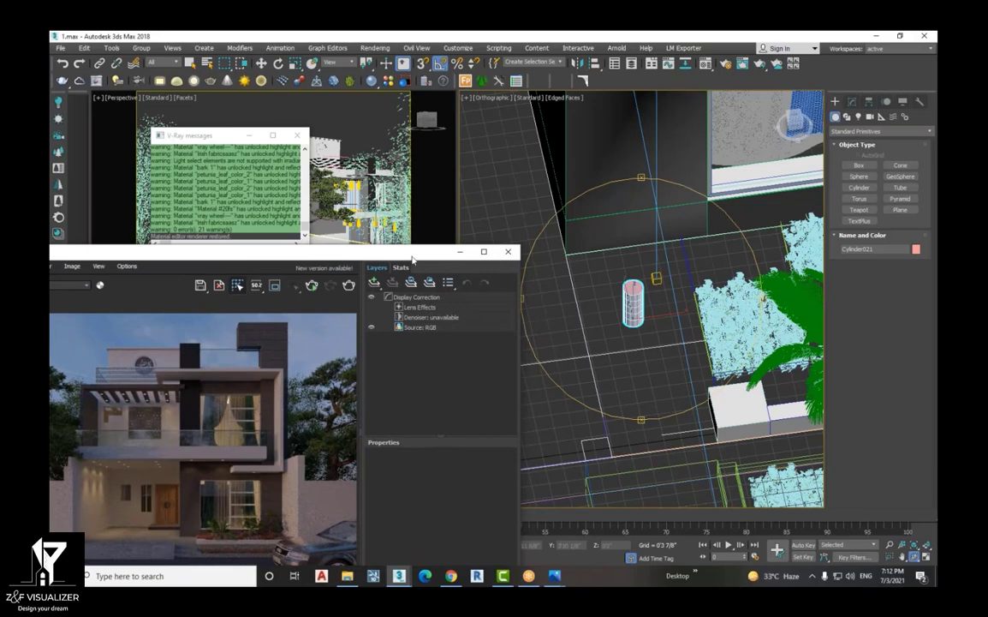
pyautogui.moveTo(413, 257); pyautogui.dragTo(393, 89)
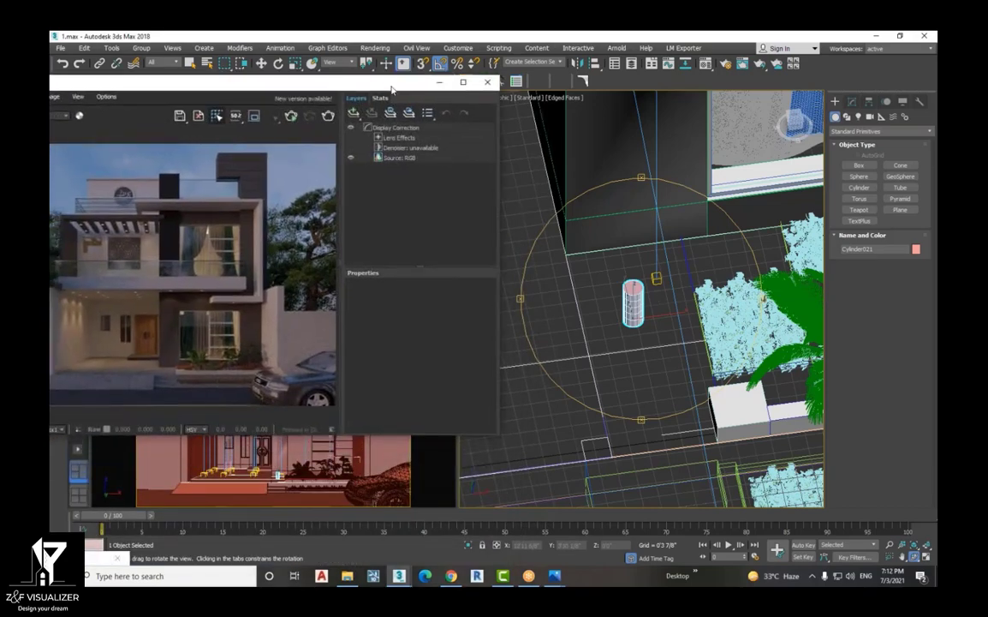
pyautogui.click(488, 84)
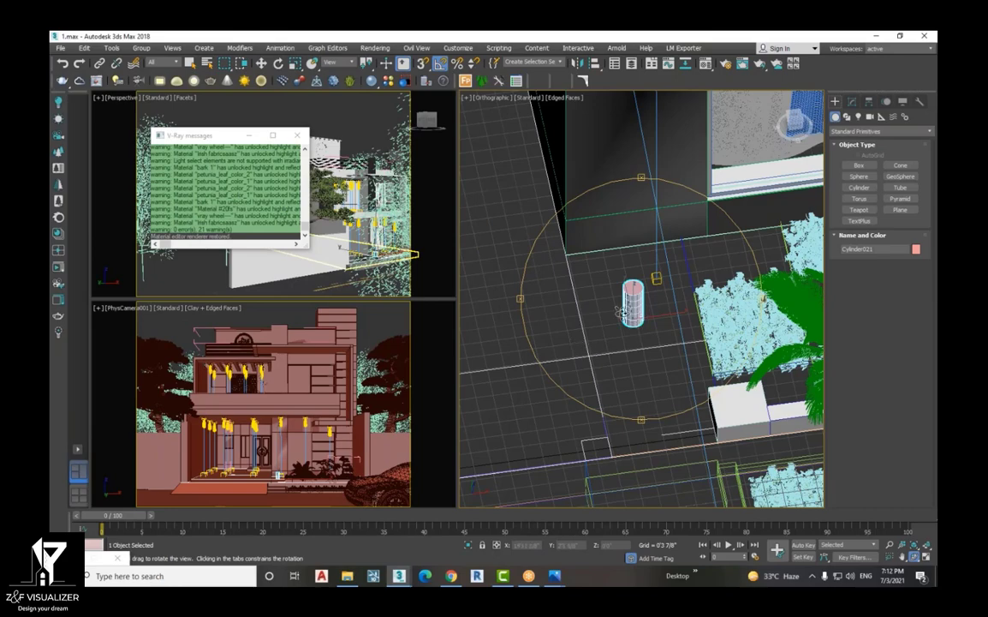
pyautogui.scroll(4, 645, 307)
pyautogui.moveTo(651, 315); pyautogui.dragTo(581, 268)
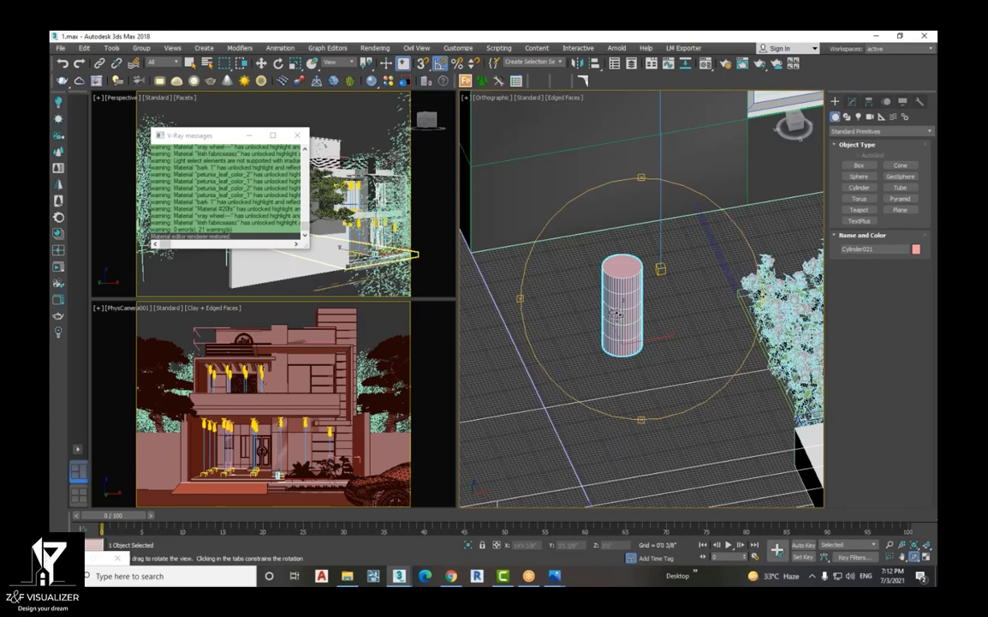
pyautogui.hotkey('shift', 'q')
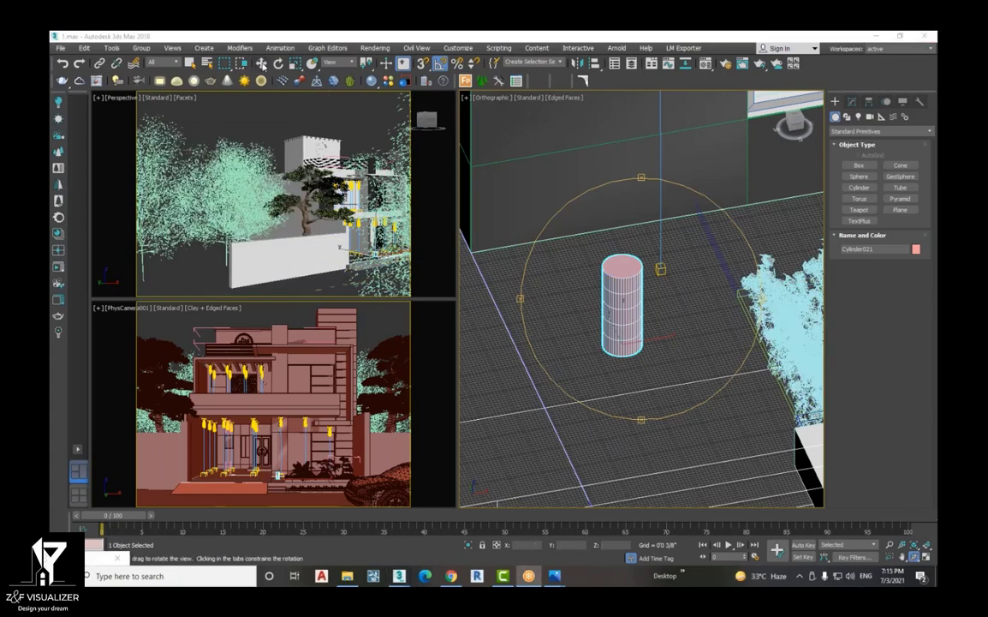
# Move the cylinder along Y toward the dark column, to a Y position of about 3'4 4/8"
pyautogui.press('w')
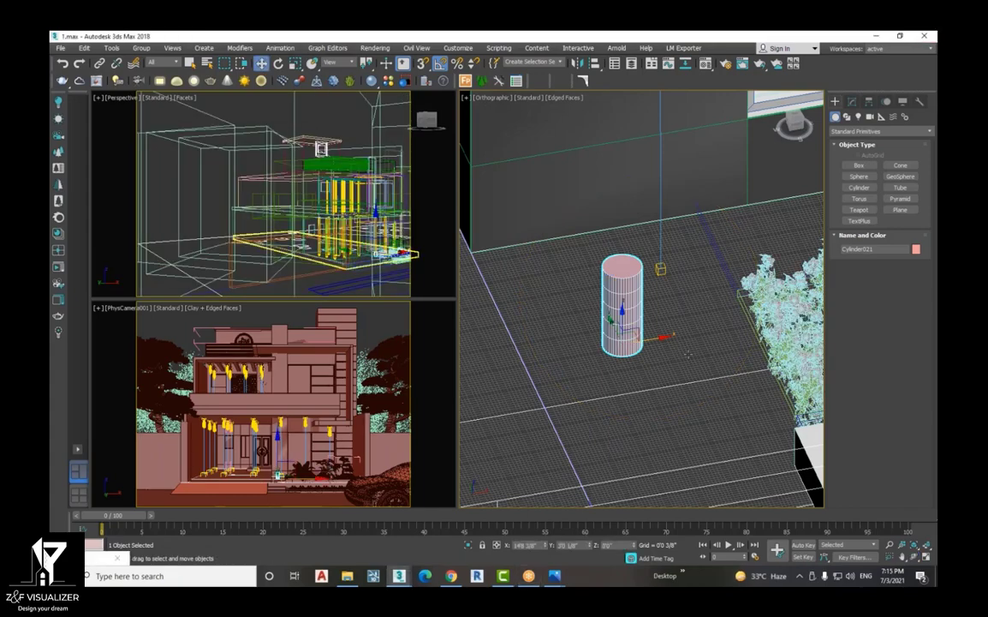
pyautogui.click(688, 354)
pyautogui.click(629, 329)
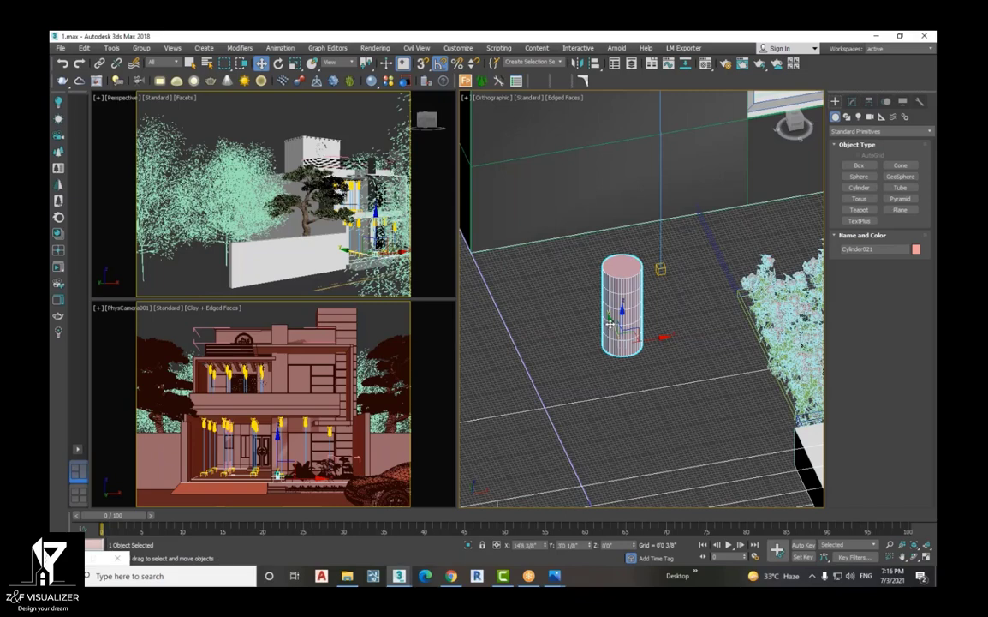
pyautogui.moveTo(610, 321); pyautogui.dragTo(597, 310)
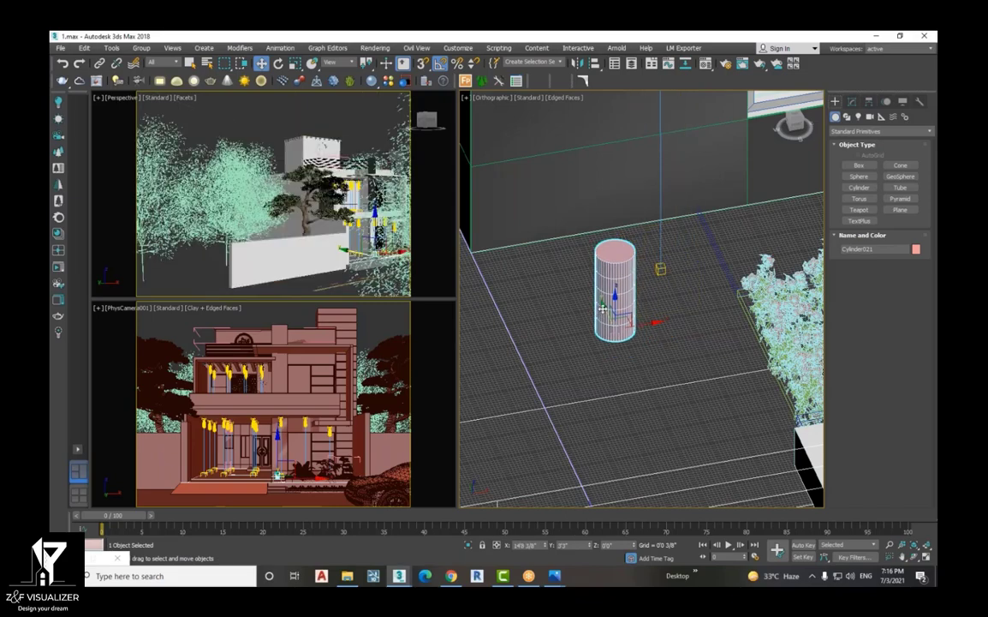
pyautogui.moveTo(597, 310); pyautogui.dragTo(597, 302)
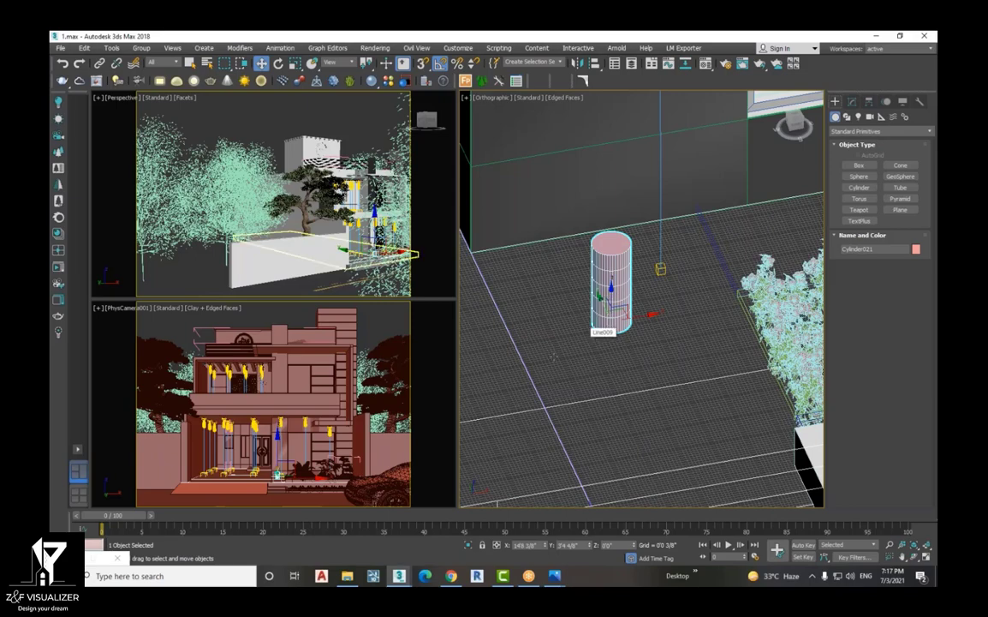
# Inspect the sky map's enlarged preview in the Material Editor, and put the editor away again
pyautogui.scroll(-10, 554, 356)
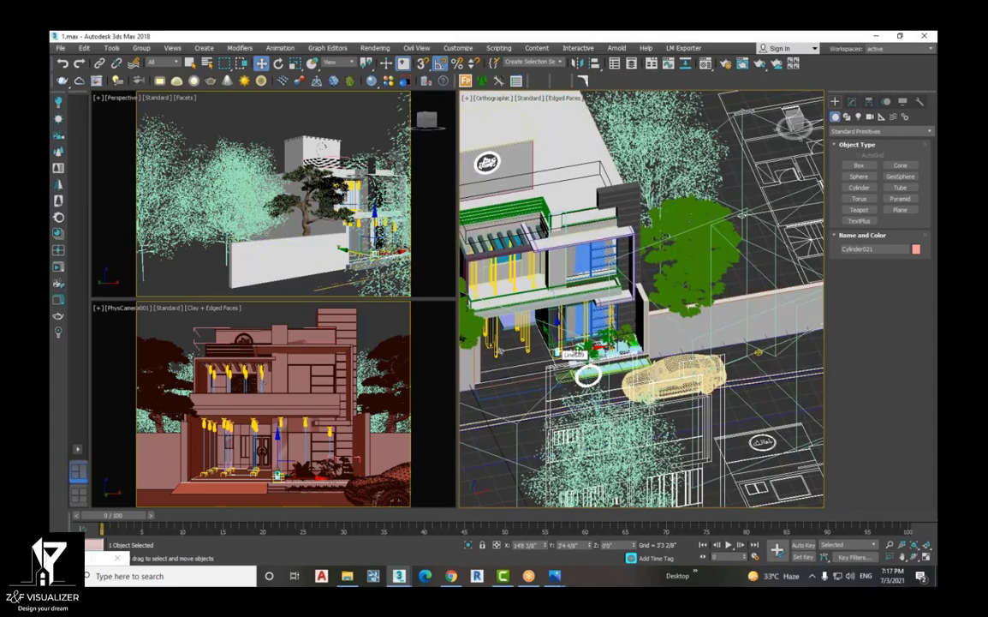
pyautogui.scroll(-3, 710, 356)
pyautogui.press('m')
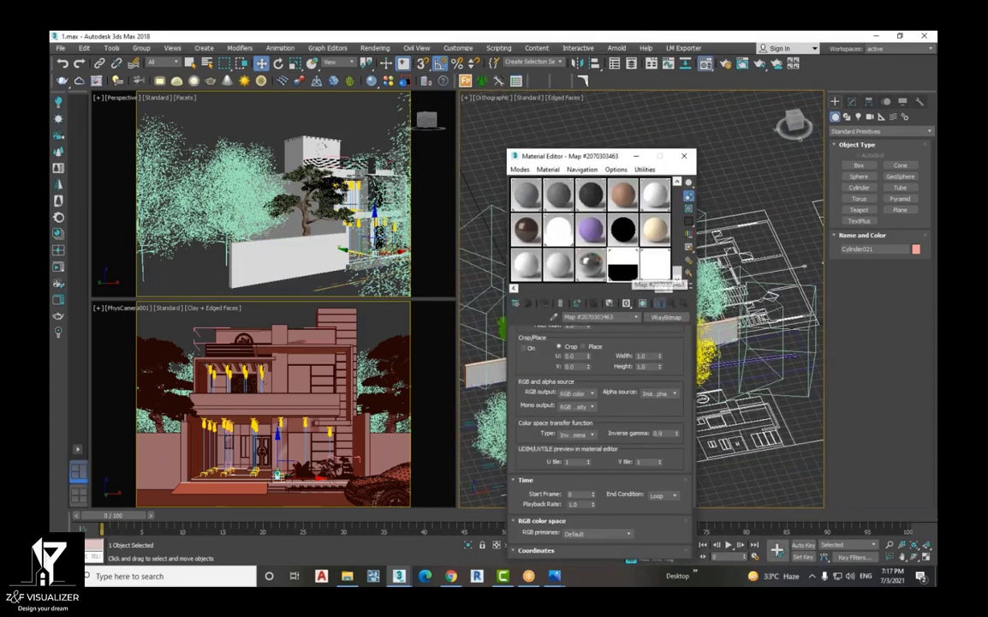
pyautogui.doubleClick(655, 268)
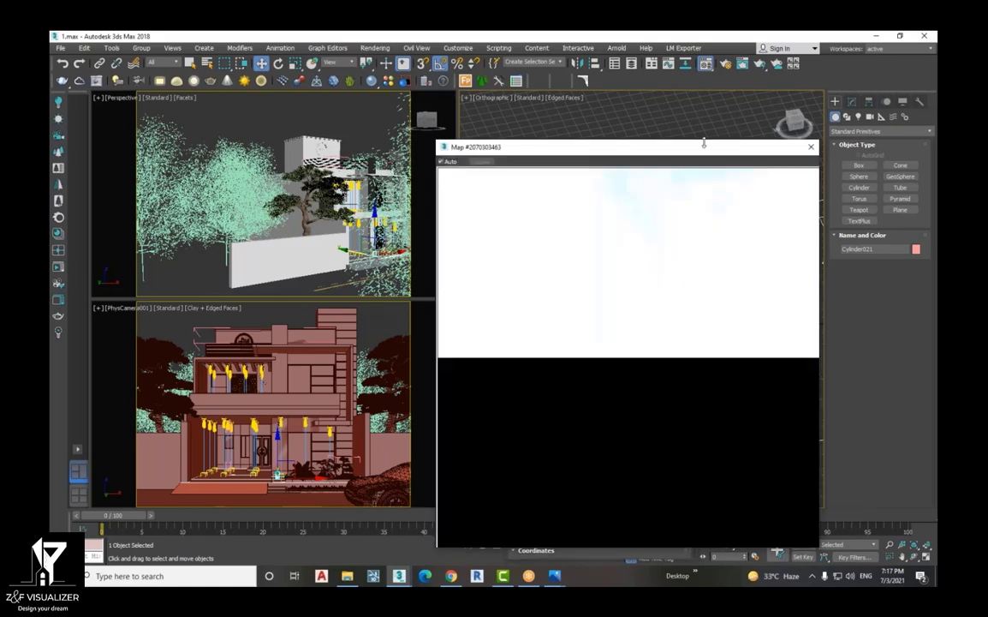
pyautogui.moveTo(704, 143); pyautogui.dragTo(378, 83)
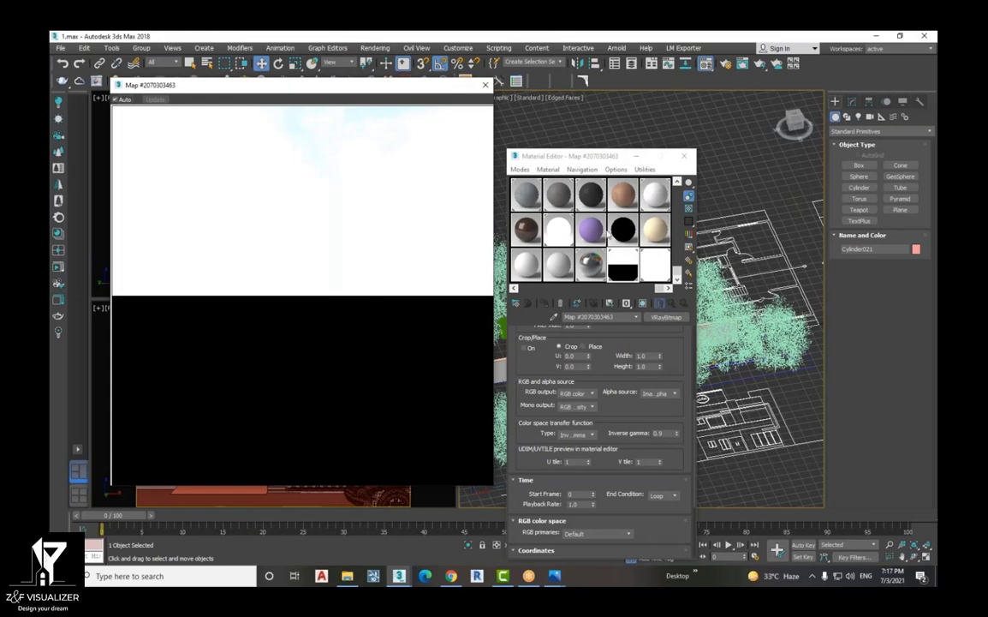
pyautogui.click(485, 86)
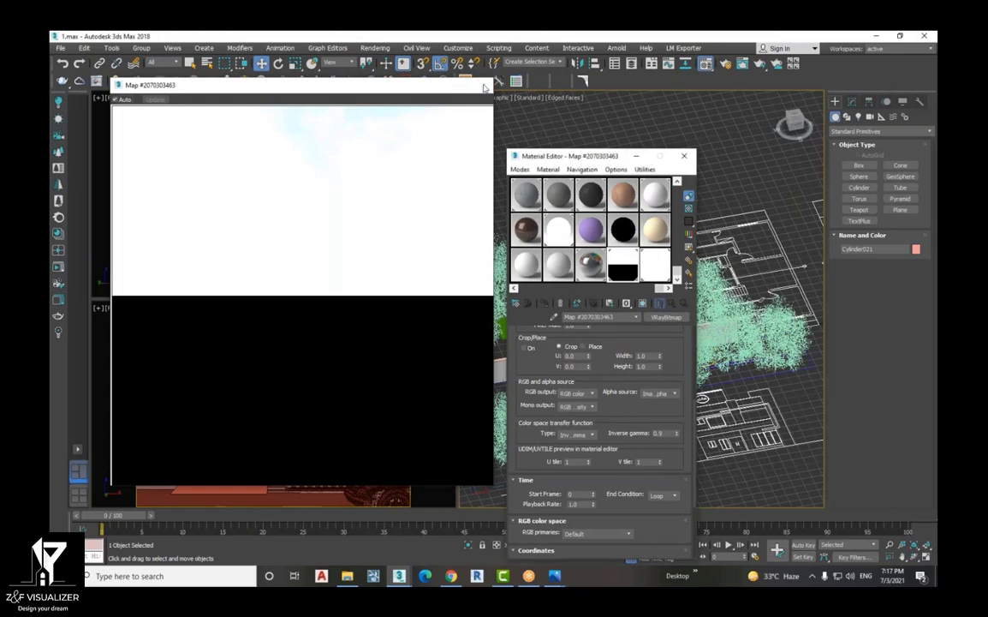
pyautogui.moveTo(629, 158); pyautogui.dragTo(520, 167)
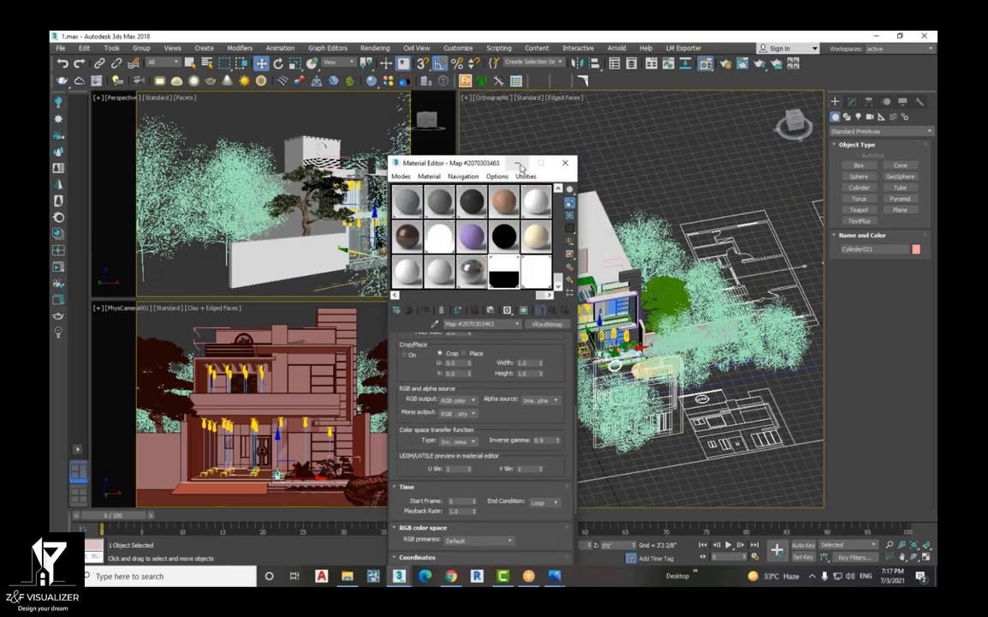
pyautogui.click(518, 163)
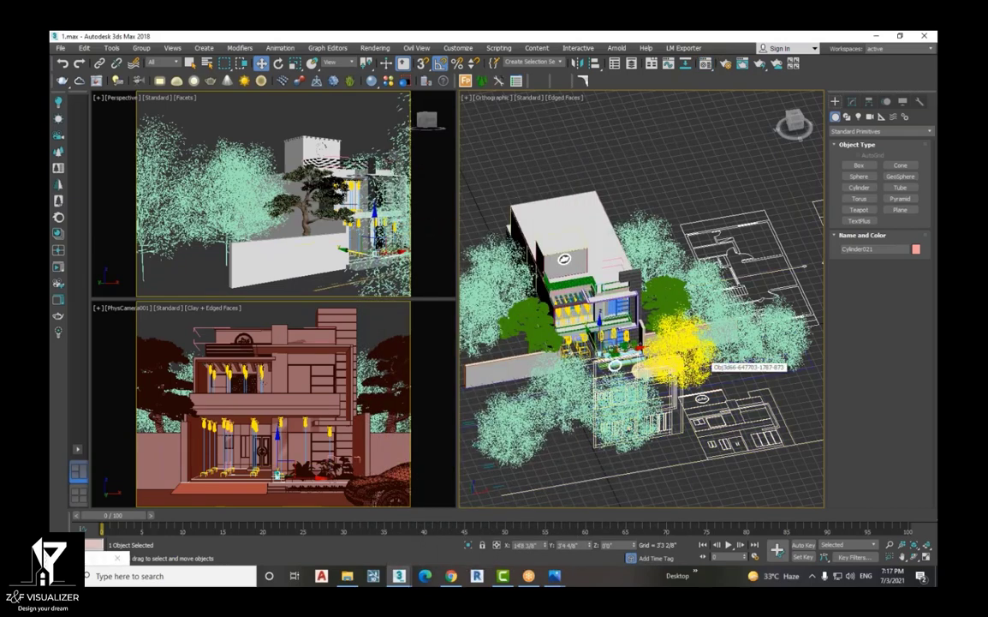
# Restart the interactive render in the V-Ray frame buffer and examine the house facade with the cylinder in place
pyautogui.click(94, 81)
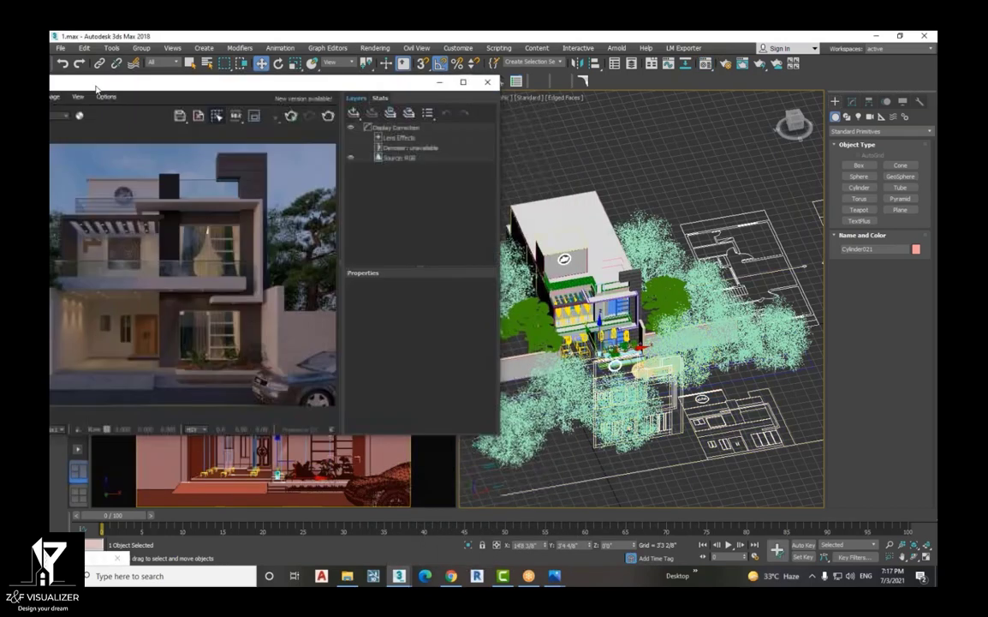
pyautogui.click(292, 117)
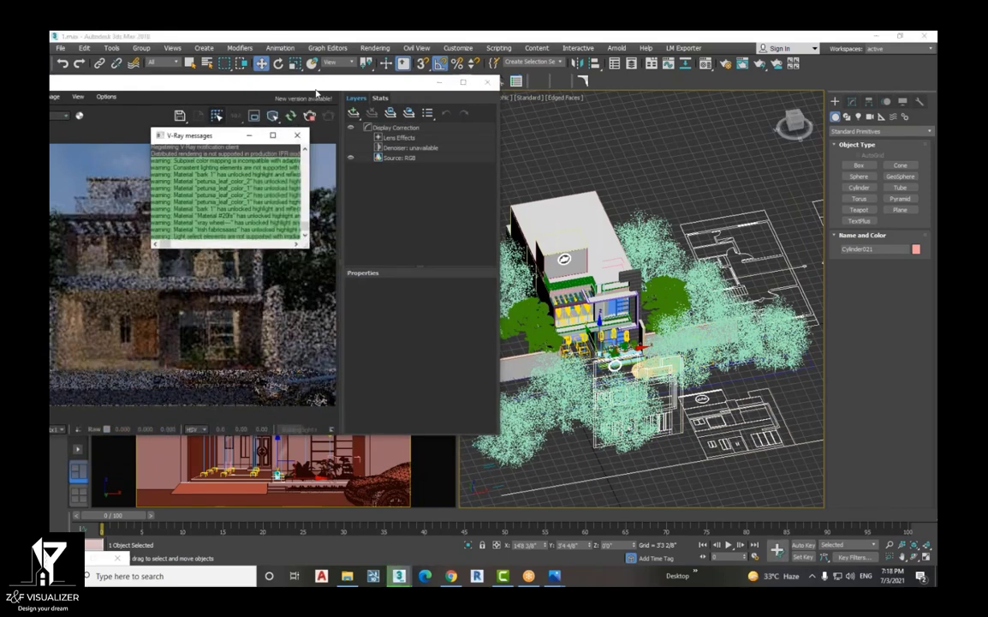
pyautogui.moveTo(316, 92); pyautogui.dragTo(564, 100)
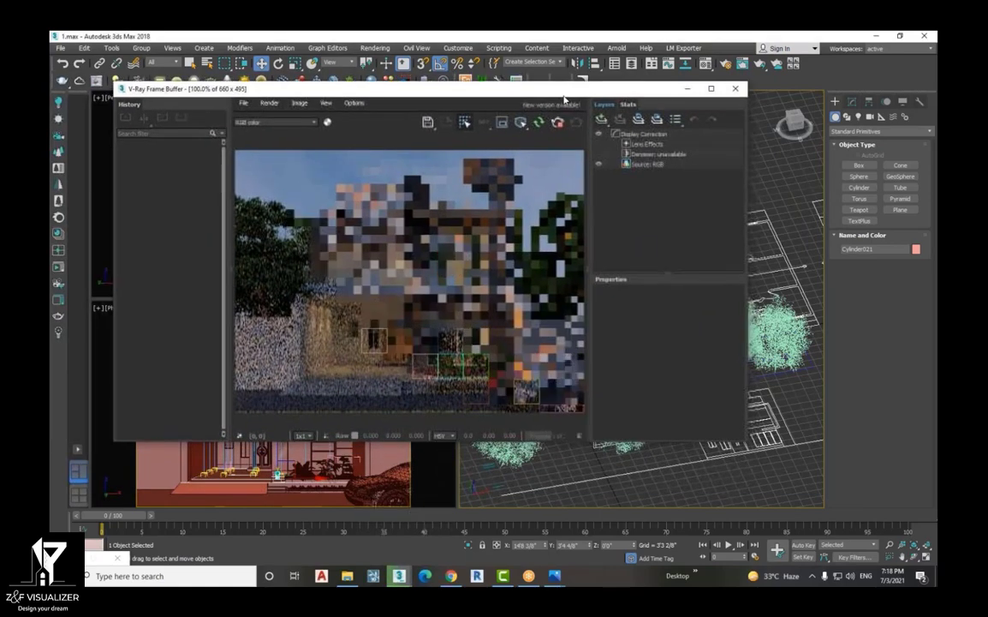
pyautogui.scroll(-1, 420, 330)
pyautogui.scroll(1, 442, 286)
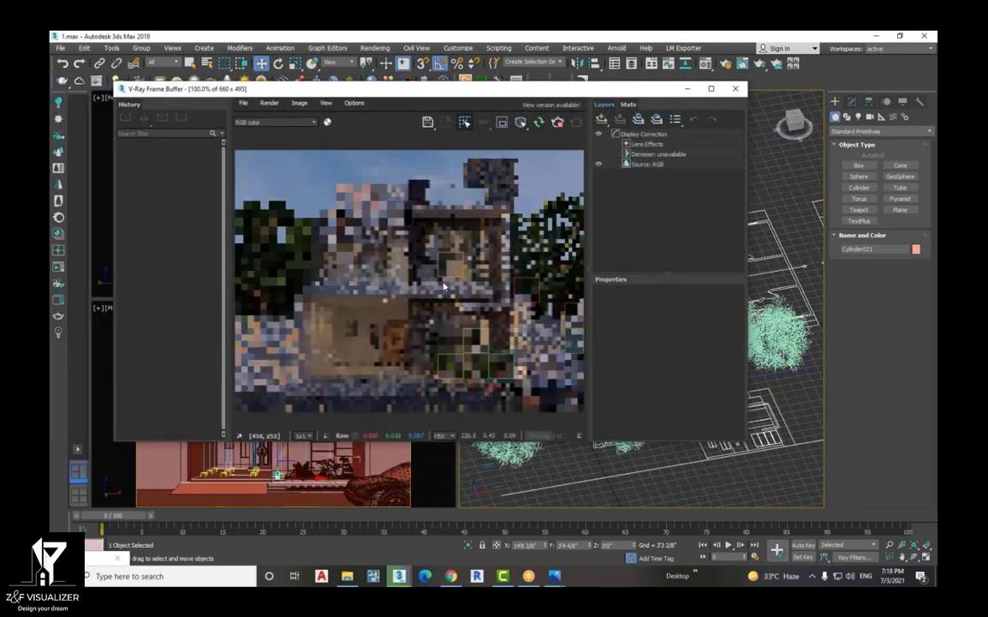
pyautogui.scroll(1, 442, 286)
pyautogui.scroll(-1, 442, 286)
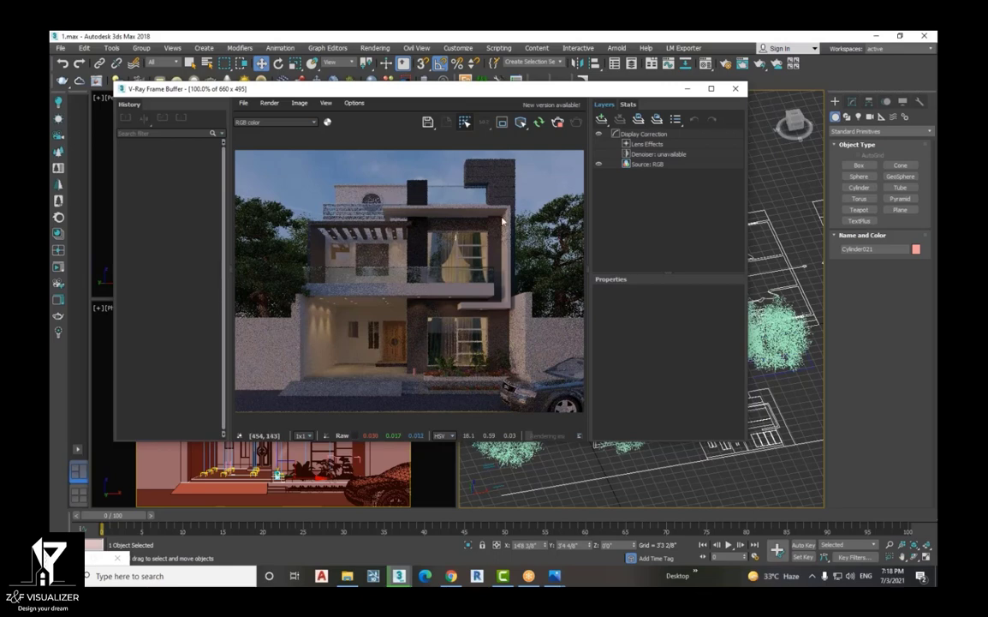
# Maximize the V-Ray frame buffer and examine the interactive render of the whole house facade up close
pyautogui.scroll(1, 505, 222)
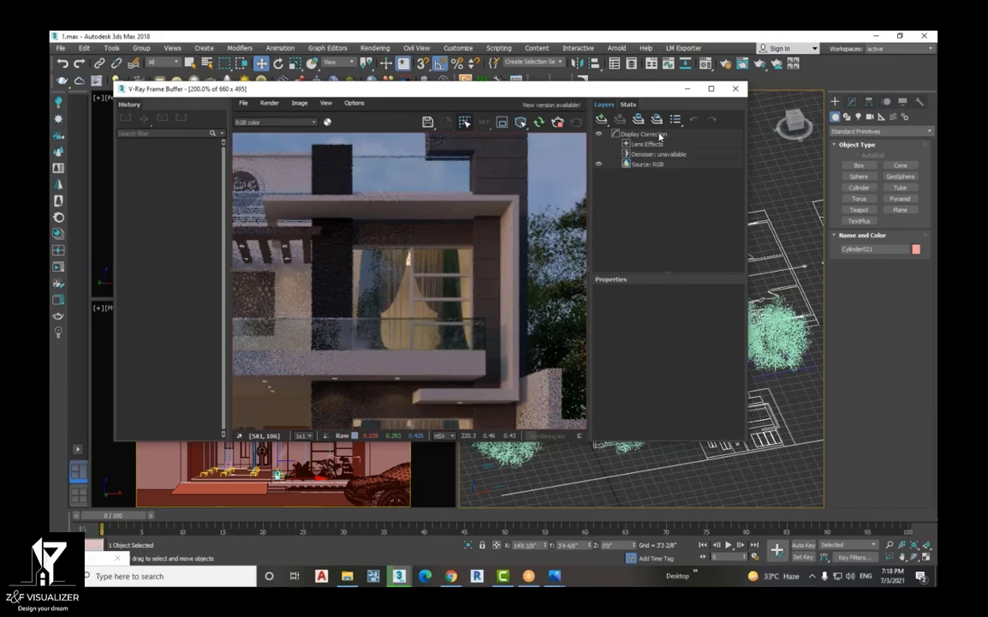
pyautogui.click(712, 89)
pyautogui.scroll(-3, 508, 316)
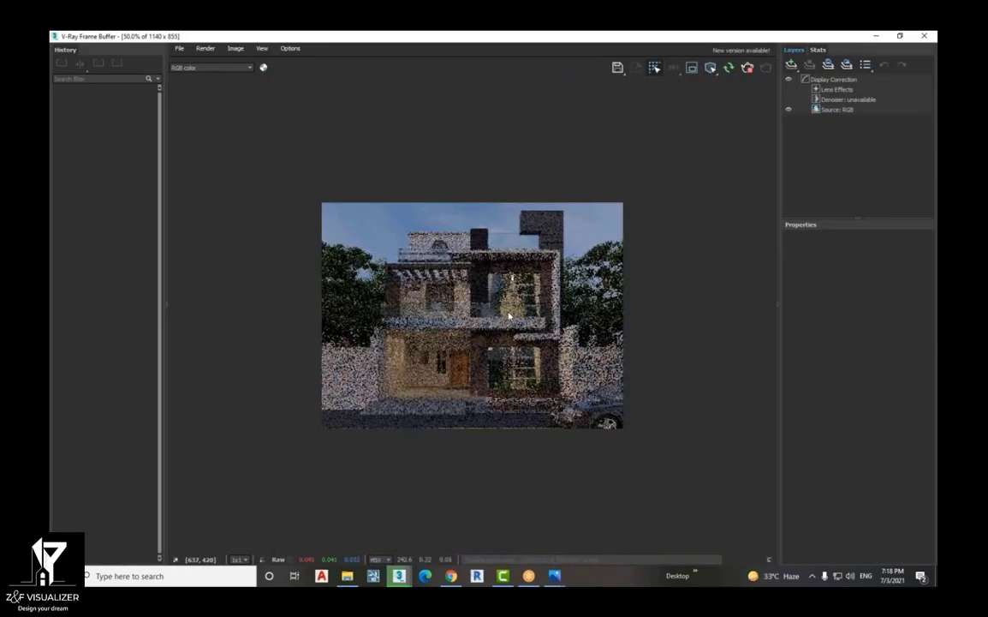
pyautogui.scroll(5, 508, 316)
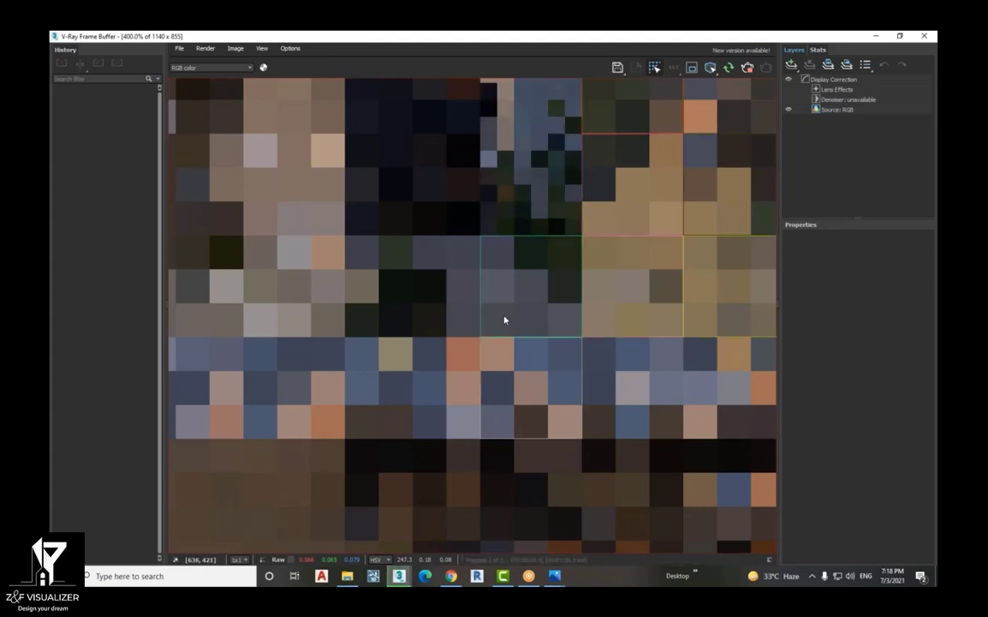
pyautogui.scroll(-3, 505, 321)
pyautogui.scroll(2, 494, 328)
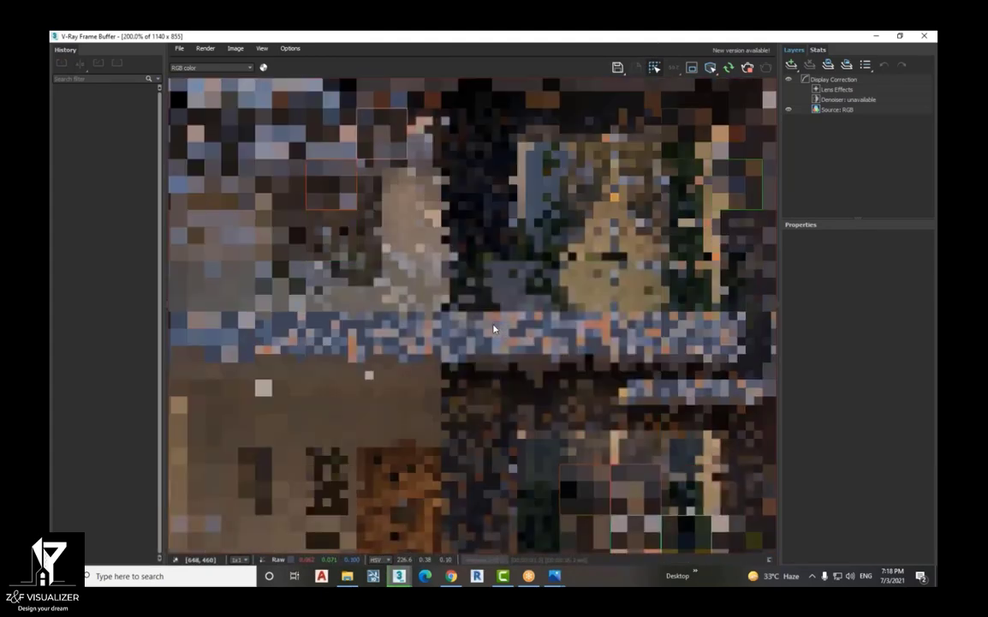
pyautogui.scroll(-1, 494, 328)
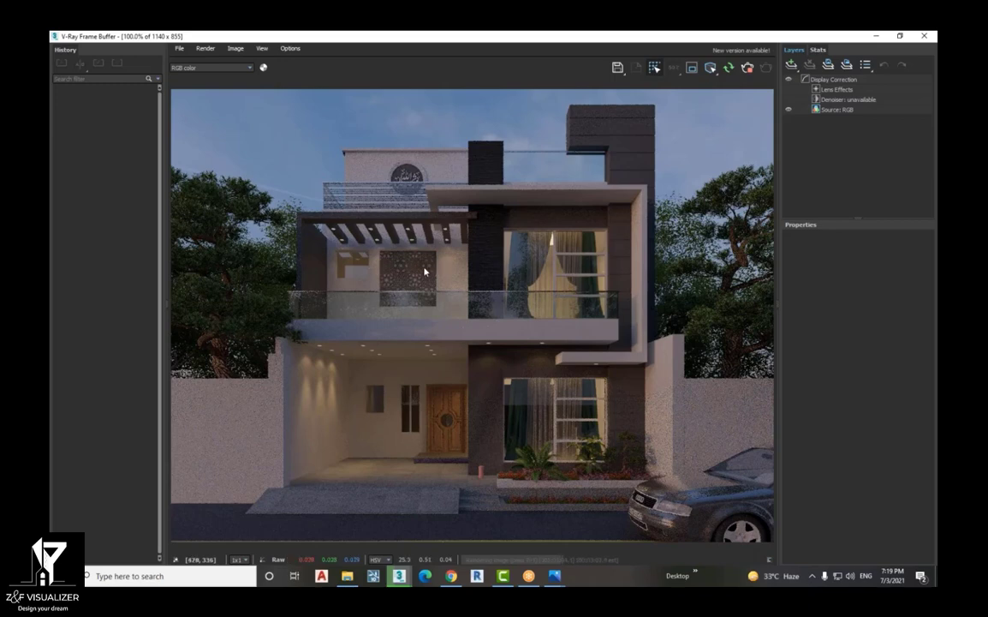
pyautogui.scroll(3, 381, 239)
pyautogui.scroll(-3, 428, 275)
# Stop the interactive render, start a full production render at 3640 x 2730, and inspect its first pass around the upper window, entrance and cylinder
pyautogui.click(751, 71)
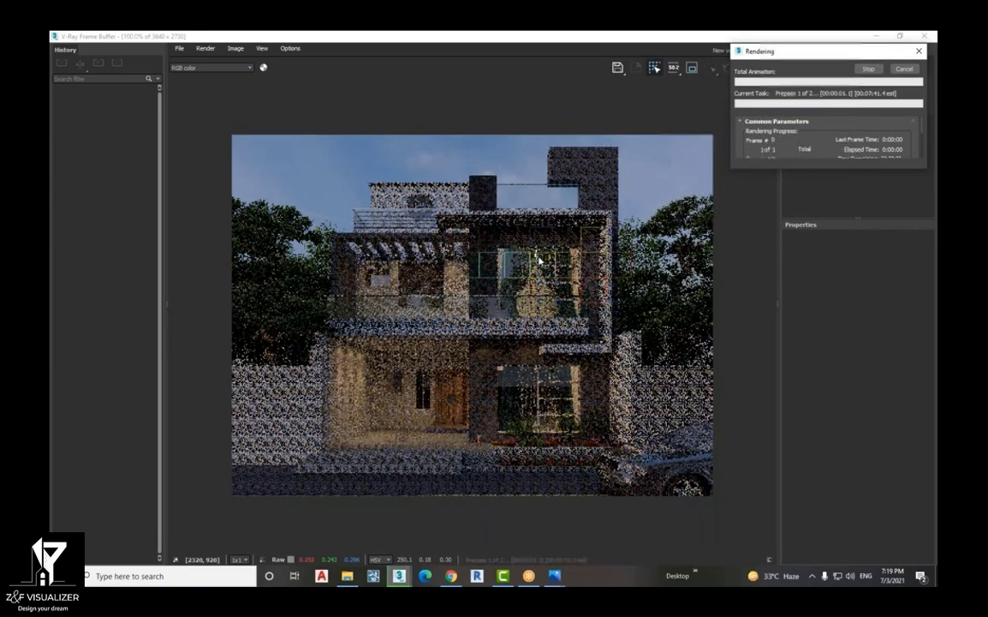
pyautogui.doubleClick(538, 259)
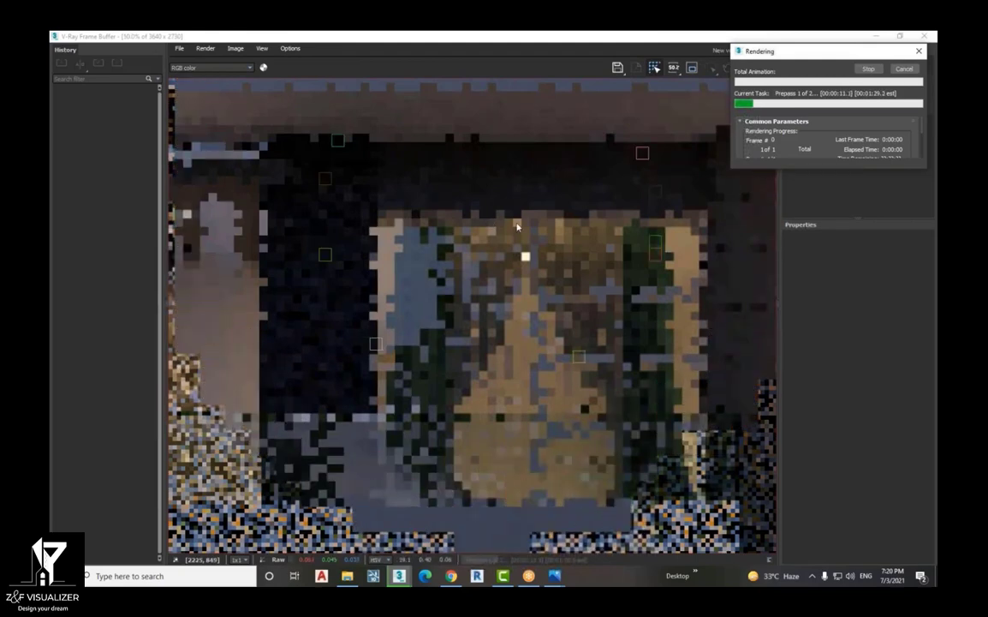
pyautogui.scroll(-2, 489, 220)
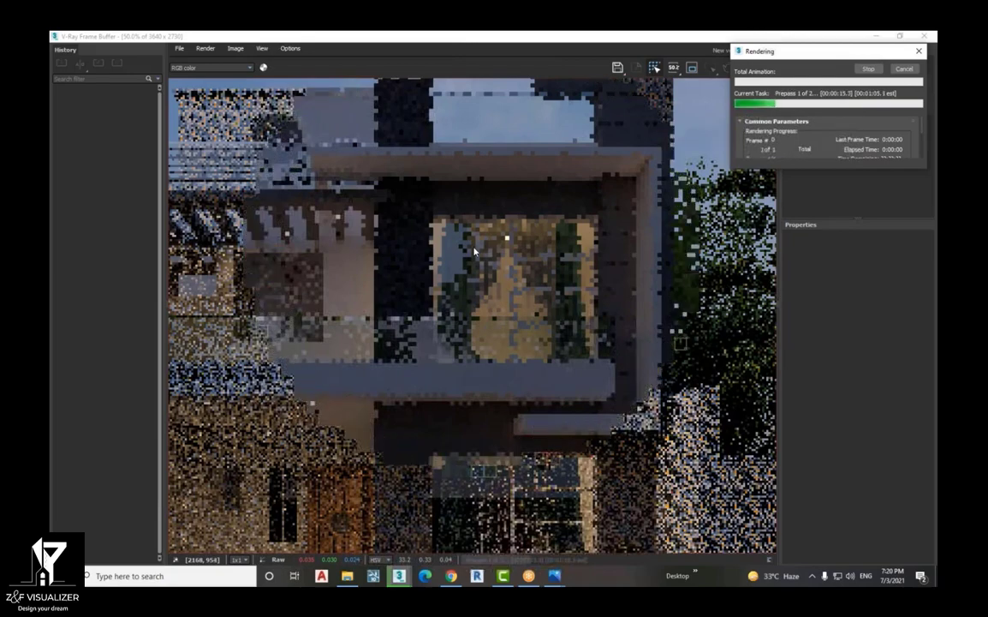
pyautogui.scroll(-2, 474, 250)
pyautogui.scroll(-1, 474, 250)
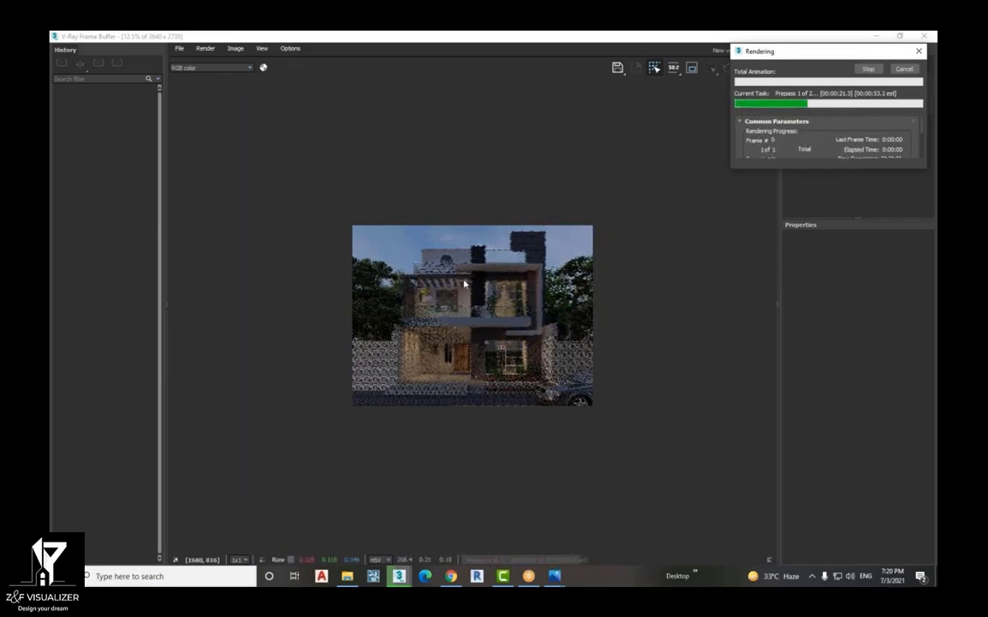
pyautogui.scroll(3, 476, 386)
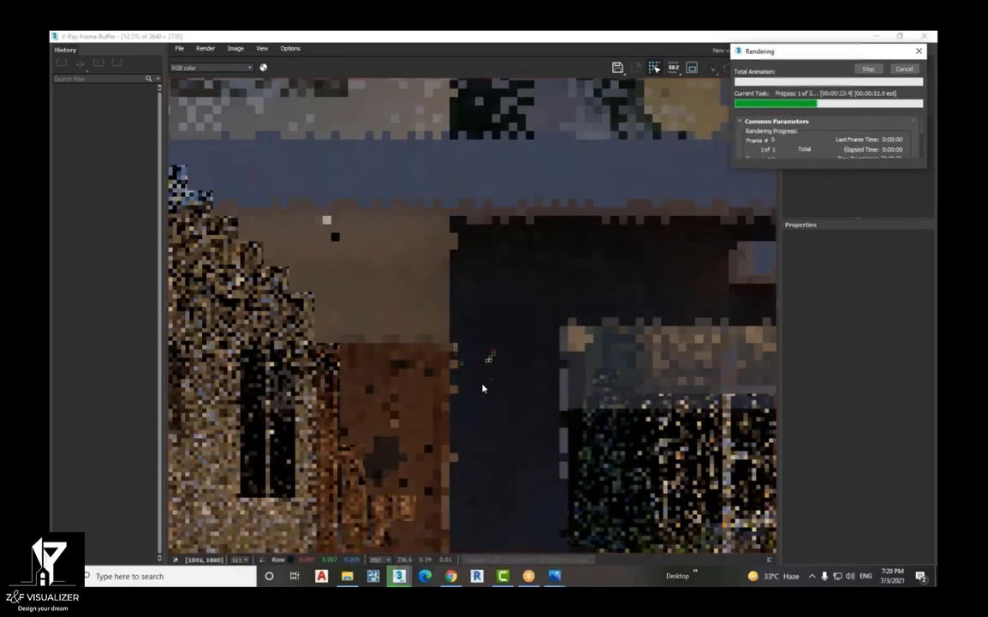
pyautogui.scroll(-3, 483, 388)
pyautogui.scroll(2, 485, 387)
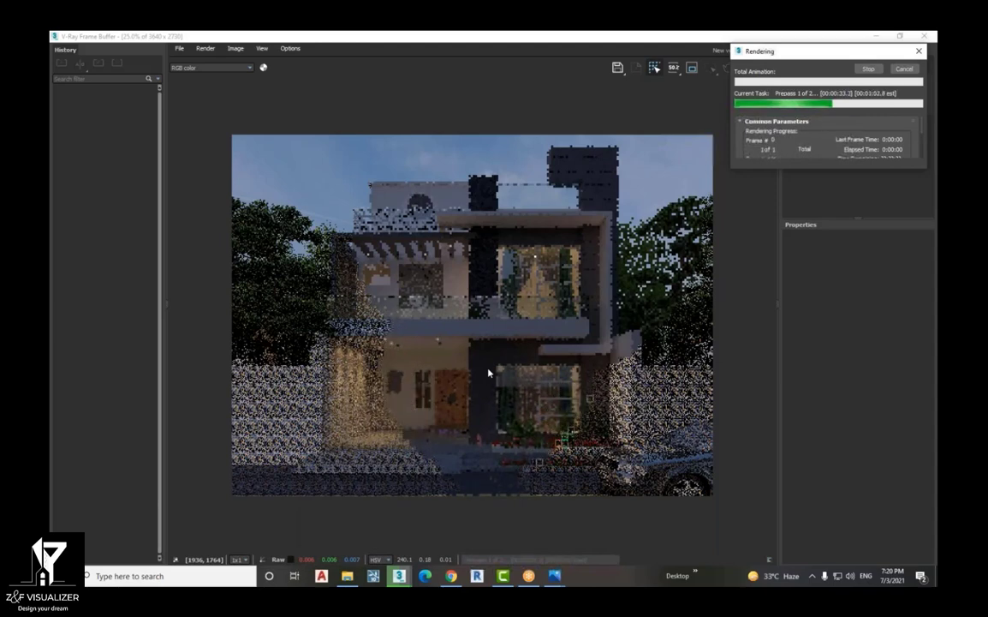
pyautogui.scroll(2, 469, 475)
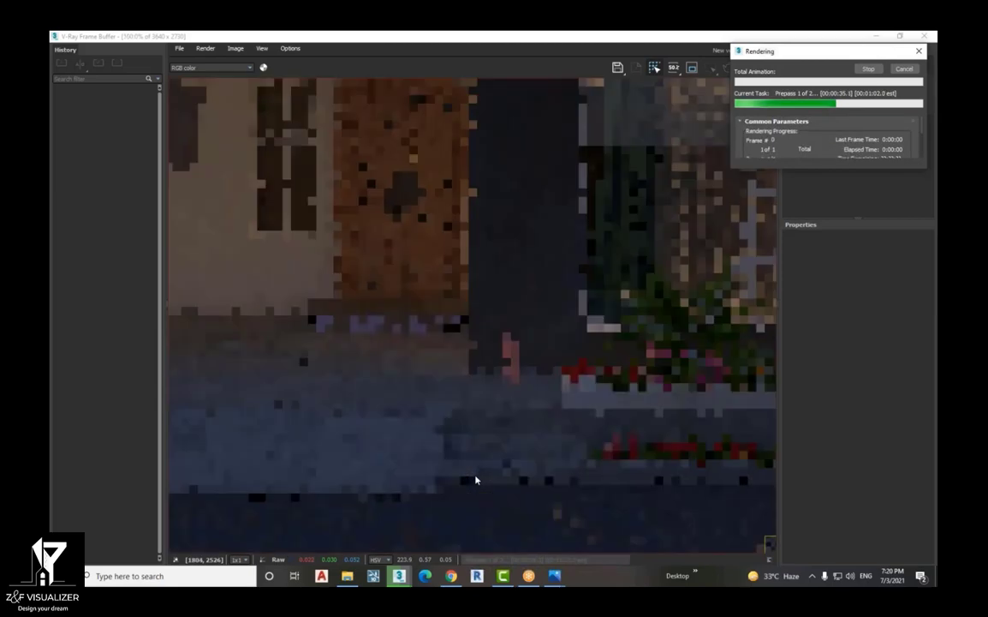
pyautogui.scroll(-2, 509, 387)
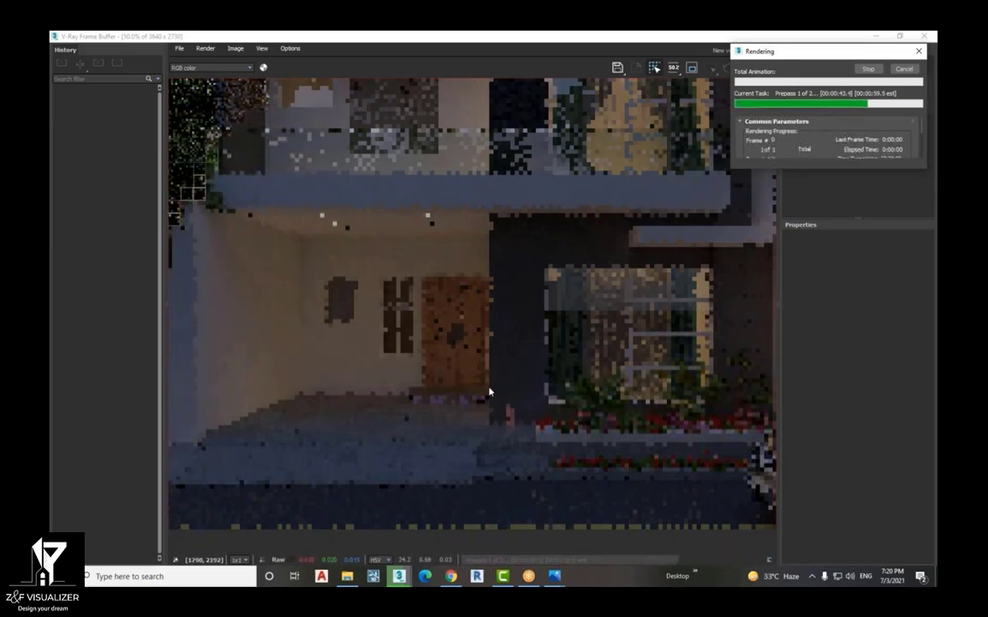
pyautogui.scroll(-1, 490, 392)
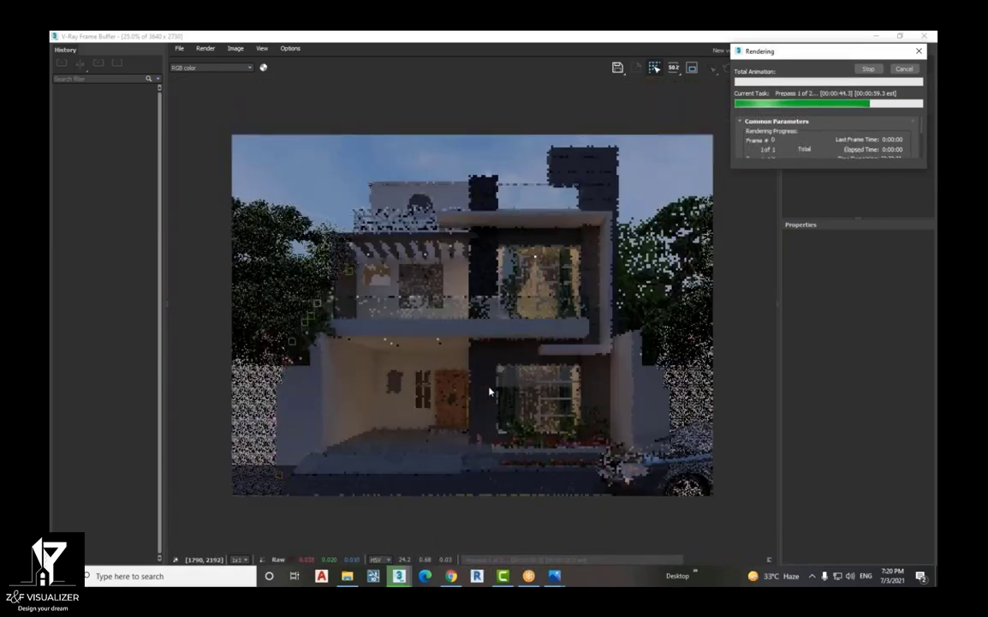
# Restore the frame buffer to a smaller window over the viewports and abort the full-frame production render
pyautogui.click(672, 39)
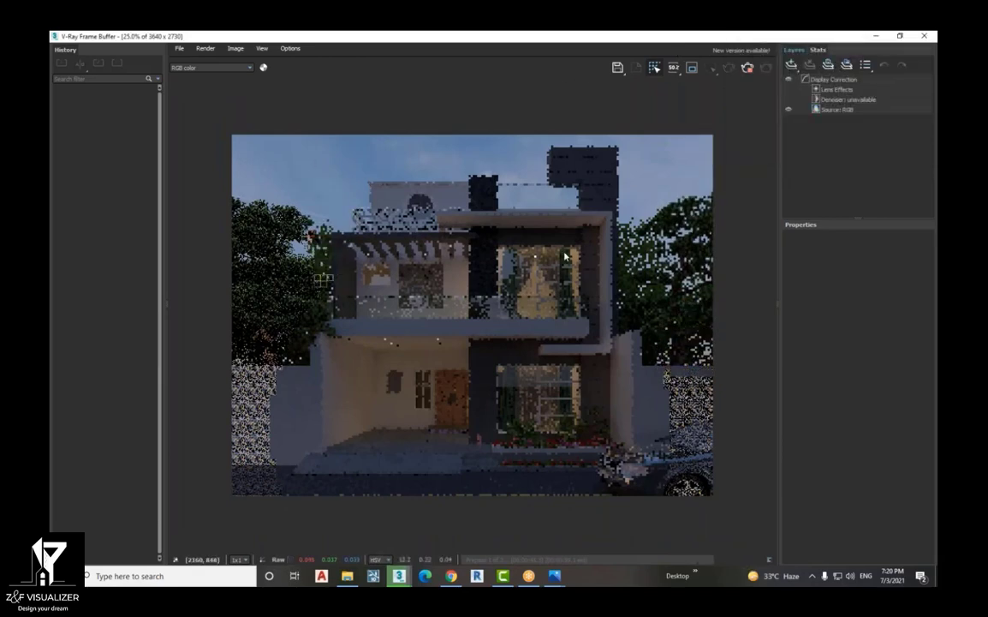
pyautogui.doubleClick(800, 38)
pyautogui.moveTo(791, 60); pyautogui.dragTo(624, 91)
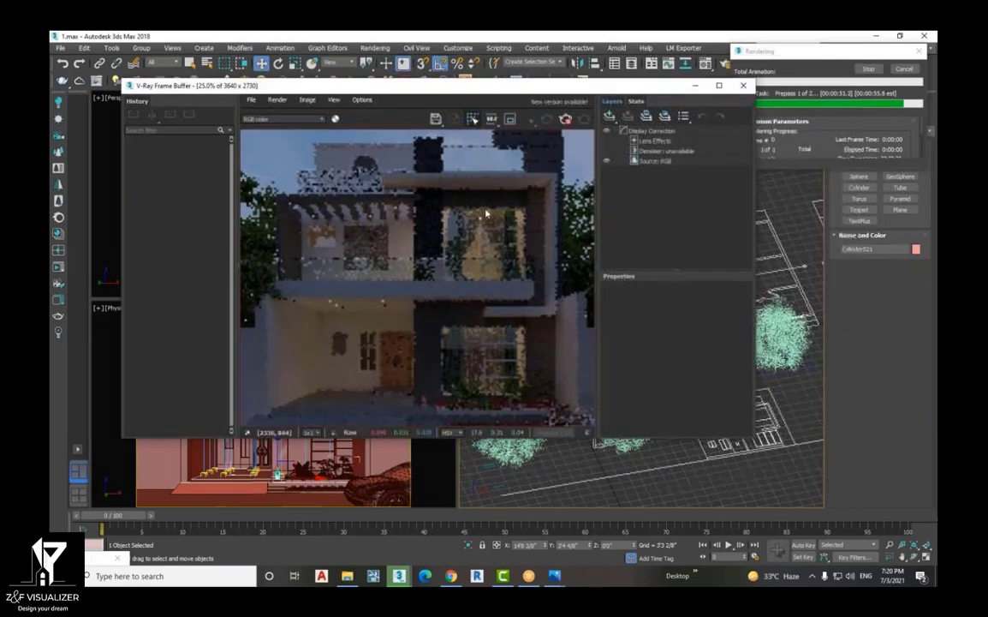
pyautogui.scroll(-2, 485, 216)
pyautogui.scroll(1, 468, 248)
pyautogui.scroll(2, 467, 250)
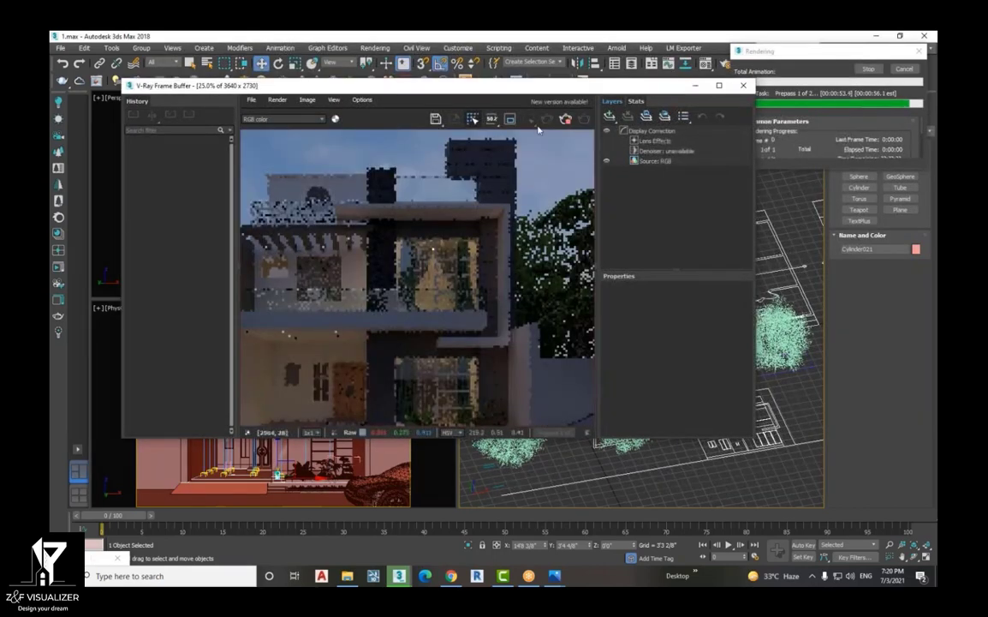
pyautogui.click(564, 120)
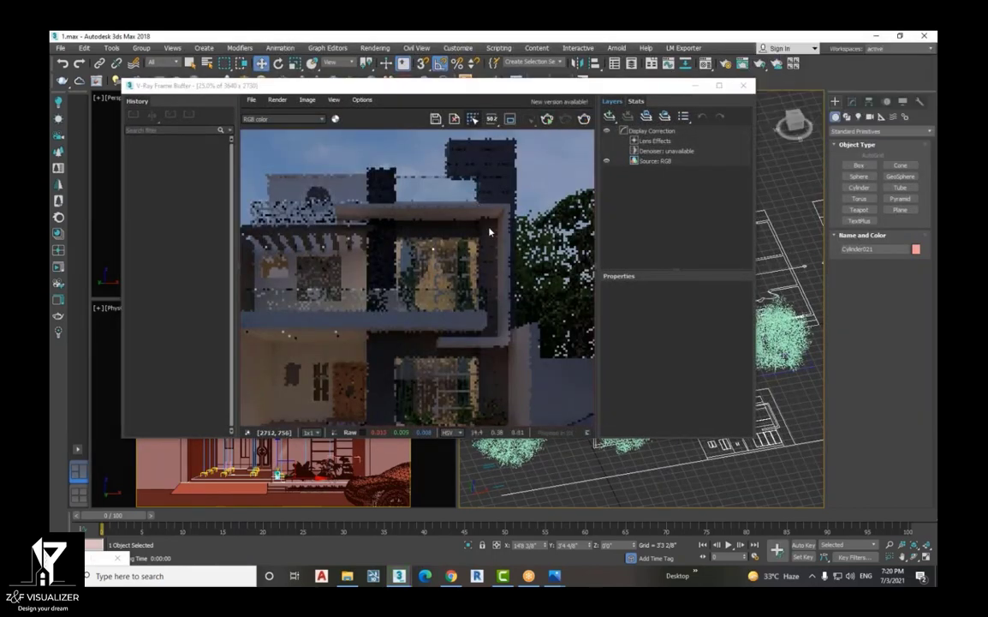
# Define a render region over the window-side half of the upper-floor bay, from below the roof frame to the balcony slab, and render it
pyautogui.click(510, 120)
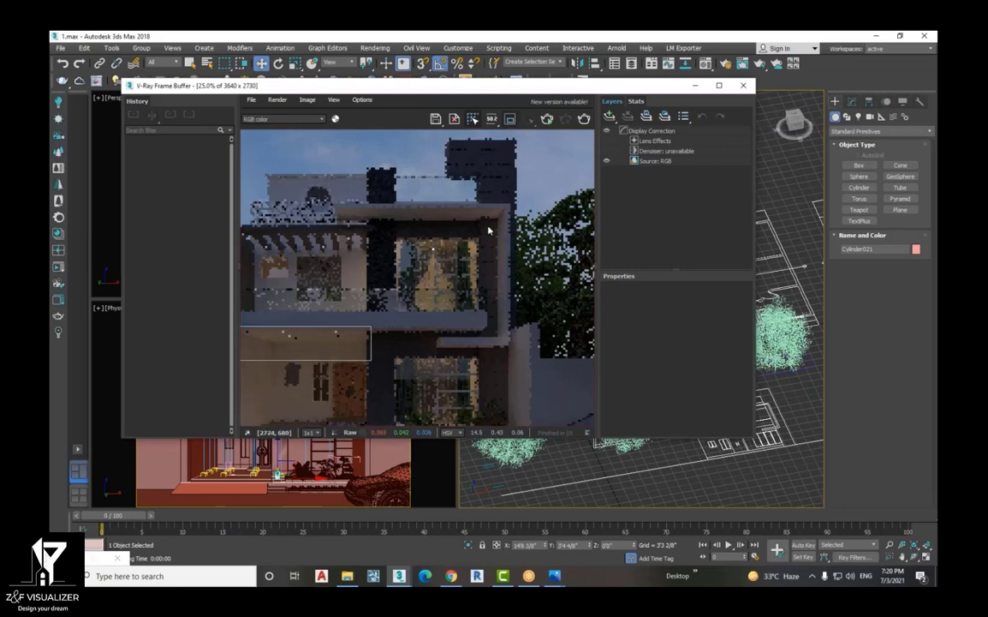
pyautogui.moveTo(490, 217); pyautogui.dragTo(433, 341)
pyautogui.click(585, 120)
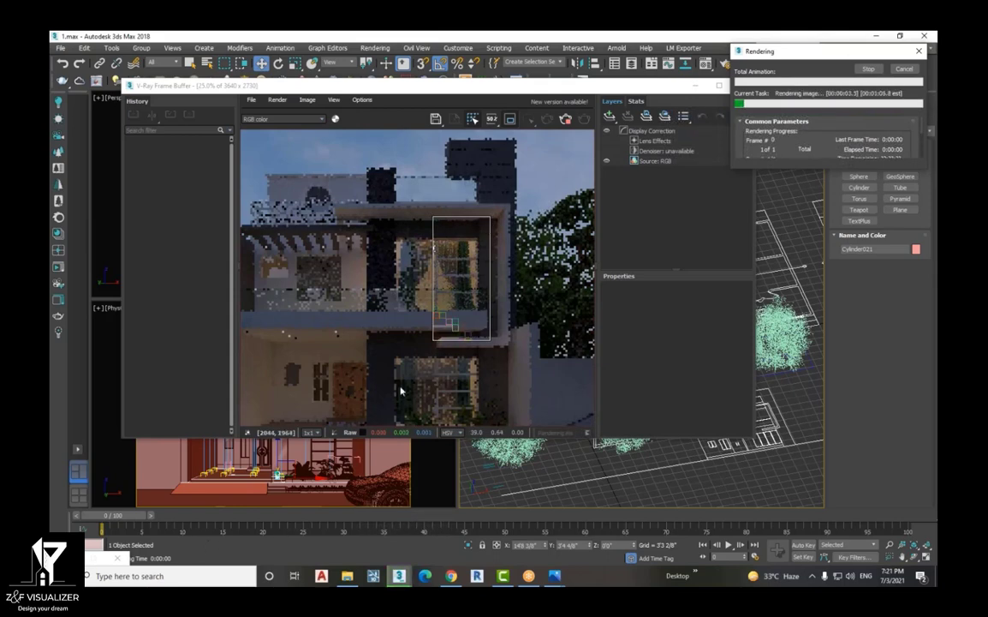
# Examine the region render's quality on the balcony slab, glass railing, window frame, curtains and dark wall cladding
pyautogui.scroll(1, 411, 305)
pyautogui.scroll(2, 458, 338)
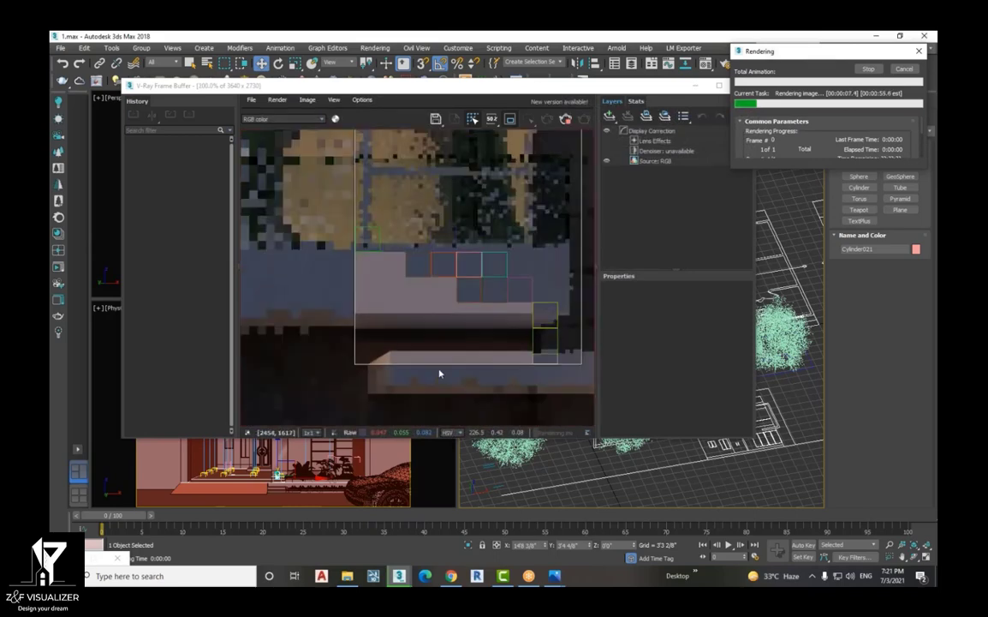
pyautogui.scroll(-2, 440, 374)
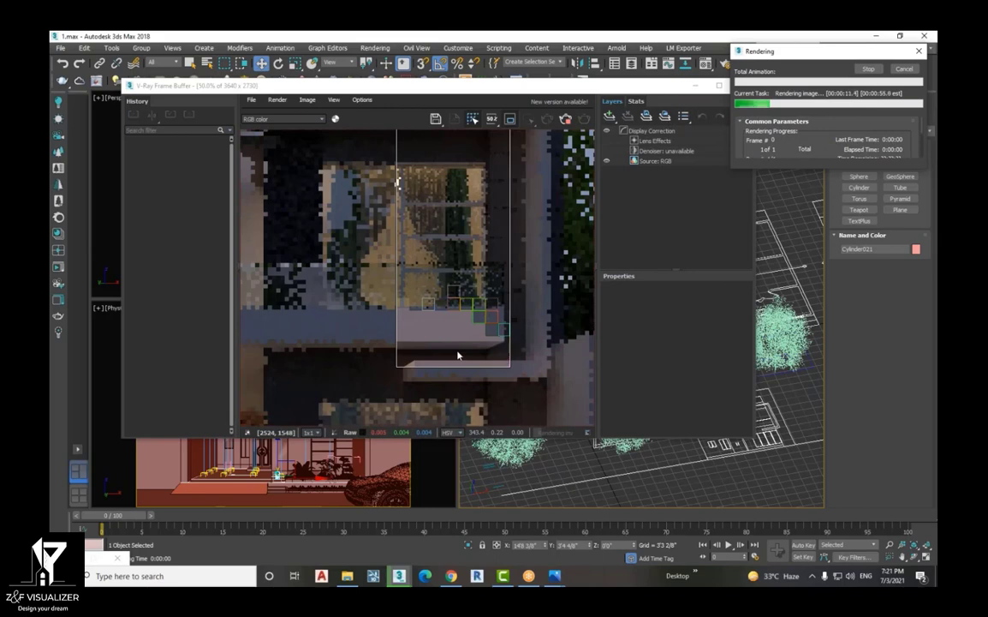
pyautogui.scroll(3, 499, 336)
pyautogui.scroll(-3, 481, 373)
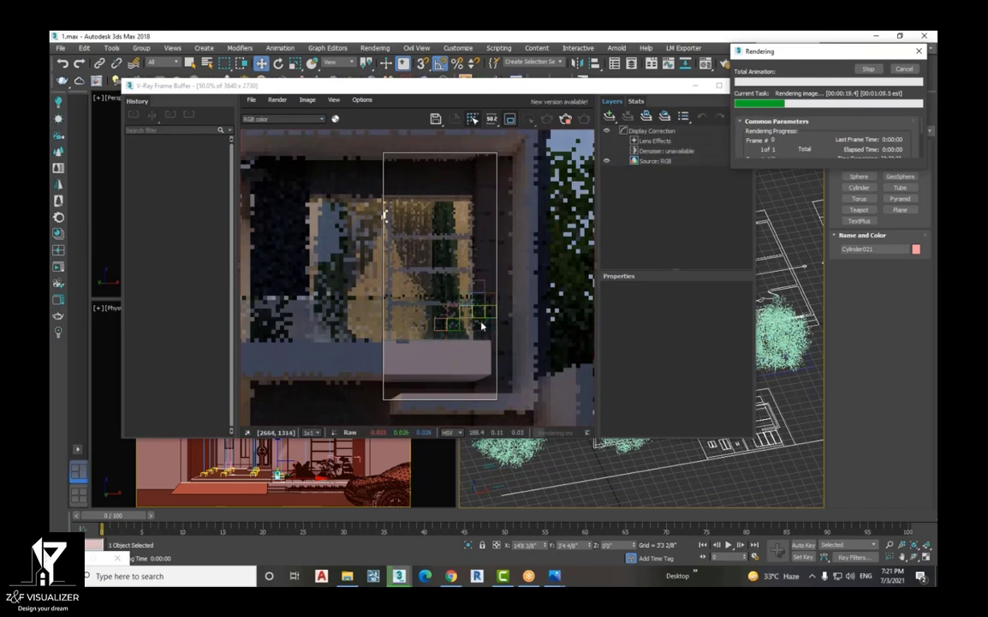
pyautogui.scroll(3, 490, 324)
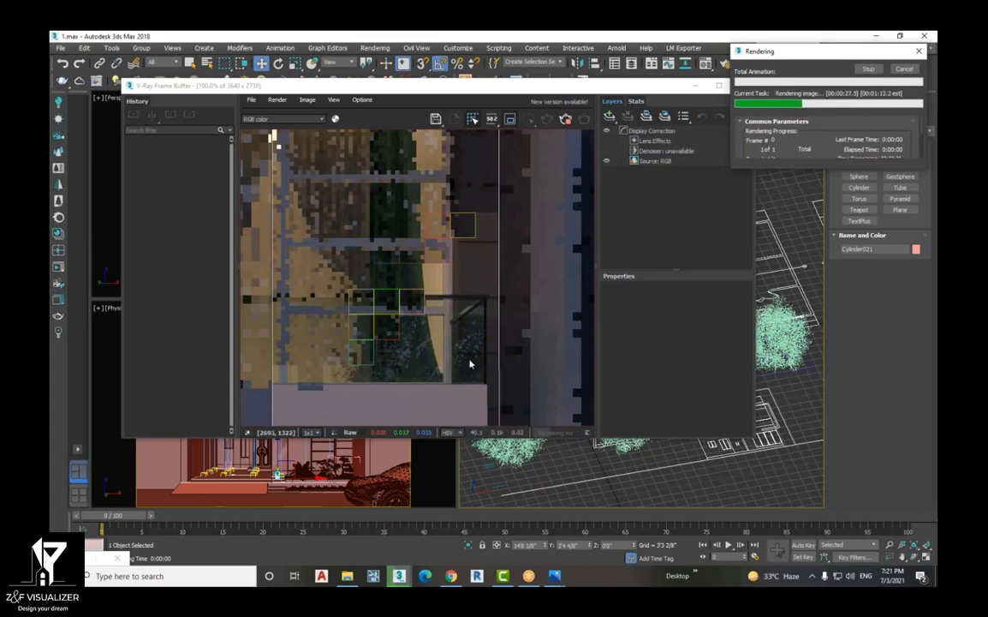
pyautogui.scroll(-3, 460, 368)
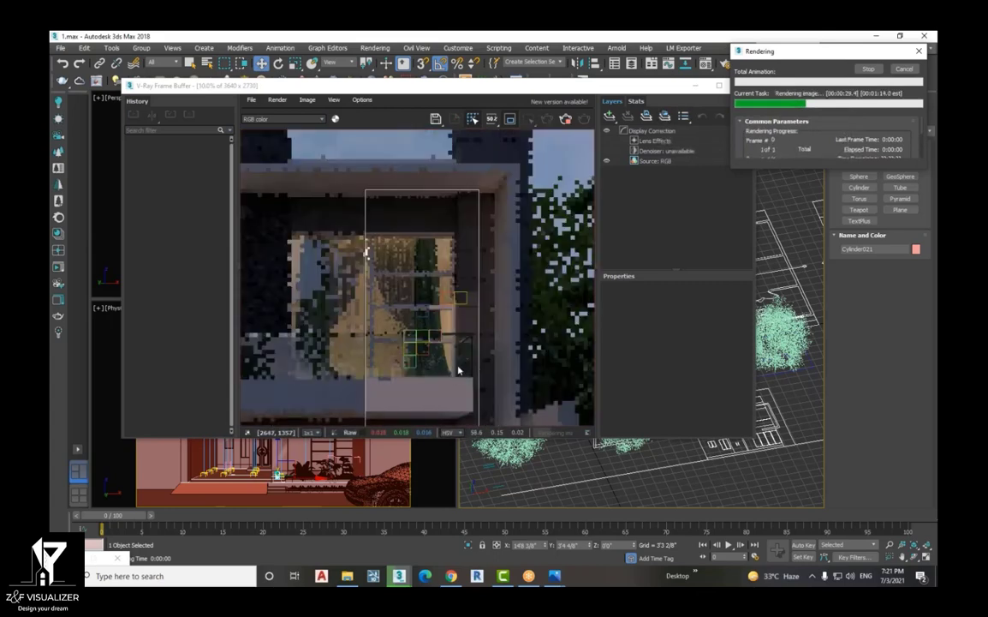
pyautogui.scroll(5, 465, 292)
pyautogui.scroll(-3, 463, 358)
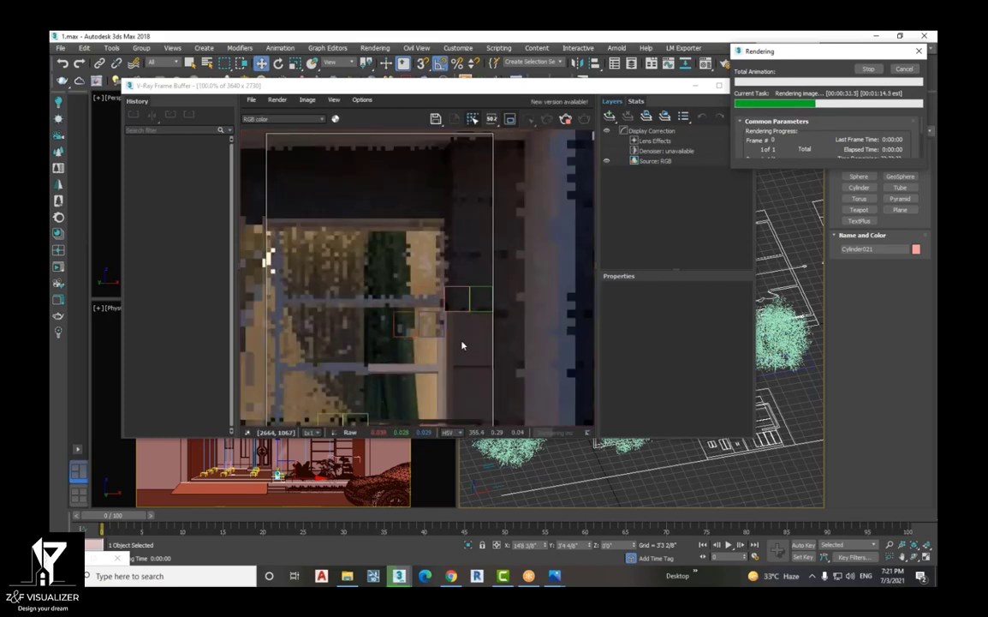
pyautogui.scroll(-3, 454, 332)
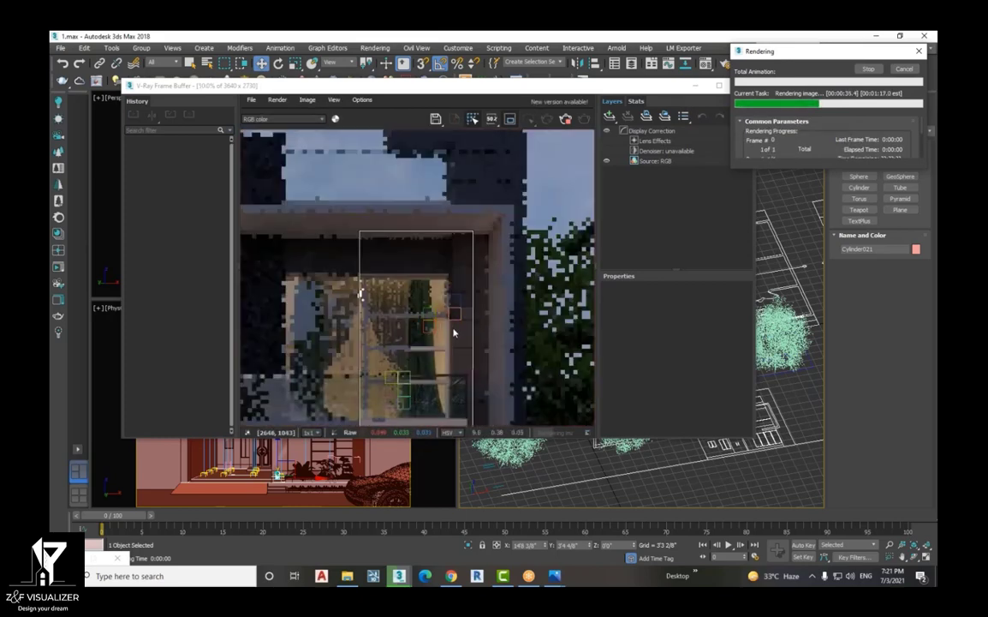
pyautogui.scroll(3, 456, 360)
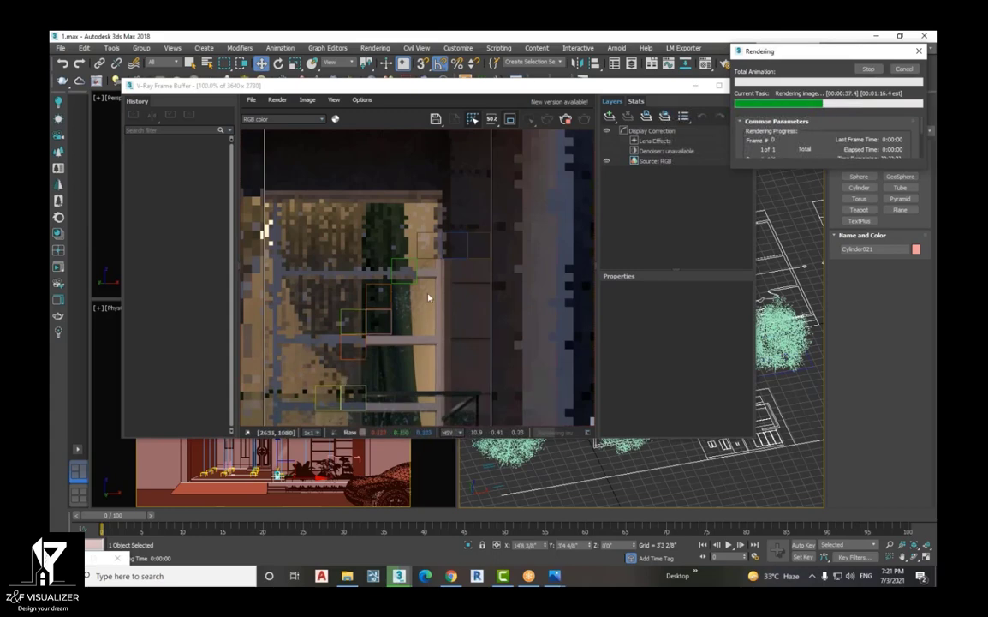
pyautogui.scroll(3, 468, 302)
pyautogui.scroll(-2, 467, 301)
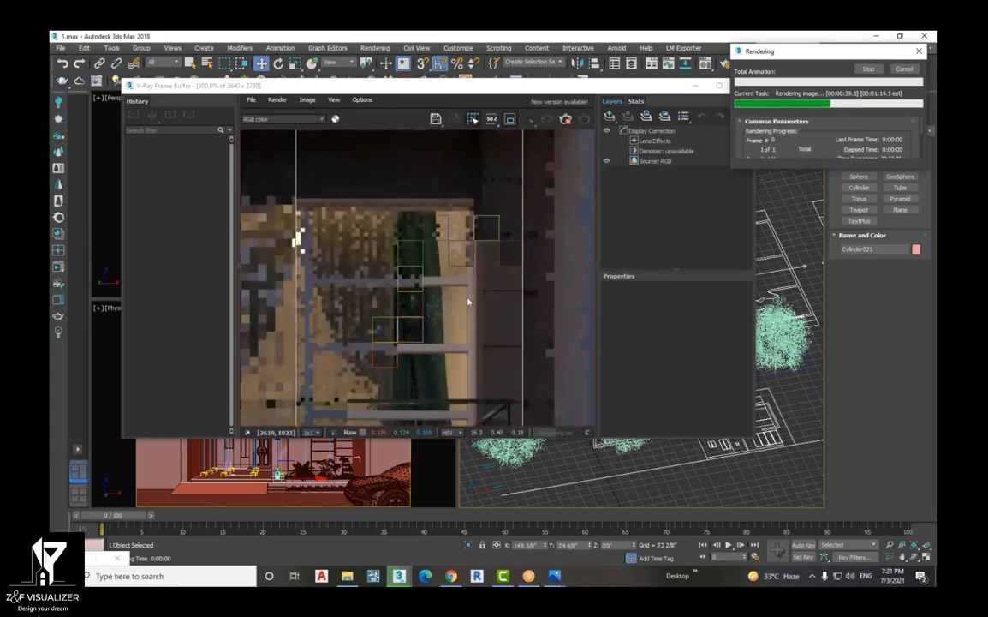
pyautogui.scroll(-3, 467, 302)
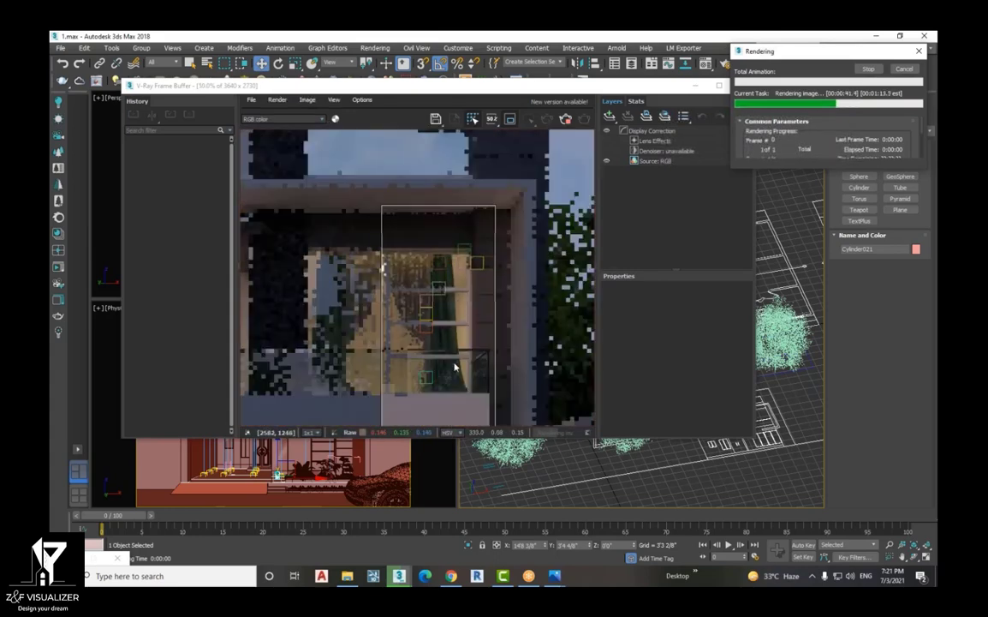
pyautogui.scroll(1, 453, 374)
pyautogui.scroll(1, 395, 355)
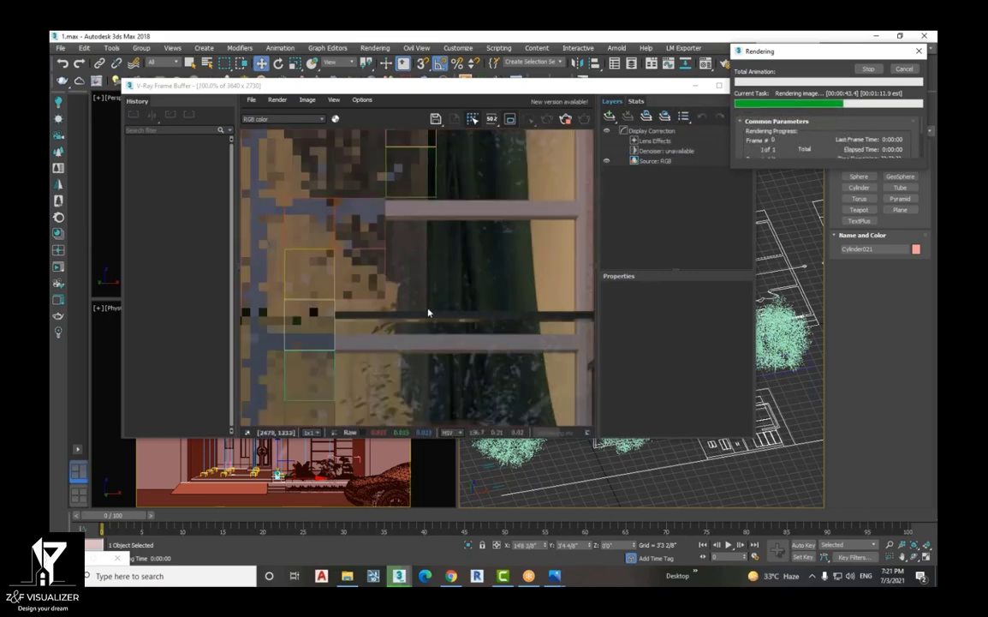
pyautogui.scroll(-1, 430, 312)
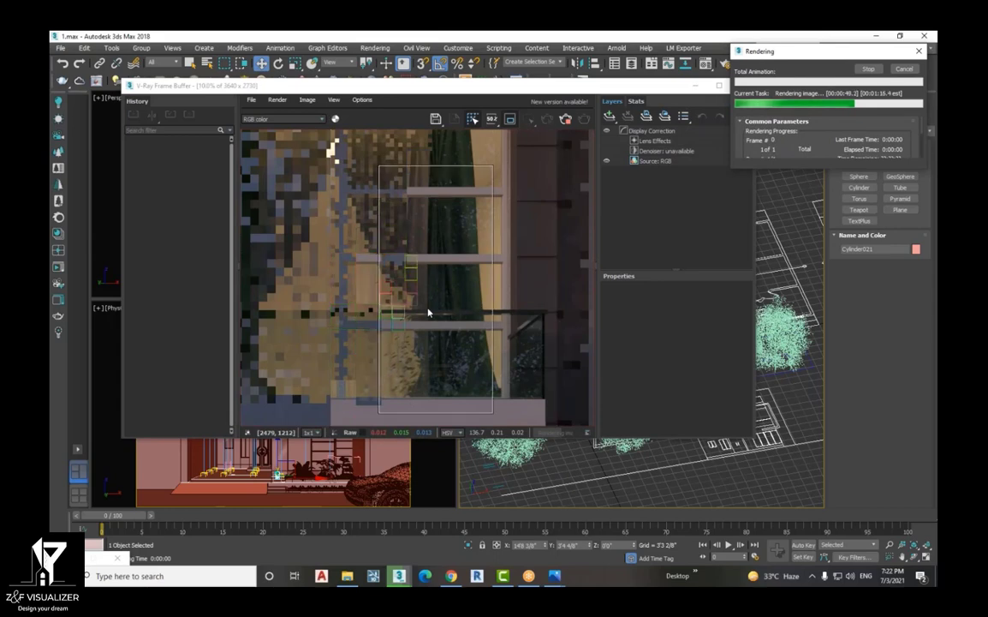
pyautogui.scroll(-1, 429, 312)
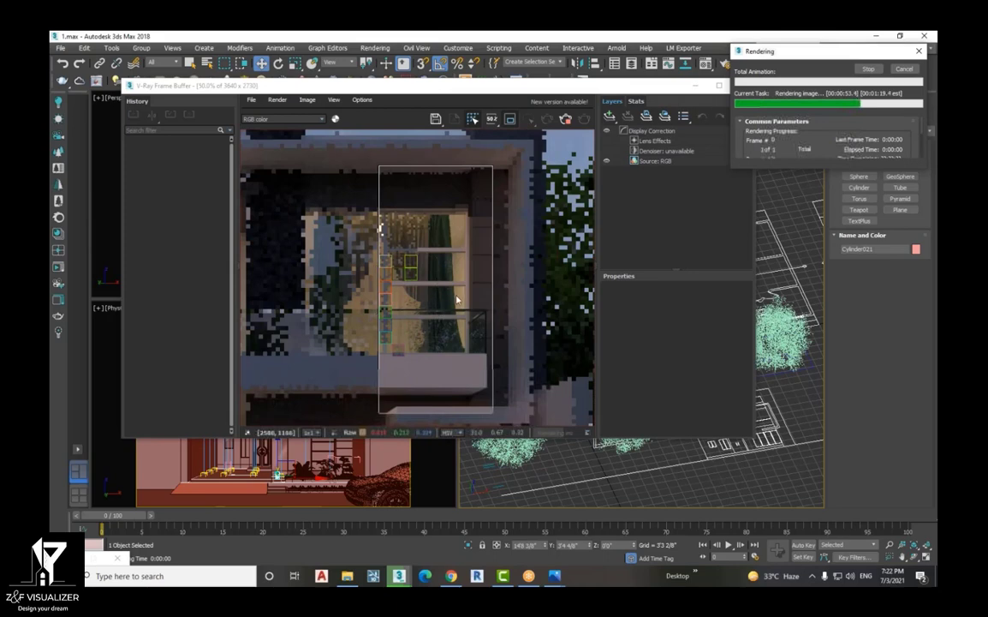
pyautogui.scroll(2, 390, 306)
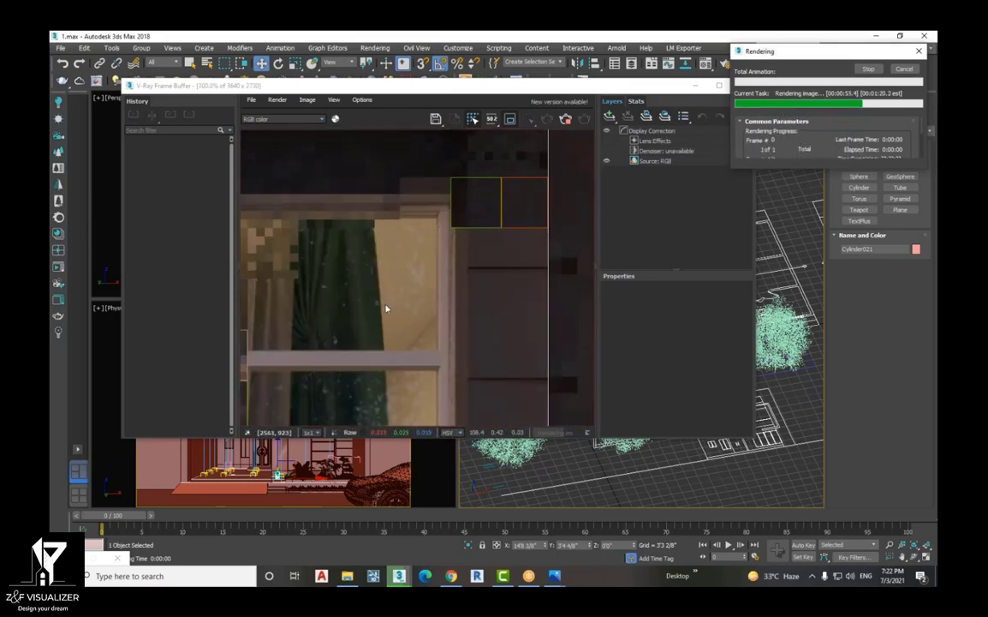
pyautogui.scroll(-1, 448, 311)
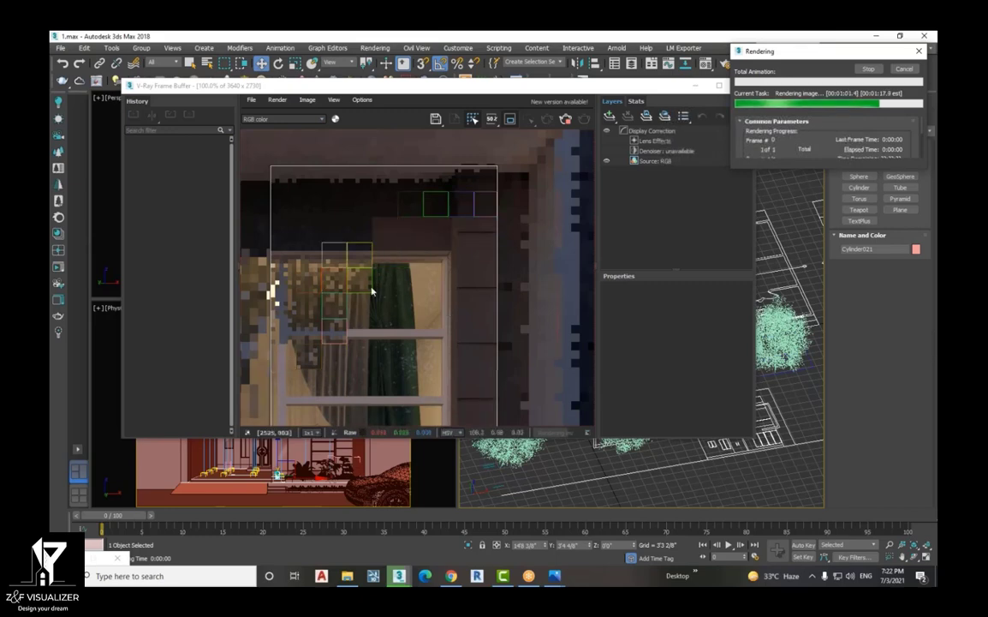
# Examine the finished region render of the upper-floor window, curtains and balcony slab against the unrefined surroundings
pyautogui.scroll(-1, 369, 300)
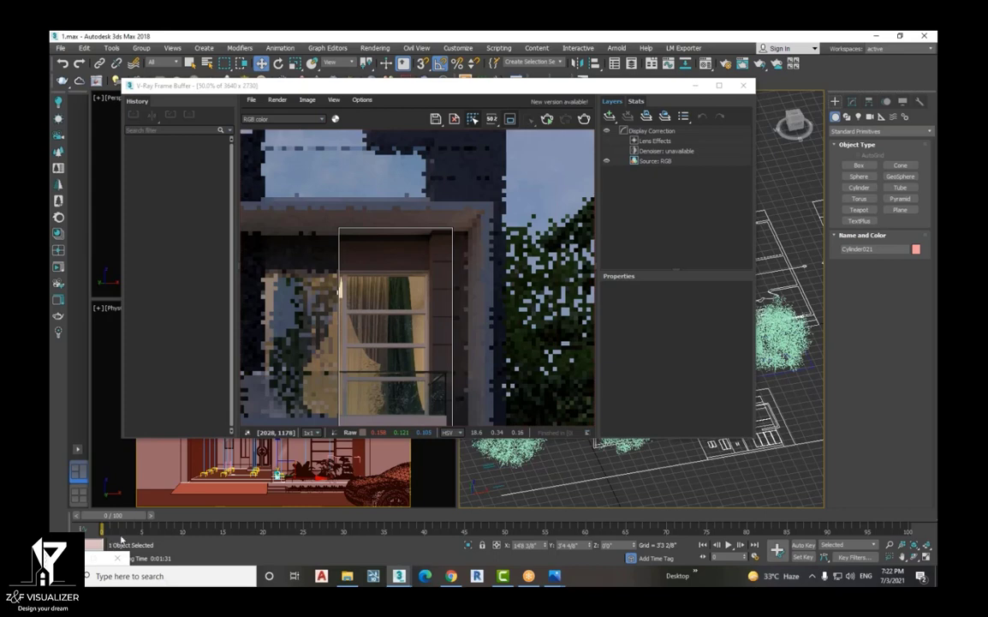
pyautogui.moveTo(456, 335)
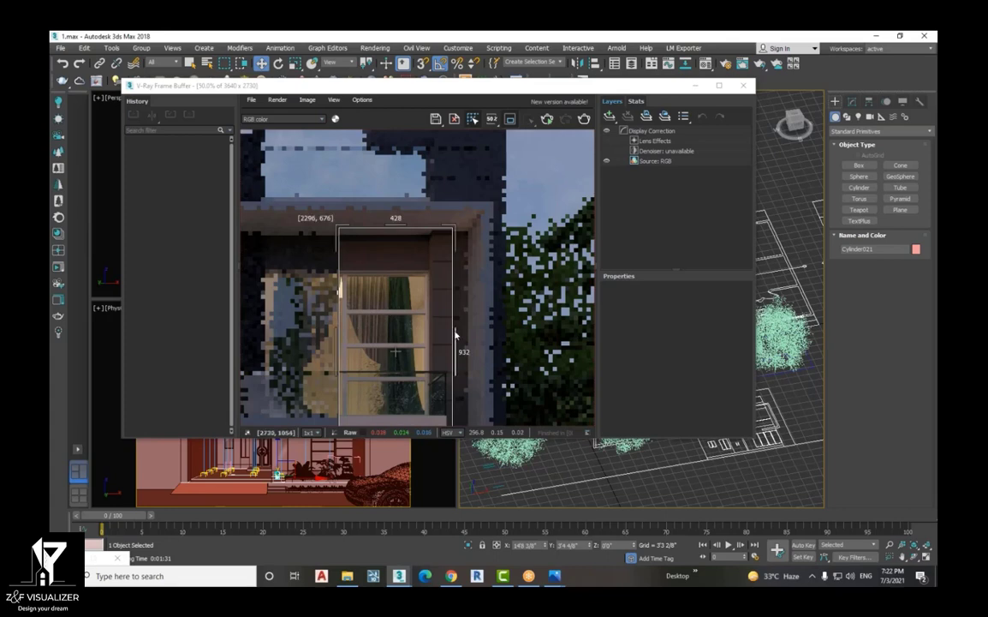
pyautogui.scroll(-1, 442, 332)
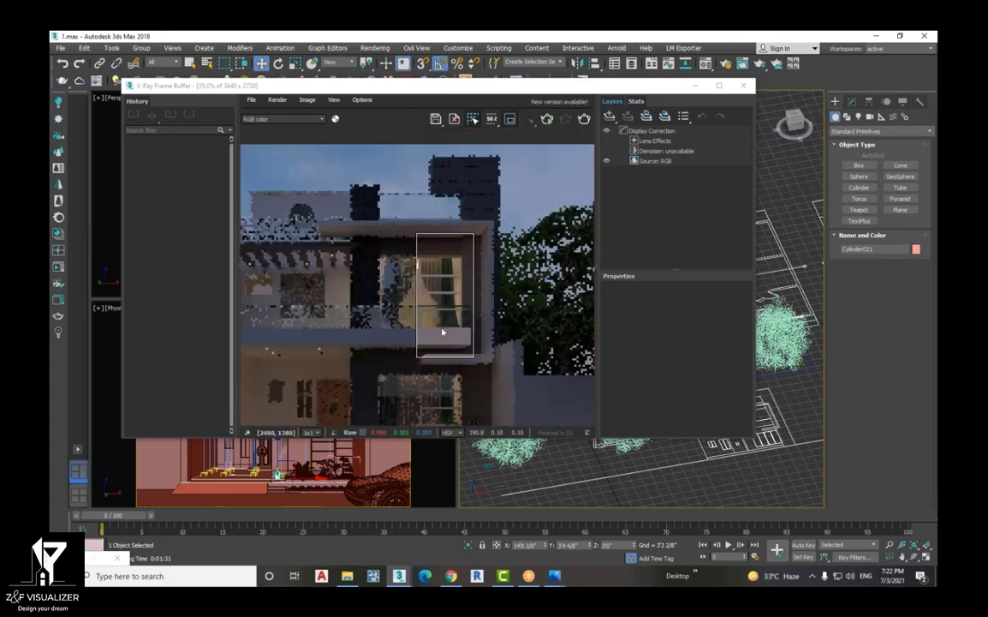
pyautogui.scroll(1, 443, 333)
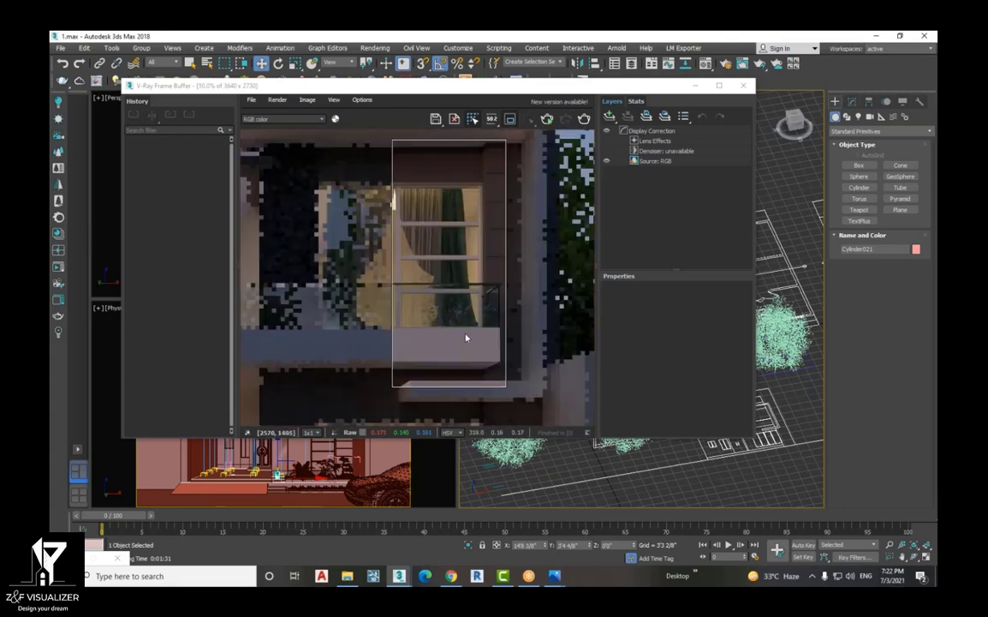
pyautogui.scroll(-1, 466, 338)
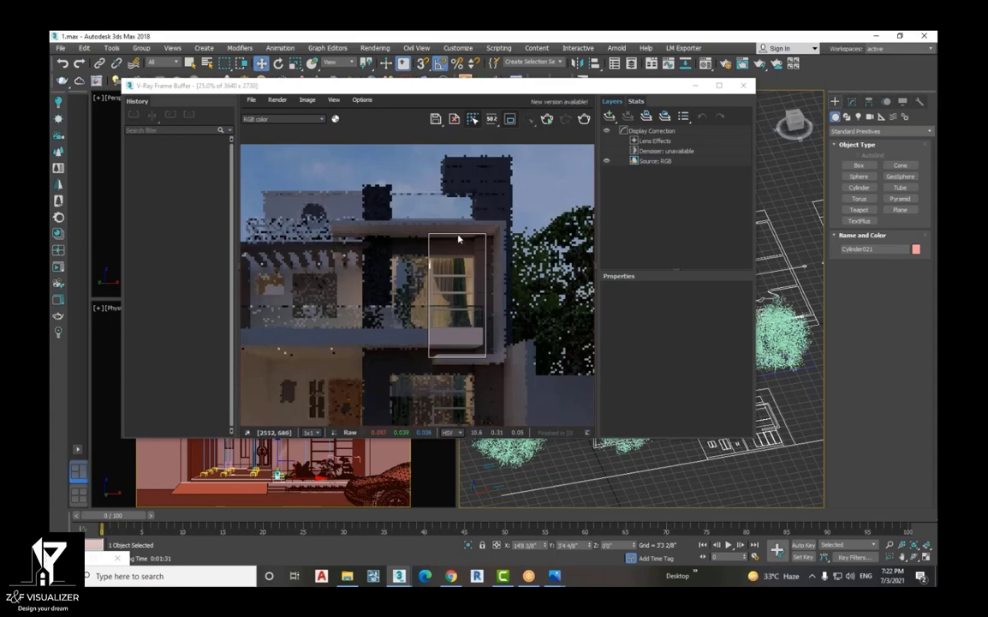
# Reshape the render region into a strip about 428 x 196 pixels over the roof edge above the upper window and try rendering it
pyautogui.moveTo(459, 238)
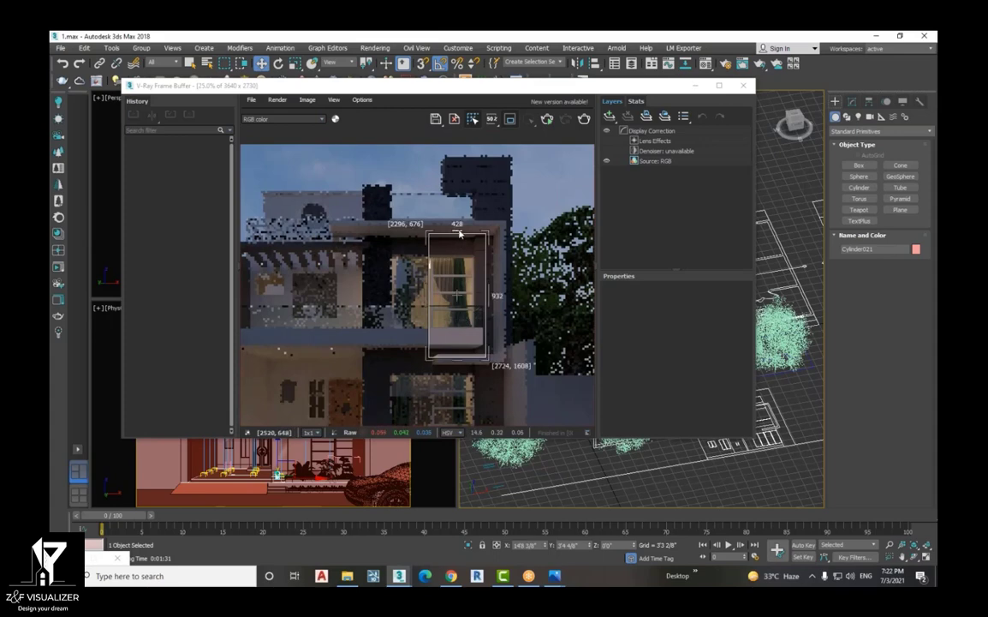
pyautogui.moveTo(459, 233); pyautogui.dragTo(460, 215)
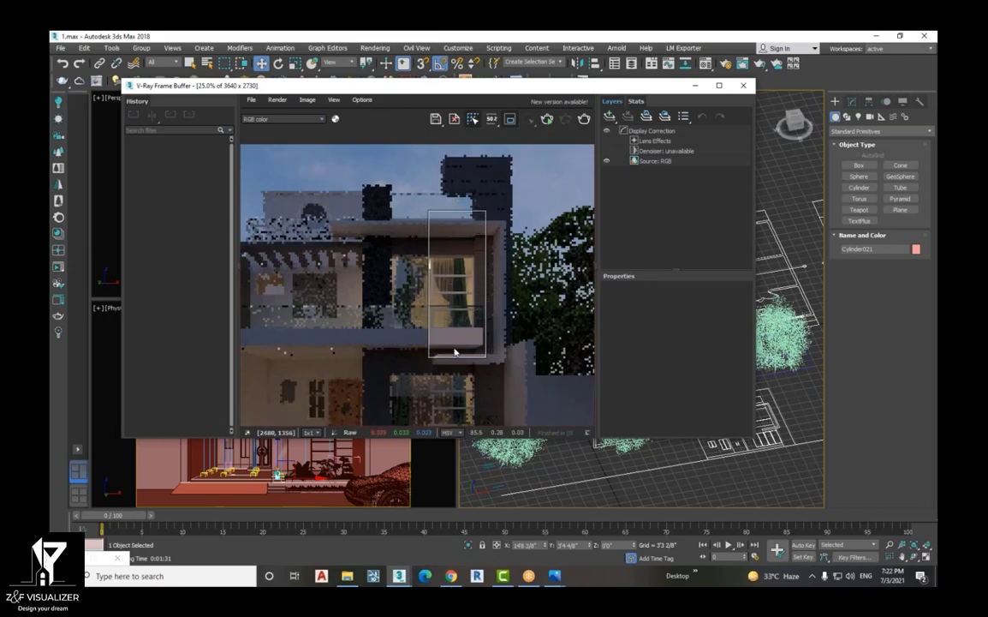
pyautogui.moveTo(457, 357); pyautogui.dragTo(470, 242)
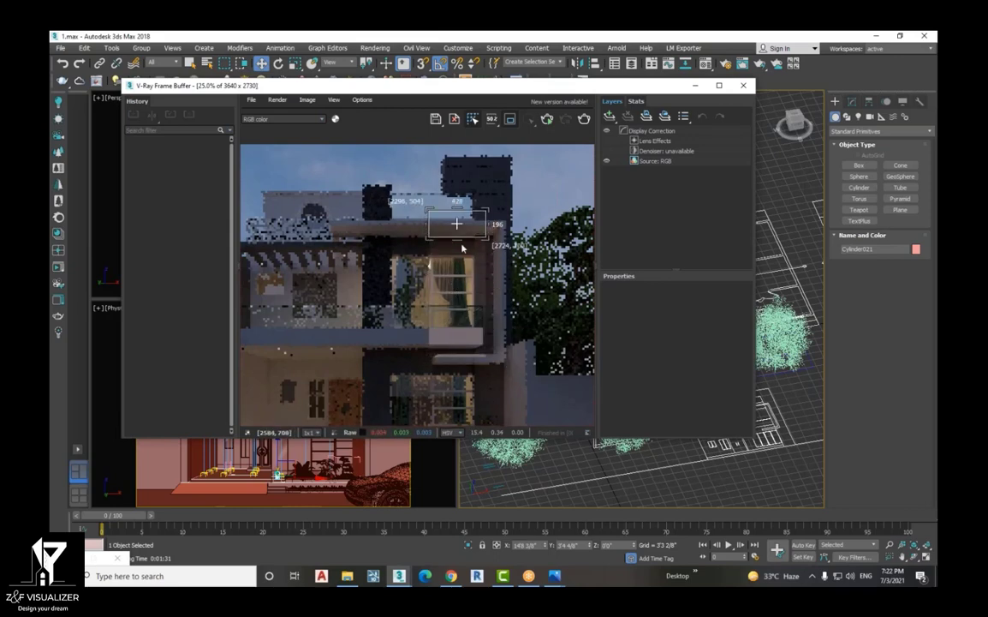
pyautogui.scroll(2, 467, 244)
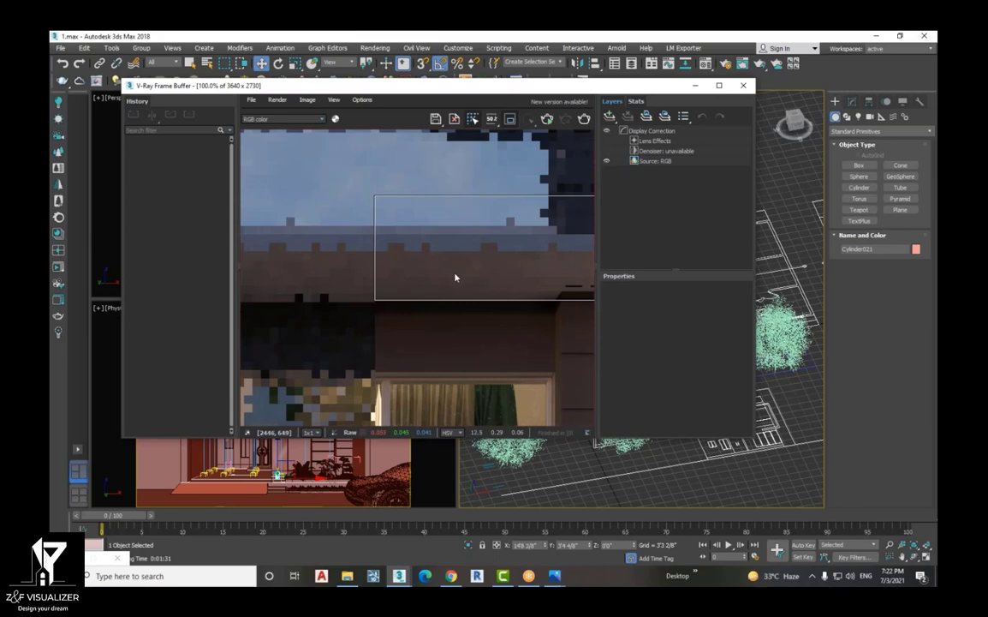
pyautogui.scroll(-1, 441, 328)
pyautogui.hotkey('shift', 'q')
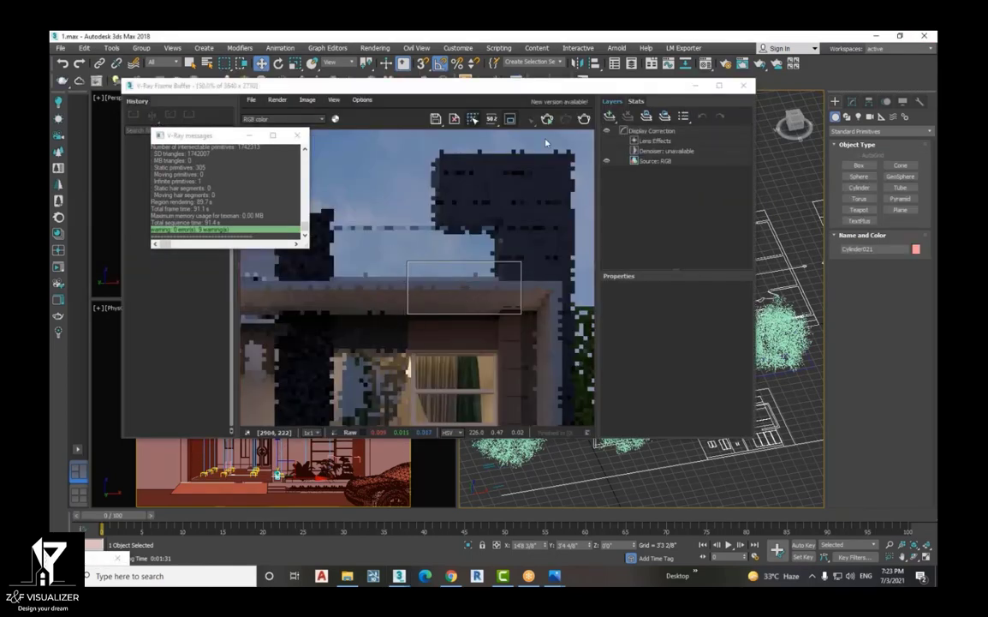
# Clear the render region from the image and close the frame buffer
pyautogui.click(431, 276)
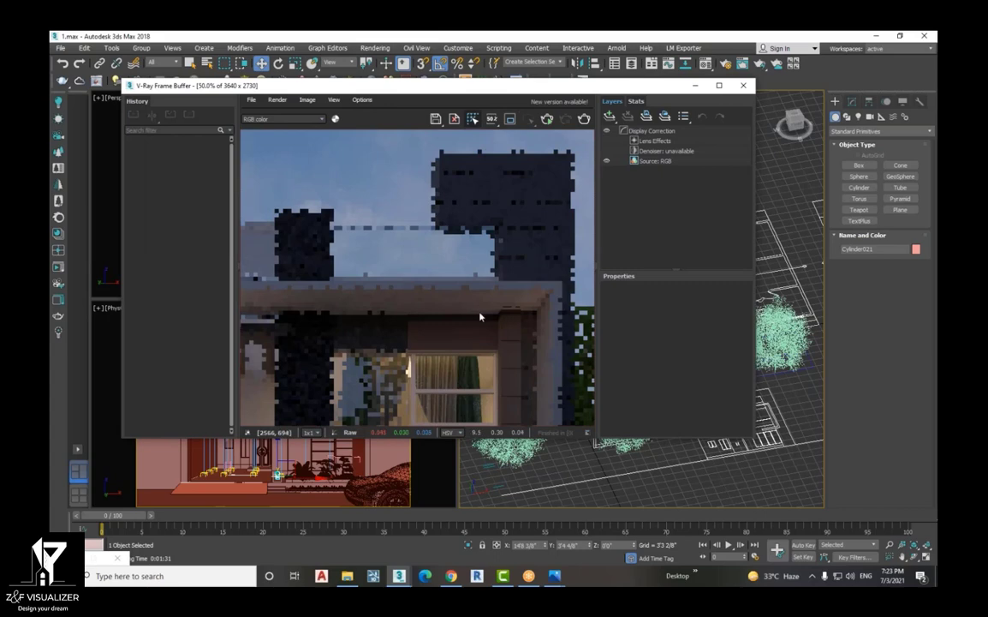
pyautogui.scroll(-3, 432, 280)
pyautogui.scroll(1, 499, 326)
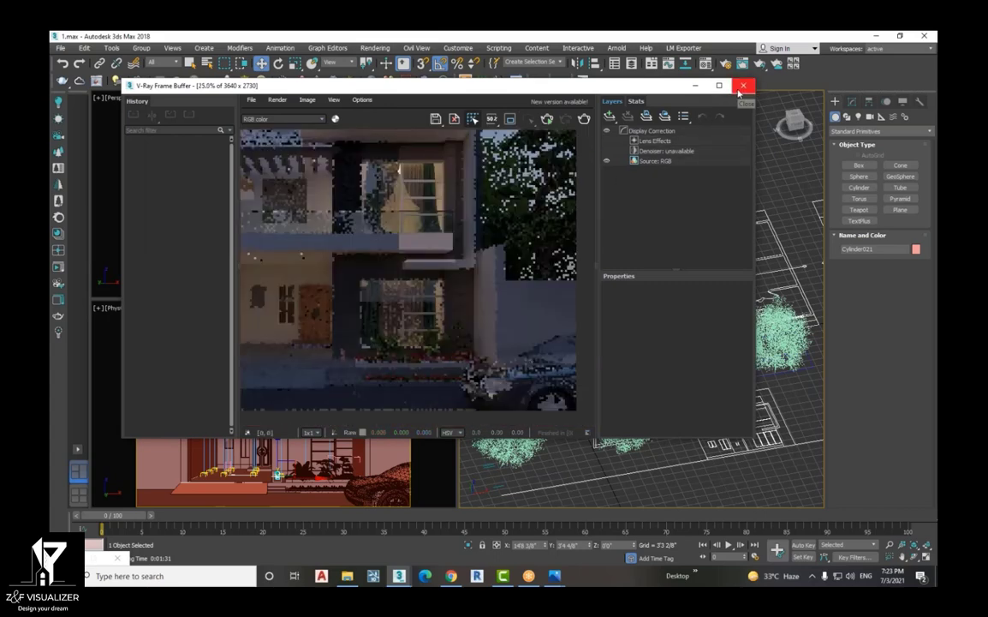
pyautogui.click(743, 85)
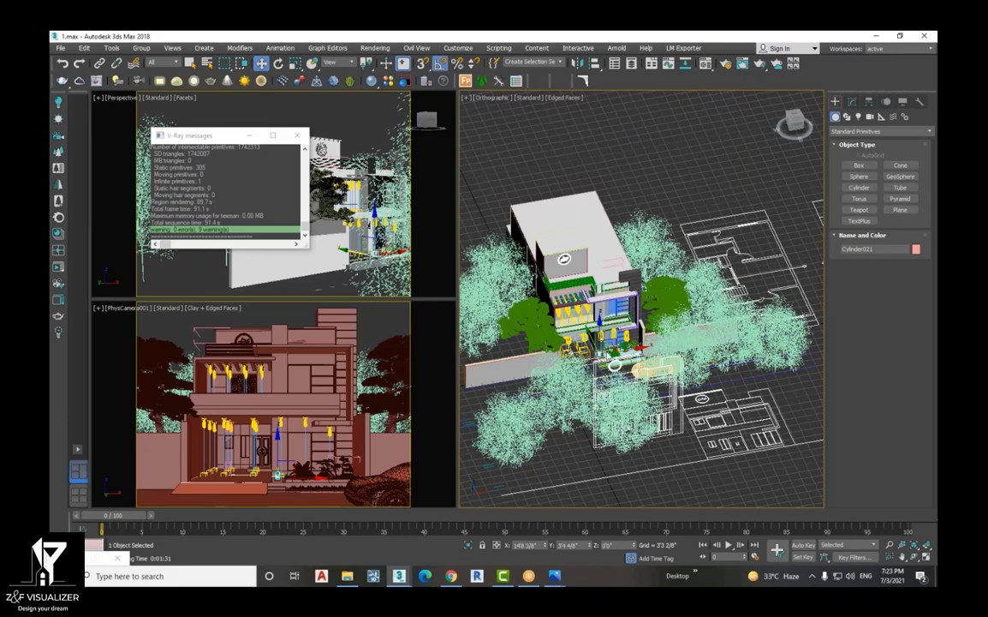
# Isolate the selected small cylinder beside the planting bed at the house front
pyautogui.scroll(10, 614, 367)
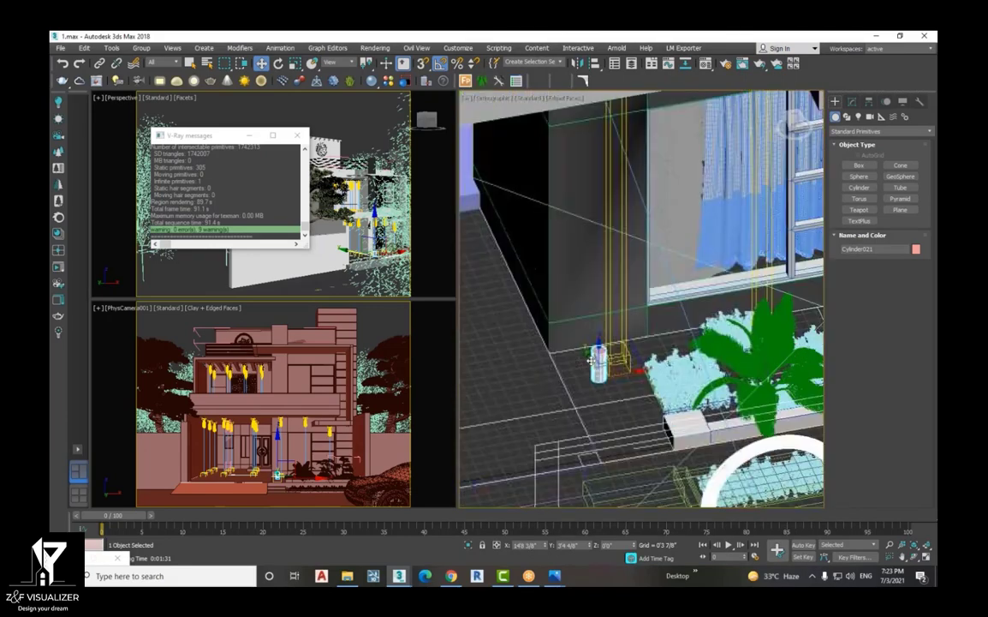
pyautogui.hotkey('alt', 'q')
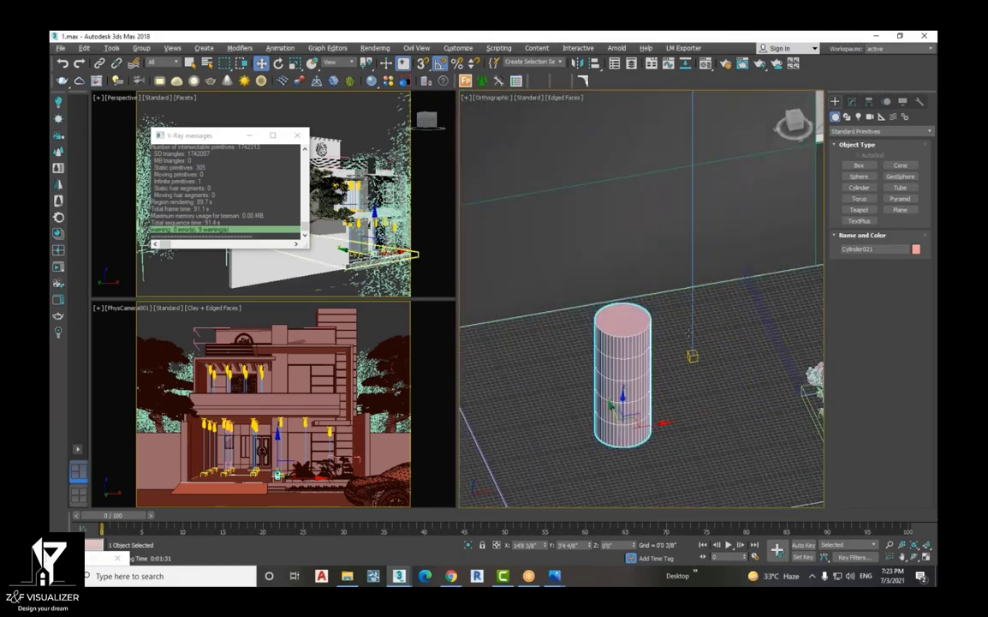
pyautogui.scroll(-4, 682, 418)
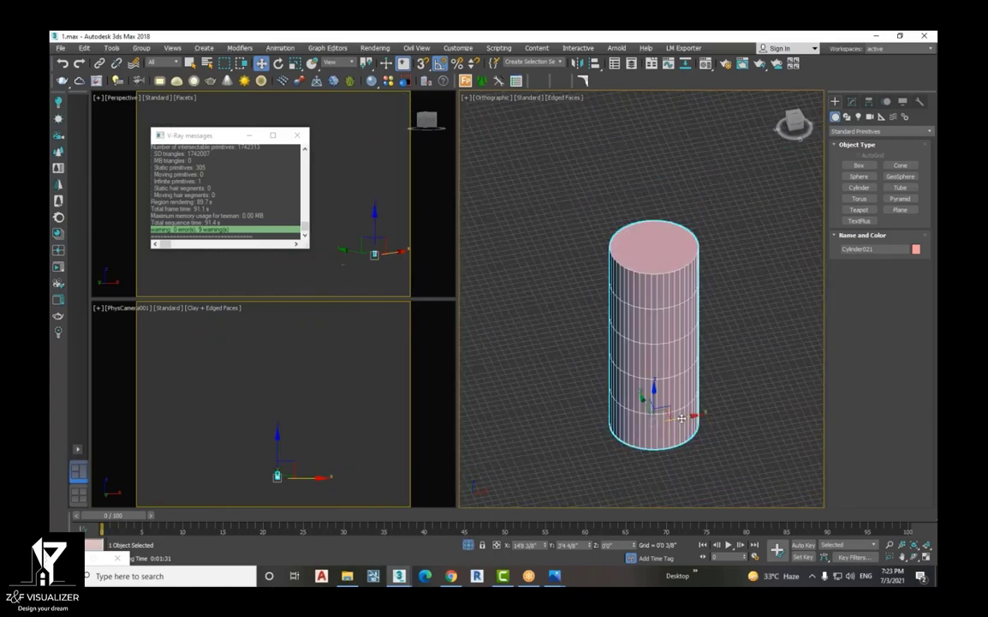
# Apply an Edit Poly modifier to the isolated cylinder
pyautogui.click(851, 101)
pyautogui.click(880, 131)
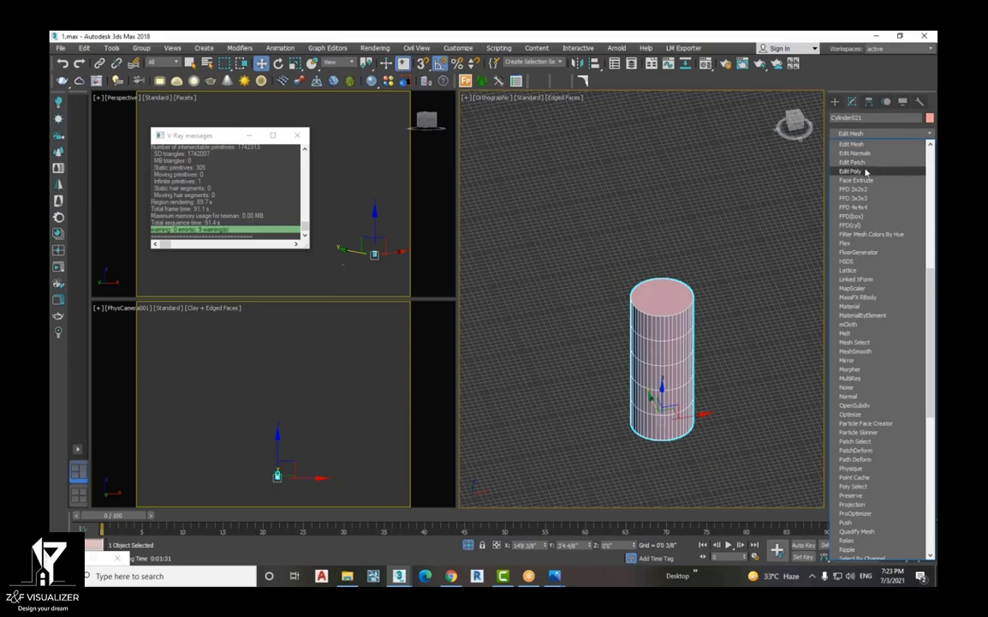
pyautogui.click(863, 171)
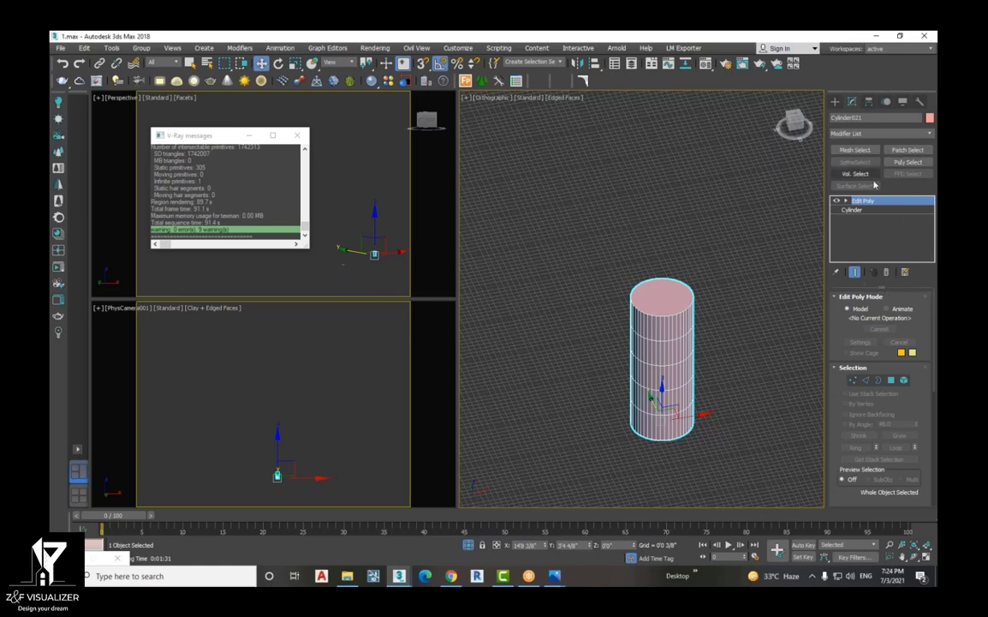
# Configure the modifier button set, replacing Mesh Select with Edit Poly and Patch Select with Extrude
pyautogui.click(906, 273)
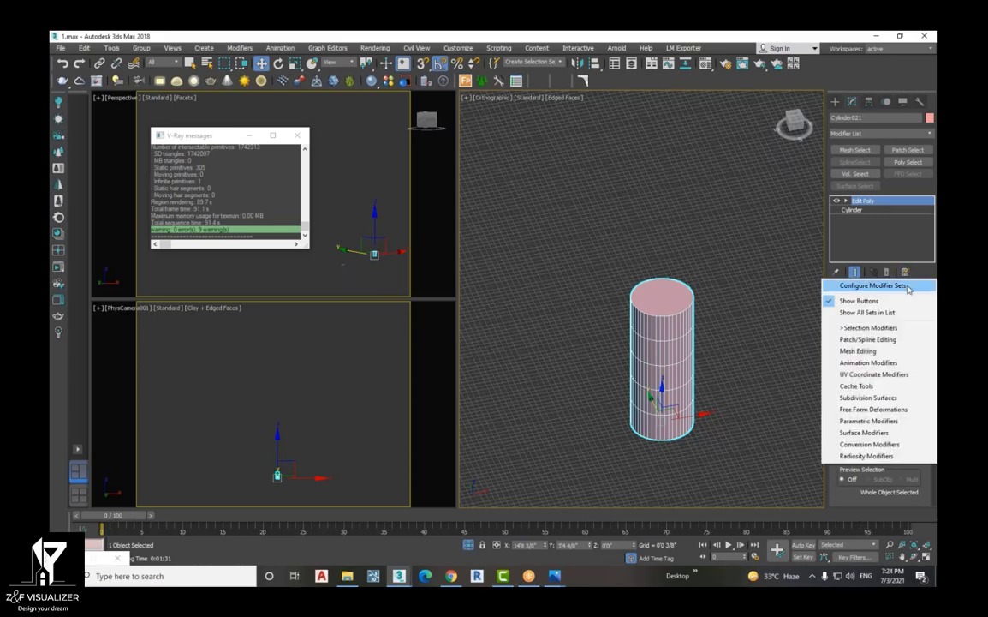
pyautogui.click(908, 286)
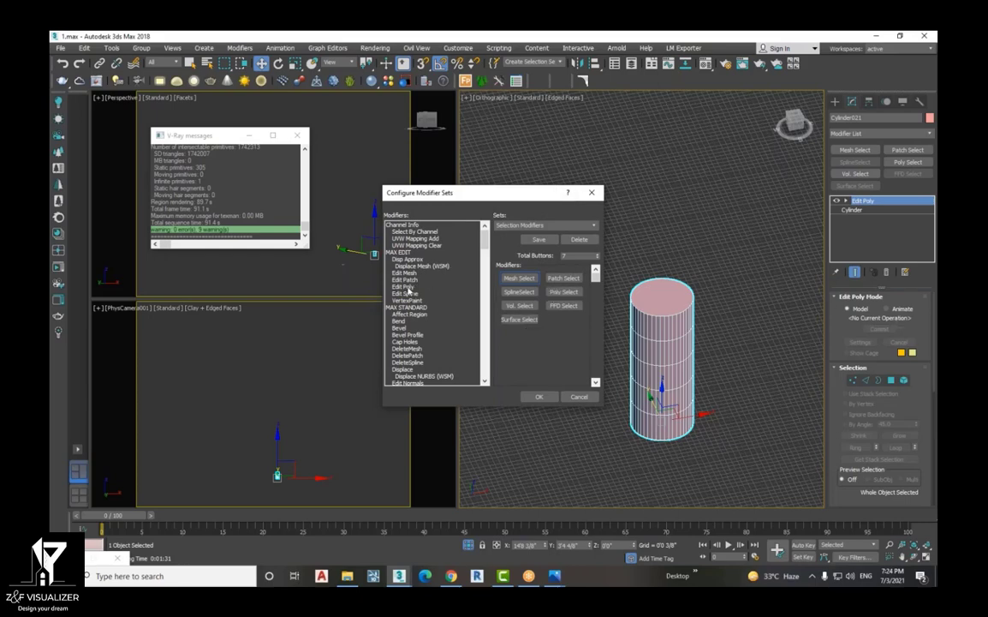
pyautogui.moveTo(405, 286); pyautogui.dragTo(520, 279)
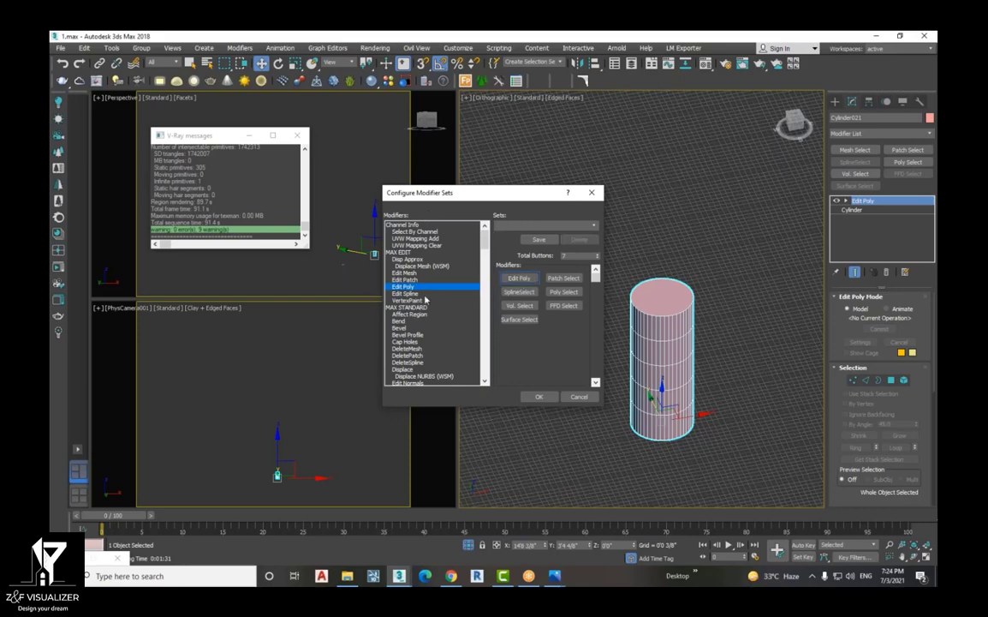
pyautogui.press('e')
pyautogui.press('e')
pyautogui.press('e')
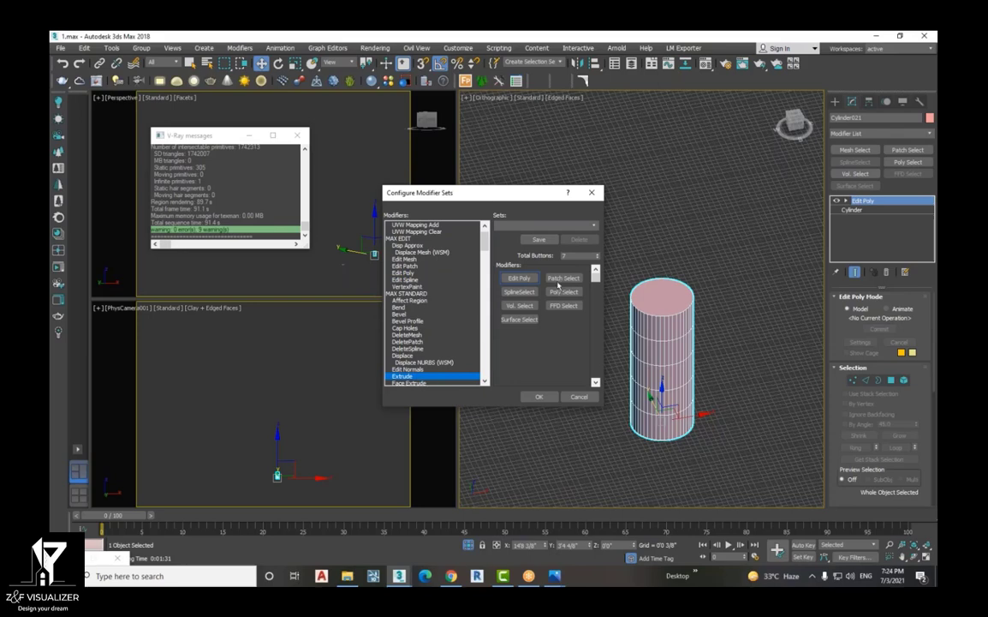
pyautogui.click(558, 281)
# In the modifier button set, replace SplineSelect with Edit Spline and Poly Select with Lathe
pyautogui.scroll(1, 422, 315)
pyautogui.moveTo(406, 292); pyautogui.dragTo(519, 292)
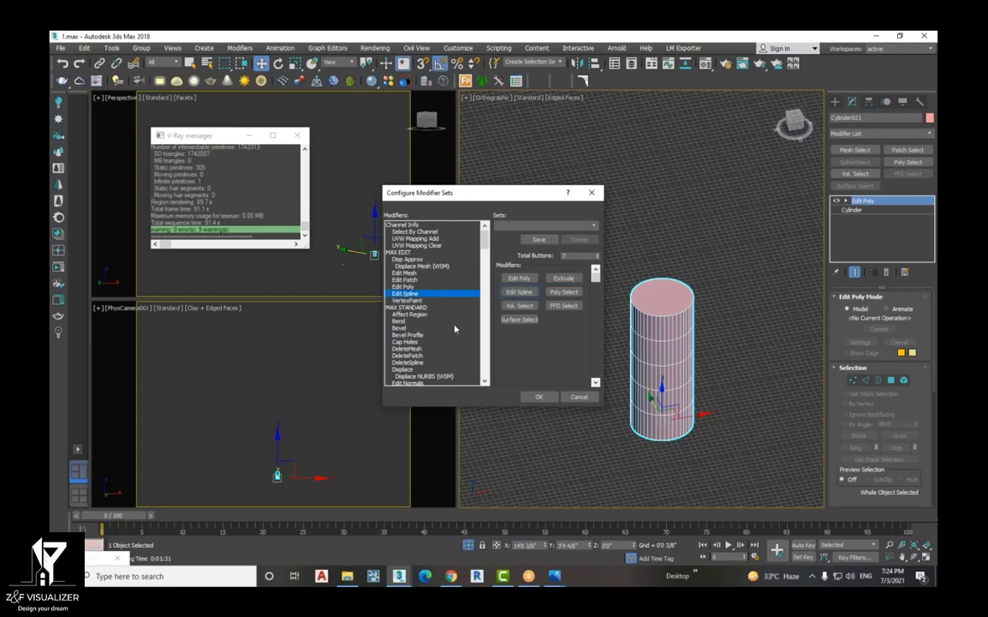
pyautogui.scroll(-7, 420, 325)
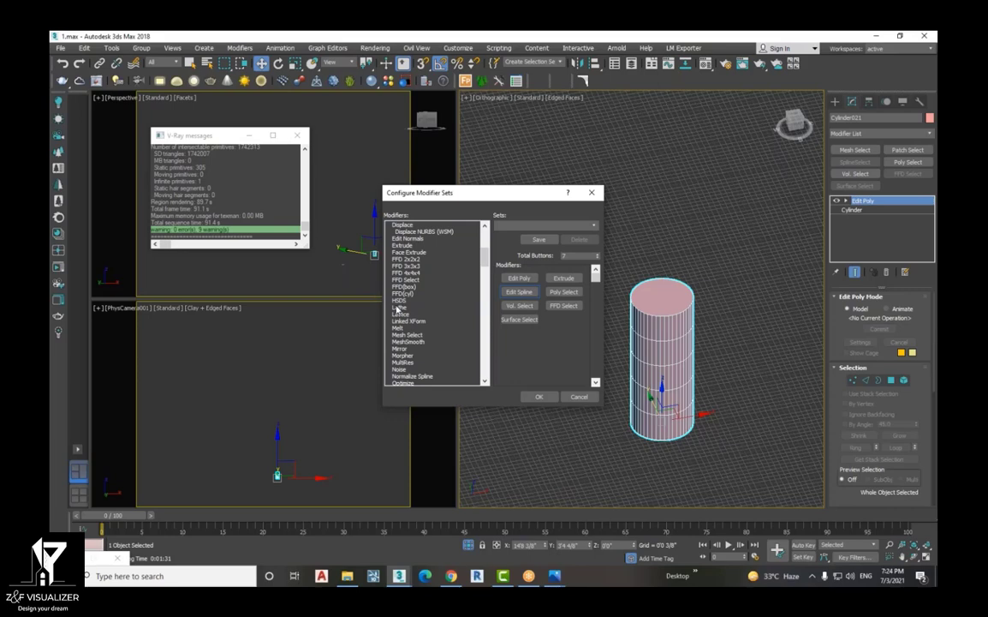
pyautogui.moveTo(396, 309); pyautogui.dragTo(557, 292)
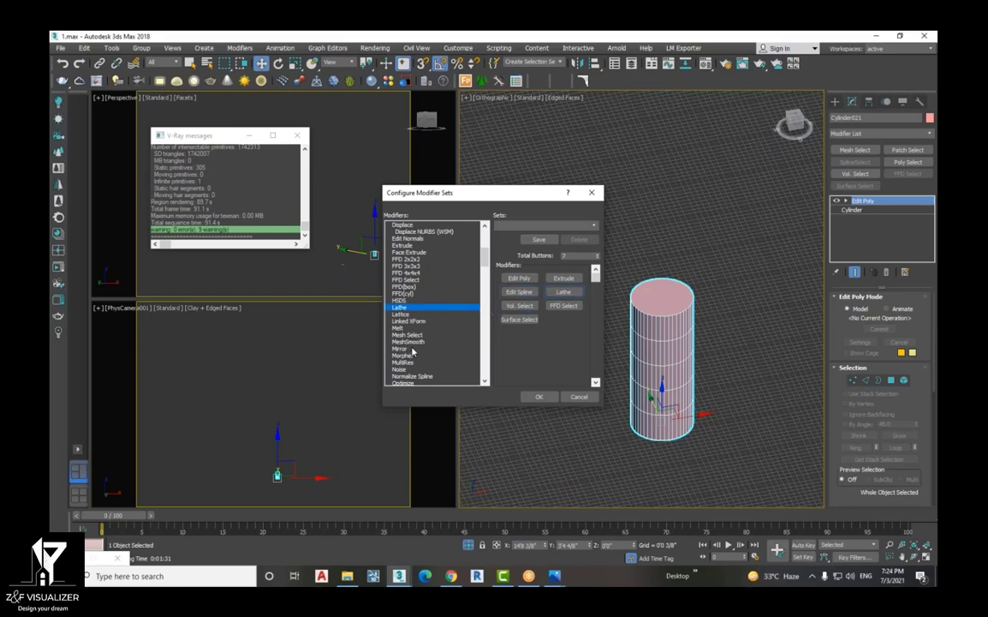
# Replace Vol. Select with Symmetry in the modifier button set
pyautogui.scroll(-3, 411, 348)
pyautogui.scroll(-8, 413, 350)
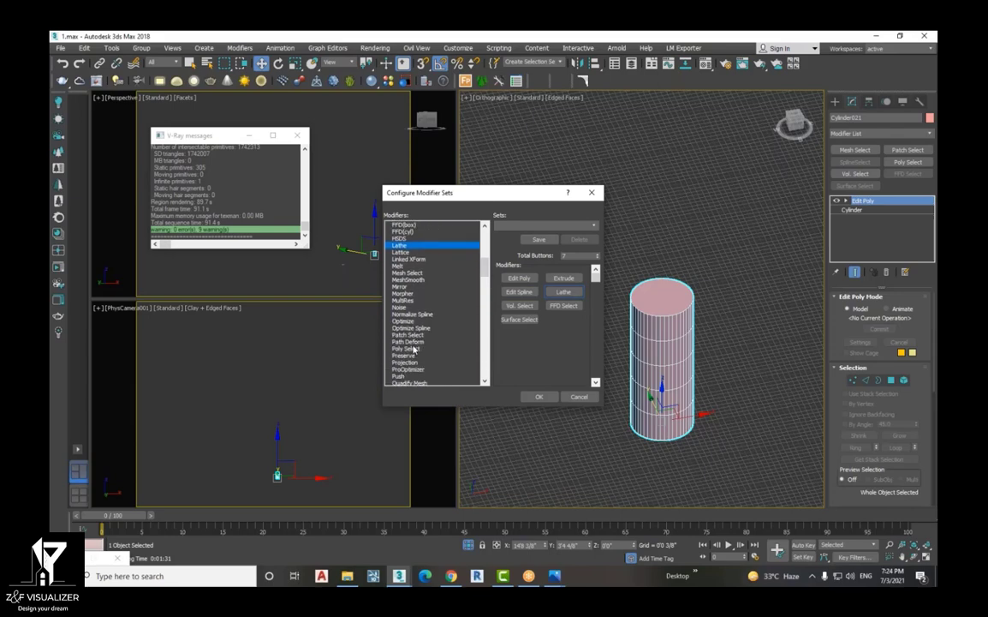
pyautogui.scroll(-1, 413, 349)
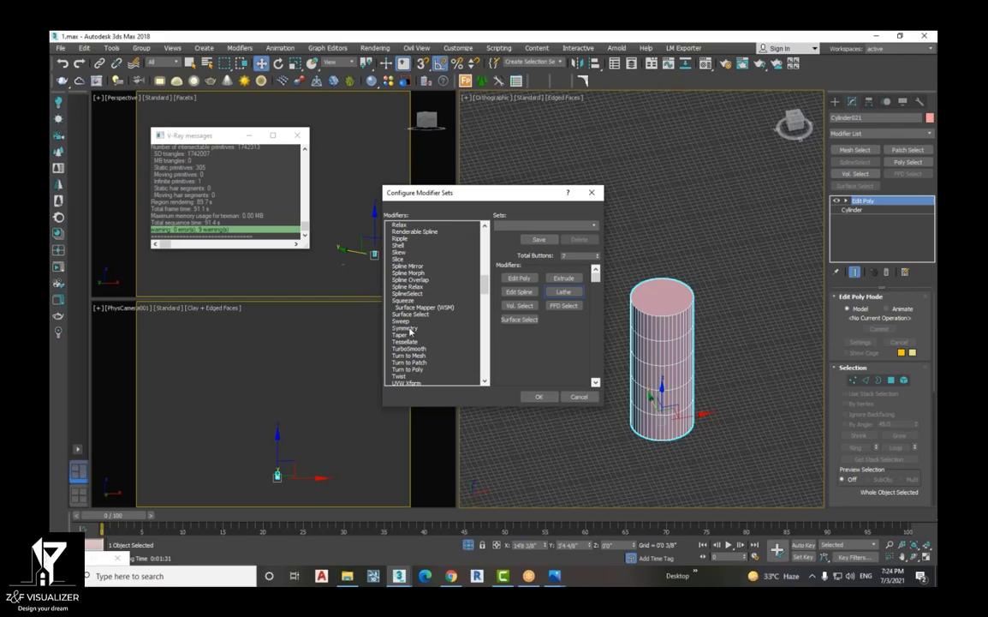
pyautogui.moveTo(410, 330); pyautogui.dragTo(516, 306)
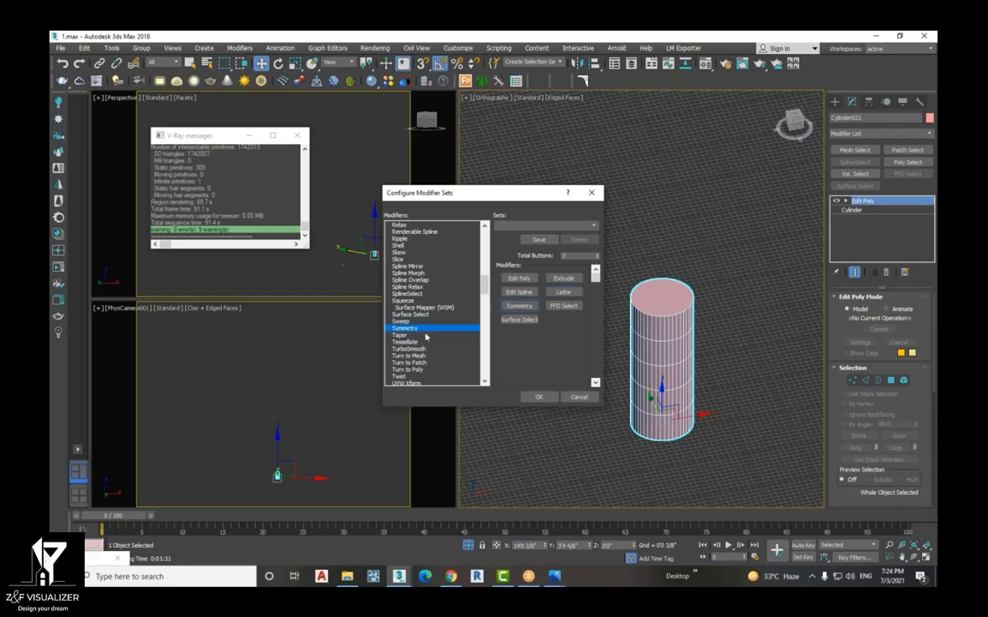
# Replace FFD Select with UVW Map in the modifier button set and accept the configuration
pyautogui.scroll(5, 426, 334)
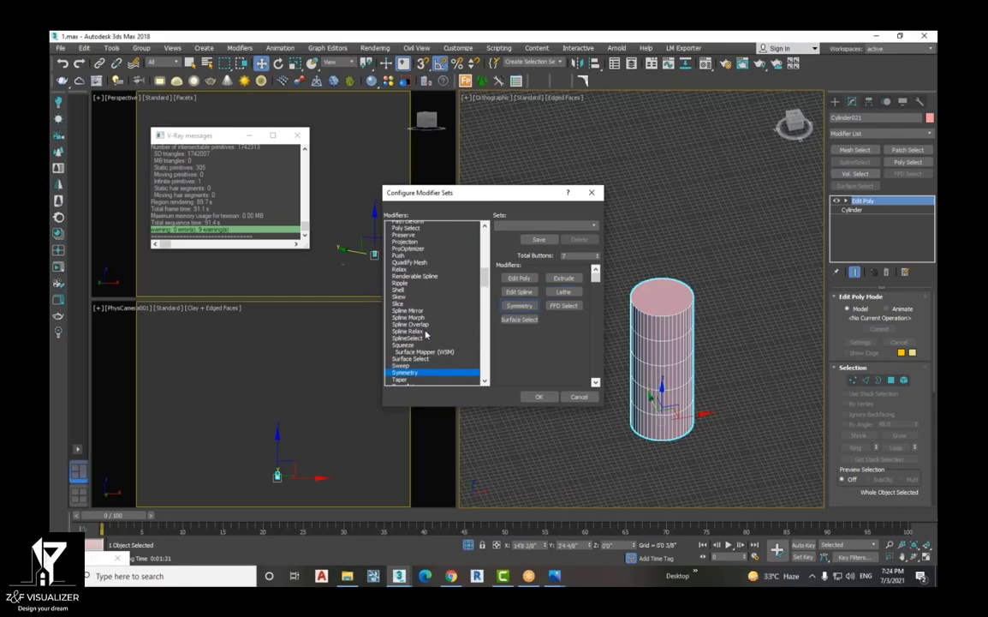
pyautogui.scroll(5, 426, 334)
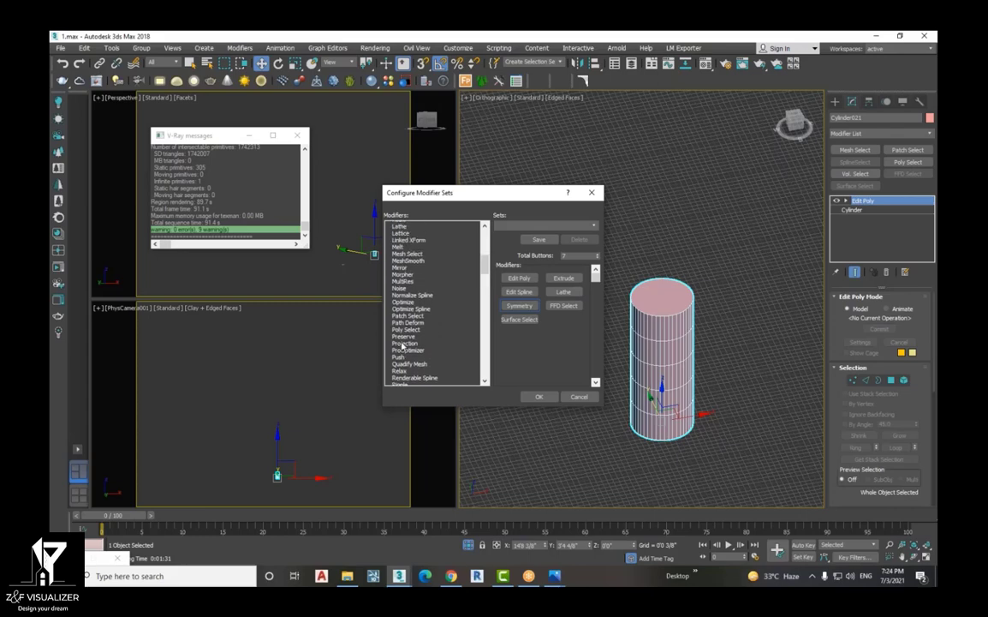
pyautogui.scroll(4, 407, 339)
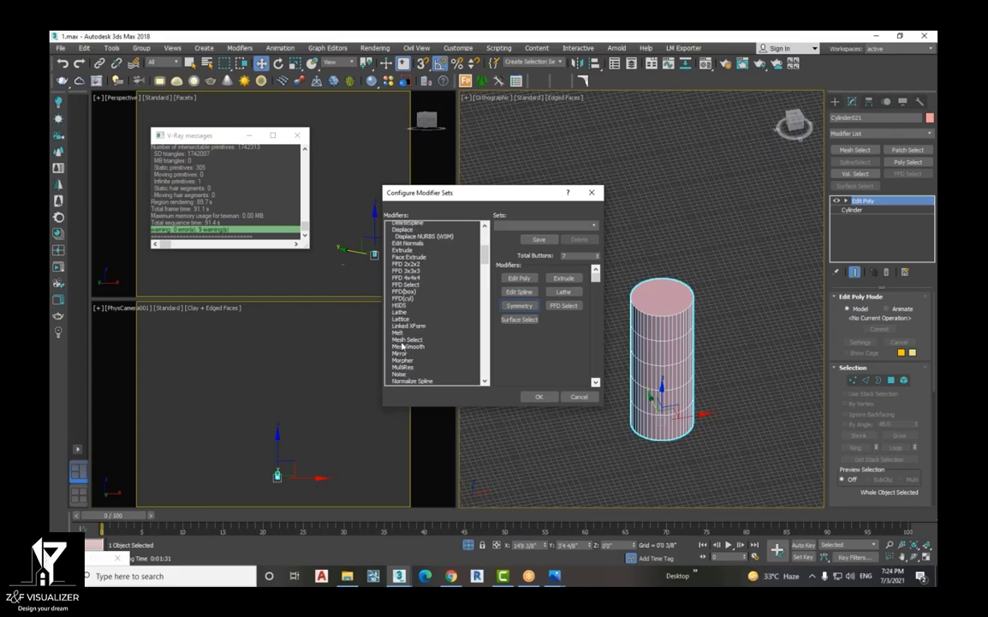
pyautogui.scroll(2, 416, 326)
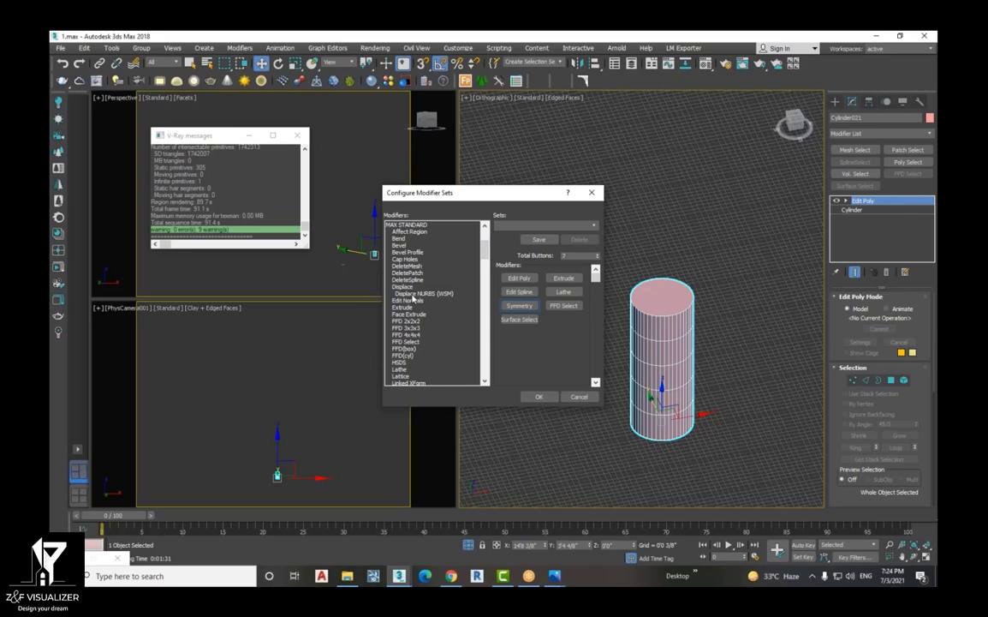
pyautogui.scroll(-20, 414, 298)
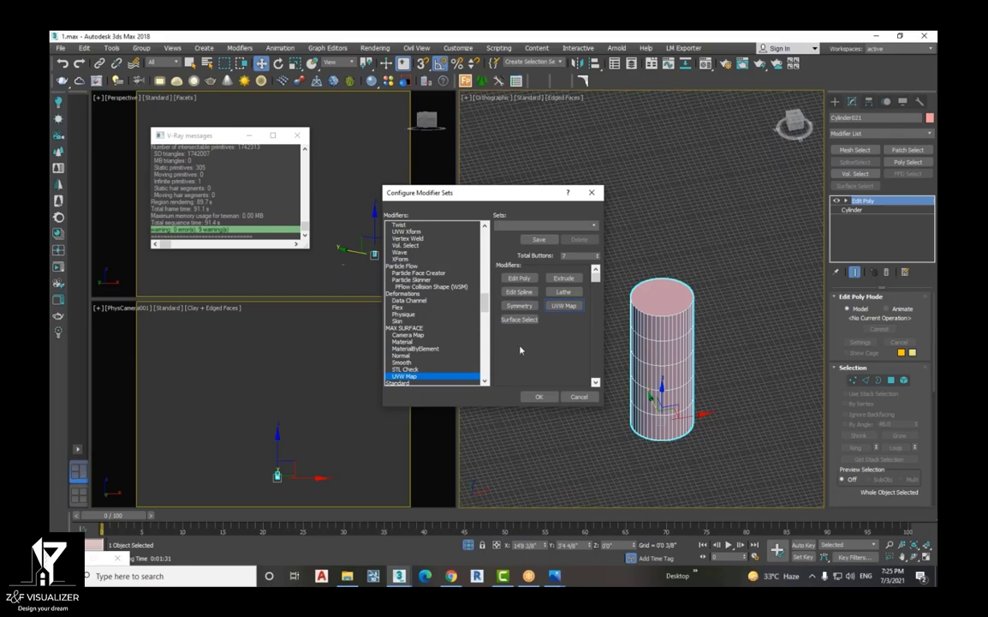
pyautogui.click(539, 397)
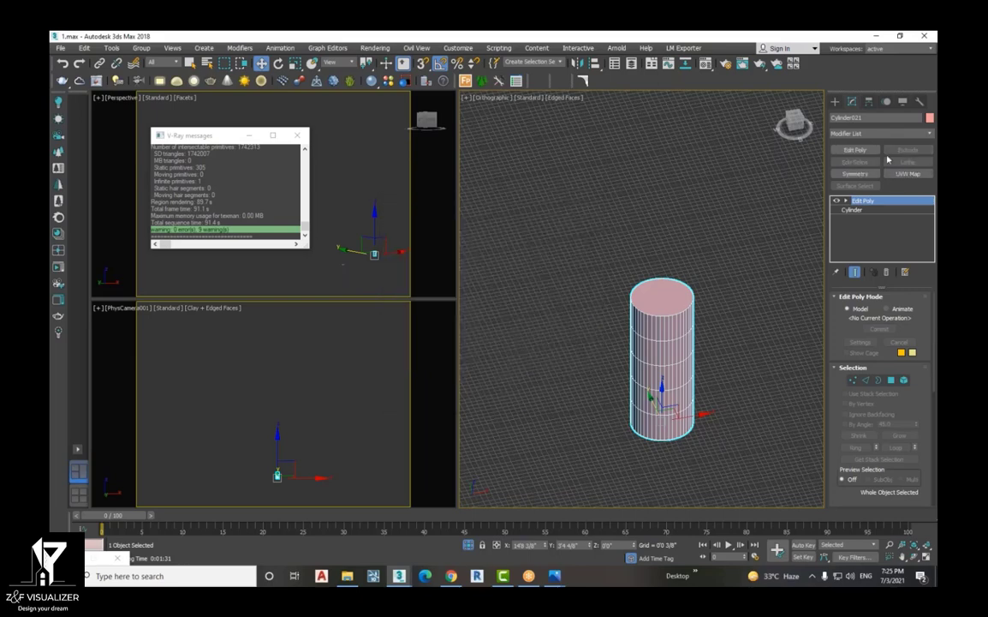
pyautogui.click(677, 207)
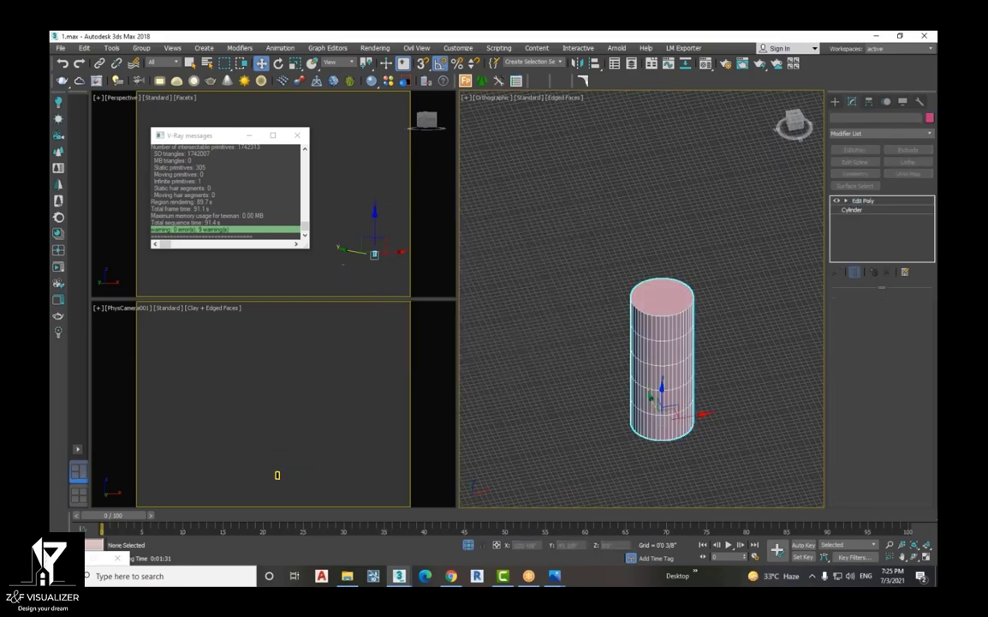
# Select the top and bottom cap polygons of the cylinder in polygon mode
pyautogui.click(892, 380)
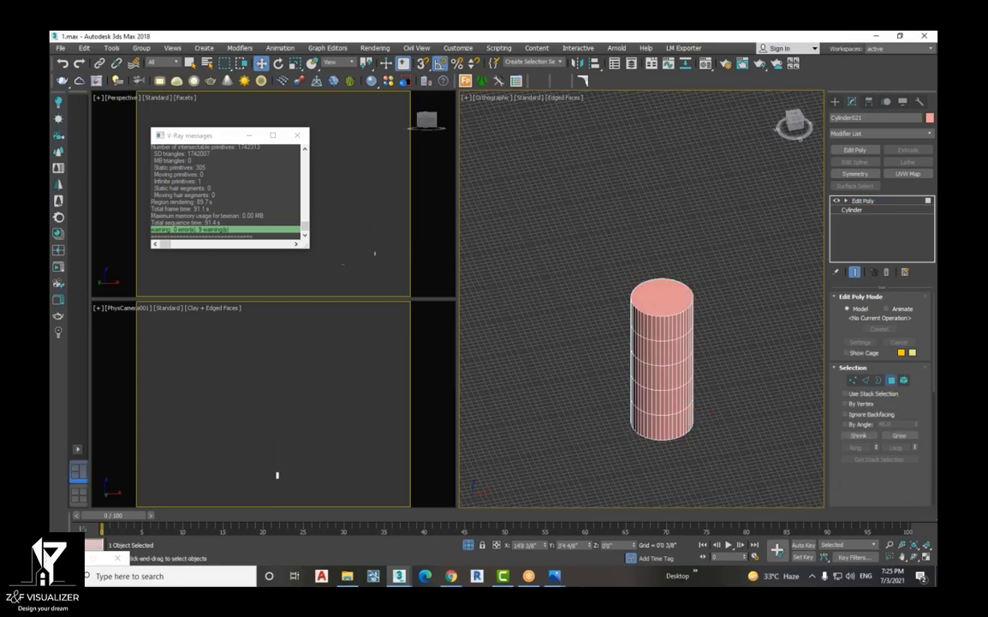
pyautogui.click(915, 555)
pyautogui.moveTo(668, 315); pyautogui.dragTo(565, 207)
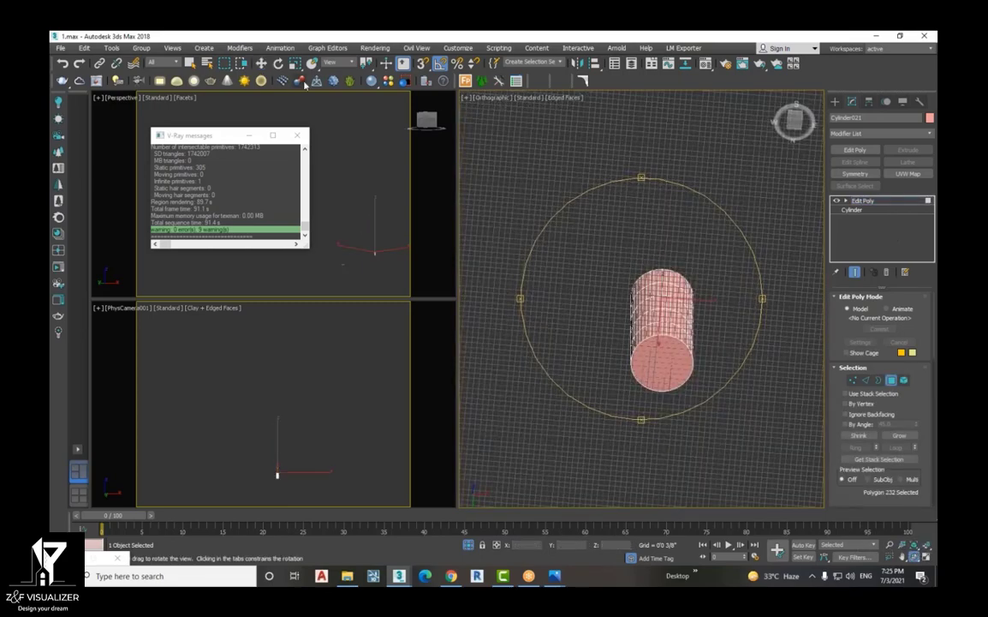
pyautogui.click(261, 63)
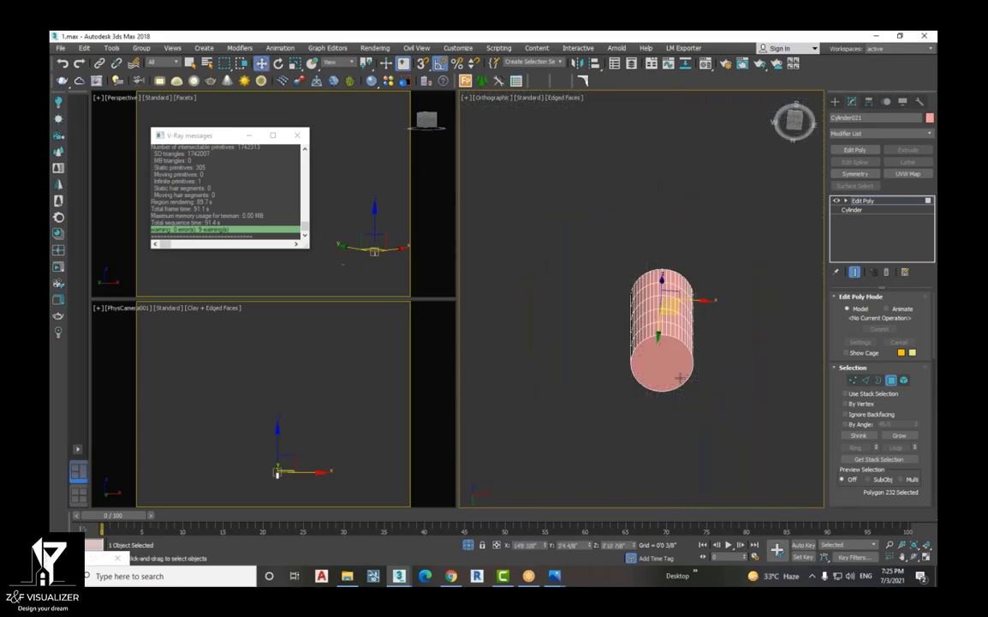
pyautogui.click(663, 360)
pyautogui.click(914, 556)
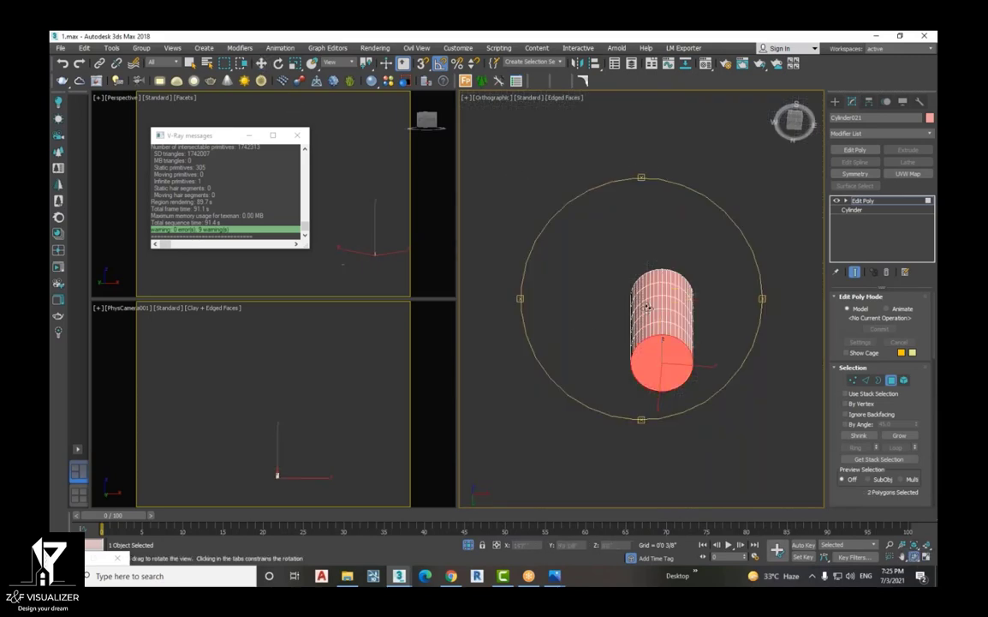
pyautogui.moveTo(582, 280); pyautogui.dragTo(664, 383)
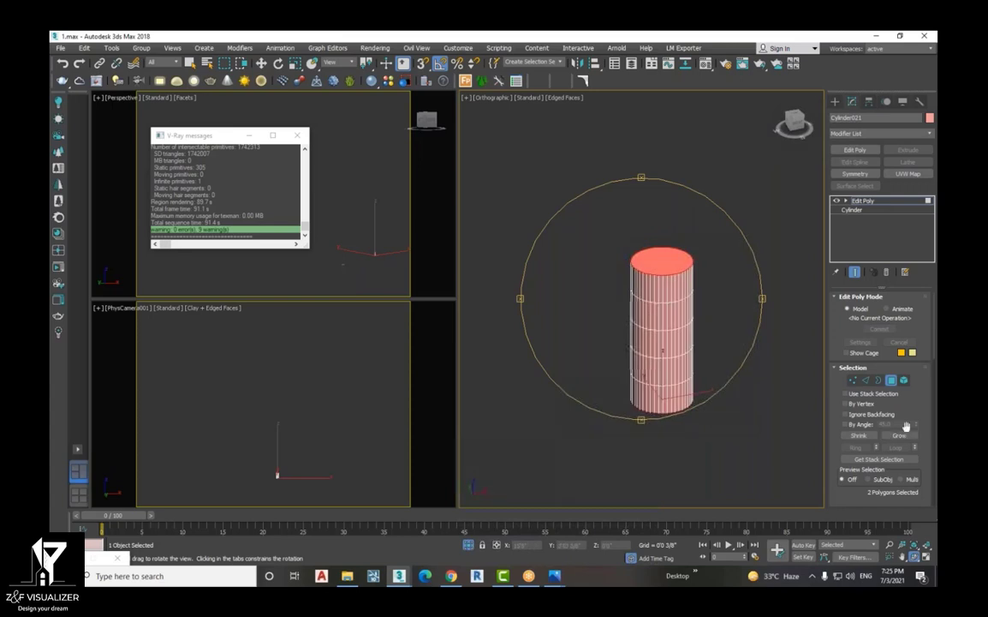
# Inset the two selected cap polygons of the cylinder by 0'0 1/8"
pyautogui.scroll(-5, 934, 353)
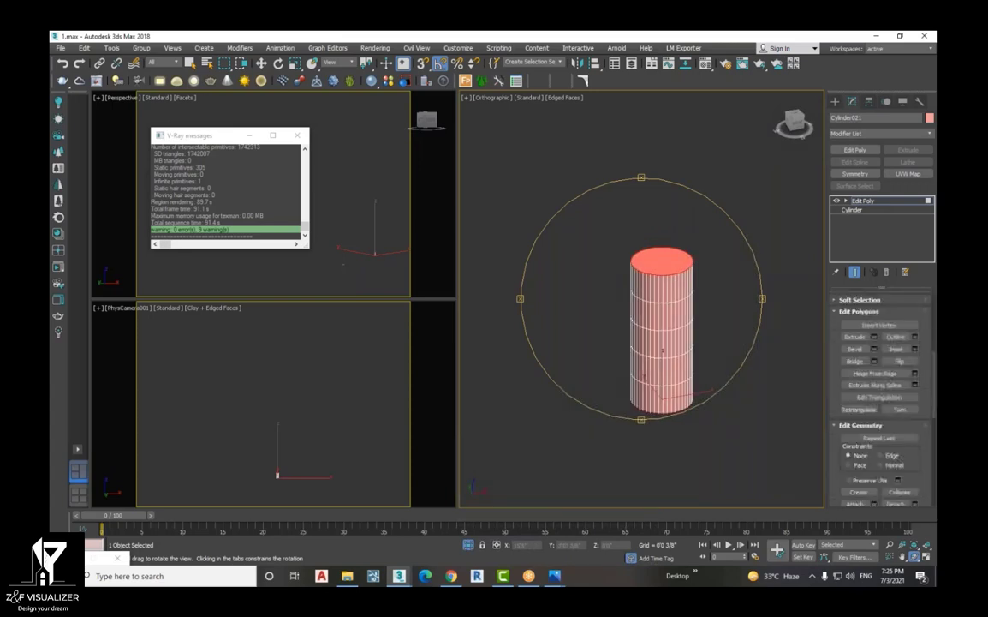
pyautogui.rightClick(675, 271)
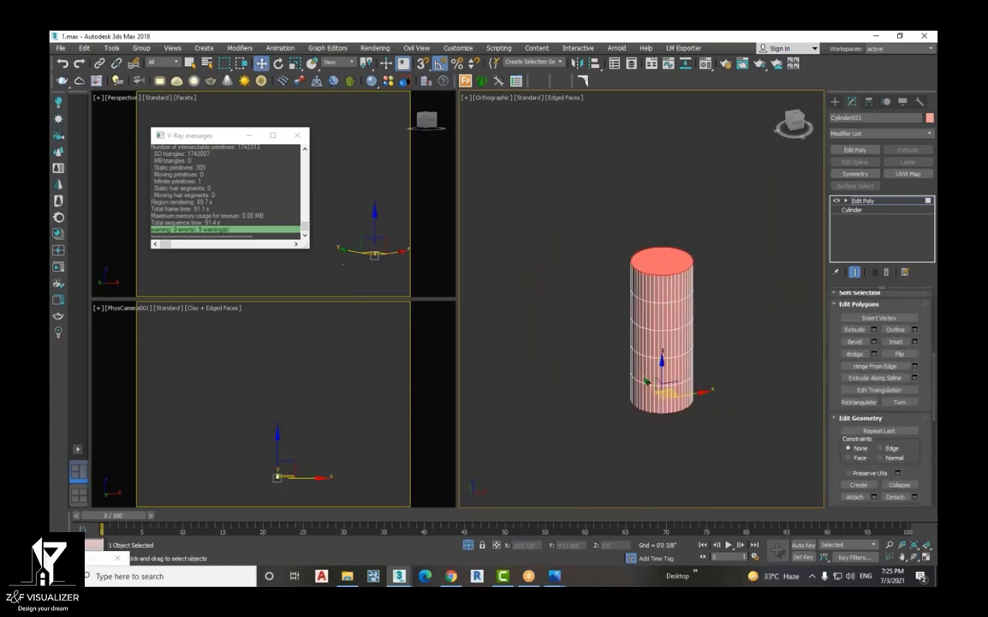
pyautogui.rightClick(667, 265)
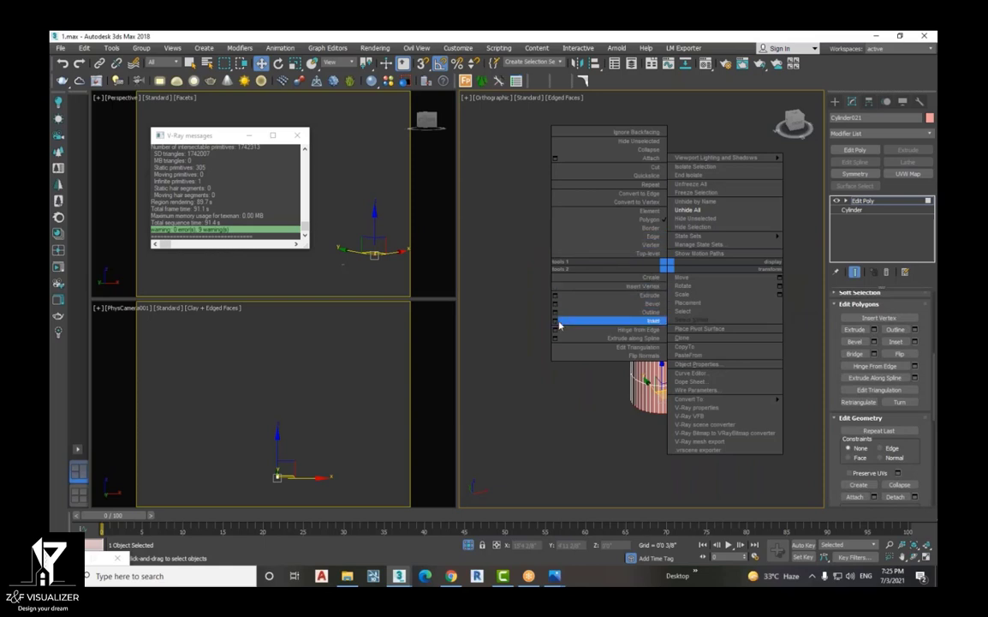
pyautogui.click(561, 322)
pyautogui.scroll(2, 676, 266)
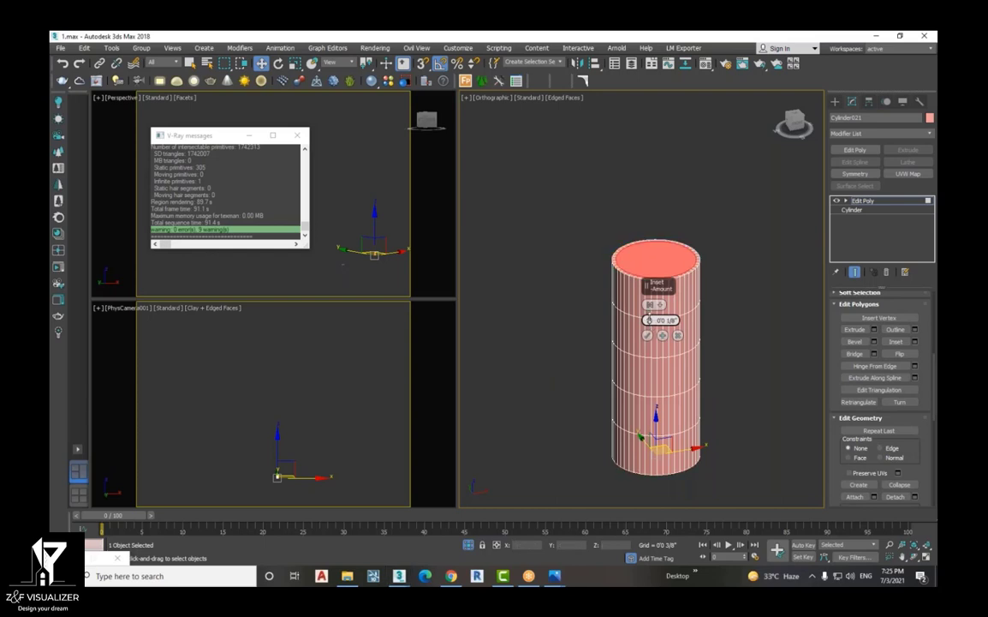
pyautogui.click(649, 335)
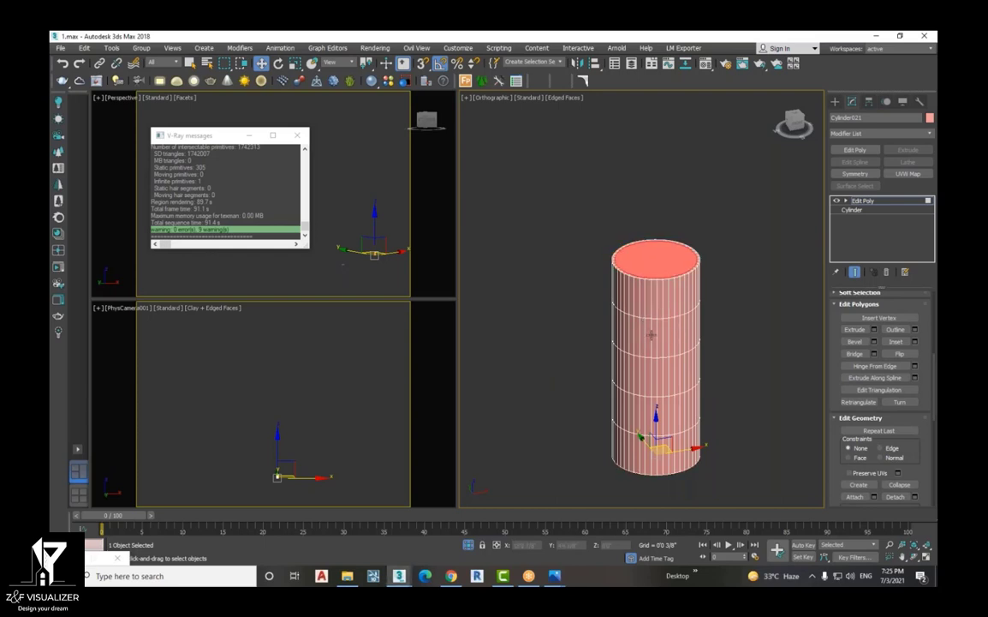
# Extrude the inset caps inward with a height of -0'1 2/8" and return the cylinder to object level
pyautogui.rightClick(649, 274)
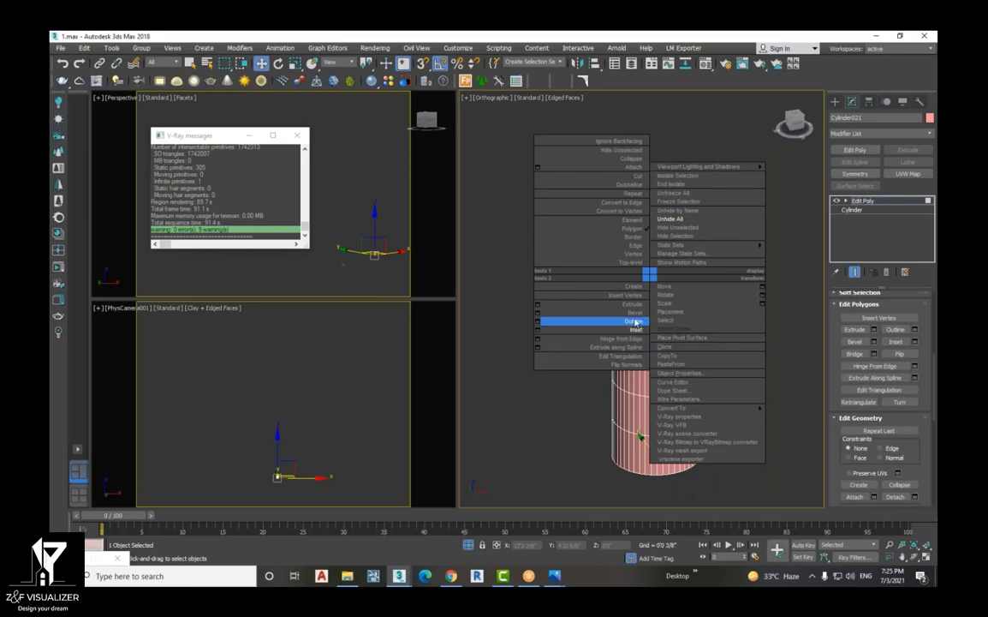
pyautogui.click(539, 305)
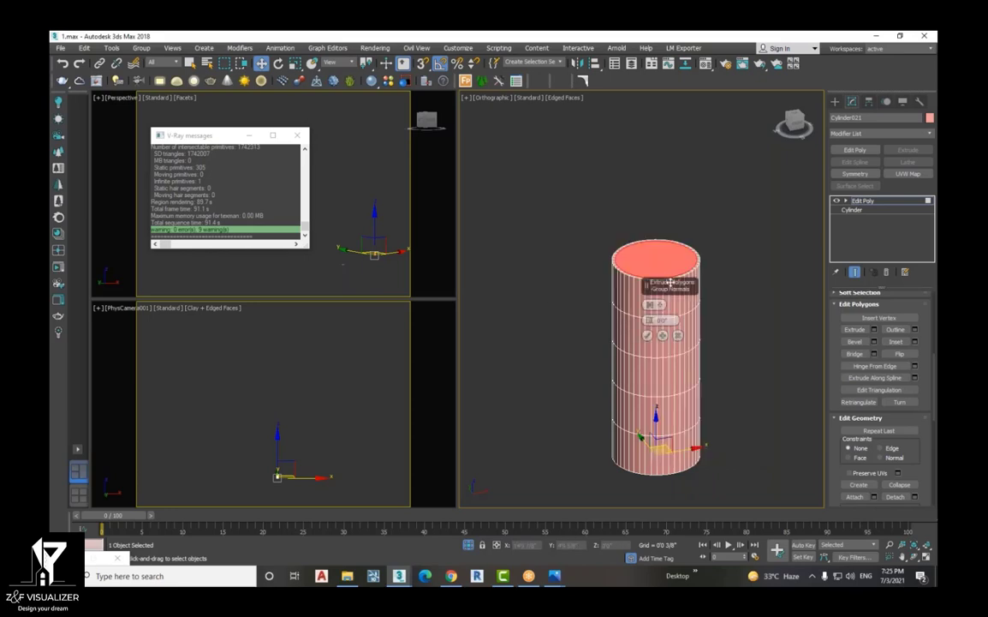
pyautogui.moveTo(648, 319); pyautogui.dragTo(655, 348)
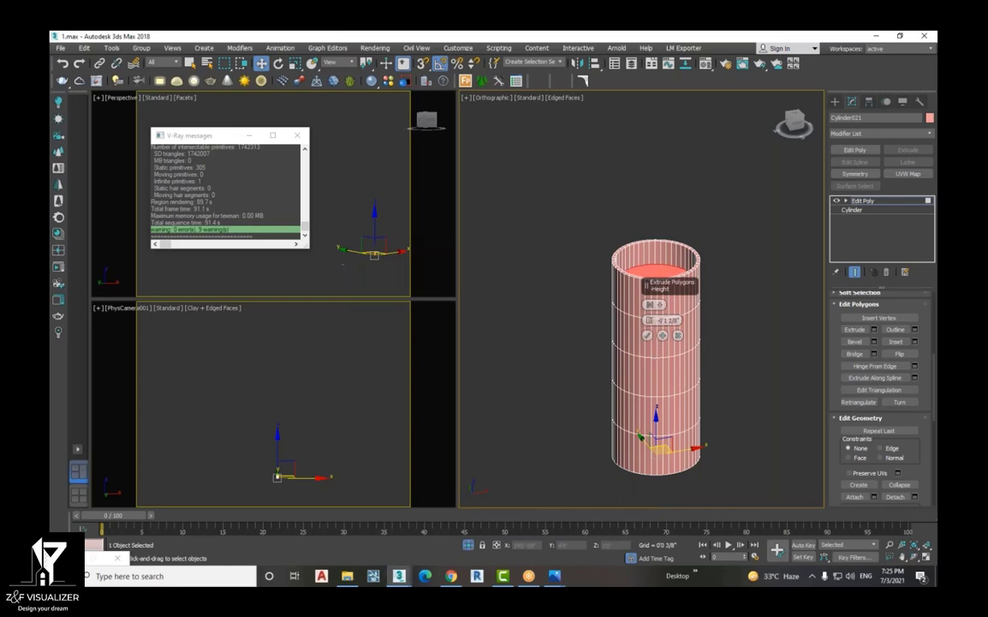
pyautogui.click(647, 335)
pyautogui.click(847, 200)
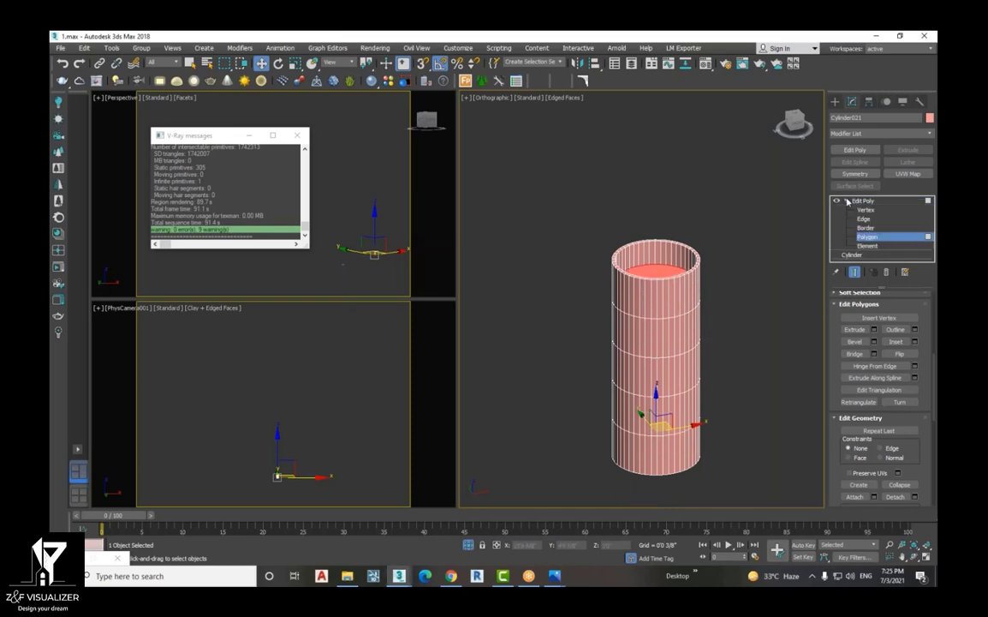
pyautogui.click(869, 238)
pyautogui.click(789, 266)
pyautogui.click(674, 267)
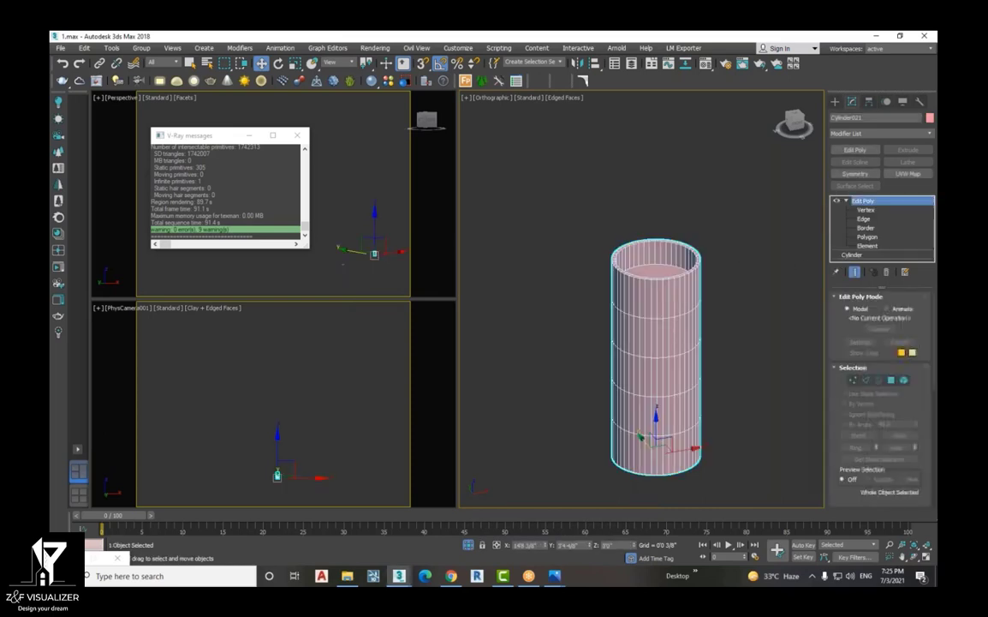
# Create a disc-type VRayLight with a radius of about 0'1 7/8", centred on the cylinder in the wireframe top view
pyautogui.press('t')
pyautogui.scroll(-5, 586, 264)
pyautogui.press('F3')
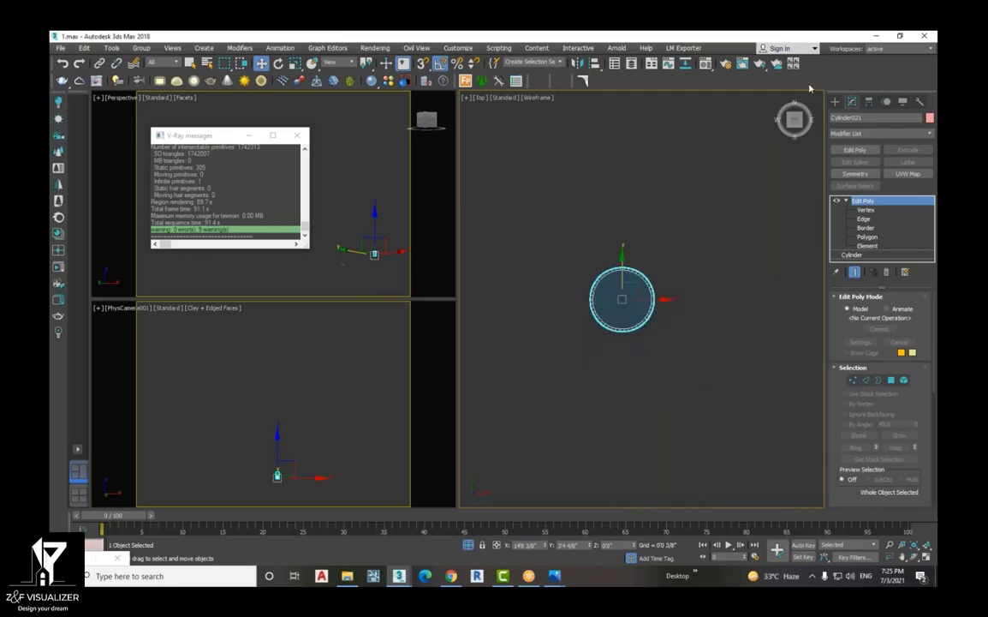
pyautogui.click(835, 101)
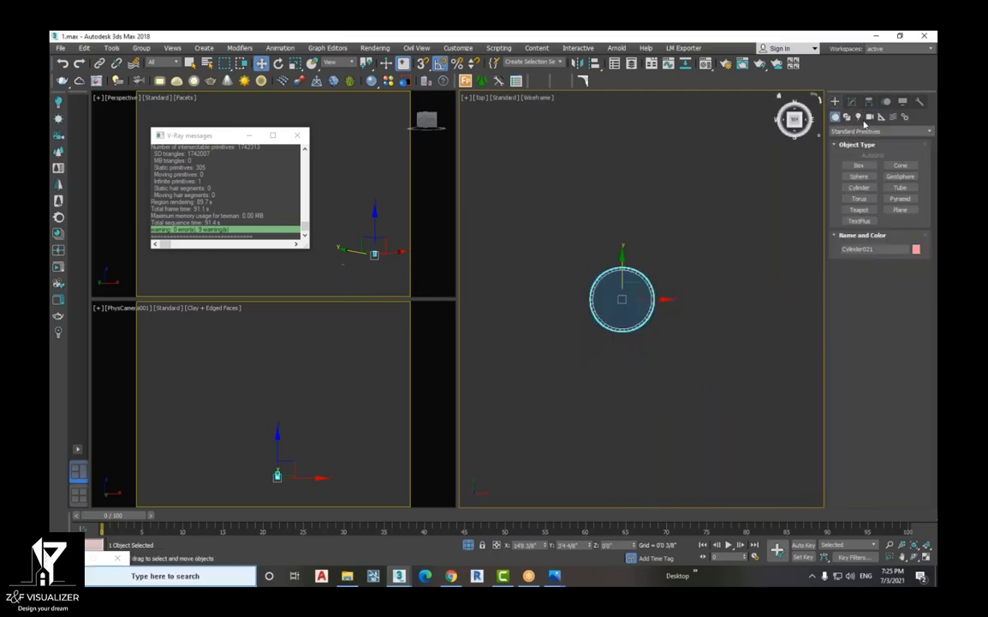
pyautogui.click(859, 117)
pyautogui.click(880, 131)
pyautogui.click(826, 162)
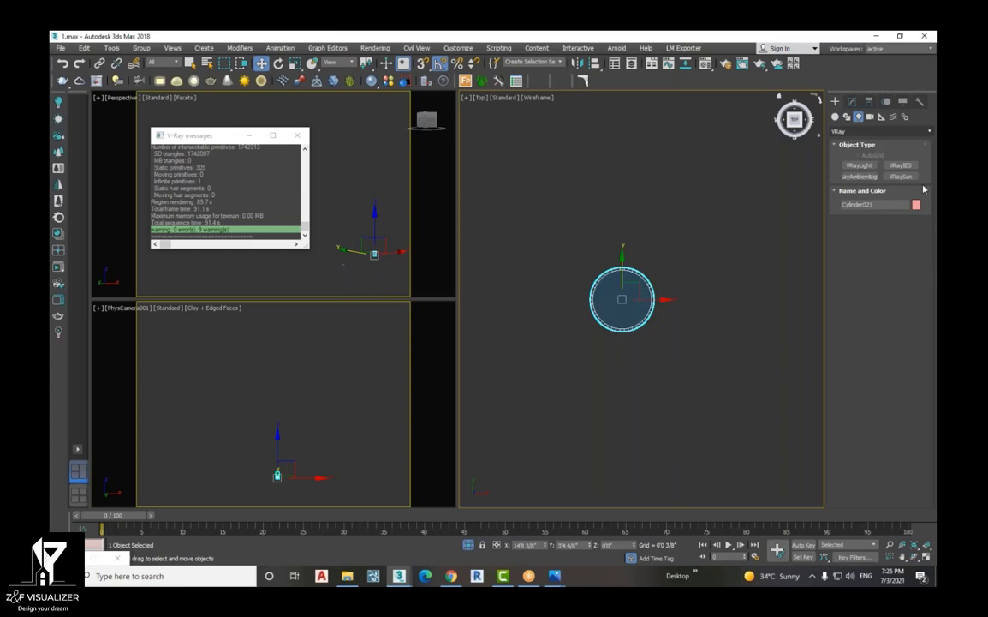
pyautogui.click(872, 168)
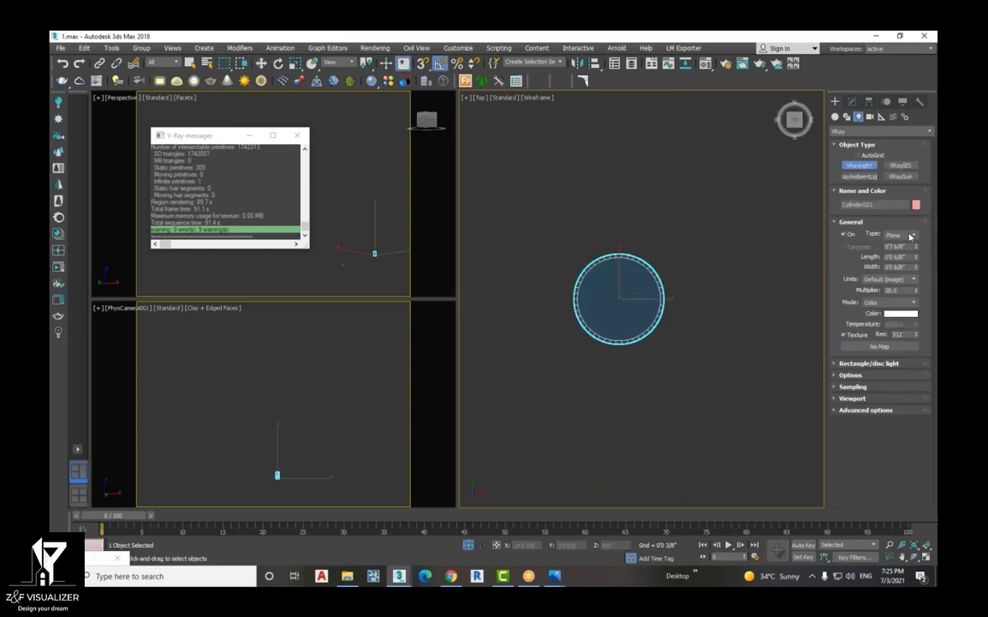
pyautogui.click(910, 236)
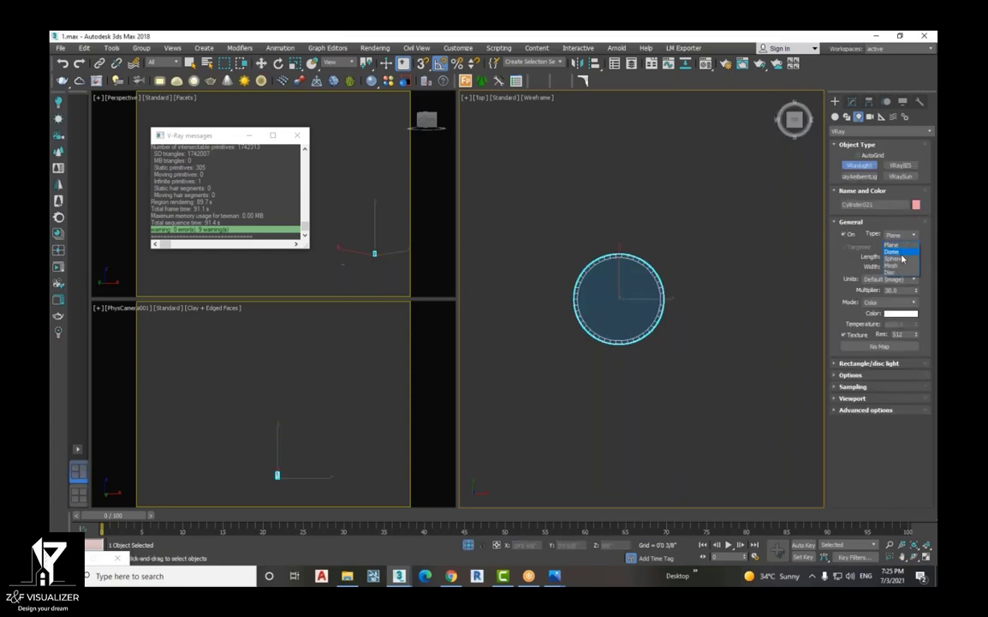
pyautogui.click(899, 273)
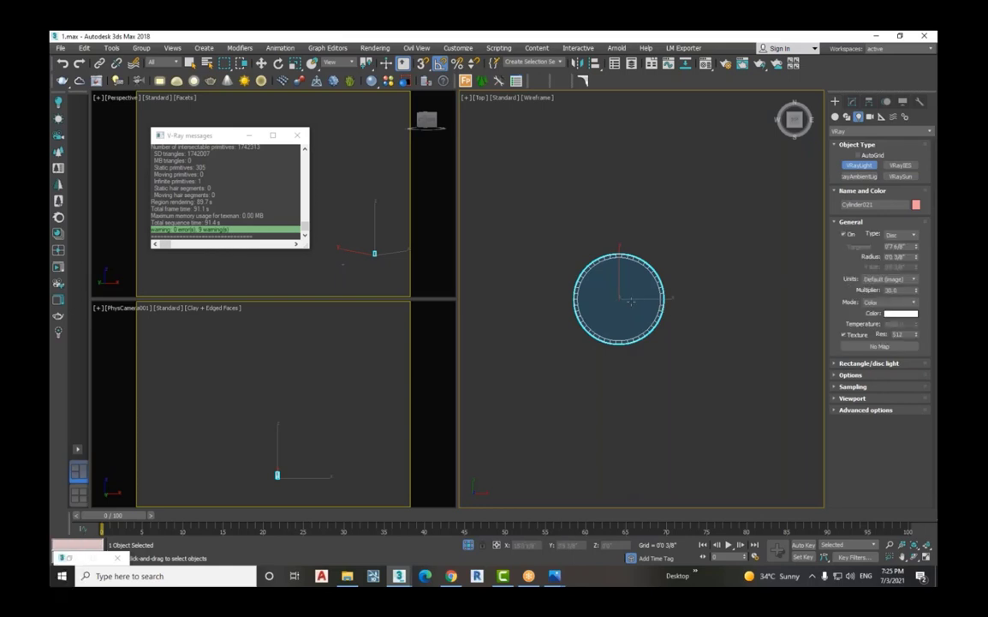
pyautogui.moveTo(618, 298); pyautogui.dragTo(641, 334)
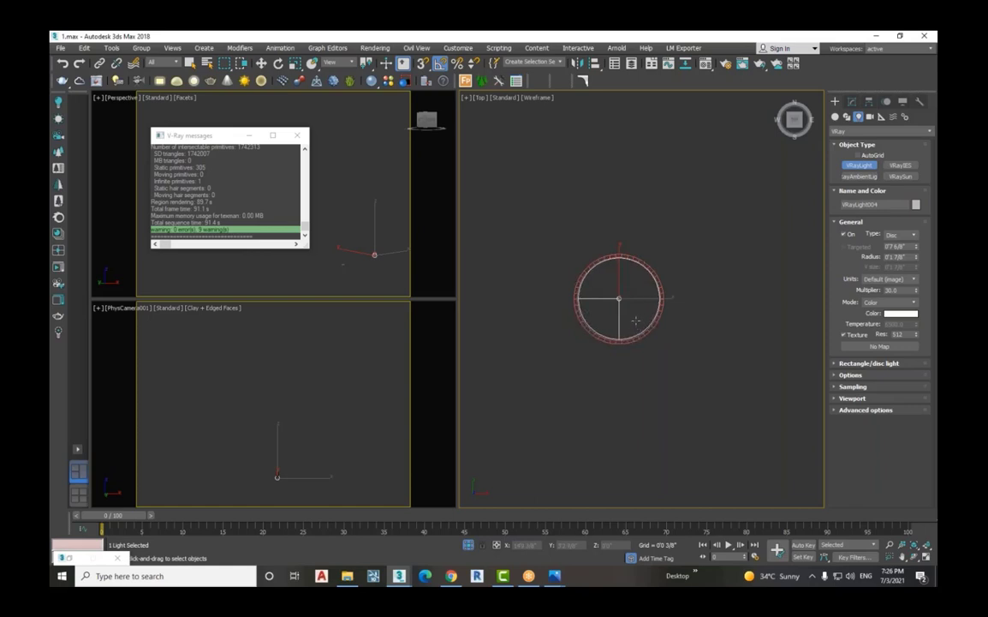
# In the front view, mirror the disc light as an instance at the cylinder's top end, facing upward
pyautogui.press('f')
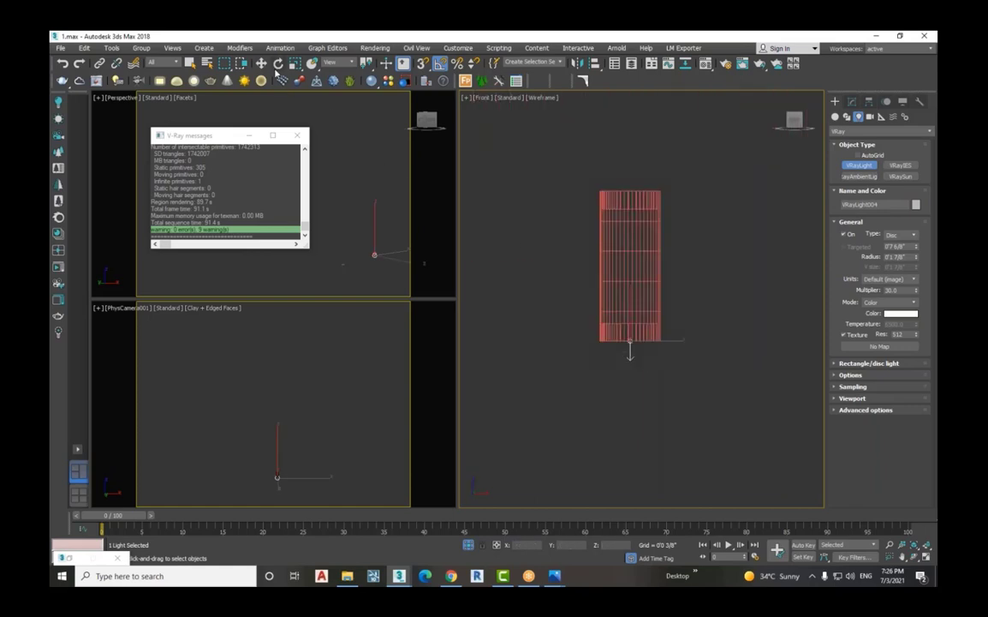
pyautogui.click(261, 63)
pyautogui.scroll(4, 628, 334)
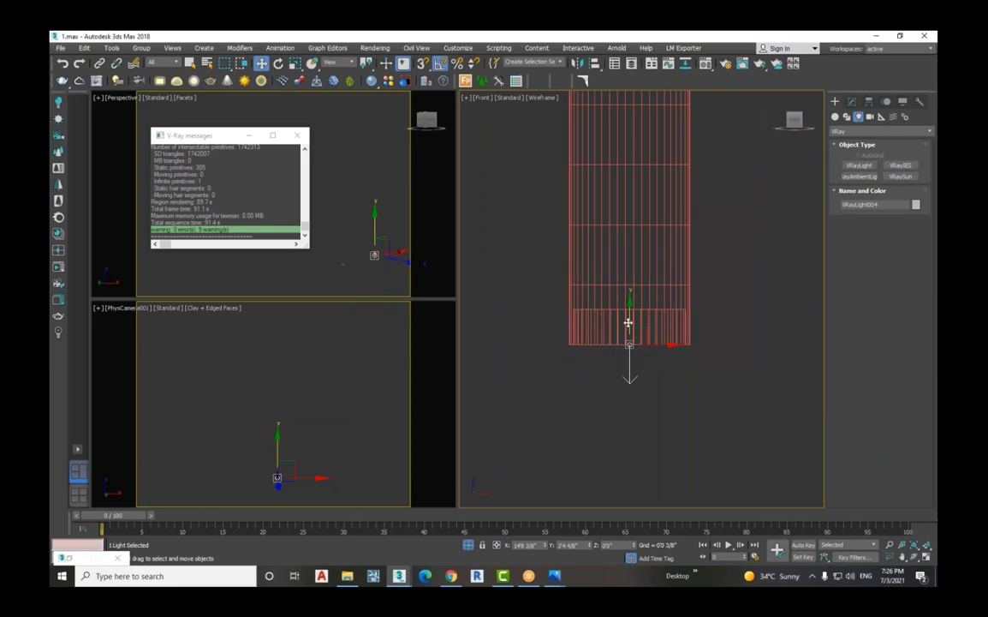
pyautogui.scroll(-4, 628, 323)
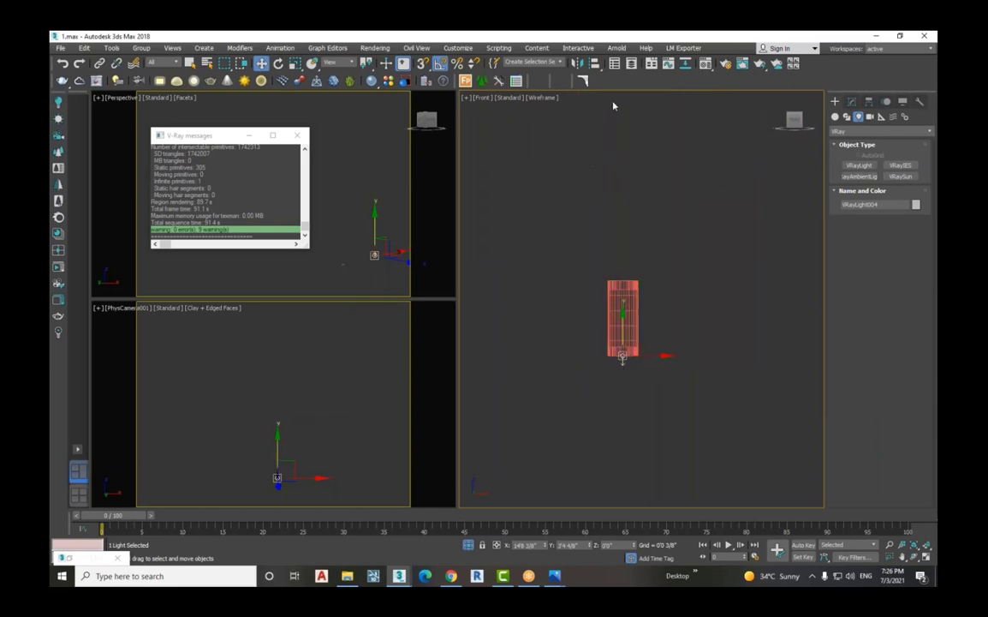
pyautogui.click(579, 64)
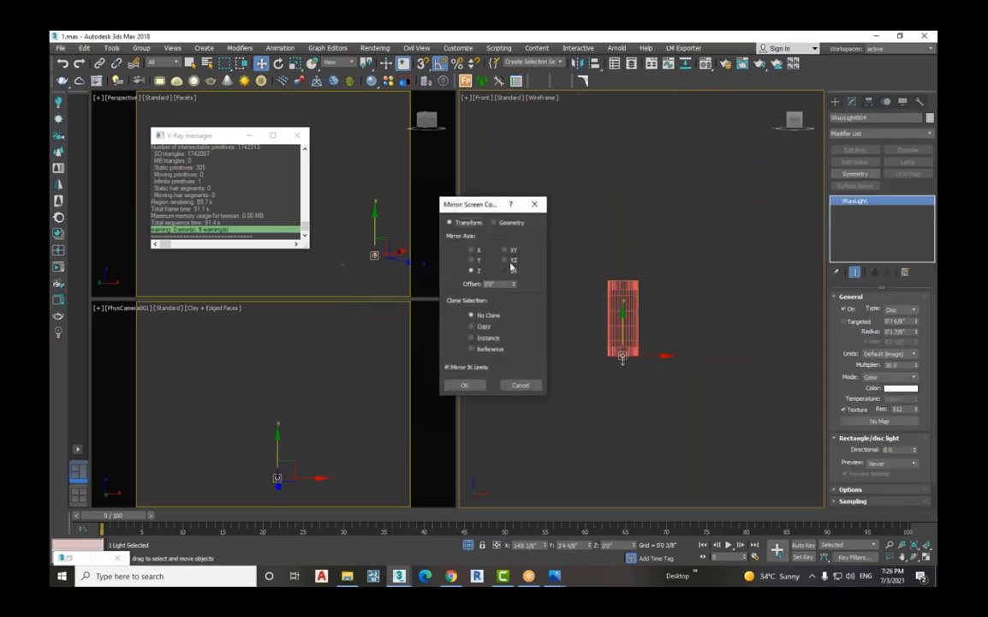
pyautogui.click(472, 338)
pyautogui.click(464, 387)
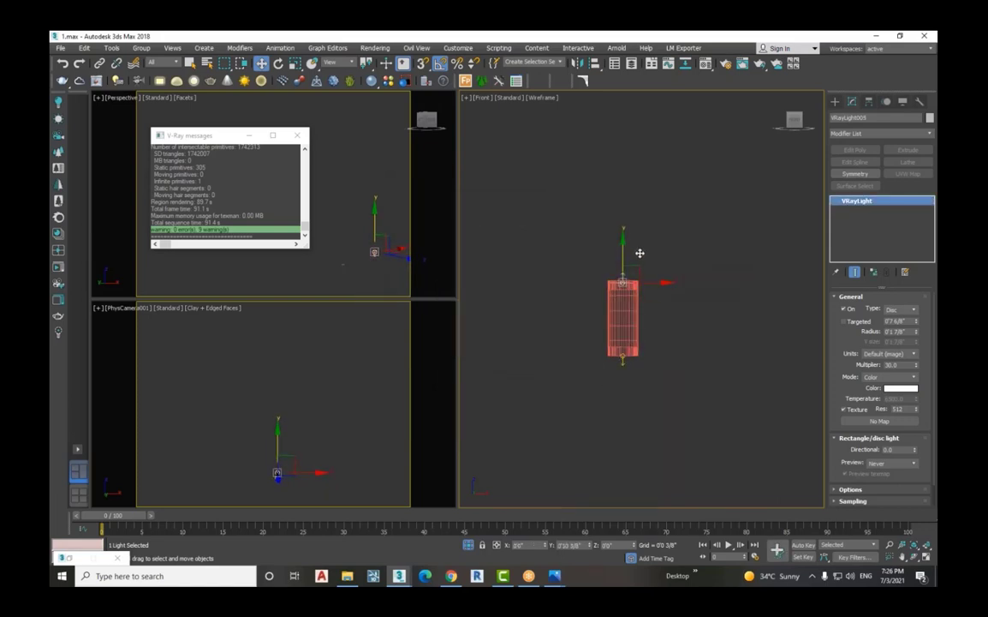
# Set the instanced disc light's mode to Temperature at 3800 and its multiplier to 200
pyautogui.click(891, 377)
pyautogui.click(889, 389)
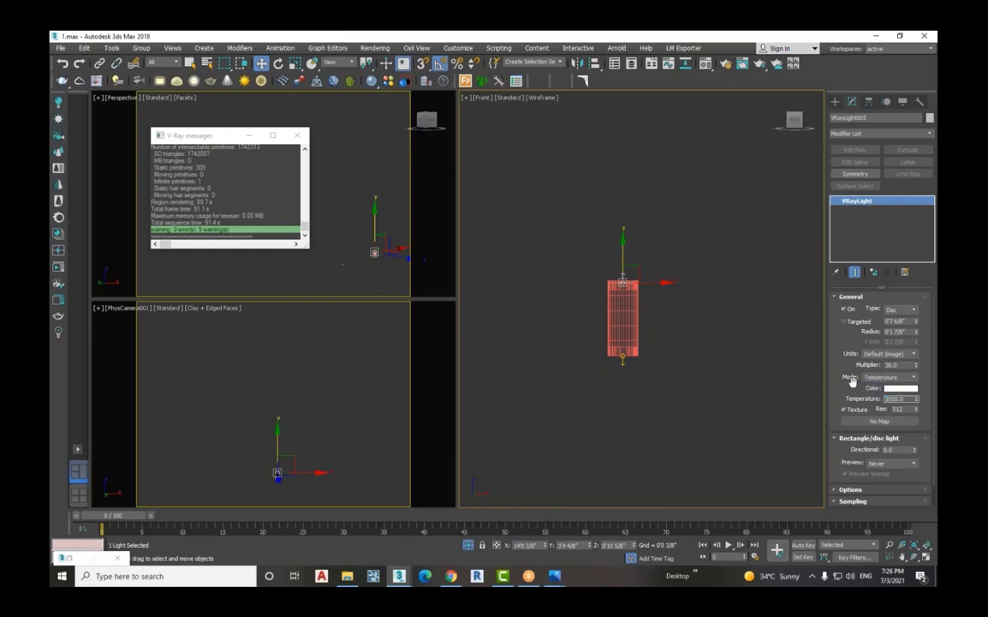
pyautogui.moveTo(848, 391); pyautogui.dragTo(853, 375)
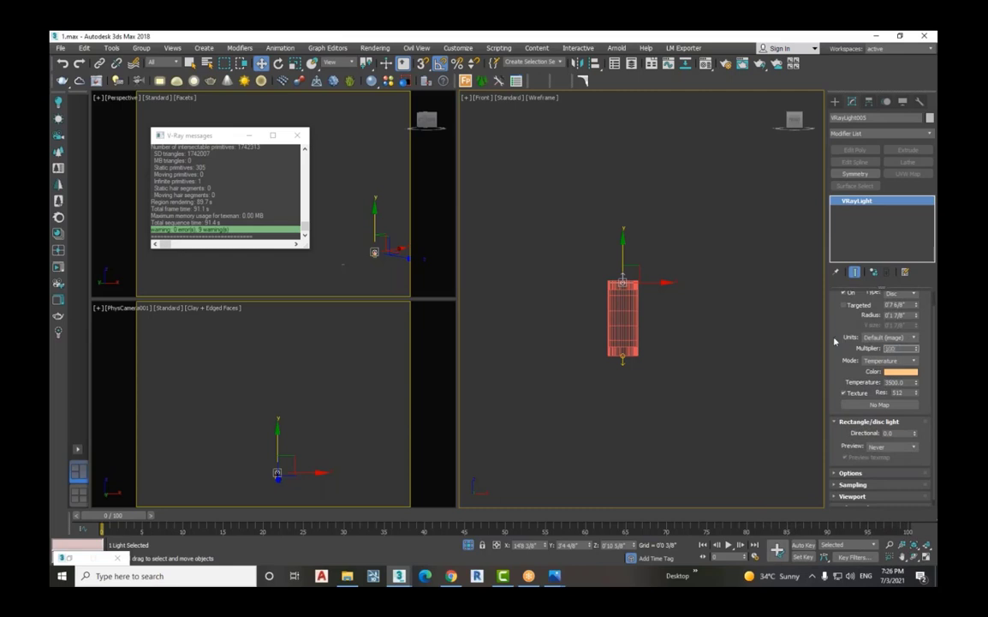
pyautogui.click(695, 336)
pyautogui.click(622, 317)
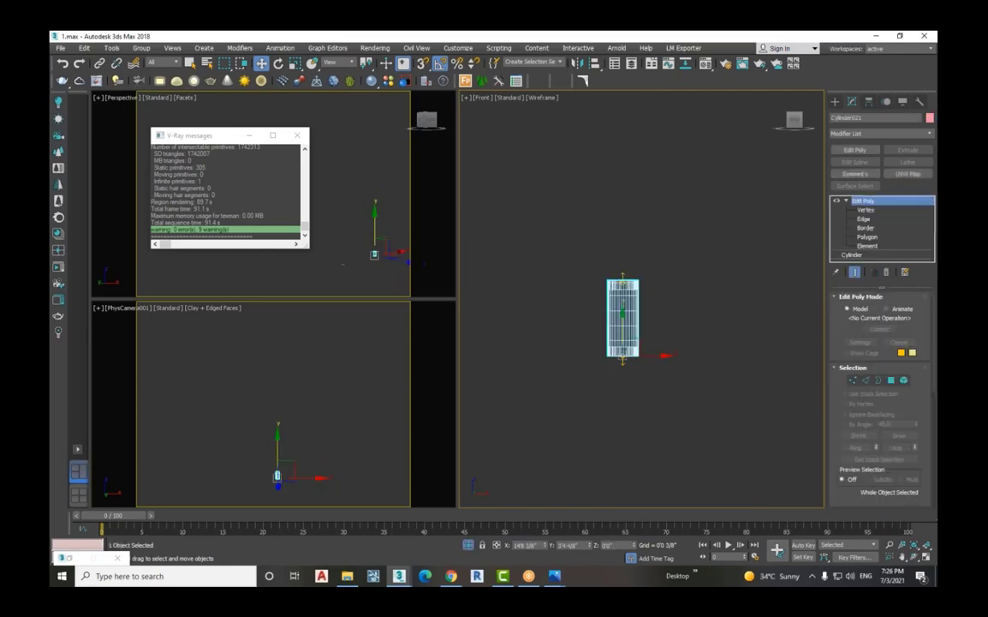
pyautogui.press('m')
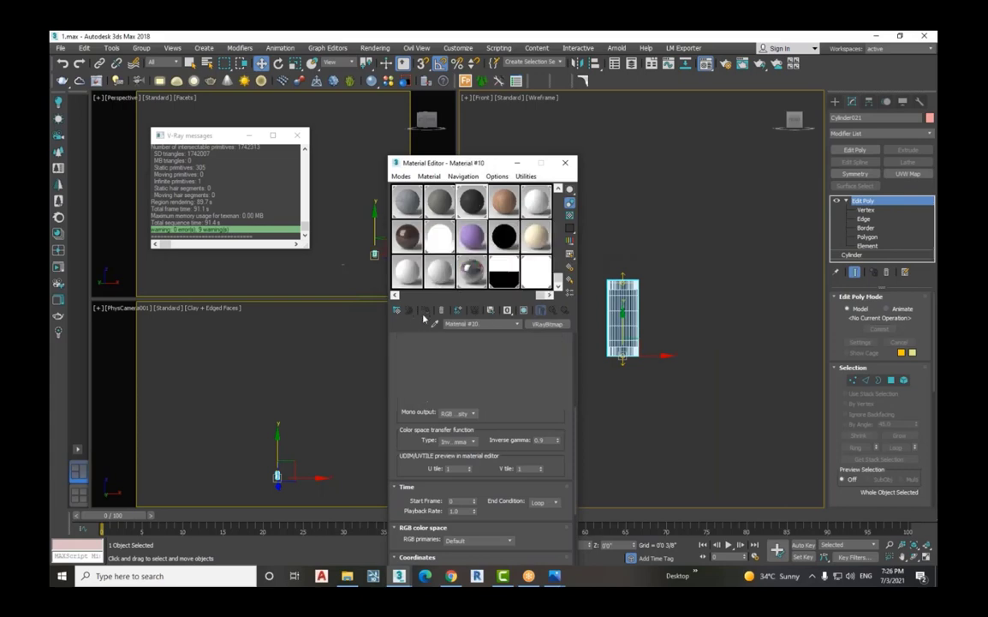
pyautogui.click(518, 163)
# Select the cylinder together with both disc lights and frame them in the top view
pyautogui.click(708, 250)
pyautogui.moveTo(711, 250); pyautogui.dragTo(620, 383)
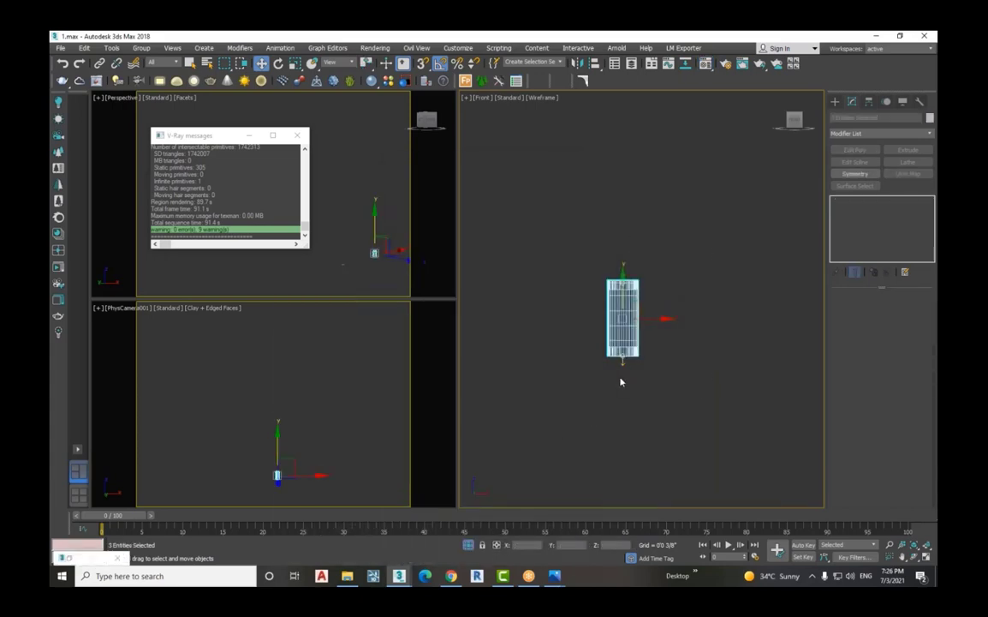
pyautogui.press('t')
pyautogui.press('z')
pyautogui.scroll(-5, 611, 429)
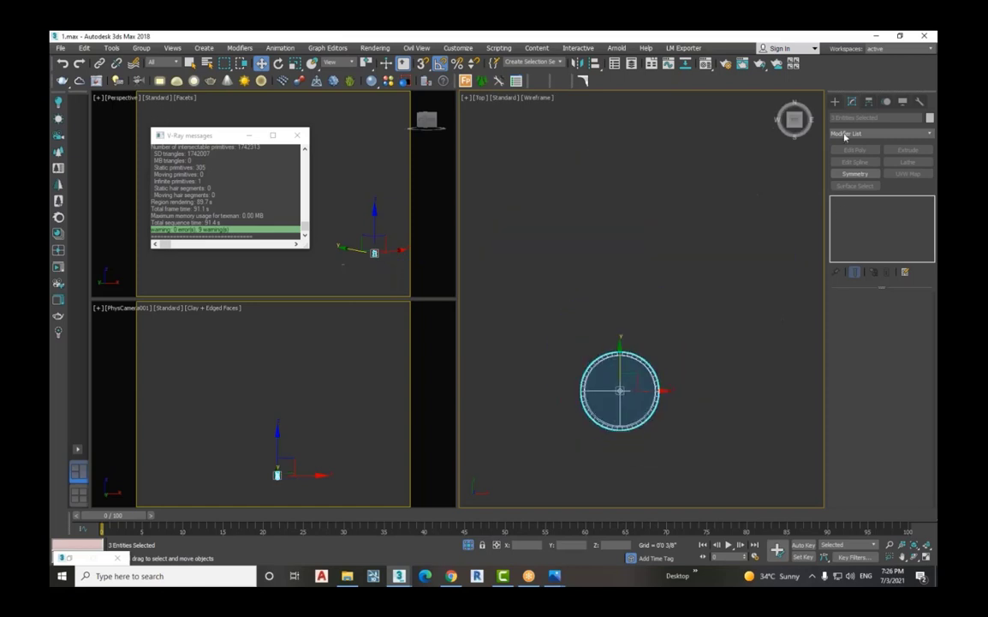
# Create a box about 0'1 1/8" long and 0'1" wide behind the cylinder in the top view
pyautogui.click(835, 101)
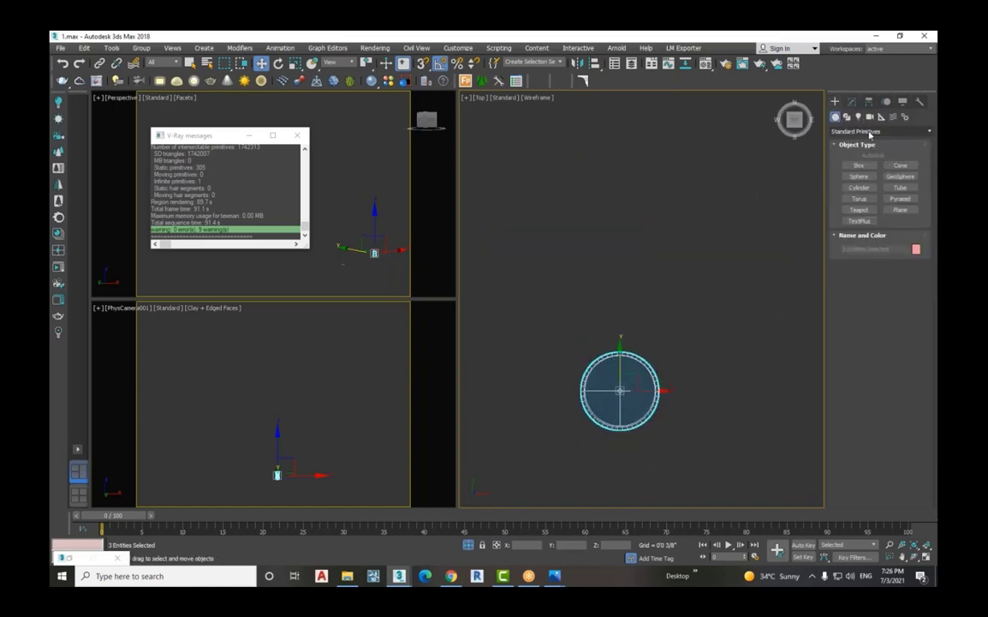
pyautogui.click(859, 164)
pyautogui.scroll(5, 591, 348)
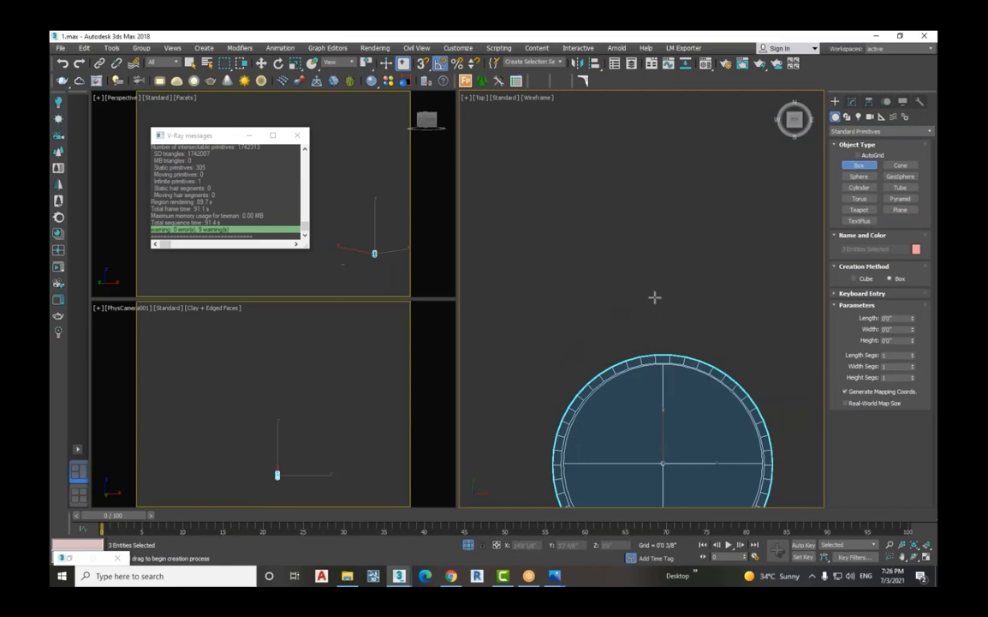
pyautogui.moveTo(655, 297); pyautogui.dragTo(712, 360)
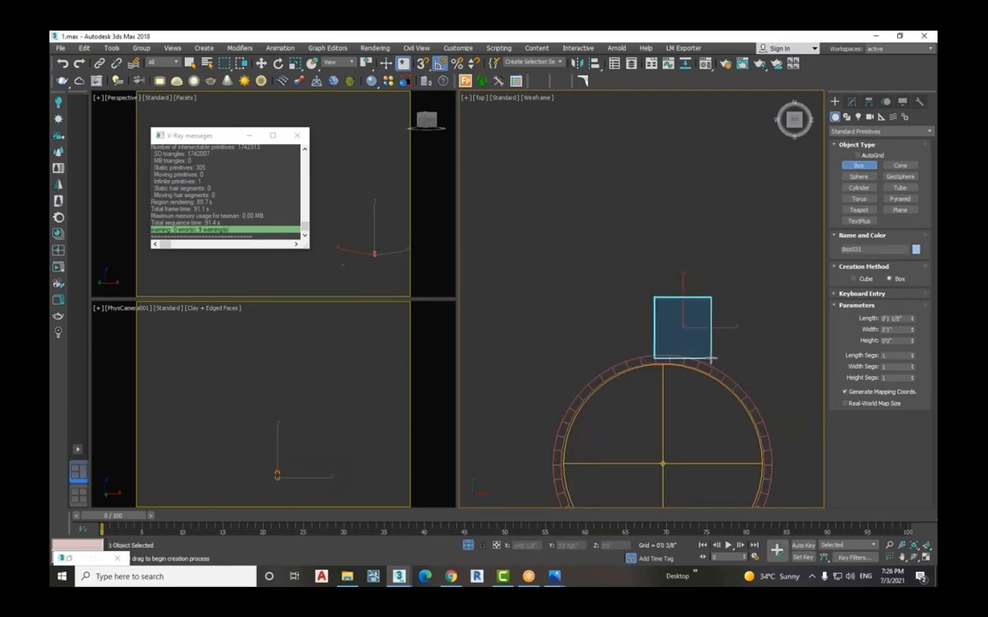
# Centre the box on the cylinder's axis and push it slightly into the cylinder's outer wall
pyautogui.click(261, 64)
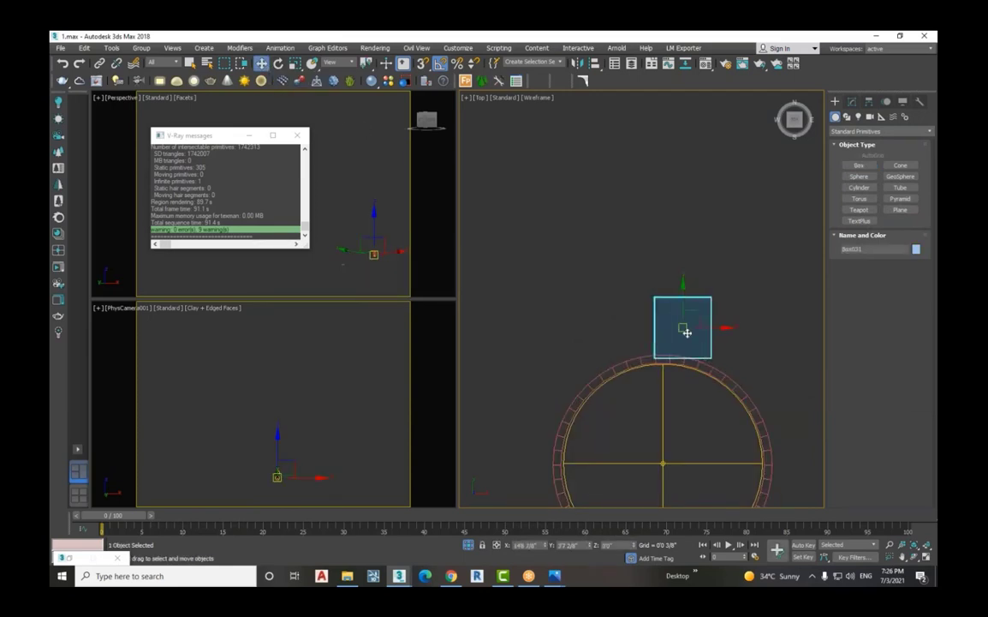
pyautogui.moveTo(702, 332); pyautogui.dragTo(693, 335)
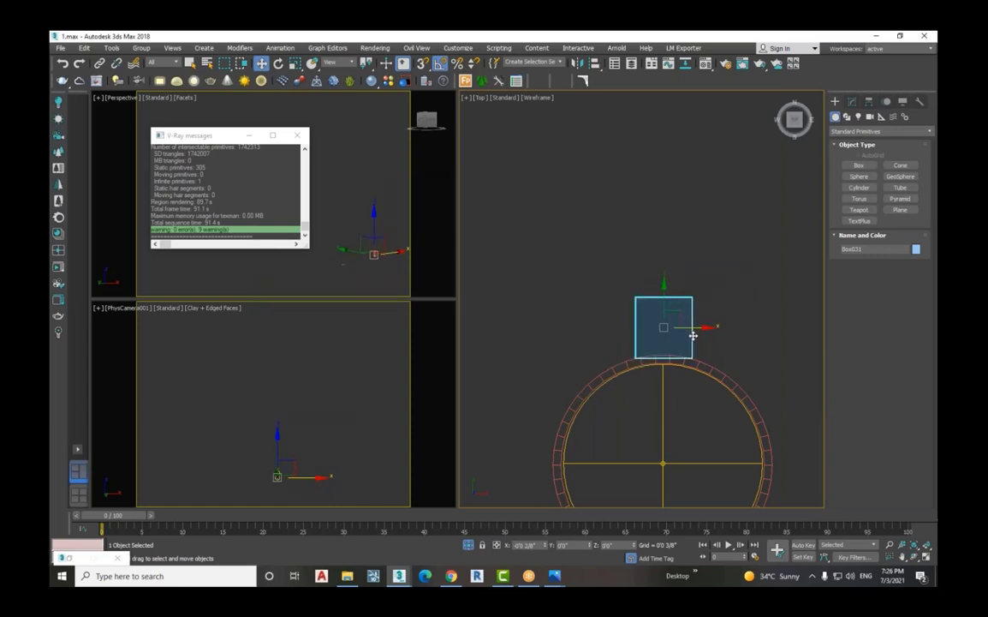
pyautogui.moveTo(664, 288); pyautogui.dragTo(664, 291)
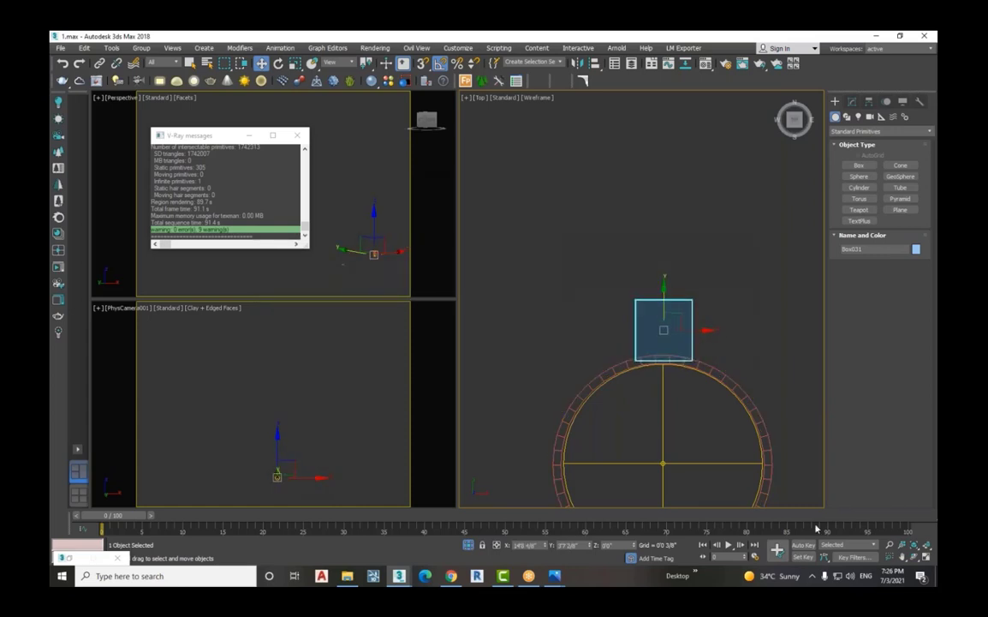
# Set the box's height to about 0'5 1/8" and raise it to the middle of the cylinder as a wall bracket
pyautogui.click(914, 557)
pyautogui.scroll(-7, 682, 419)
pyautogui.moveTo(681, 402); pyautogui.dragTo(596, 365)
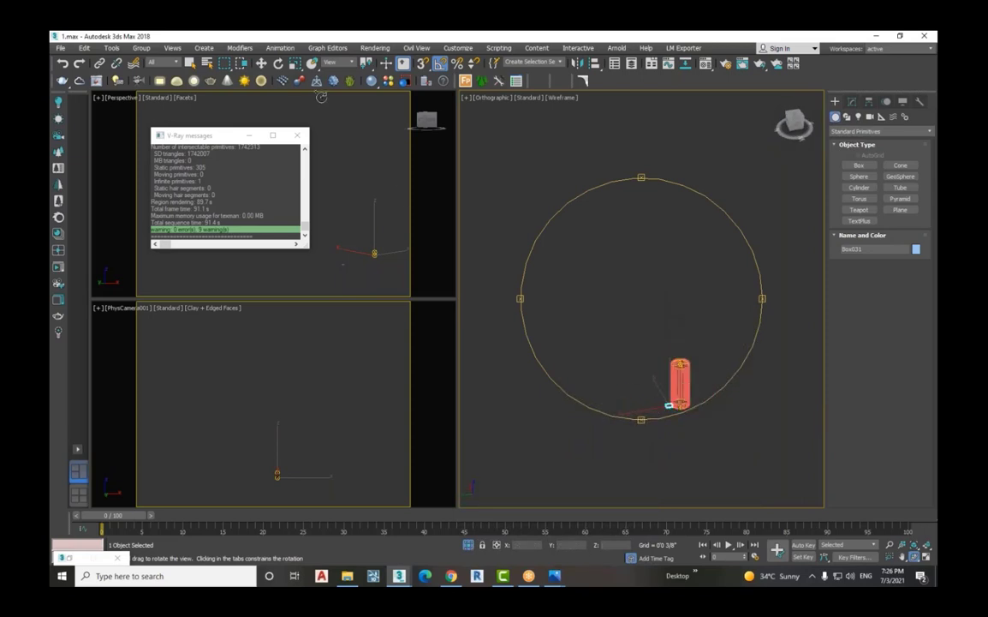
pyautogui.click(261, 63)
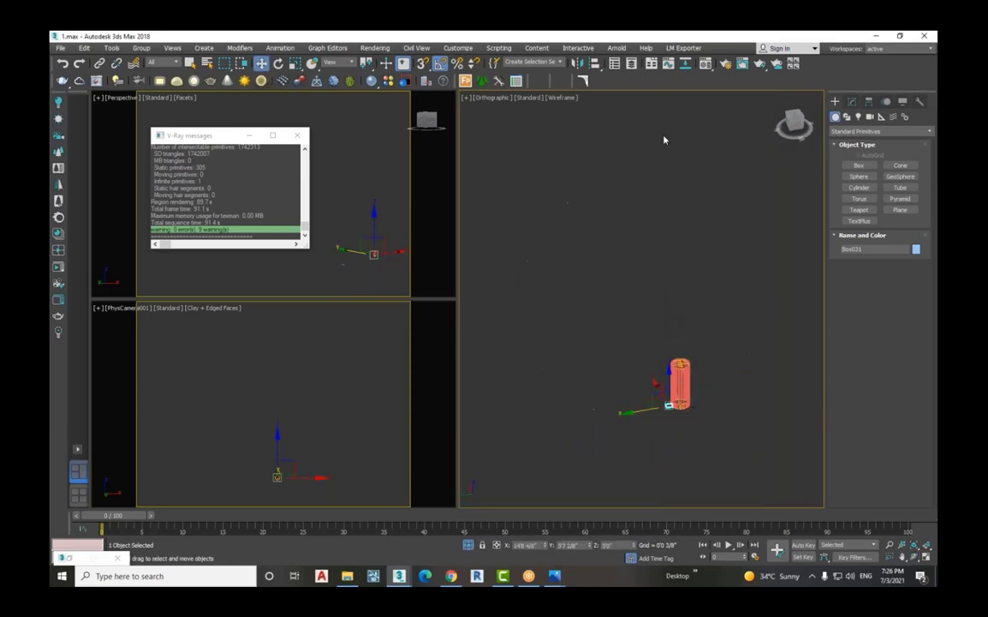
pyautogui.click(851, 102)
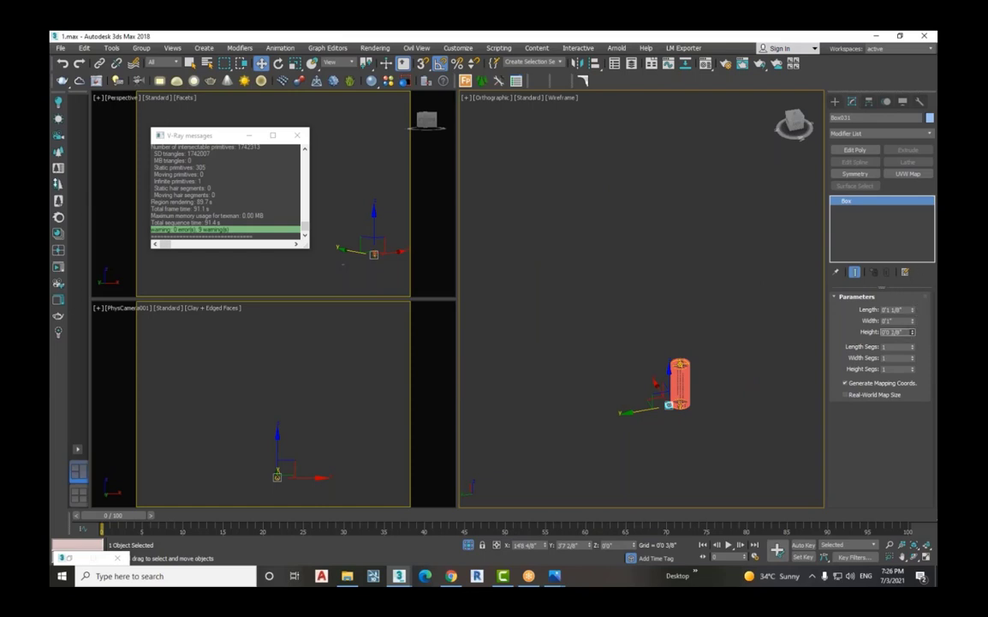
pyautogui.moveTo(617, 352); pyautogui.dragTo(619, 353)
pyautogui.moveTo(662, 383)
pyautogui.mouseDown()
pyautogui.moveTo(666, 408)
pyautogui.moveTo(667, 364)
pyautogui.mouseUp()
pyautogui.click(671, 432)
pyautogui.scroll(5, 675, 377)
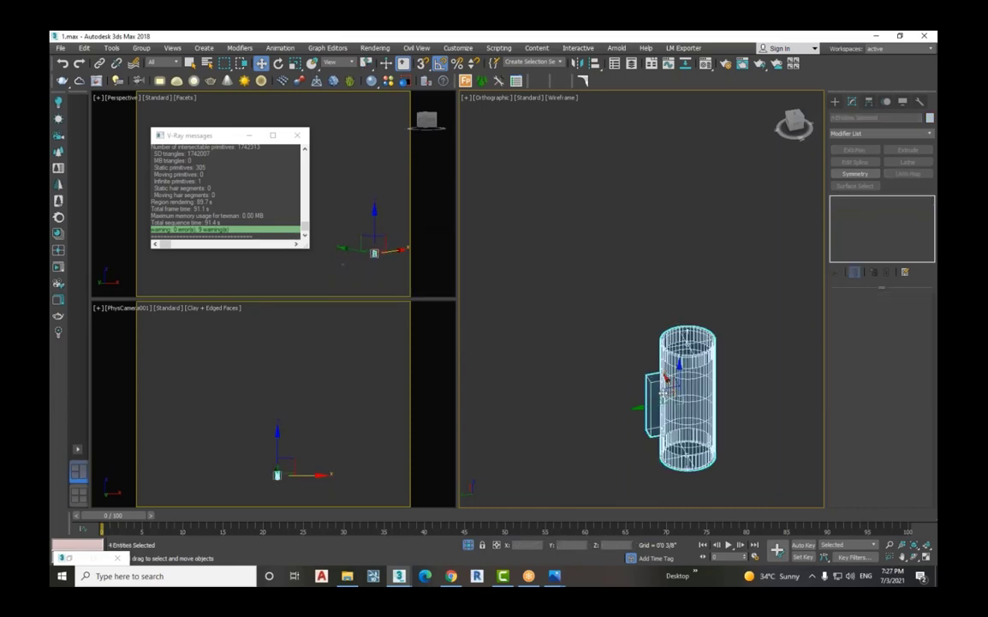
# Select the bracket box and bring up Material #10 in the Material Editor for it
pyautogui.click(653, 401)
pyautogui.press('m')
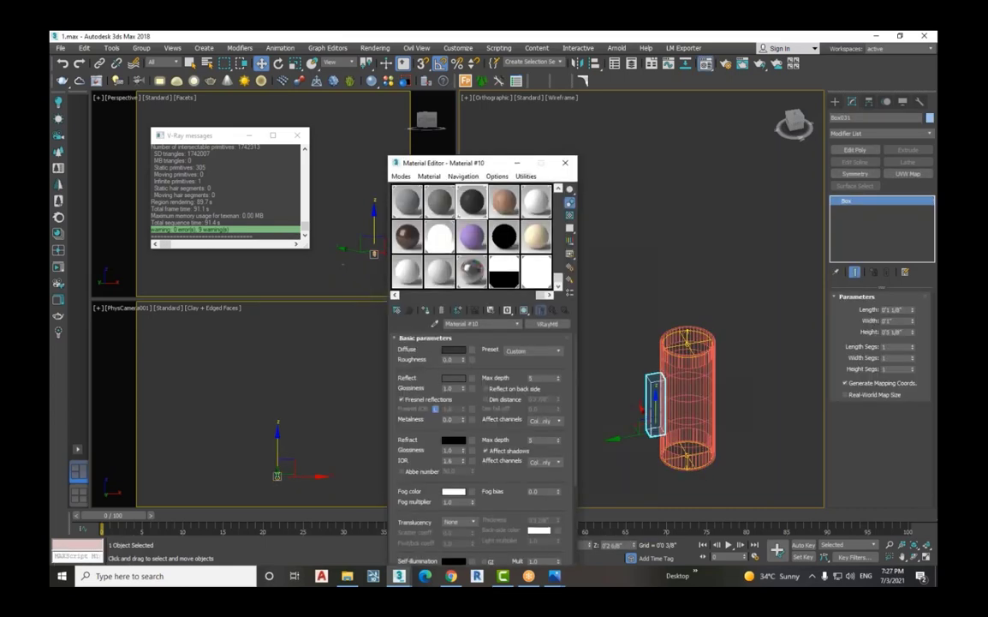
pyautogui.click(517, 163)
# Group the cylinder, bracket box and both disc lights, keeping the default group name
pyautogui.scroll(-3, 604, 221)
pyautogui.moveTo(711, 314); pyautogui.dragTo(565, 439)
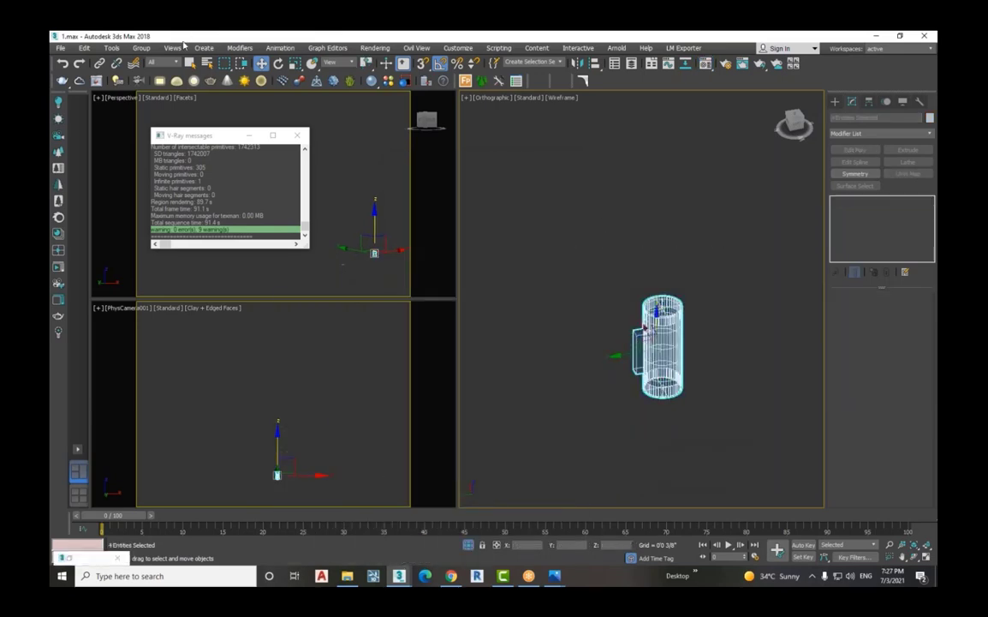
pyautogui.click(141, 48)
pyautogui.click(155, 66)
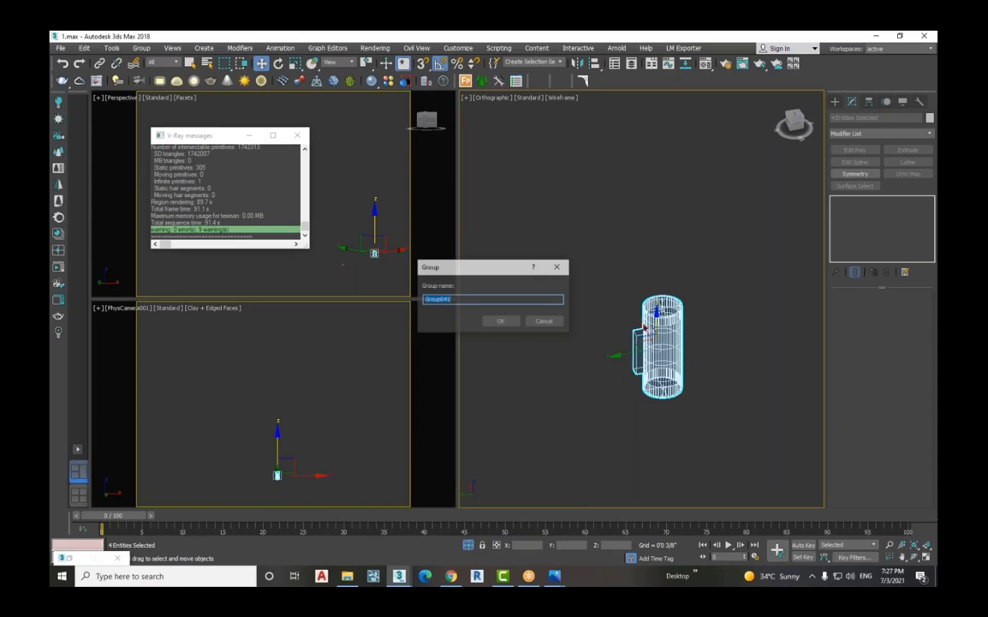
pyautogui.click(495, 323)
# Exit isolation and move the lamp group in the top view until its bracket meets the entrance wall
pyautogui.press('t')
pyautogui.scroll(-2, 693, 390)
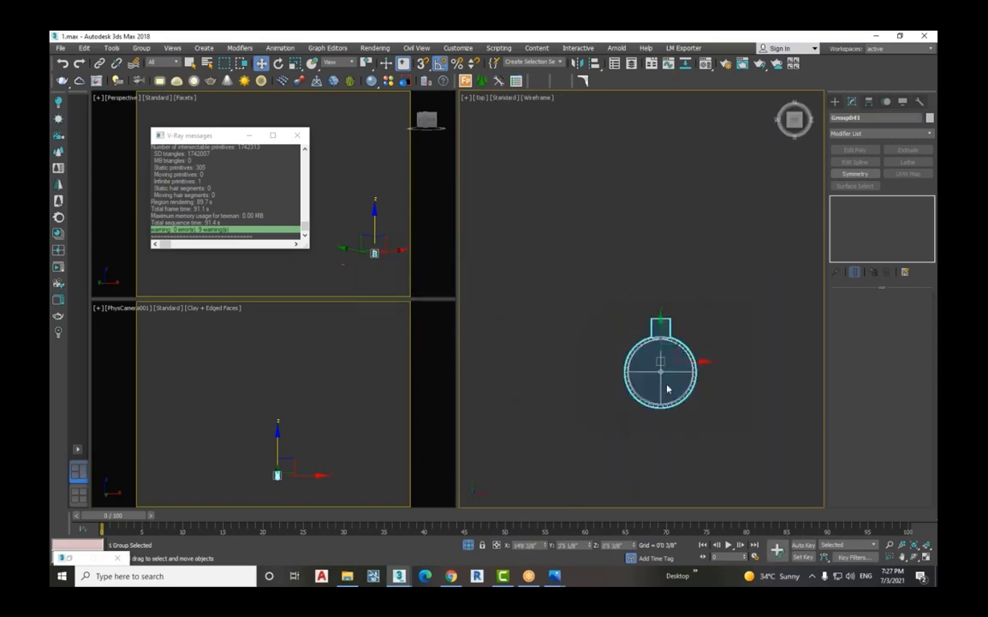
pyautogui.click(468, 544)
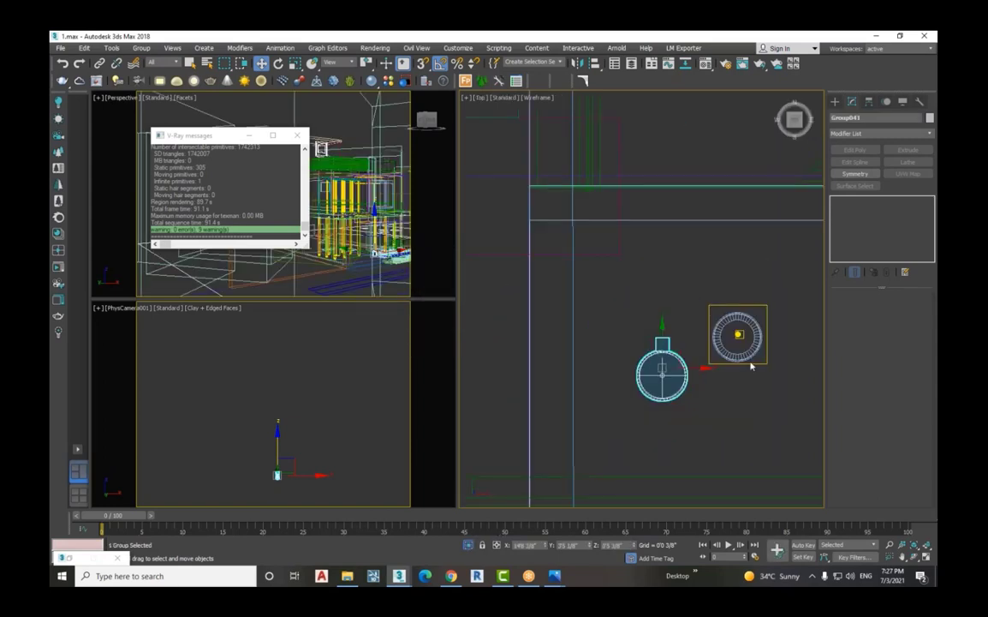
pyautogui.moveTo(685, 312); pyautogui.dragTo(677, 232)
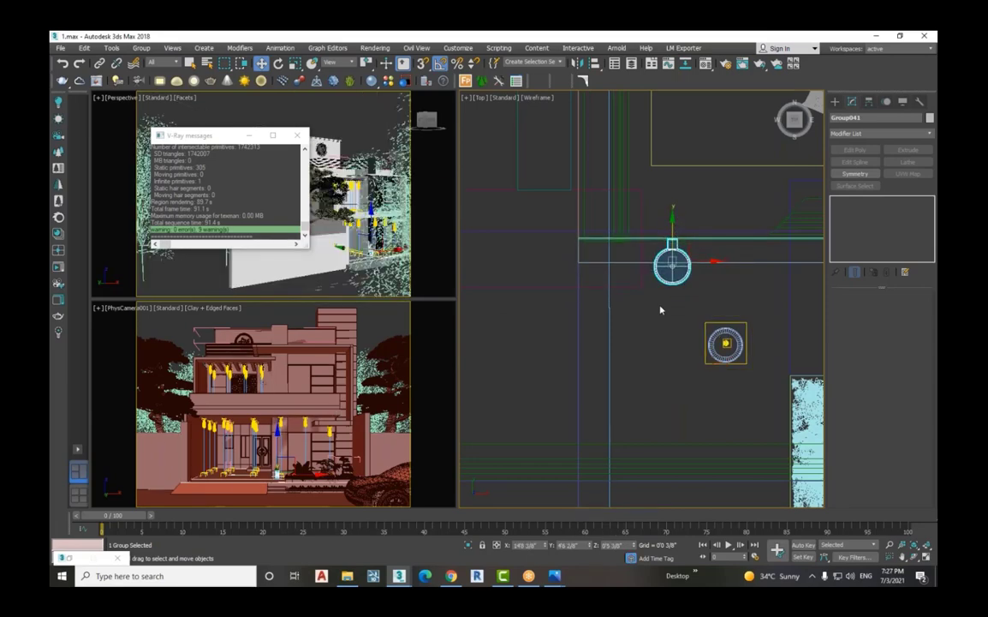
# In the front view, raise the lamp group from floor level up the wall beside the entrance door
pyautogui.press('f')
pyautogui.press('z')
pyautogui.scroll(-6, 627, 394)
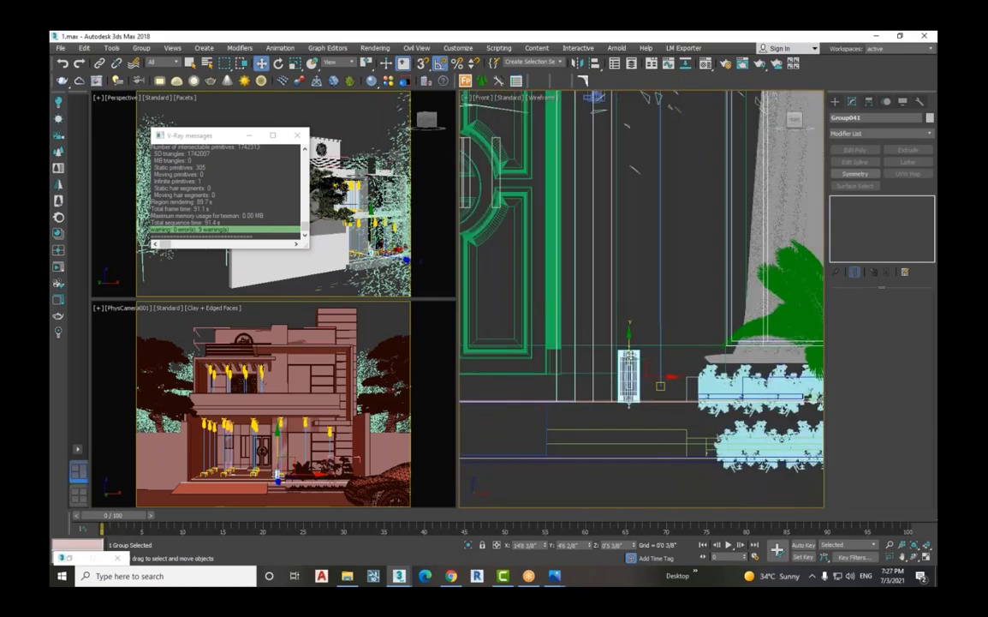
pyautogui.moveTo(629, 351); pyautogui.dragTo(642, 169)
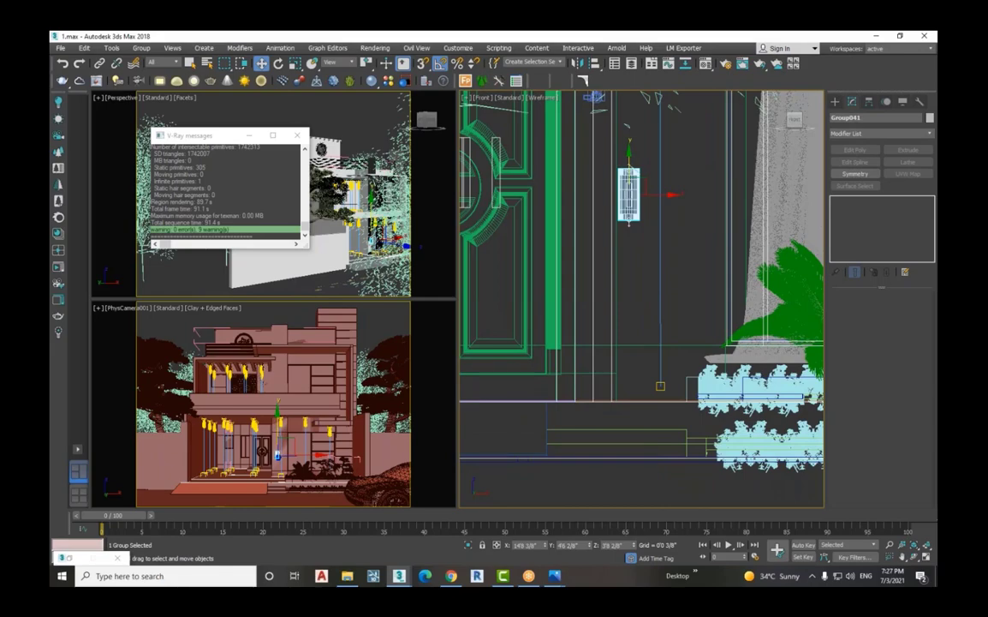
# In a shaded perspective view, shift the lamp group along the wall and raise it to a height of about 5'5"
pyautogui.press('p')
pyautogui.scroll(-4, 718, 374)
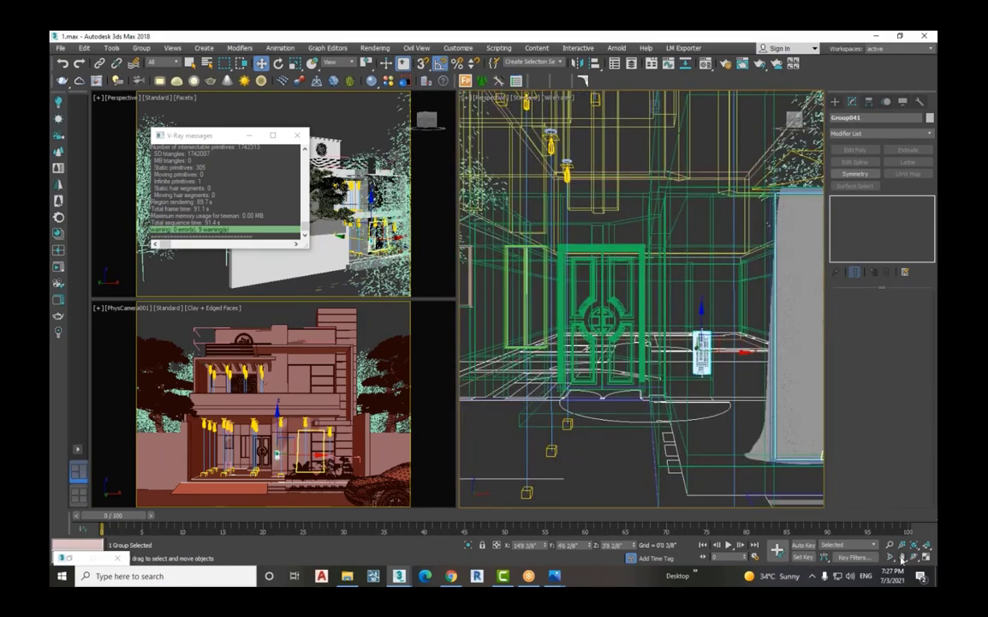
pyautogui.click(913, 557)
pyautogui.moveTo(594, 318); pyautogui.dragTo(711, 367)
pyautogui.click(261, 64)
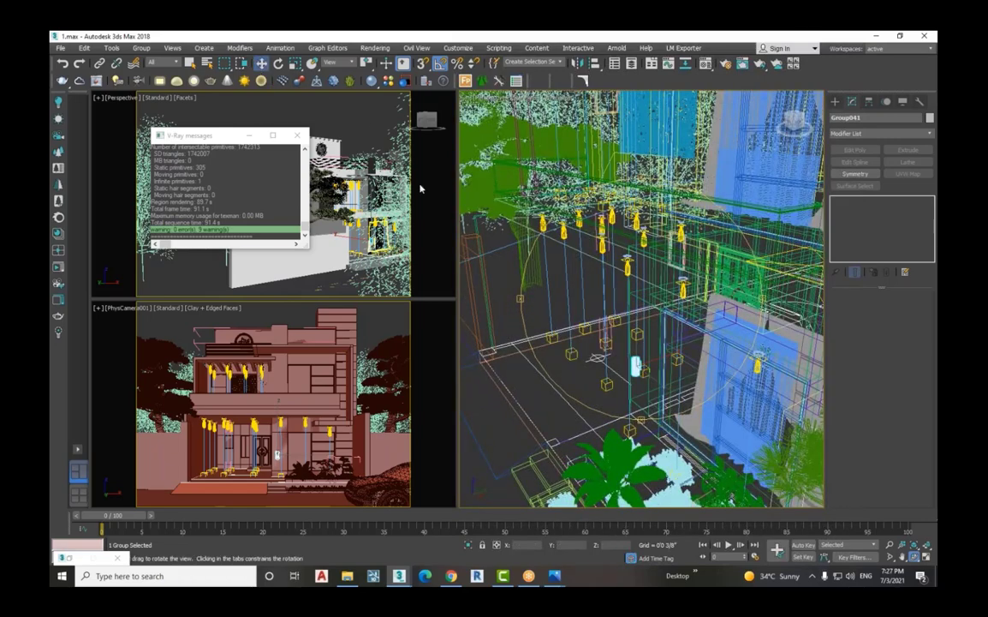
pyautogui.press('F3')
pyautogui.scroll(5, 612, 377)
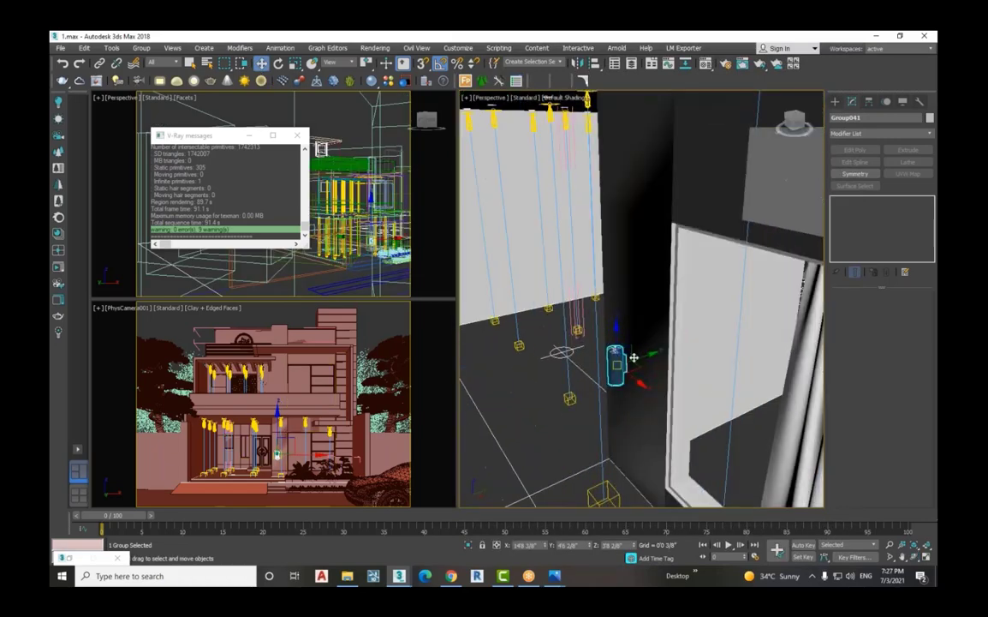
pyautogui.scroll(-3, 612, 377)
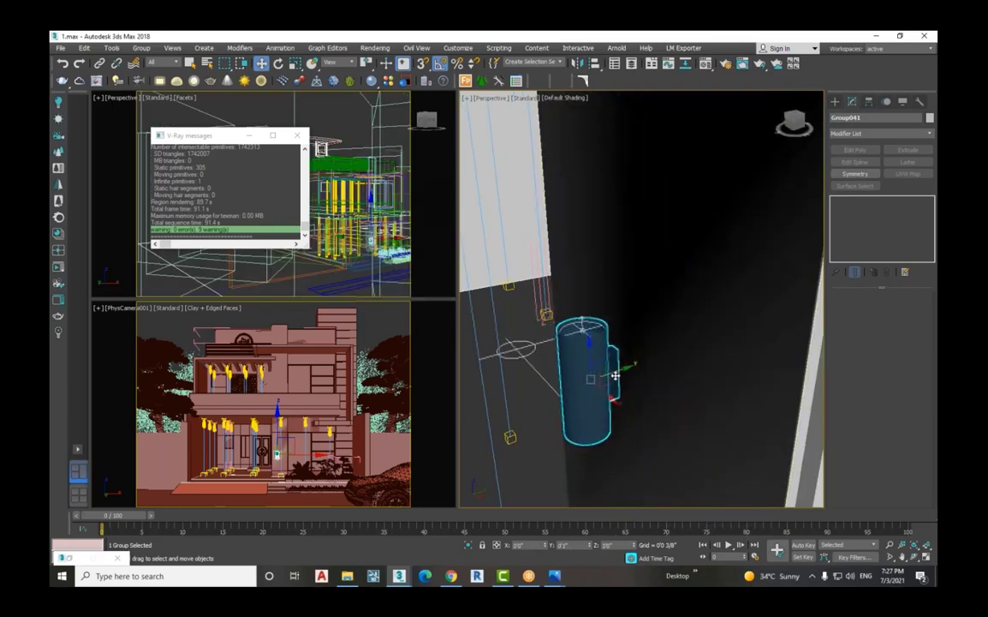
pyautogui.moveTo(609, 375); pyautogui.dragTo(632, 325)
pyautogui.scroll(-3, 623, 401)
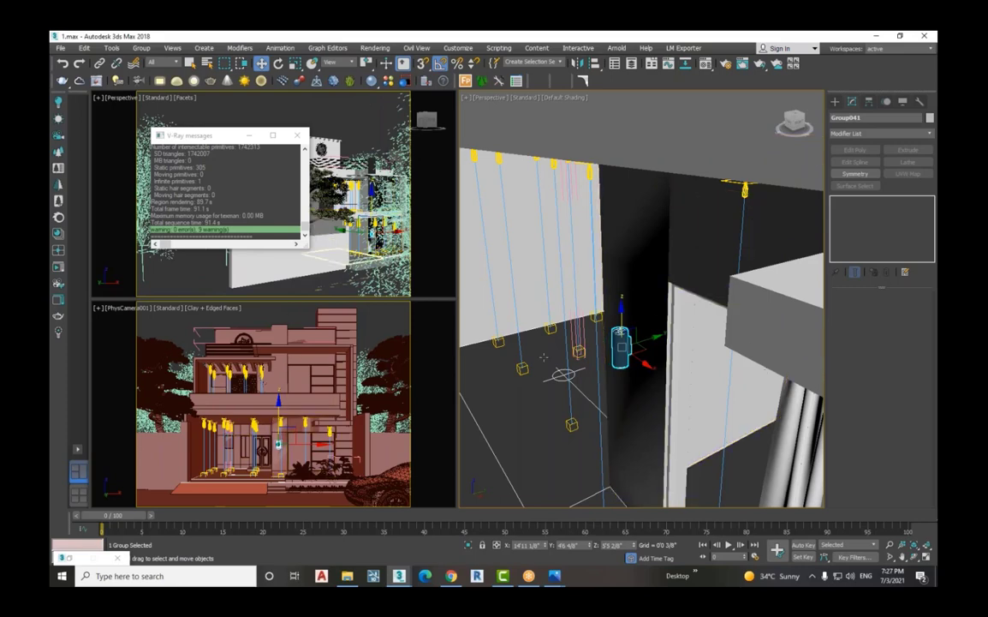
pyautogui.scroll(-3, 566, 275)
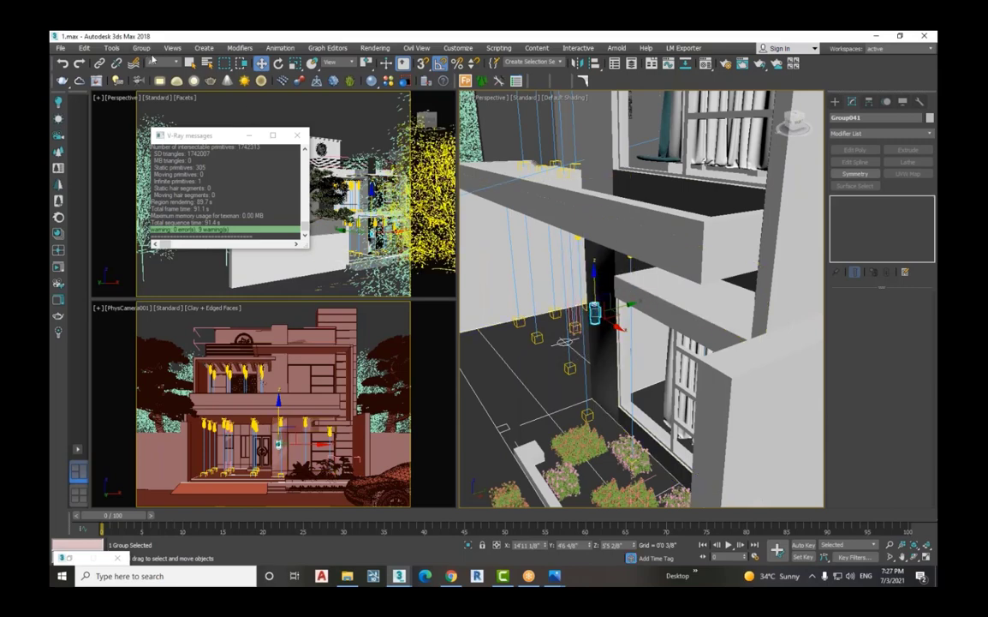
# Start a new V-Ray render of the house exterior in the V-Ray Frame Buffer
pyautogui.click(97, 82)
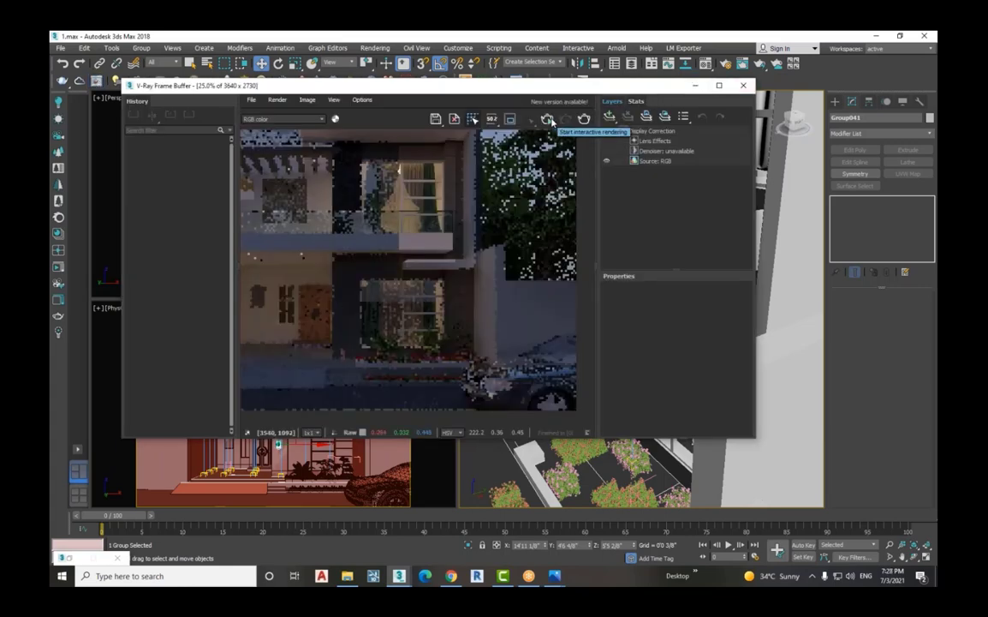
pyautogui.click(586, 123)
pyautogui.scroll(-2, 487, 340)
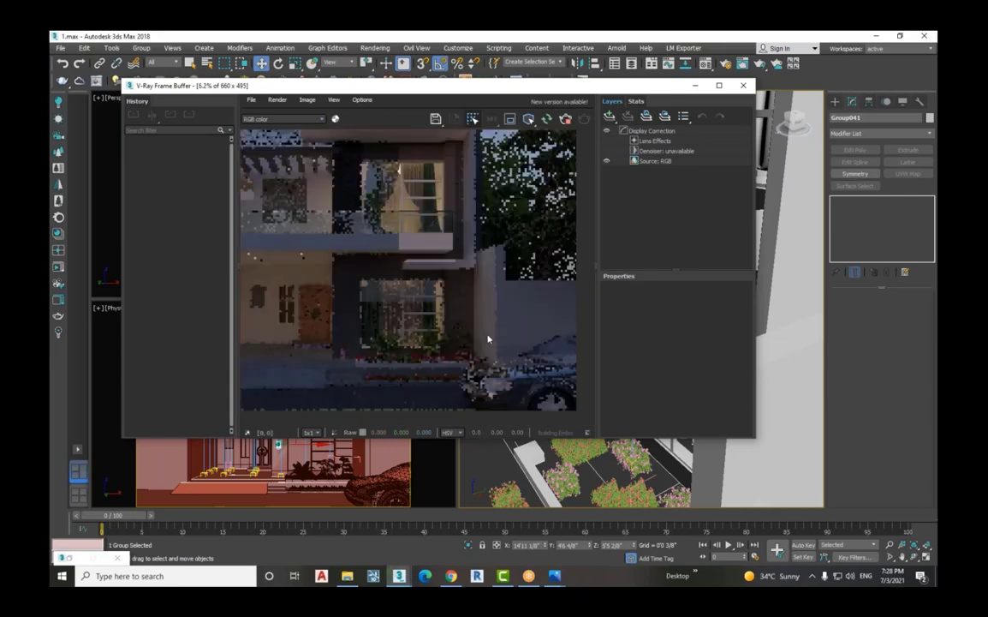
# Examine the wall lamp's light spread above and below the fixture in the rendering
pyautogui.scroll(2, 419, 300)
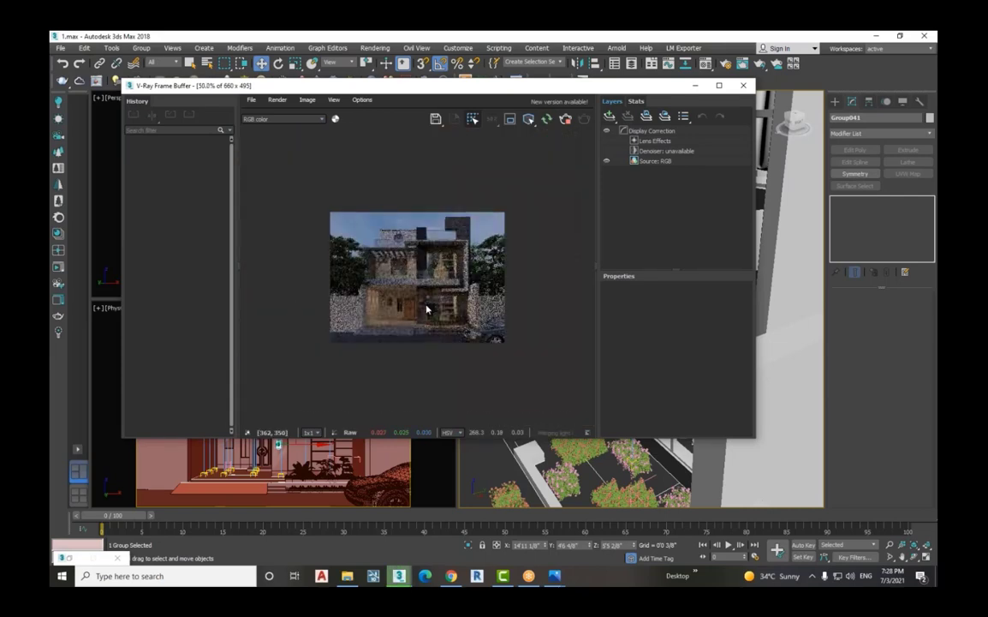
pyautogui.scroll(5, 431, 315)
pyautogui.scroll(-2, 433, 320)
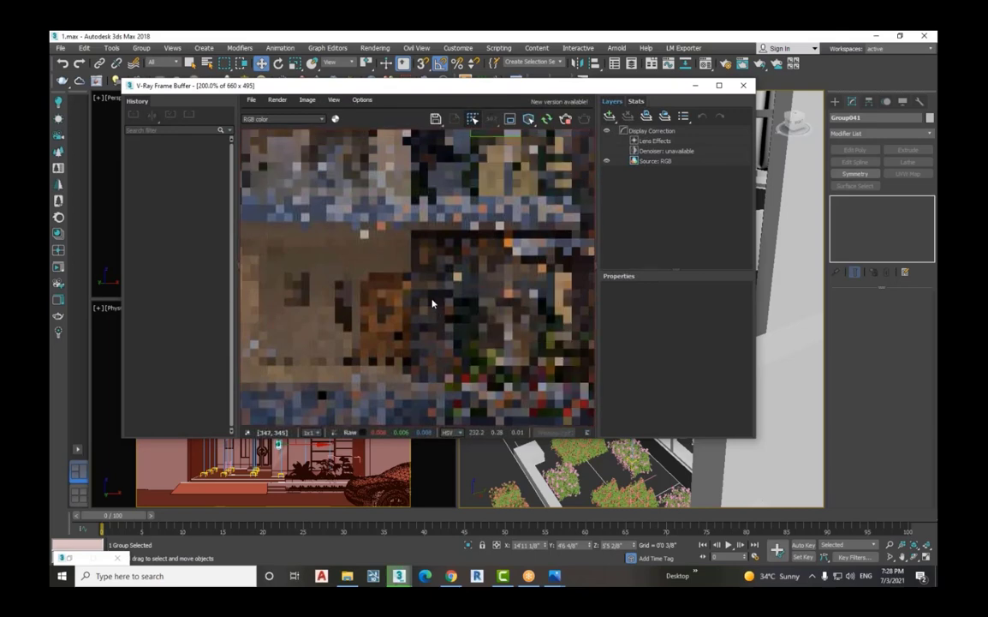
pyautogui.scroll(1, 441, 269)
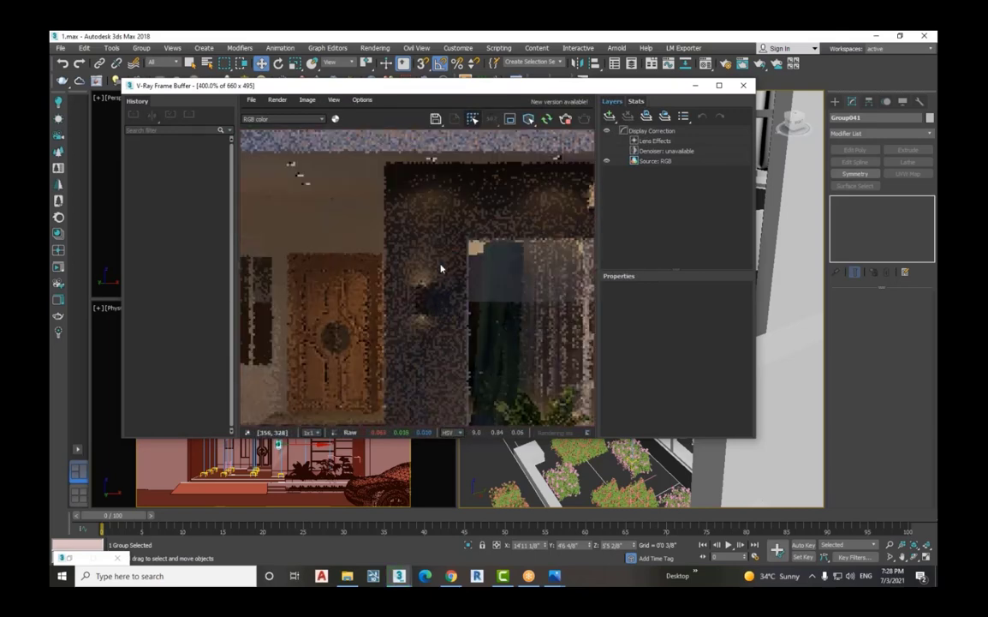
pyautogui.scroll(2, 434, 301)
pyautogui.scroll(-2, 433, 301)
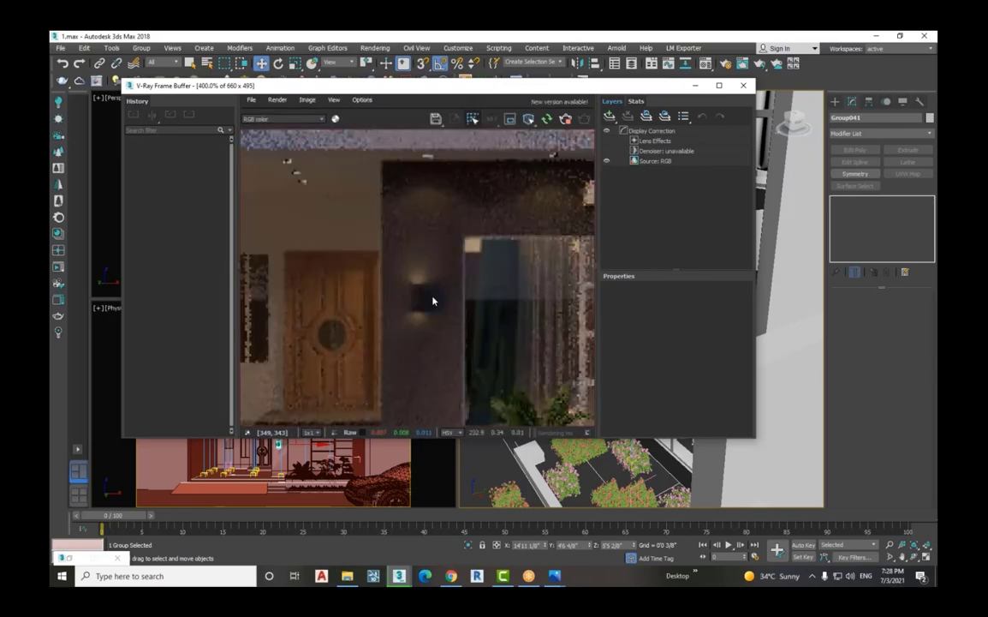
pyautogui.scroll(-1, 432, 301)
pyautogui.scroll(3, 432, 301)
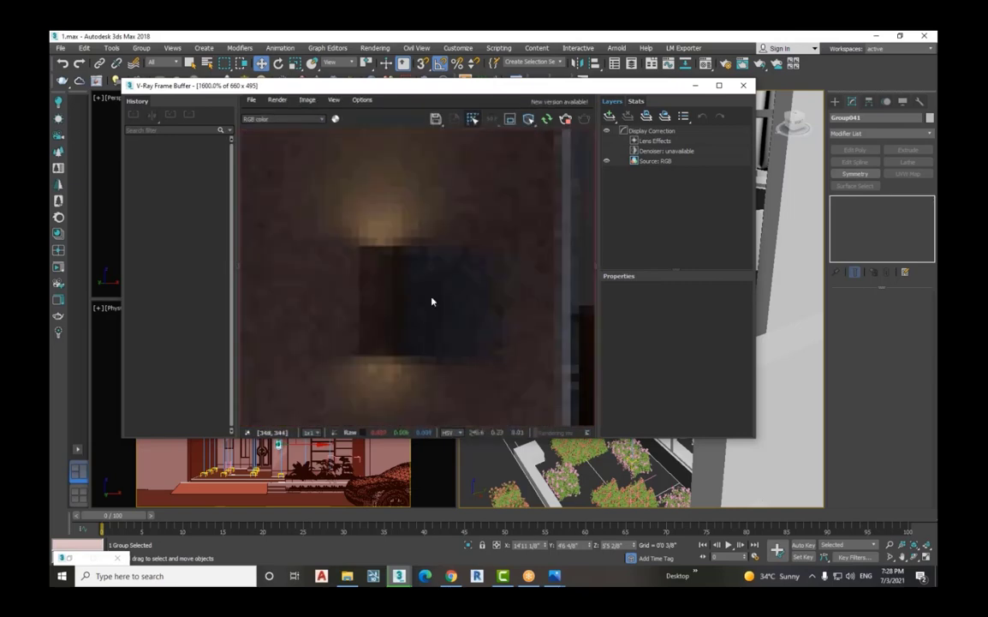
pyautogui.scroll(-4, 433, 302)
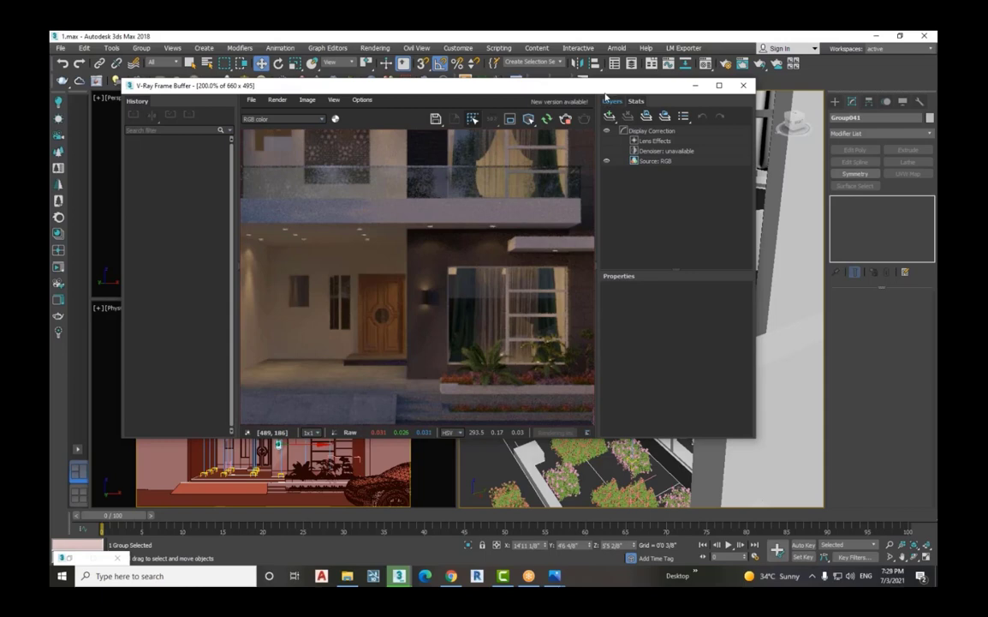
# Open the wall lamp group beside the entrance and select the V-Ray disc light at the top of its cylinder
pyautogui.moveTo(546, 85); pyautogui.dragTo(434, 132)
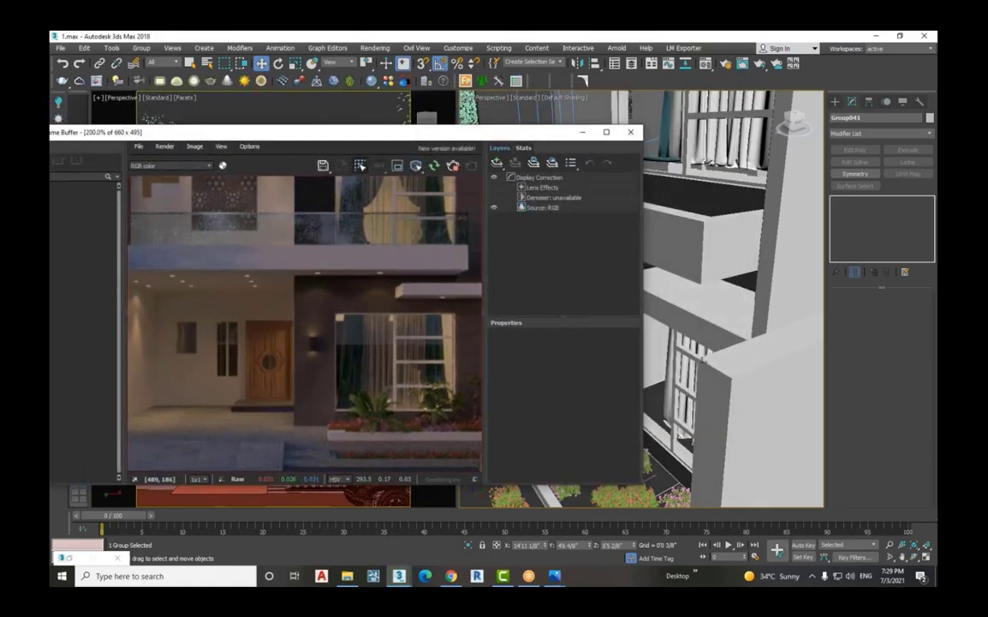
pyautogui.scroll(-8, 642, 300)
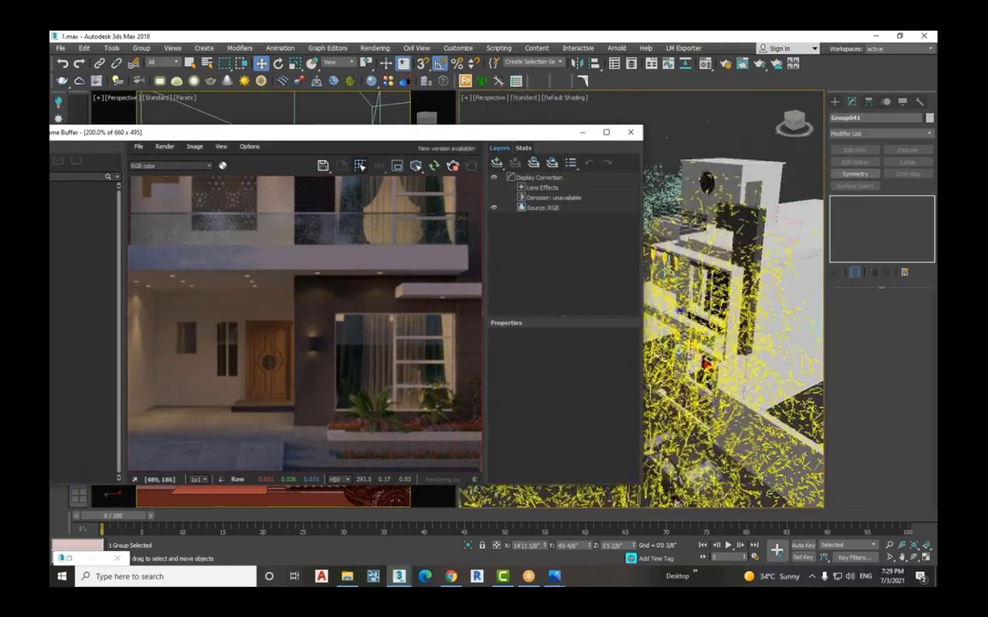
pyautogui.scroll(10, 641, 258)
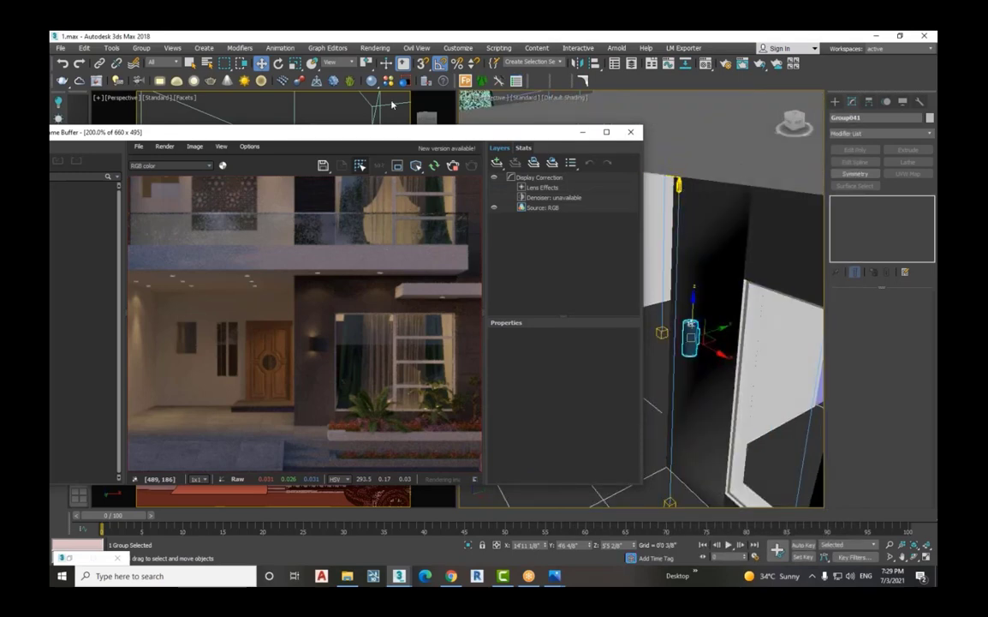
pyautogui.click(141, 48)
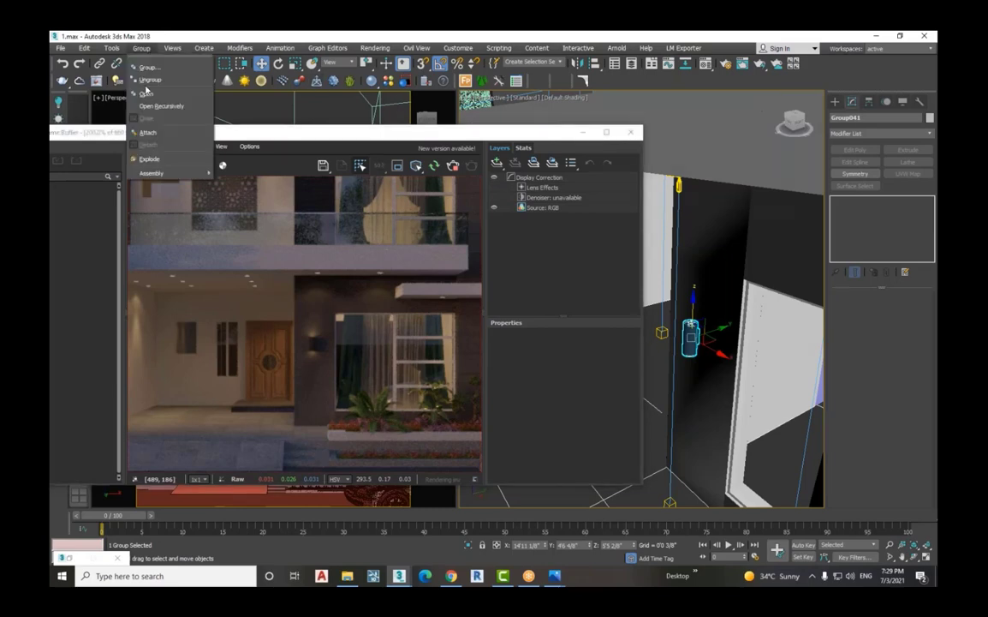
pyautogui.click(159, 84)
pyautogui.scroll(2, 679, 324)
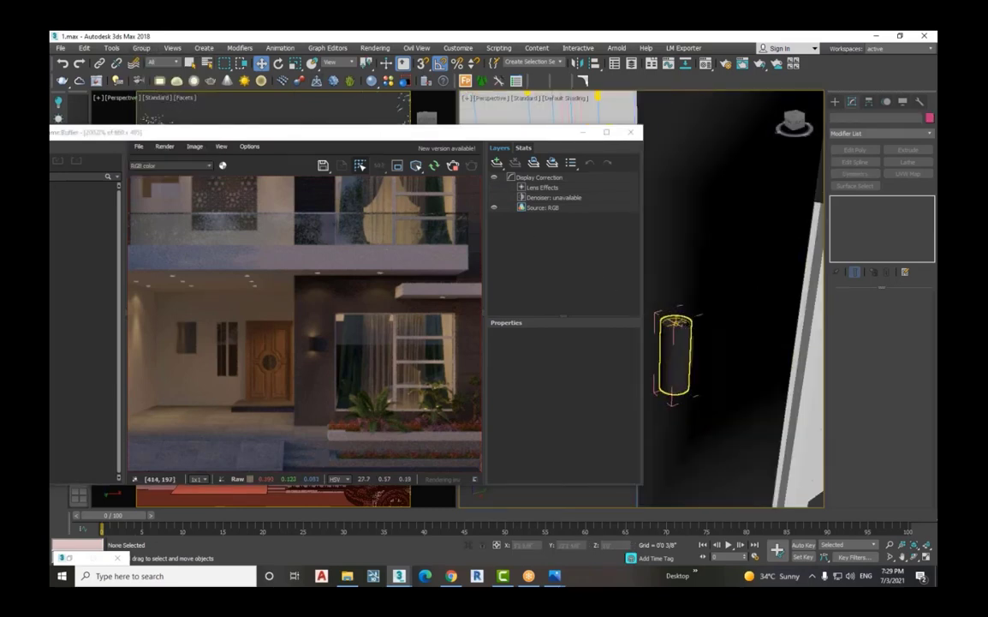
pyautogui.click(679, 321)
pyautogui.scroll(1, 680, 320)
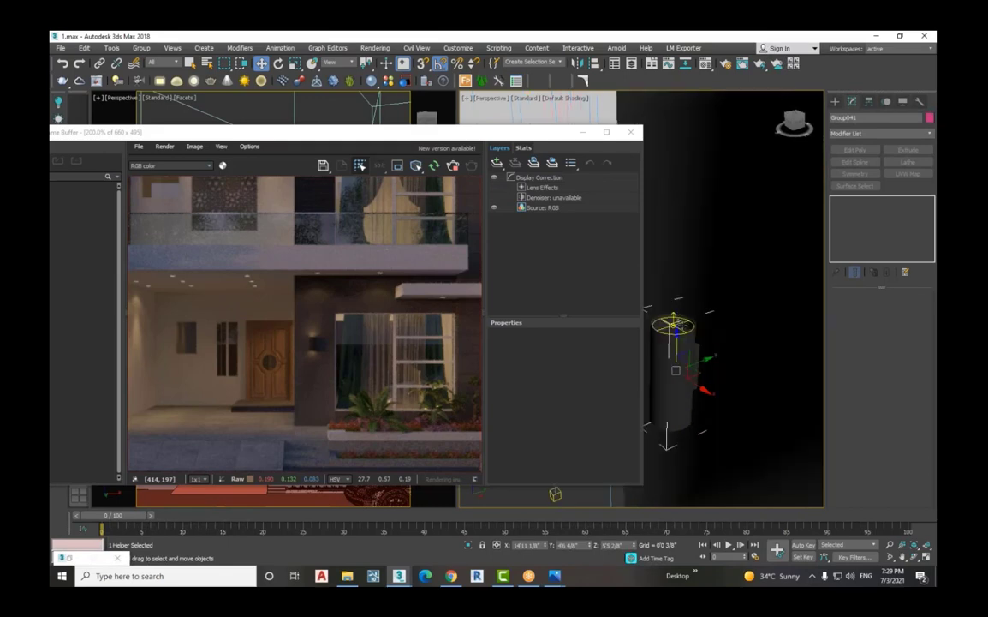
pyautogui.click(672, 343)
pyautogui.click(674, 318)
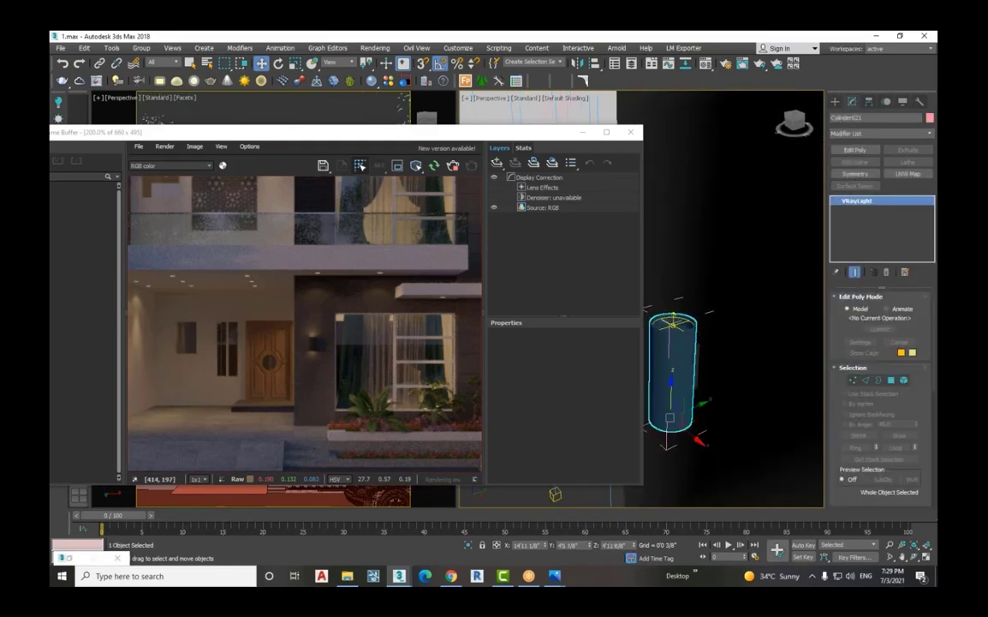
# Switch the upper disc light's mode from temperature to Color and choose a blue-violet light color
pyautogui.moveTo(936, 348); pyautogui.dragTo(936, 360)
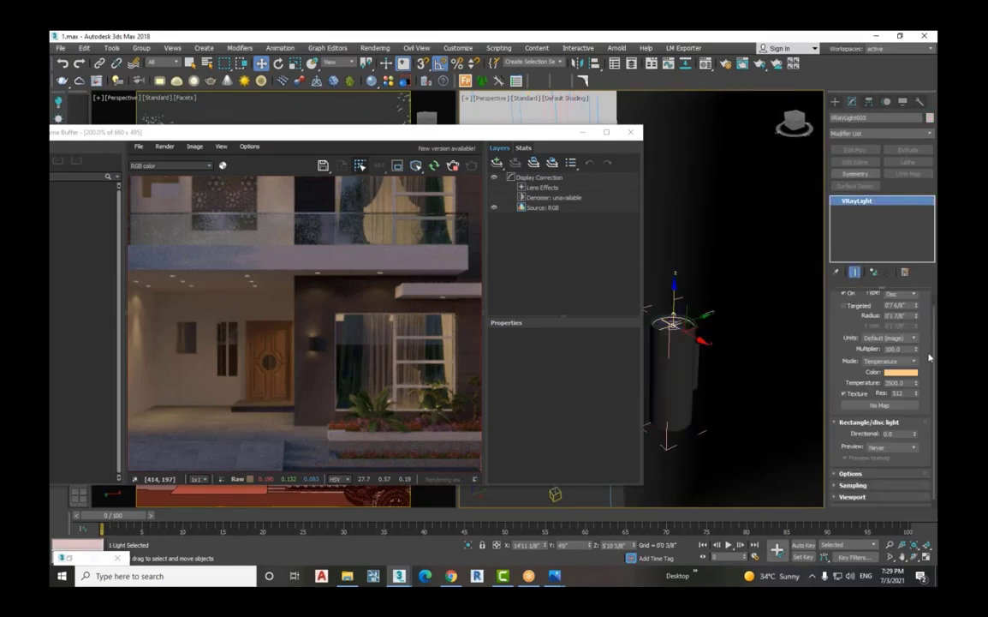
pyautogui.click(898, 362)
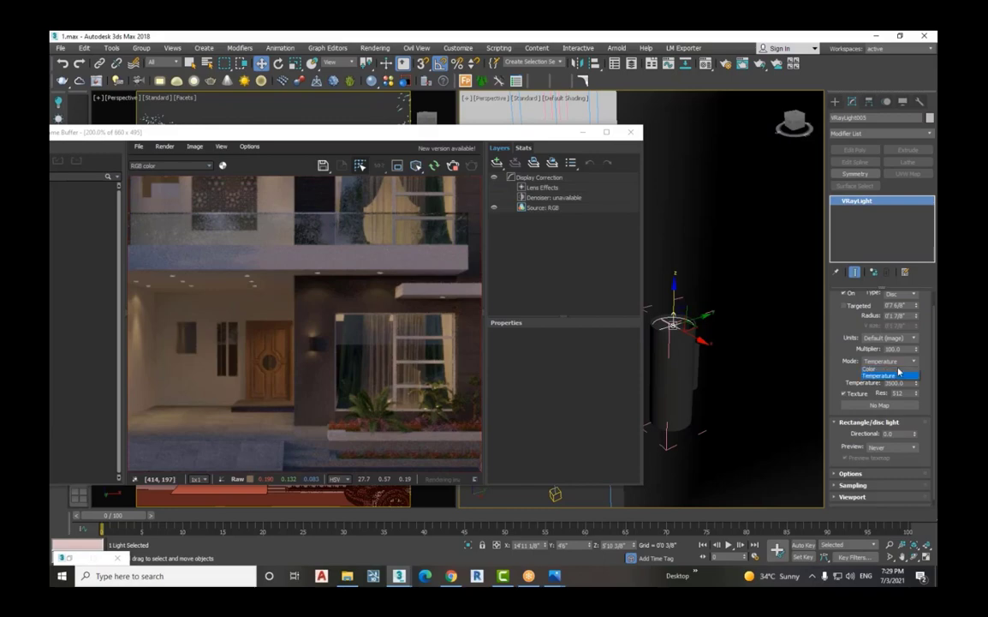
pyautogui.click(900, 377)
pyautogui.click(901, 372)
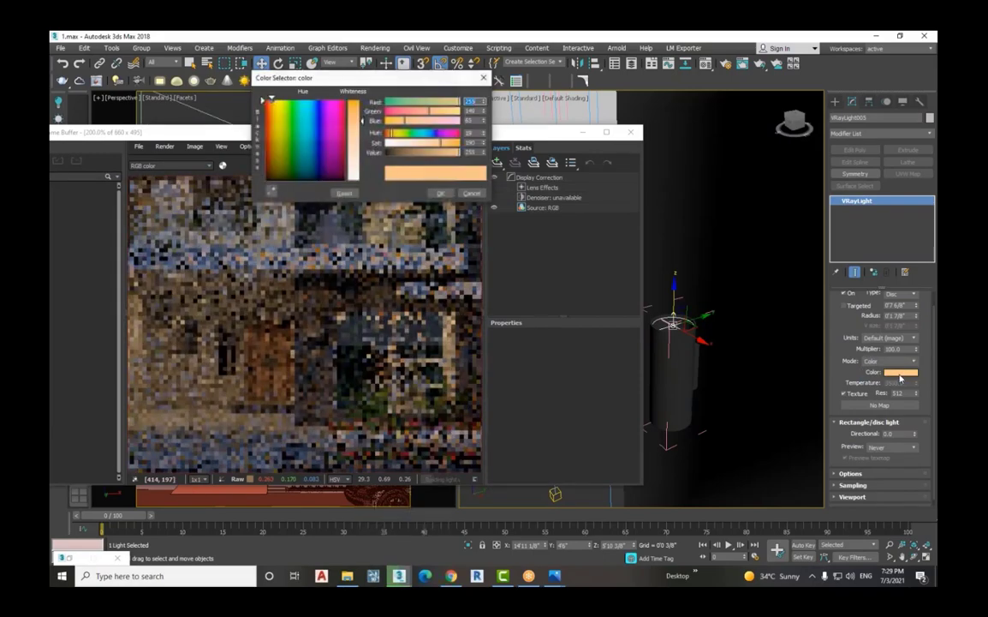
pyautogui.click(318, 100)
pyautogui.moveTo(318, 100); pyautogui.dragTo(320, 102)
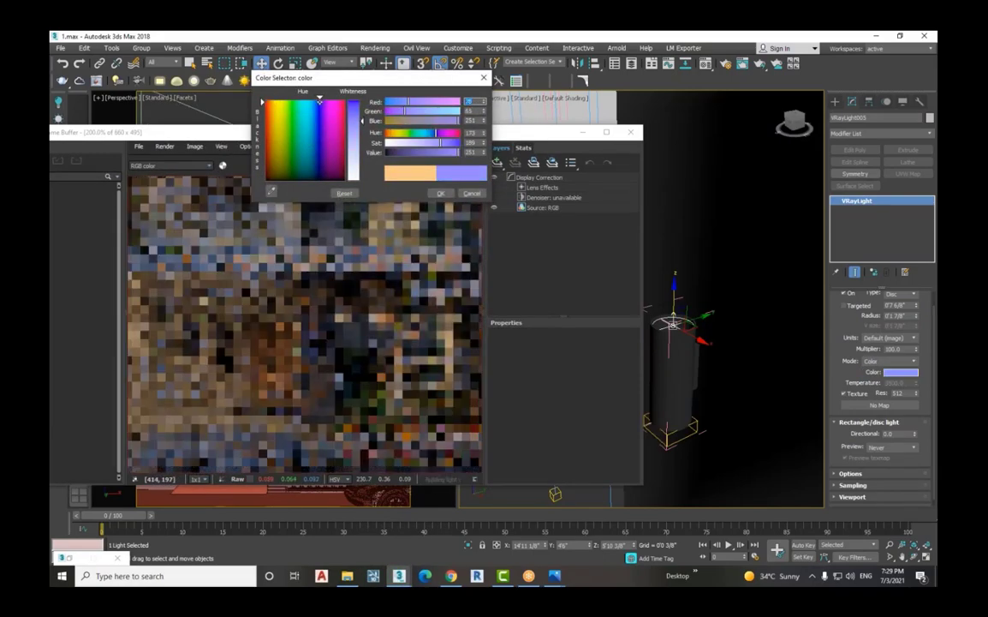
pyautogui.click(441, 193)
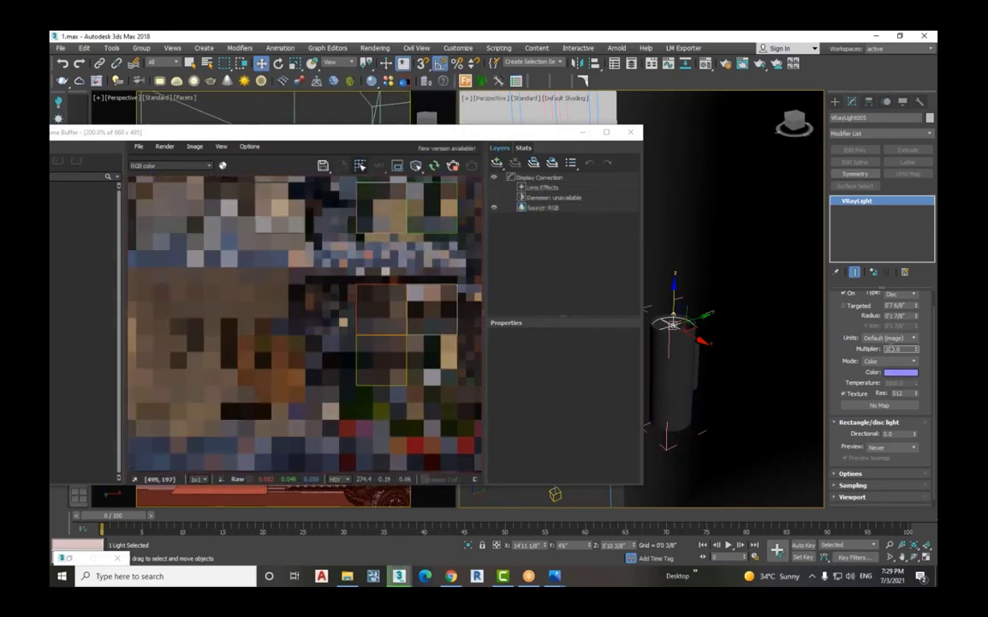
# Set the upper disc light's multiplier to 300 and check the lamp's glow in the interactive render
pyautogui.doubleClick(898, 350)
pyautogui.write('300')
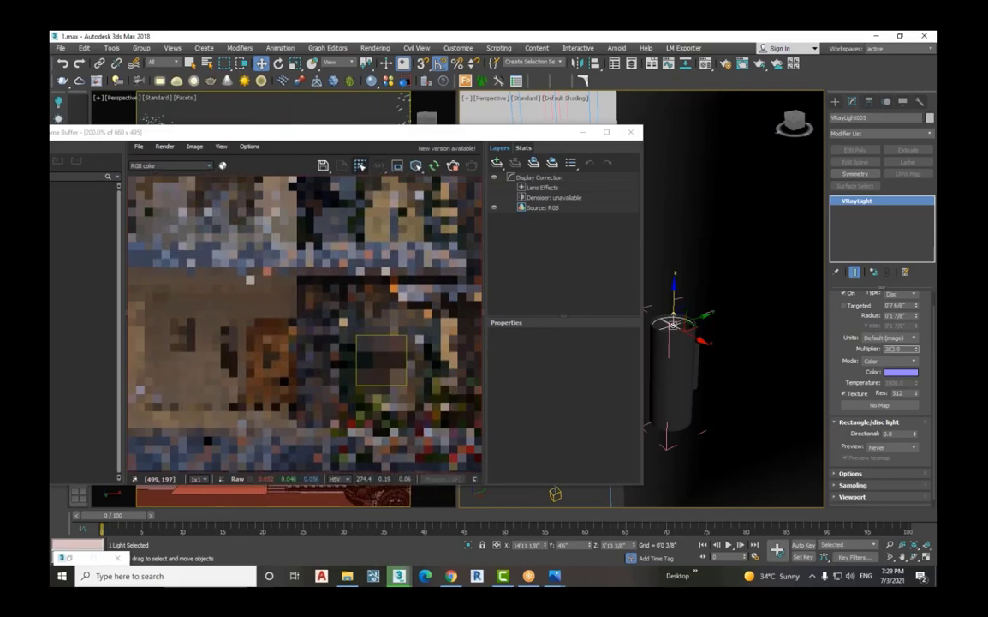
pyautogui.press('Return')
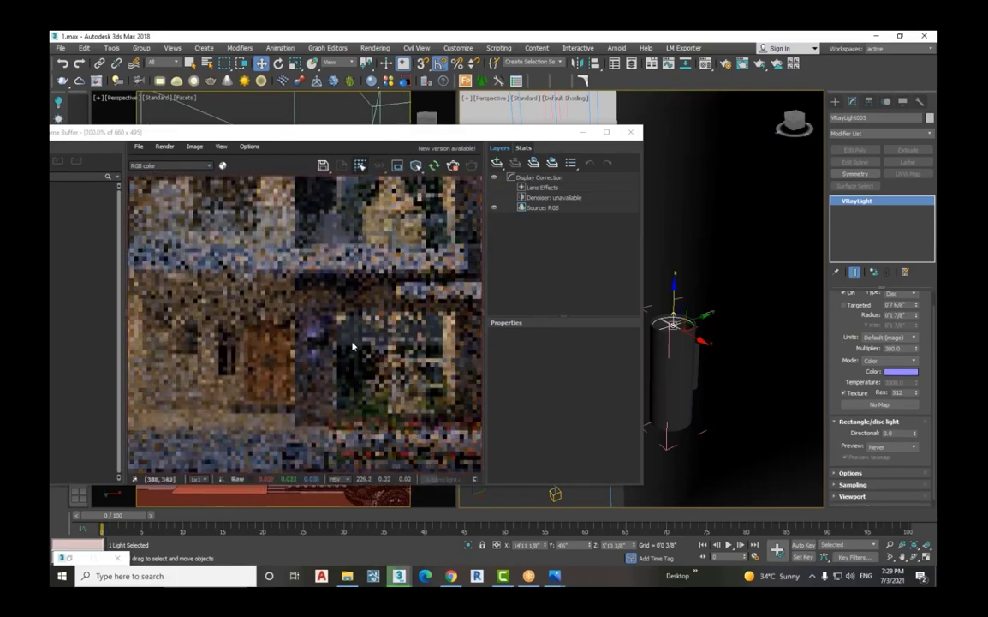
pyautogui.scroll(3, 381, 403)
pyautogui.scroll(-3, 396, 394)
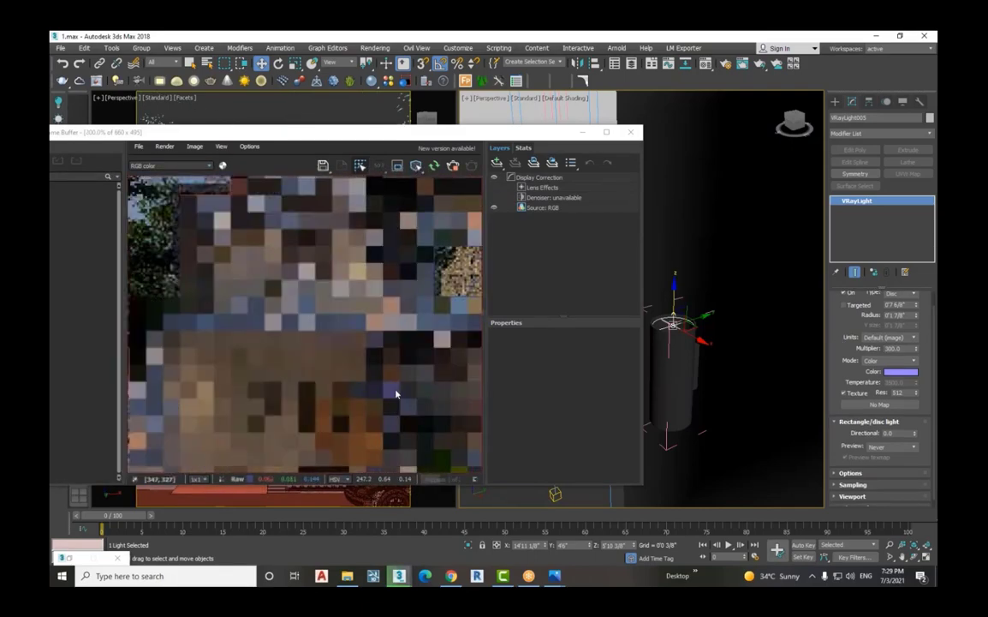
pyautogui.scroll(3, 313, 386)
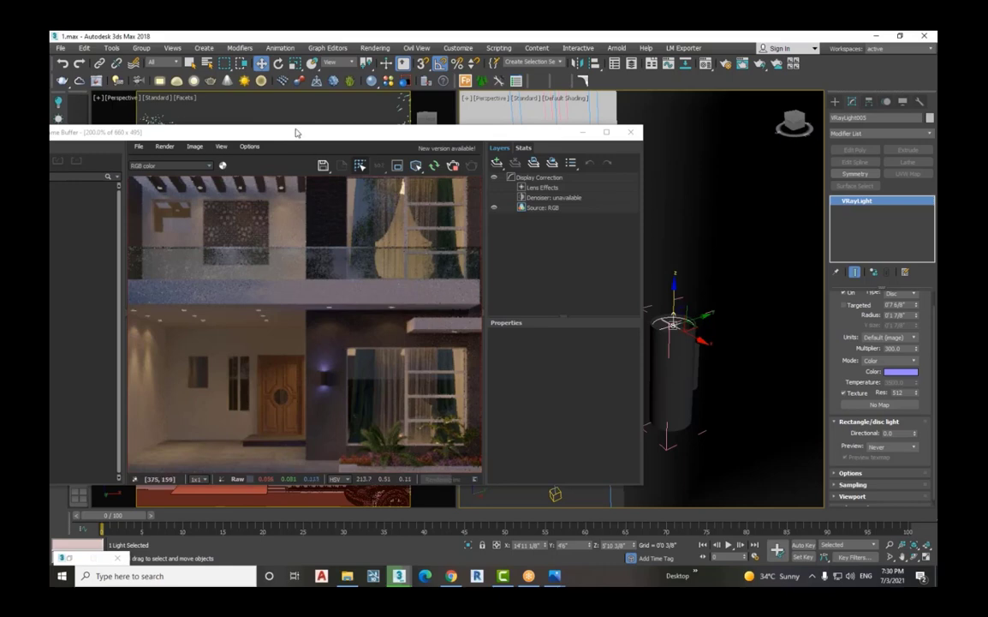
pyautogui.moveTo(301, 132); pyautogui.dragTo(471, 132)
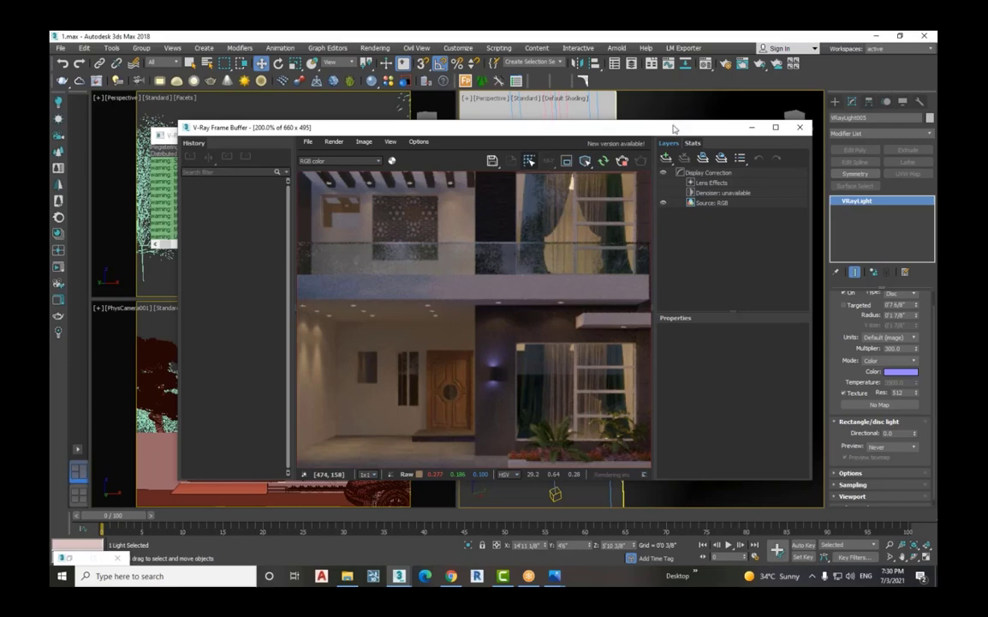
# Open the ceiling spotlight group near the wall lamp and select its VRayIES light
pyautogui.moveTo(677, 124); pyautogui.dragTo(380, 170)
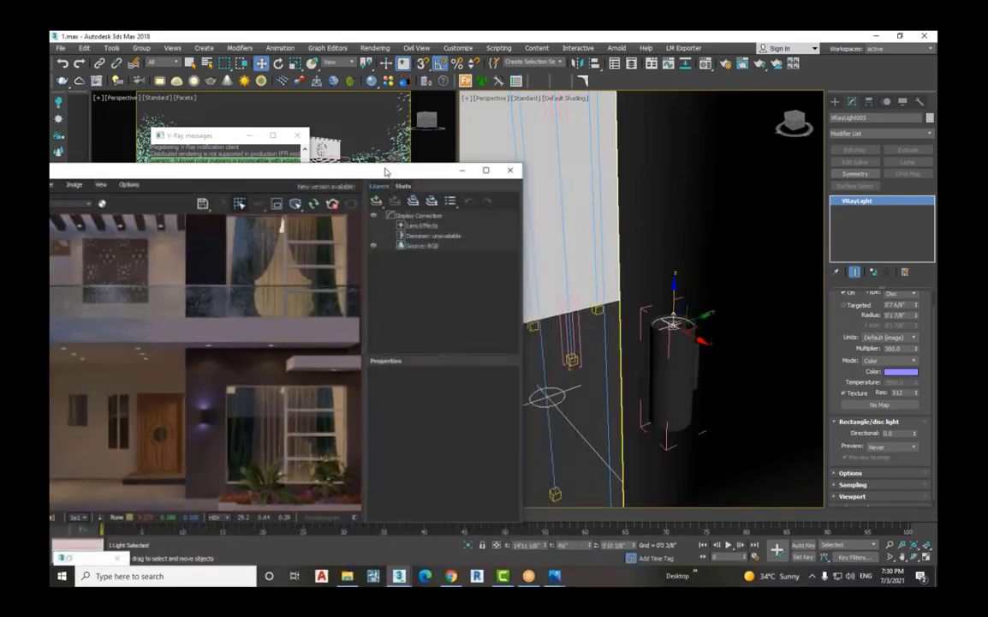
pyautogui.scroll(-3, 593, 205)
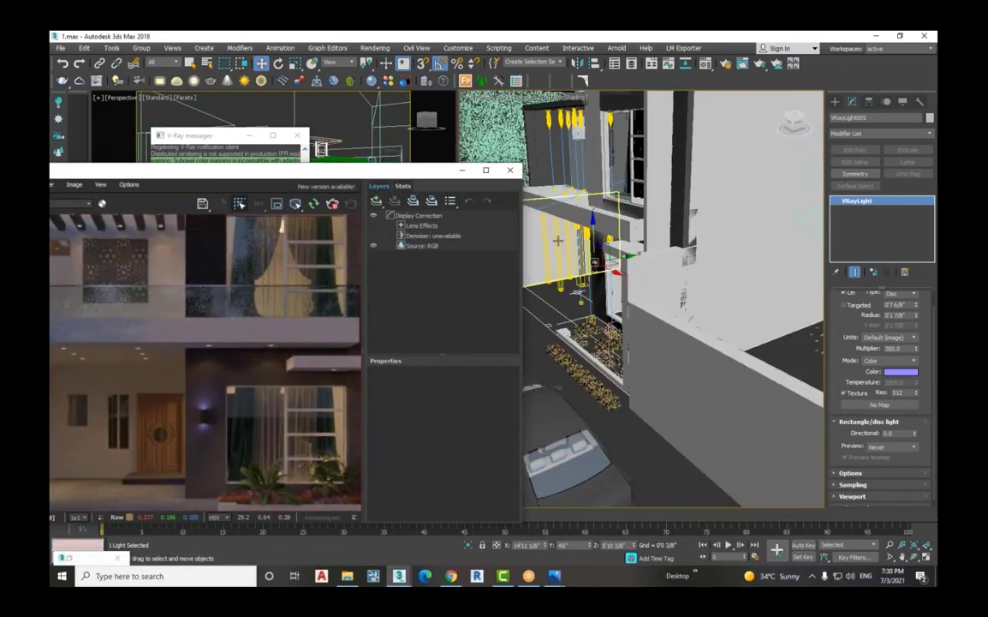
pyautogui.scroll(6, 592, 205)
pyautogui.click(597, 208)
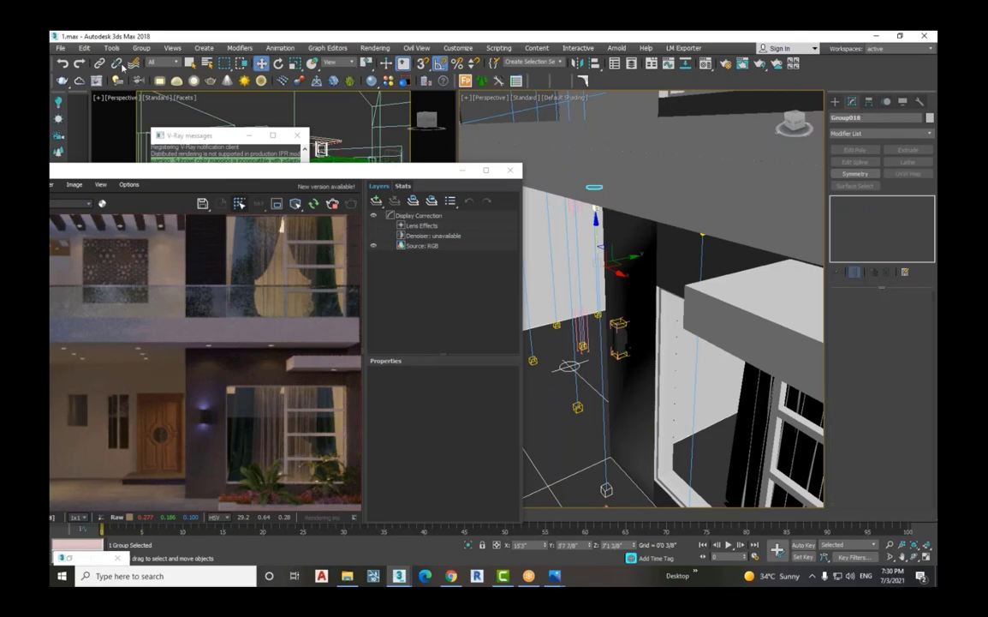
pyautogui.click(142, 48)
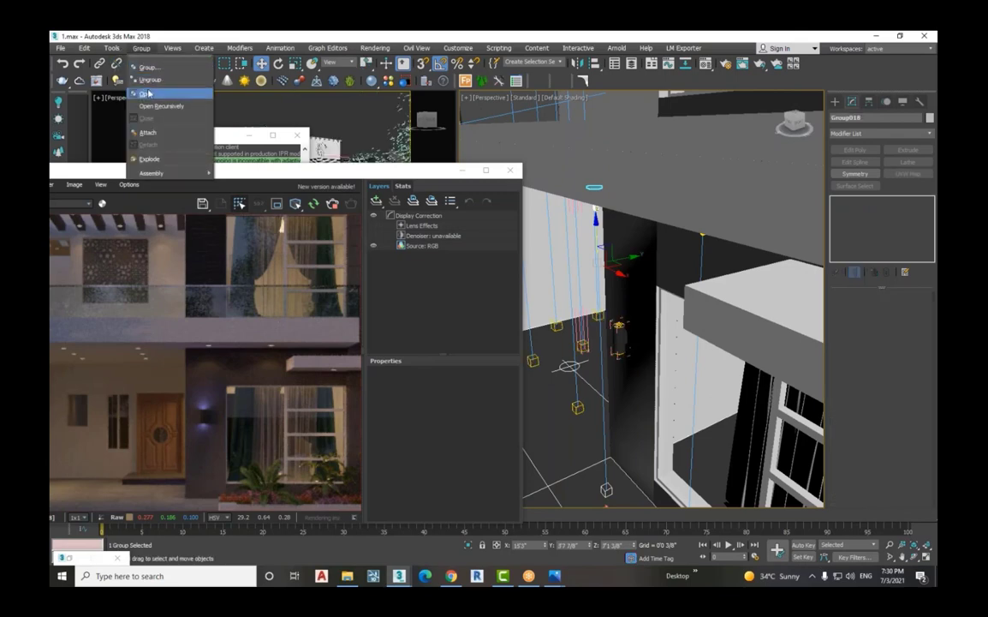
pyautogui.click(149, 81)
pyautogui.click(593, 208)
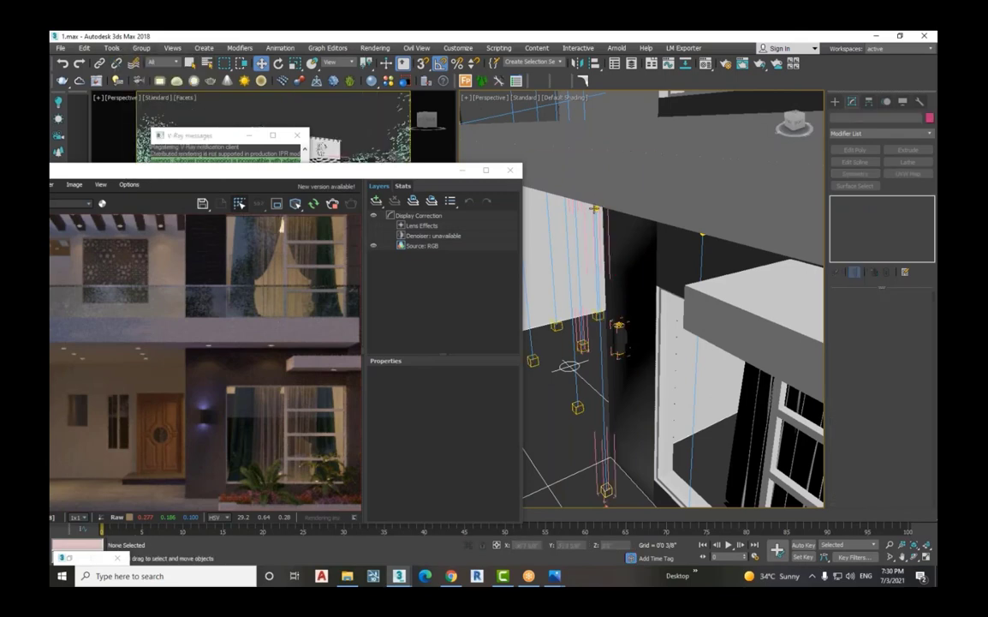
pyautogui.click(595, 207)
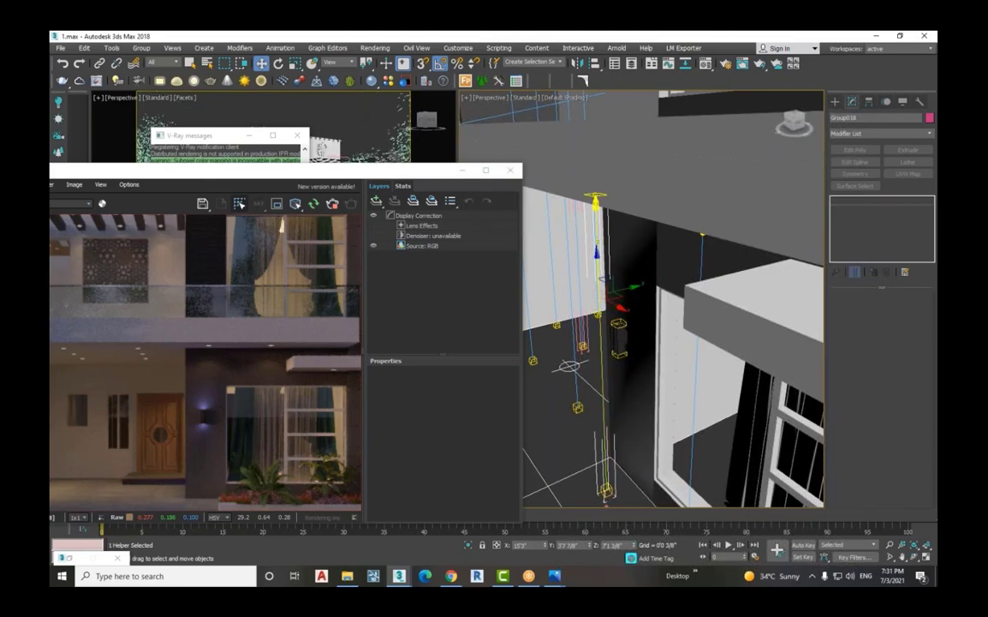
pyautogui.click(595, 204)
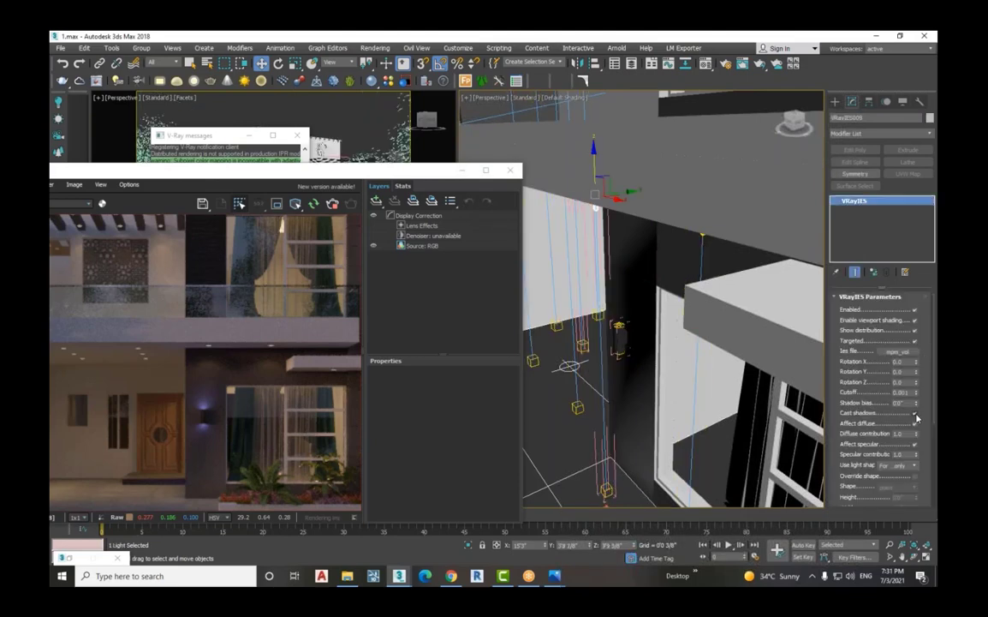
# Set the ceiling IES light's intensity value to 5600 and check the porch lighting in the render
pyautogui.scroll(-5, 927, 435)
pyautogui.scroll(-1, 926, 435)
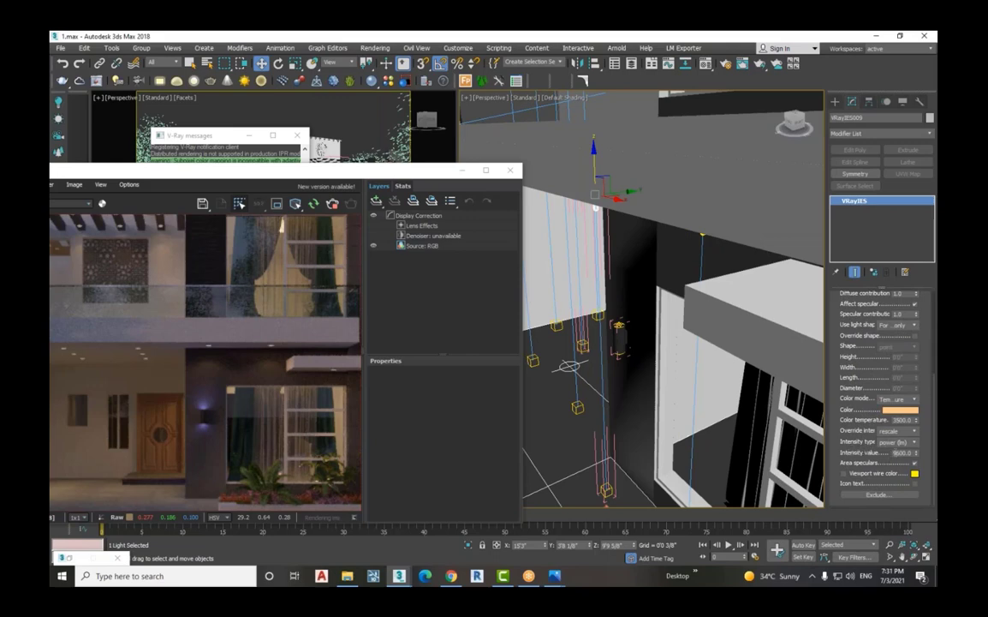
pyautogui.doubleClick(901, 452)
pyautogui.write('5600')
pyautogui.press('Return')
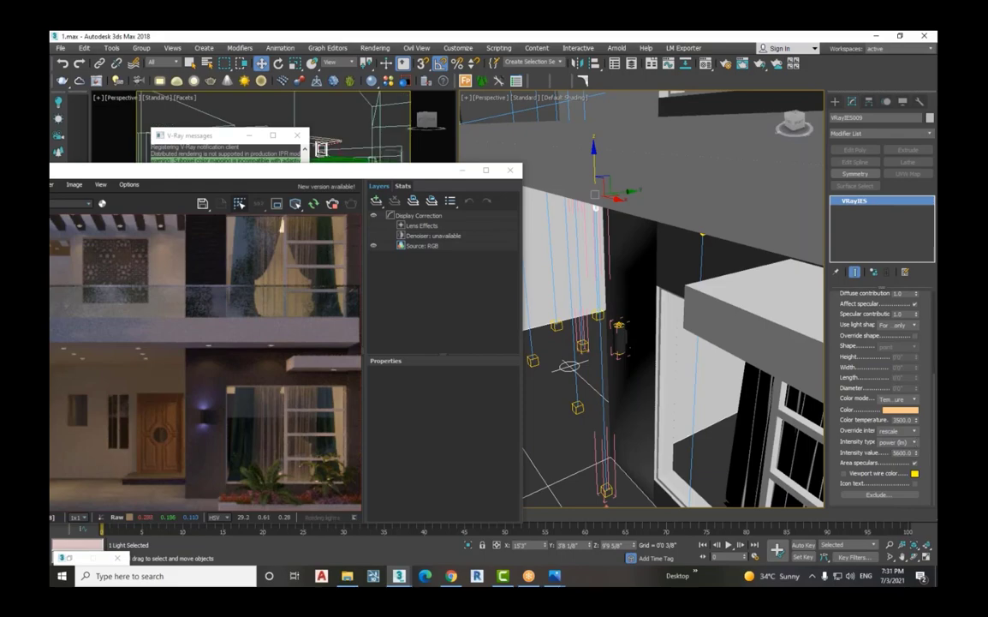
pyautogui.moveTo(172, 171); pyautogui.dragTo(526, 124)
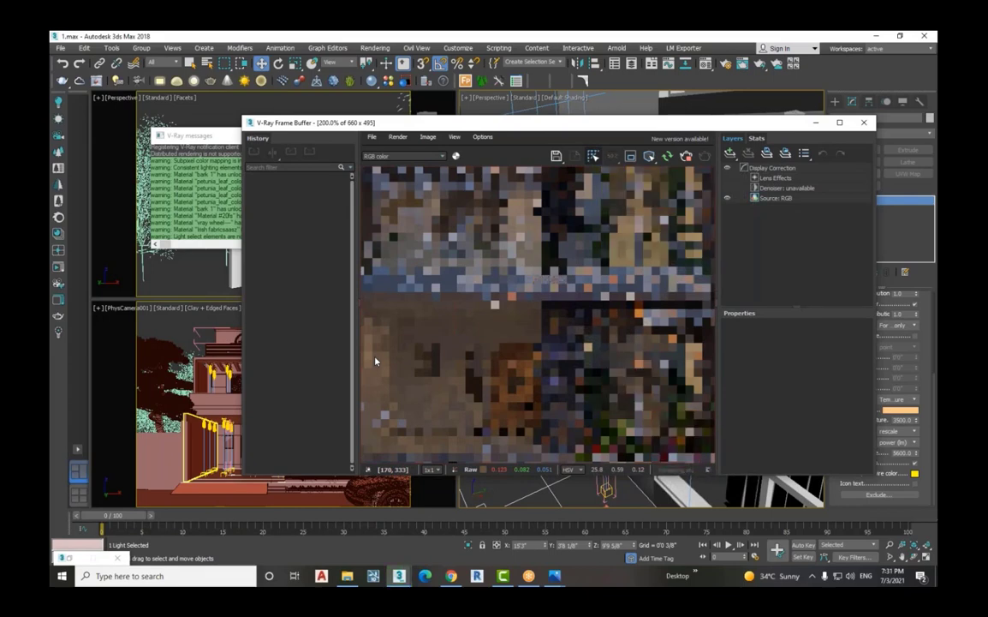
pyautogui.scroll(-1, 375, 361)
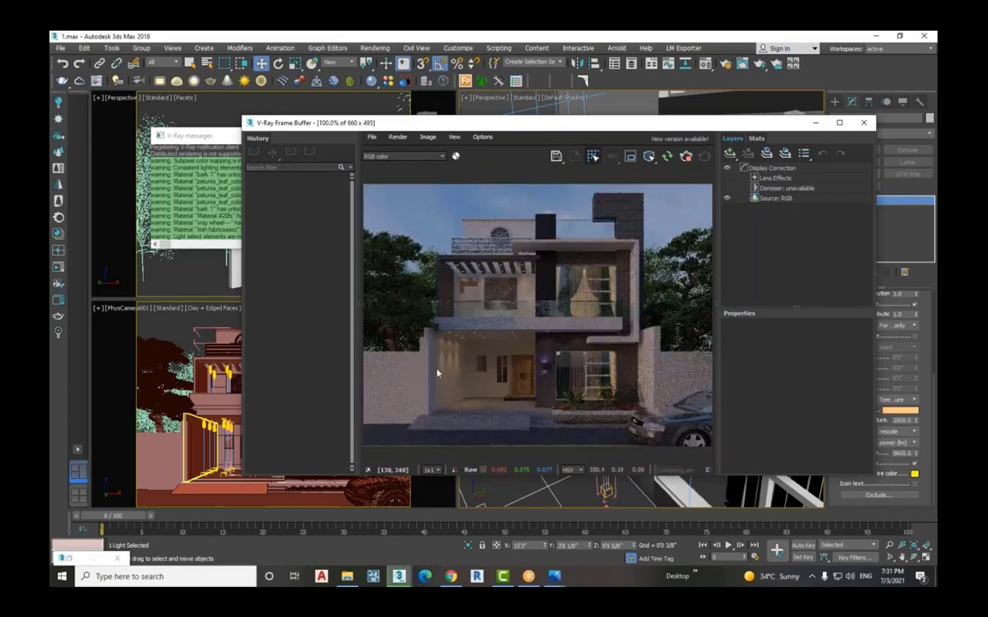
pyautogui.scroll(1, 437, 371)
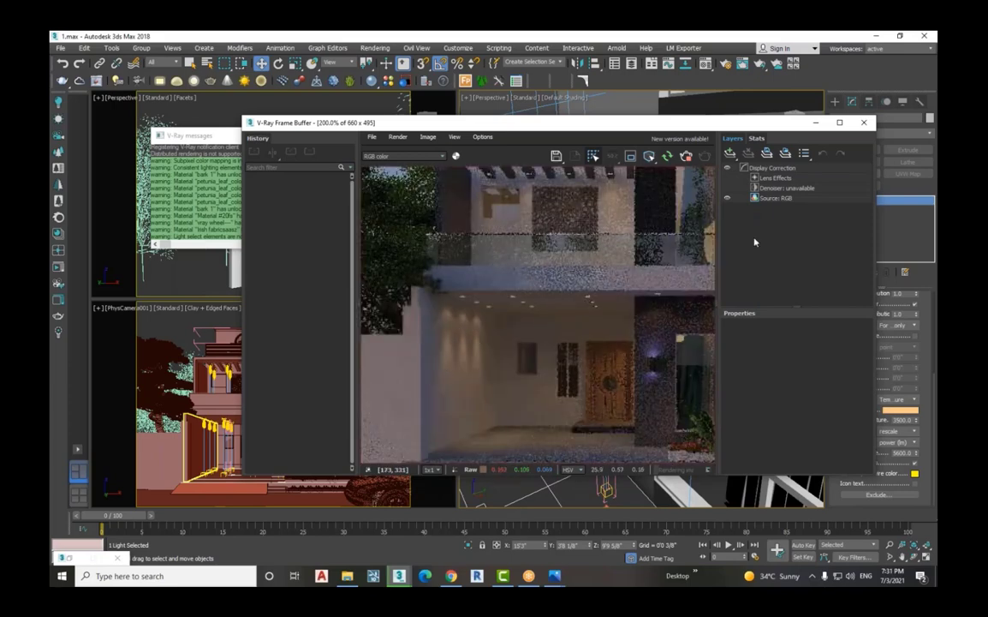
# Replace the ceiling light's IES file with an mpm_vol.04_p04 profile and review the porch in the render
pyautogui.moveTo(722, 124); pyautogui.dragTo(621, 108)
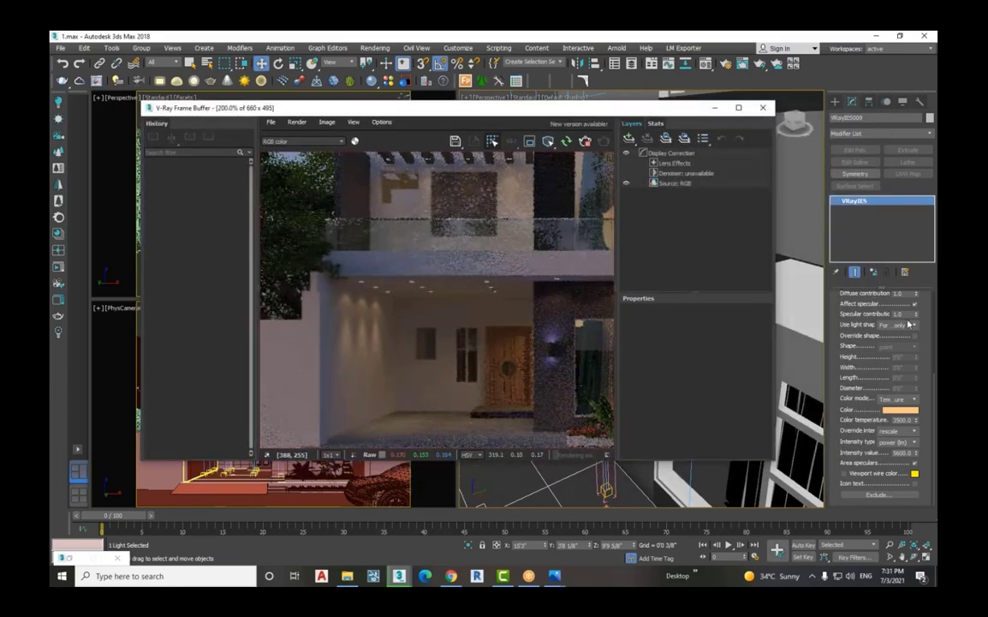
pyautogui.scroll(5, 929, 352)
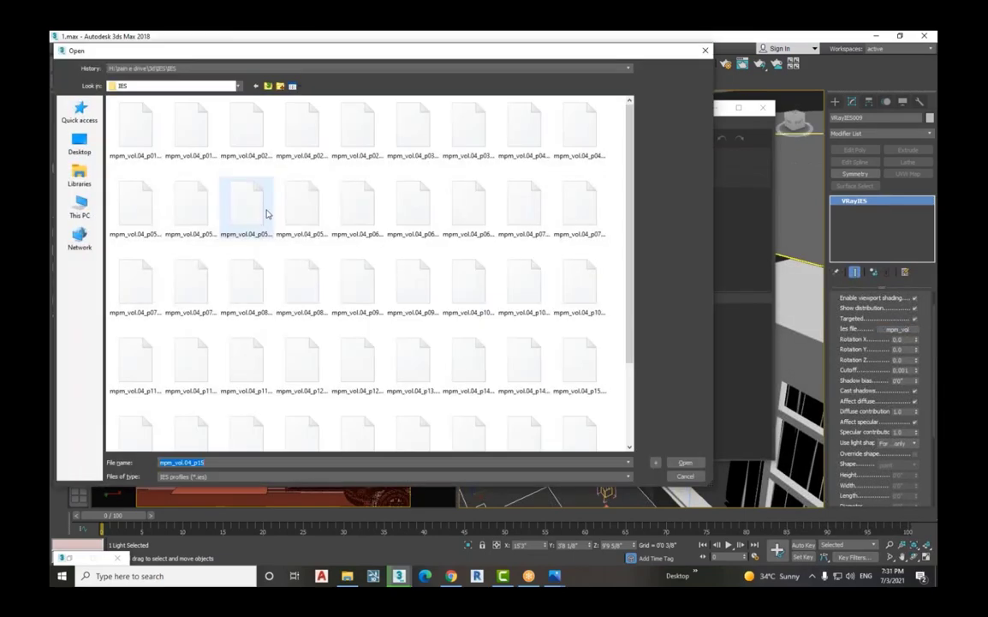
pyautogui.click(525, 130)
pyautogui.click(685, 462)
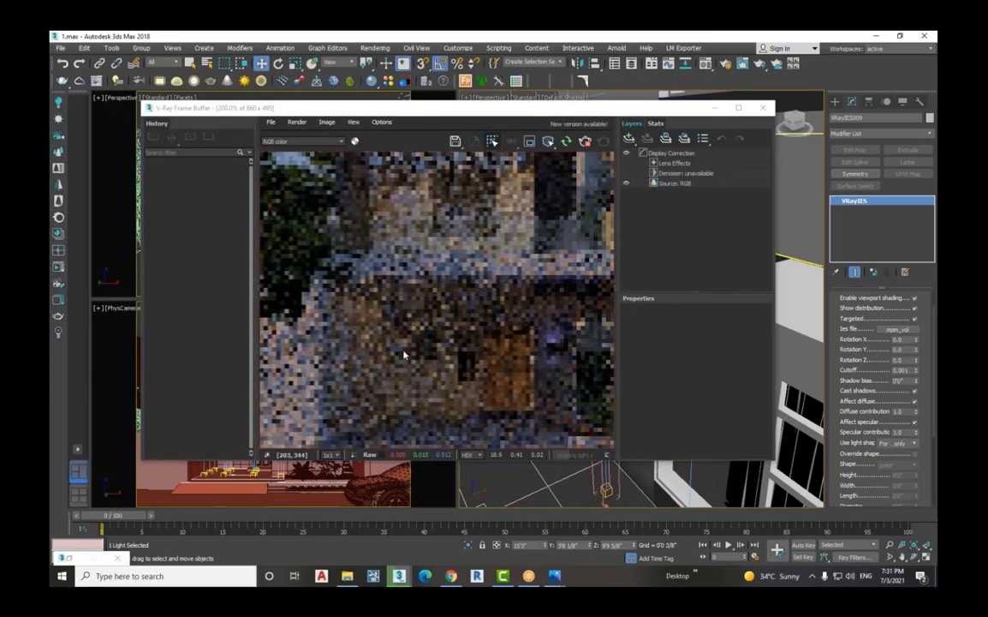
pyautogui.scroll(2, 393, 349)
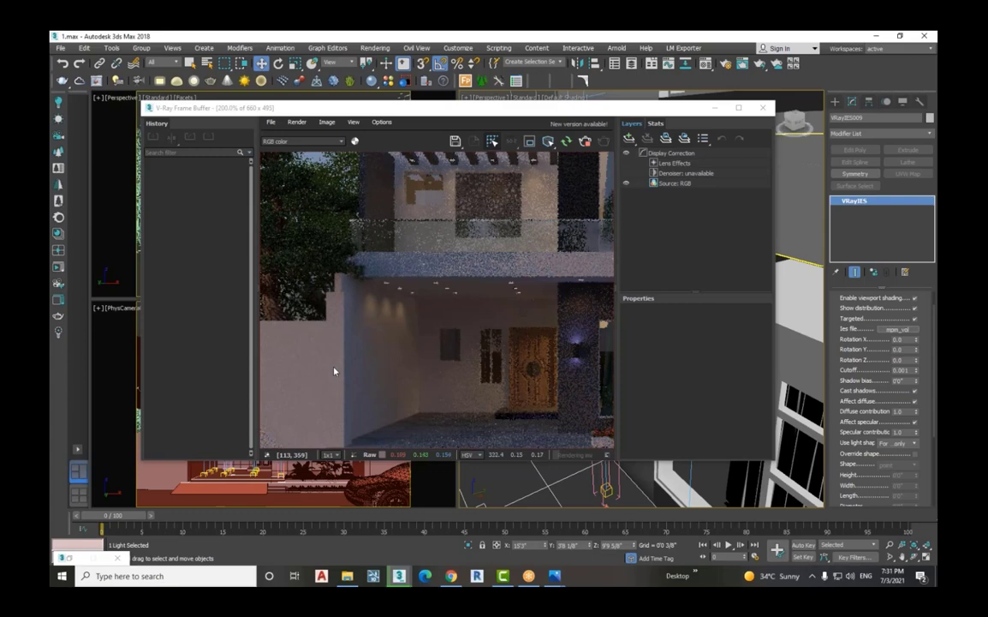
pyautogui.scroll(-2, 428, 365)
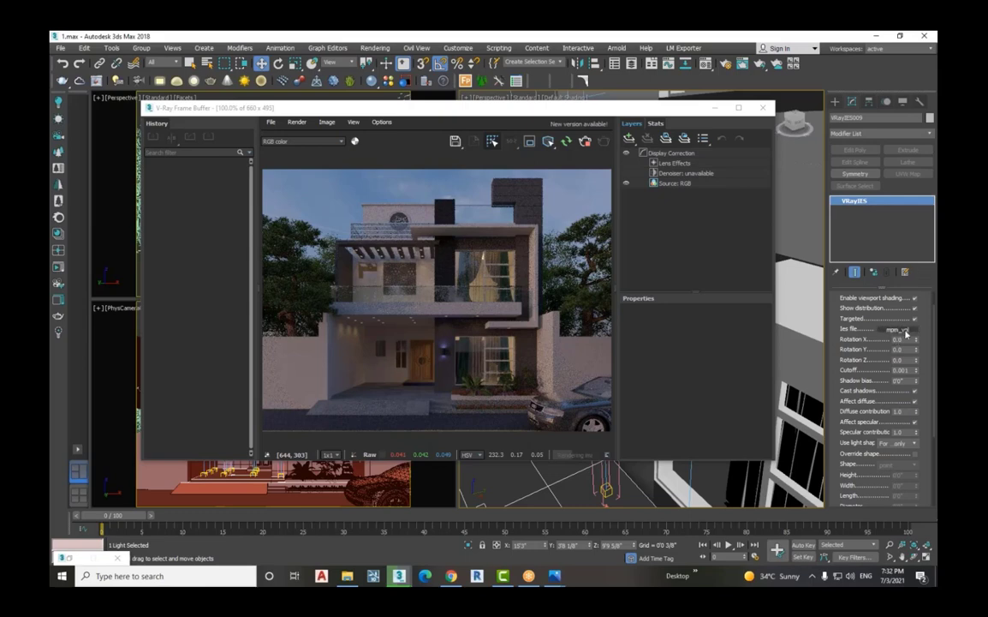
pyautogui.scroll(-5, 891, 369)
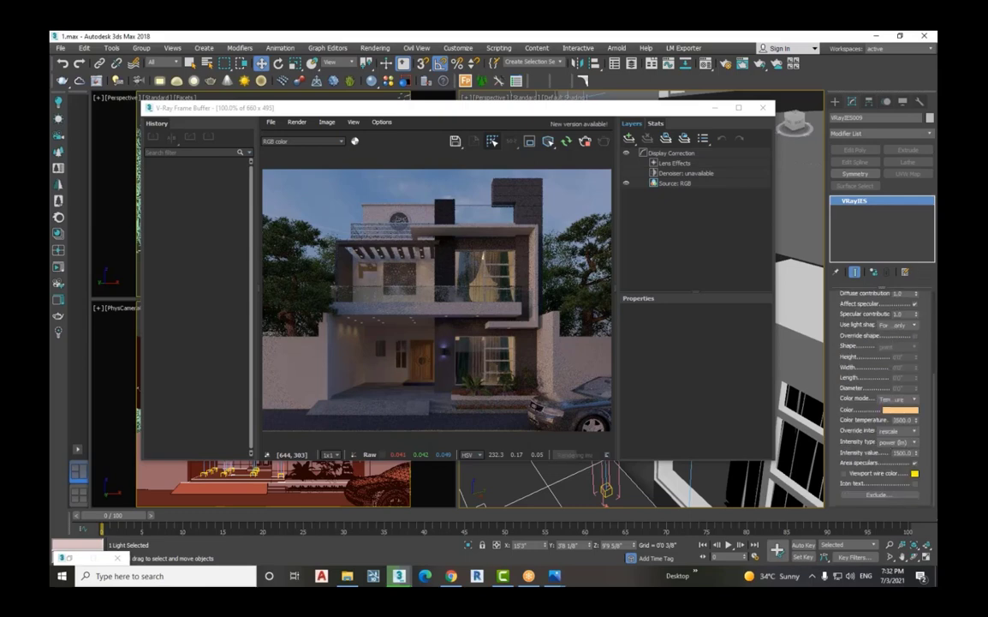
# Examine the interactive render up close, checking the entrance wall lamp, porch ceiling spotlights, upper floor, planter and car against the whole facade
pyautogui.scroll(3, 458, 364)
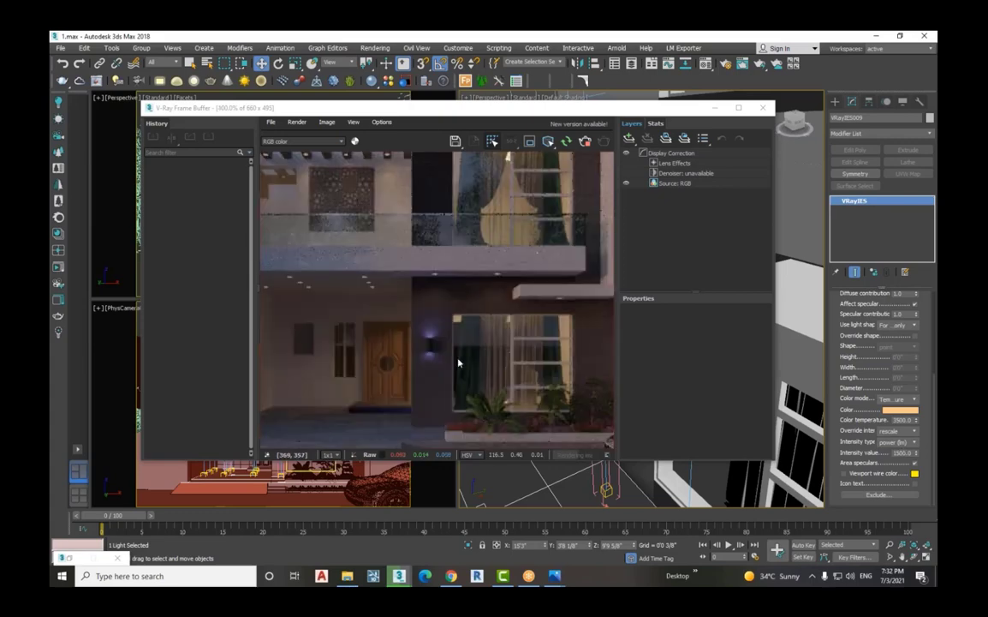
pyautogui.scroll(-2, 458, 363)
pyautogui.scroll(-2, 456, 322)
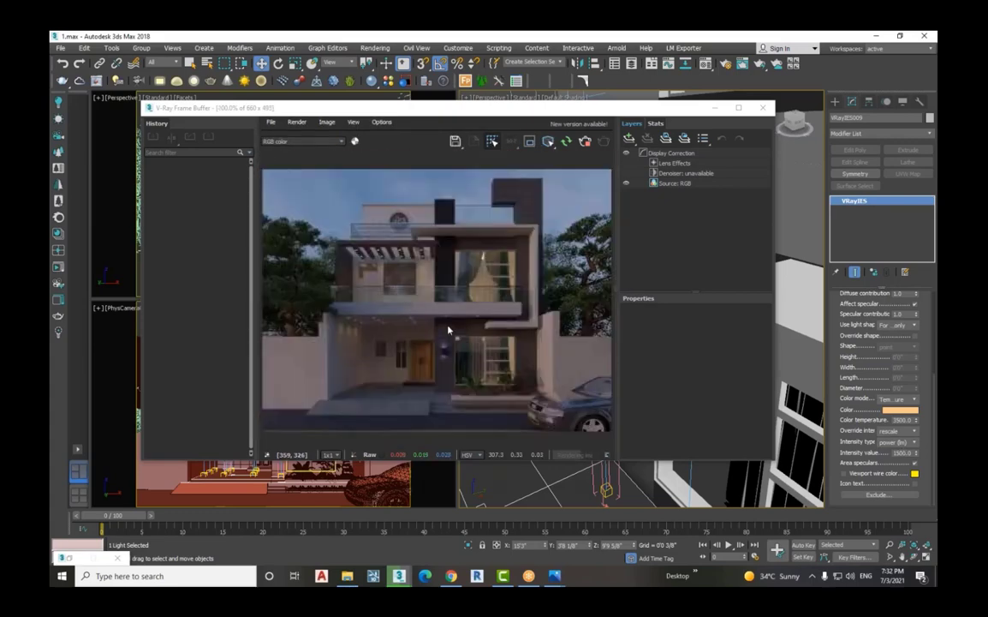
pyautogui.scroll(2, 415, 255)
pyautogui.scroll(-1, 416, 255)
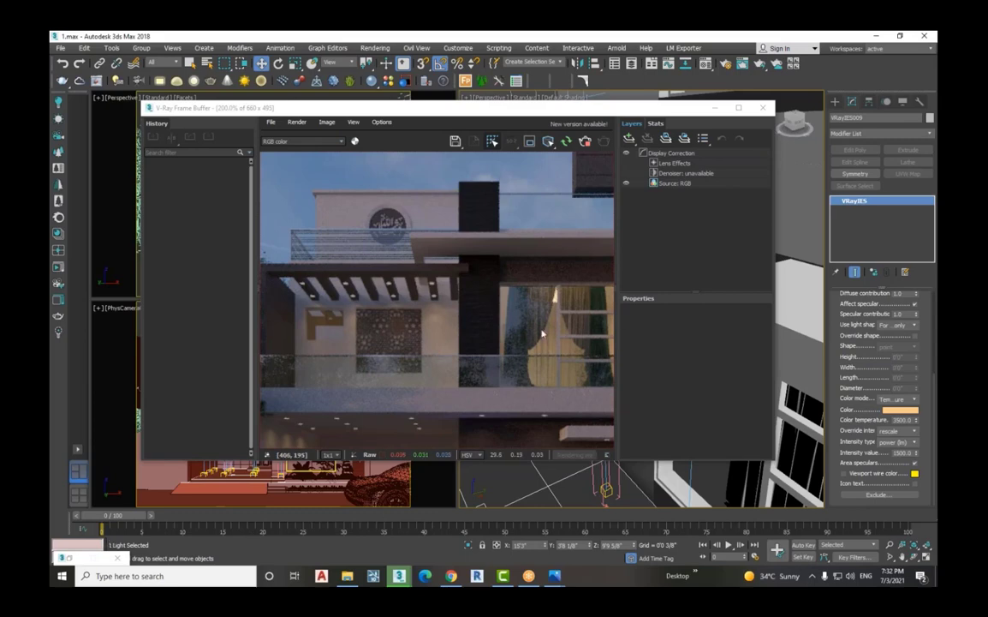
pyautogui.scroll(-5, 538, 334)
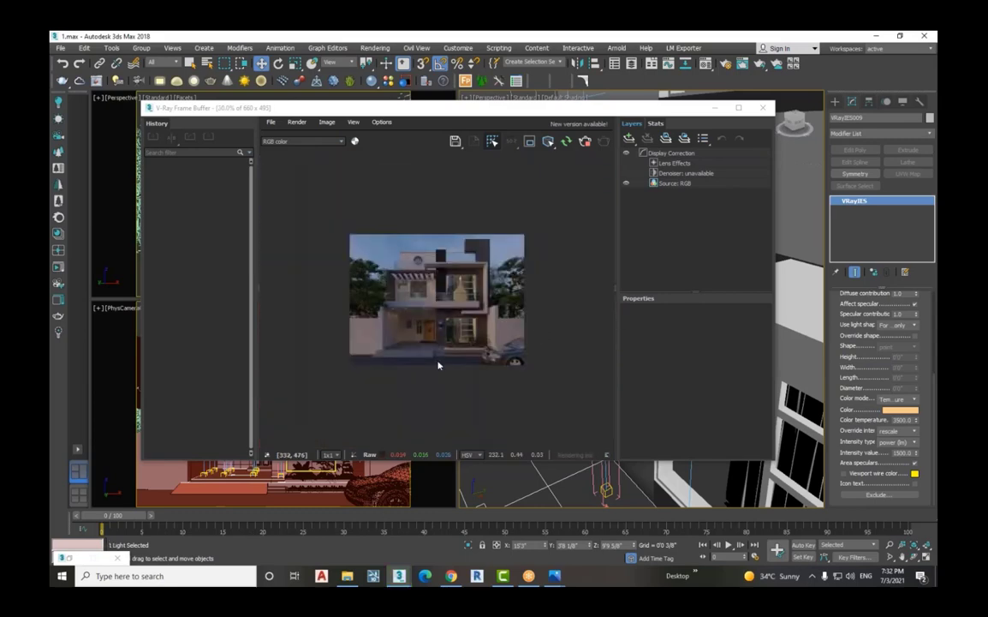
pyautogui.scroll(5, 439, 362)
pyautogui.scroll(-5, 473, 336)
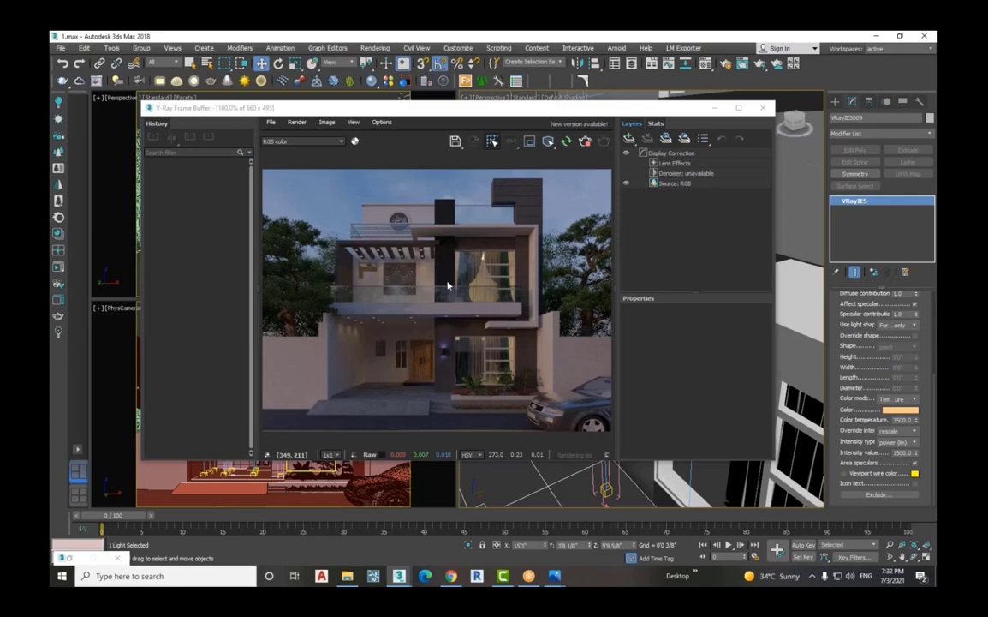
pyautogui.scroll(2, 472, 384)
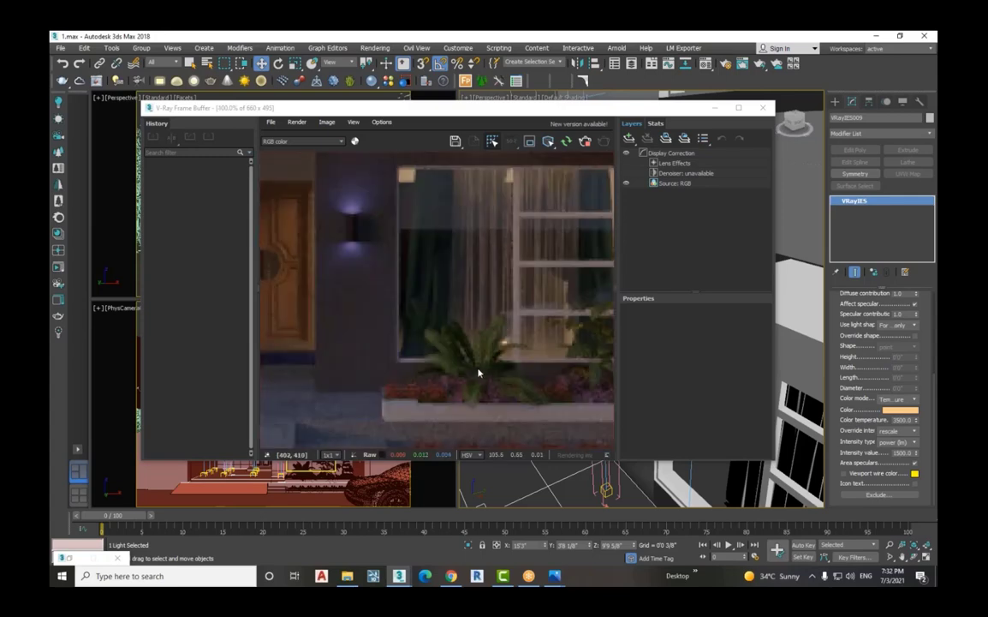
pyautogui.scroll(-2, 478, 372)
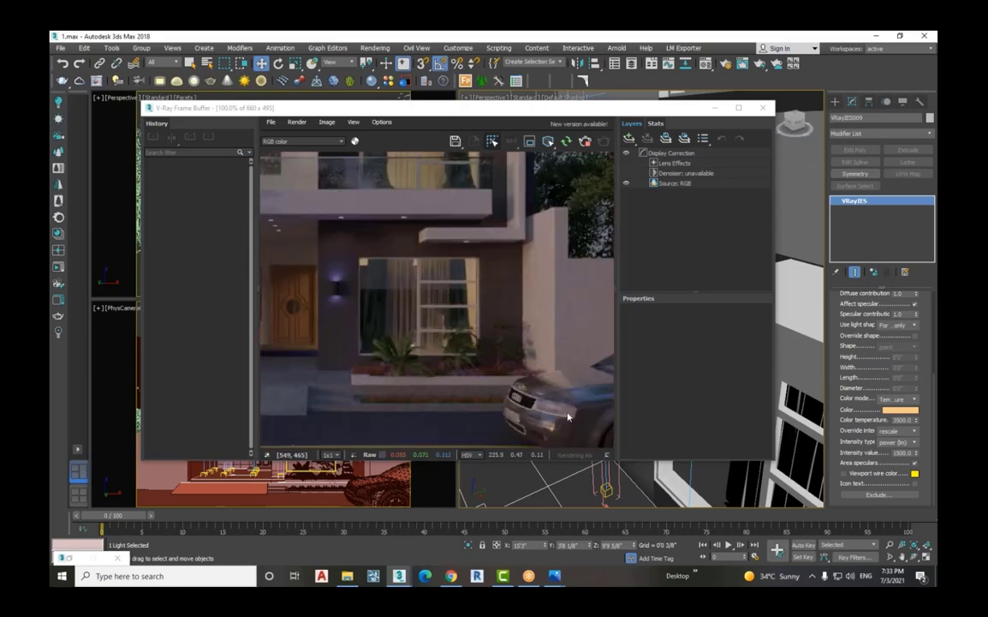
pyautogui.scroll(2, 522, 413)
pyautogui.scroll(-2, 571, 404)
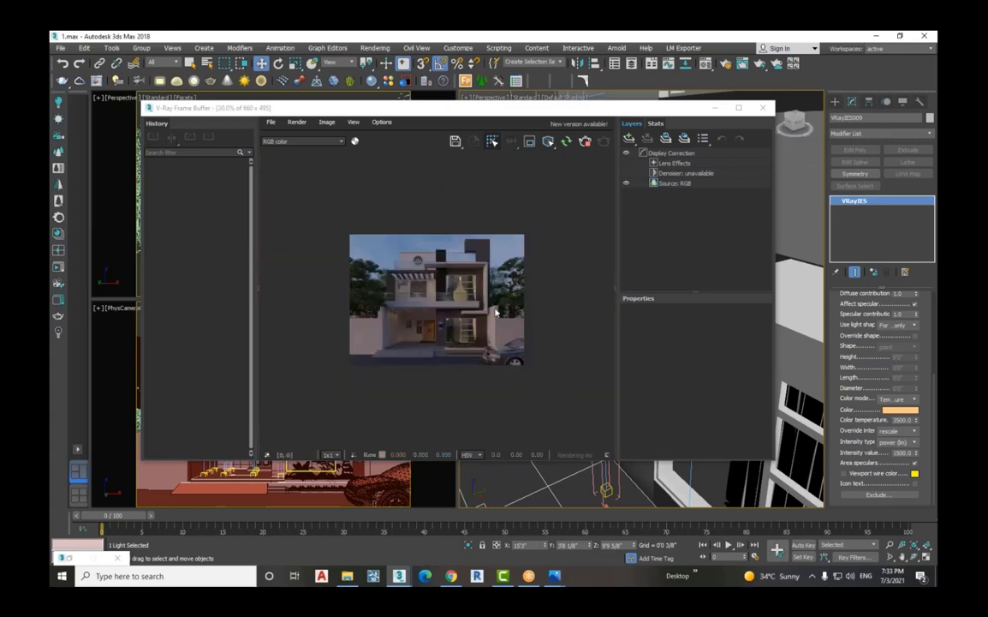
pyautogui.scroll(2, 471, 273)
pyautogui.scroll(-1, 436, 297)
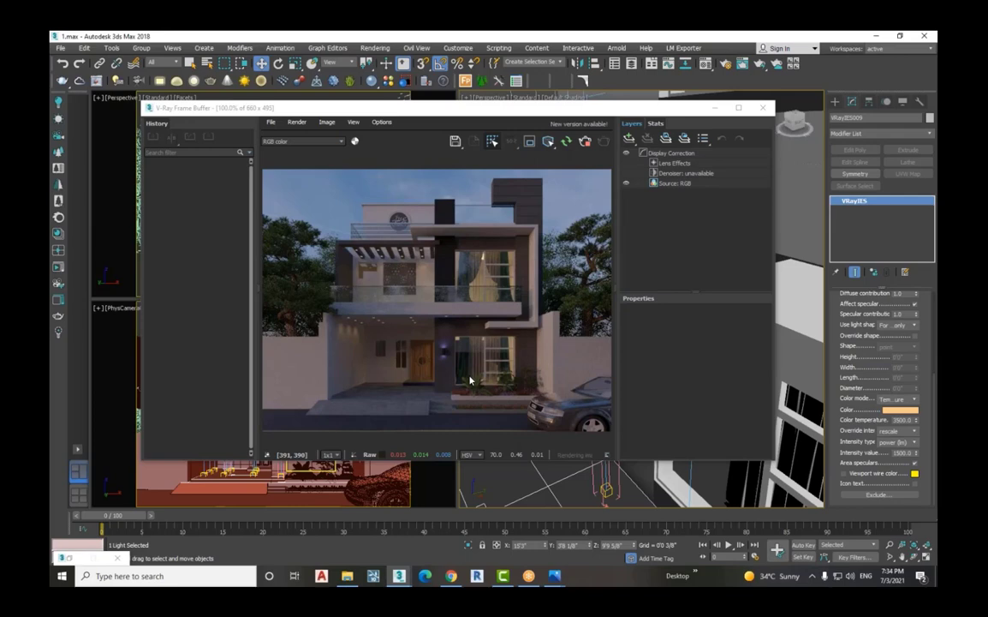
# Minimize the render window, restore the Material Editor, and bring the V-Ray Frame Buffer back as a floating window
pyautogui.click(713, 110)
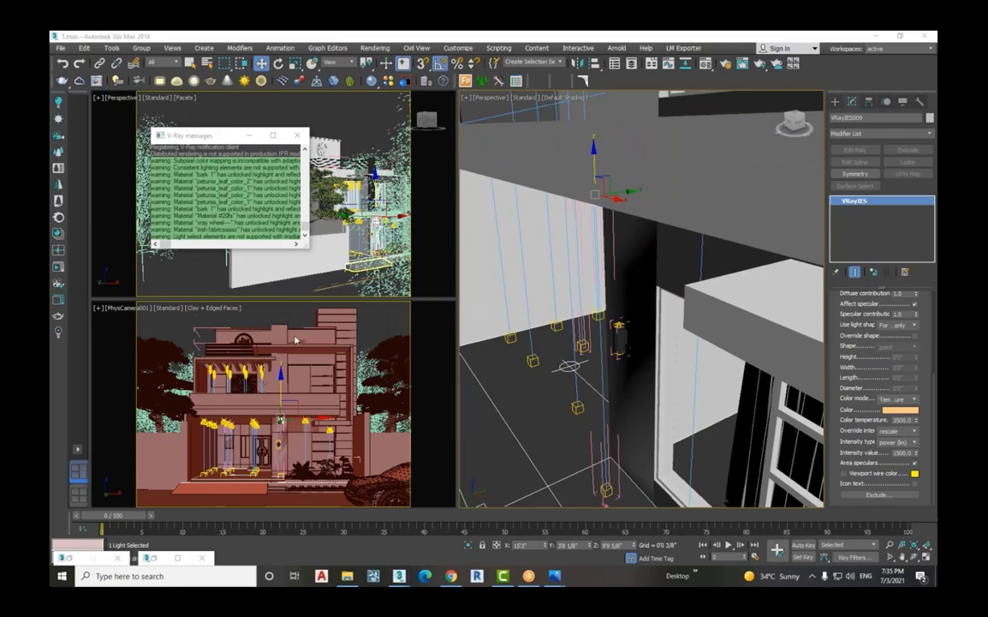
pyautogui.click(76, 558)
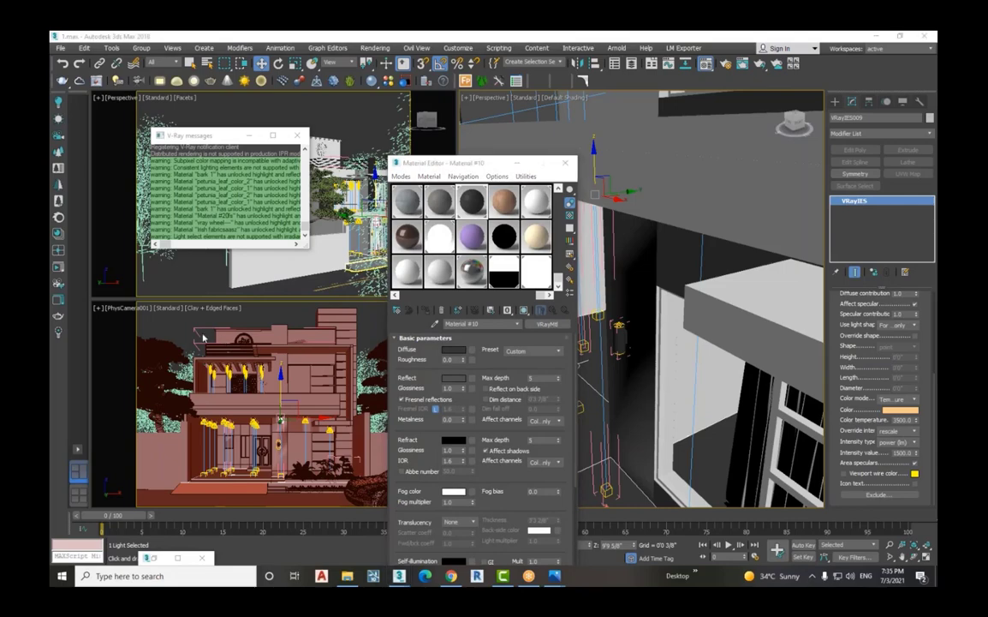
pyautogui.click(179, 559)
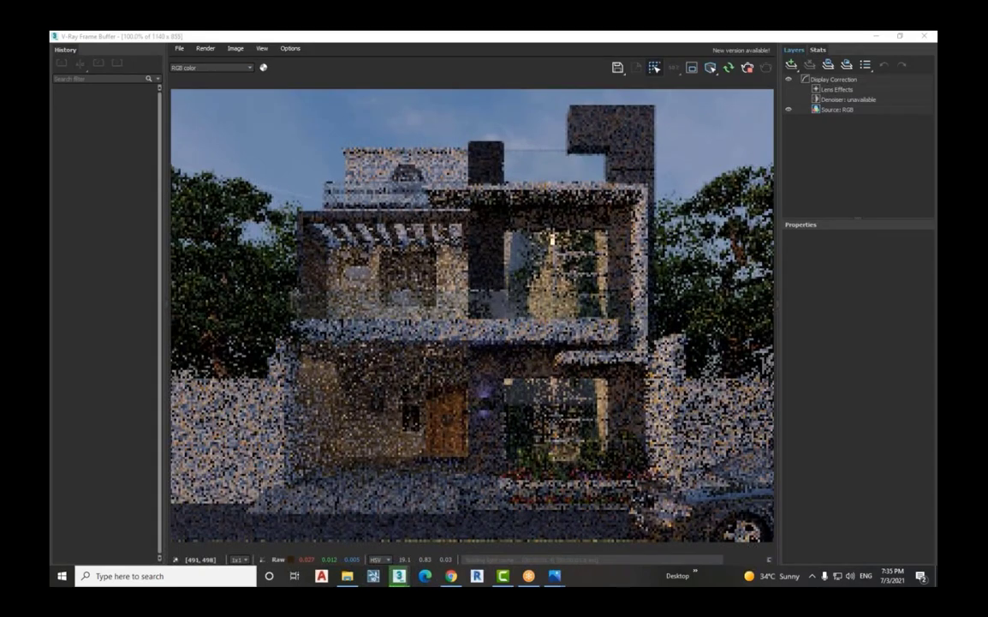
pyautogui.click(909, 36)
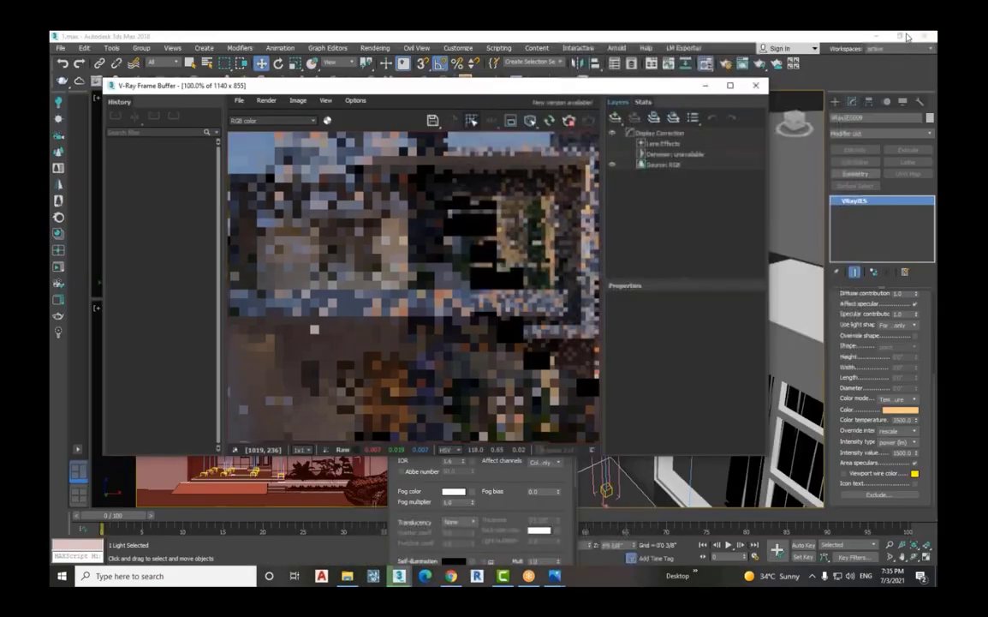